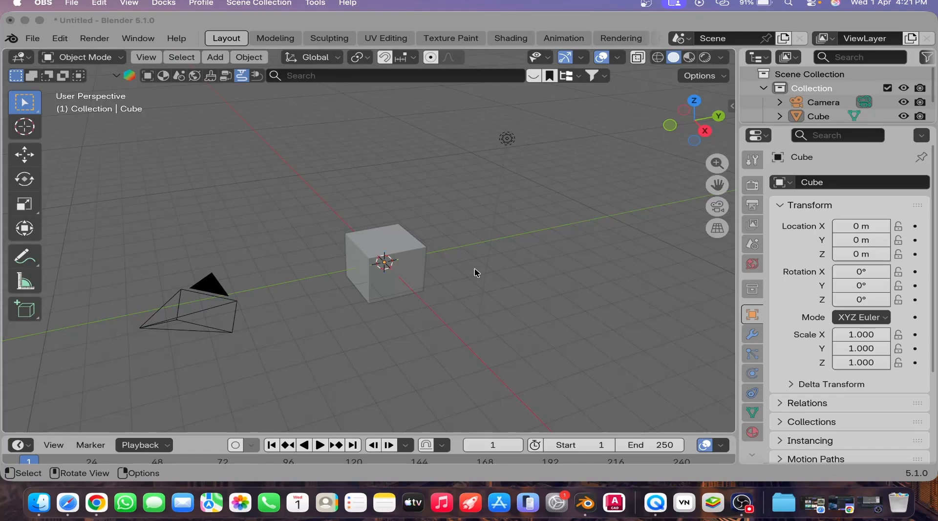
left_click(444, 288)
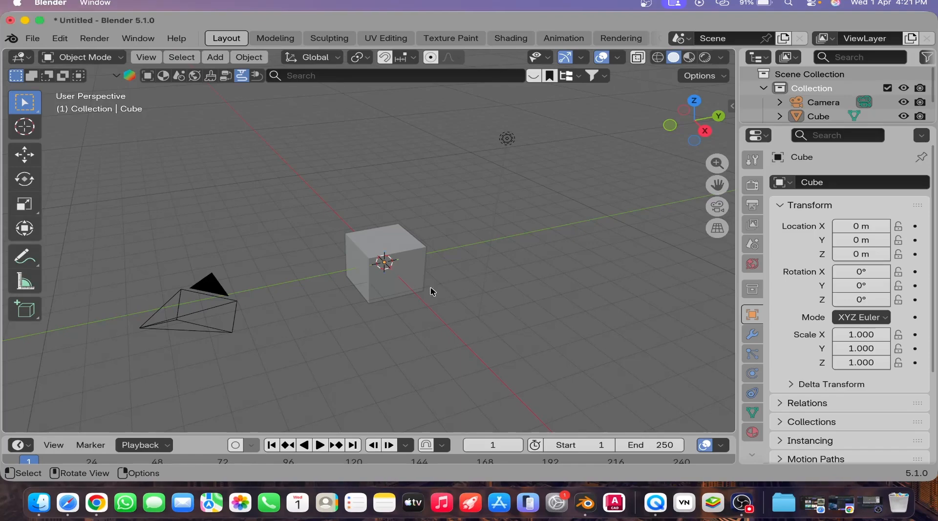
middle_click_drag(420, 272, 415, 265, "shift")
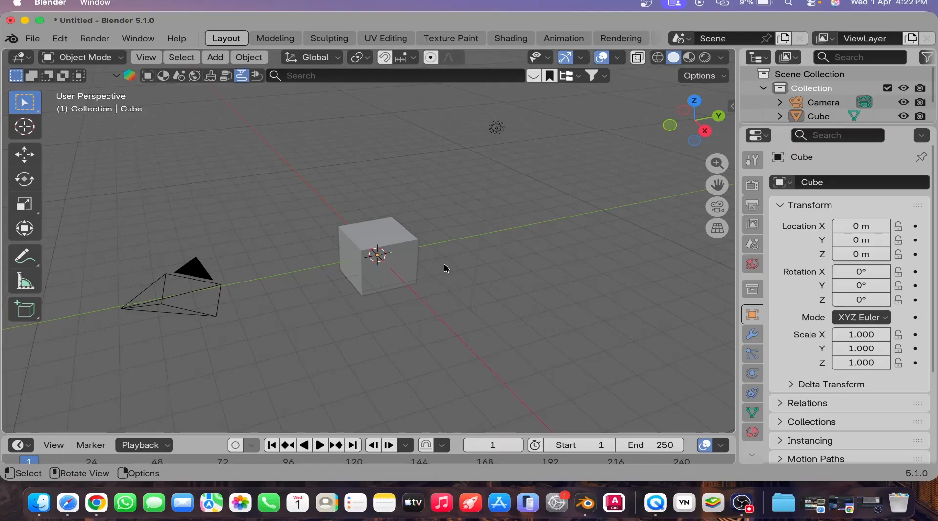
scroll(444, 266, "down", 3)
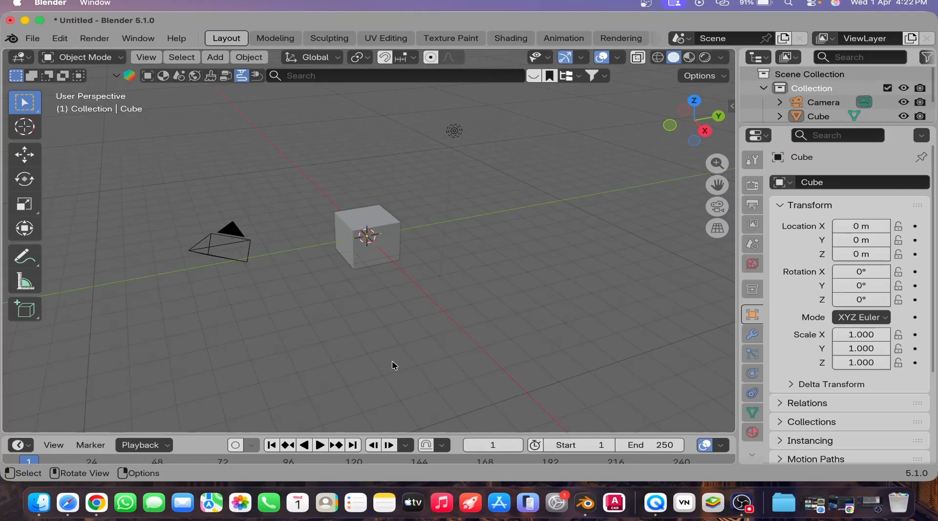
Switch to Chrome, search for "blender download" in a new tab and open Blender's official download page.
left_click(97, 502)
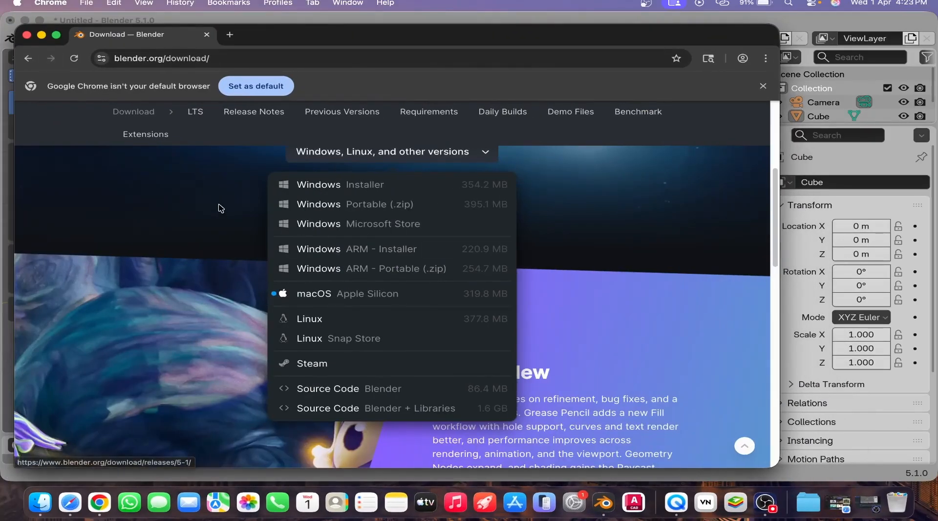
left_click(219, 207)
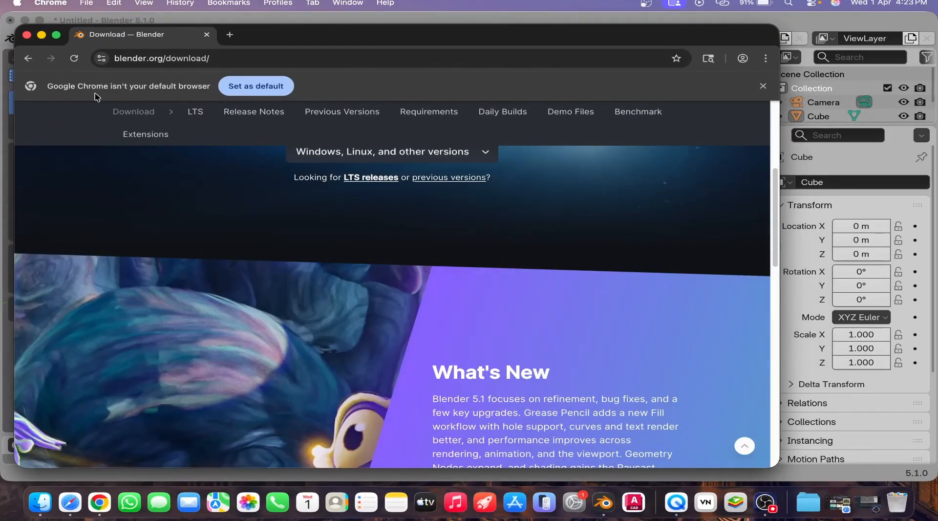
left_click(230, 35)
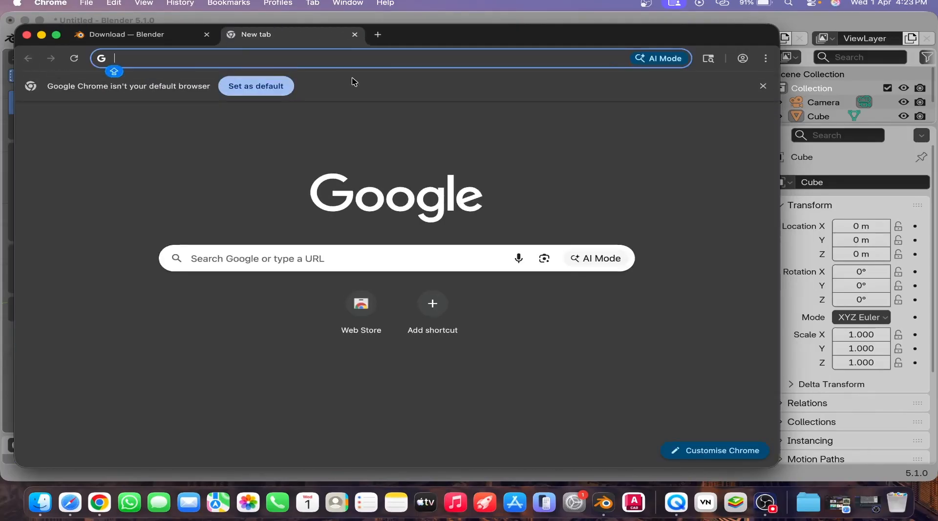
left_click(243, 53)
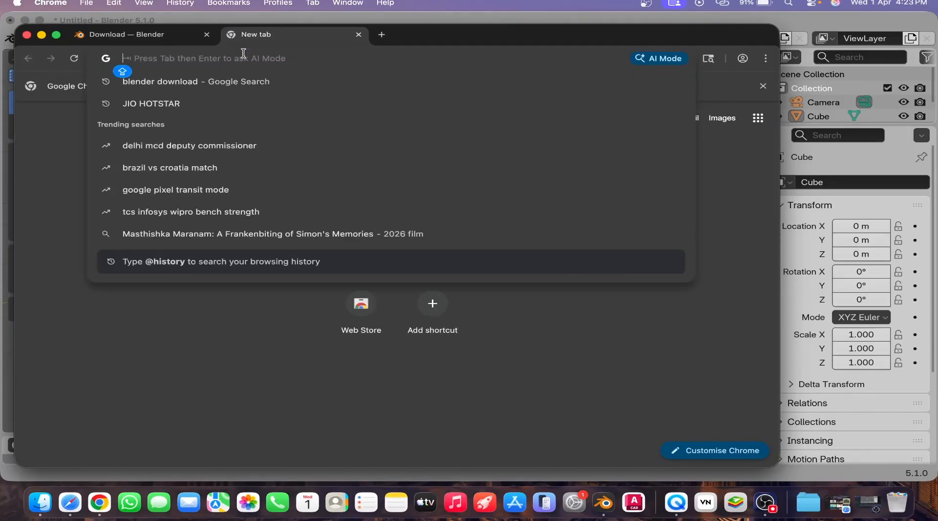
type("BLENDER")
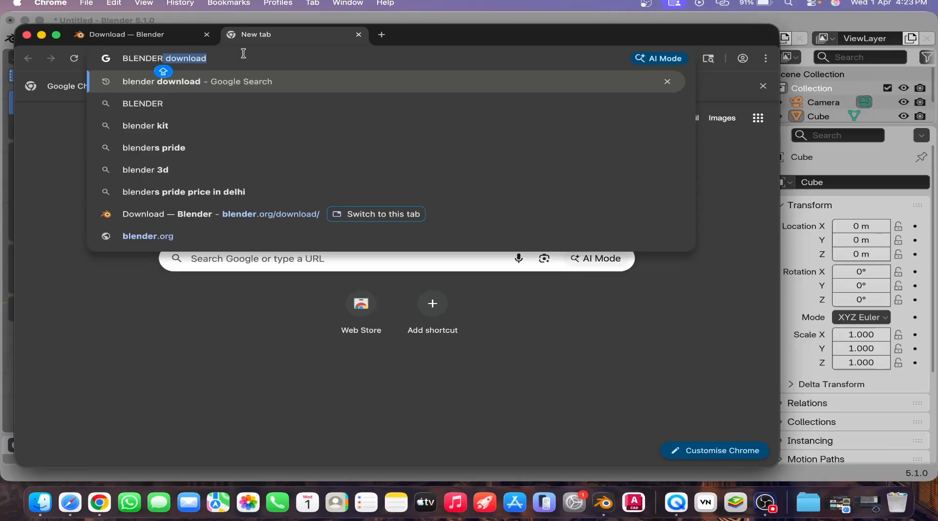
left_click(227, 87)
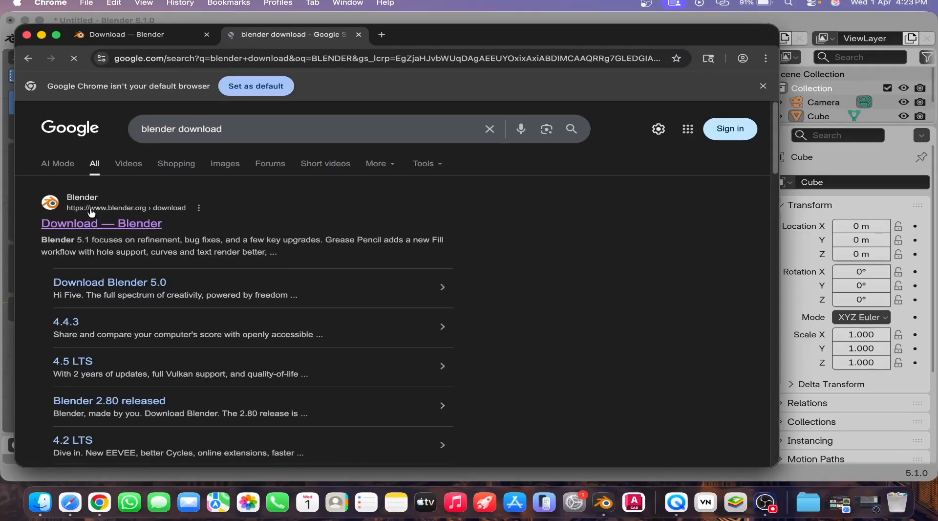
left_click(130, 224)
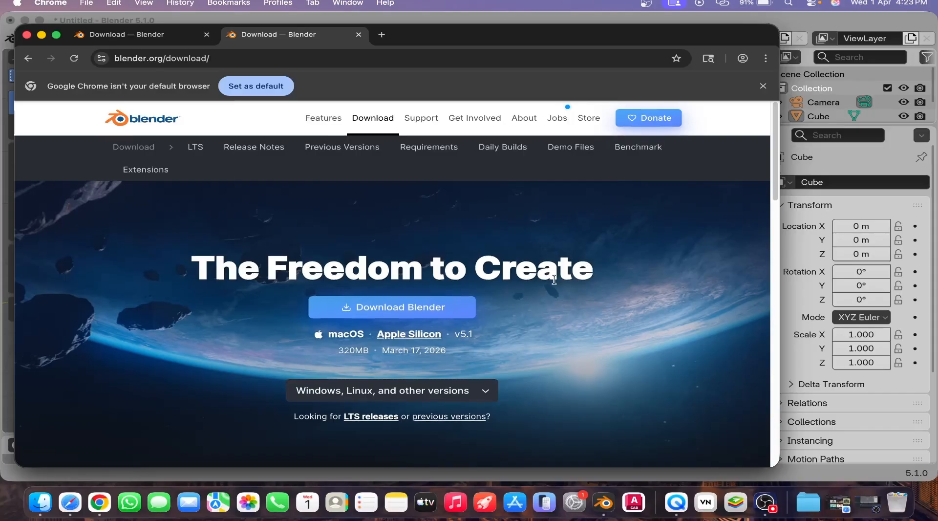
Check the Blender download options for Windows, Linux and other versions, and close the browser window.
scroll(432, 338, "down", 1)
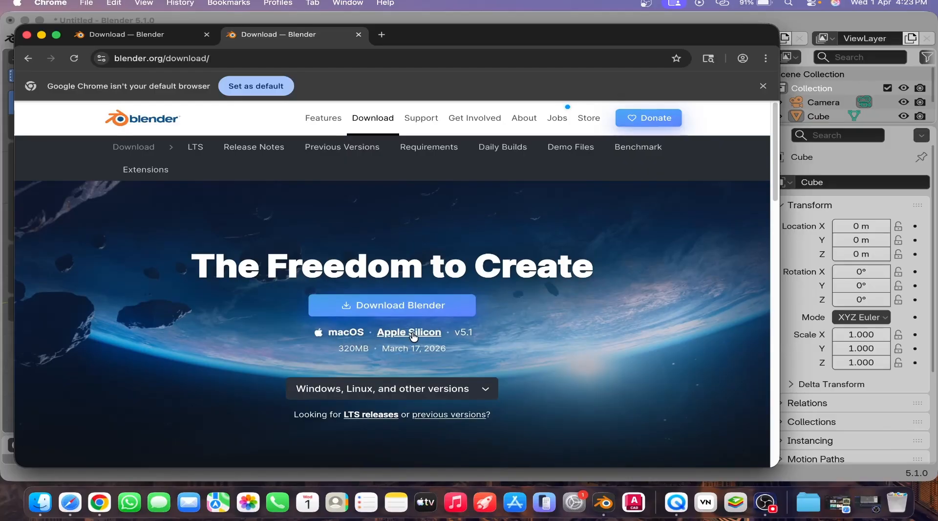
left_click(474, 390)
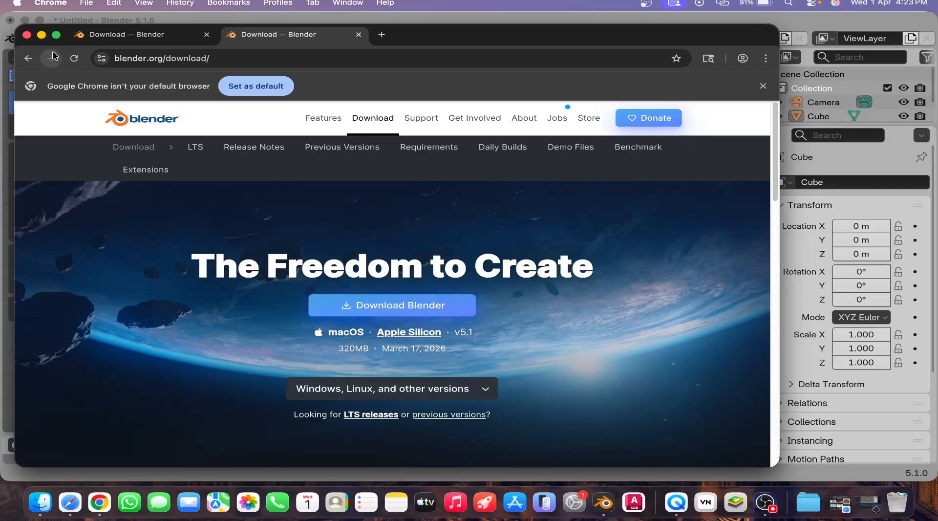
left_click(27, 35)
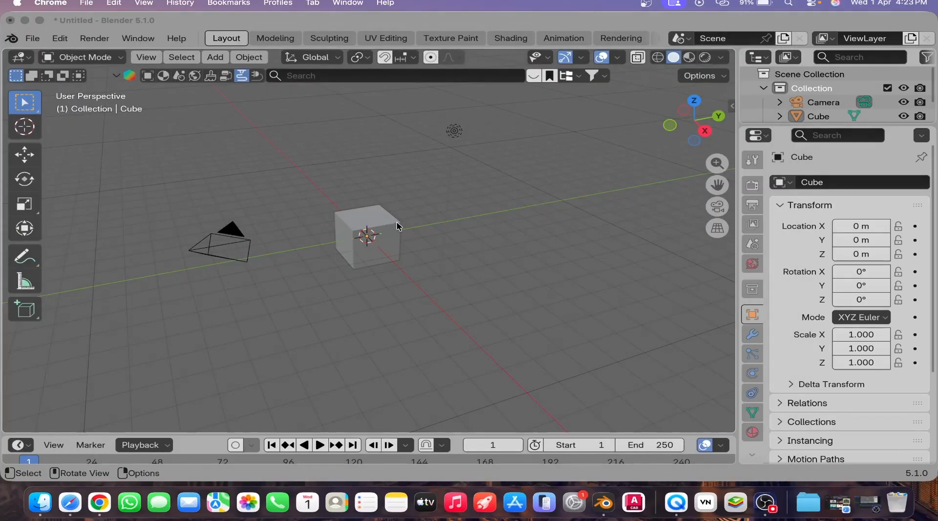
Return to Blender and expand its window to fill the whole screen.
middle_click_drag(382, 217, 386, 244)
scroll(397, 242, "up", 3)
scroll(386, 259, "down", 3)
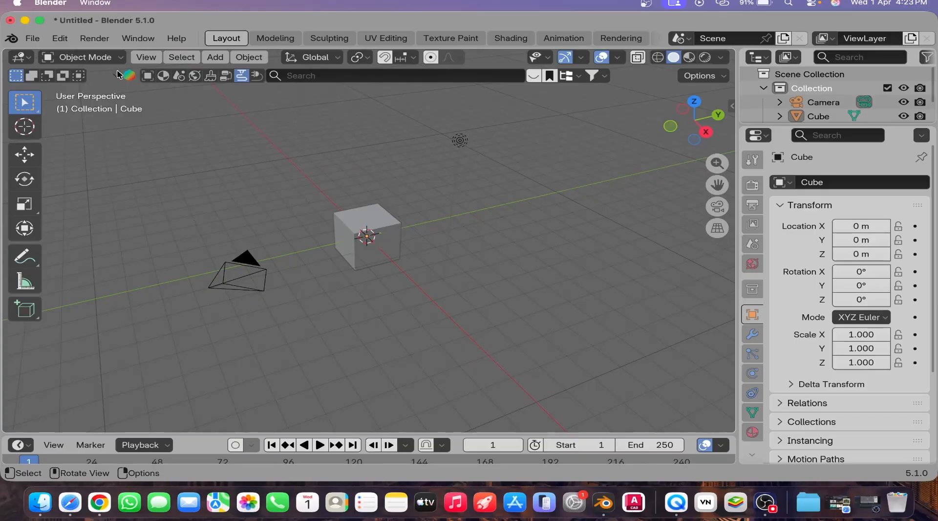
left_click(41, 20)
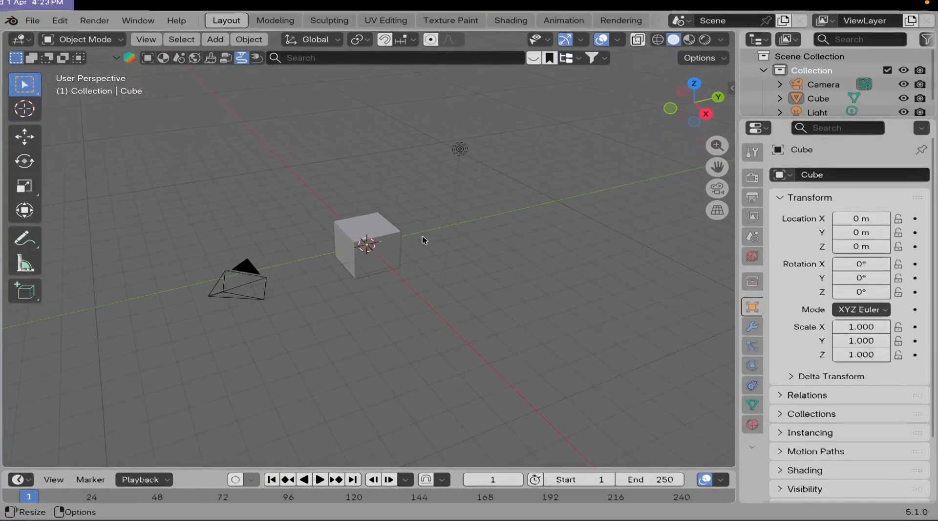
Select the default cube, light and camera in turn, finishing with the cube as the selected object.
middle_click_drag(397, 256, 385, 255)
left_click(385, 256)
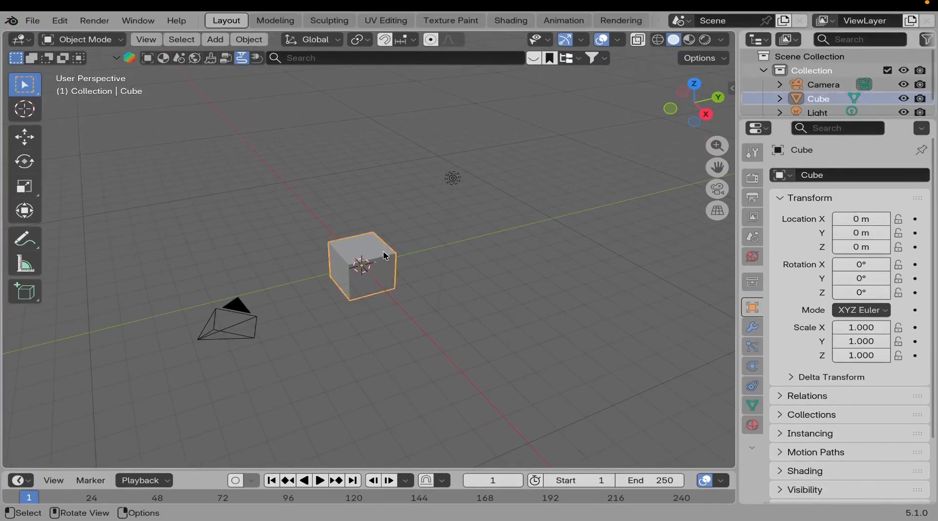
left_click(453, 178)
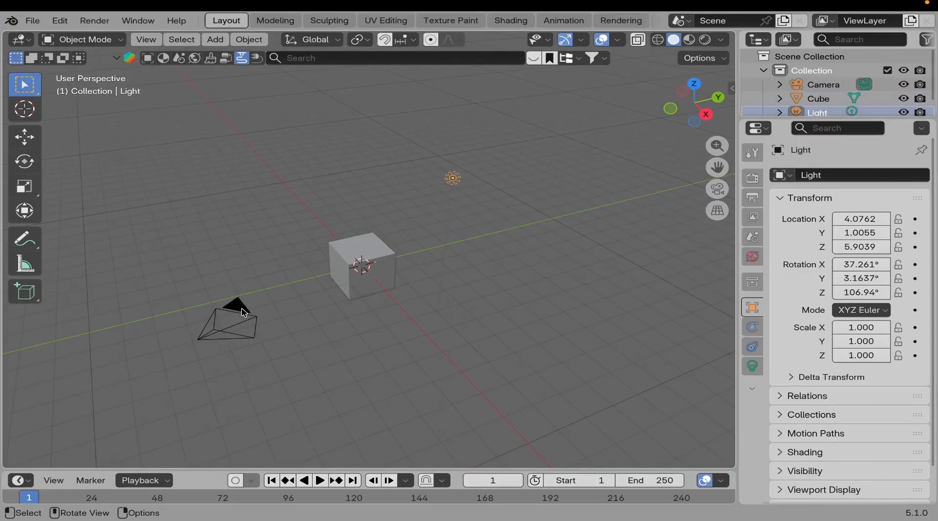
left_click(243, 313)
middle_click_drag(244, 312, 291, 270)
scroll(291, 270, "down", 2)
middle_click_drag(469, 158, 417, 224, "shift")
left_click(424, 224)
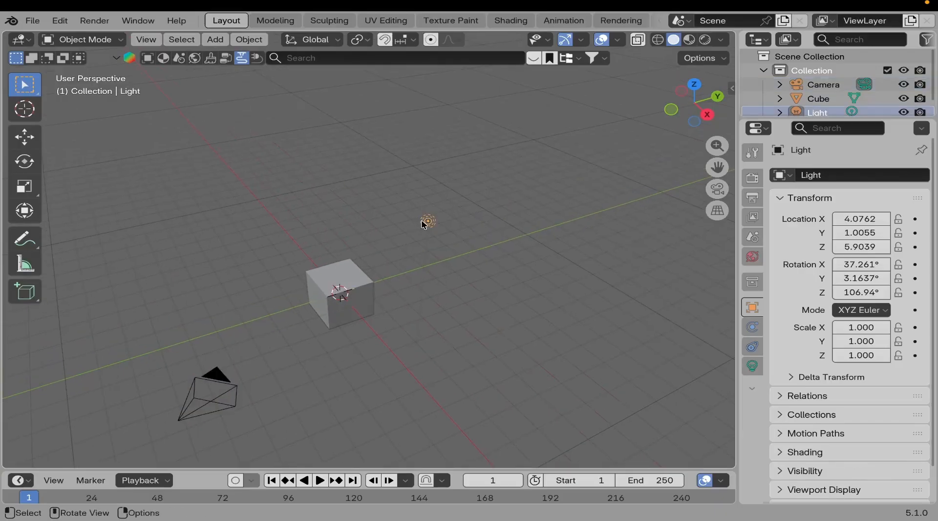
left_click(350, 279)
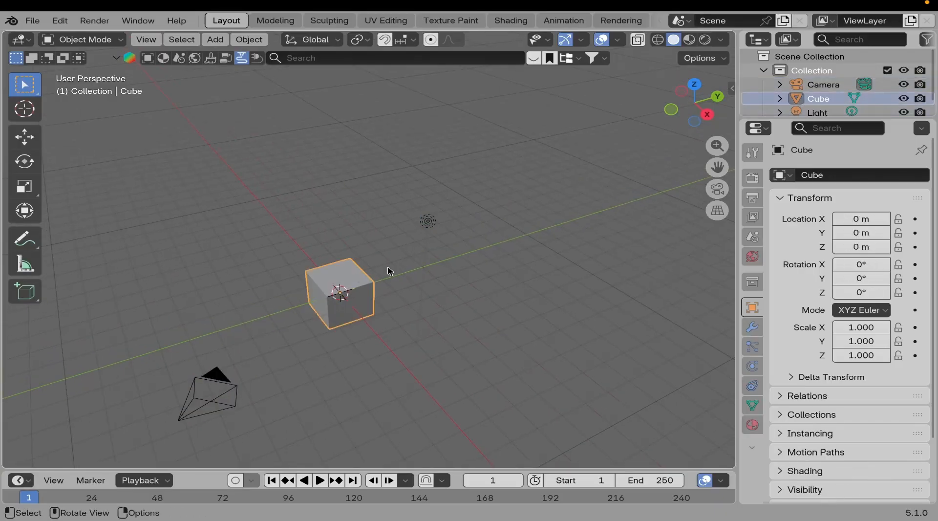
middle_click_drag(456, 259, 410, 300)
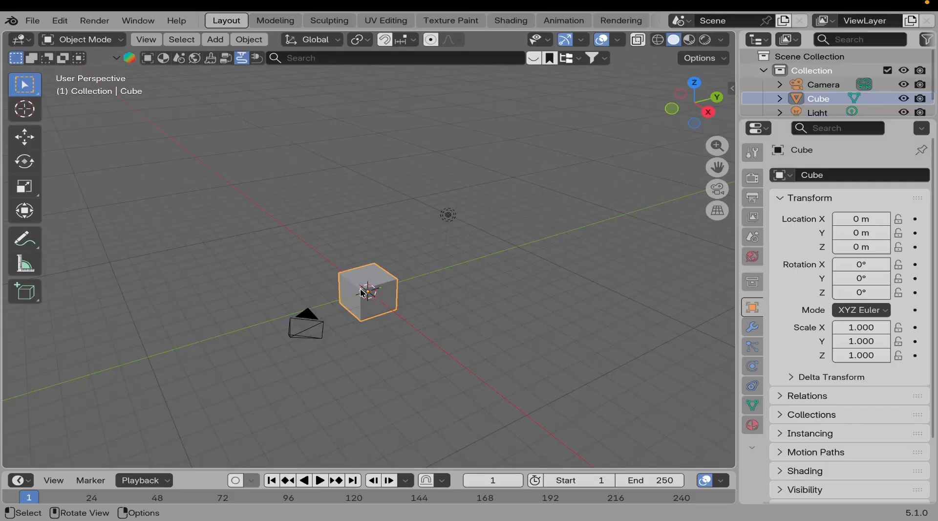
middle_click_drag(513, 243, 487, 206, "shift")
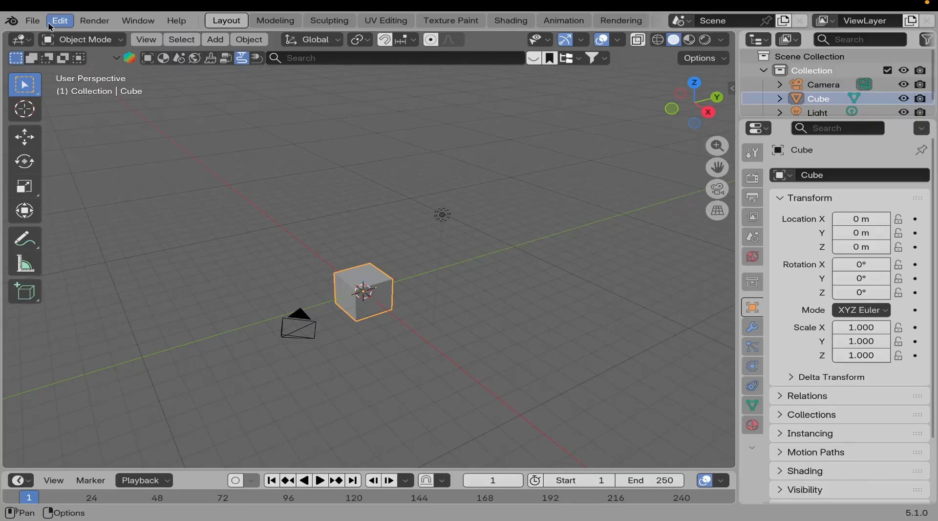
left_click(34, 22)
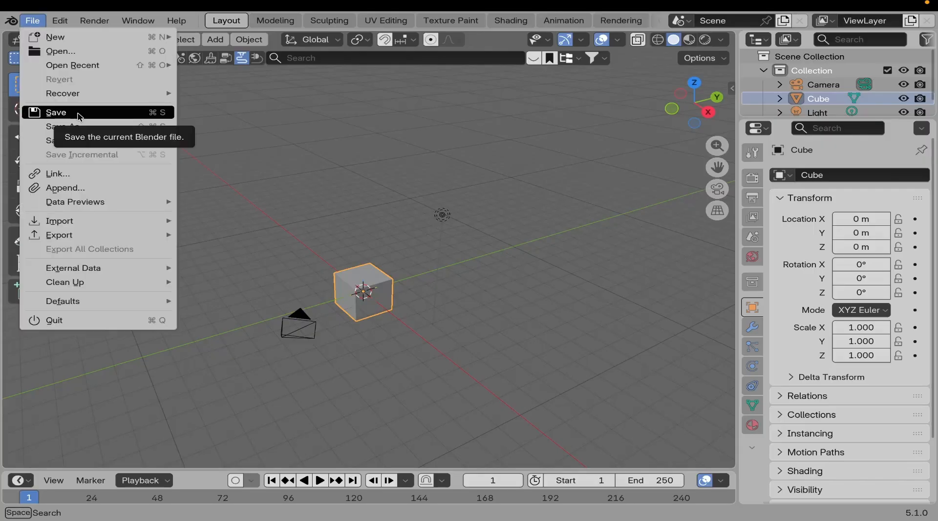
mouse_move(104, 226)
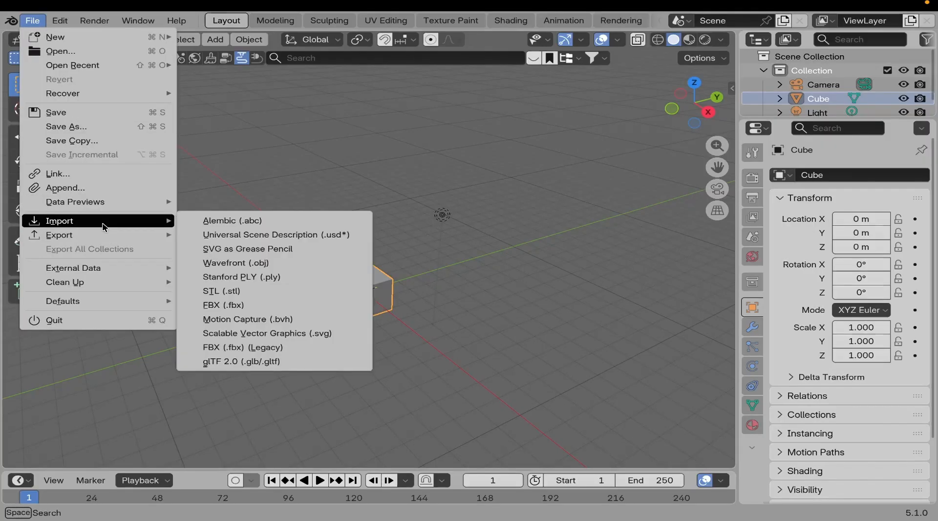
key("Escape")
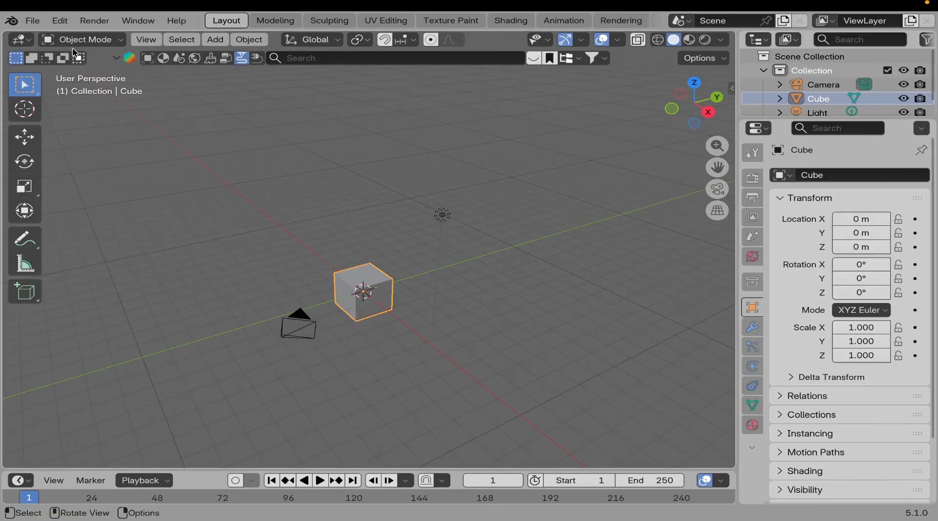
Open the Preferences, look over the Interface settings and enable the Auto Depth option for Orbit & Pan in Navigation.
left_click(59, 20)
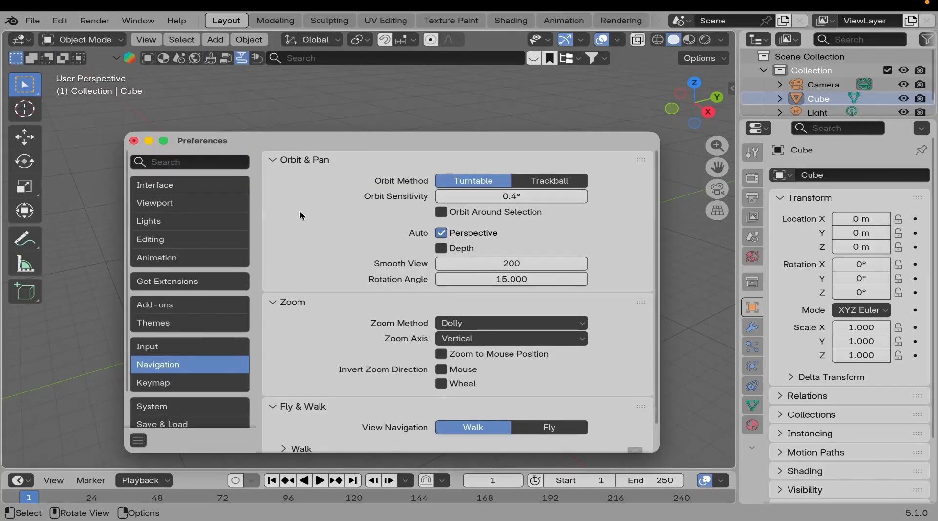
left_click_drag(330, 147, 317, 124)
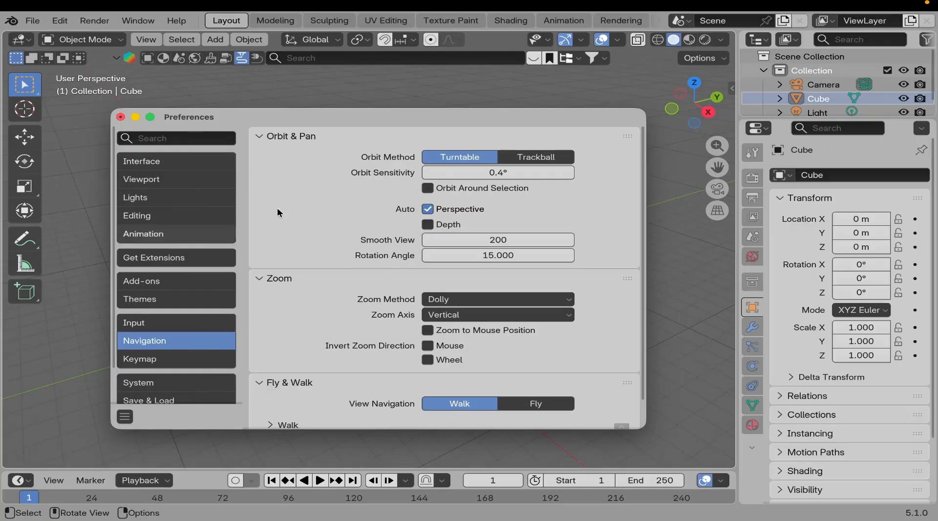
left_click(147, 161)
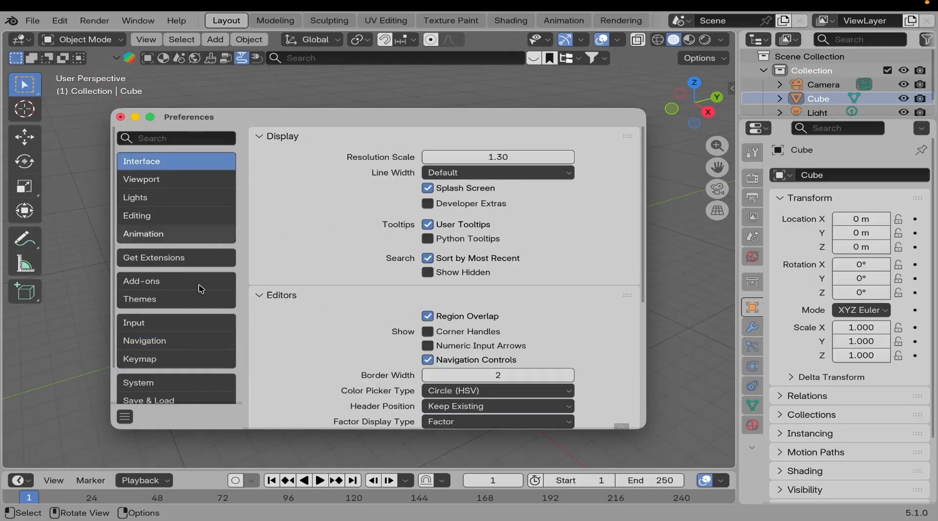
left_click(182, 348)
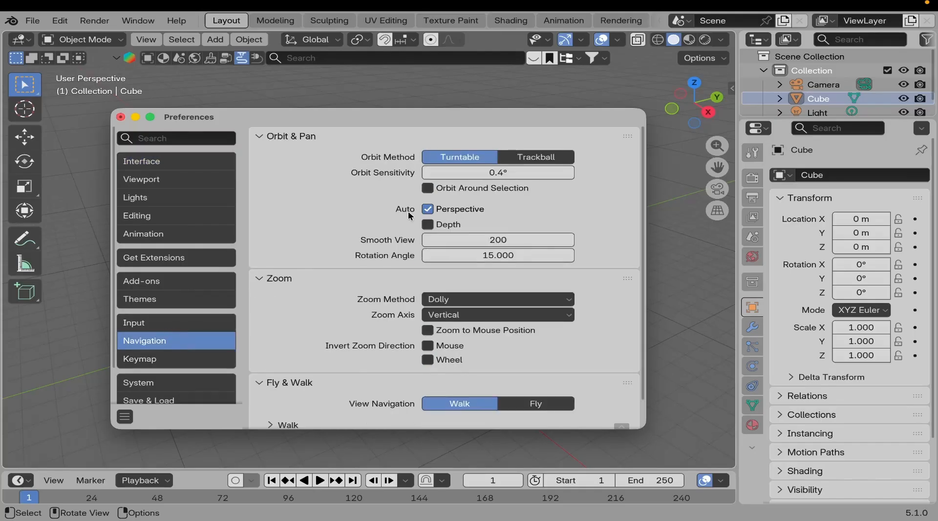
left_click(449, 226)
scroll(412, 234, "down", 1)
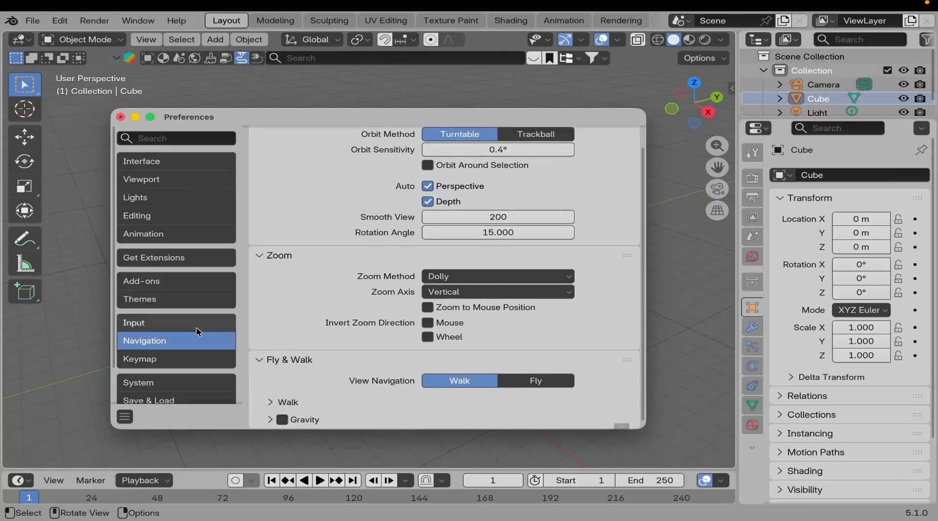
Examine the network, memory and undo limits in the System preferences, and close the Preferences window.
left_click(193, 384)
scroll(355, 322, "down", 5)
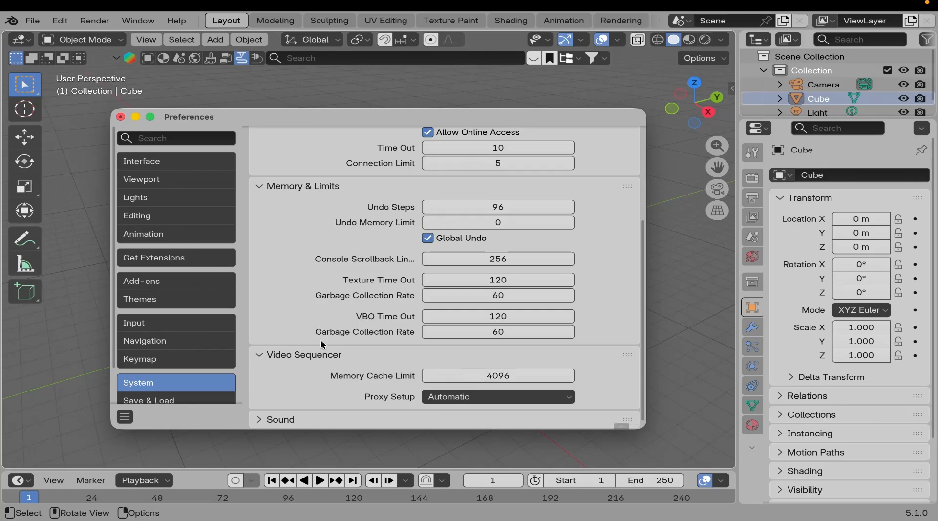
scroll(423, 237, "up", 3)
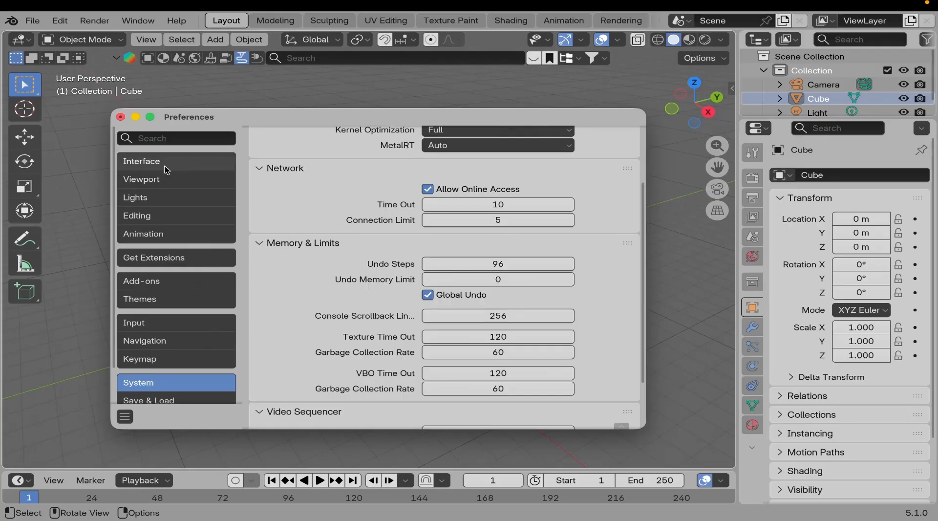
left_click(121, 117)
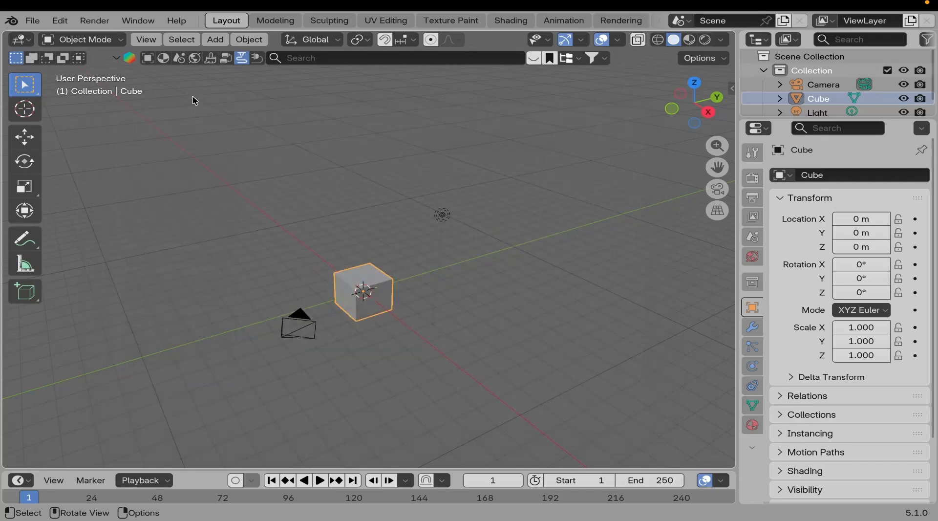
Preview the Modeling, Sculpting and UV Editing workspaces and return to the Layout workspace.
left_click(263, 20)
left_click(326, 20)
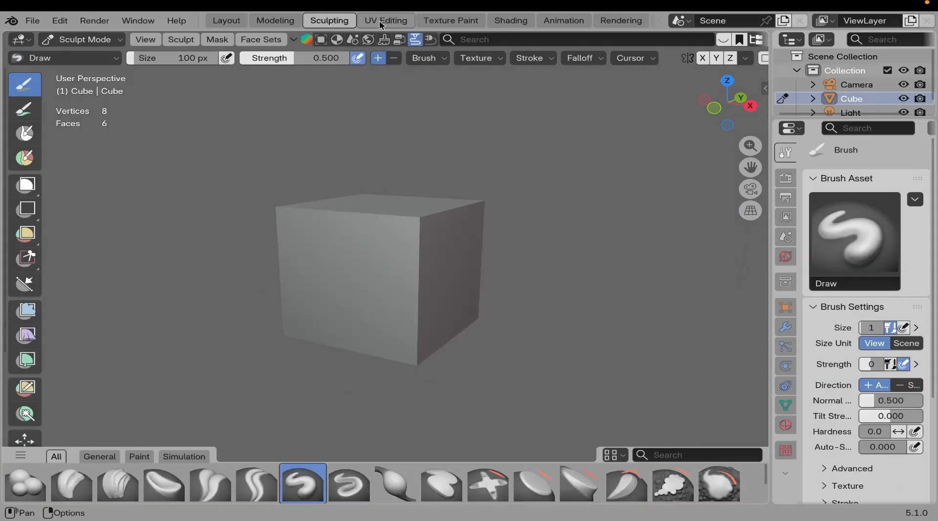
left_click(382, 22)
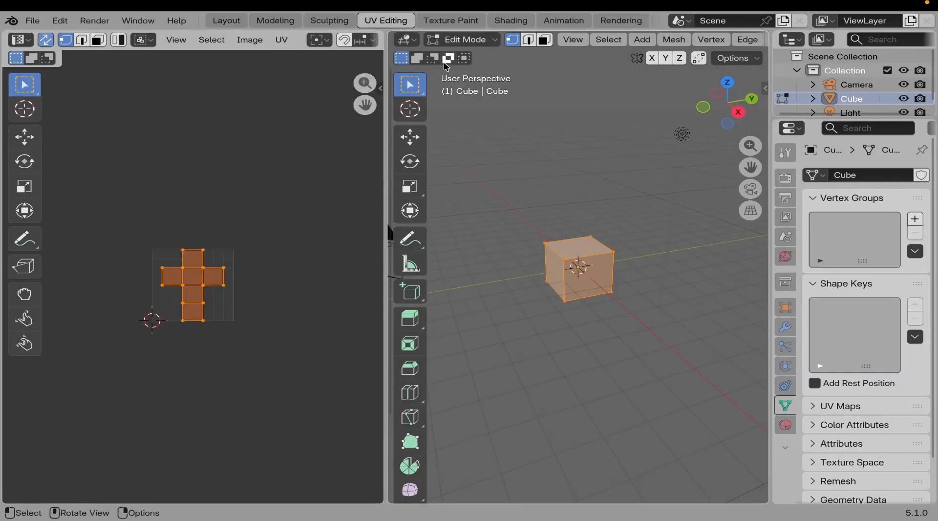
left_click(230, 22)
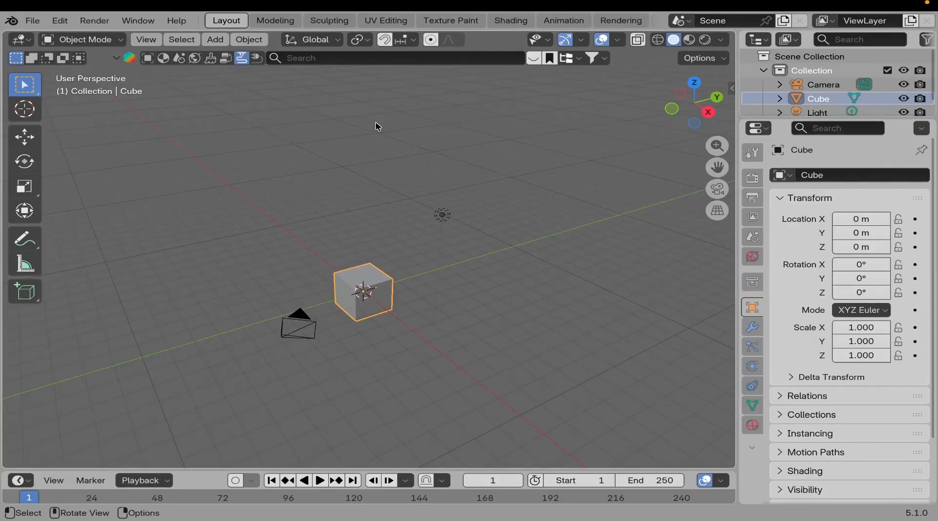
Enlarge the Outliner area until the Camera, Cube and Light entries are all fully listed.
scroll(395, 209, "down", 3)
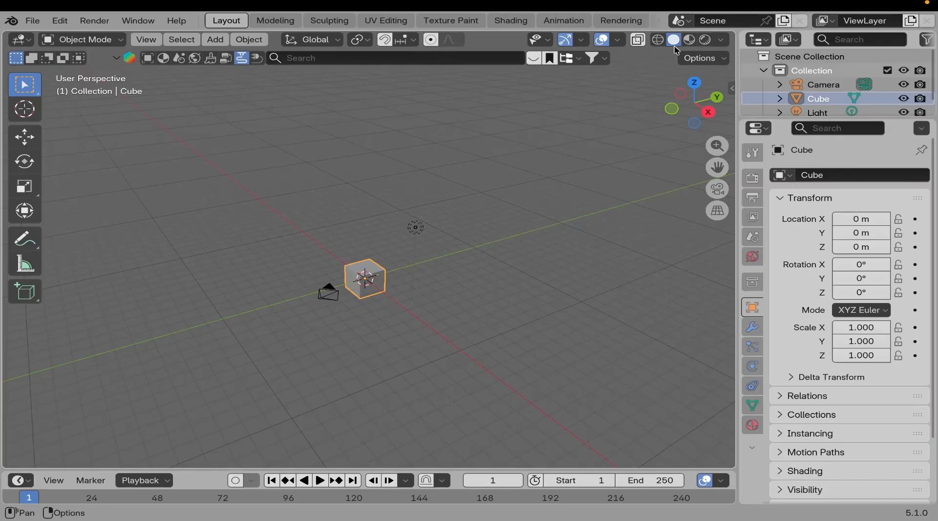
scroll(388, 268, "up", 2)
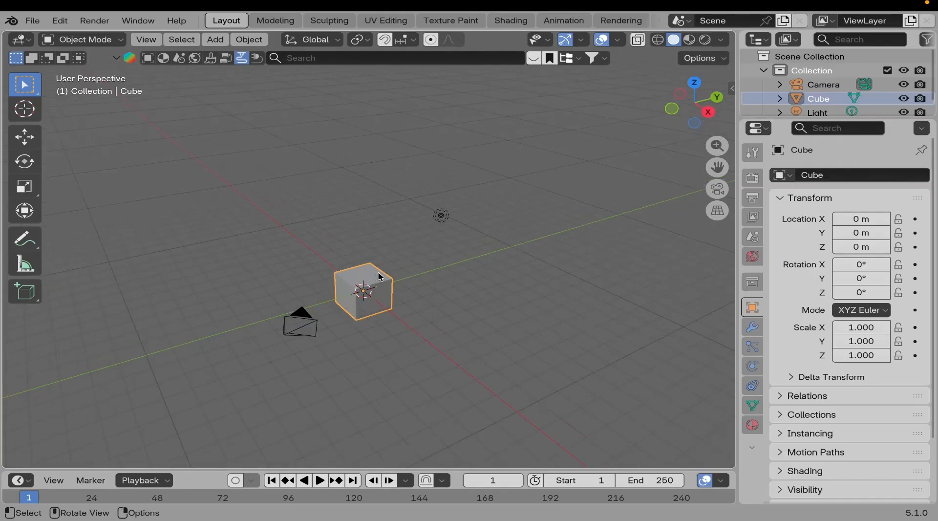
middle_click_drag(389, 299, 377, 292, "shift")
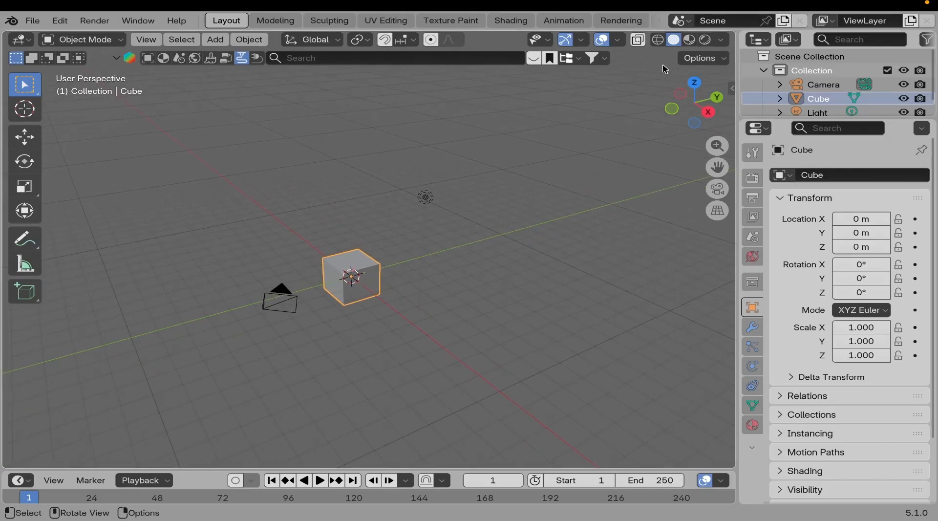
left_click_drag(779, 118, 779, 151)
scroll(445, 215, "down", 3)
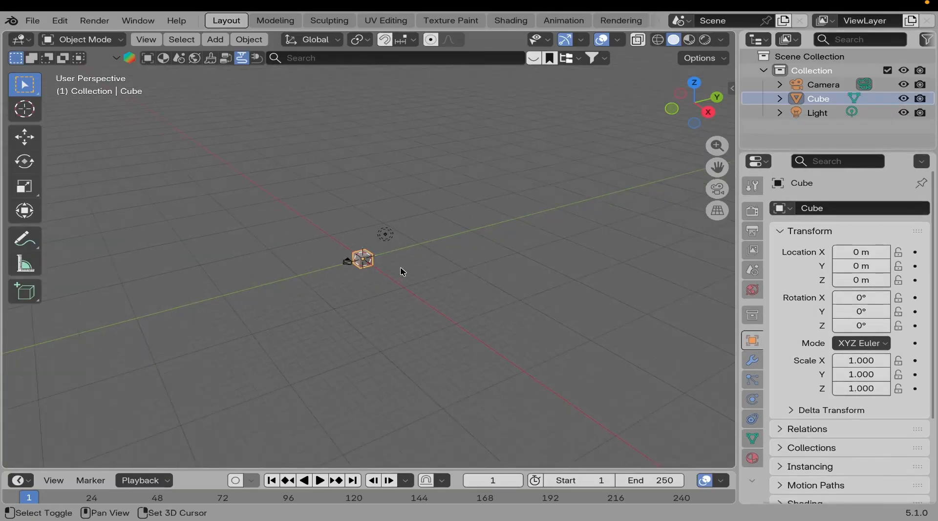
middle_click_drag(445, 215, 391, 237, "shift")
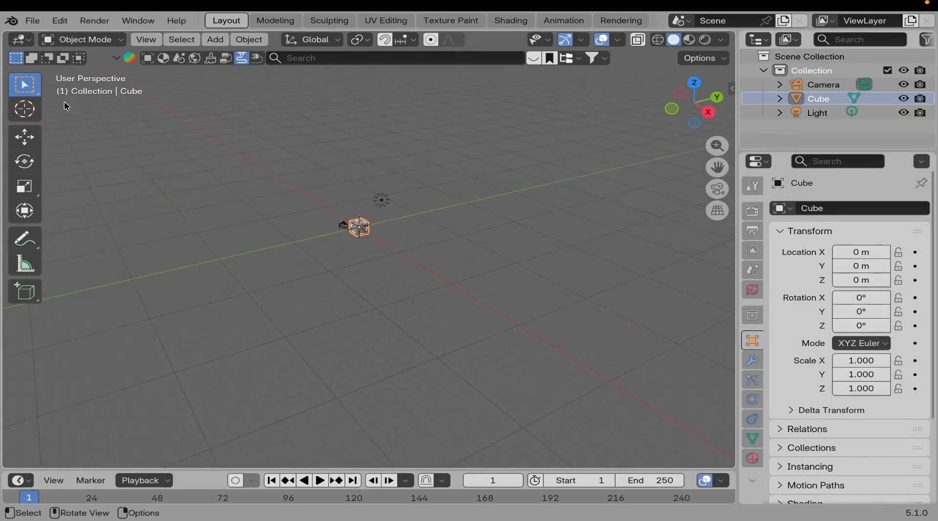
mouse_move(308, 295)
middle_mouse_down()
mouse_move(323, 231)
mouse_move(288, 324)
mouse_move(309, 188)
mouse_move(348, 270)
mouse_move(297, 294)
mouse_move(313, 288)
middle_mouse_up()
scroll(379, 239, "up", 4)
middle_click_drag(379, 239, 392, 278, "shift")
scroll(383, 299, "up", 3)
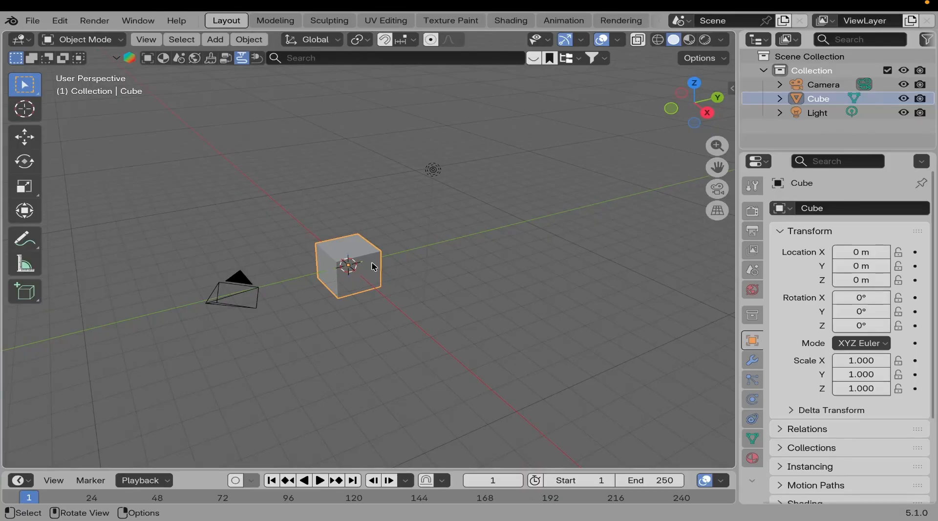
middle_click_drag(374, 266, 377, 267, "shift")
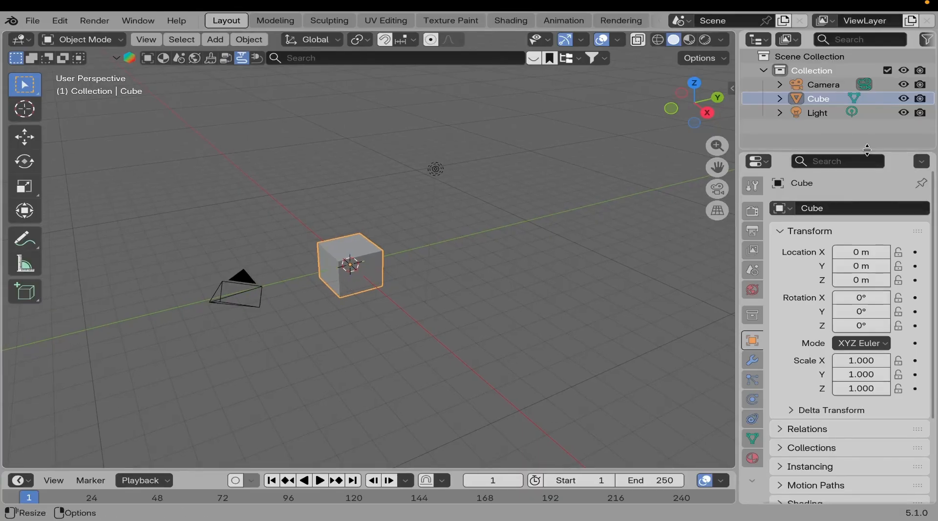
Enlarge the Outliner further, select the camera in the scene, open its Outliner name for editing and keep the name Camera.
left_click_drag(867, 149, 865, 187)
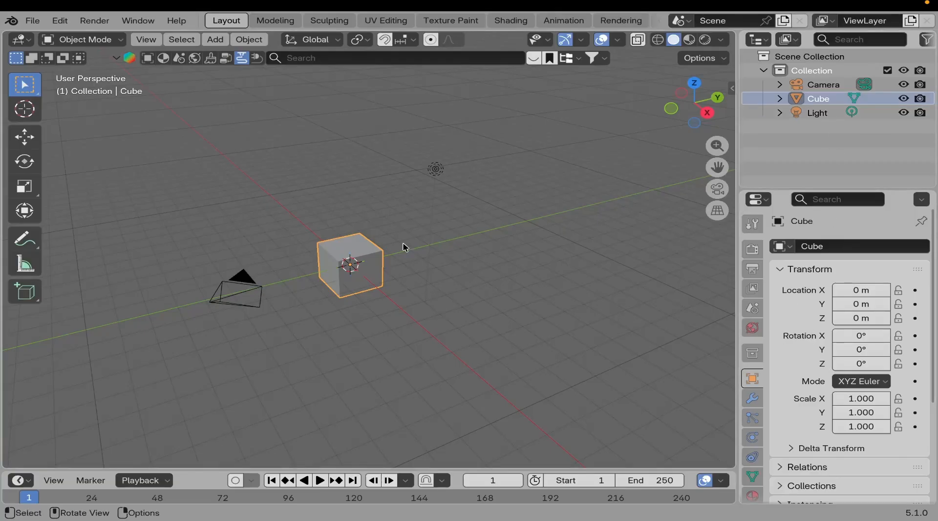
mouse_move(404, 246)
middle_mouse_down("shift")
mouse_move(413, 244)
mouse_move(394, 247)
middle_mouse_up("shift")
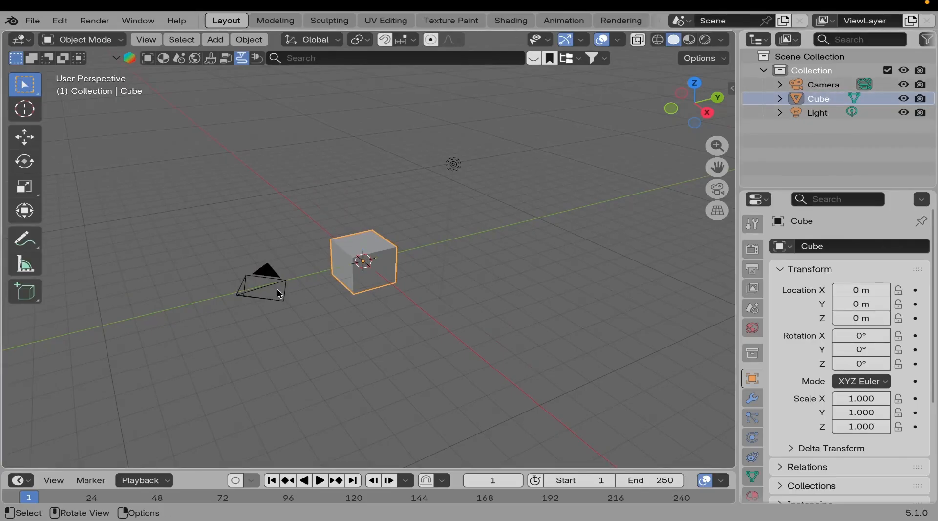
left_click(266, 268)
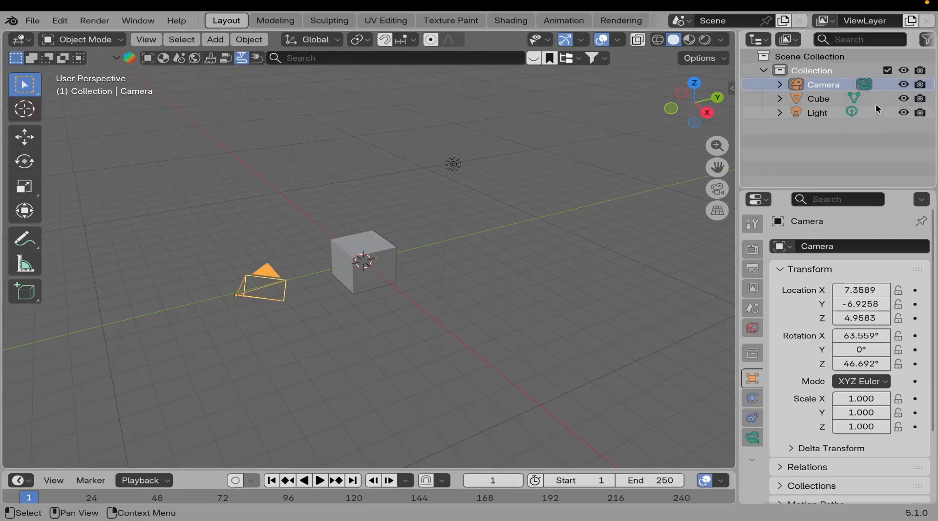
double_click(823, 87)
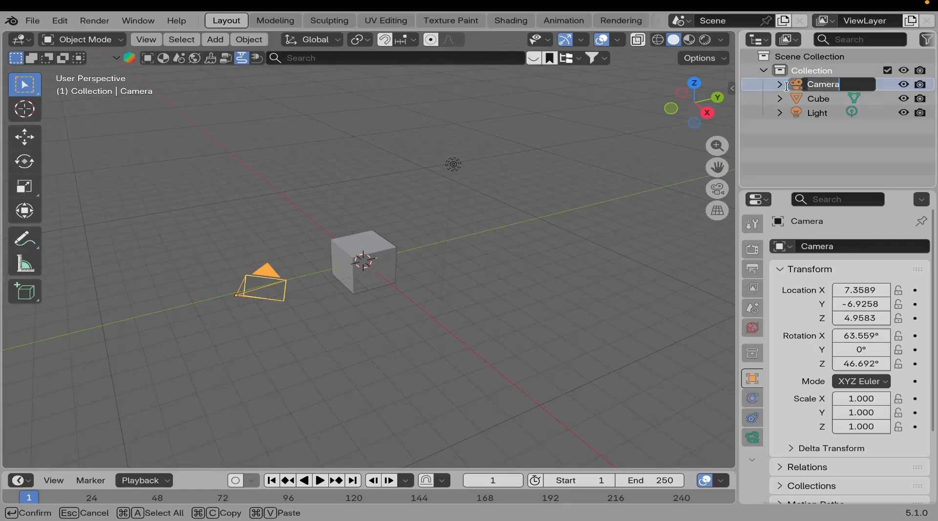
key("Return")
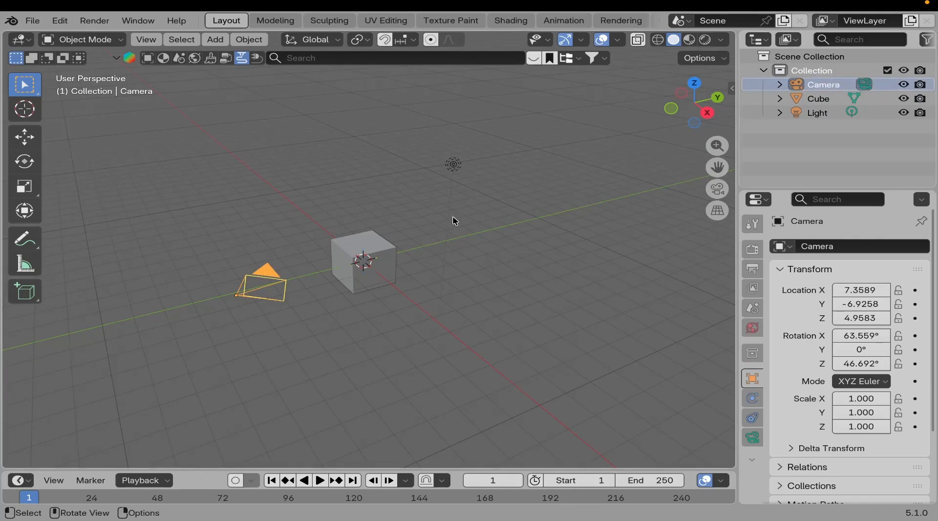
middle_click_drag(369, 256, 373, 249, "shift")
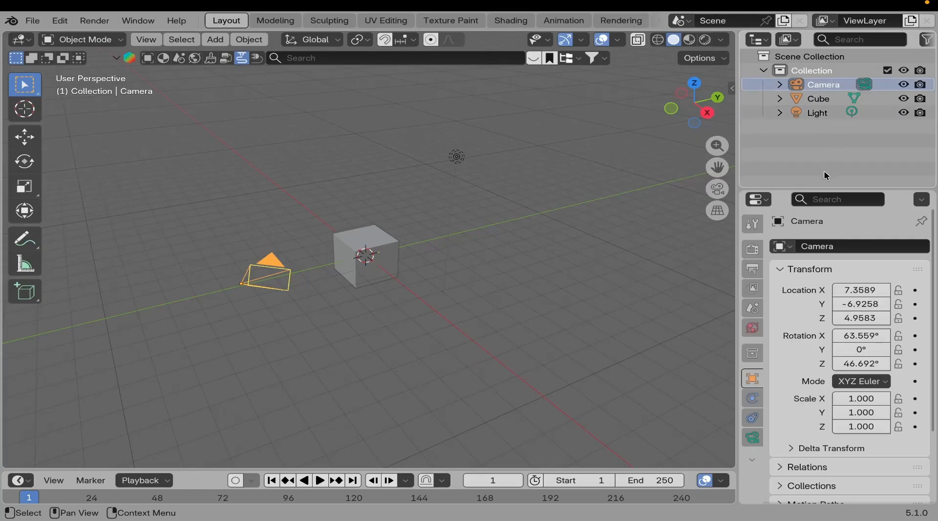
Shrink the Outliner to give the Properties editor more room, and select the default cube.
left_click_drag(818, 187, 817, 145)
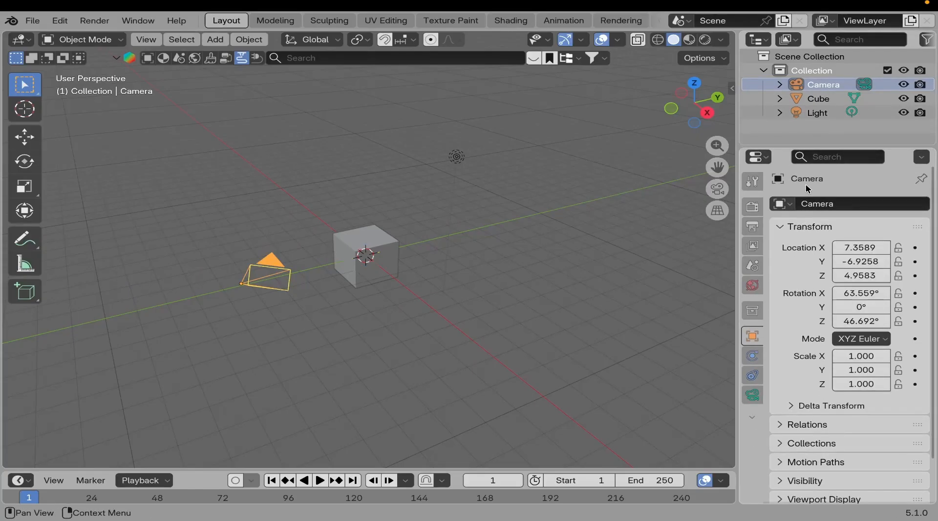
left_click(390, 243)
middle_click_drag(408, 251, 349, 229)
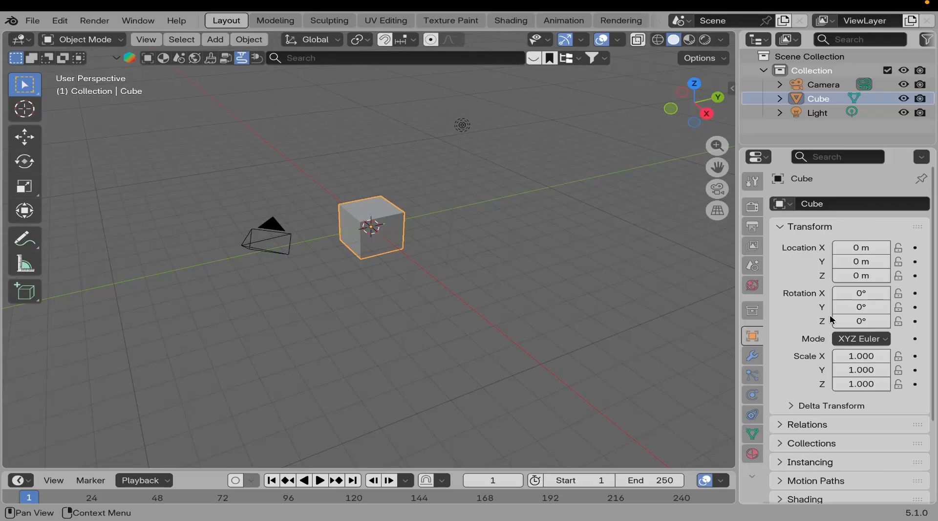
Look through the Render, Output, Scene, Modifier and World properties with the cube selected.
left_click(747, 206)
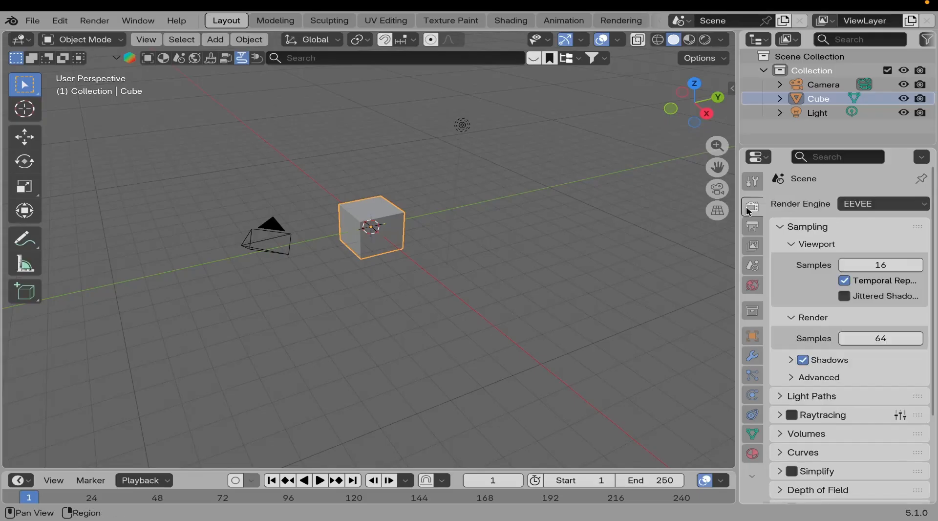
left_click(752, 226)
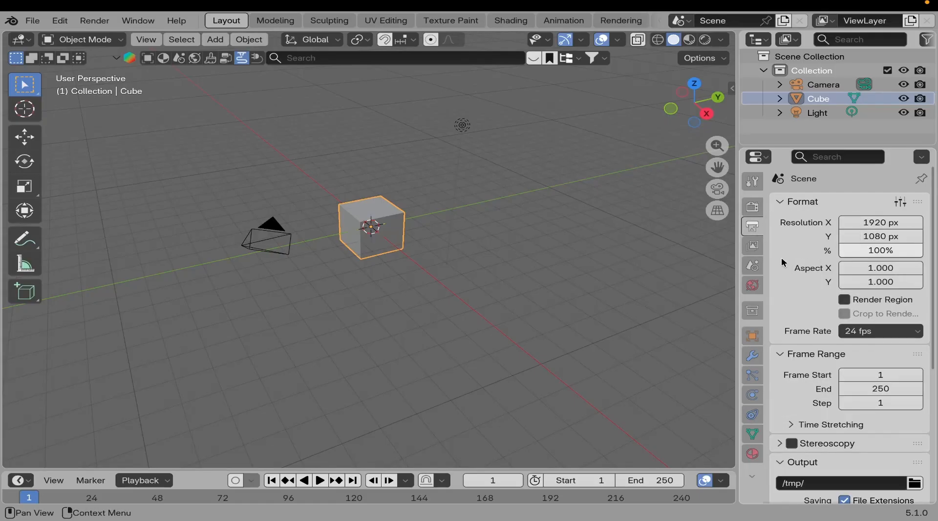
left_click(752, 266)
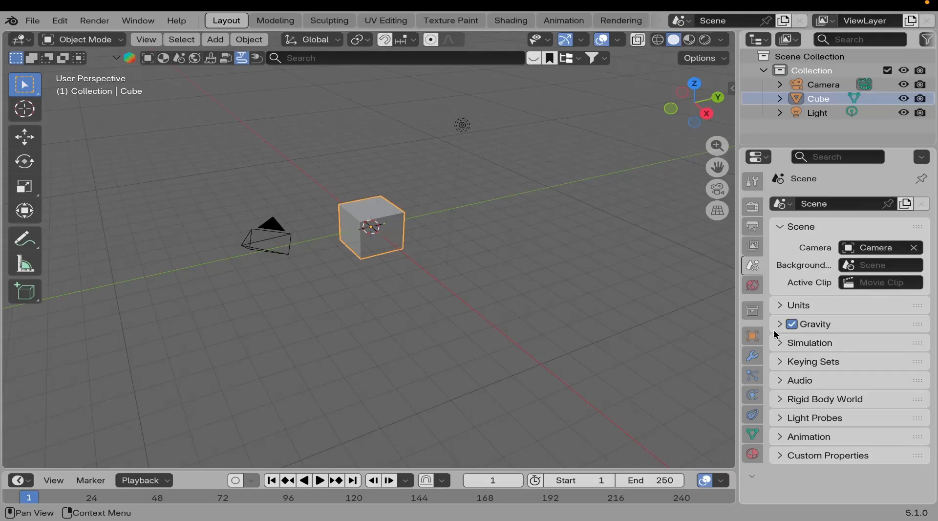
left_click(752, 356)
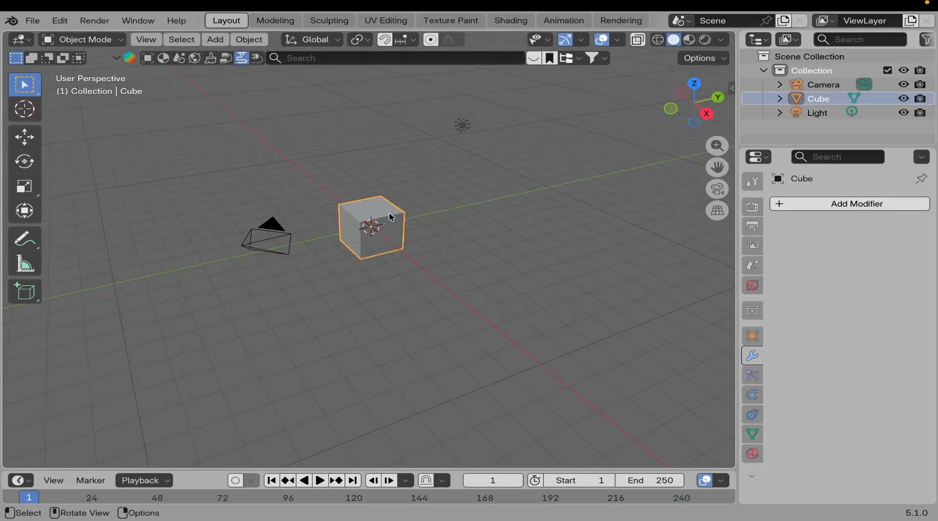
left_click(752, 286)
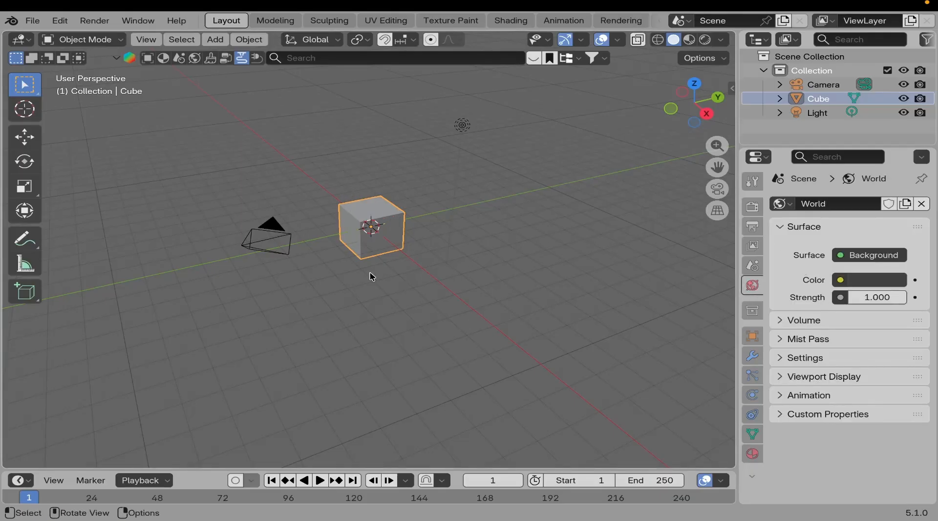
Show the Material properties of the default cube.
middle_click_drag(328, 299, 417, 178)
middle_click_drag(396, 254, 544, 307)
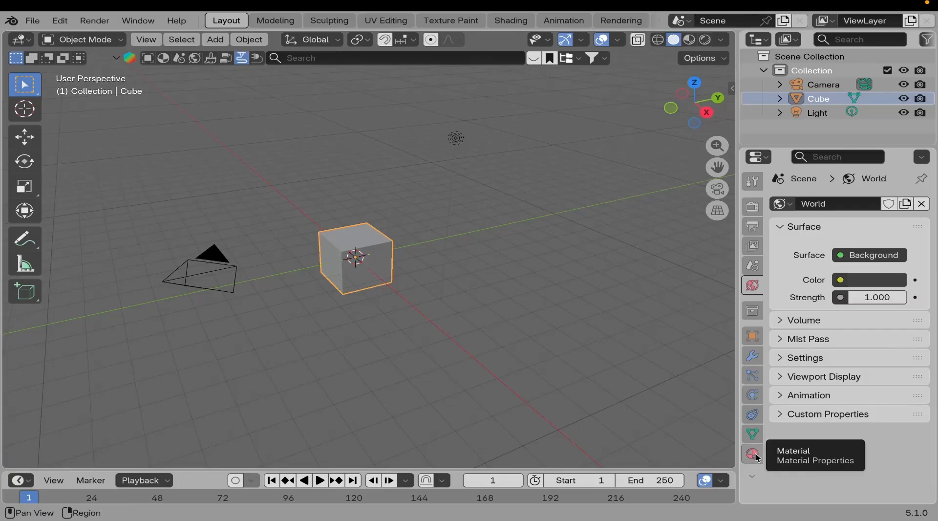
left_click(754, 452)
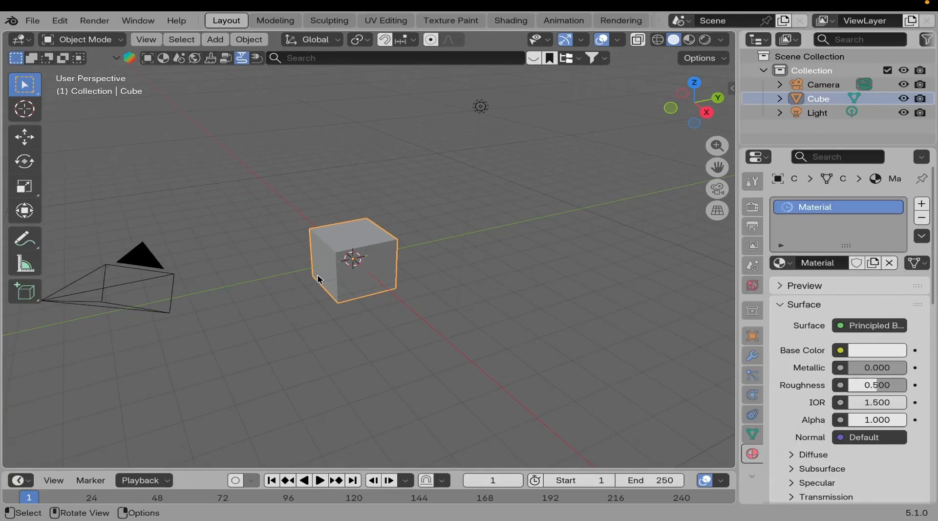
scroll(345, 267, "up", 2)
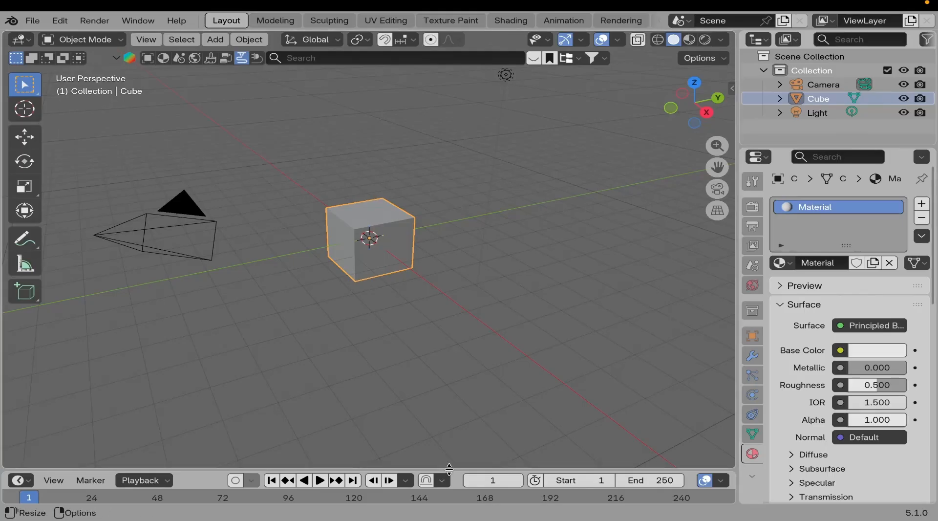
Enlarge the Timeline area, leave the playhead at frame 1, and reduce the Timeline to a moderate height.
left_click_drag(448, 468, 449, 386)
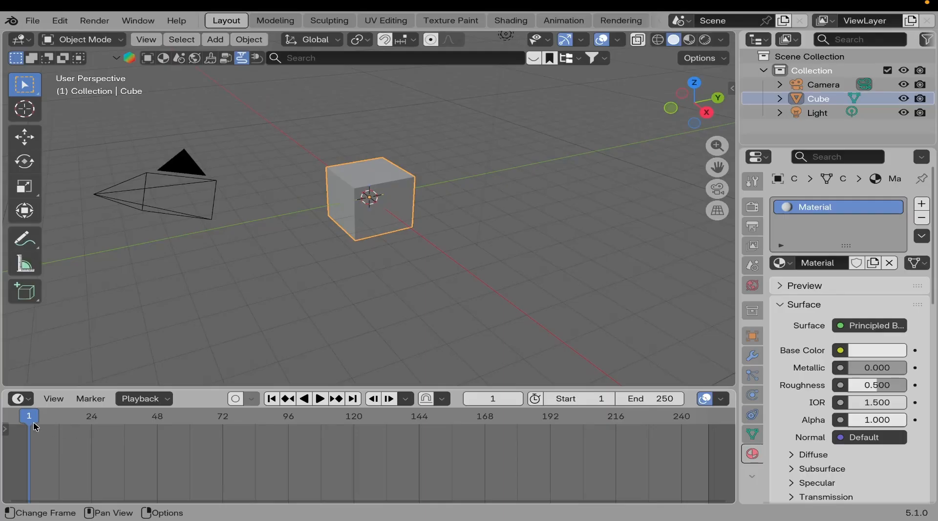
mouse_move(36, 426)
left_mouse_down()
mouse_move(31, 419)
mouse_move(638, 435)
mouse_move(28, 433)
left_mouse_up()
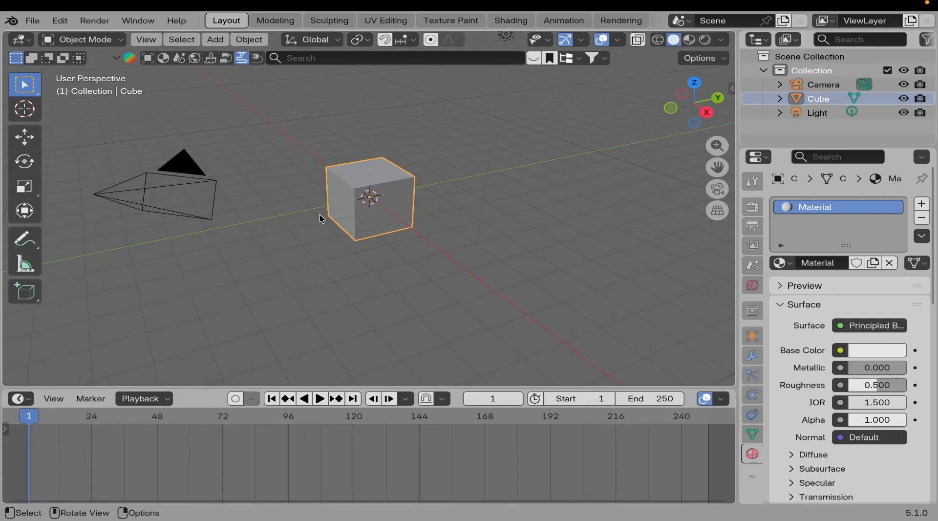
middle_click_drag(414, 272, 413, 298)
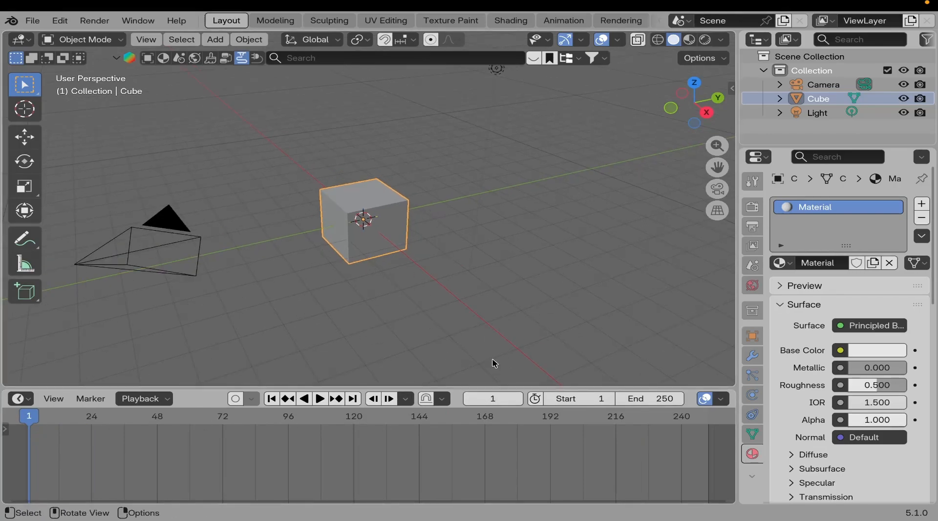
left_click_drag(482, 384, 480, 399)
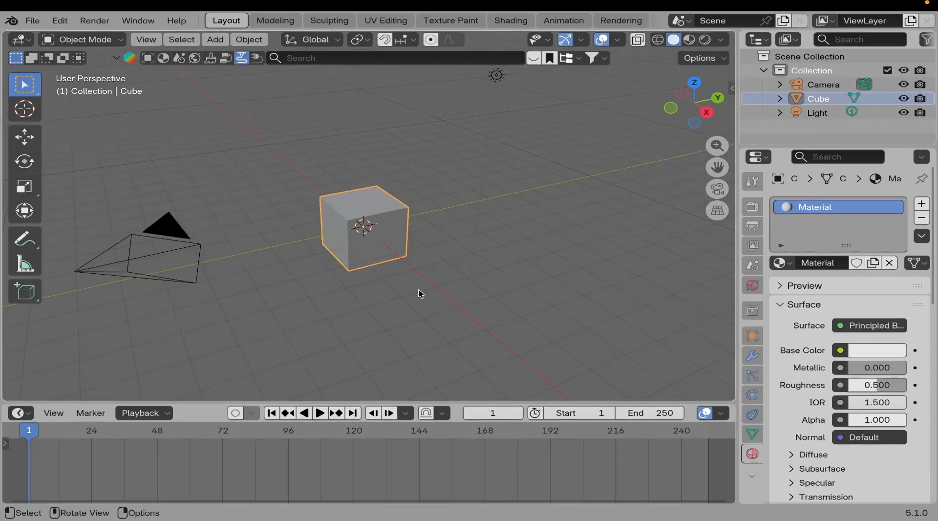
middle_click_drag(370, 297, 404, 255, "shift")
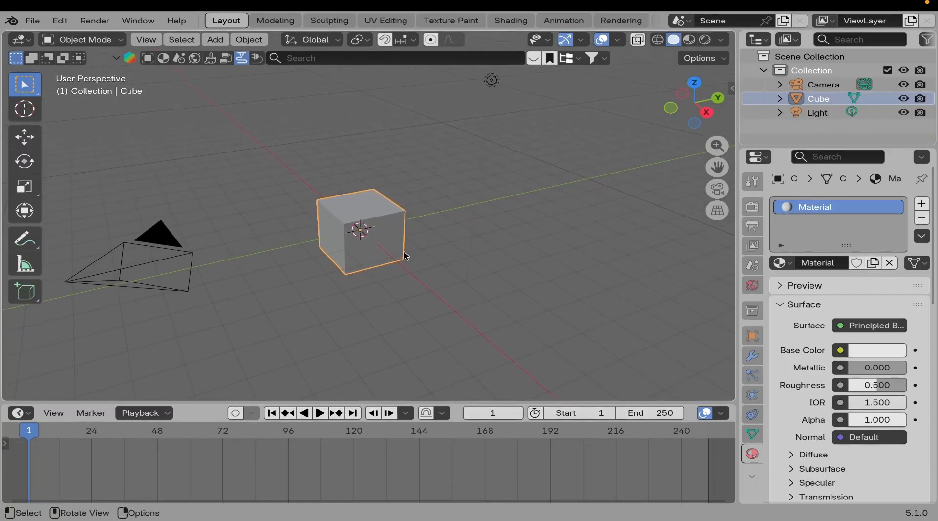
left_click_drag(465, 403, 465, 423)
middle_click_drag(368, 288, 477, 241, "shift")
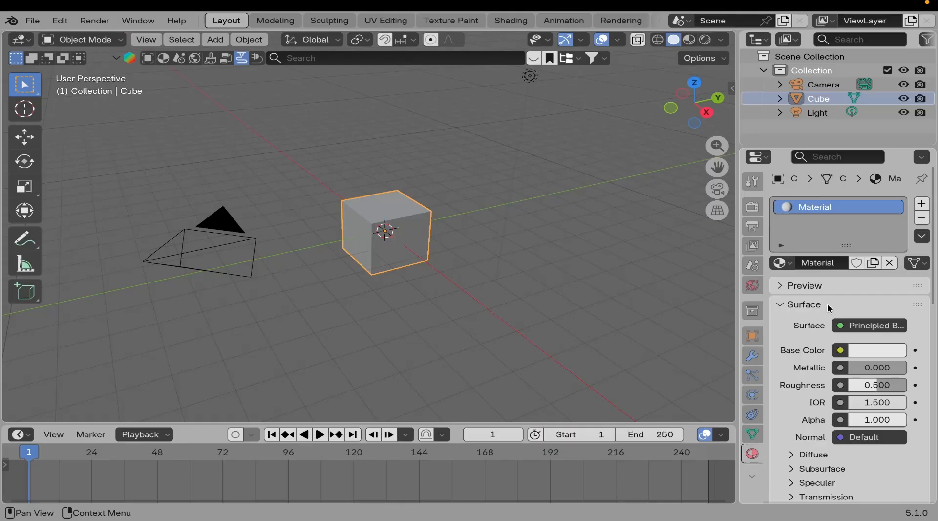
Activate the Move tool to show its gizmo on the cube, and return to the Select Box tool.
middle_click_drag(344, 226, 336, 244, "shift")
middle_click_drag(391, 228, 360, 222, "shift")
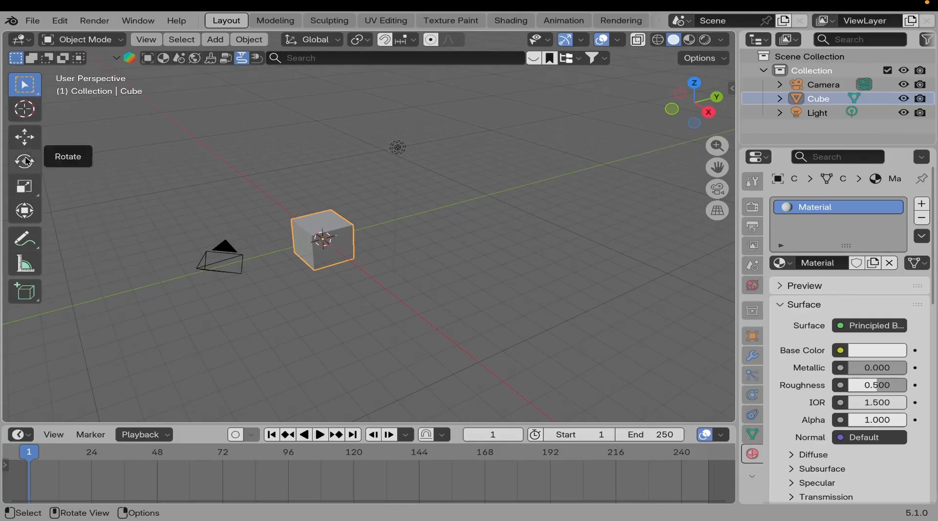
middle_click_drag(323, 259, 341, 255, "shift")
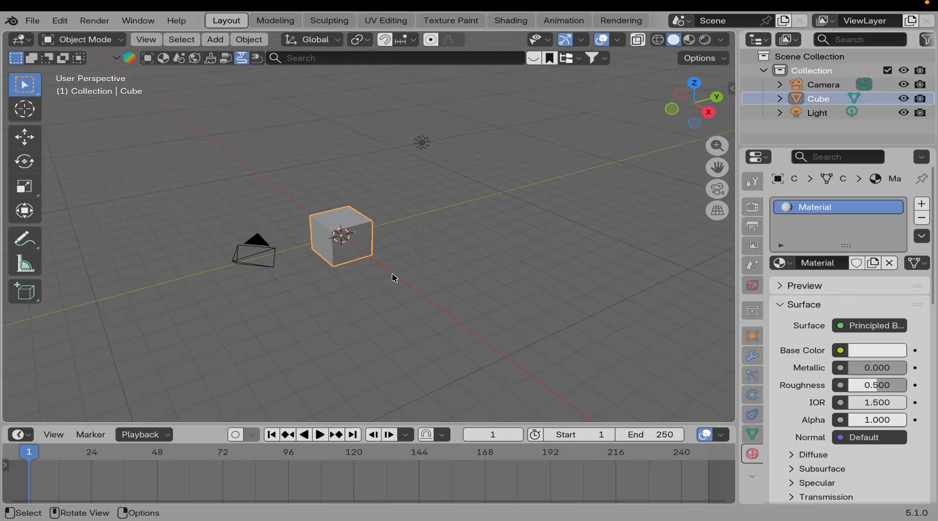
middle_click_drag(394, 277, 384, 294, "shift")
left_click(24, 138)
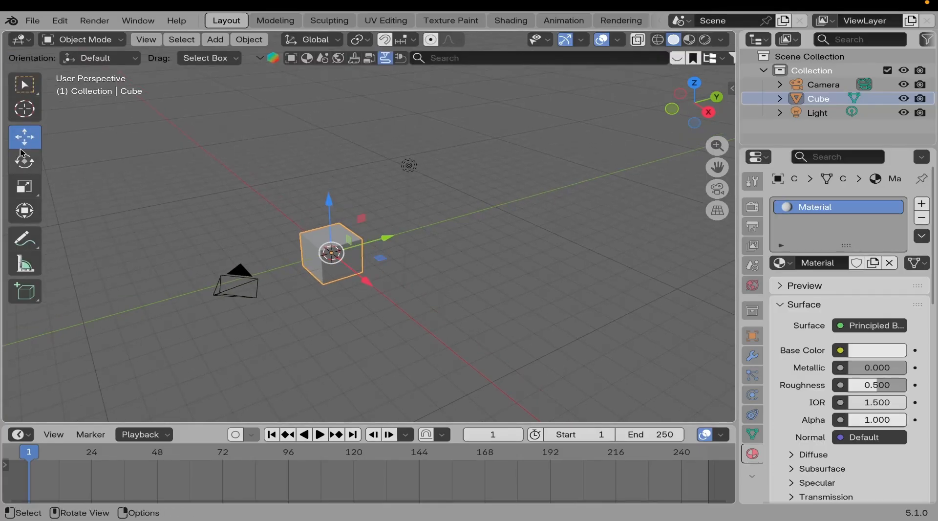
left_click(23, 84)
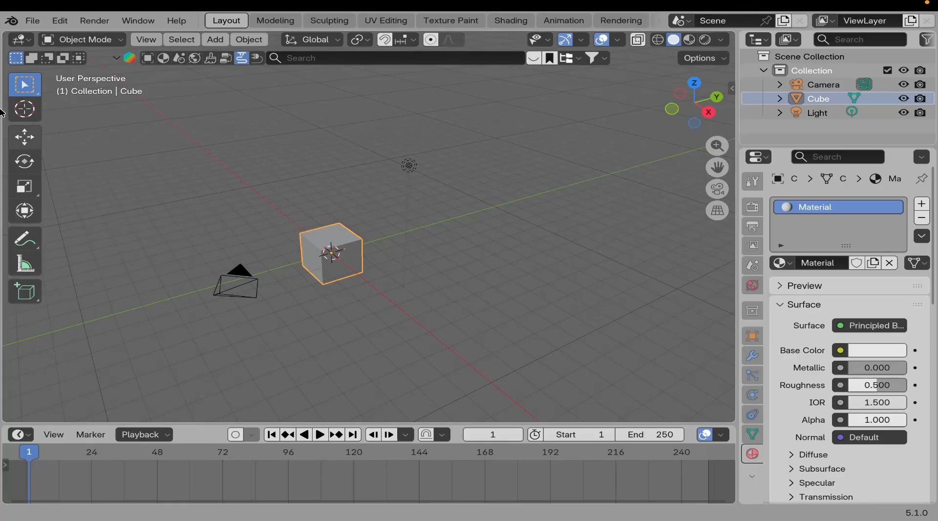
middle_click_drag(366, 250, 372, 269)
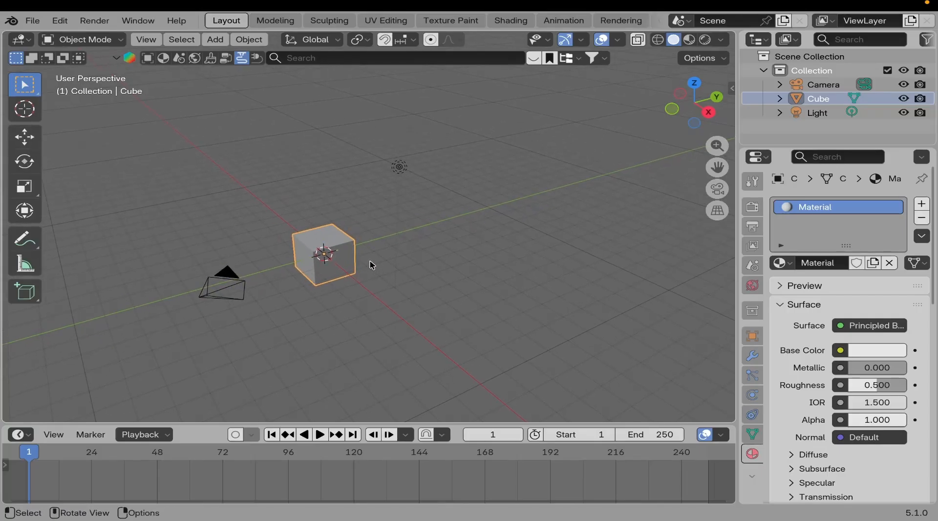
scroll(352, 276, "up", 5)
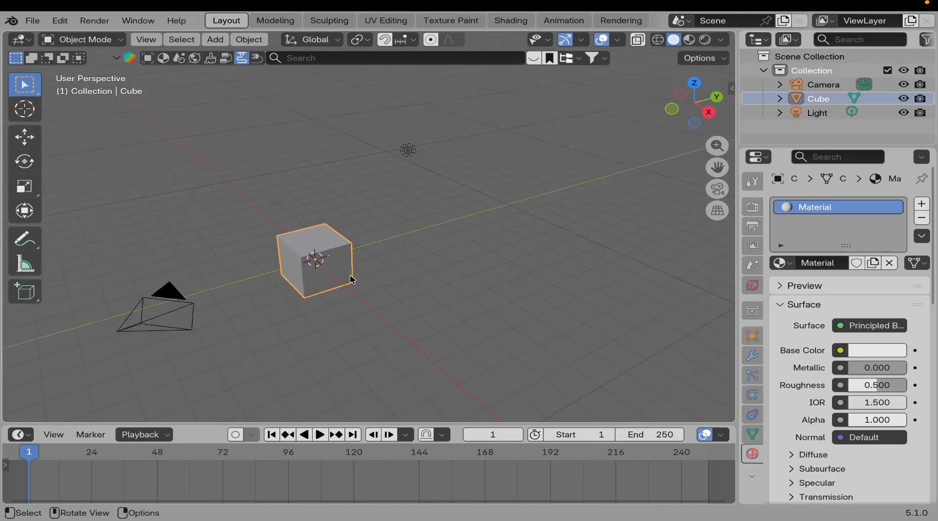
Examine the default cube in the 3D viewport at different zoom distances and from slightly different orbit angles.
scroll(351, 277, "down", 6)
scroll(352, 277, "up", 4)
scroll(352, 276, "down", 4)
middle_click_drag(353, 277, 376, 245)
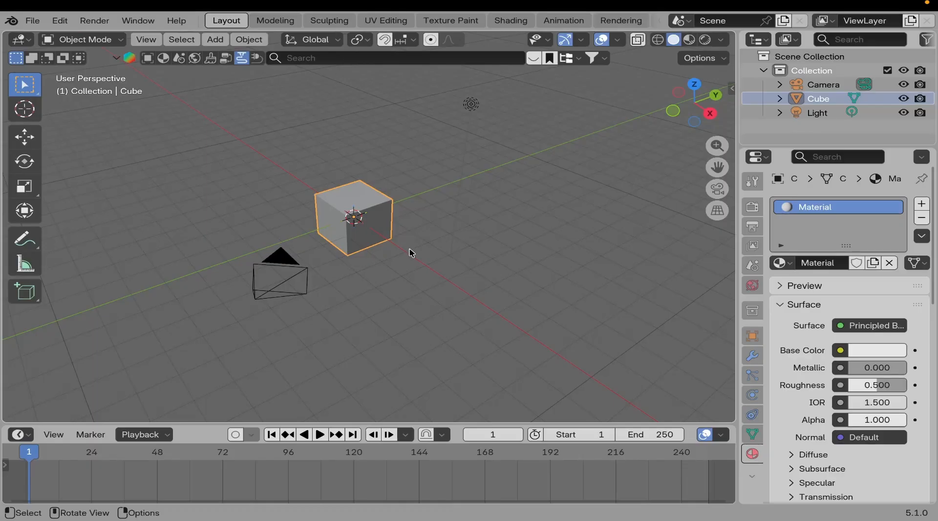
scroll(411, 253, "up", 4)
scroll(412, 252, "down", 5)
scroll(412, 252, "up", 5)
scroll(412, 253, "down", 3)
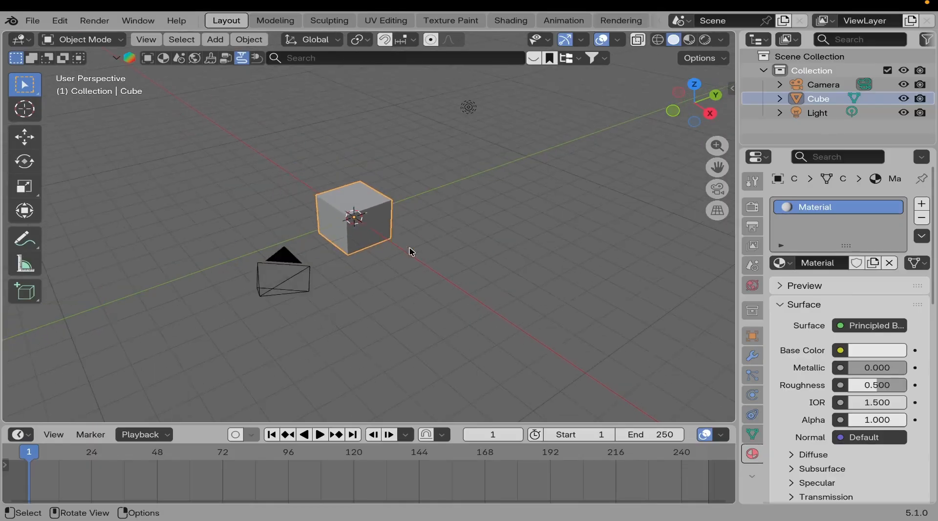
mouse_move(411, 252)
middle_mouse_down("ctrl+shift")
mouse_move(345, 241)
mouse_move(351, 259)
mouse_move(420, 243)
middle_mouse_up("ctrl+shift")
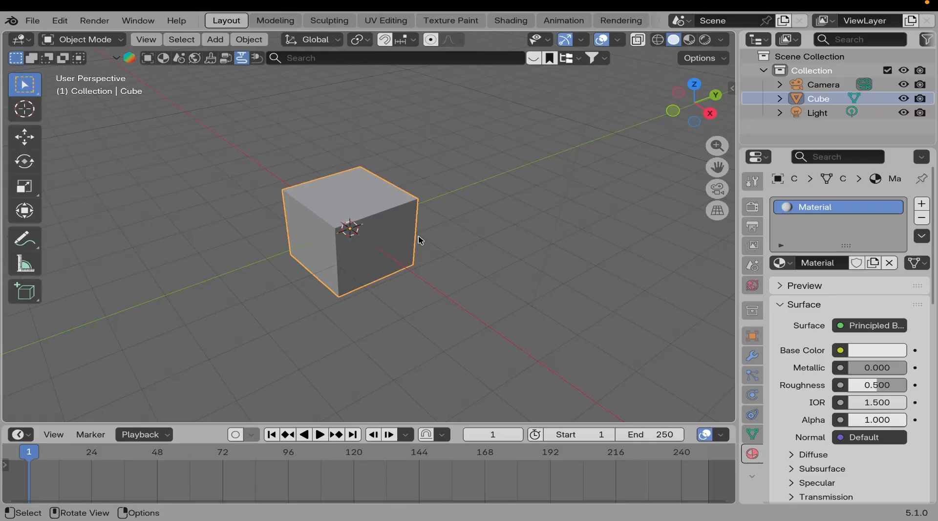
middle_click_drag(423, 244, 383, 232)
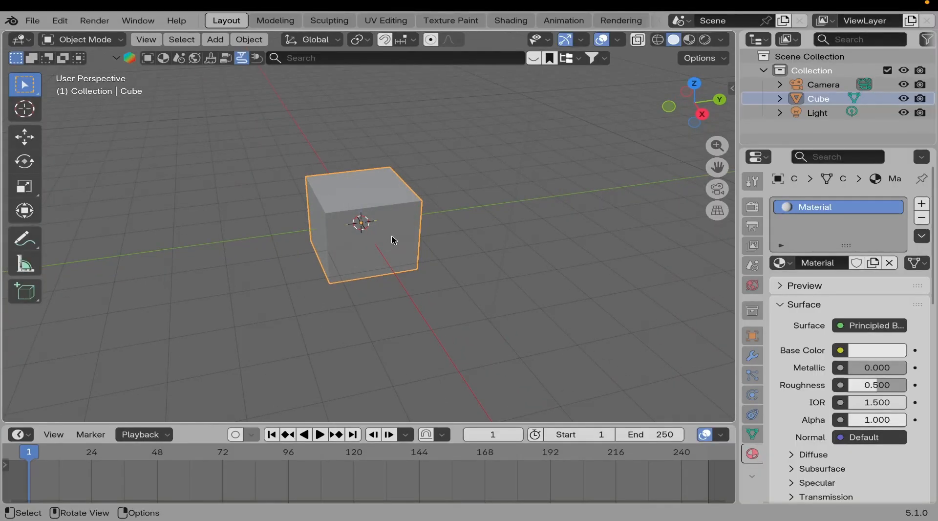
scroll(394, 239, "up", 3)
scroll(393, 239, "down", 5)
scroll(394, 240, "up", 4)
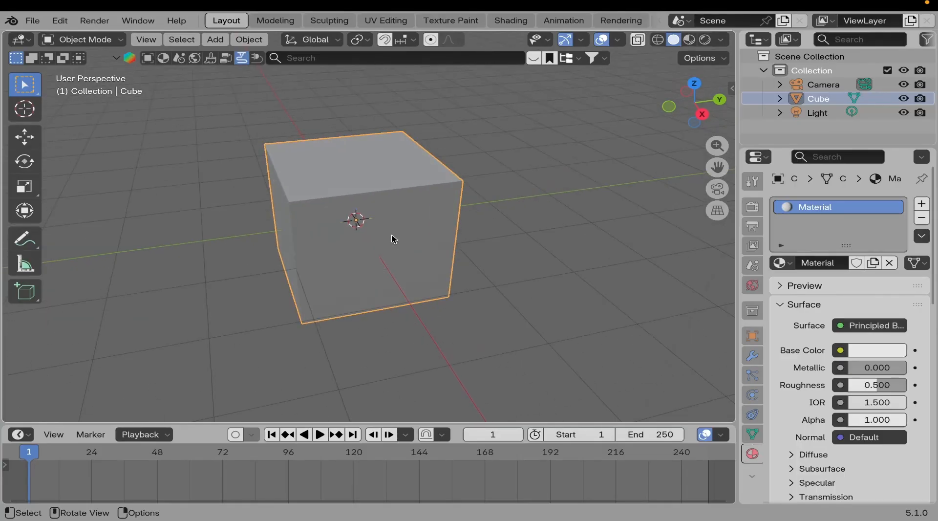
scroll(391, 234, "up", 3)
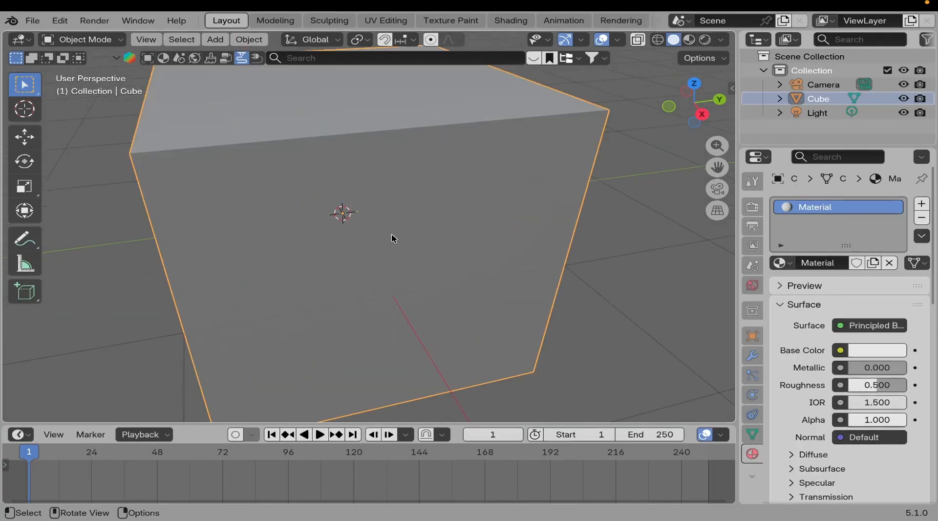
scroll(392, 237, "down", 4)
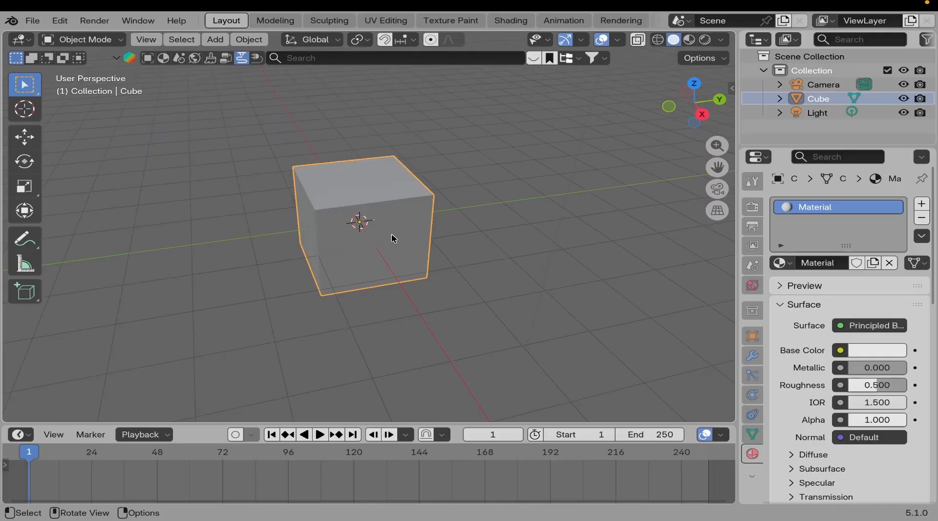
Examine the cube from a low viewing angle, panning the view and zooming in and out.
middle_click_drag(406, 251, 428, 229)
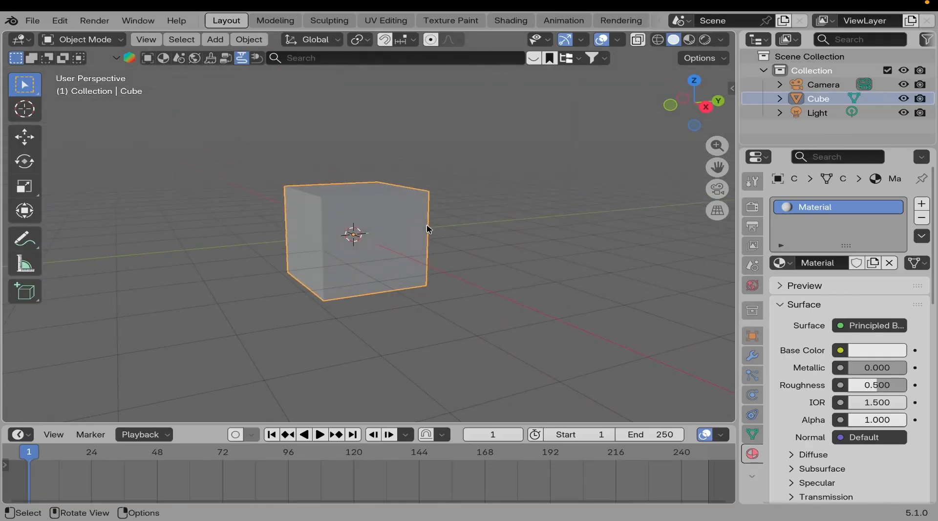
middle_click_drag(423, 262, 435, 288, "shift")
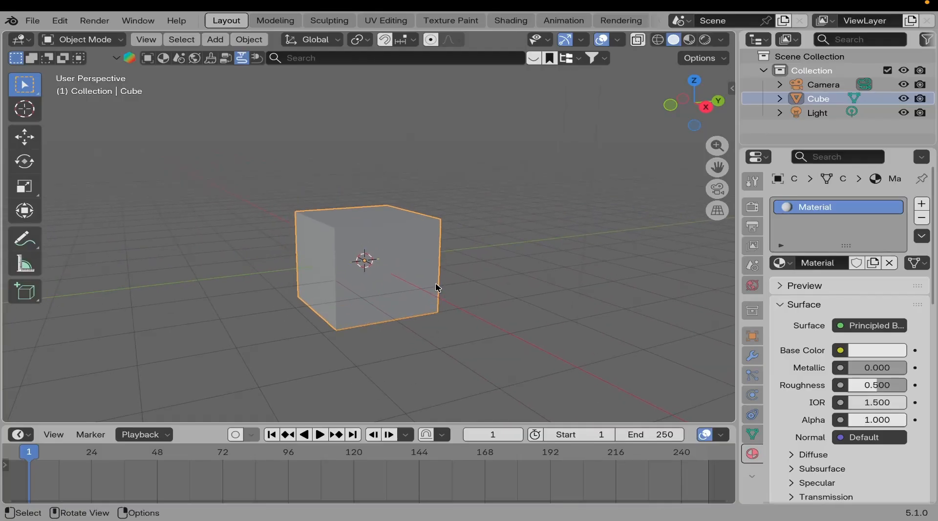
key("shift")
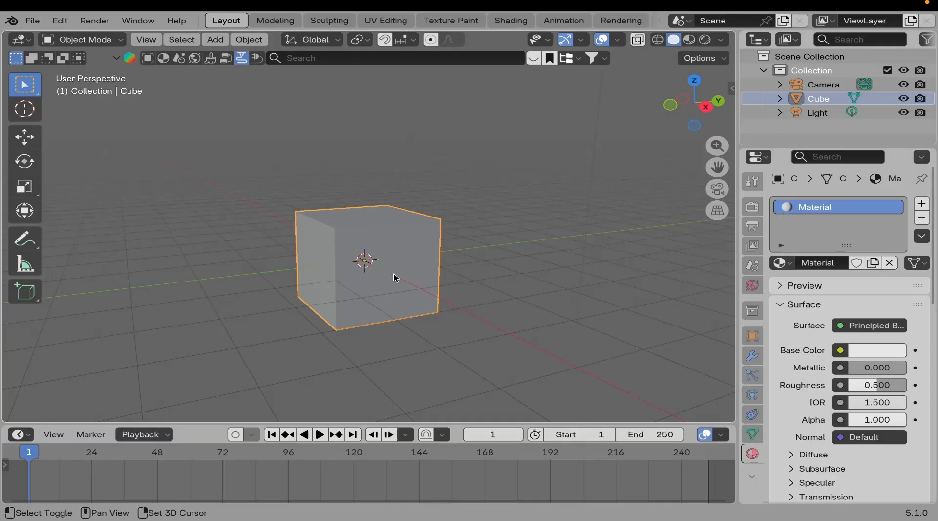
mouse_move(395, 275)
middle_mouse_down("shift")
mouse_move(542, 200)
mouse_move(211, 154)
mouse_move(620, 149)
mouse_move(584, 283)
mouse_move(268, 190)
mouse_move(382, 274)
mouse_move(356, 268)
mouse_move(374, 260)
mouse_move(377, 269)
mouse_move(359, 279)
mouse_move(224, 218)
mouse_move(394, 286)
mouse_move(375, 174)
mouse_move(446, 243)
mouse_move(413, 282)
mouse_move(410, 270)
middle_mouse_up("shift")
scroll(374, 268, "up", 5)
scroll(373, 269, "down", 5)
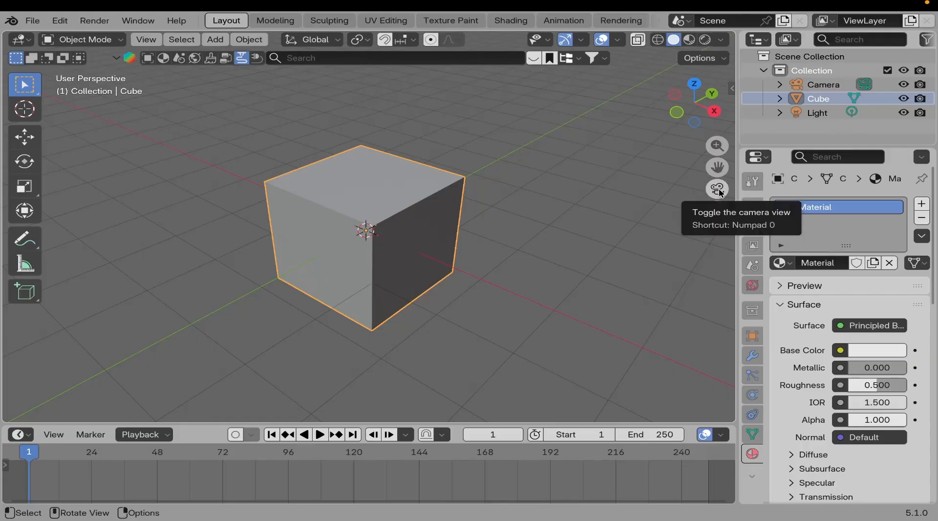
Look at the cube through the scene camera, return to the user perspective and orbit with the navigation gizmo.
left_click(718, 190)
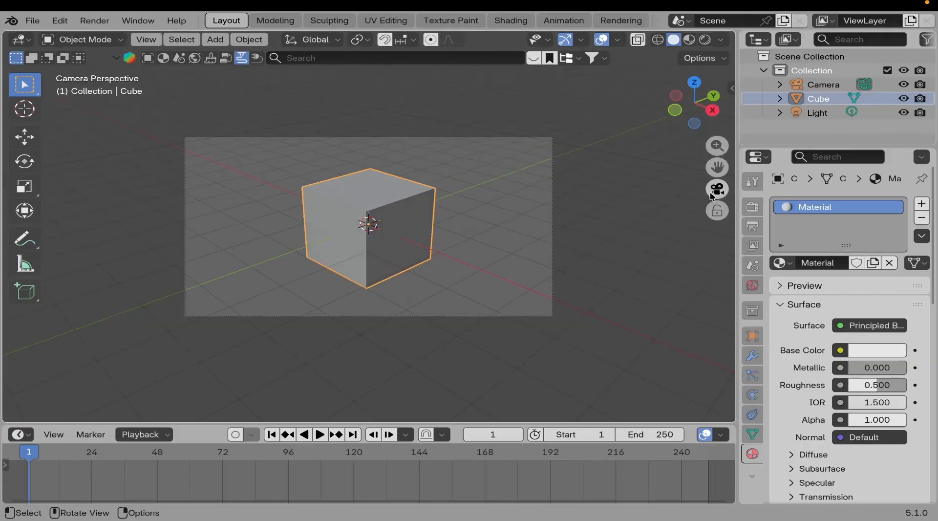
left_click(711, 191)
mouse_move(478, 244)
middle_mouse_down()
mouse_move(460, 266)
mouse_move(476, 259)
middle_mouse_up()
left_click_drag(692, 107, 664, 123)
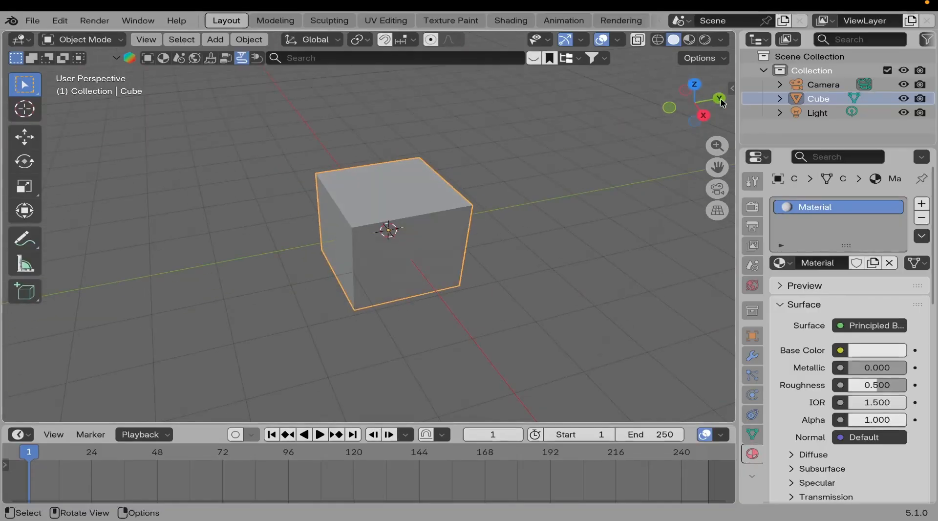
Practise orbiting, zooming and panning around the cube in the user perspective view.
middle_click_drag(429, 205, 381, 255)
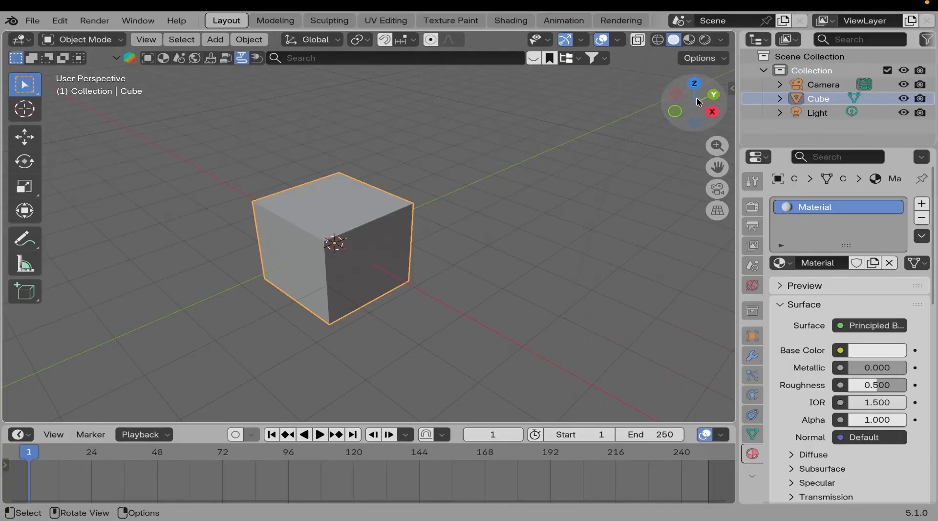
middle_click_drag(383, 249, 357, 227, "ctrl")
middle_click_drag(419, 250, 387, 226)
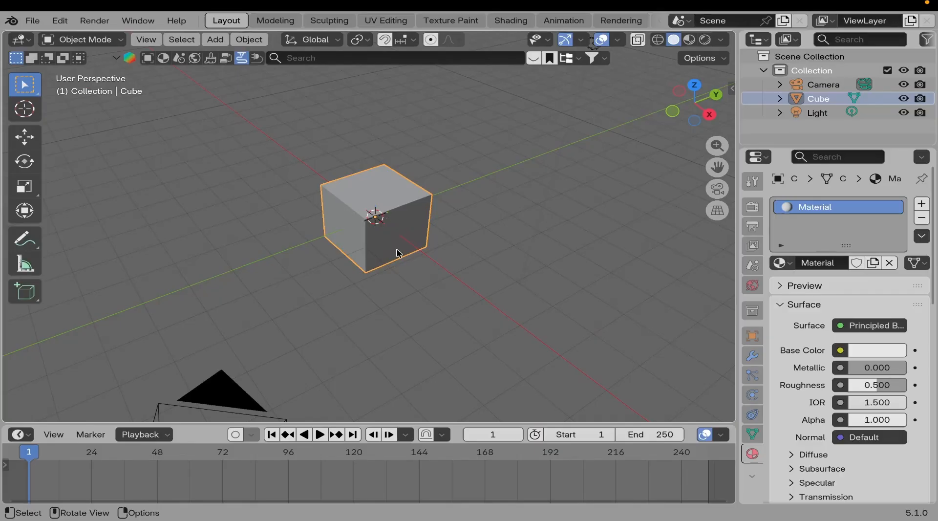
mouse_move(388, 266)
middle_mouse_down()
mouse_move(394, 255)
mouse_move(376, 264)
middle_mouse_up()
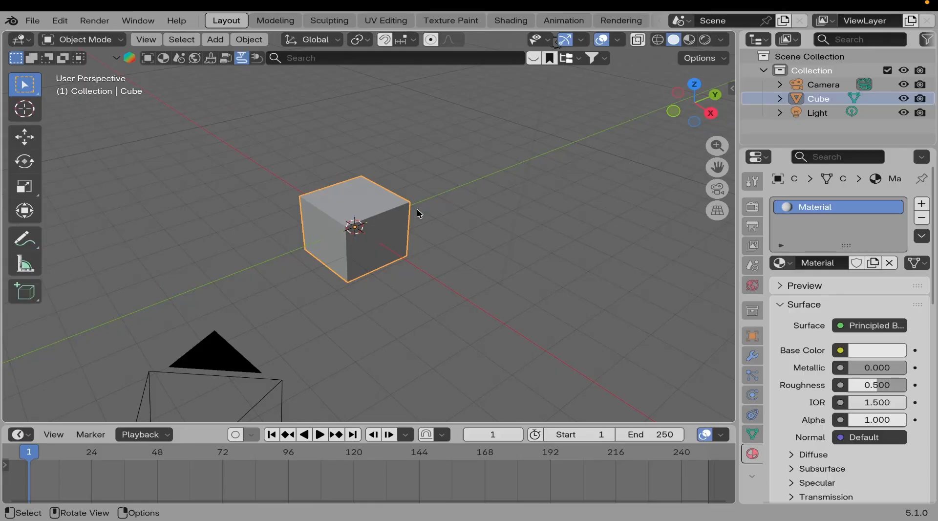
mouse_move(383, 223)
middle_mouse_down("ctrl")
mouse_move(382, 238)
mouse_move(389, 222)
mouse_move(367, 235)
mouse_move(379, 221)
middle_mouse_up("ctrl")
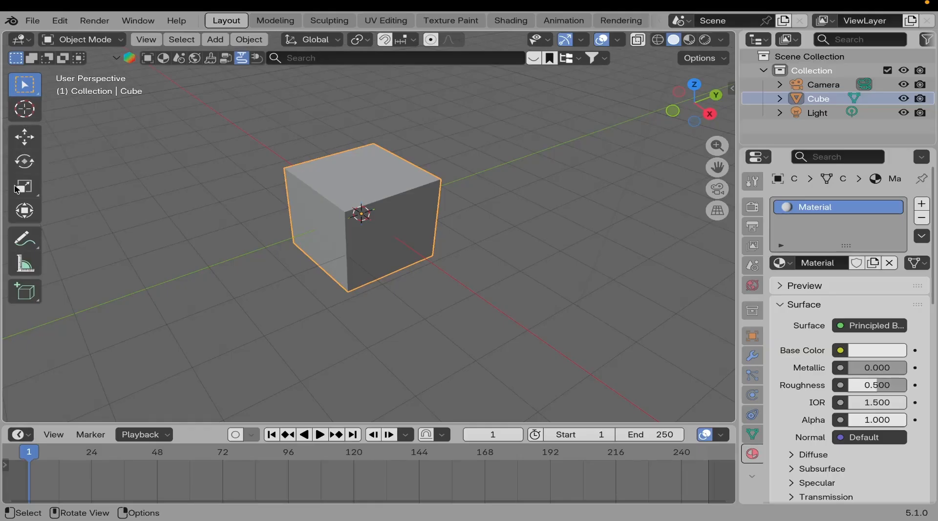
middle_click_drag(388, 217, 335, 235, "shift")
middle_click_drag(322, 268, 354, 261, "shift")
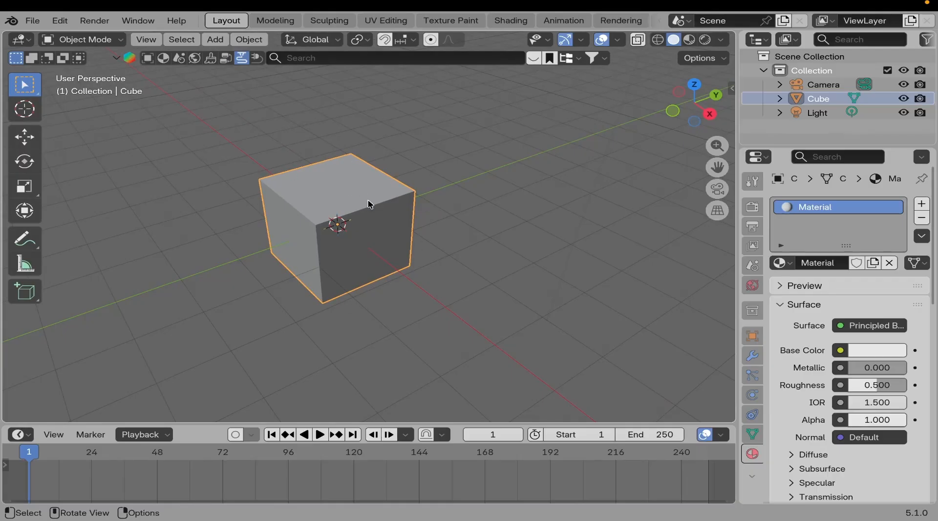
mouse_move(363, 210)
middle_mouse_down()
mouse_move(360, 232)
mouse_move(358, 222)
middle_mouse_up()
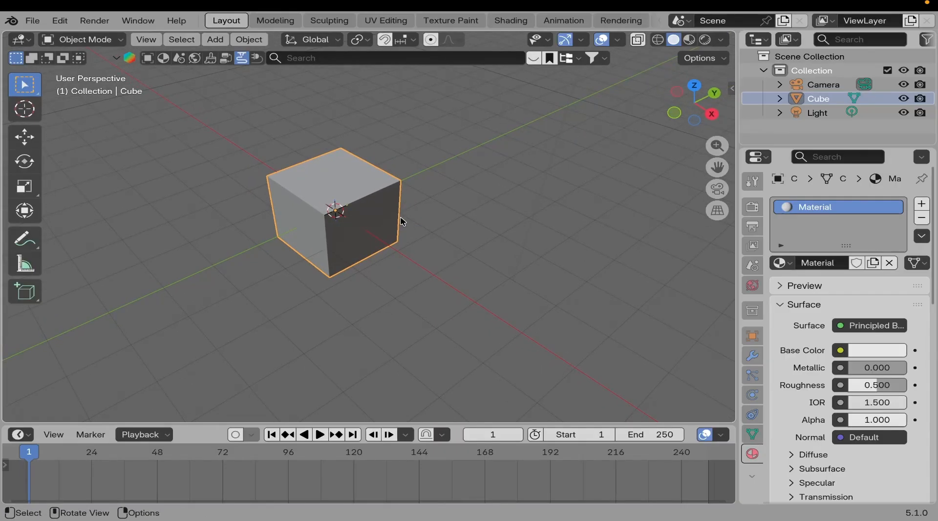
Try out freely moving, rotating and scaling the cube one after another, cancelling each transform.
key("g")
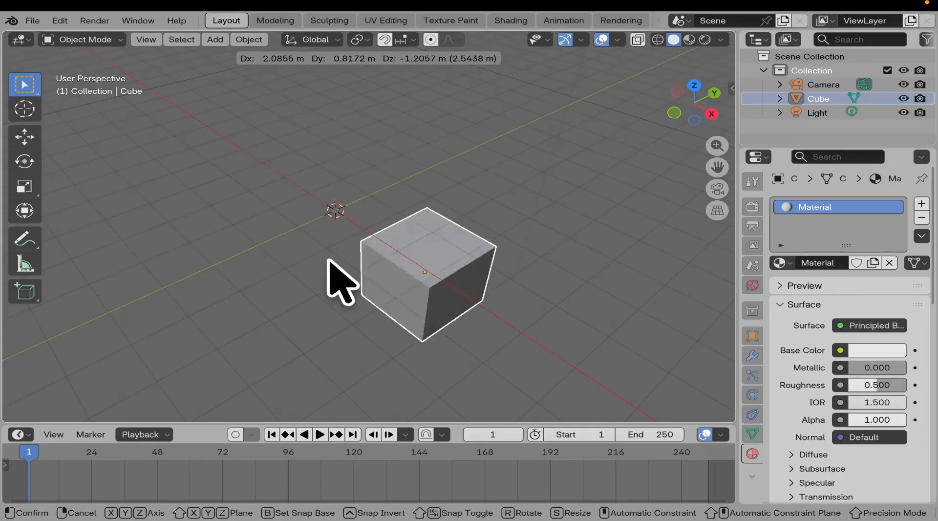
right_click(382, 218)
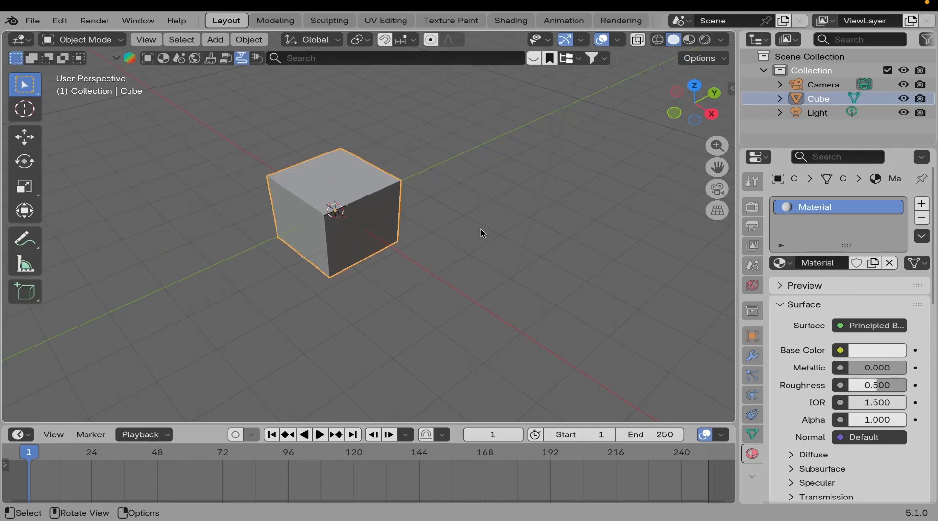
key("r")
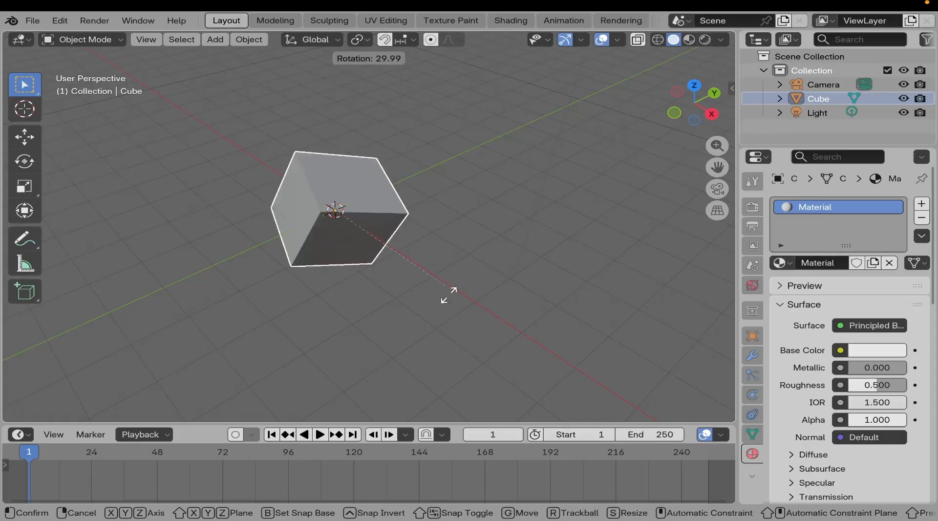
right_click(456, 283)
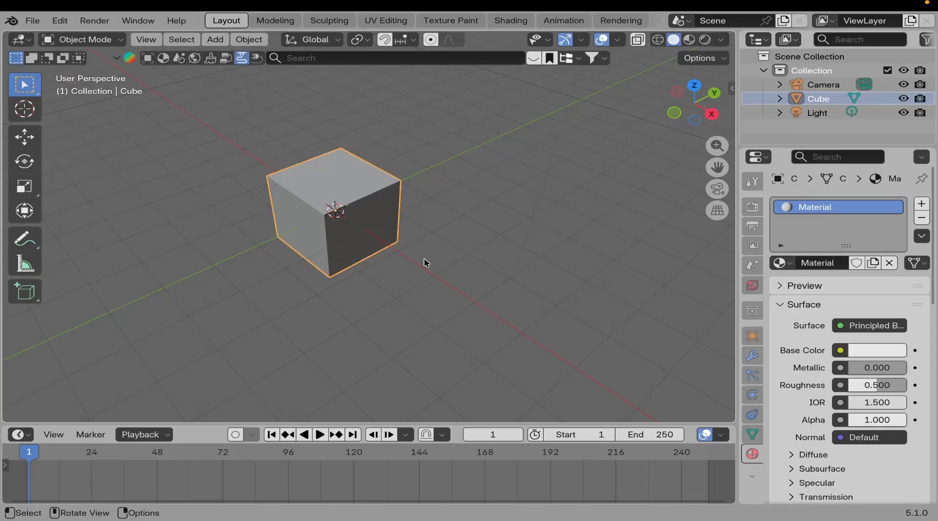
key("s")
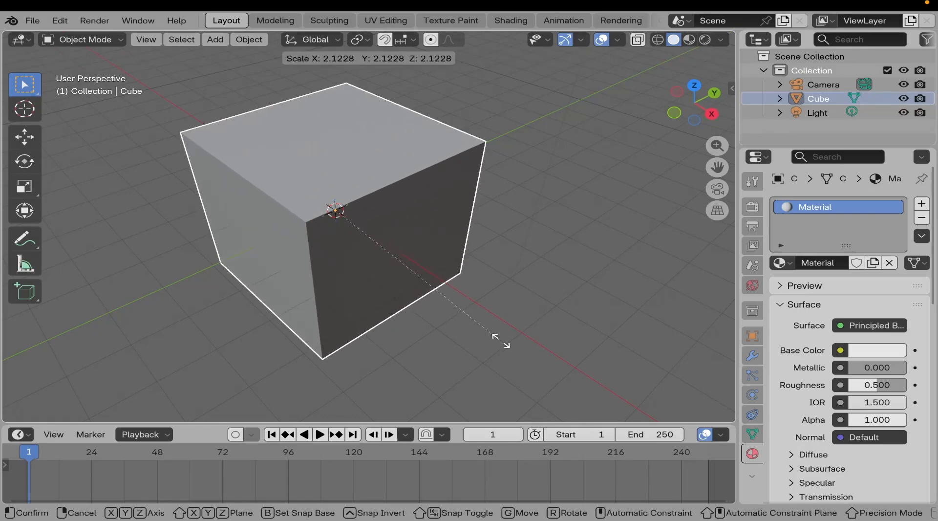
right_click(491, 328)
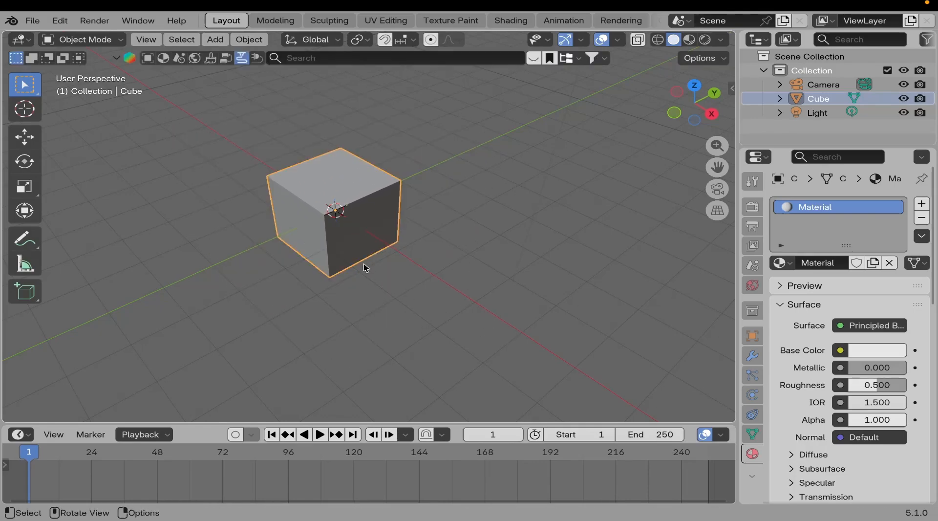
Repeat the Move, Rotate and Scale operations on the cube from a lower viewing angle, cancelling each one.
middle_click_drag(363, 259, 365, 258)
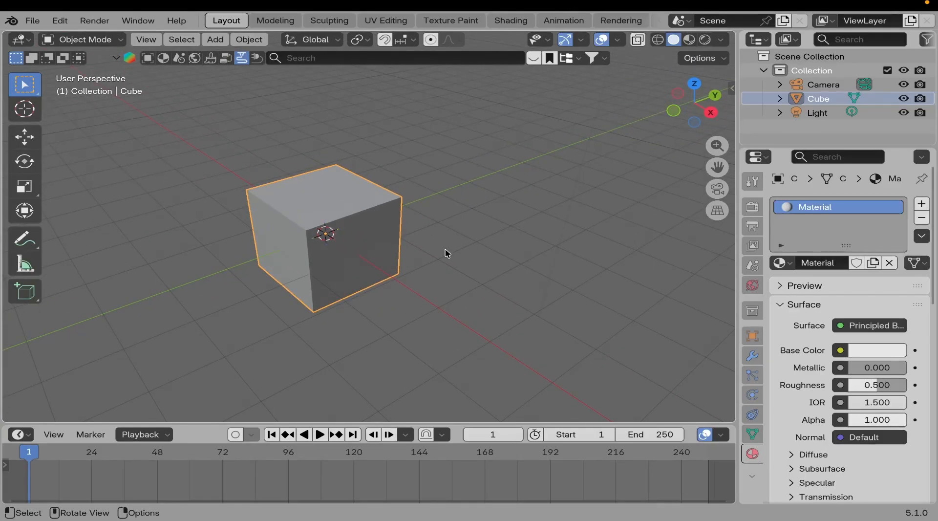
key("g")
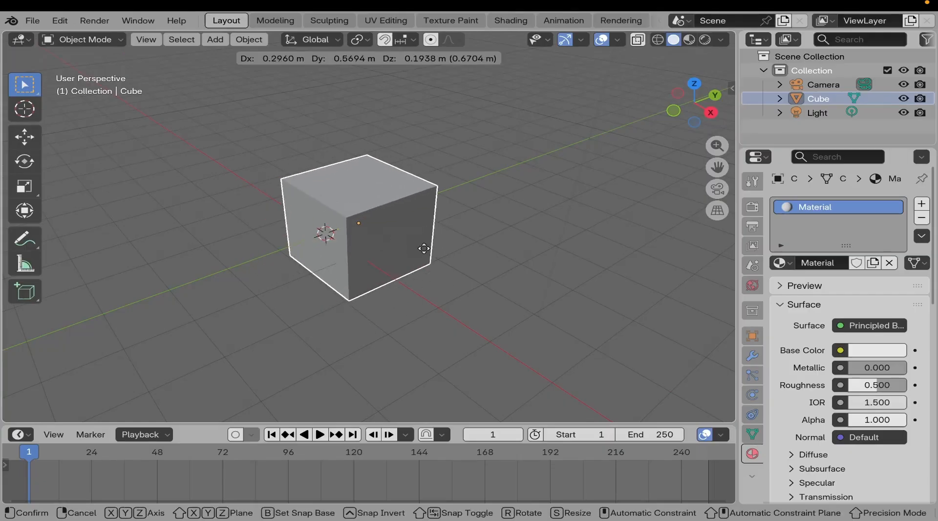
key("Escape")
key("r")
key("Escape")
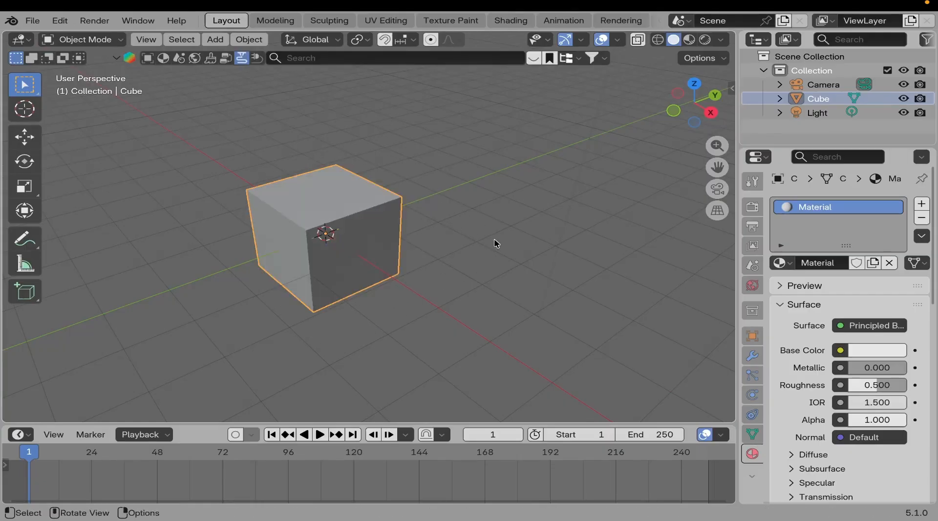
key("s")
key("Escape")
Try to move the cube freely from a higher viewing angle, and cancel the move.
scroll(357, 264, "up", 1)
middle_click_drag(357, 263, 349, 270)
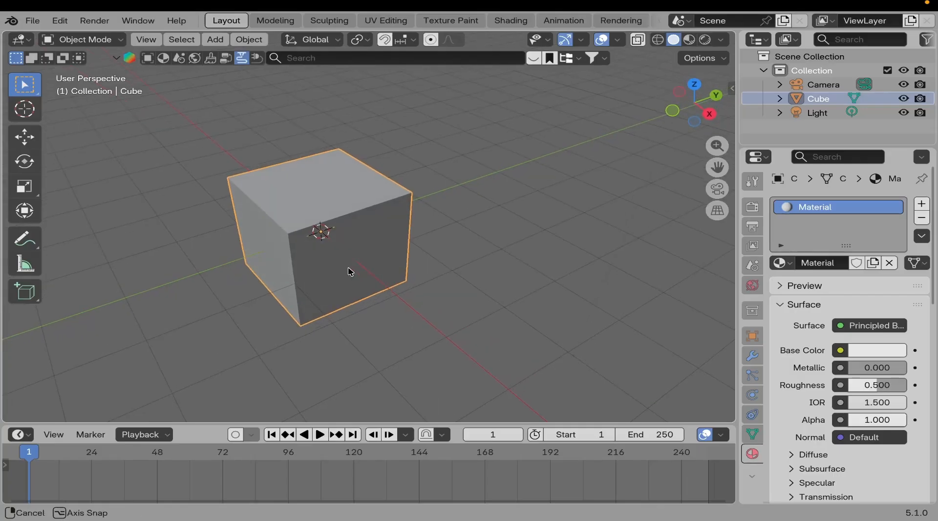
scroll(358, 236, "down", 1)
middle_click_drag(359, 236, 373, 250)
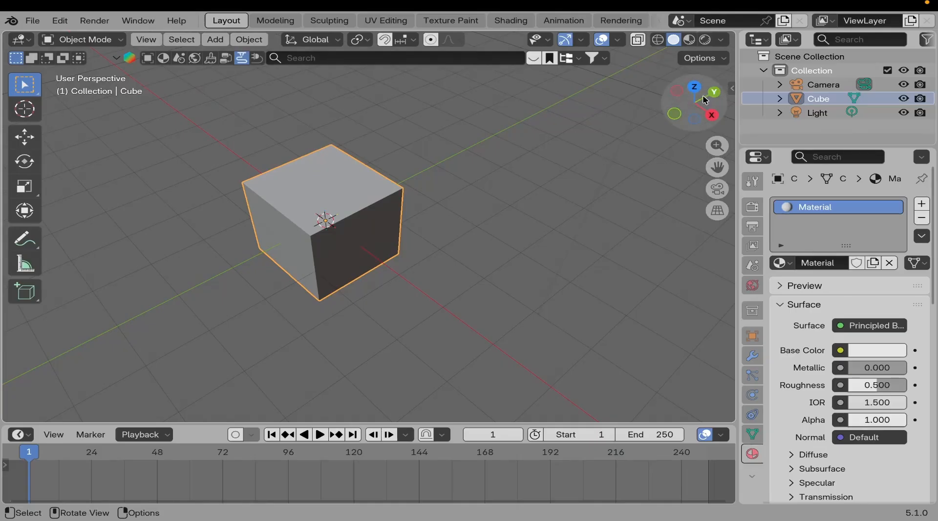
key("g")
right_click(329, 257)
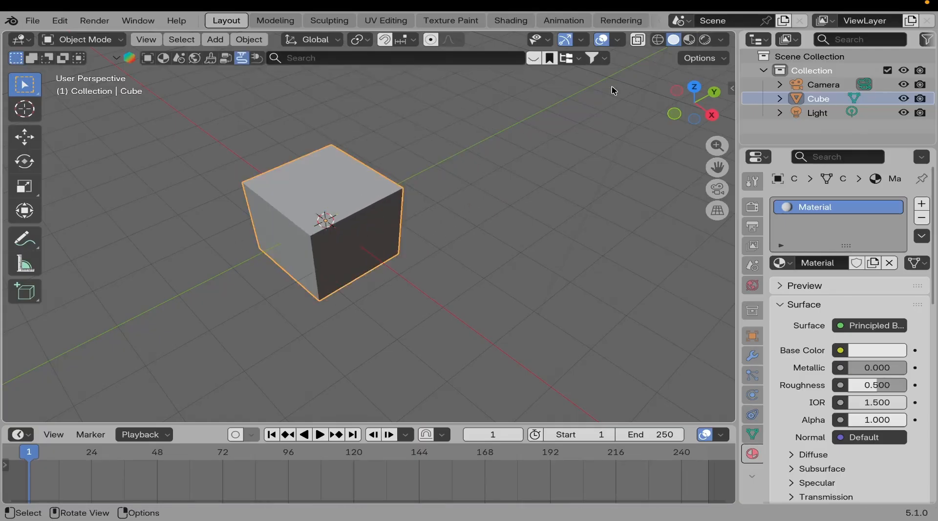
Try moving the cube along the global Y, X and Z axes one after another, cancelling each move.
middle_click_drag(331, 247, 350, 236, "shift")
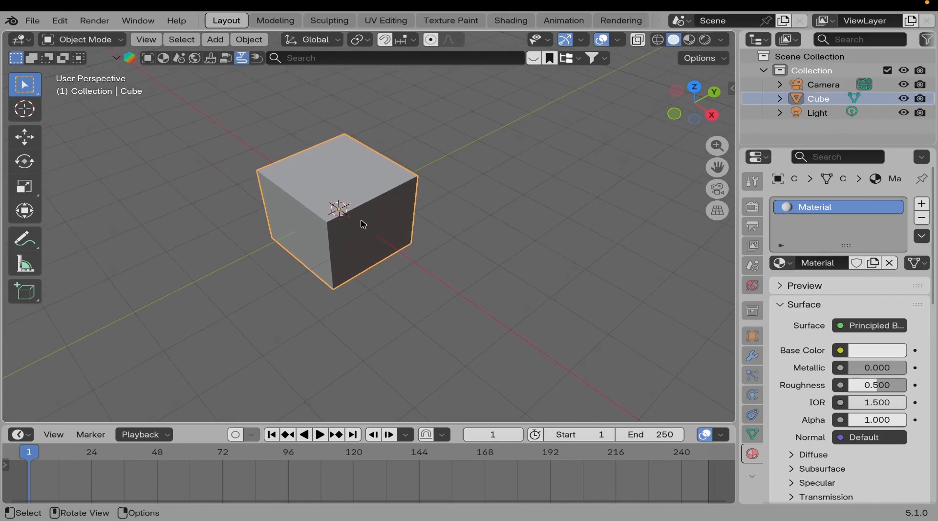
mouse_move(361, 230)
middle_mouse_down("shift")
mouse_move(339, 216)
mouse_move(346, 224)
middle_mouse_up("shift")
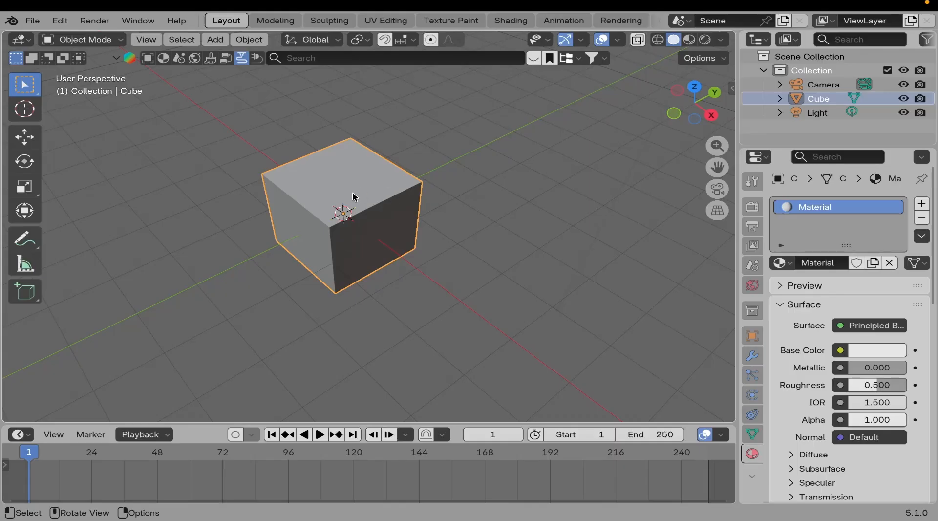
middle_click_drag(421, 186, 416, 213, "shift")
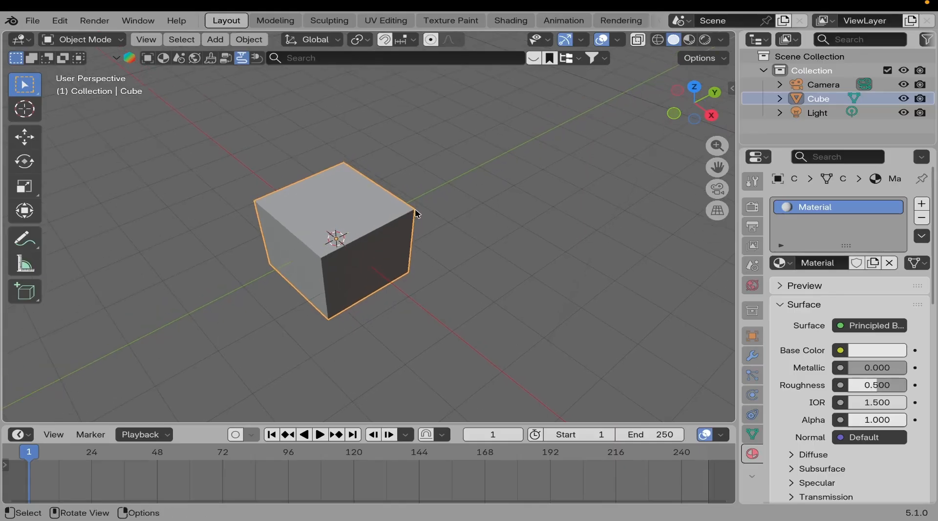
key("g")
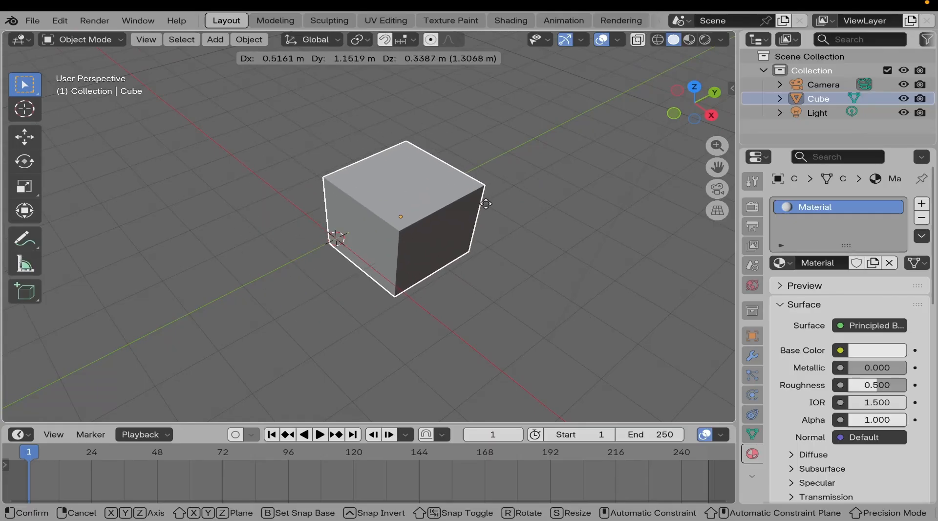
key("y")
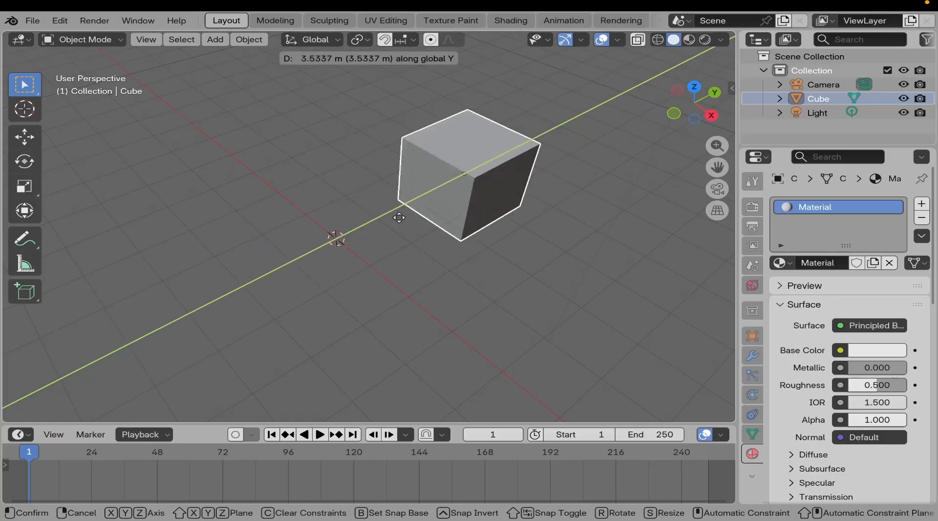
key("Escape")
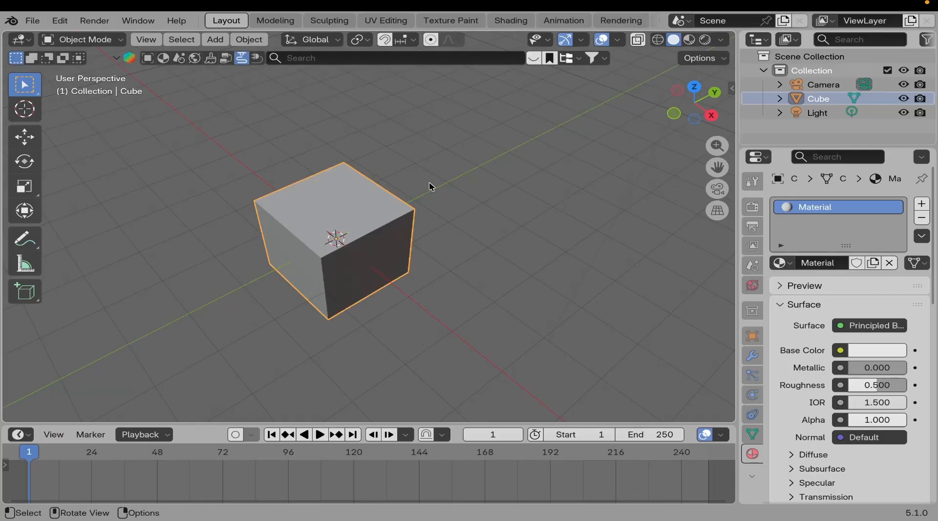
key("g")
key("x")
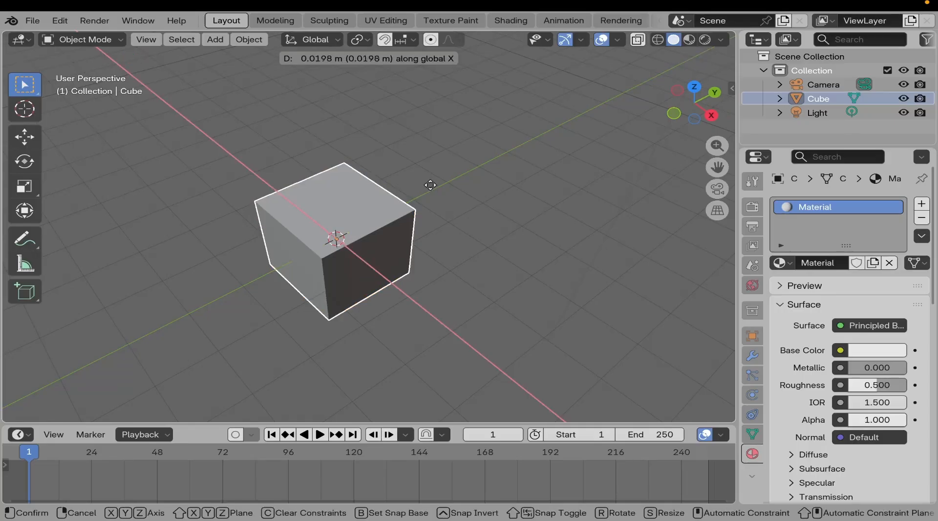
key("Escape")
key("g")
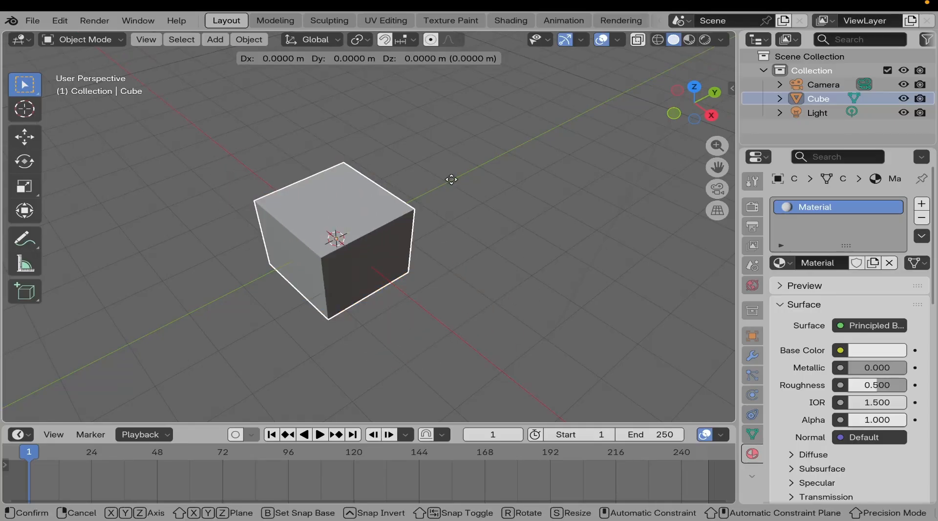
key("z")
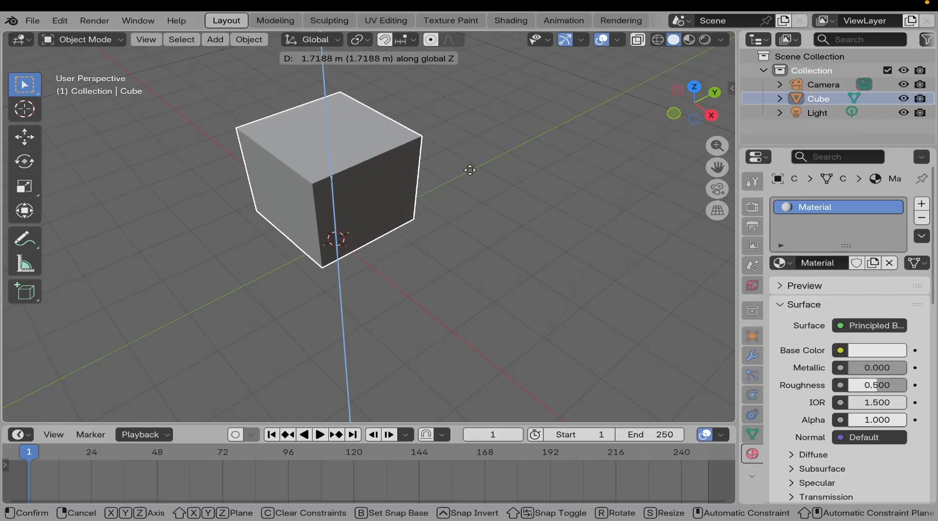
key("Escape")
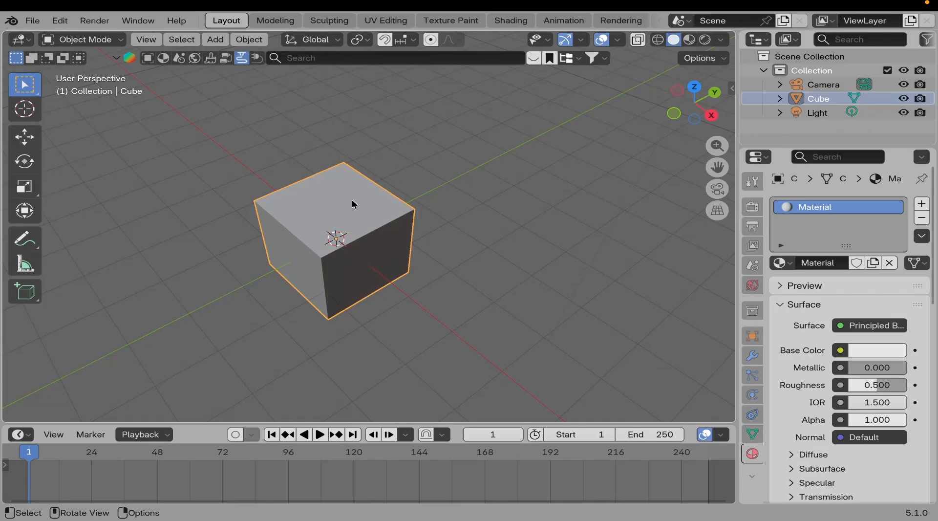
Reselect the cube and try rotating it around the global X, Z and Y axes, cancelling each rotation.
scroll(365, 194, "down", 3)
scroll(362, 256, "up", 3)
middle_click_drag(362, 255, 373, 230, "shift")
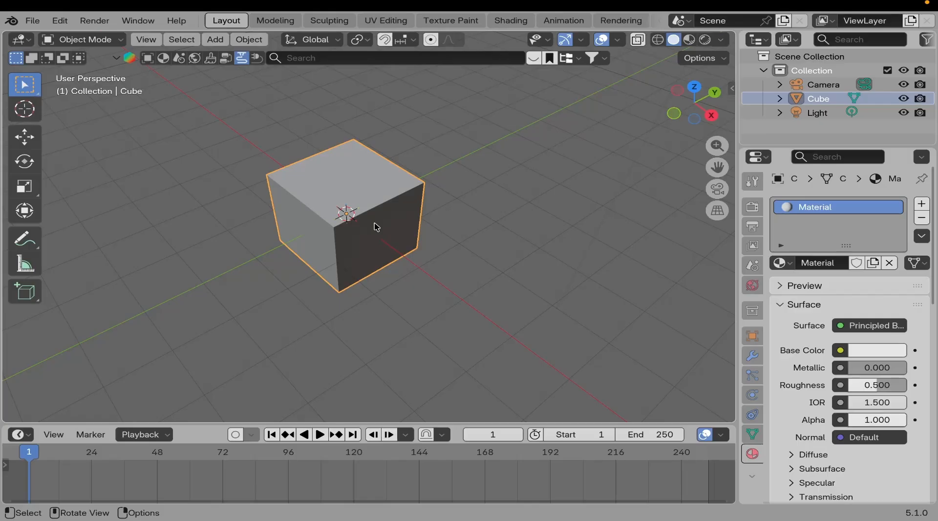
left_click(493, 234)
left_click(379, 222)
key("r")
key("x")
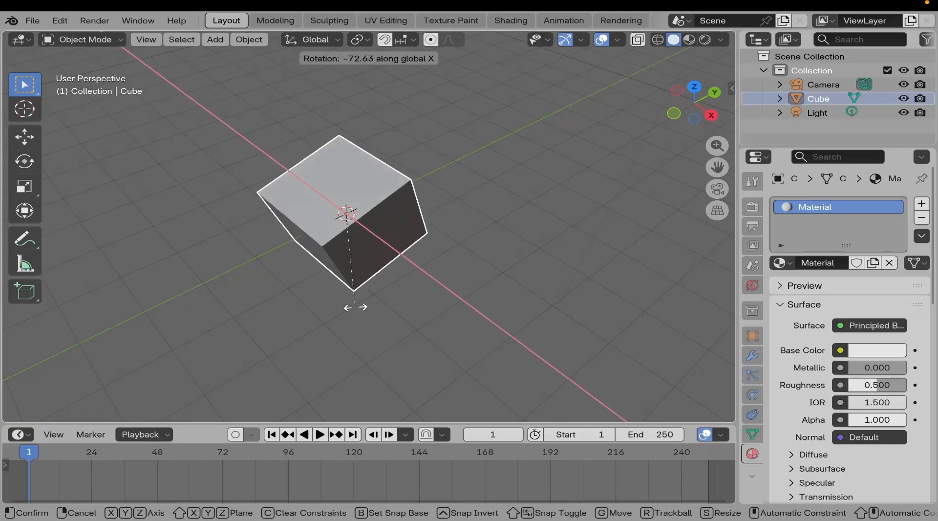
left_click(466, 218)
key("r")
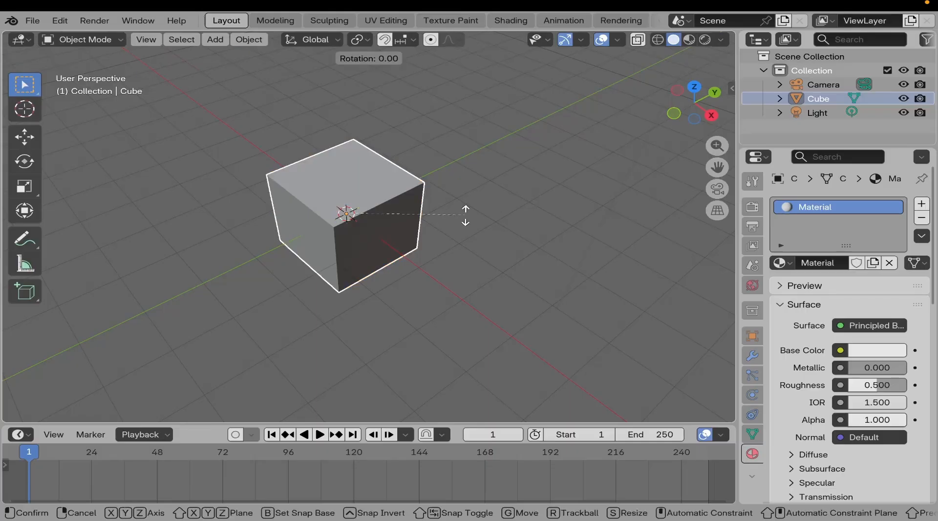
key("z")
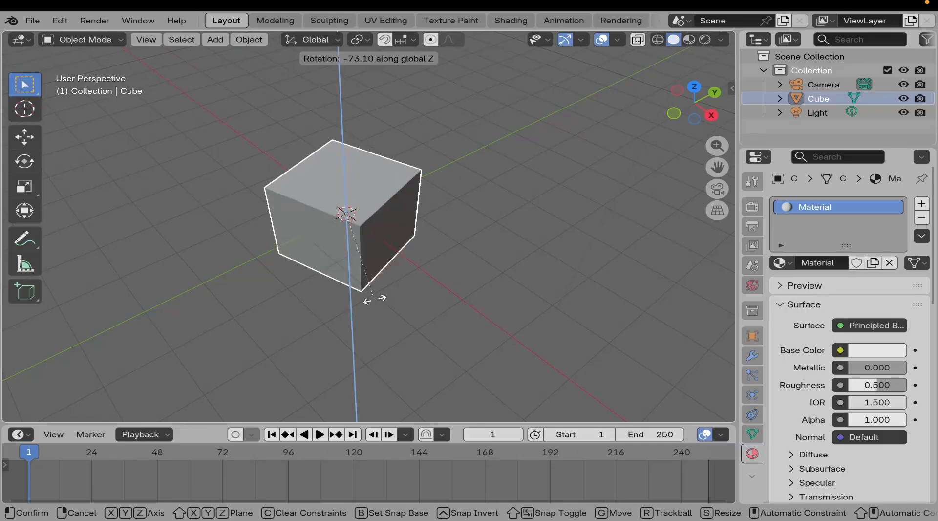
left_click(496, 247)
key("r")
key("y")
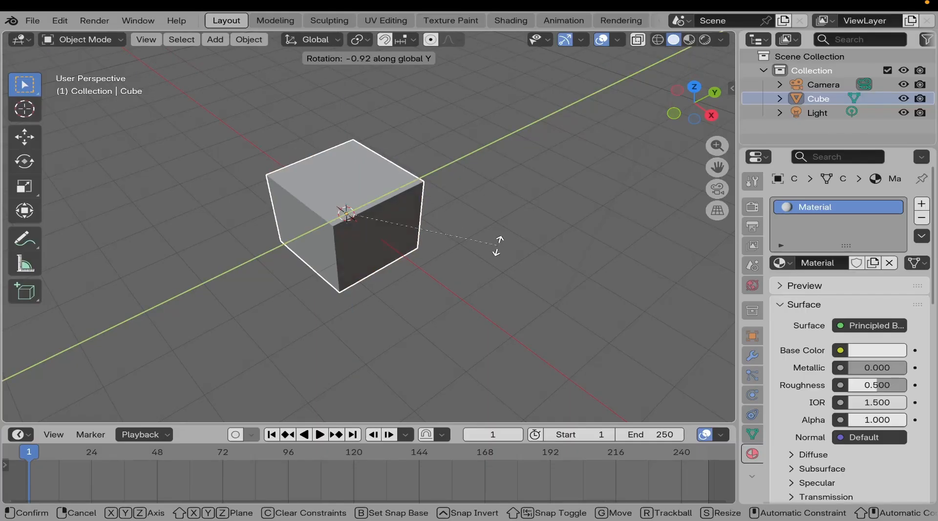
right_click(486, 292)
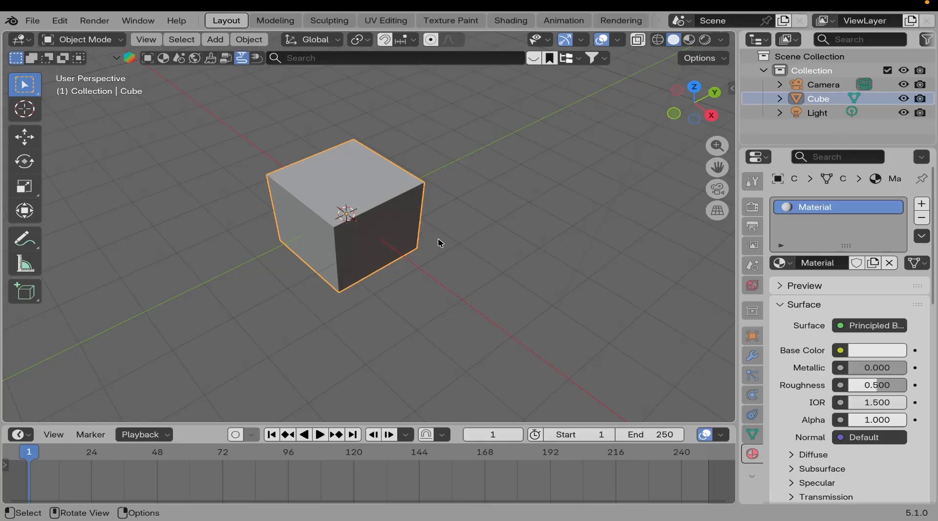
Try scaling the cube along the global X, Y and Z axes in turn, cancelling each scale.
key("s")
key("x")
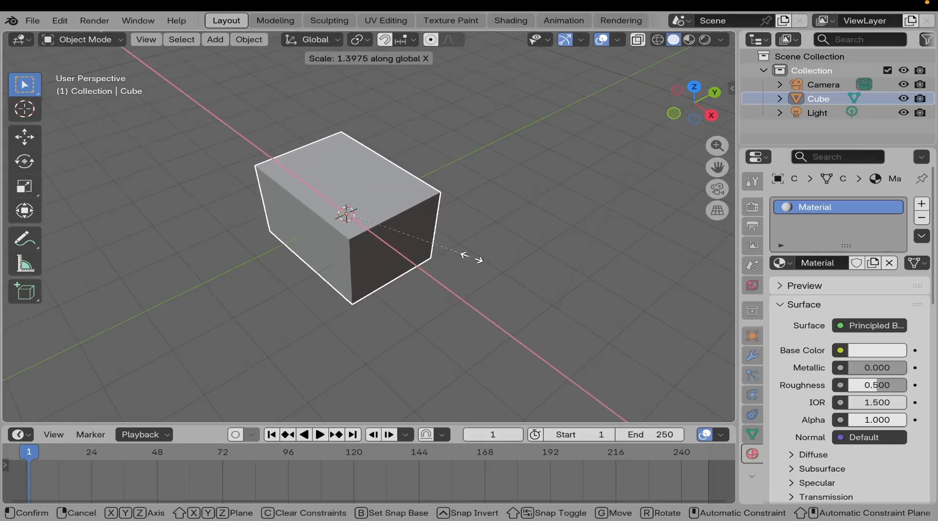
key("Escape")
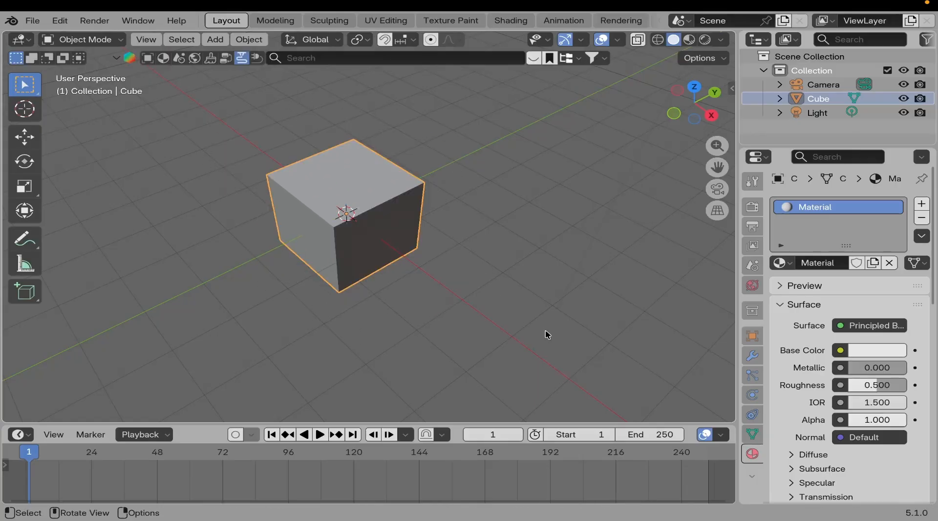
key("s")
key("y")
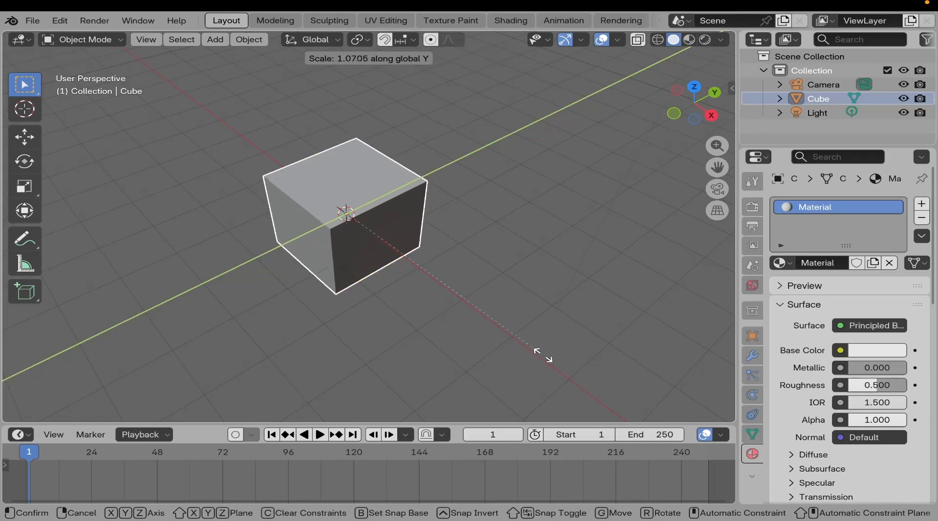
key("Escape")
key("s")
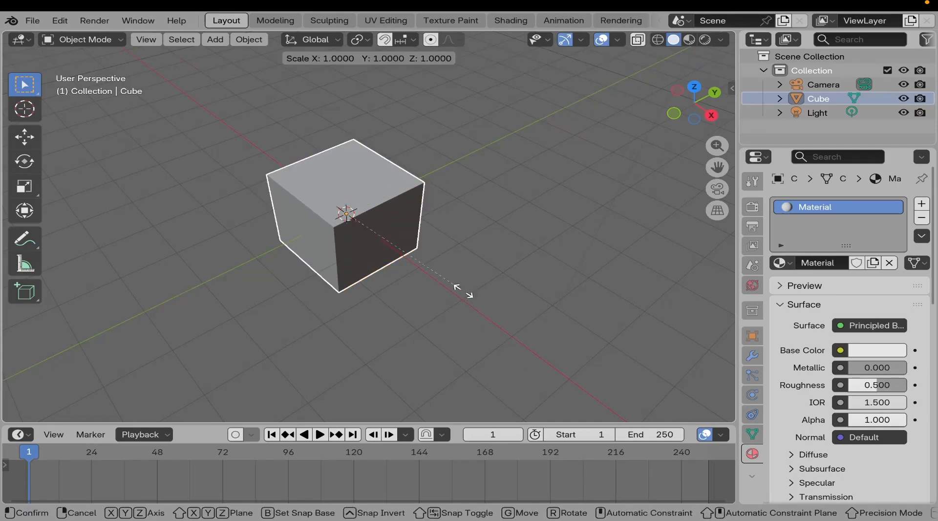
key("z")
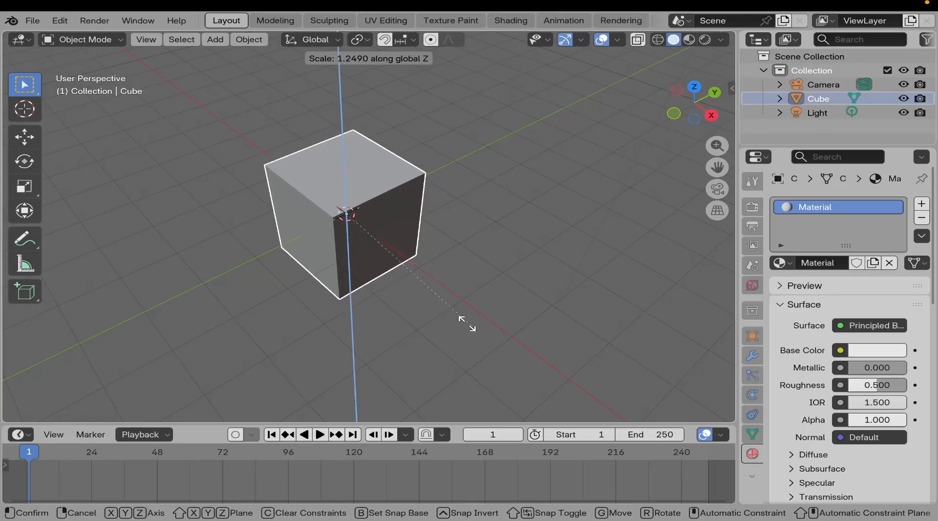
key("Escape")
Practise deselecting and reselecting the cube in the viewport, and leave it deselected.
middle_click_drag(352, 253, 394, 263, "shift")
scroll(342, 259, "up", 2)
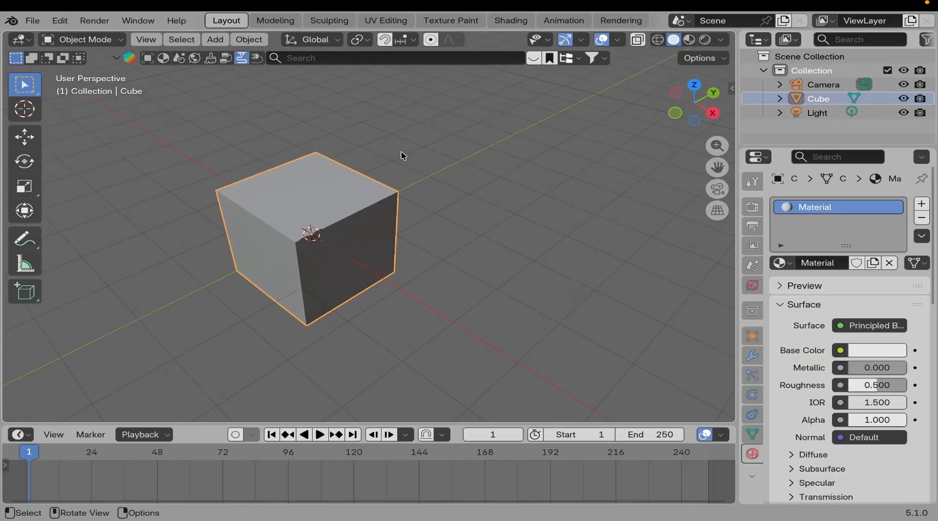
left_click(454, 140)
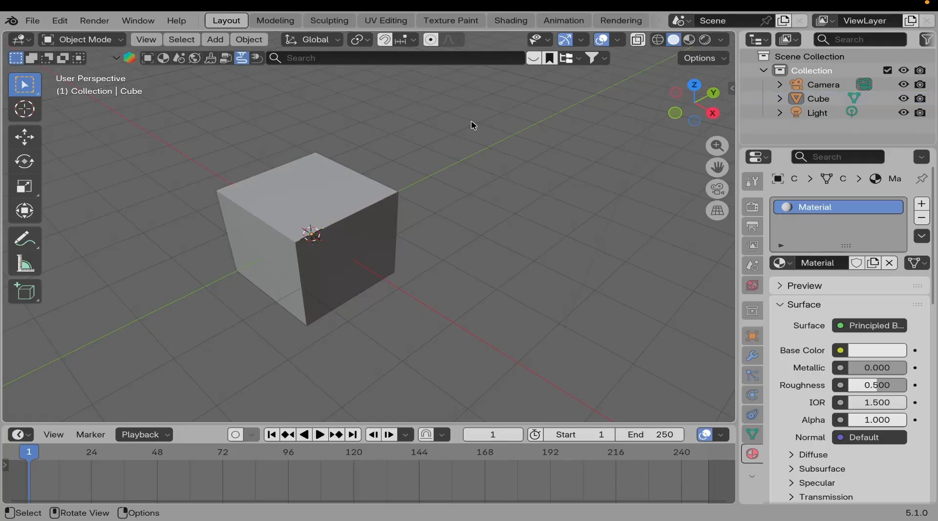
left_click(311, 187)
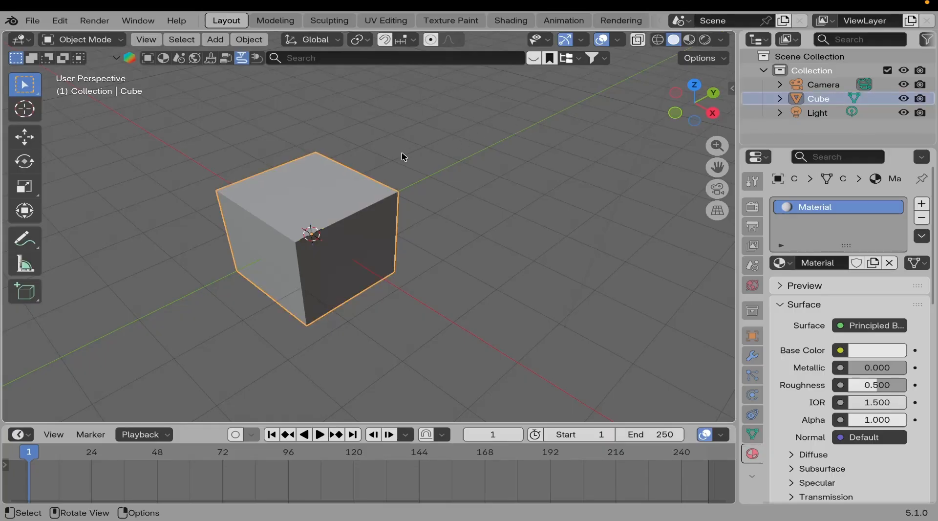
left_click(439, 138)
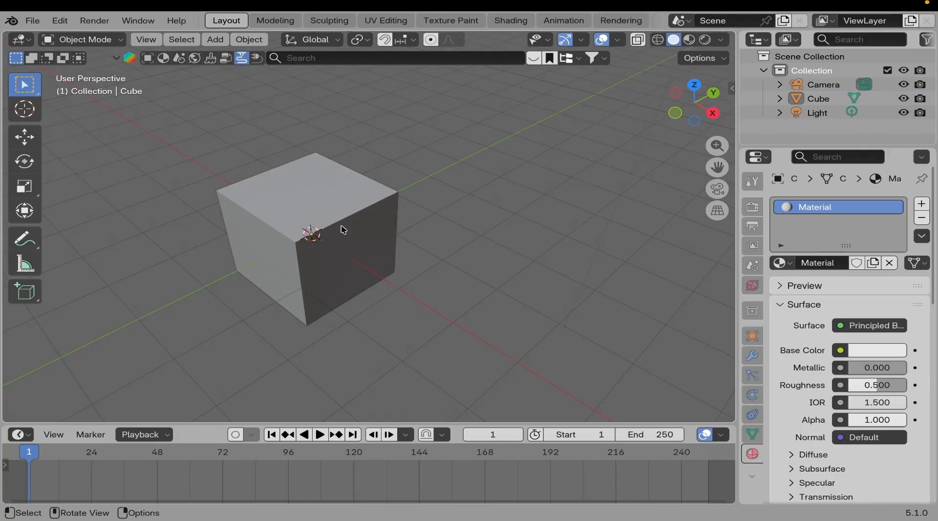
Start adding a reference image to the scene and open the file browser for choosing it.
scroll(343, 230, "down", 5)
middle_click_drag(344, 228, 365, 237)
scroll(360, 242, "up", 2)
scroll(358, 233, "up", 1)
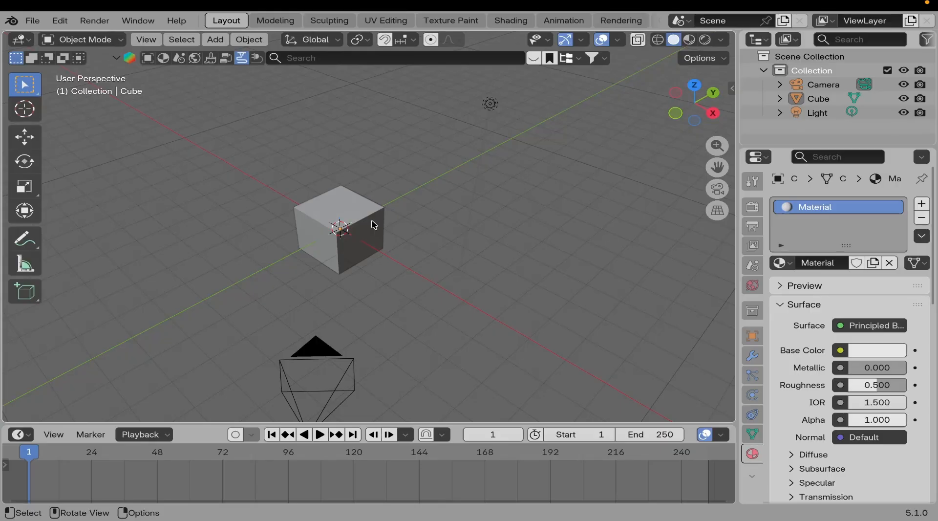
middle_click_drag(359, 220, 385, 213, "shift")
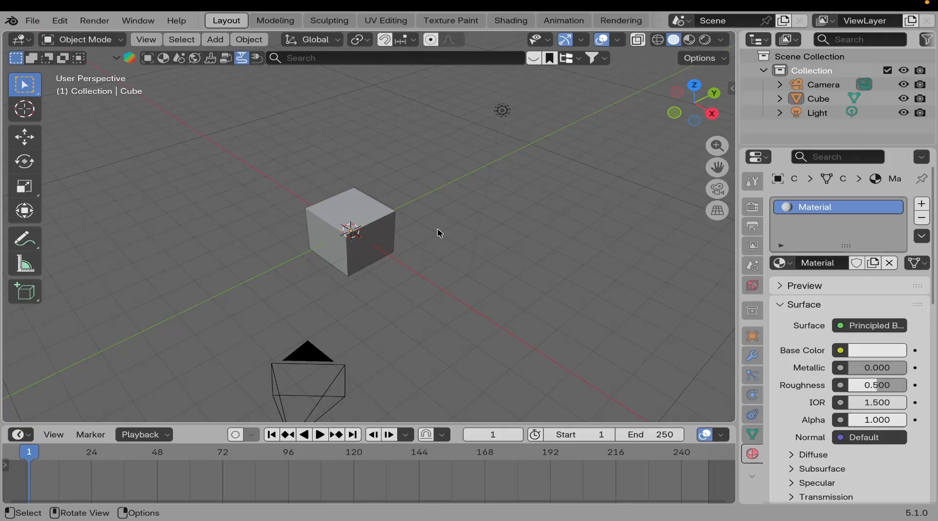
middle_click_drag(381, 193, 371, 190, "shift")
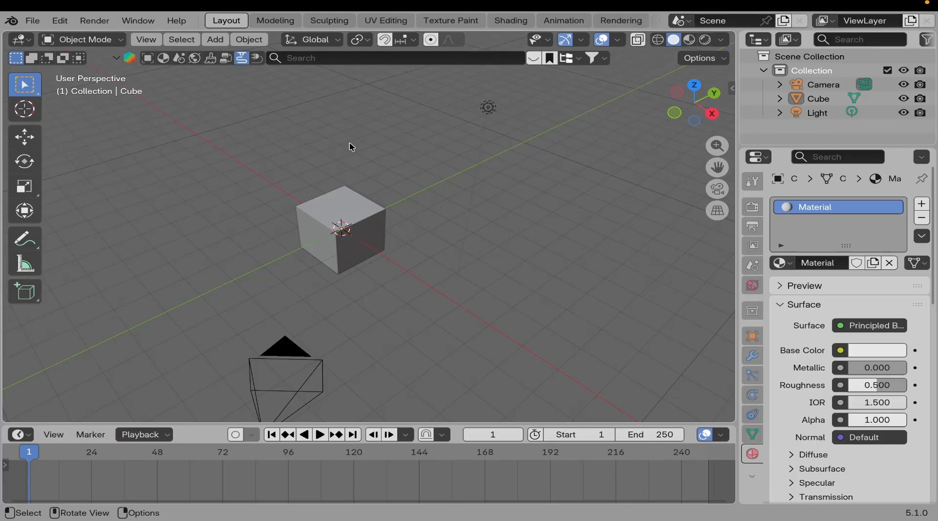
key("shift")
key("shift+a")
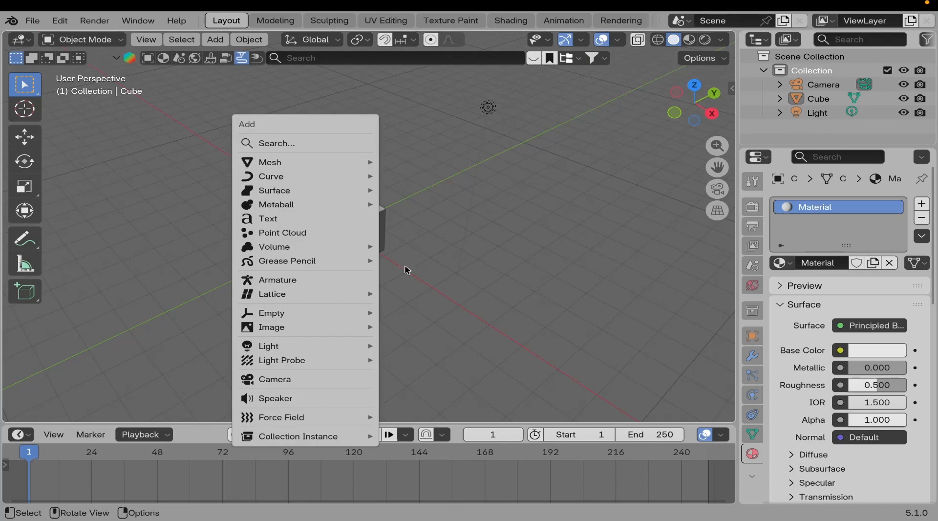
mouse_move(275, 163)
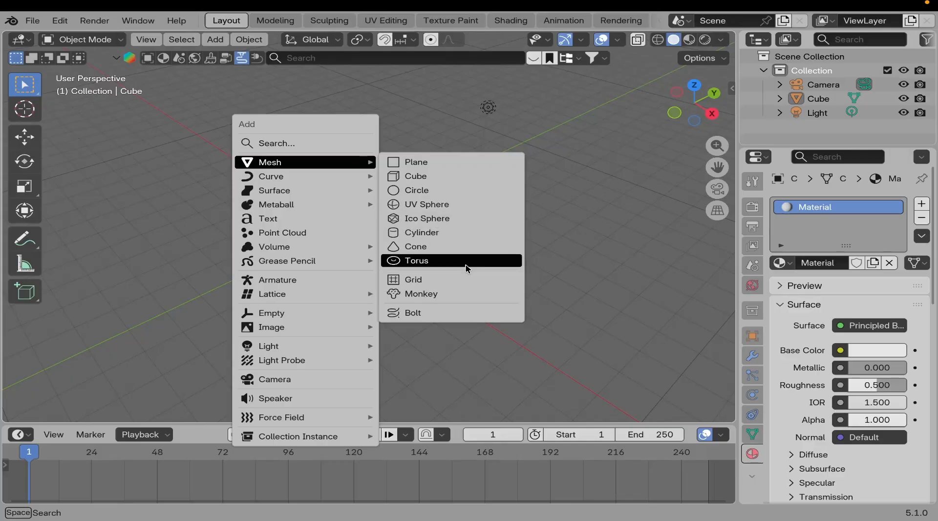
mouse_move(282, 328)
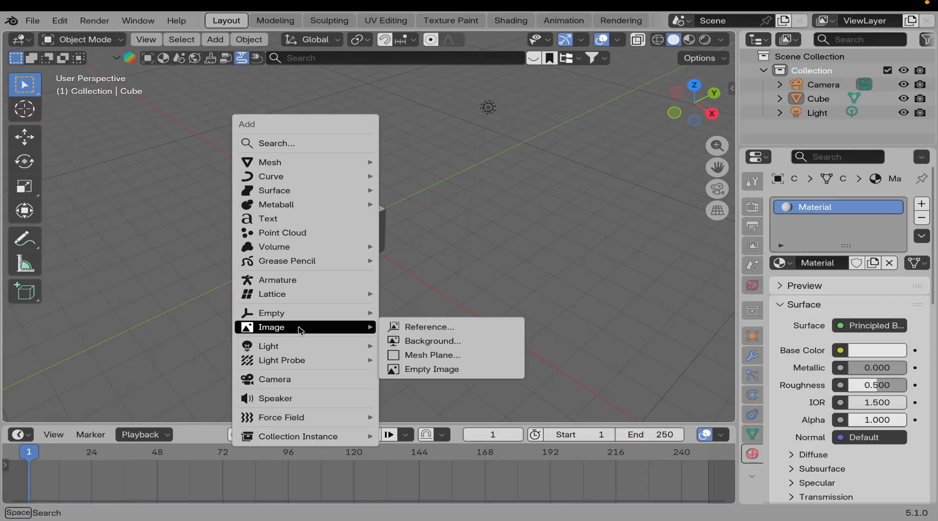
left_click(433, 327)
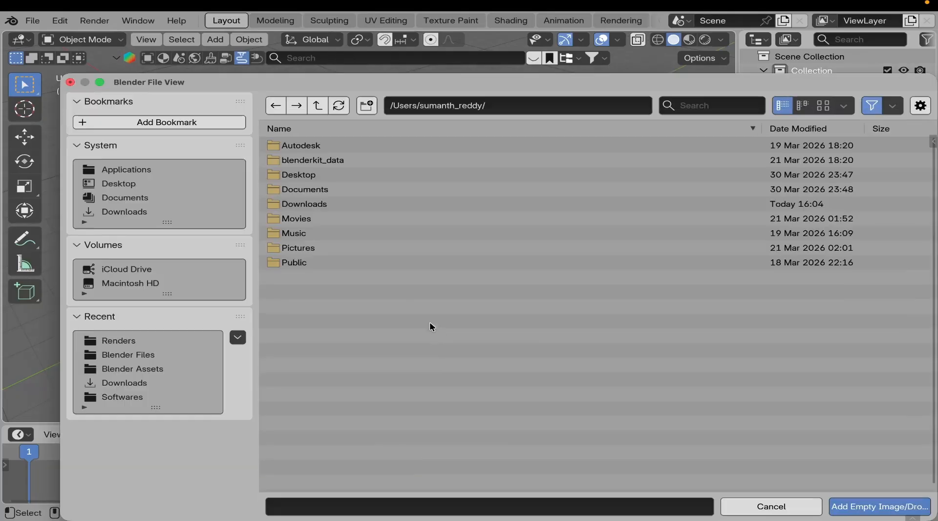
Open the Downloads folder in the file browser and highlight its Images folder.
left_click_drag(277, 87, 267, 70)
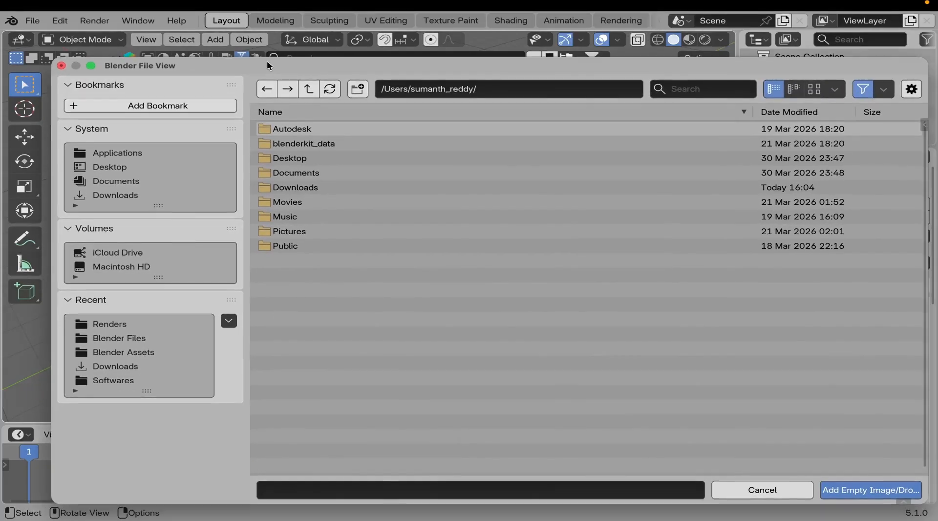
left_click(152, 193)
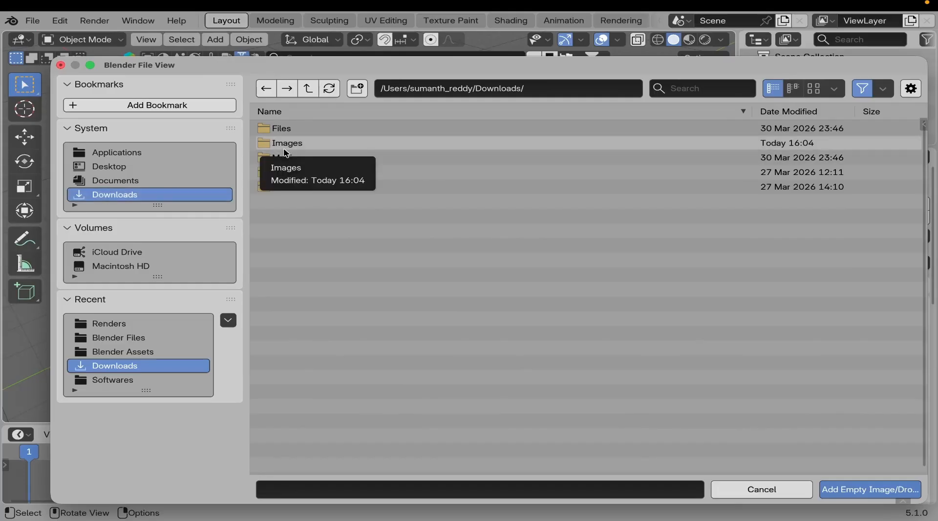
left_click(294, 143)
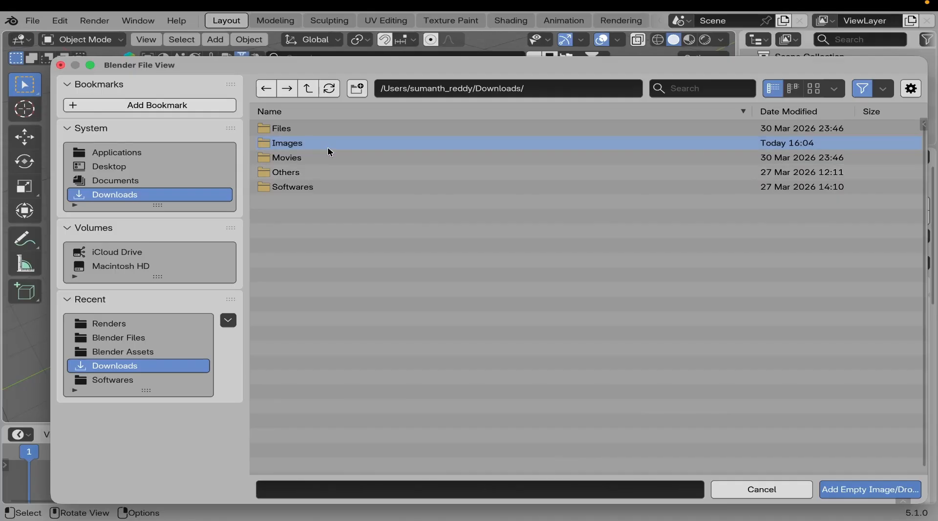
left_click(313, 129)
double_click(309, 129)
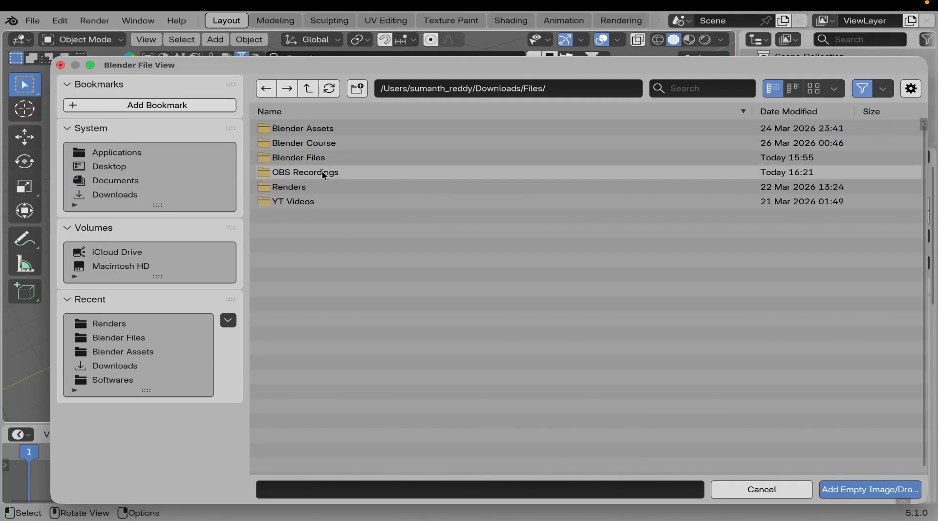
left_click(267, 89)
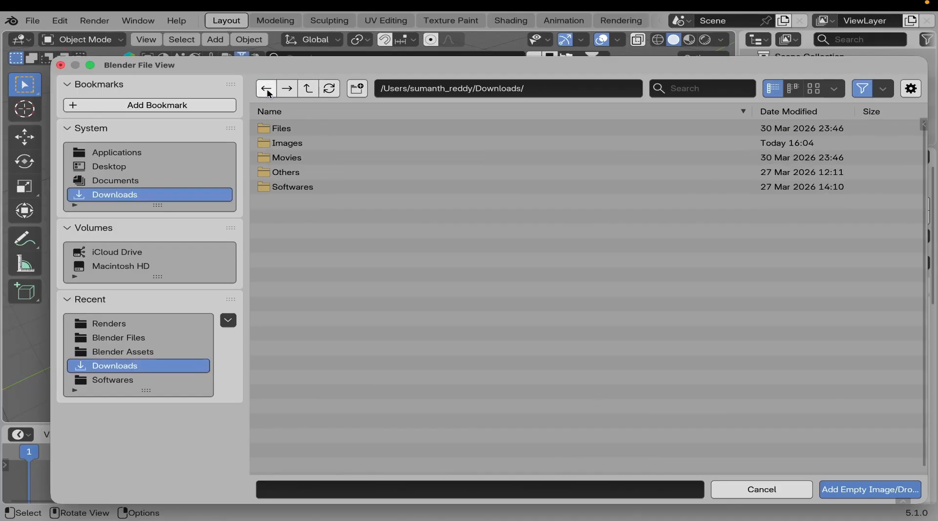
Add BC REF IMAGE.jpg from the Images folder to the scene as a reference image.
left_click(302, 137)
double_click(303, 138)
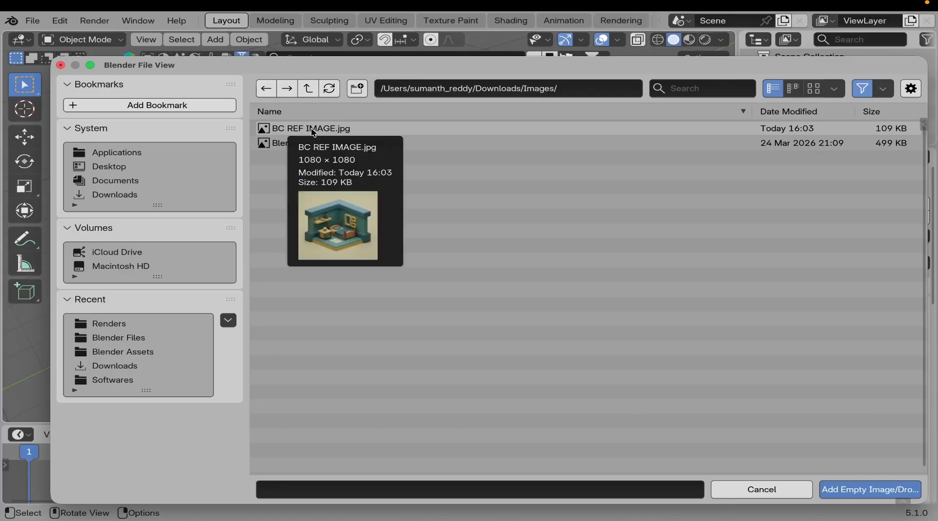
left_click(313, 130)
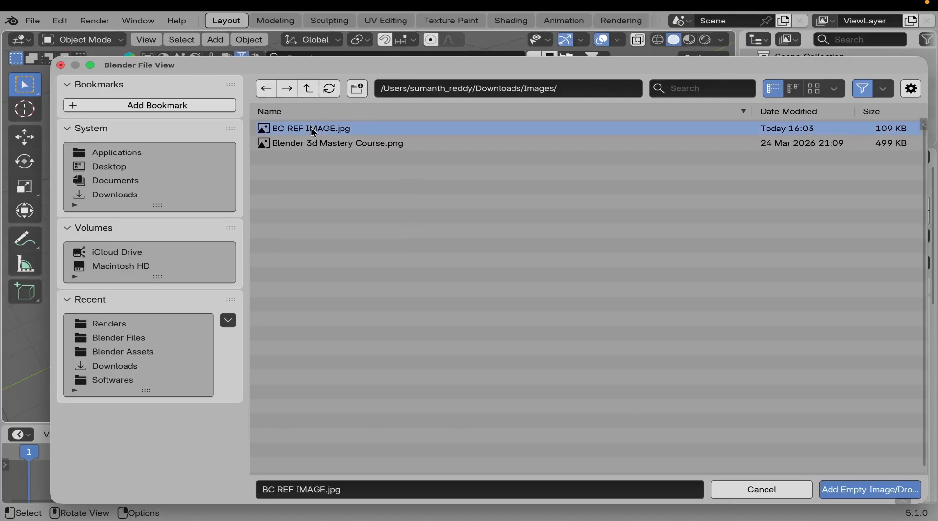
left_click(850, 489)
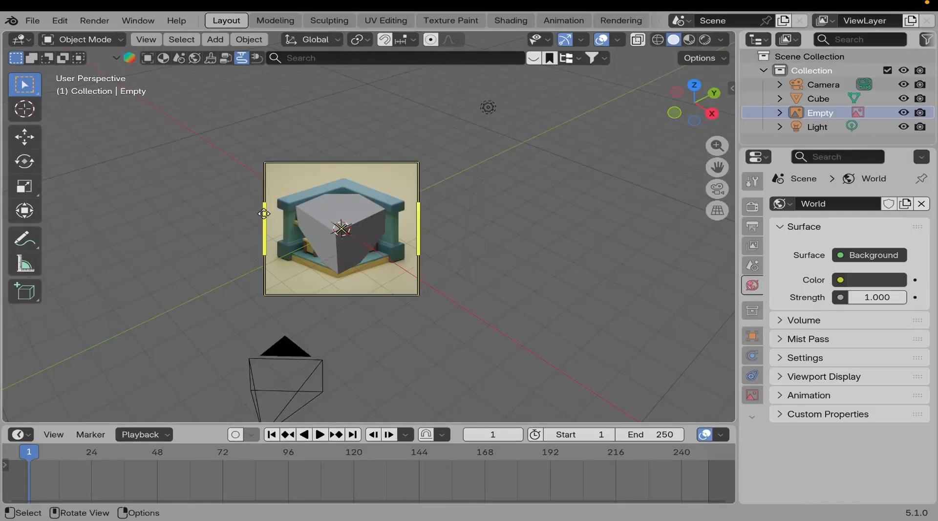
Move the reference image along the global X axis to about -6.8 m, clear of the cube, and deselect it.
middle_click_drag(308, 243, 306, 212)
middle_click_drag(309, 229, 386, 239)
middle_click_drag(397, 156, 457, 278, "shift")
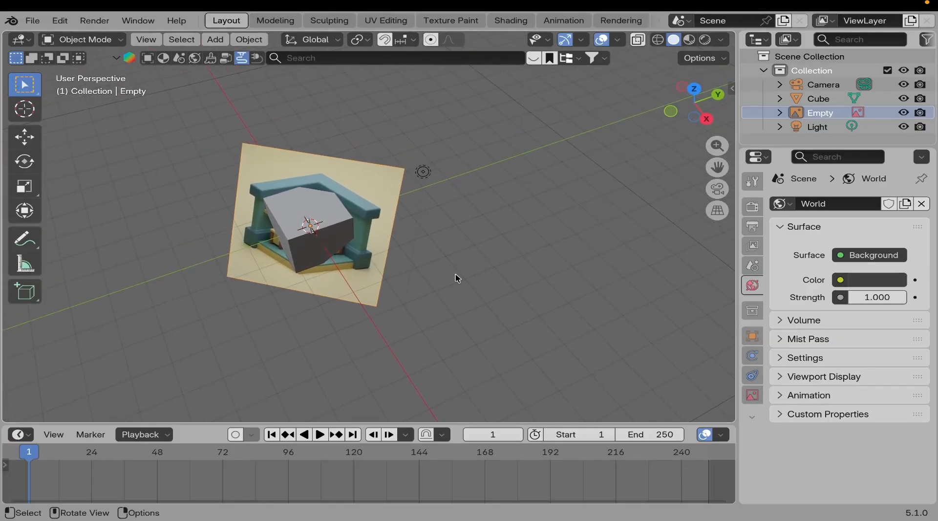
key("g")
key("x")
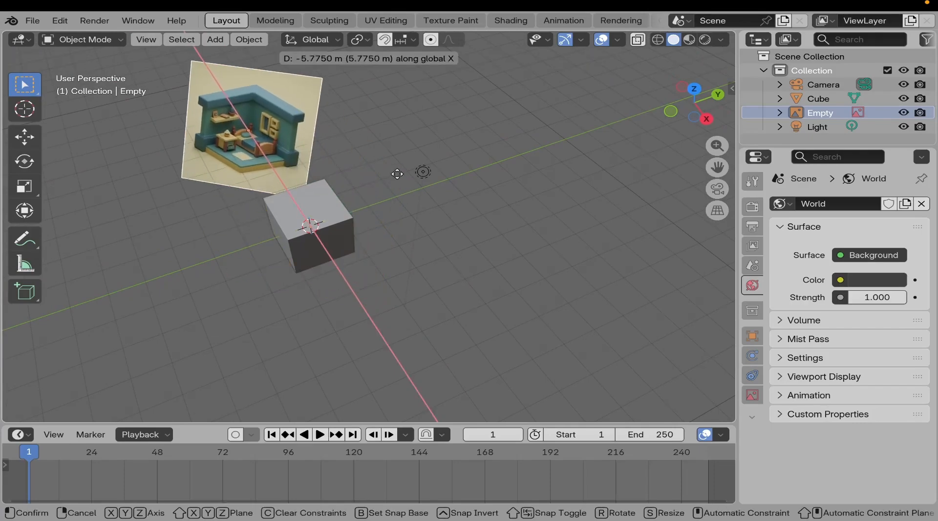
left_click(385, 165)
middle_click_drag(261, 152, 343, 186, "shift")
left_click(356, 200)
middle_click_drag(379, 225, 330, 237, "shift")
key("shift")
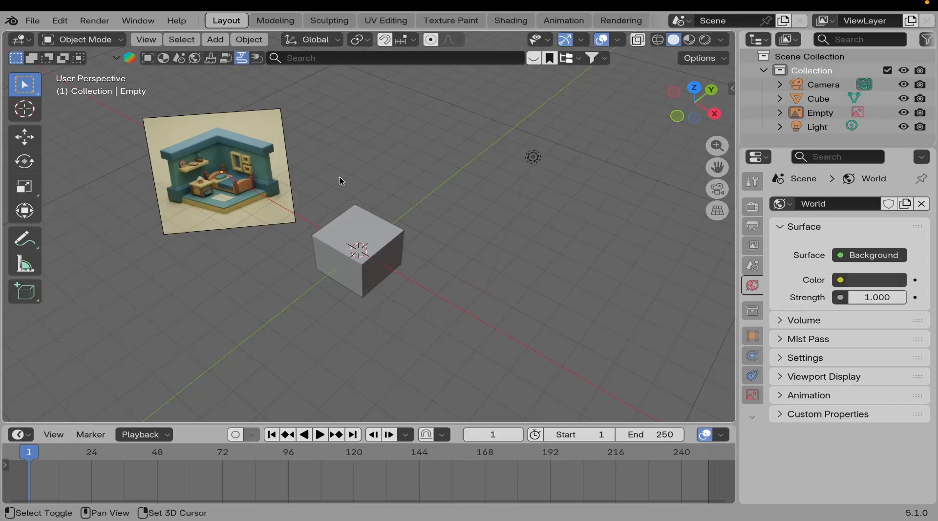
key("shift+a")
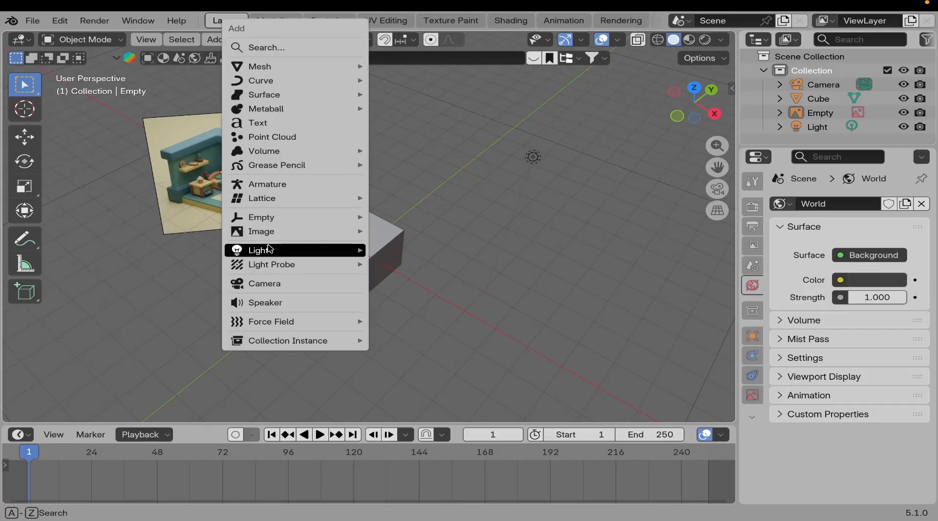
mouse_move(270, 250)
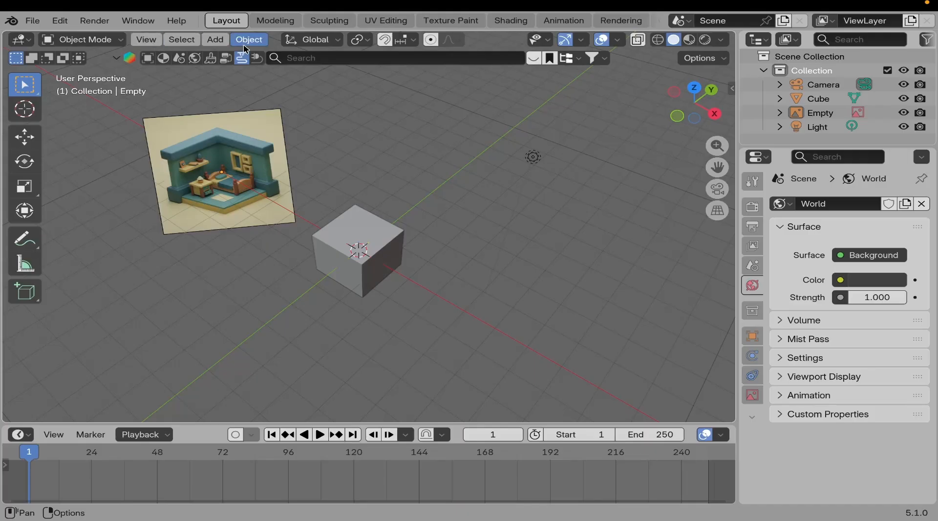
left_click(215, 40)
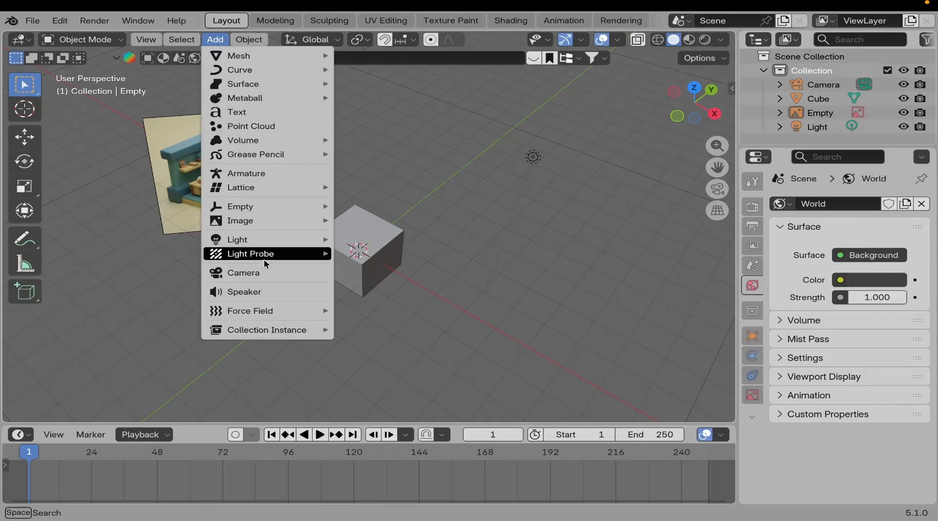
Switch the viewport to the Top viewpoint and look at the cube and reference image from above.
mouse_move(313, 221)
left_click(148, 40)
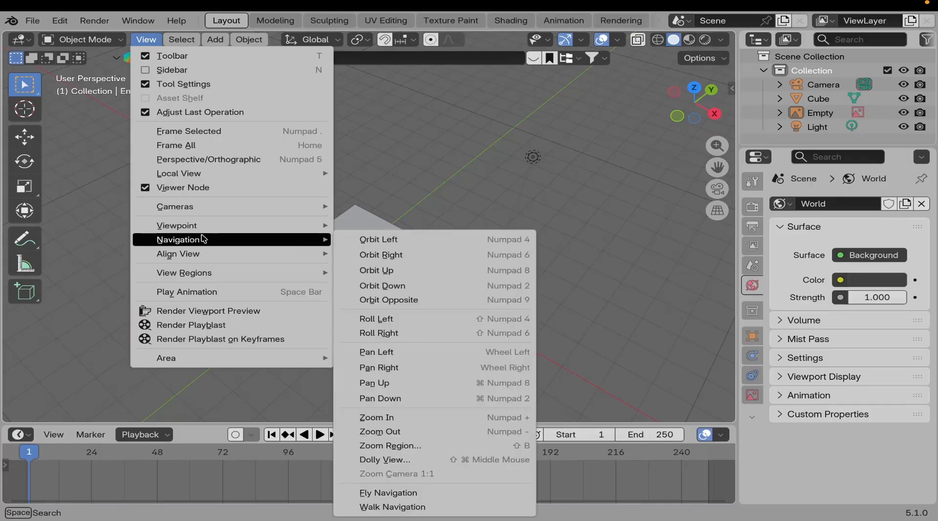
mouse_move(317, 229)
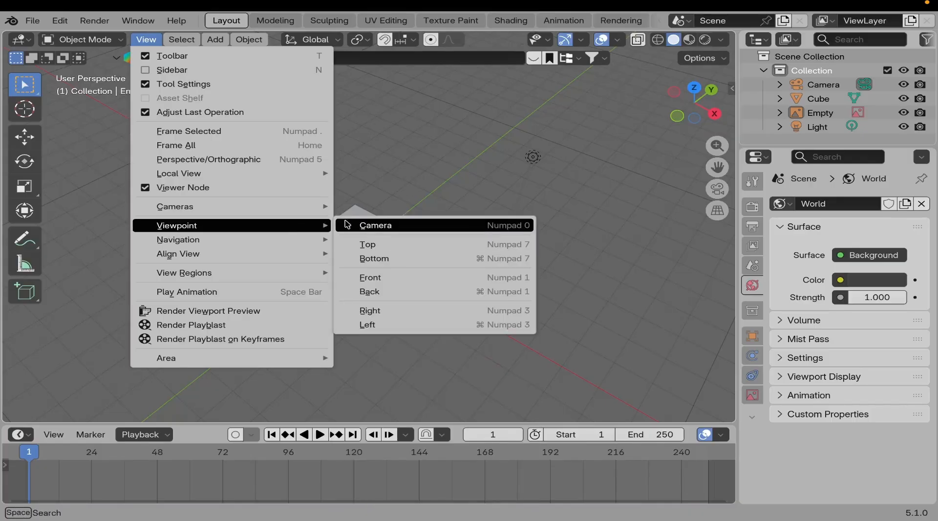
left_click(371, 244)
scroll(373, 261, "up", 2)
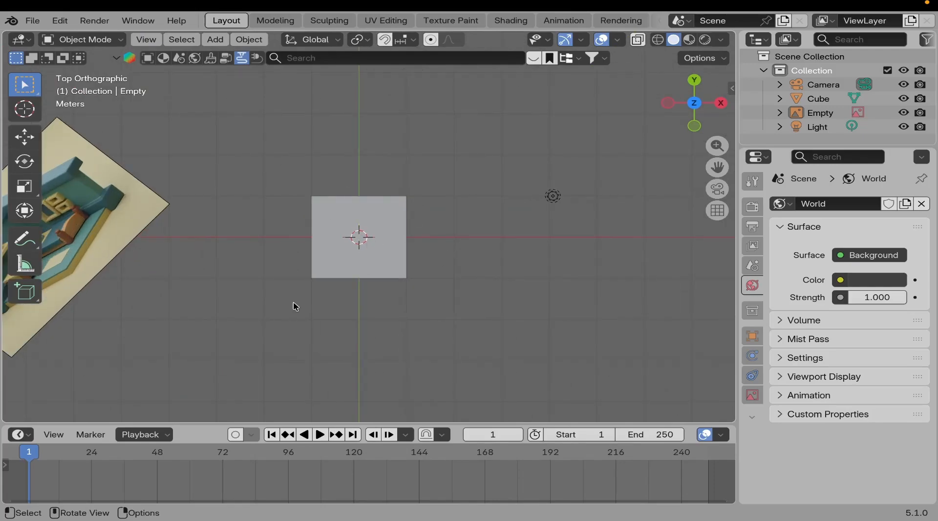
scroll(406, 259, "down", 3)
scroll(399, 222, "up", 3)
View the scene from the Front viewpoint and return to a free perspective view.
left_click(146, 39)
mouse_move(201, 232)
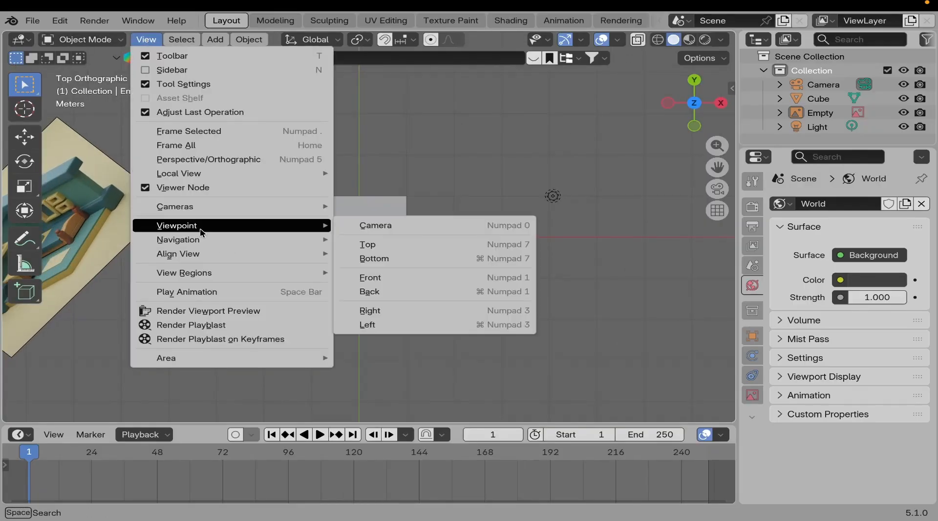
left_click(387, 278)
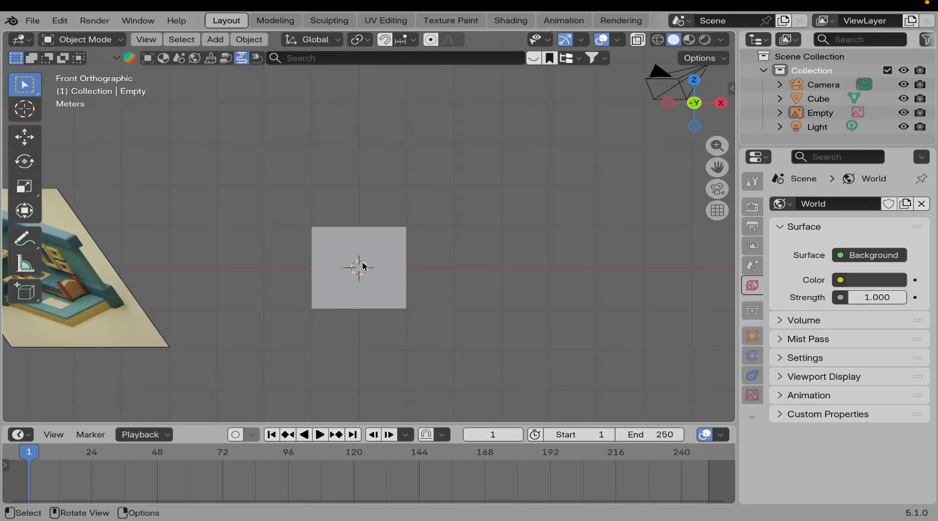
middle_click_drag(341, 273, 342, 306)
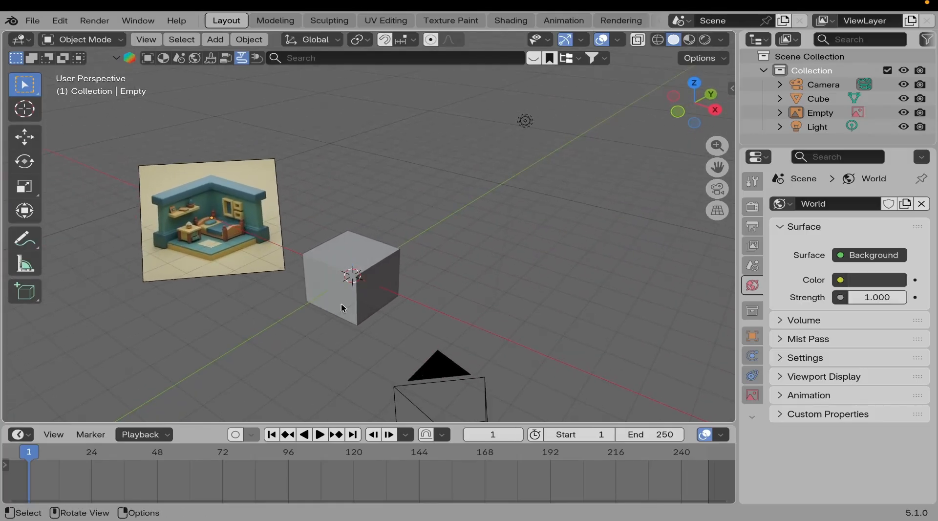
Step through the front, right and top orthographic views, and return to perspective with the cube in view.
key("KP_1")
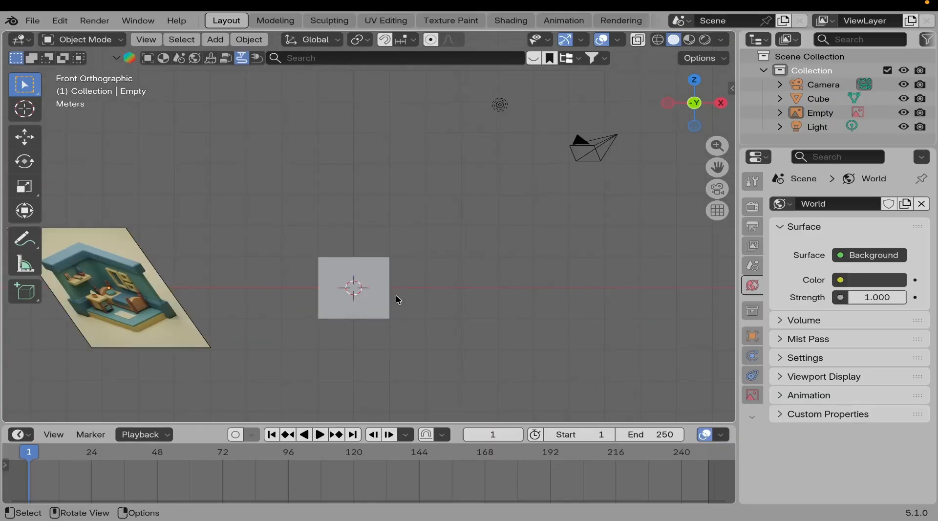
key("KP_3")
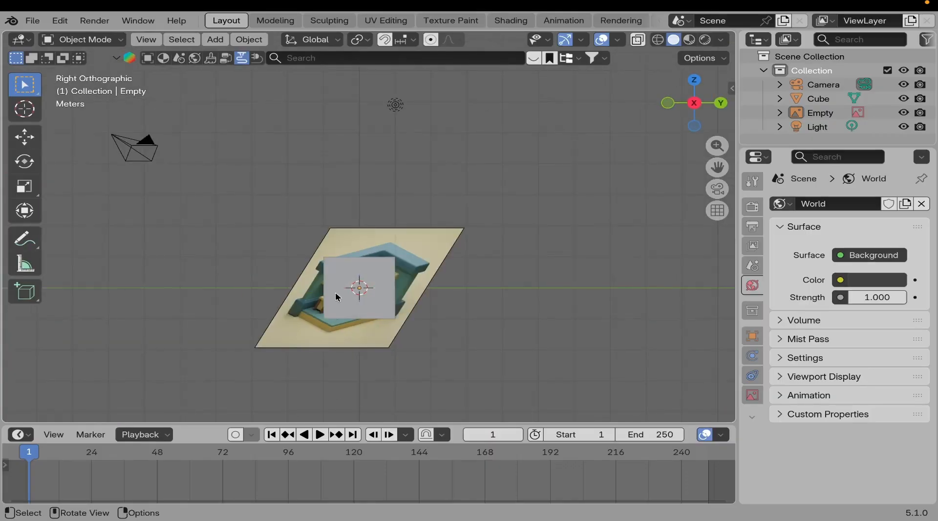
left_click(350, 282)
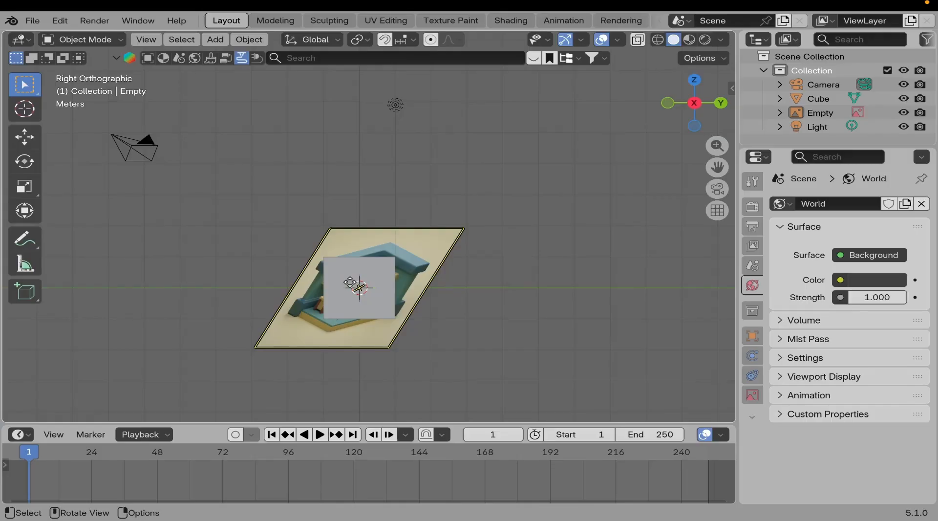
key("KP_7")
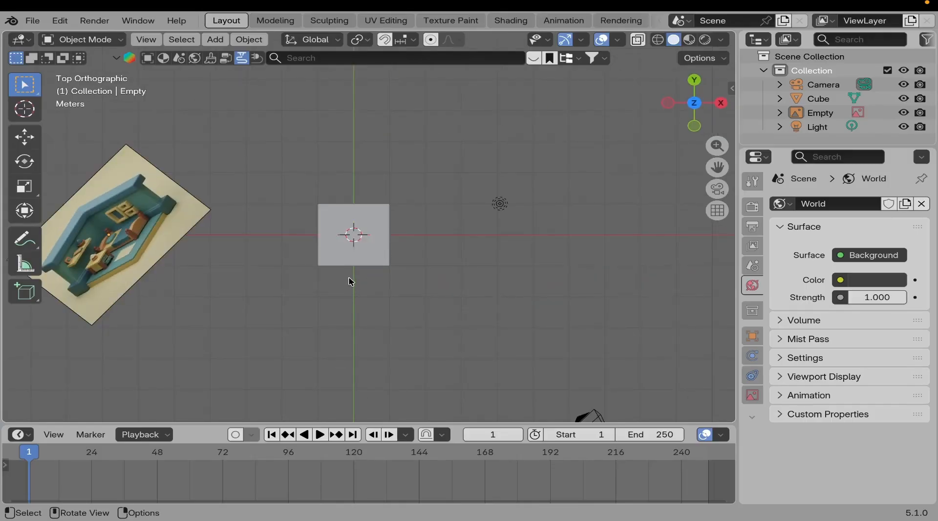
middle_click_drag(407, 323, 384, 297)
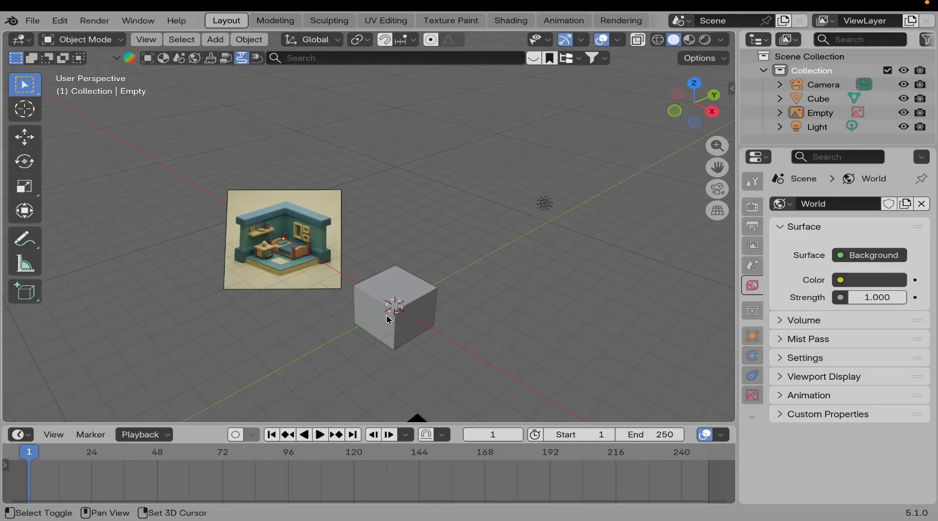
middle_click_drag(384, 297, 362, 277, "shift")
Compare the opposite orthographic view pairs front and back, right and left, top and bottom, ending in perspective.
key("KP_1")
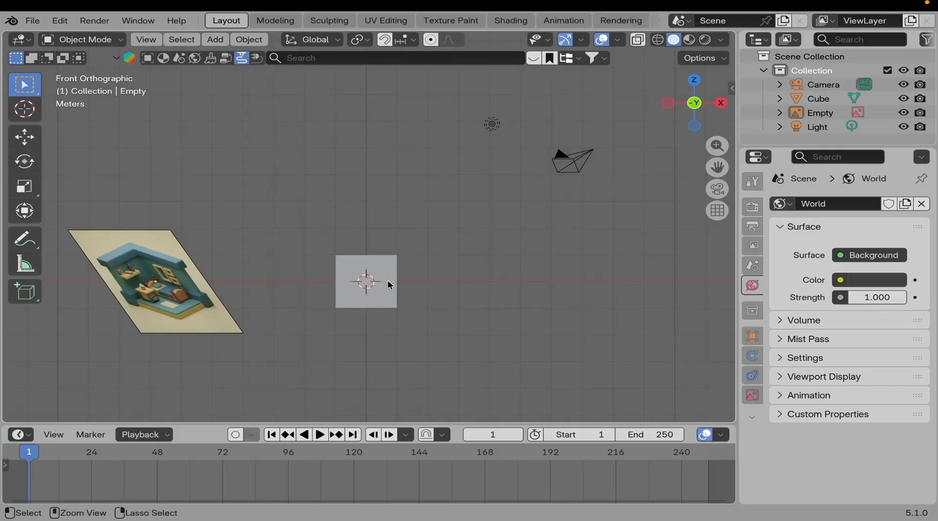
key("ctrl+KP_1")
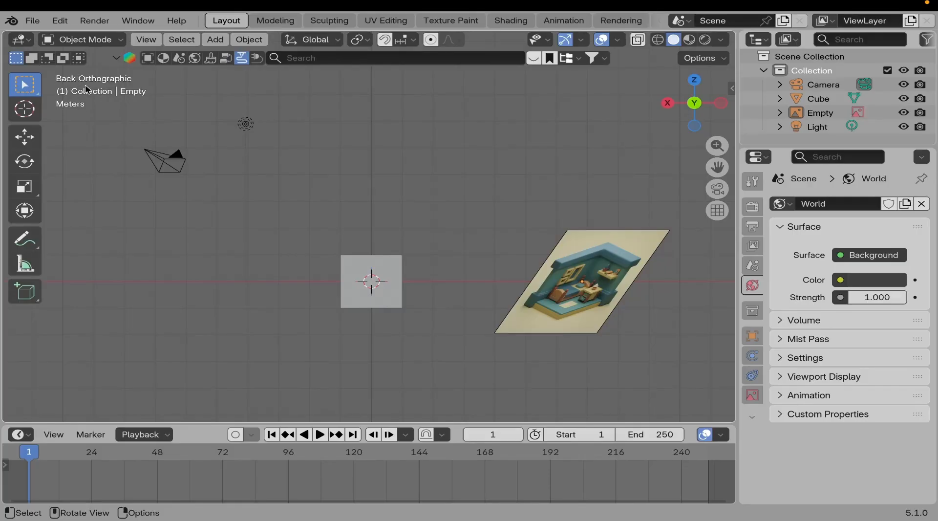
key("KP_3")
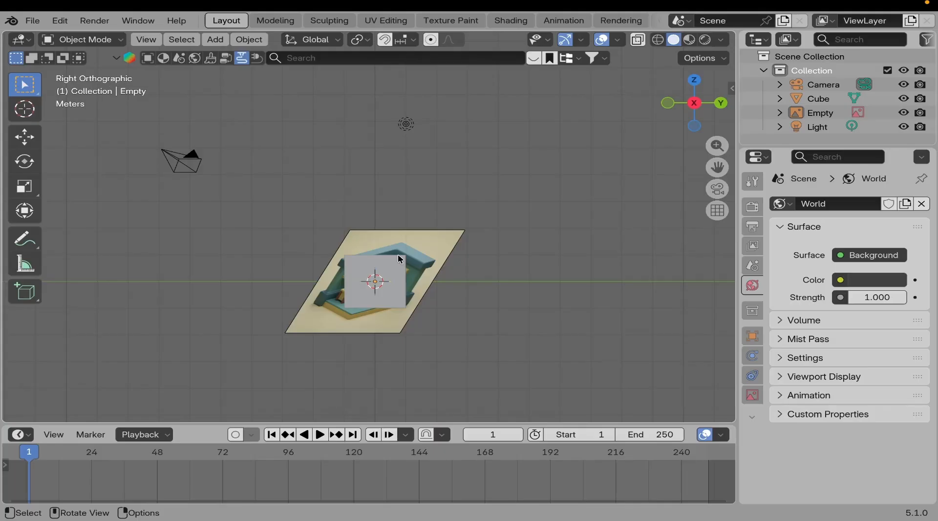
key("ctrl+KP_3")
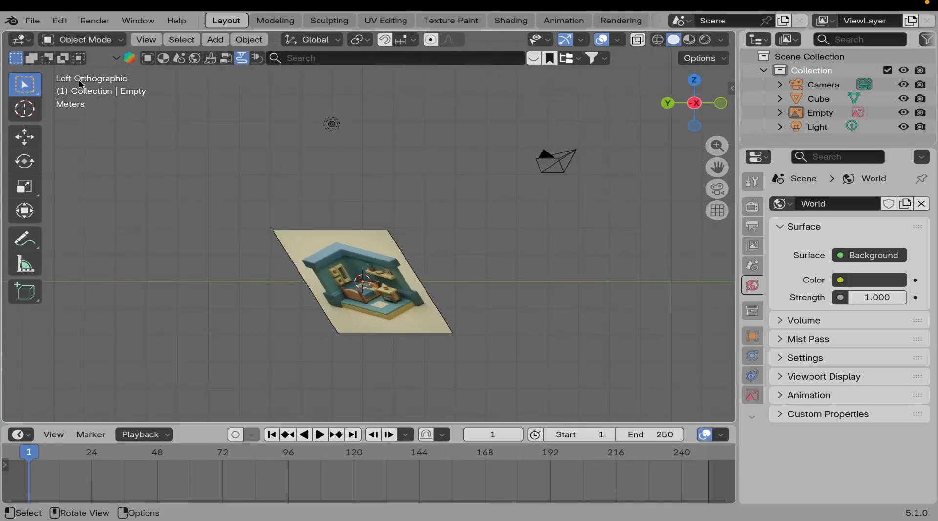
key("KP_7")
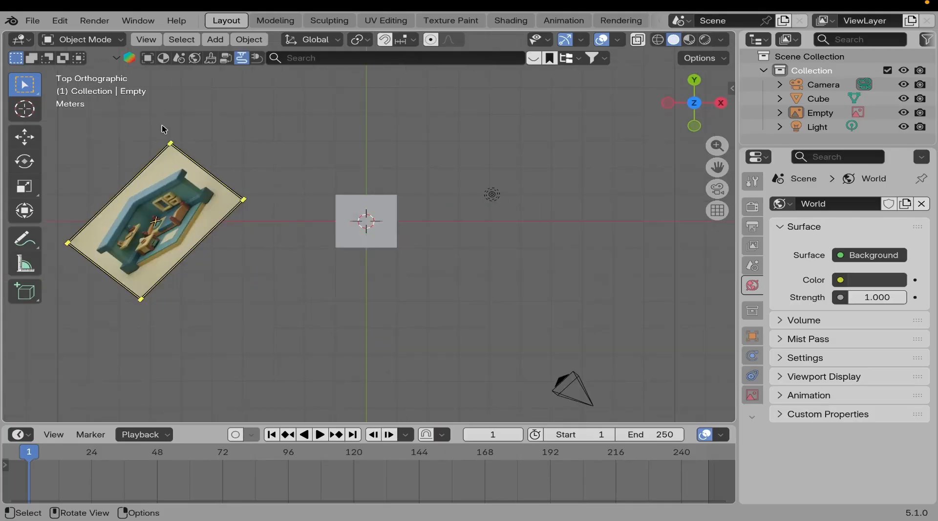
key("ctrl")
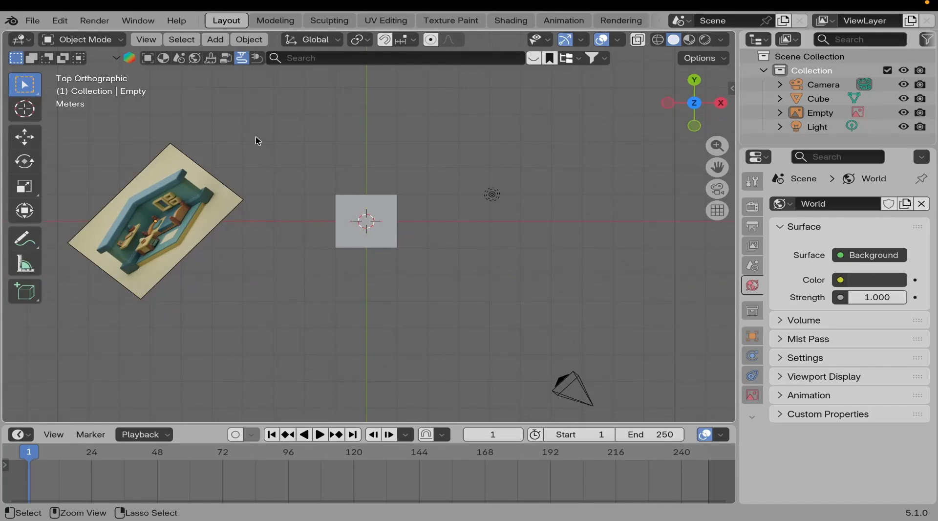
key("ctrl+KP_7")
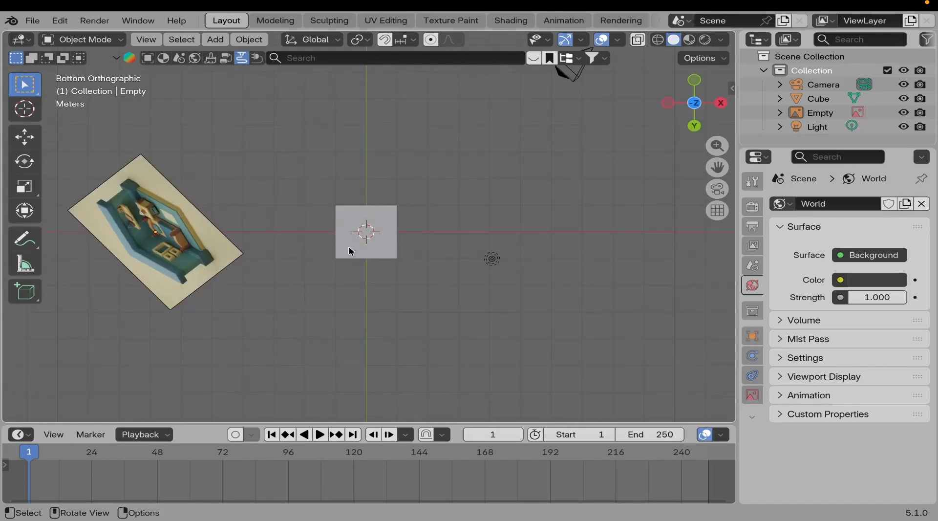
mouse_move(350, 251)
middle_mouse_down()
mouse_move(419, 272)
mouse_move(389, 176)
mouse_move(383, 264)
mouse_move(372, 230)
mouse_move(364, 240)
mouse_move(508, 260)
mouse_move(349, 277)
mouse_move(456, 253)
mouse_move(342, 210)
mouse_move(367, 229)
mouse_move(361, 285)
mouse_move(338, 247)
middle_mouse_up()
Select the reference image and set its X rotation to 90 degrees.
left_click(335, 213)
scroll(338, 264, "up", 2)
middle_click_drag(337, 289, 365, 254, "shift")
scroll(354, 222, "up", 2)
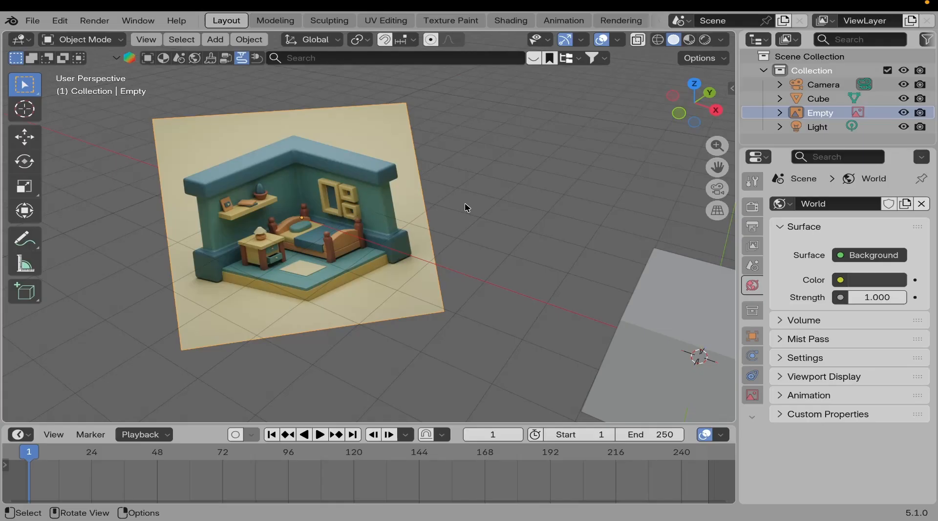
key("n")
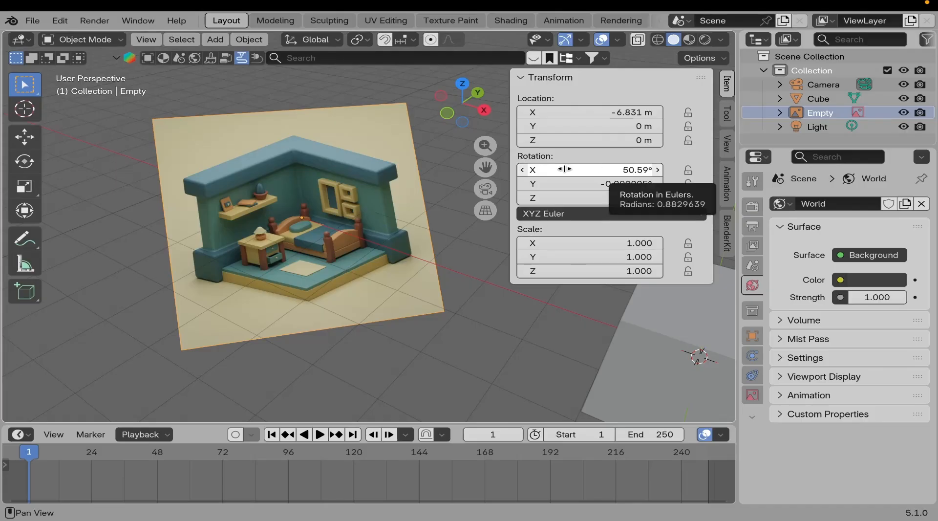
left_click(619, 168)
type("9")
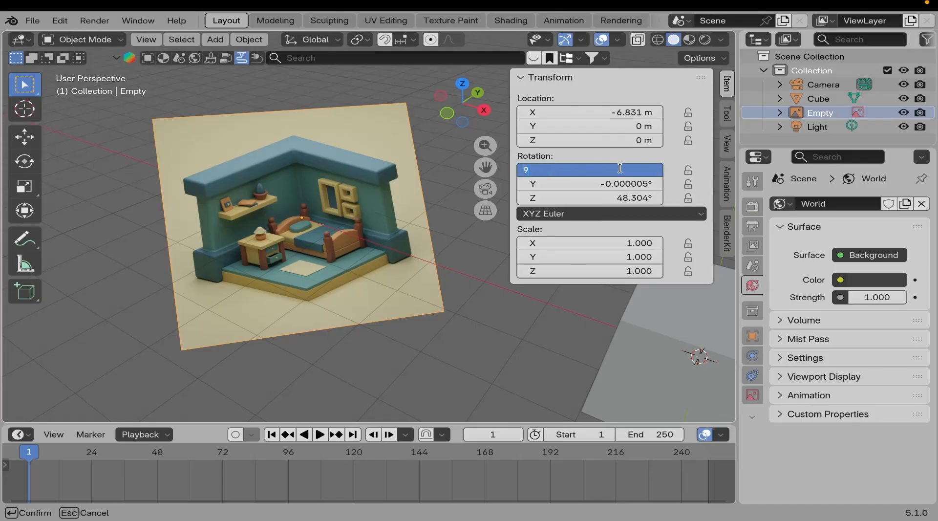
type("0")
key("Return")
left_click(622, 169)
type("8")
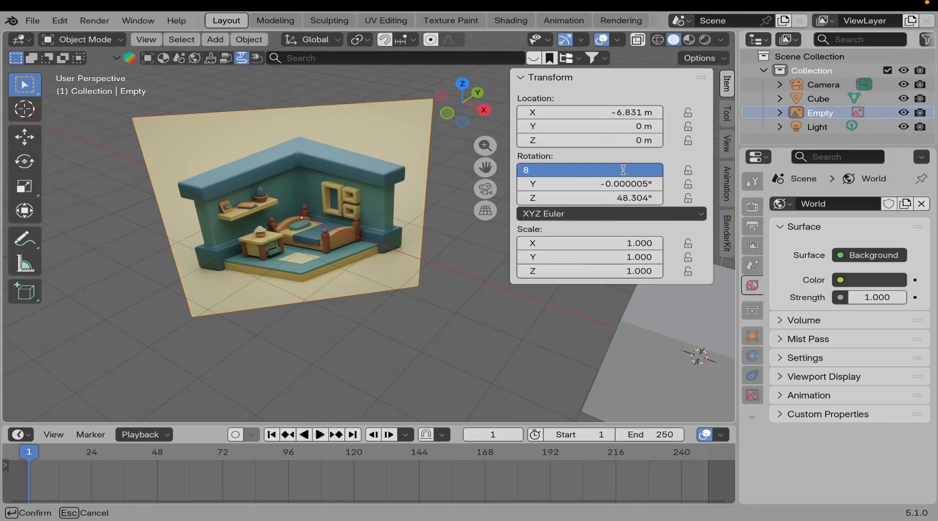
type(".30")
key("Return")
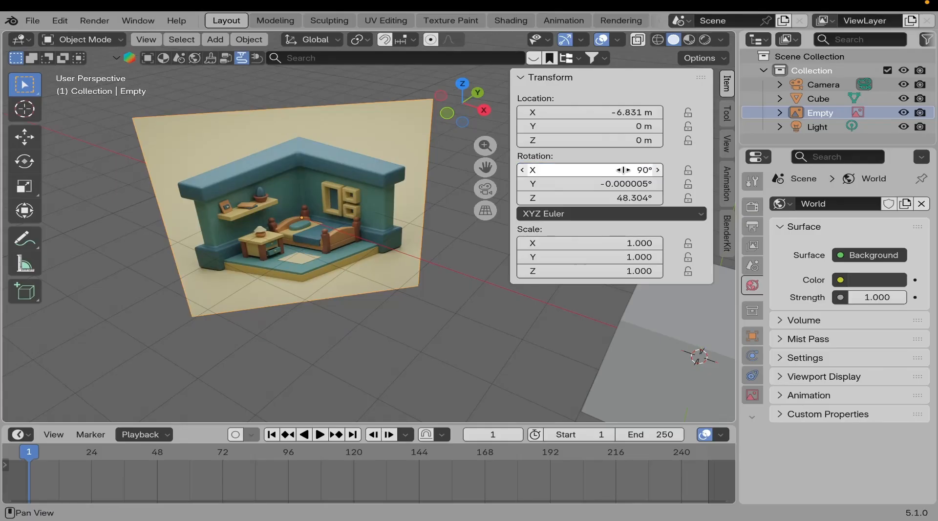
Set the reference image's Y rotation to 0 degrees and its Z rotation to 90 degrees.
left_click(618, 184)
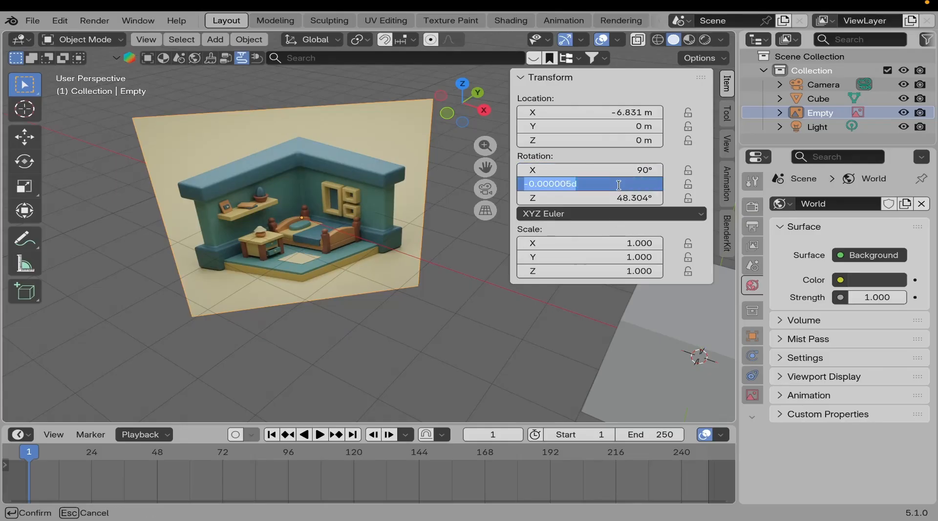
type("0")
key("Return")
left_click(624, 198)
type("90")
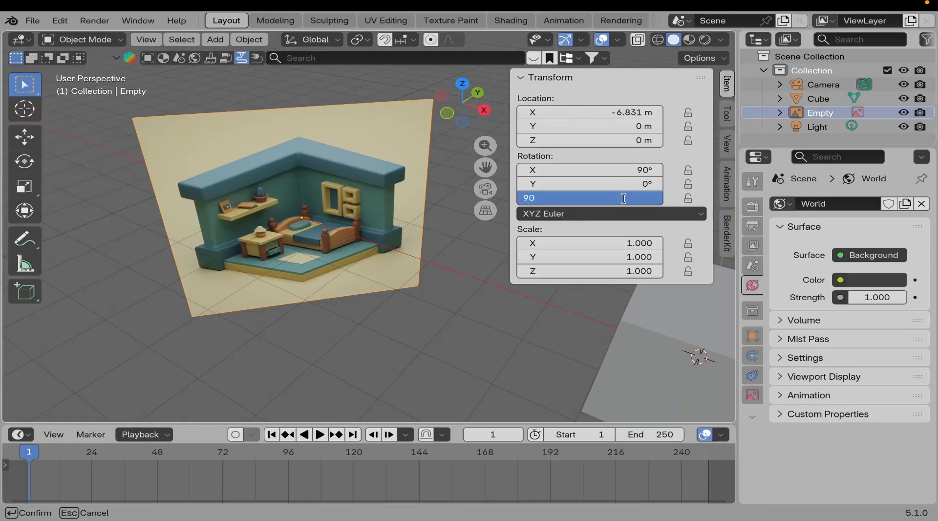
key("Return")
Raise the reference image along the Z axis so that it stands roughly on the grid floor behind the cube.
middle_click_drag(396, 295, 335, 230)
left_click(336, 229)
key("KP_Decimal")
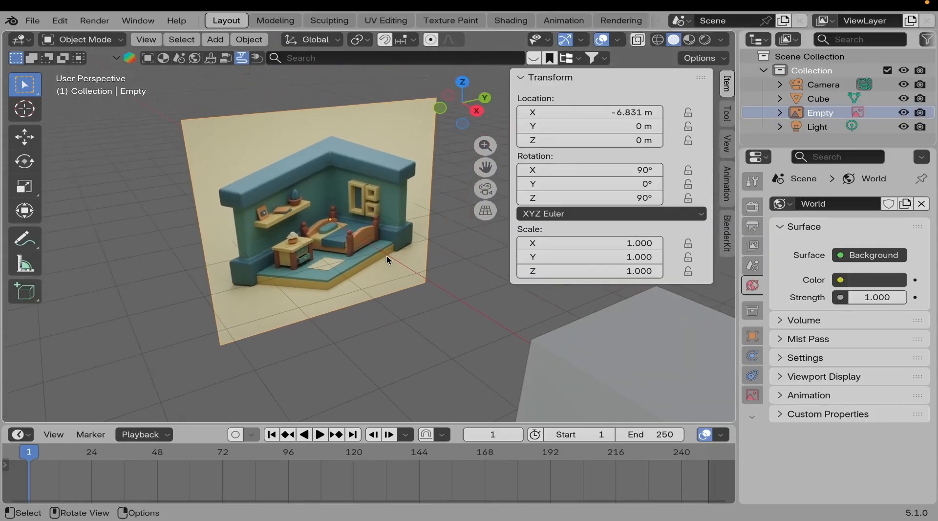
key("g")
key("z")
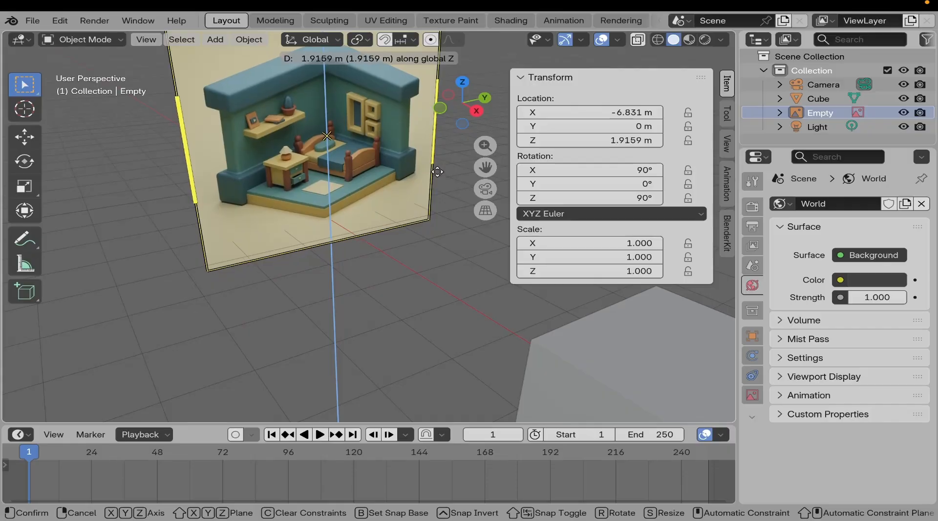
left_click(401, 274)
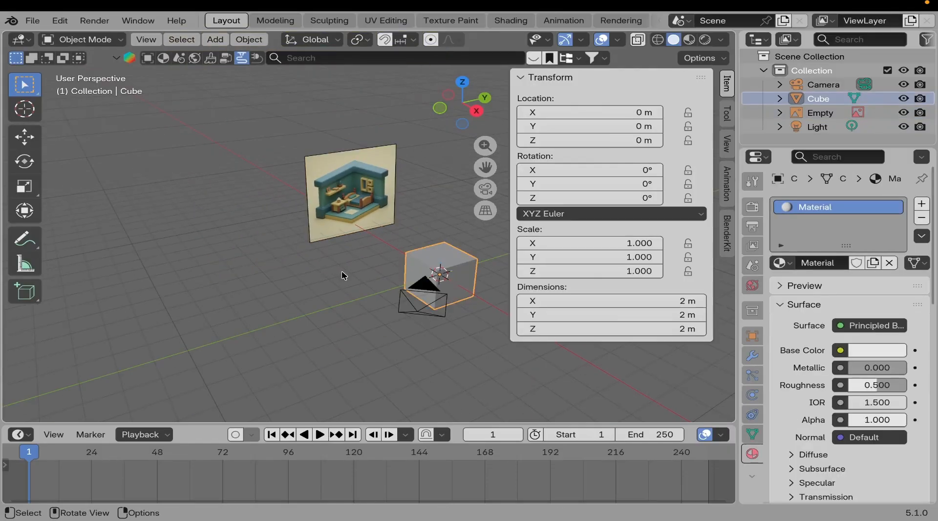
Hide the transform sidebar and examine the placement of the cube and reference image from several angles.
middle_click_drag(341, 274, 406, 290)
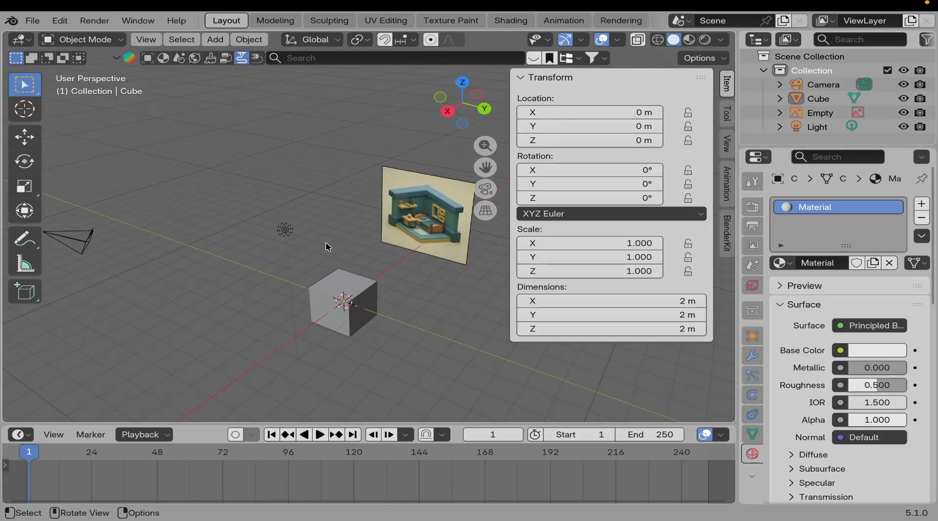
key("n")
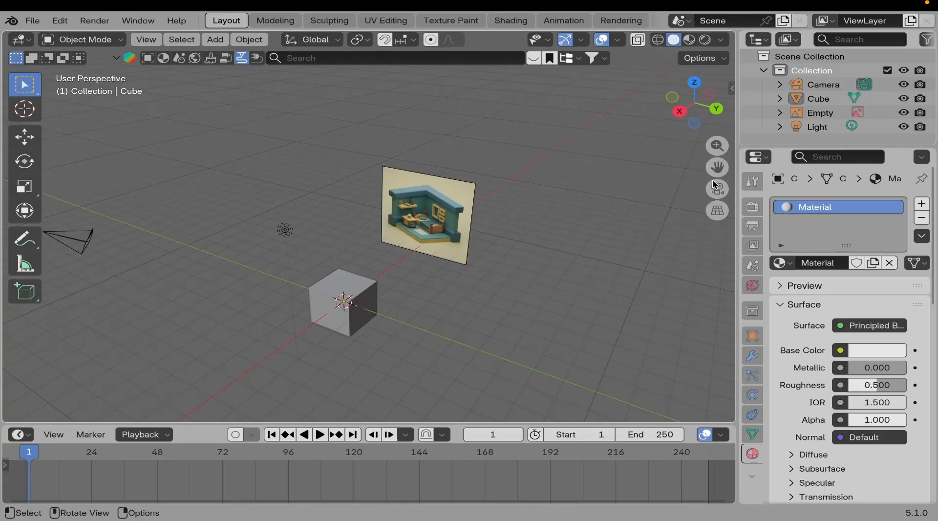
scroll(468, 167, "down", 4)
mouse_move(393, 266)
middle_mouse_down("shift")
mouse_move(432, 240)
mouse_move(397, 249)
mouse_move(422, 230)
mouse_move(400, 258)
middle_mouse_up("shift")
scroll(398, 249, "up", 4)
scroll(478, 225, "up", 1)
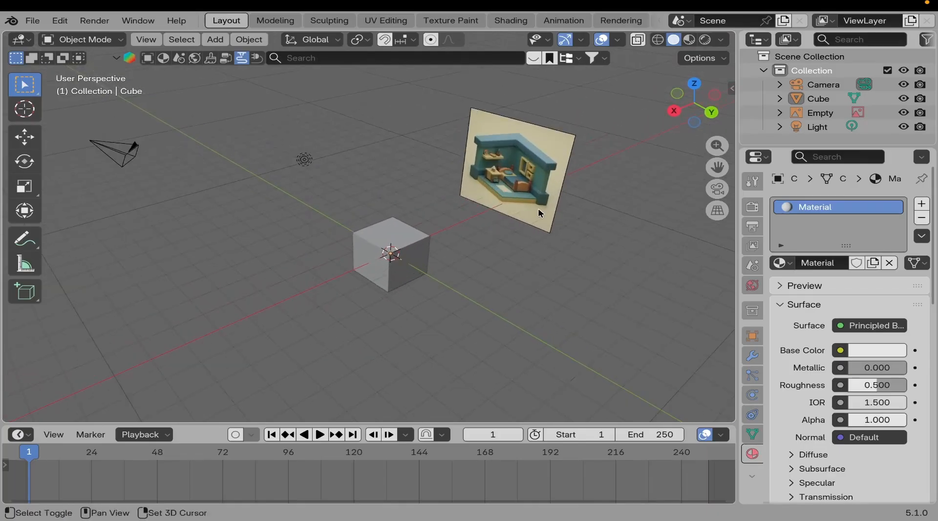
scroll(429, 254, "up", 4)
middle_click_drag(537, 212, 584, 226, "shift")
scroll(444, 245, "down", 5)
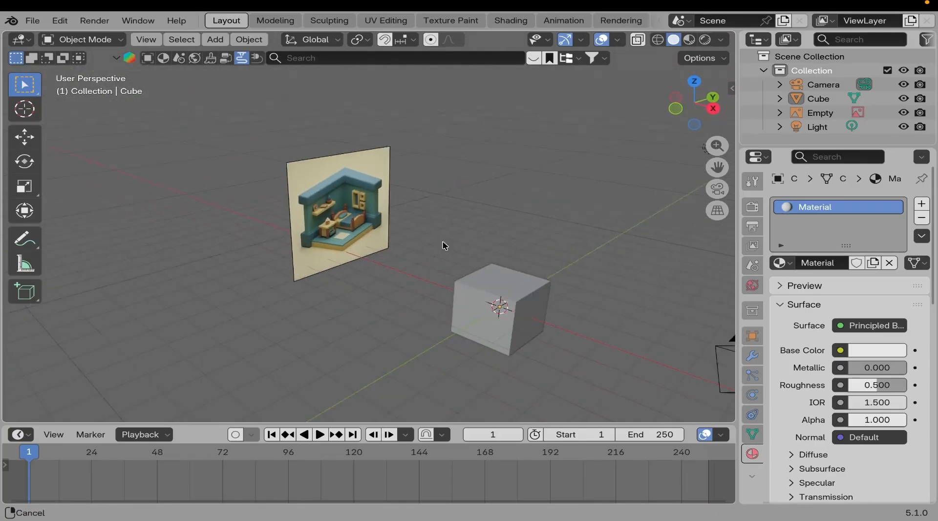
Select the cube and examine the room in the reference image, both up close and from a distance.
left_click(424, 269)
middle_click_drag(424, 269, 414, 266)
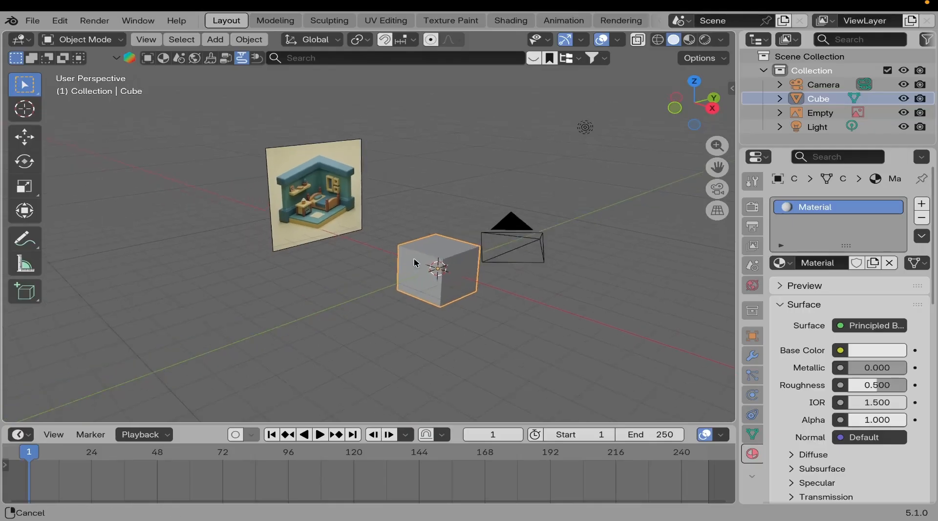
scroll(339, 211, "up", 8)
scroll(377, 221, "down", 3)
middle_click_drag(361, 244, 349, 233)
scroll(359, 235, "down", 5)
middle_click_drag(414, 285, 445, 313)
middle_click_drag(445, 314, 453, 291, "shift")
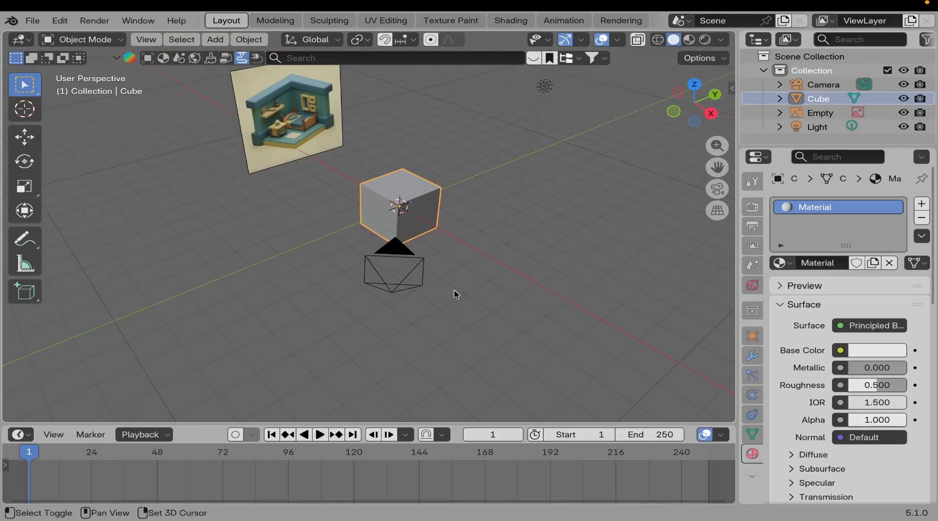
scroll(421, 234, "down", 2)
mouse_move(411, 226)
middle_mouse_down("shift")
mouse_move(404, 249)
mouse_move(419, 250)
mouse_move(394, 235)
middle_mouse_up("shift")
scroll(331, 171, "up", 1)
scroll(275, 165, "up", 1)
middle_click_drag(270, 152, 319, 221, "shift")
scroll(293, 205, "up", 1)
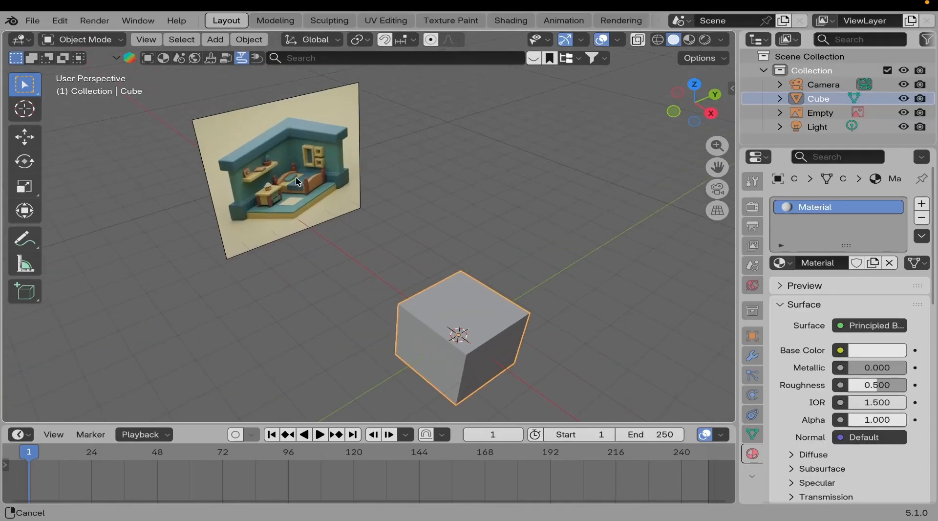
scroll(286, 198, "up", 6)
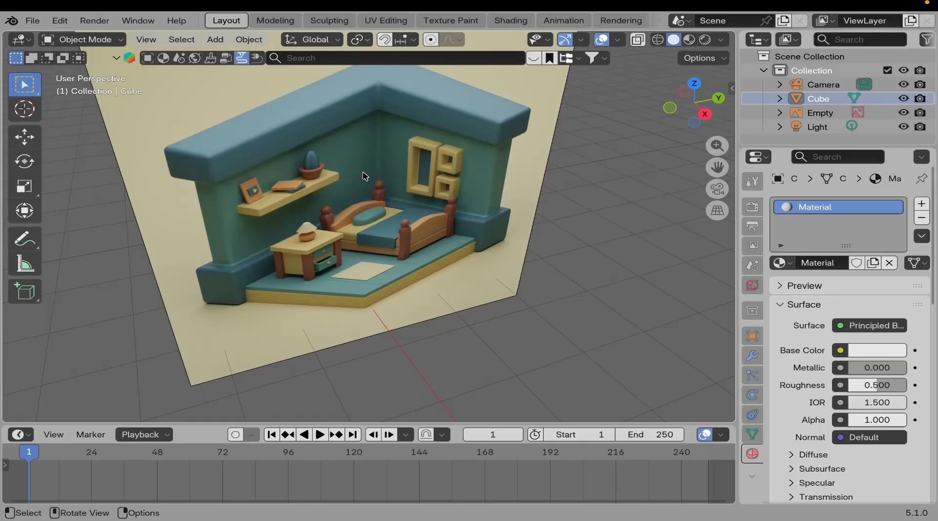
scroll(365, 176, "down", 6)
middle_click_drag(365, 176, 345, 231)
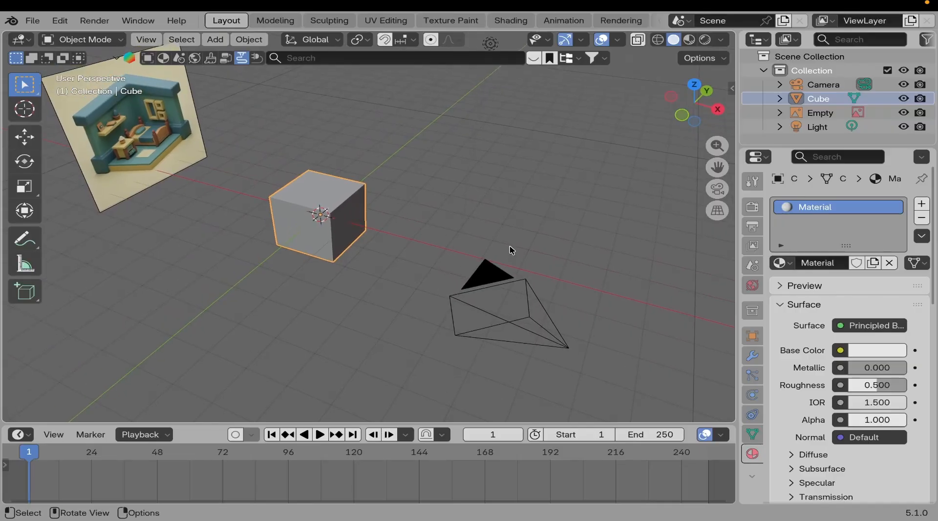
Scale the cube down along the Y axis in two passes to turn it into a thin upright slab.
key("s")
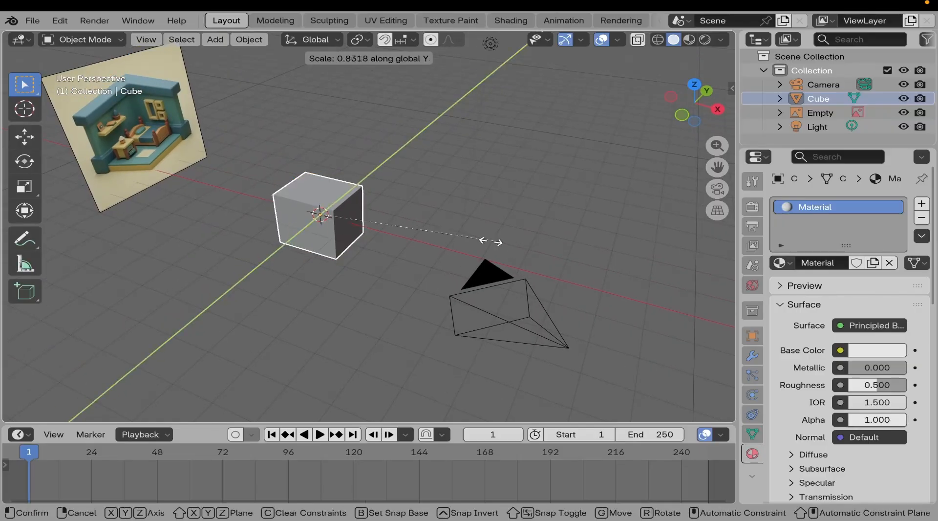
left_click(357, 232)
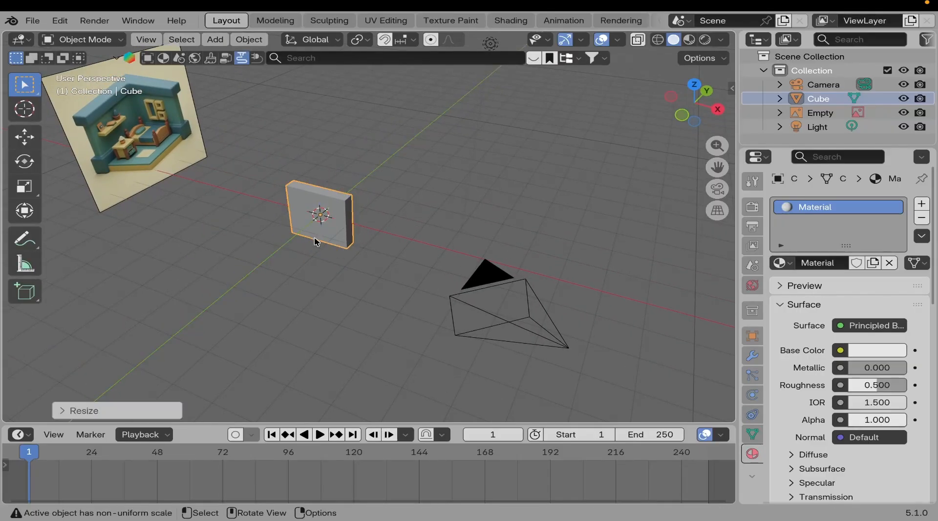
scroll(302, 236, "up", 3)
key("s")
key("y")
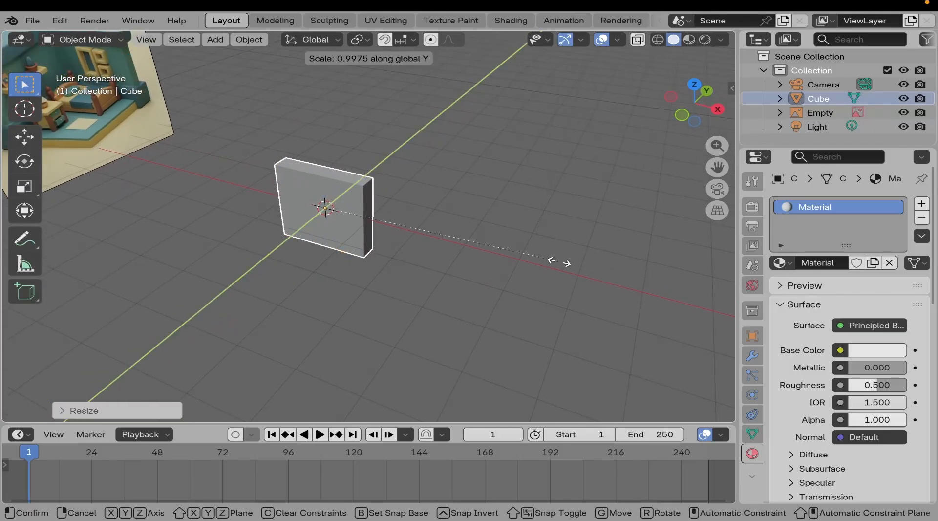
left_click(475, 245)
Scale the slab slightly narrower along the X axis.
middle_click_drag(324, 227, 356, 218)
key("s")
key("x")
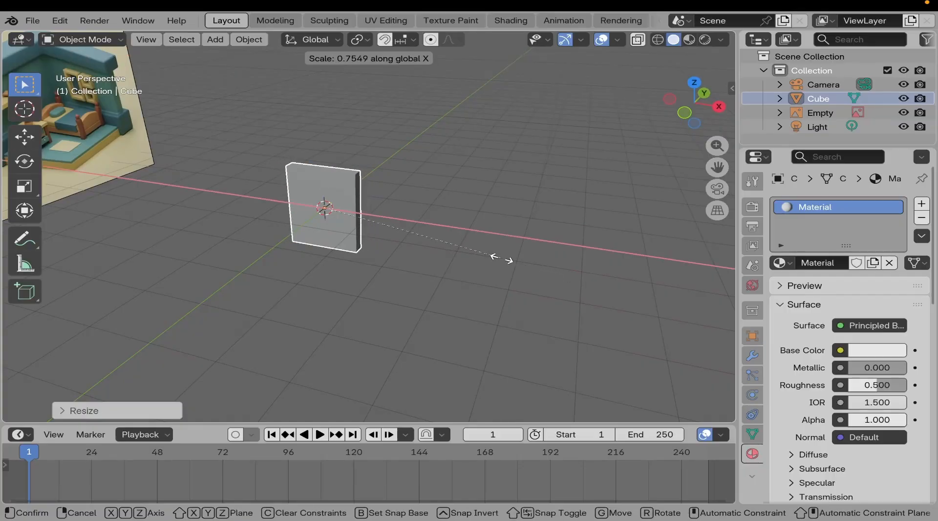
left_click(534, 264)
Thin the slab further along the Y axis to form a flat wall panel.
middle_click_drag(257, 242, 340, 269)
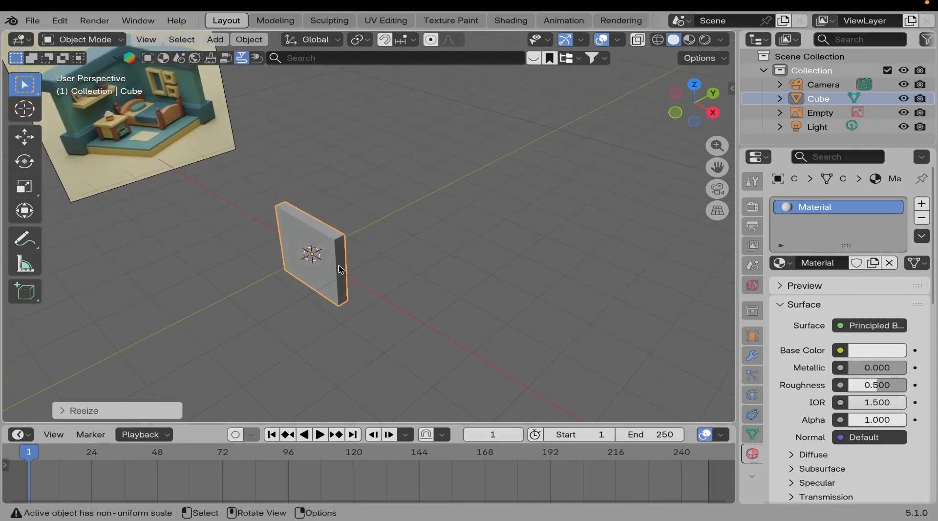
scroll(341, 269, "up", 3)
key("s")
key("y")
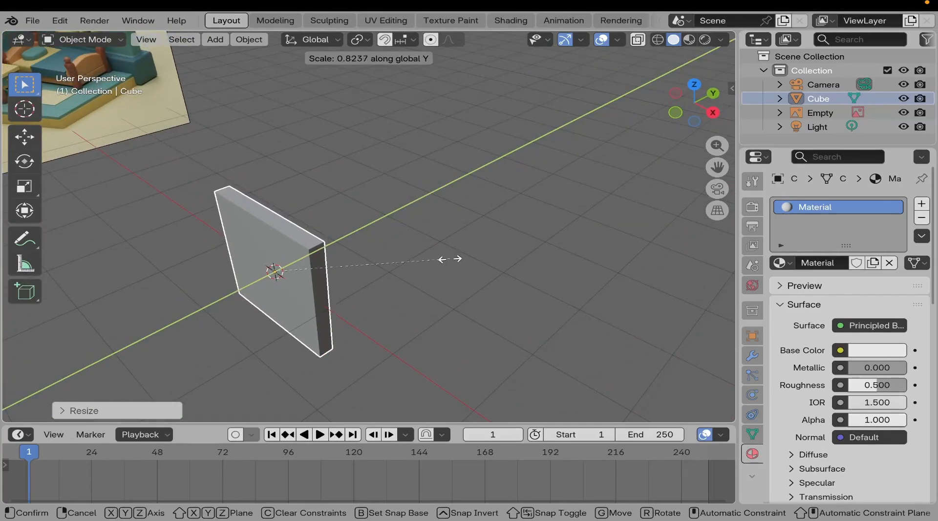
left_click(367, 264)
mouse_move(373, 264)
middle_mouse_down()
mouse_move(293, 278)
mouse_move(381, 243)
mouse_move(404, 218)
mouse_move(386, 252)
middle_mouse_up()
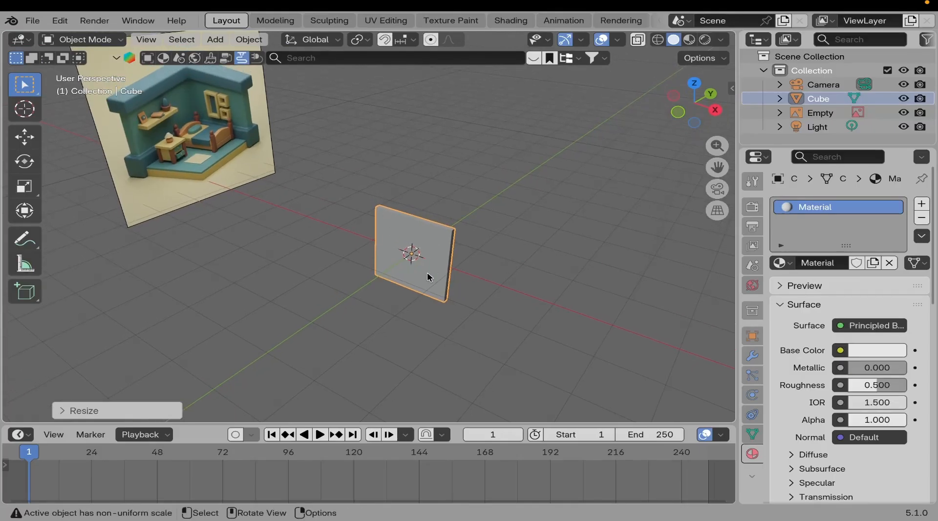
middle_click_drag(427, 276, 450, 237)
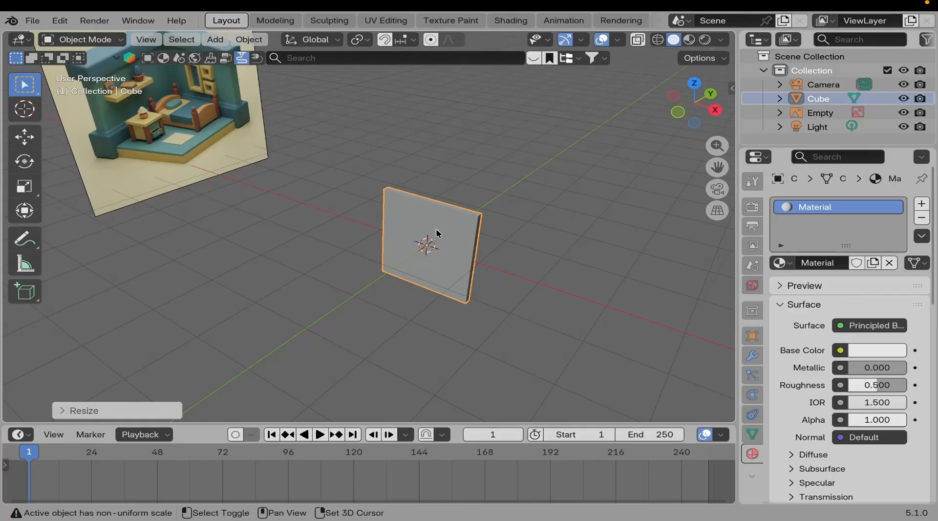
Duplicate the wall panel in place and rotate the copy 90 degrees about the Z axis.
key("shift+d")
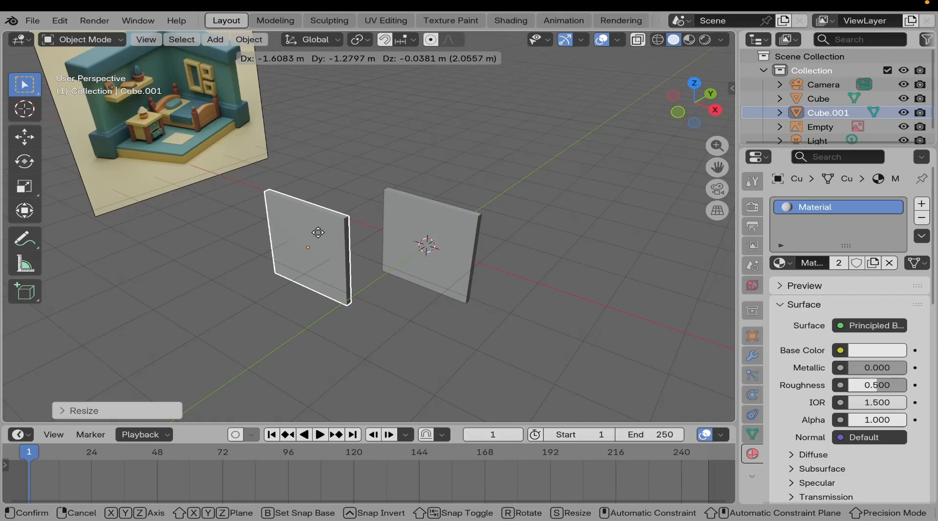
key("Escape")
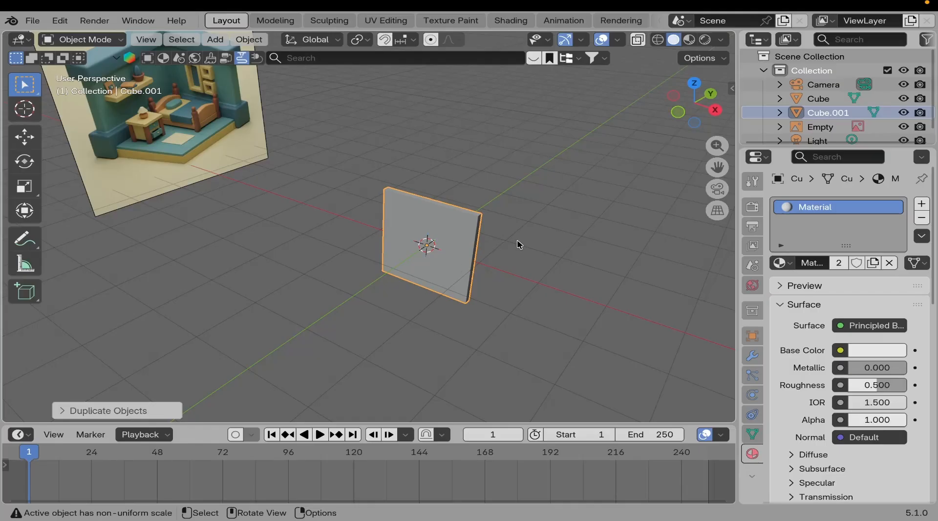
key("r")
type("z")
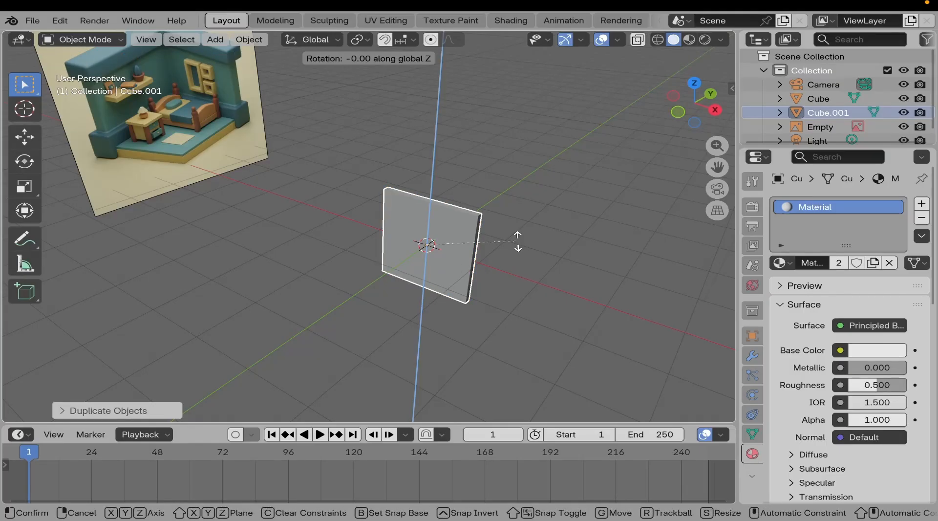
type("90")
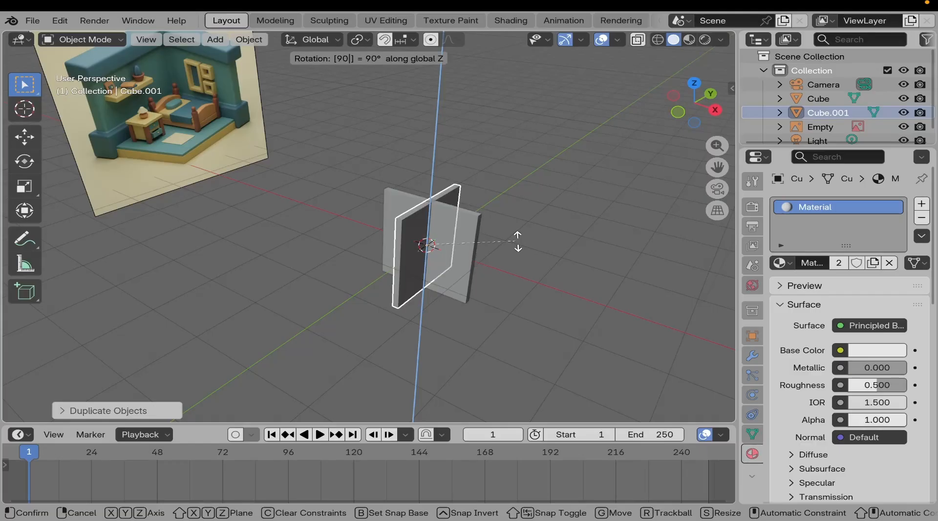
key("Return")
Delete the rotated copy and select the original wall panel again.
middle_click_drag(398, 268, 402, 226)
scroll(398, 252, "up", 1)
key("x")
left_click(398, 244)
left_click(421, 240)
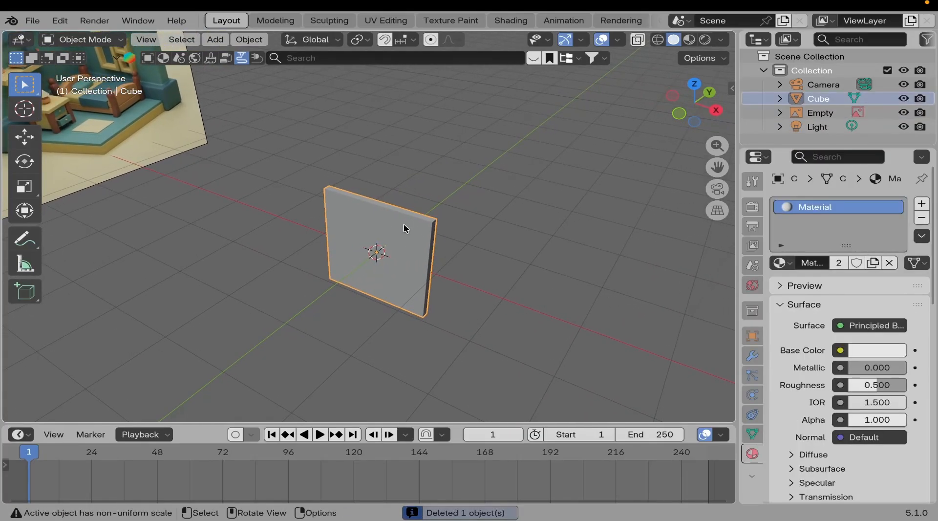
Duplicate the wall panel in place and rotate the copy 90 degrees about the global Z axis.
key("shift+d")
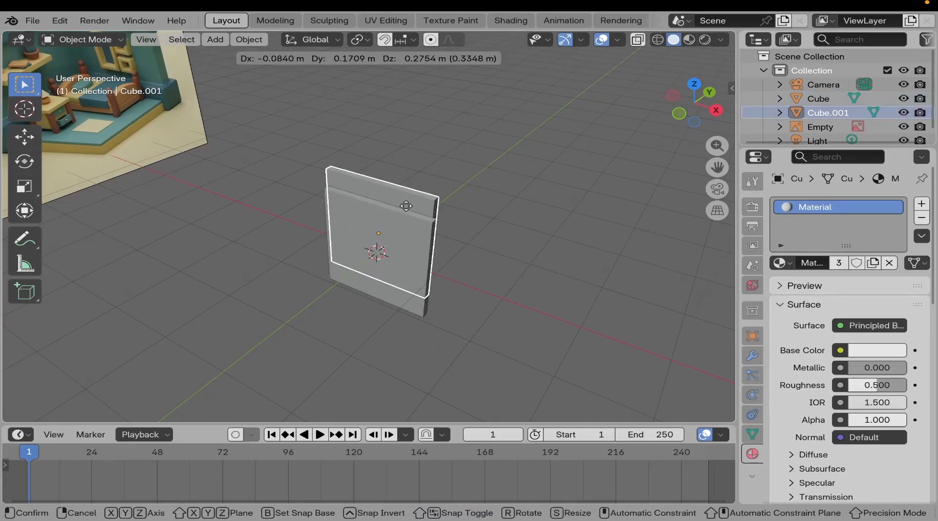
key("Escape")
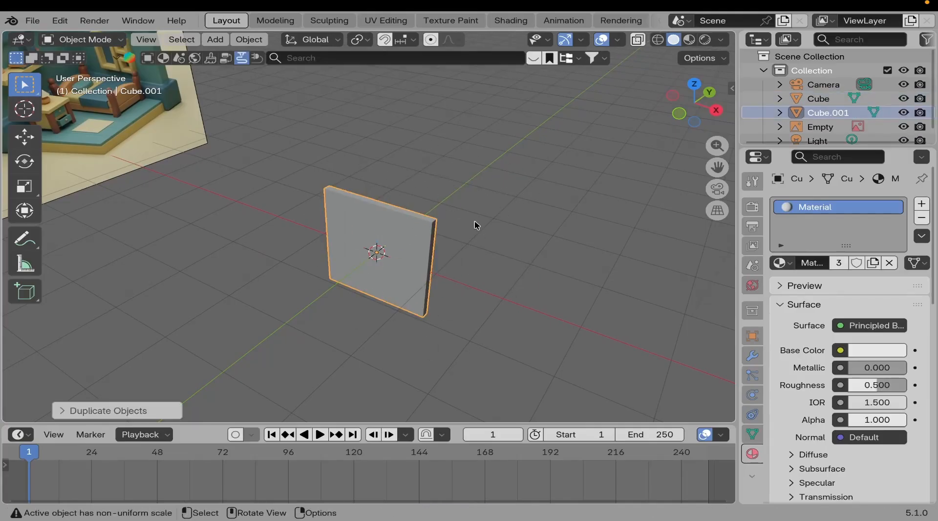
type("rz")
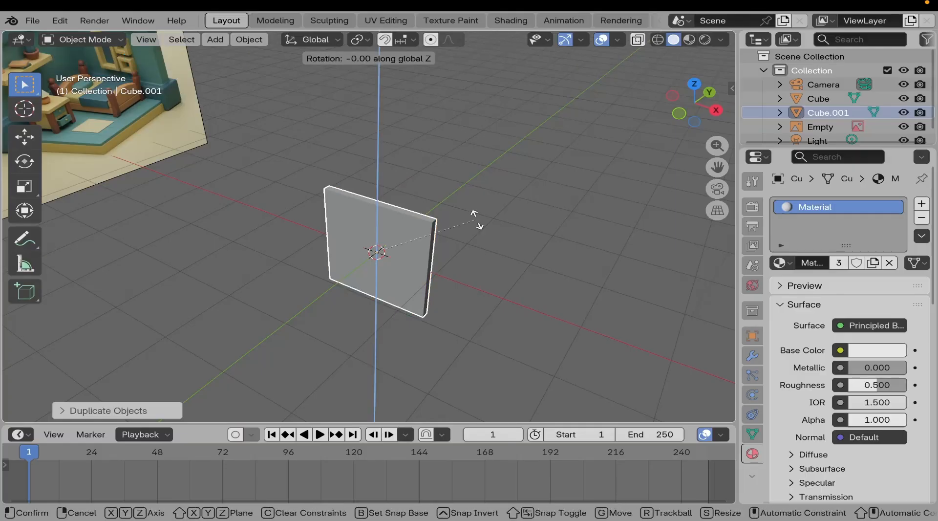
type("90")
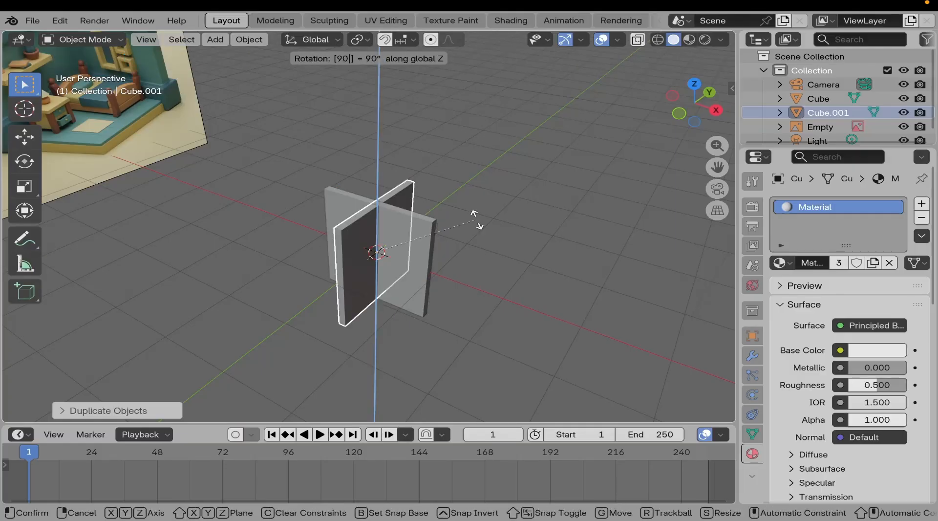
key("Return")
Move the rotated wall copy about -1.11 m along the Y axis, clear of the original panel.
middle_click_drag(398, 251, 426, 218)
scroll(504, 226, "up", 1)
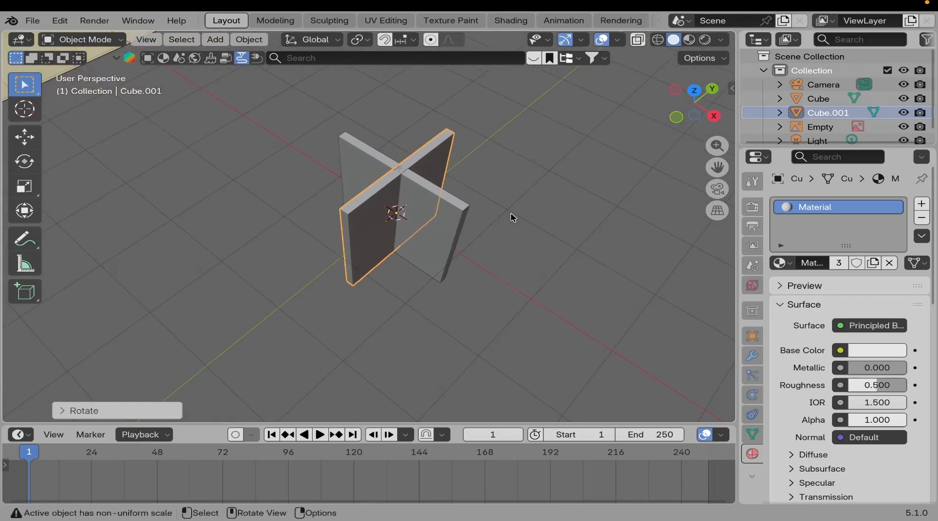
key("g")
key("y")
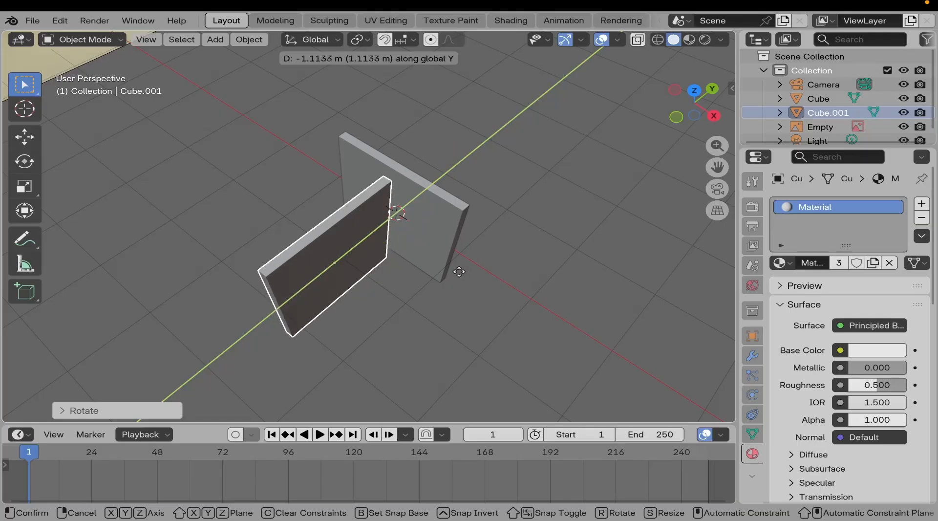
left_click(460, 271)
Shift the rotated wall slightly along the Y axis to bring its end up to the original wall's face.
scroll(412, 264, "up", 5)
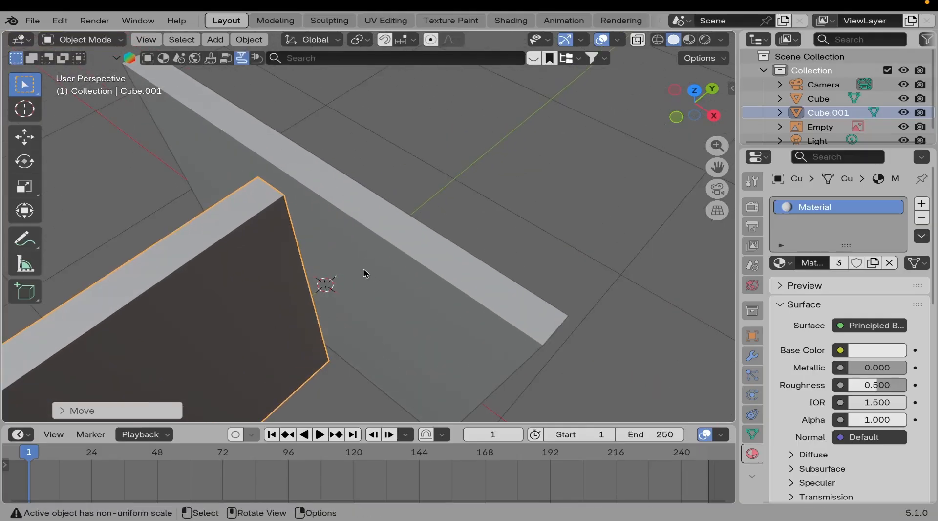
middle_click_drag(366, 273, 358, 240)
left_click(344, 191)
left_click(345, 259)
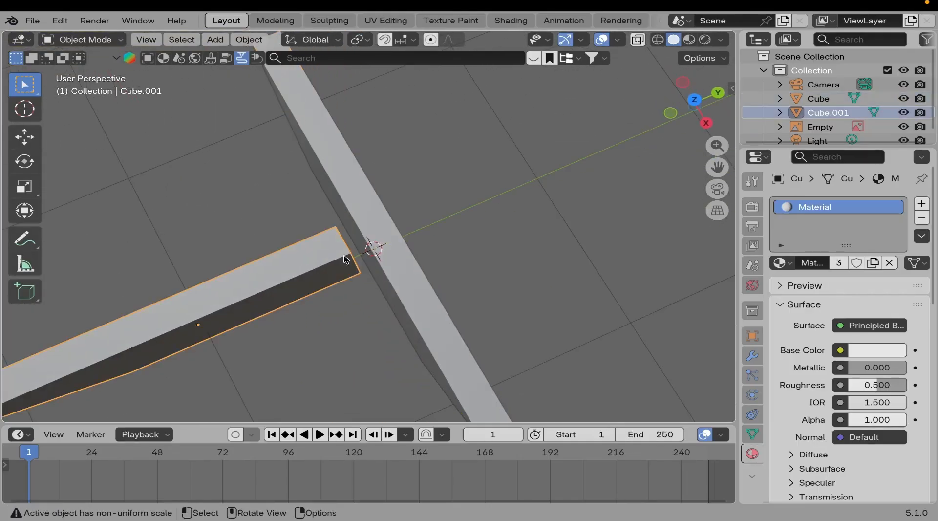
key("g")
key("y")
left_click(459, 227)
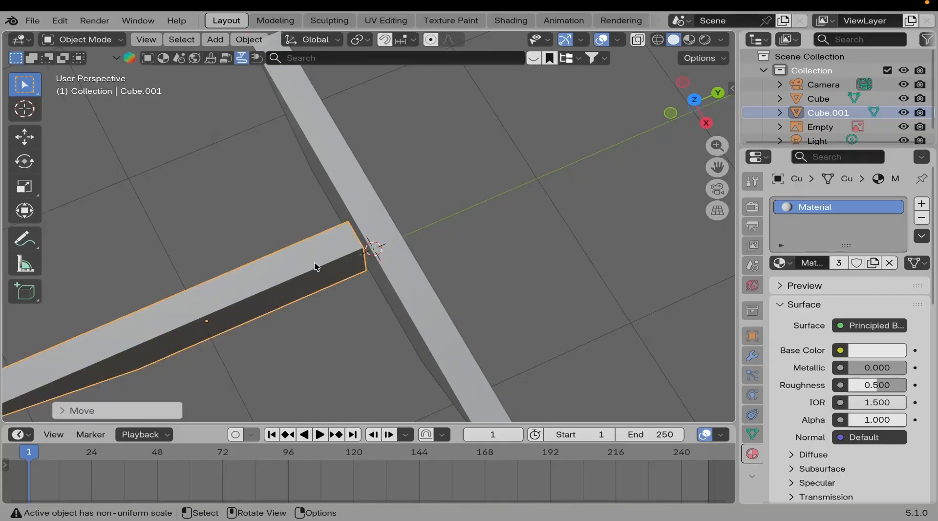
Turn on snapping and set the snap target to Edge.
middle_click_drag(316, 266, 343, 193)
middle_click_drag(352, 247, 363, 244)
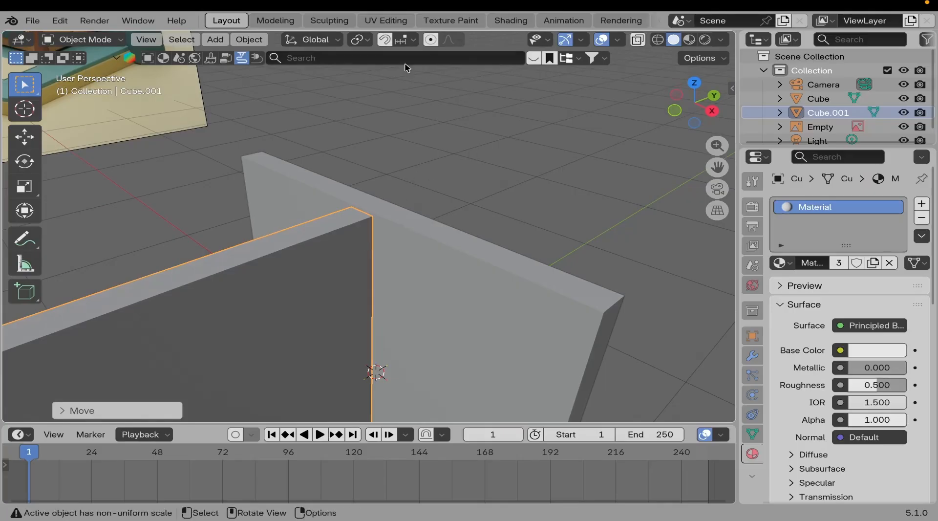
left_click(386, 39)
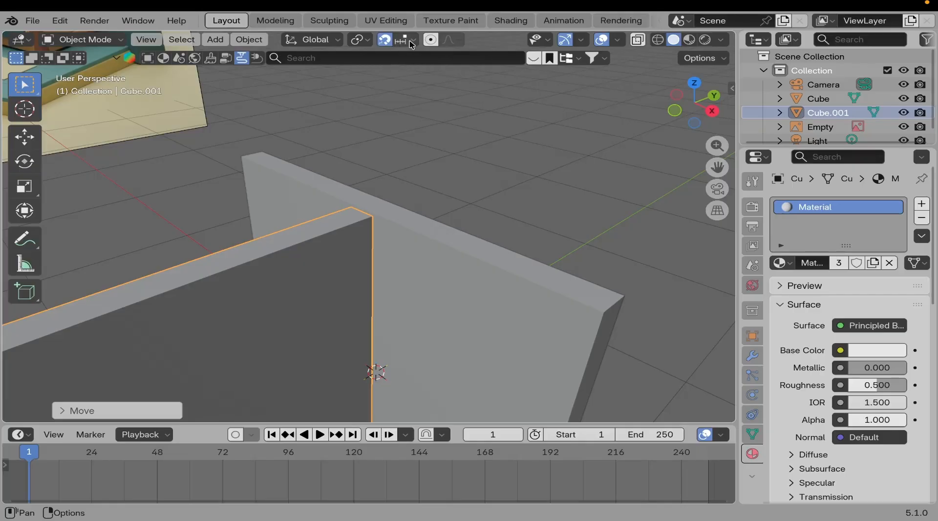
left_click(413, 40)
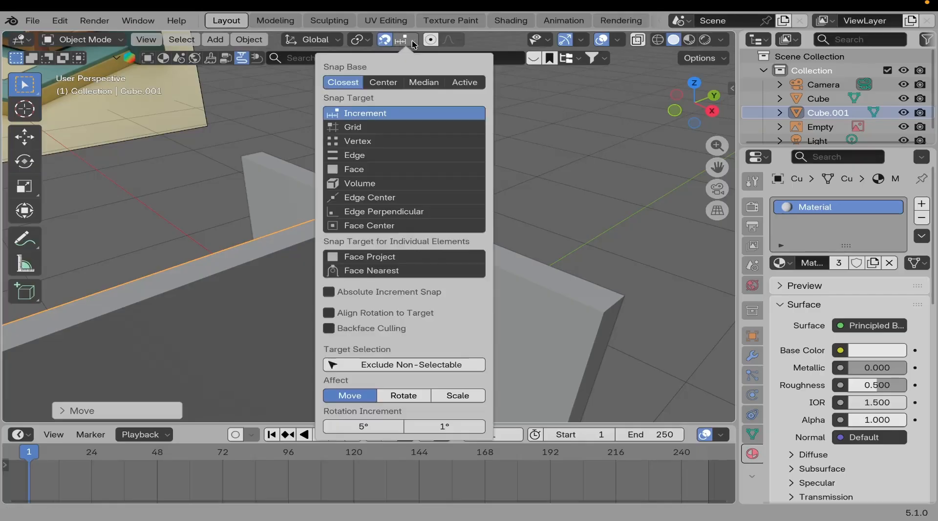
left_click(369, 157)
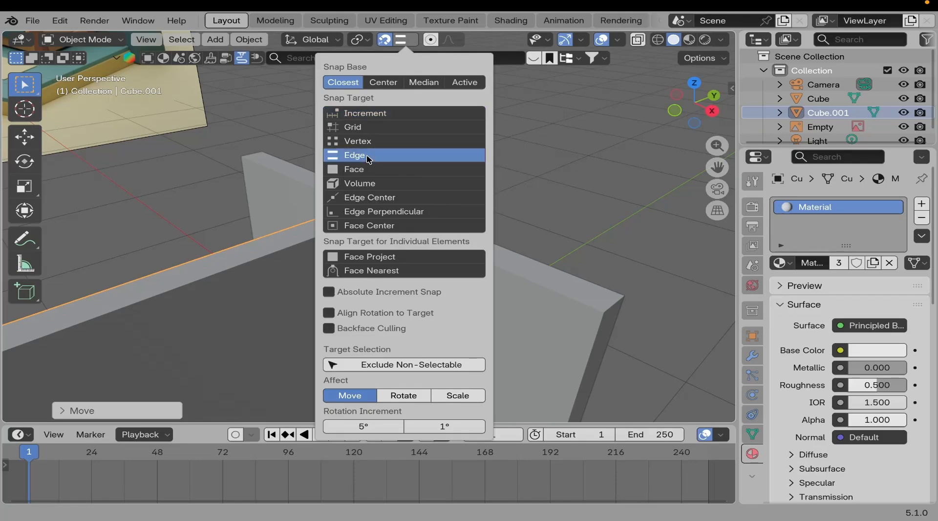
Deselect the wall, enable Cavity in the viewport shading and set its type to Both.
middle_click_drag(395, 226, 432, 222)
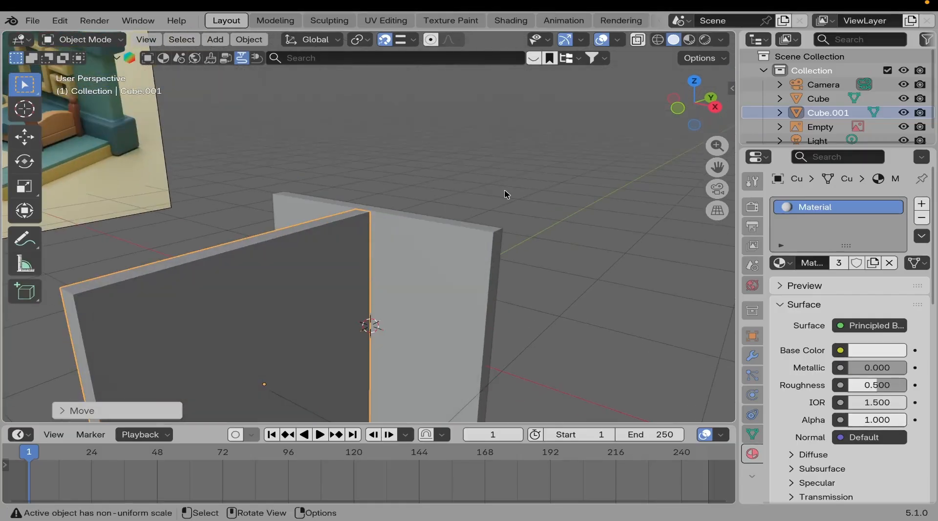
left_click(504, 195)
middle_click_drag(505, 195, 365, 208)
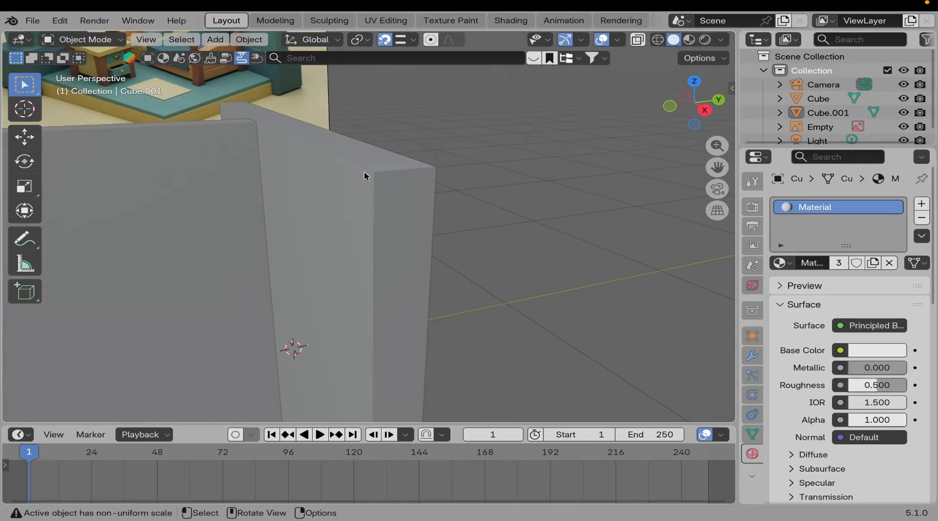
middle_click_drag(365, 176, 395, 207)
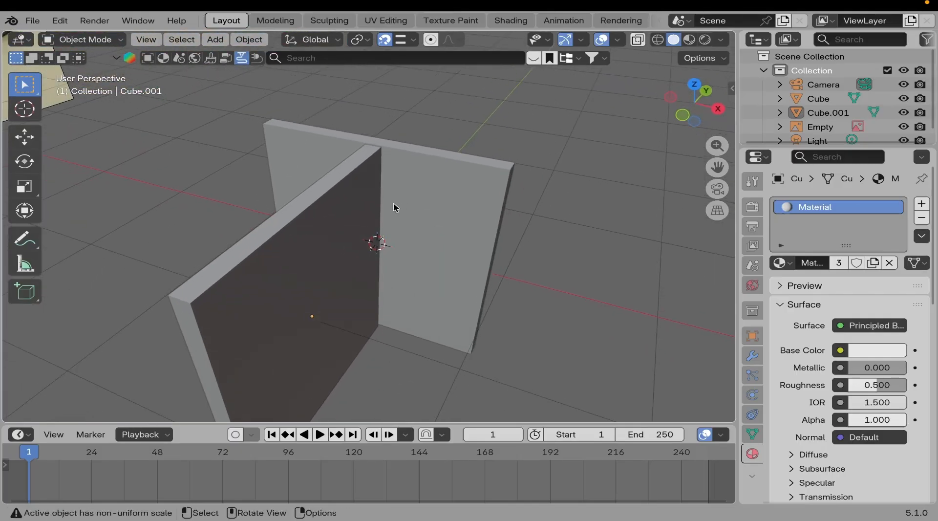
left_click(722, 43)
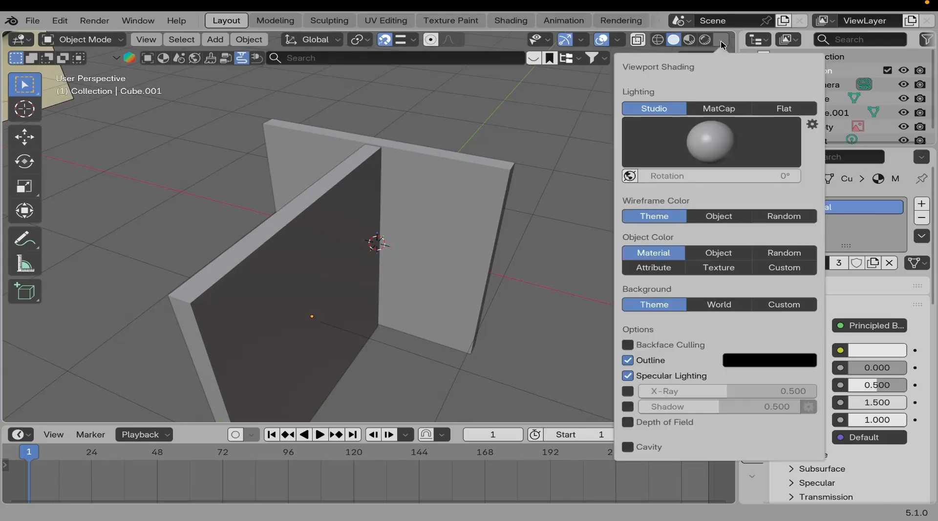
left_click(629, 445)
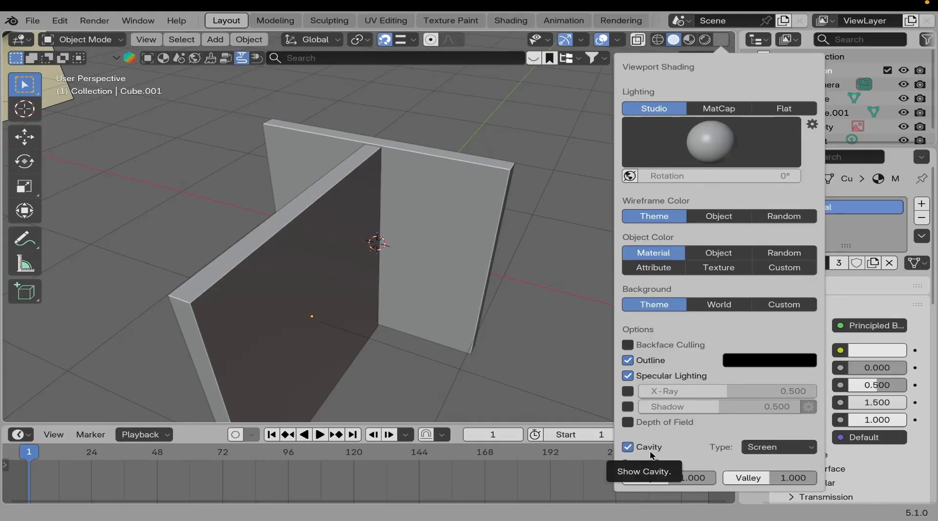
left_click(763, 448)
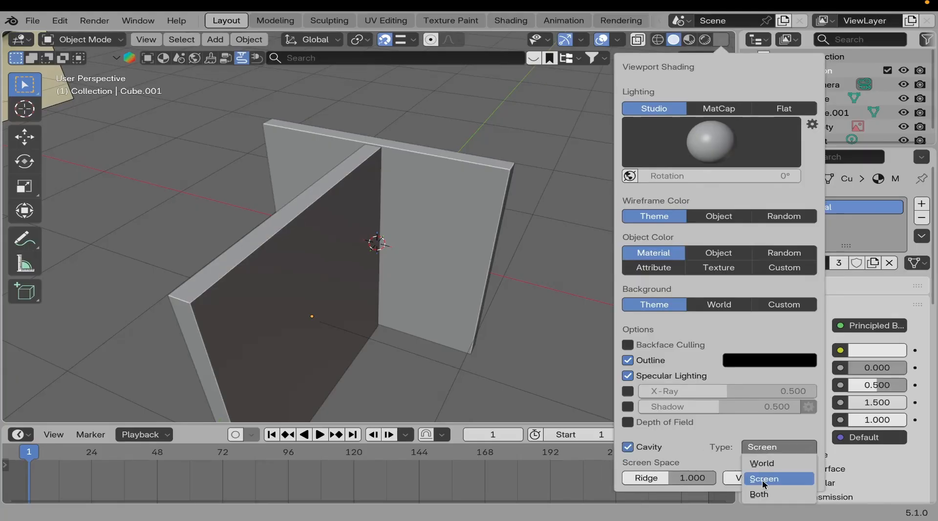
left_click(767, 494)
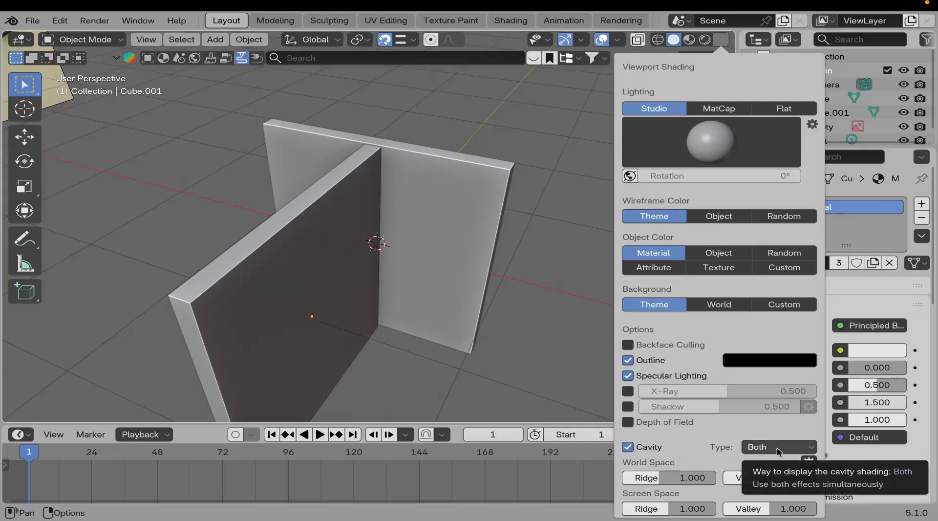
Move the rotated wall about 0.02 m along the Y axis, snapping its end to the original wall's edge.
scroll(466, 215, "up", 3)
mouse_move(459, 217)
middle_mouse_down()
mouse_move(420, 224)
mouse_move(424, 185)
mouse_move(415, 222)
mouse_move(430, 244)
mouse_move(477, 216)
mouse_move(405, 170)
mouse_move(456, 230)
mouse_move(426, 194)
middle_mouse_up()
left_click(427, 194)
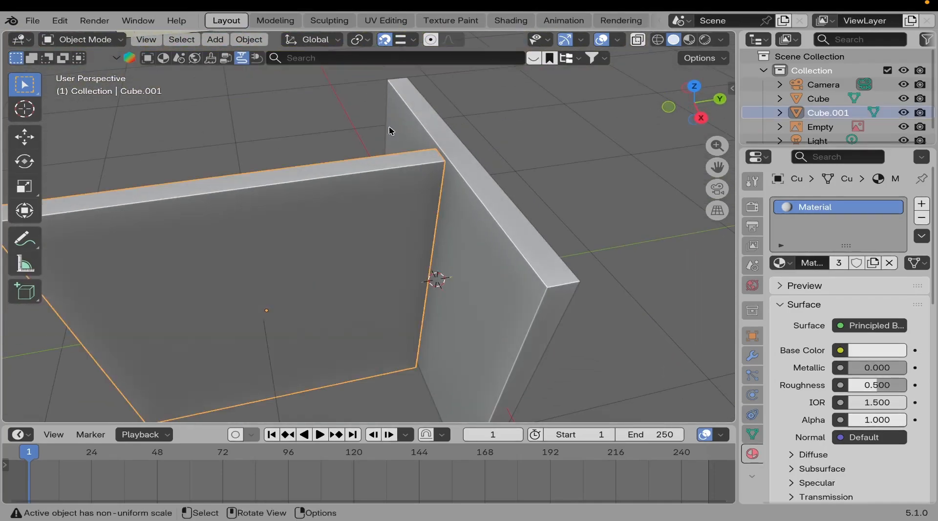
middle_click_drag(359, 214, 427, 197)
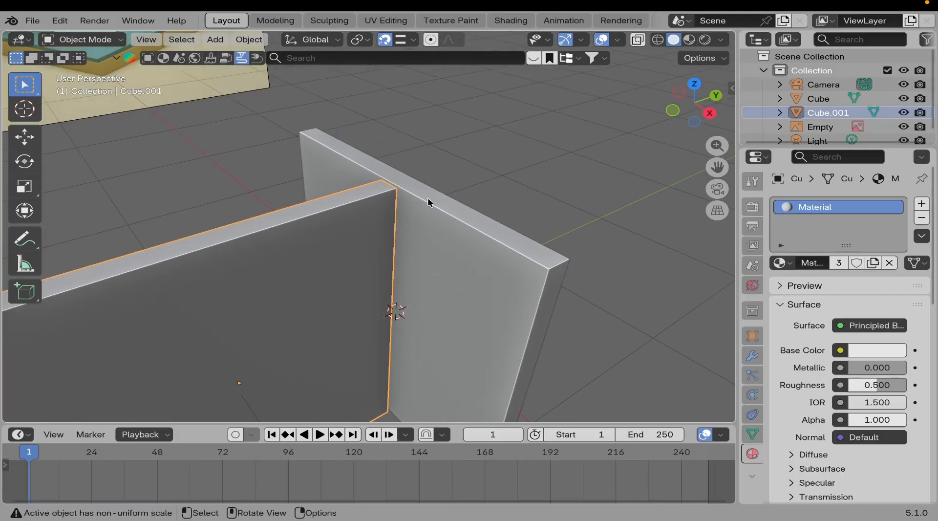
key("g")
key("y")
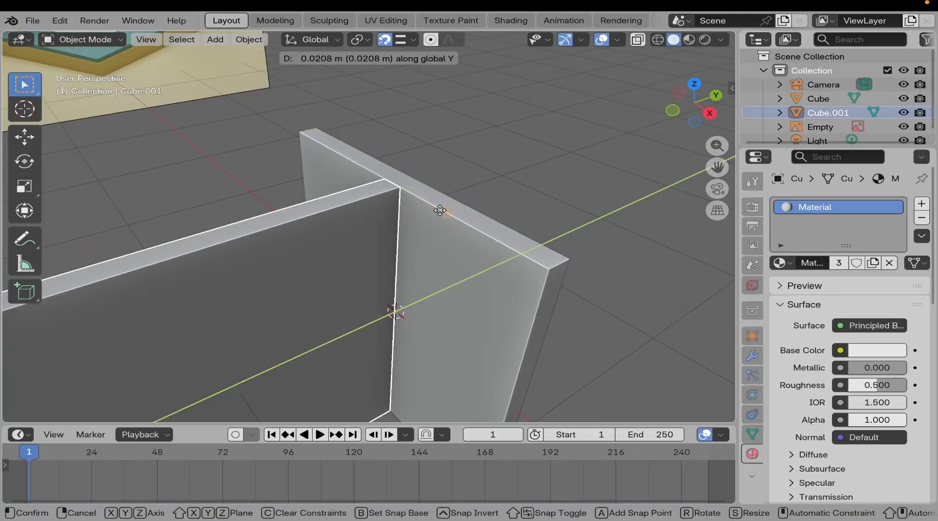
left_click(405, 193)
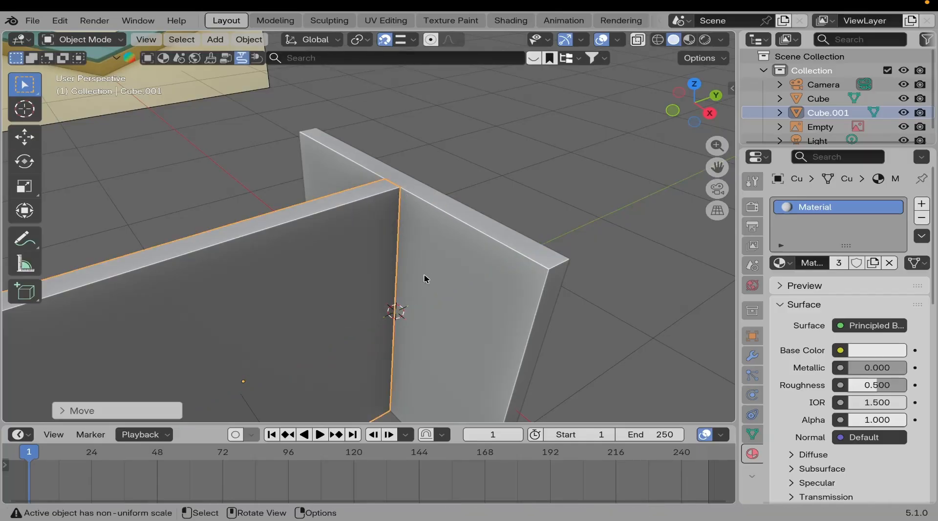
Move the rotated wall about -0.84 m along the X axis, snapping it to the original wall's end to form a corner.
middle_click_drag(427, 278, 428, 307)
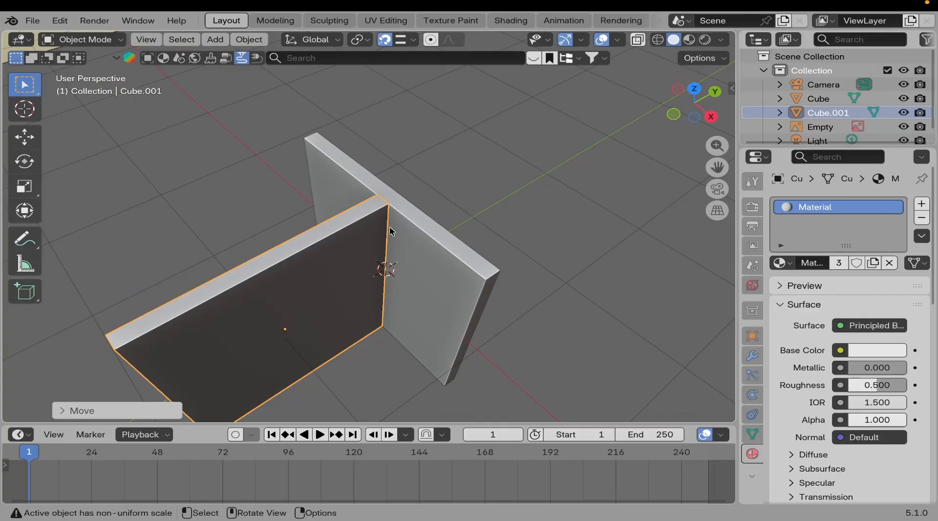
middle_click_drag(391, 231, 395, 252)
key("g")
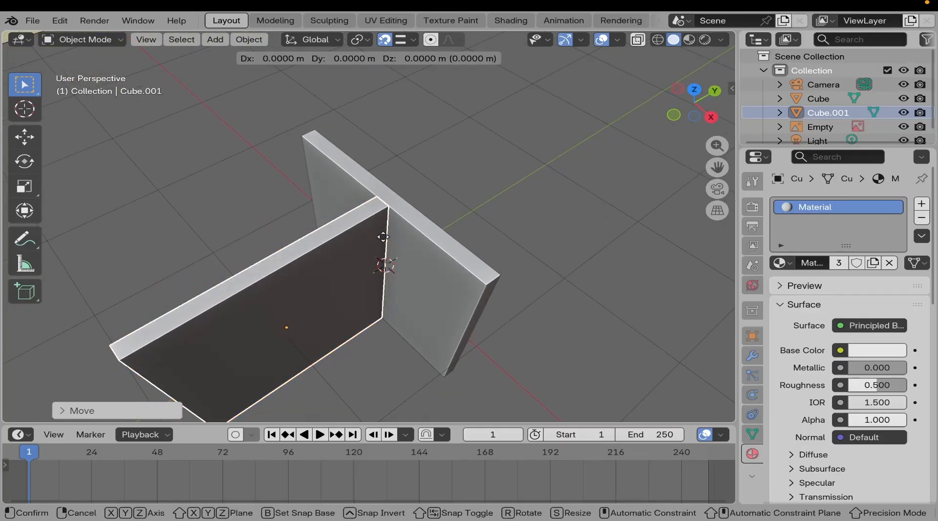
key("x")
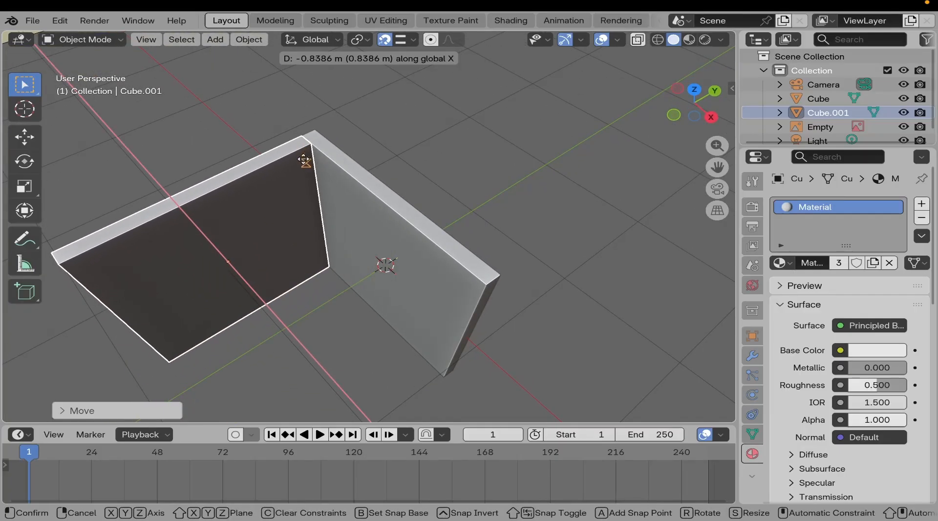
left_click(304, 170)
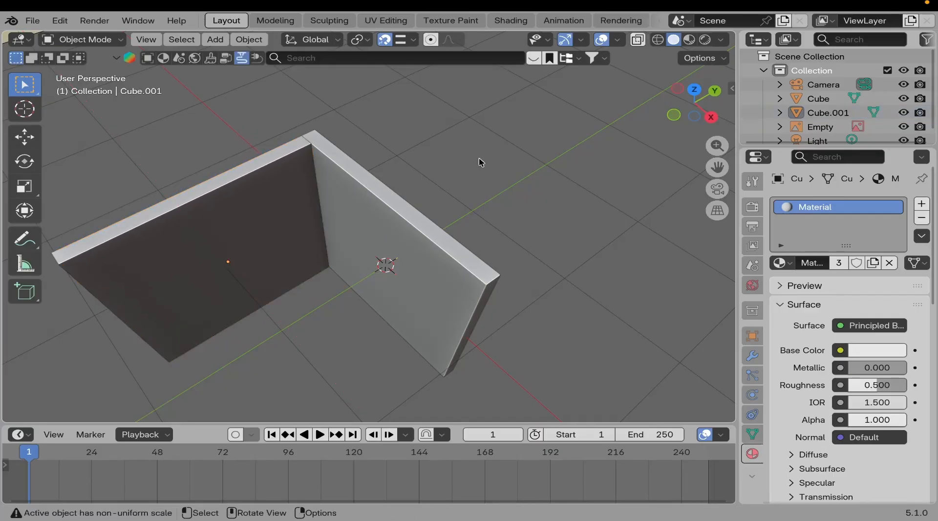
Select both walls and scale them to about 0.8 along the Z axis.
scroll(366, 257, "down", 3)
middle_click_drag(366, 257, 423, 184)
left_click(363, 227)
left_click(360, 234, "shift")
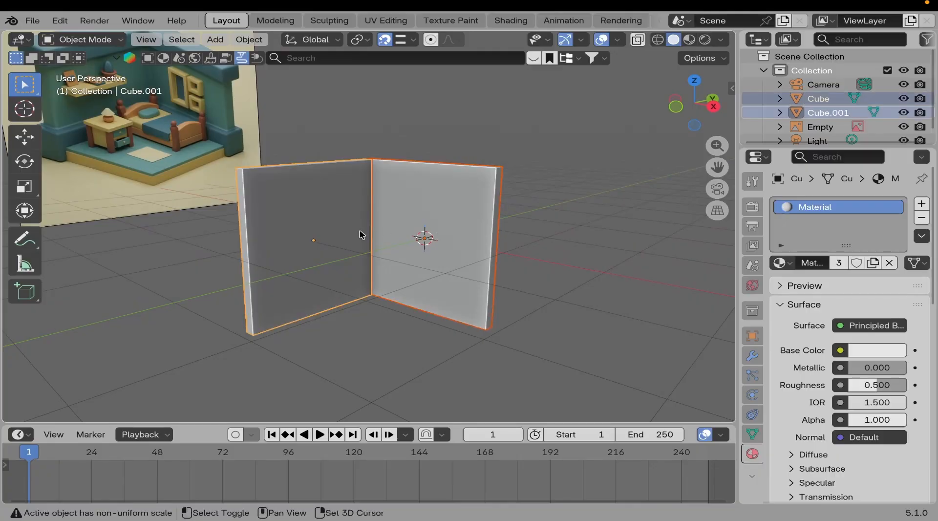
scroll(452, 244, "down", 2, "shift")
key("g")
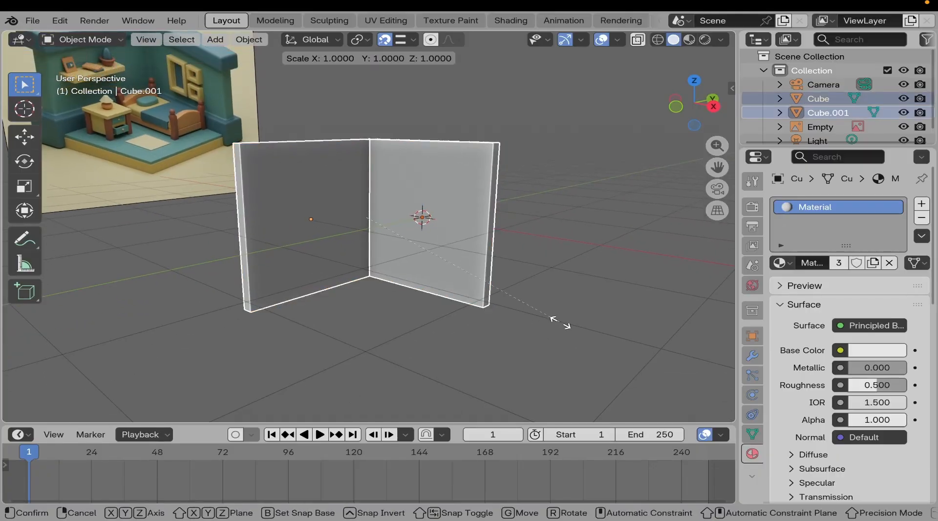
key("z")
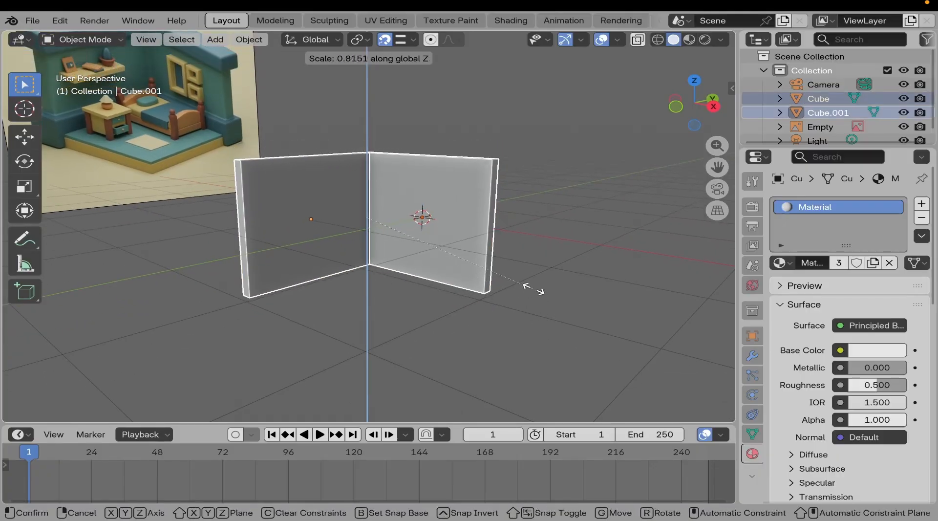
left_click(531, 284)
Reduce the height of both walls further by scaling them along the Z axis, then deselect them.
mouse_move(476, 304)
middle_mouse_down()
mouse_move(464, 251)
mouse_move(482, 299)
middle_mouse_up()
middle_click_drag(561, 280, 539, 302)
key("s")
key("z")
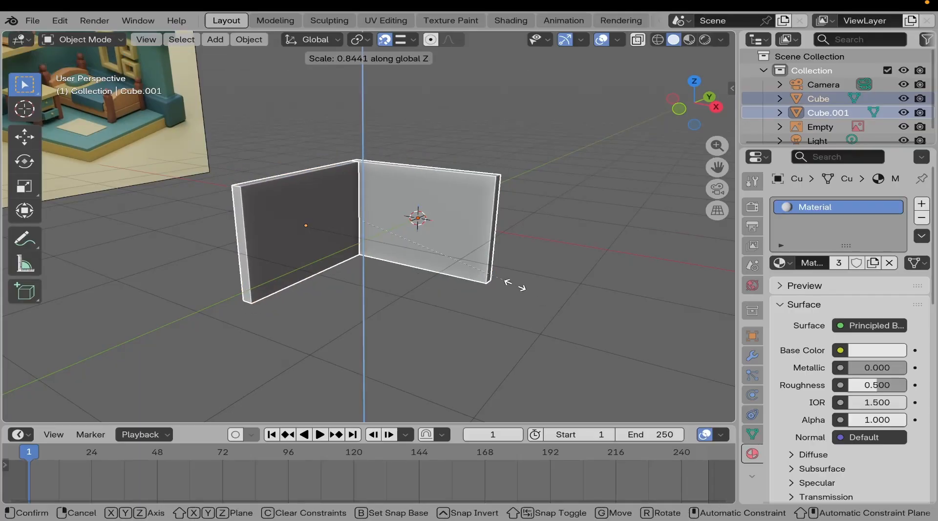
left_click(484, 293)
middle_click_drag(484, 293, 428, 235)
left_click(567, 271)
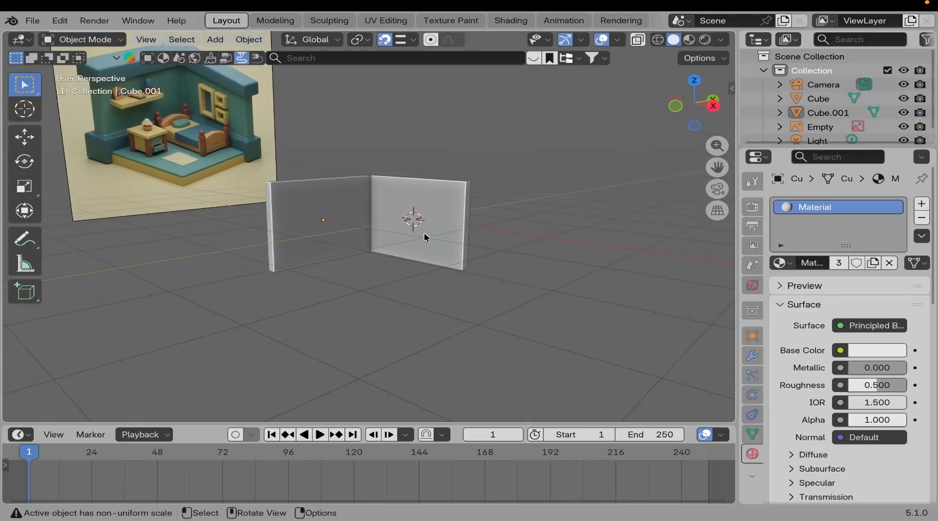
Select both walls and move them up along the Z axis so they stand on the ground grid.
left_click(429, 234)
left_click(338, 203, "shift")
key("g")
key("z")
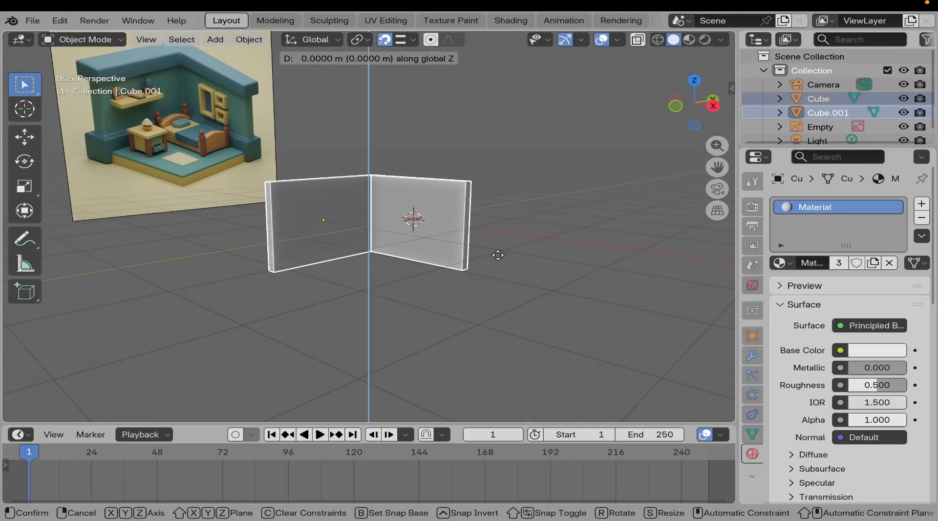
left_click(506, 223)
left_click(507, 220)
Select the left wall of the corner on its own.
middle_click_drag(506, 219, 439, 277)
left_click(451, 268)
scroll(451, 266, "up", 3)
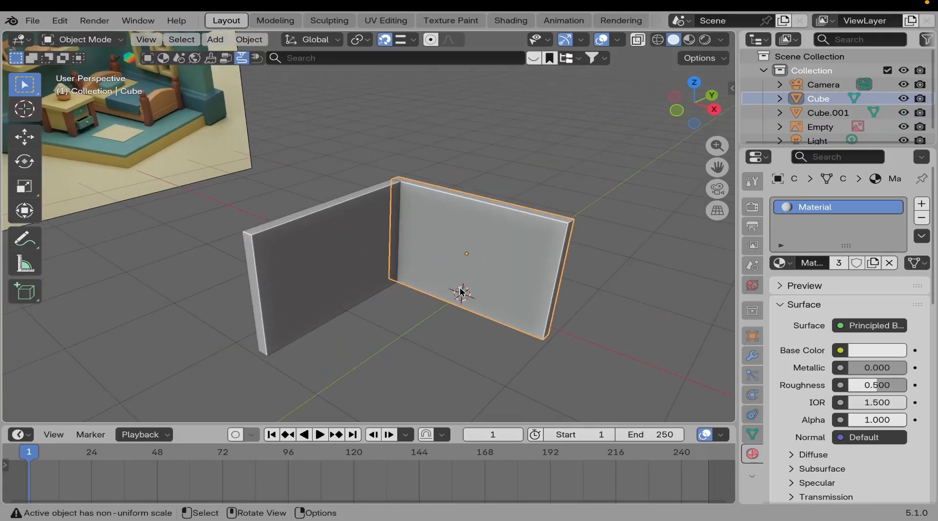
middle_click_drag(493, 293, 386, 262)
left_click(385, 261)
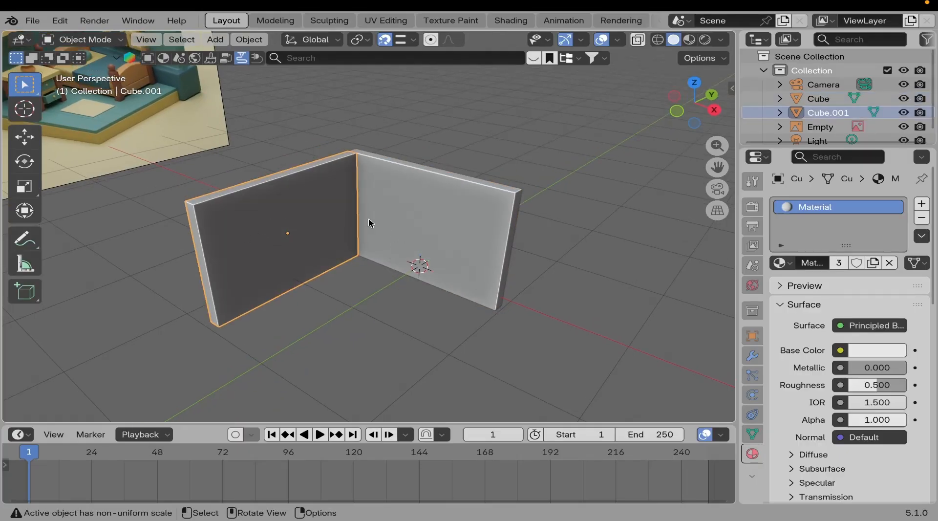
Try duplicating the left wall in place and rotating the copy 90° about the Y axis, then discard the copy.
key("shift+d")
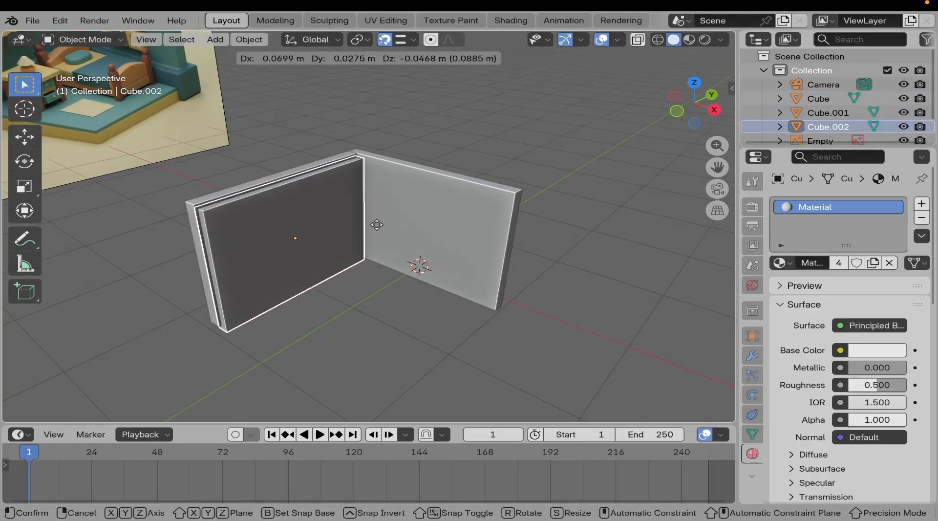
right_click(378, 226)
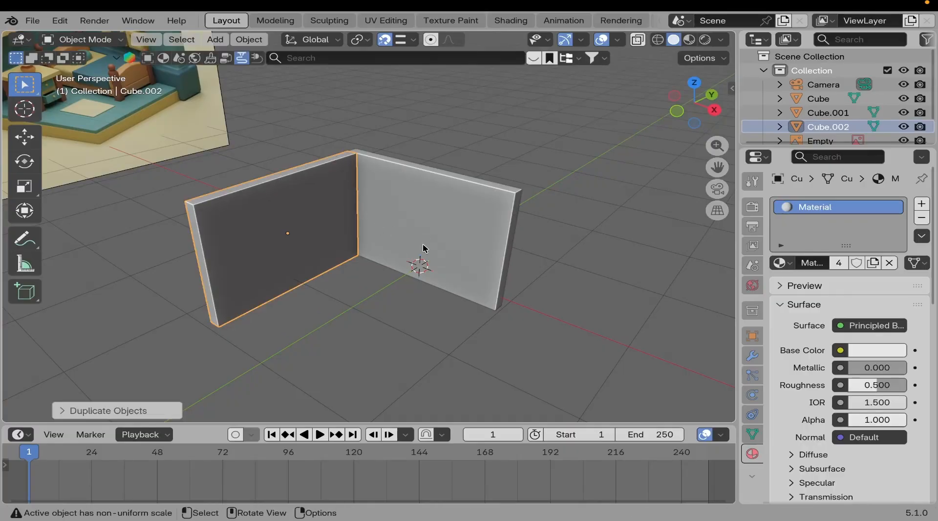
type("ry90")
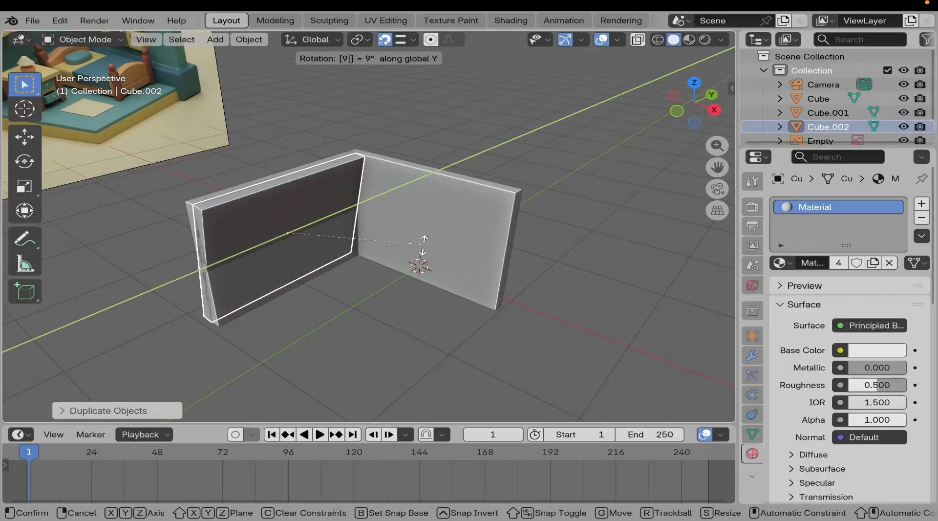
key("Return")
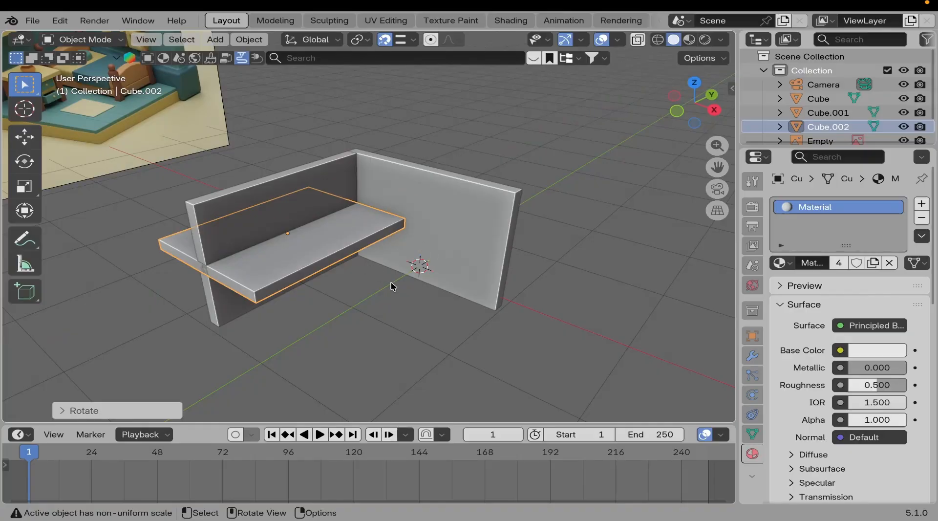
key("x")
left_click(340, 267)
key("ctrl+z")
key("ctrl+z")
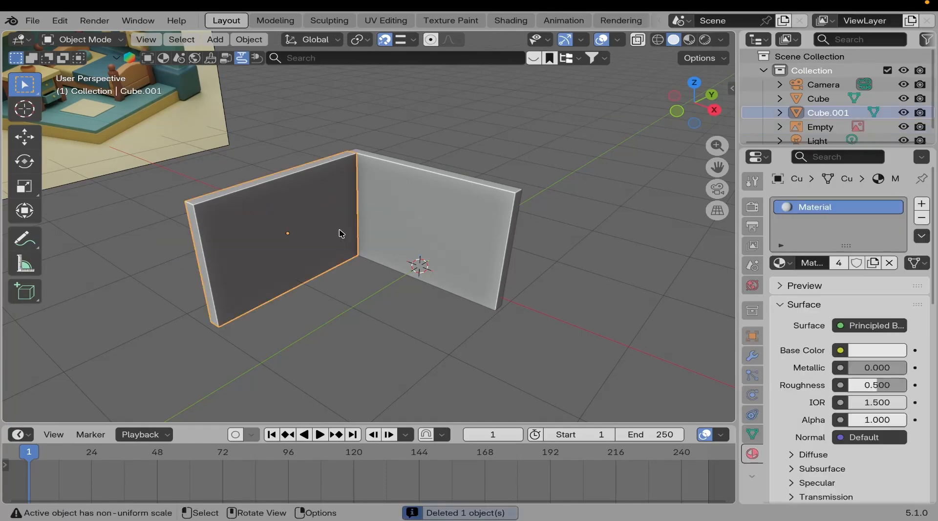
Duplicate the left wall in place and rotate the copy 90° about the Y axis to form a floor slab.
key("g")
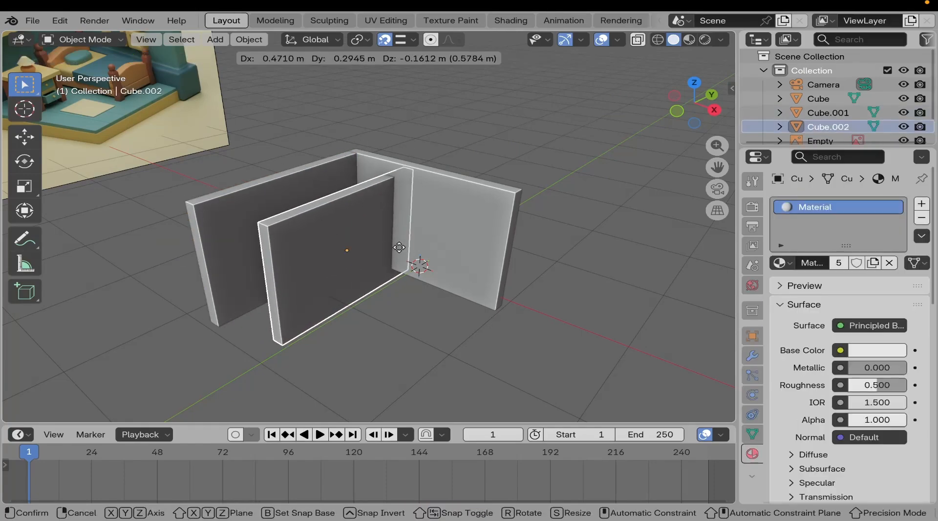
key("Escape")
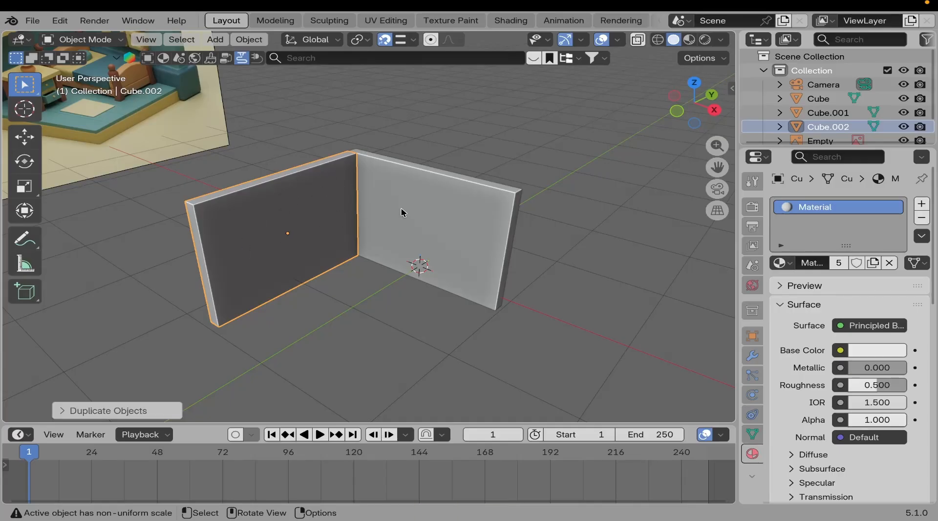
key("r")
key("y")
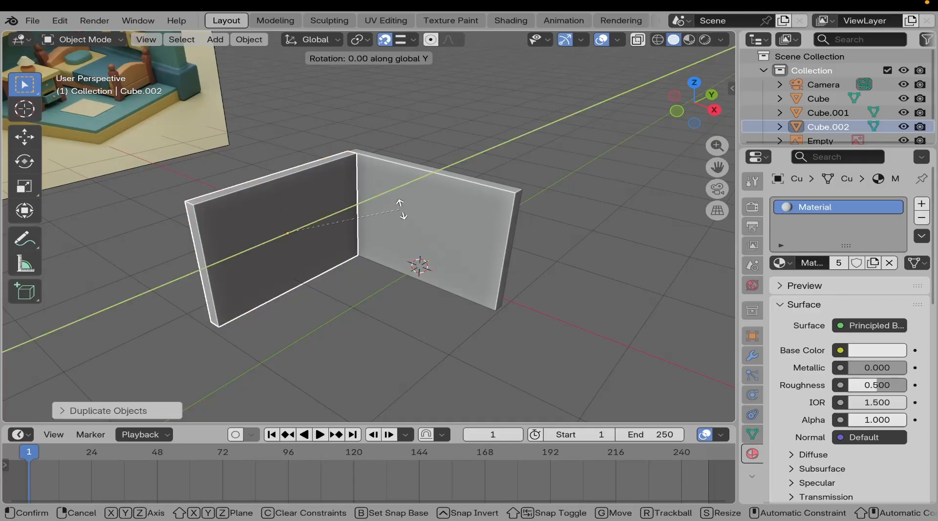
type("90")
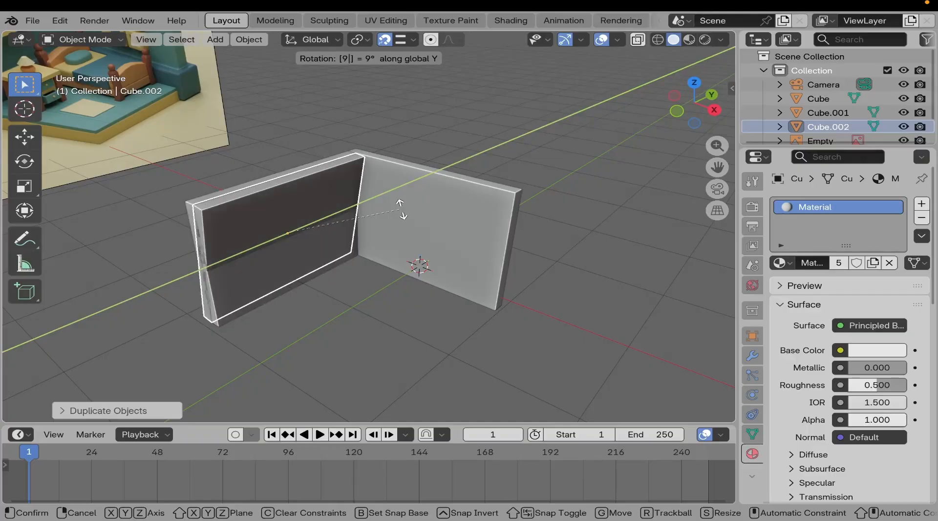
key("Return")
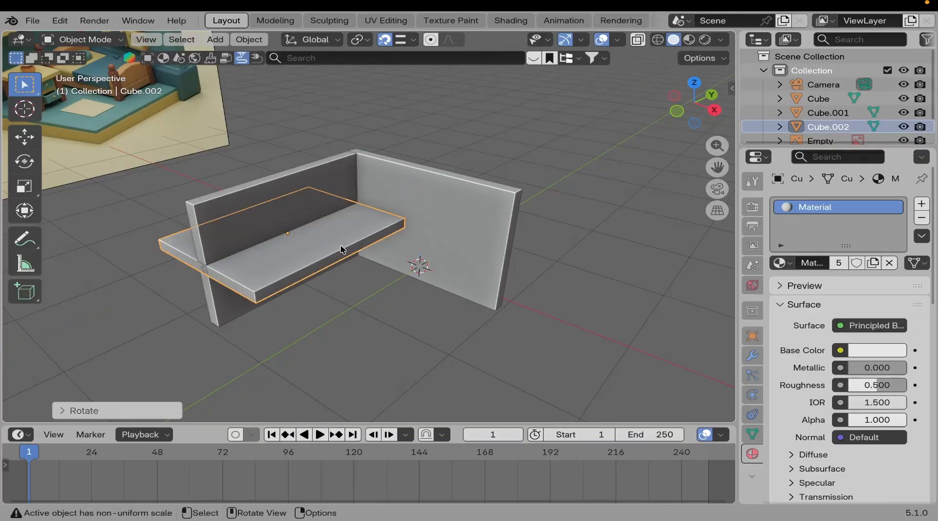
Move the floor slab down along the Z axis to the base of the walls.
middle_click_drag(340, 249, 398, 251)
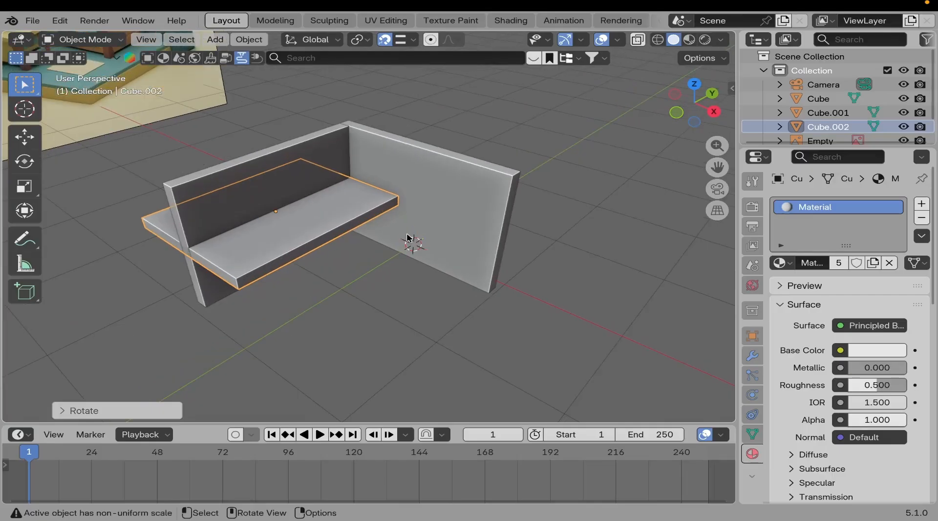
key("g")
key("z")
left_click(425, 264)
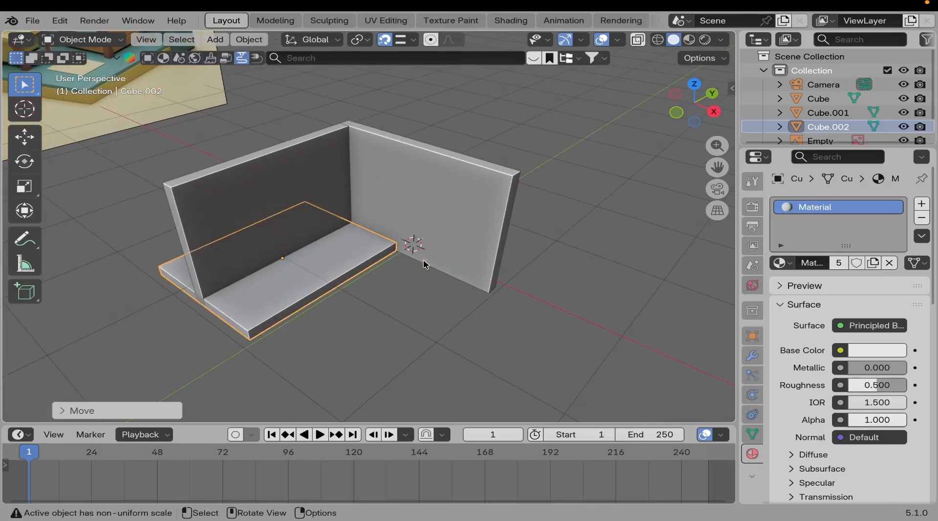
Move the floor slab along the X and Y axes so it fits into the corner between both walls.
key("g")
key("x")
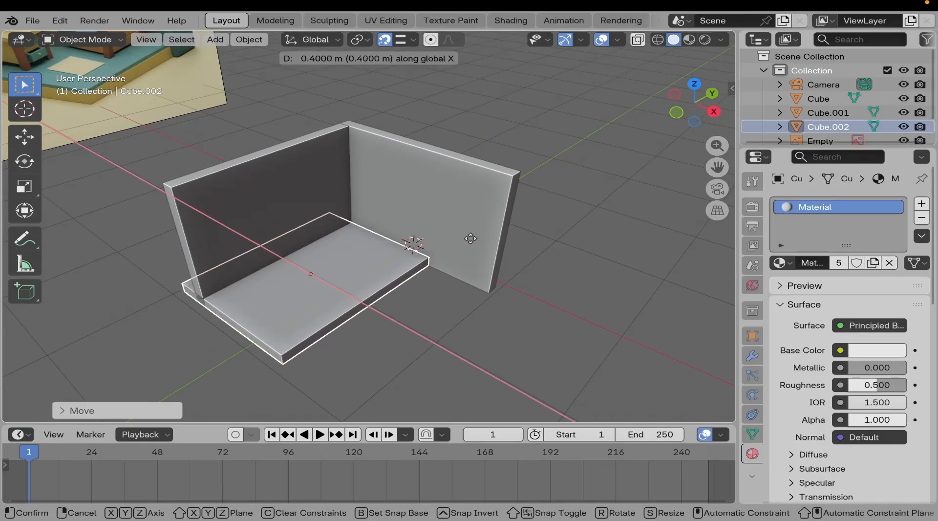
left_click(497, 219)
middle_click_drag(497, 219, 508, 264)
key("g")
key("y")
left_click(302, 236)
Deselect the floor and examine the walls, floor and furniture in the bedroom reference image.
middle_click_drag(441, 268, 295, 274)
scroll(339, 296, "down", 5)
left_click(254, 261)
middle_click_drag(242, 252, 294, 328, "shift")
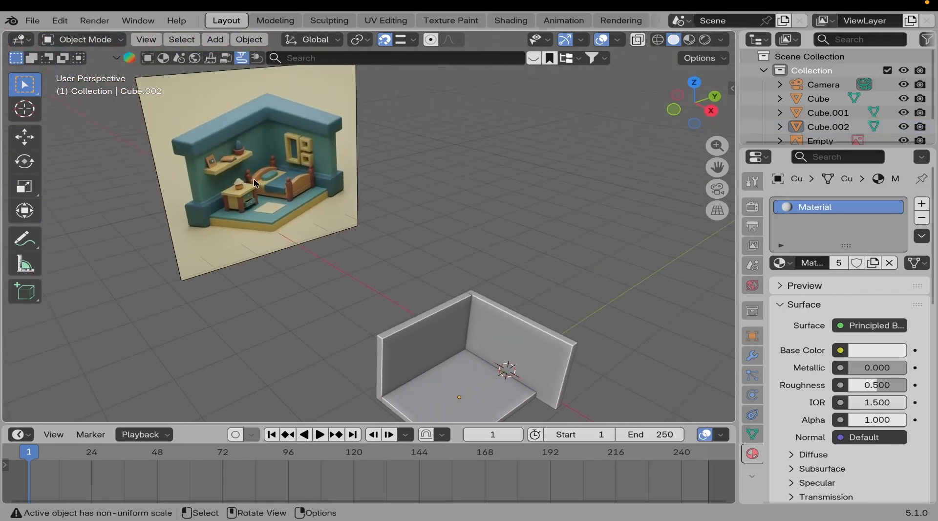
scroll(254, 177, "up", 6)
middle_click_drag(254, 178, 382, 238, "shift")
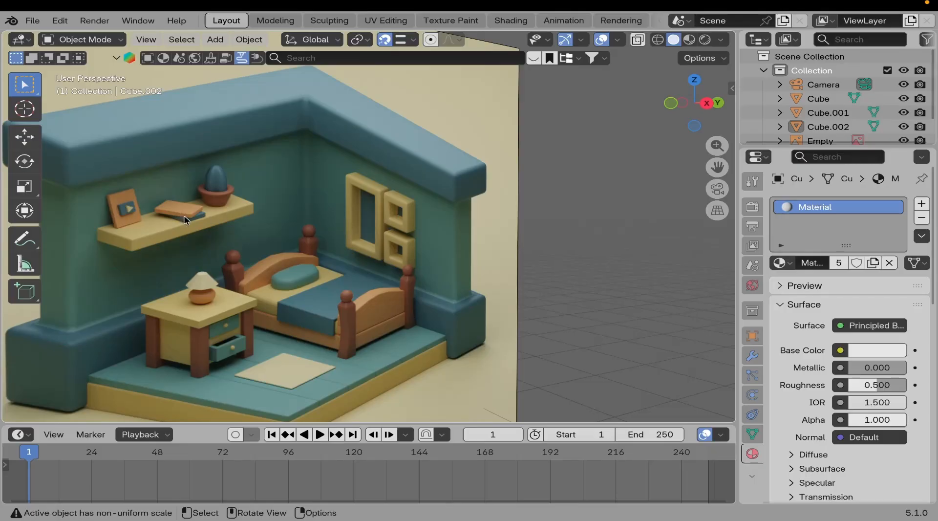
scroll(313, 293, "down", 9)
middle_click_drag(421, 337, 322, 198, "shift")
Select the right wall and switch it to Edit Mode.
scroll(452, 344, "up", 3)
scroll(410, 292, "up", 2)
middle_click_drag(410, 292, 405, 232)
scroll(381, 280, "up", 2)
left_click(404, 235)
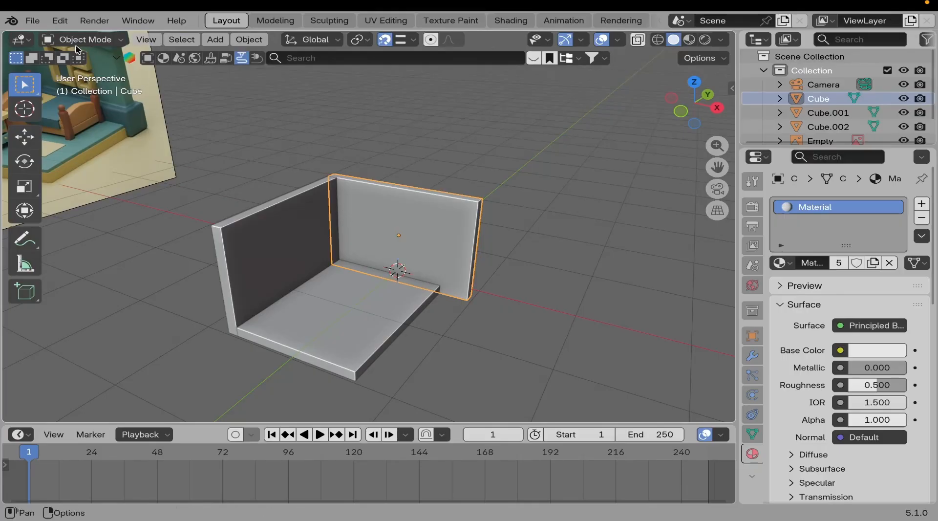
left_click(106, 40)
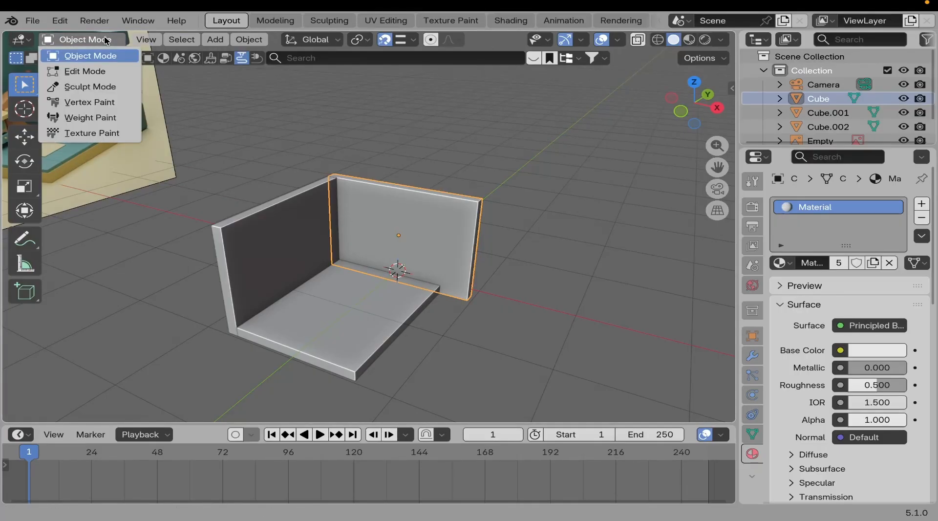
left_click(104, 72)
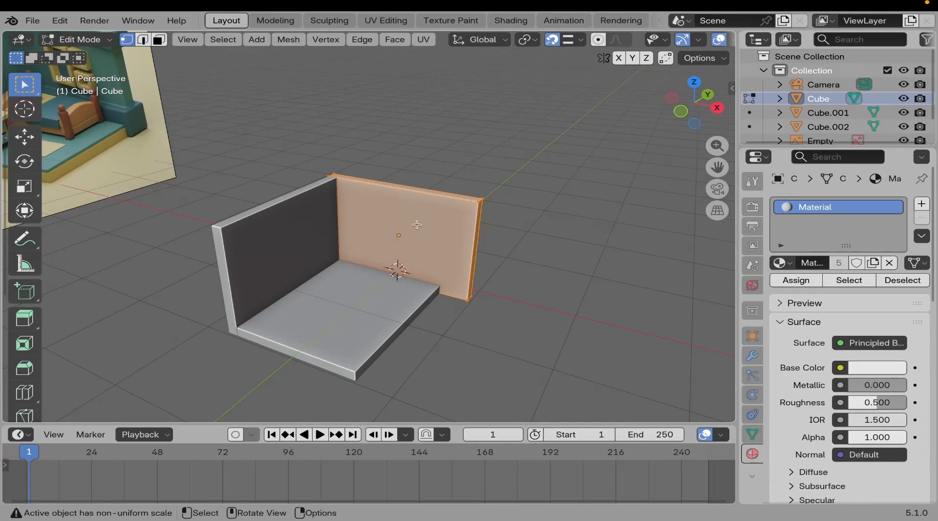
Switch to face selection and select the right wall's large inner face.
middle_click_drag(462, 201, 432, 222)
scroll(505, 226, "up", 3)
middle_click_drag(505, 226, 421, 257, "shift")
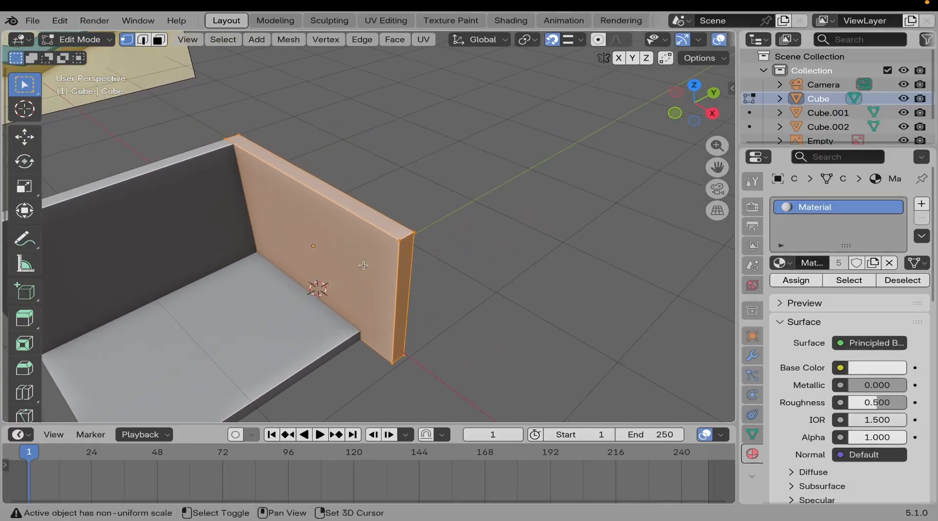
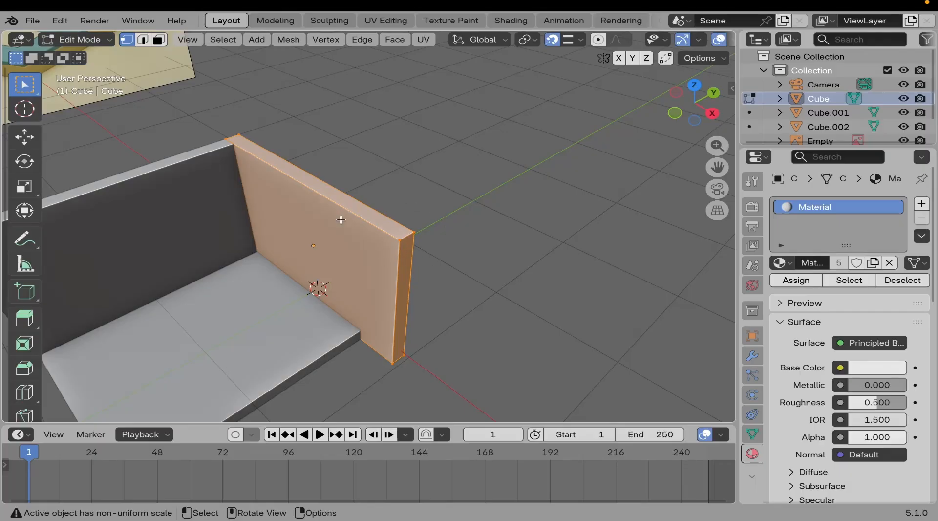
left_click_drag(361, 213, 375, 255)
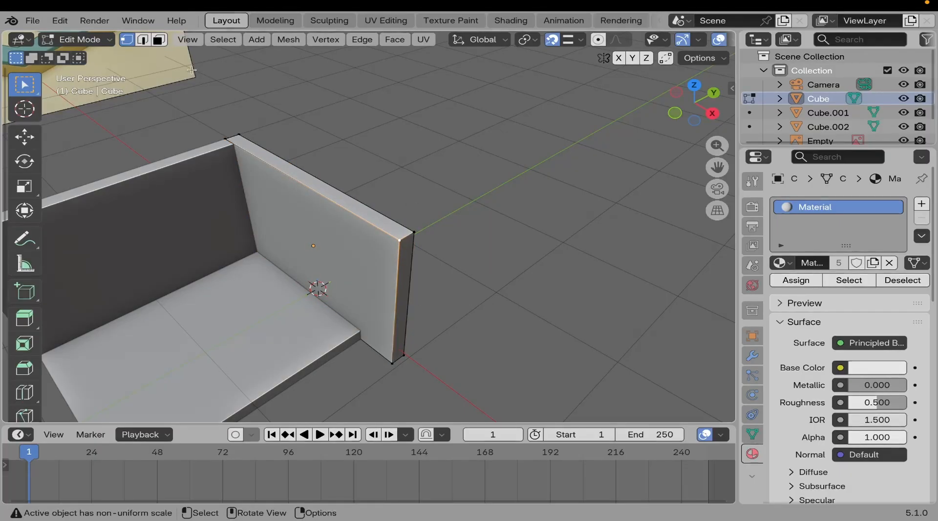
left_click(158, 40)
left_click(361, 254)
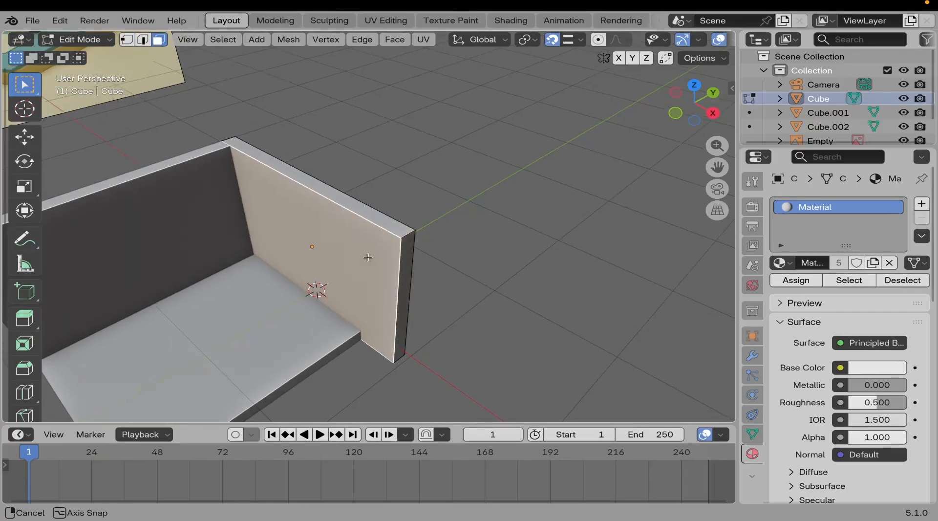
middle_click_drag(362, 254, 376, 274)
Return to Object Mode, then select the floor and the left wall one after the other.
key("Tab")
left_click(300, 321)
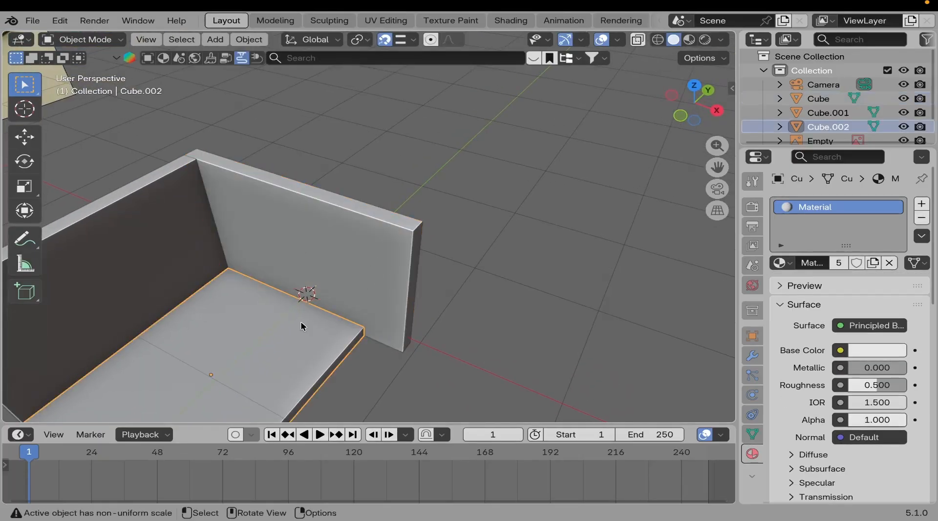
middle_click_drag(300, 321, 301, 267)
left_click(274, 230)
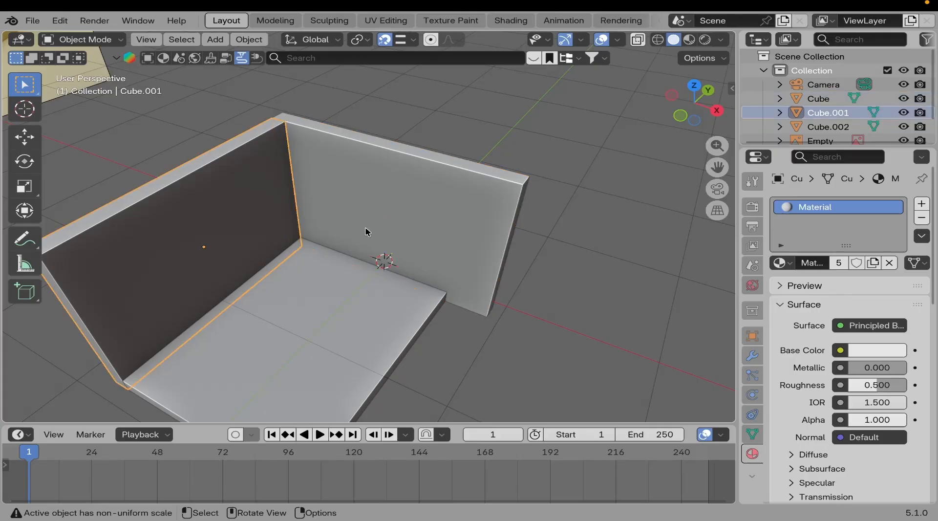
middle_click_drag(315, 171, 400, 262)
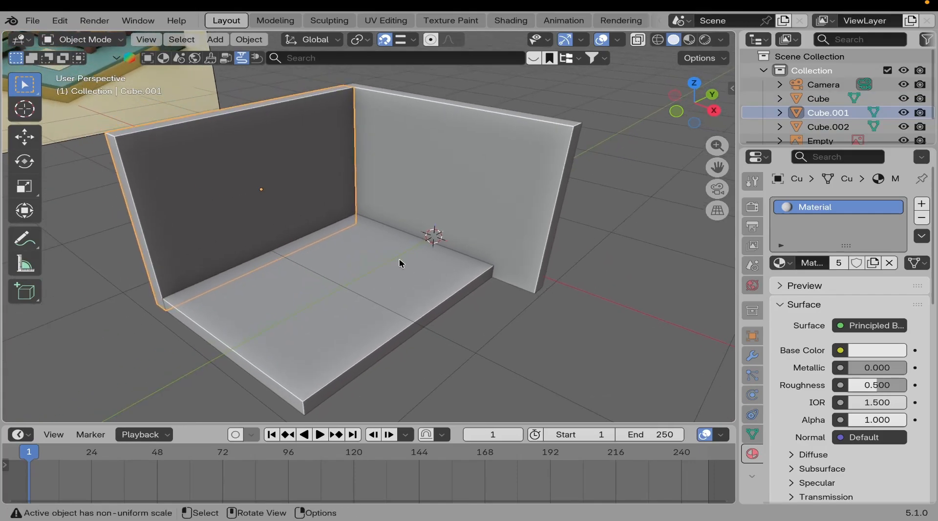
Select the floor slab and switch it to Edit Mode.
left_click(394, 288)
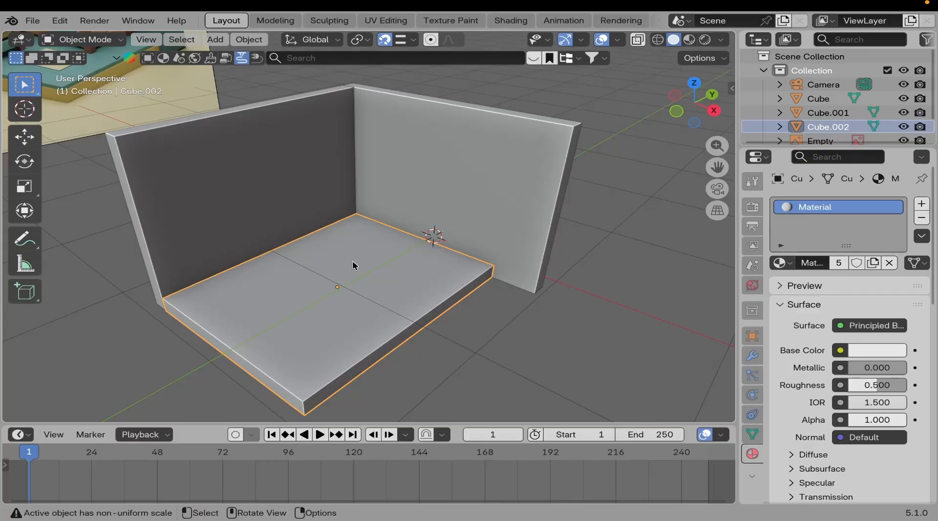
key("Tab")
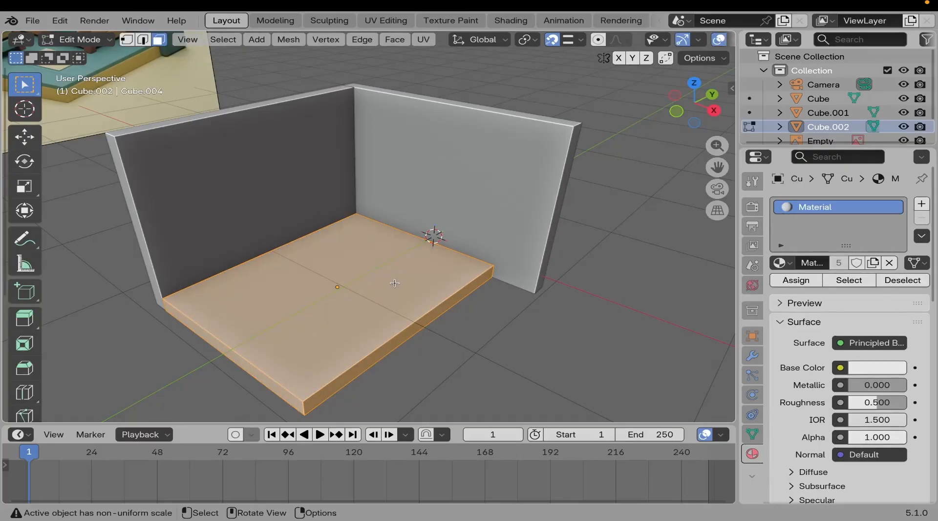
key("Tab")
left_click(73, 40)
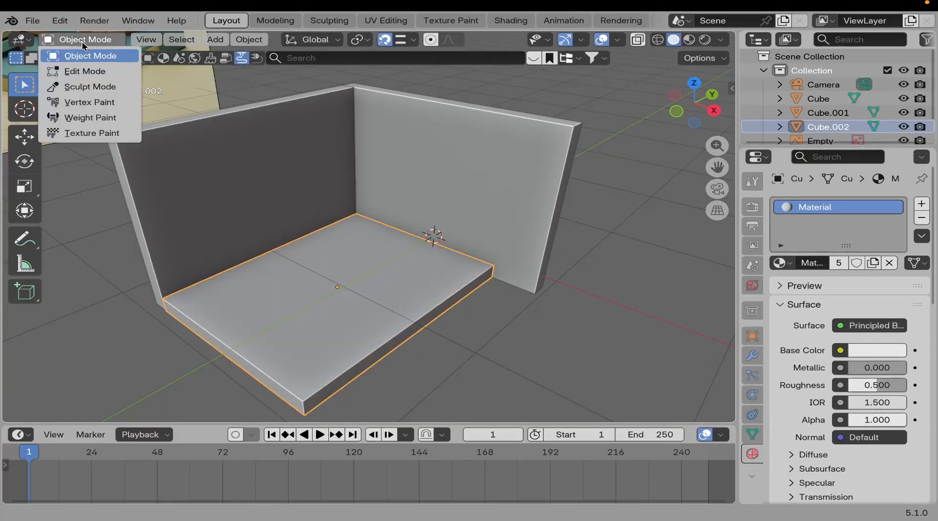
left_click(80, 71)
Clear the floor's face selection, box-select its top and side faces, and deselect everything again.
middle_click_drag(459, 290, 454, 287)
middle_click_drag(236, 282, 256, 259, "shift")
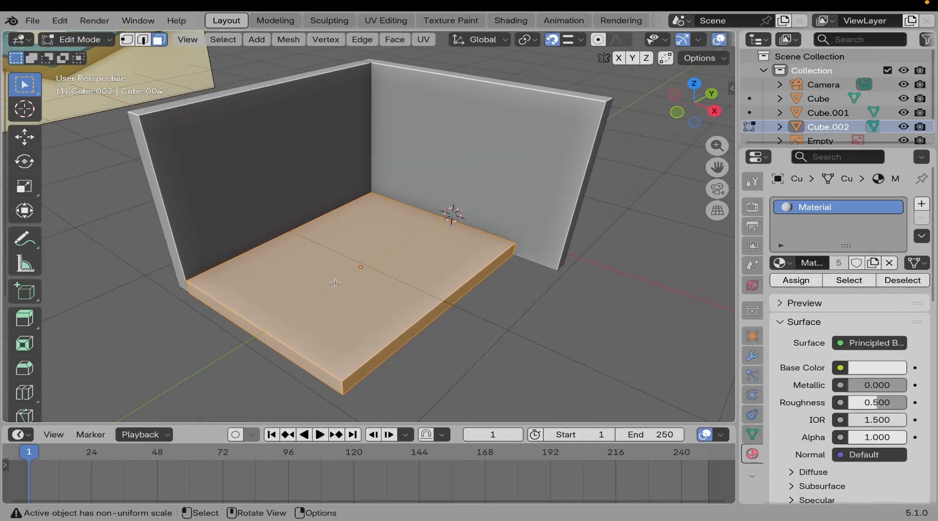
key("alt+a")
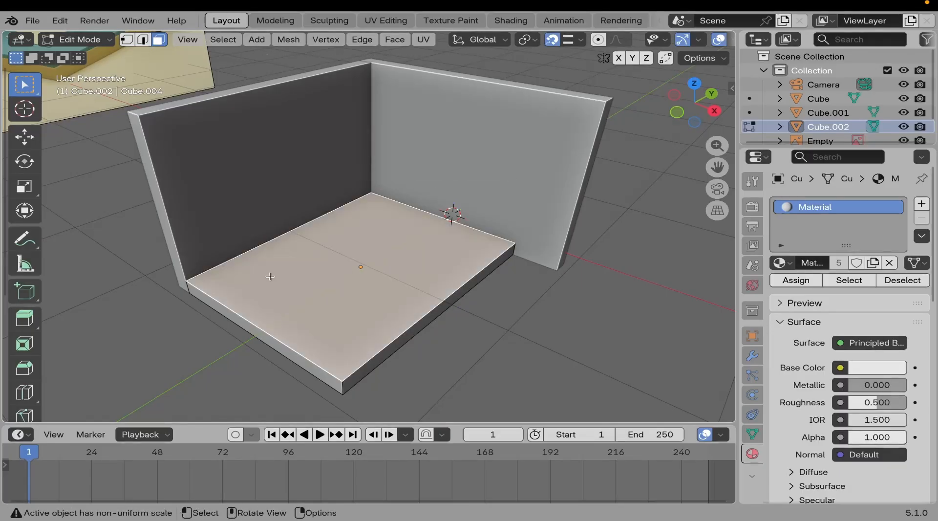
left_click_drag(139, 267, 514, 341)
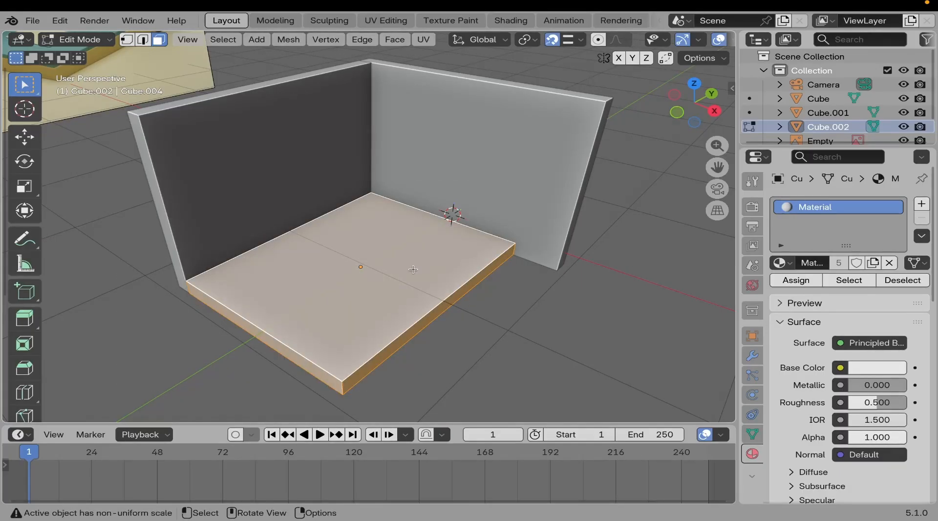
key("alt+a")
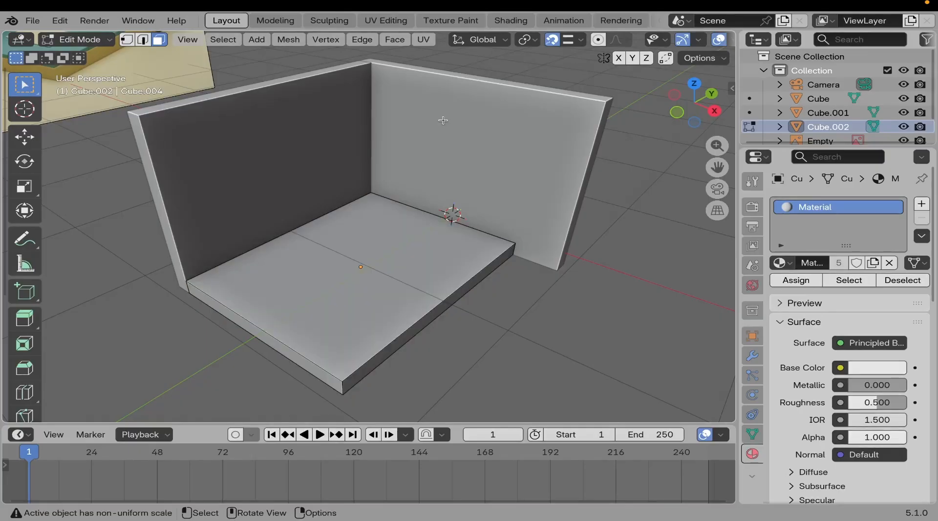
middle_click_drag(443, 120, 375, 158, "ctrl")
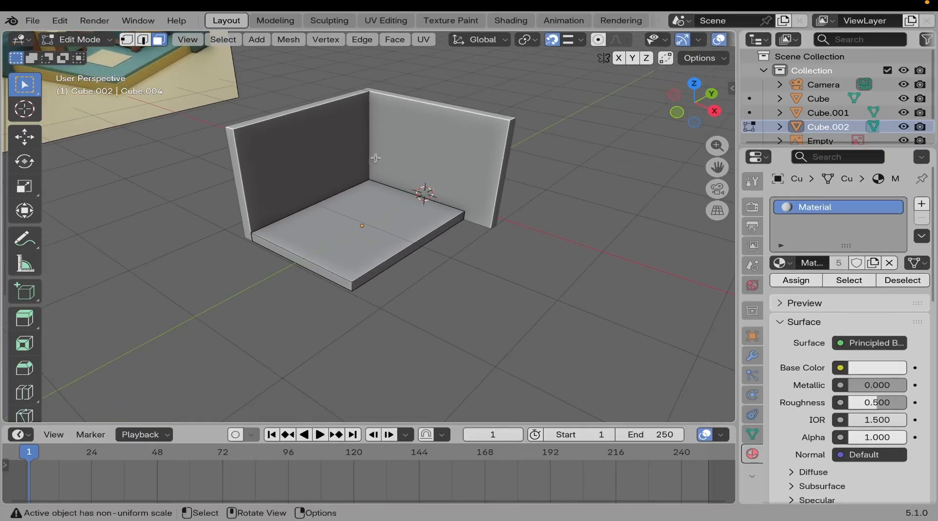
Select the floor slab's long outer side face, and select its top face instead.
middle_click_drag(406, 191, 394, 260, "ctrl")
scroll(384, 253, "up", 1)
left_click(394, 259)
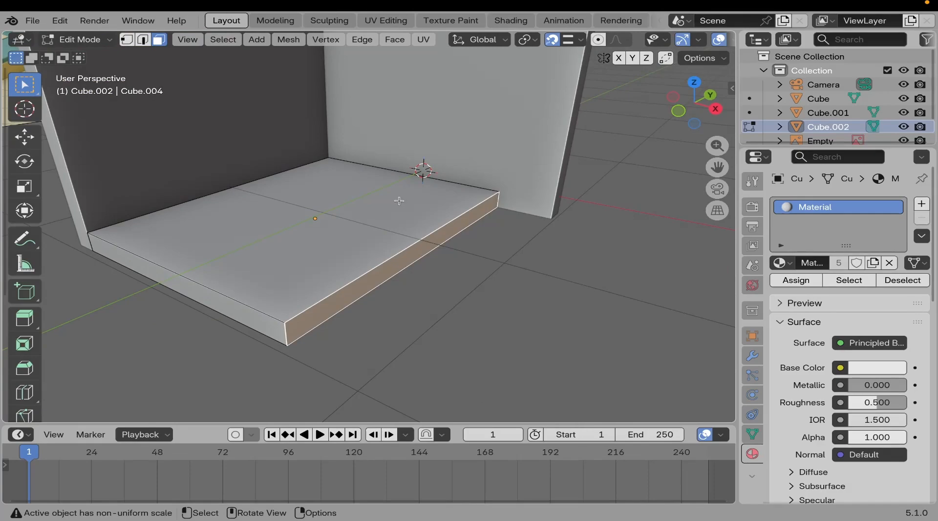
left_click(330, 260)
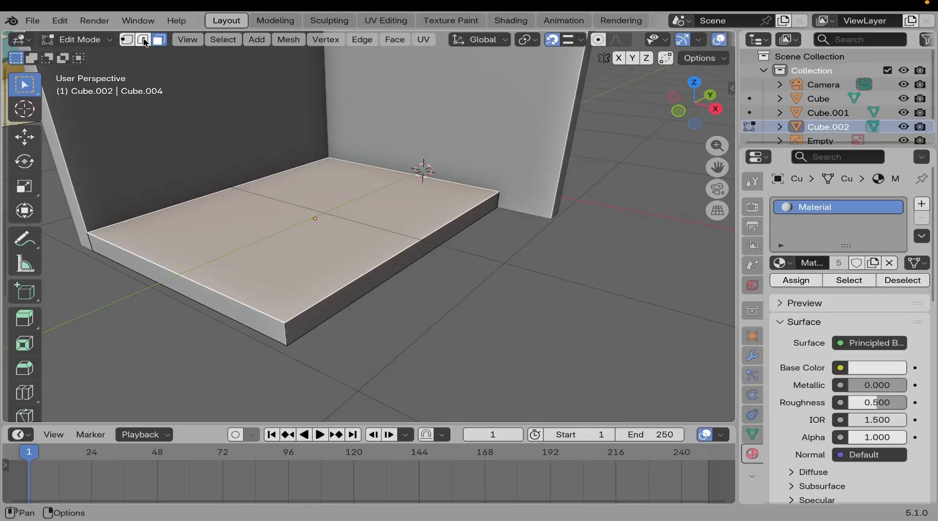
Switch to vertex selection and select the top vertex at the floor slab's front corner.
left_click(128, 40)
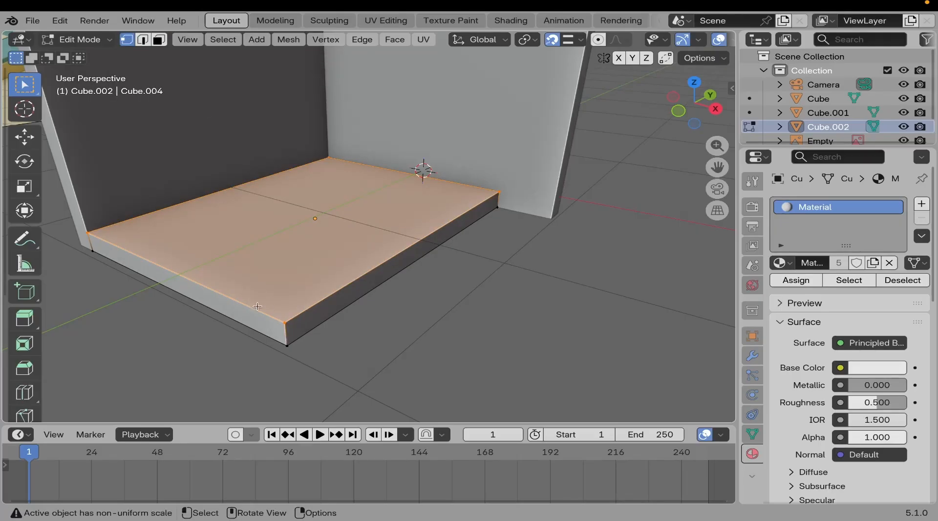
left_click(293, 322)
scroll(294, 321, "up", 3)
middle_click_drag(293, 322, 345, 272)
left_click_drag(279, 300, 342, 322)
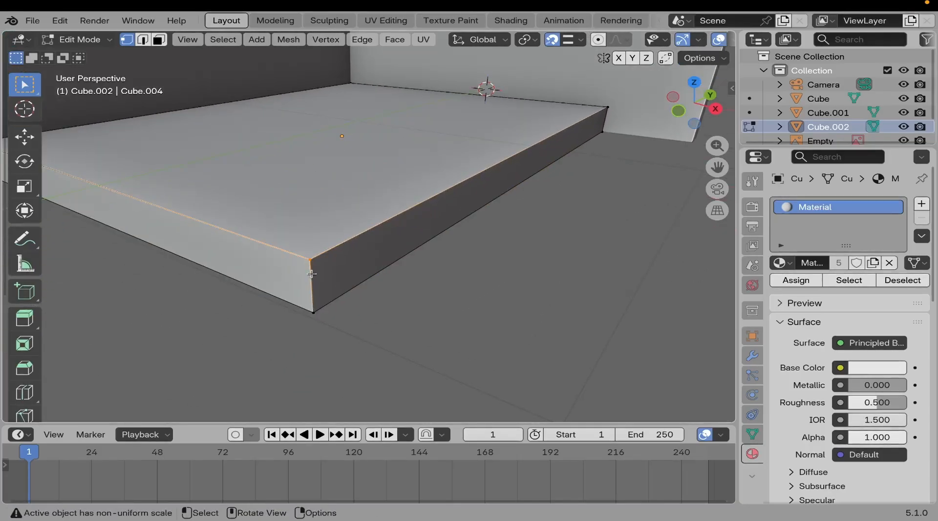
Switch to edge selection and pick individual edges around the floor's front corner, ending with the front-left top edge.
left_click(143, 39)
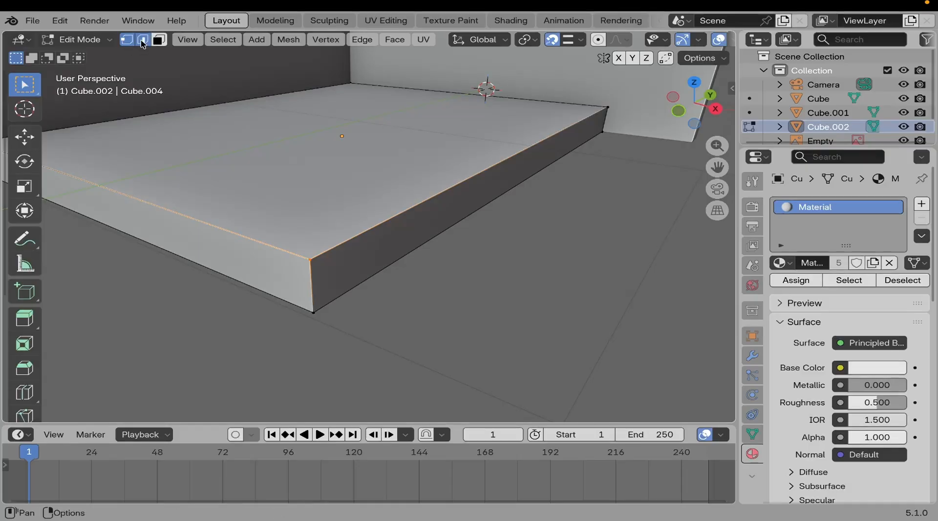
left_click(352, 234)
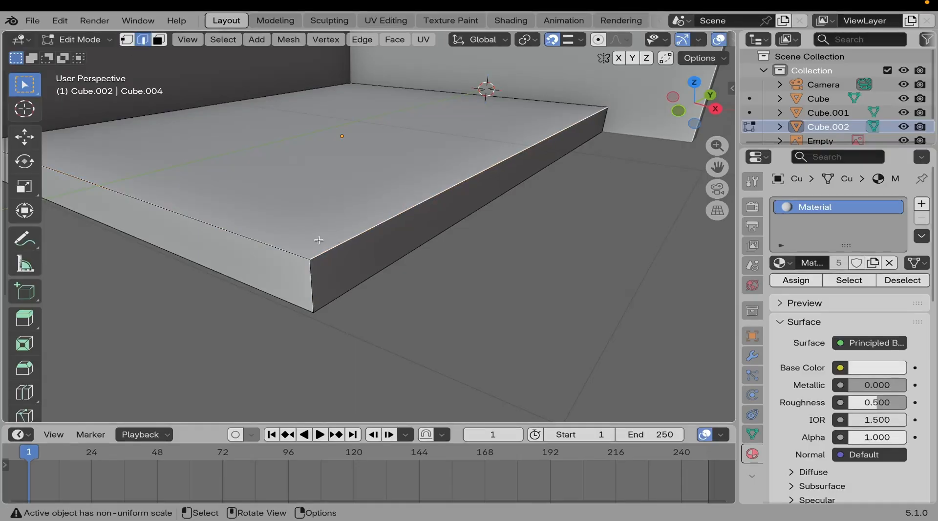
left_click(276, 244)
left_click(289, 289)
left_click(314, 288)
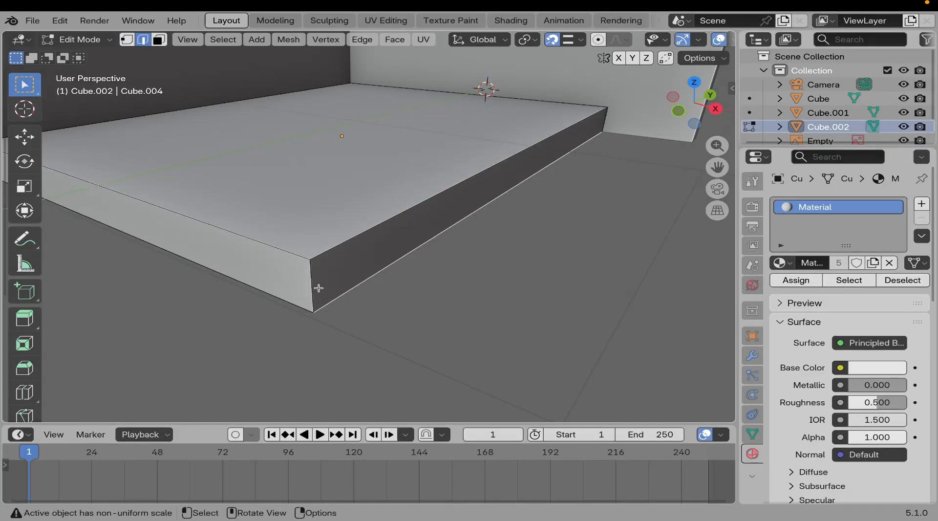
left_click(279, 250)
middle_click_drag(239, 226, 226, 237)
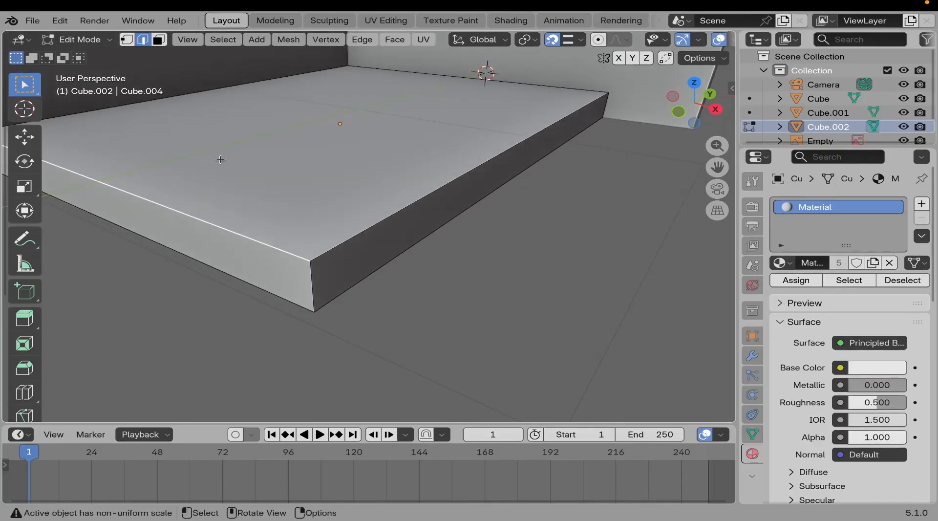
Switch to face selection and select the floor's top face followed by its long outer side face.
left_click(160, 41)
left_click(275, 243)
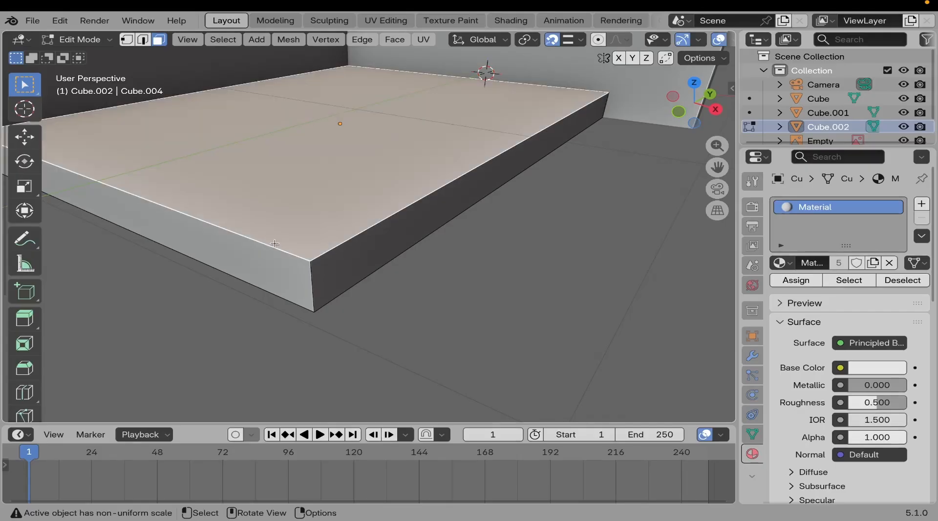
middle_click_drag(341, 257, 320, 257)
scroll(308, 257, "up", 3)
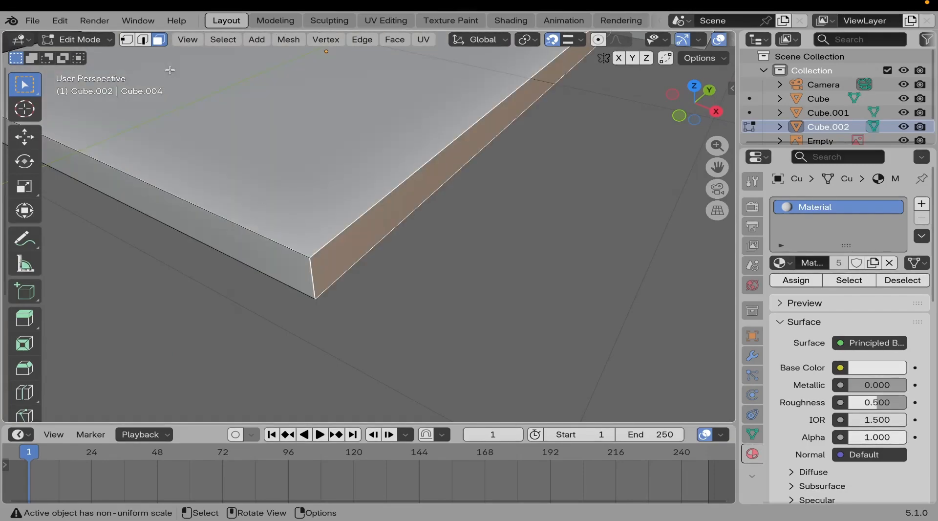
Switch to vertex selection and box-select the vertices at the floor's front corner.
left_click(126, 39)
scroll(383, 241, "down", 4)
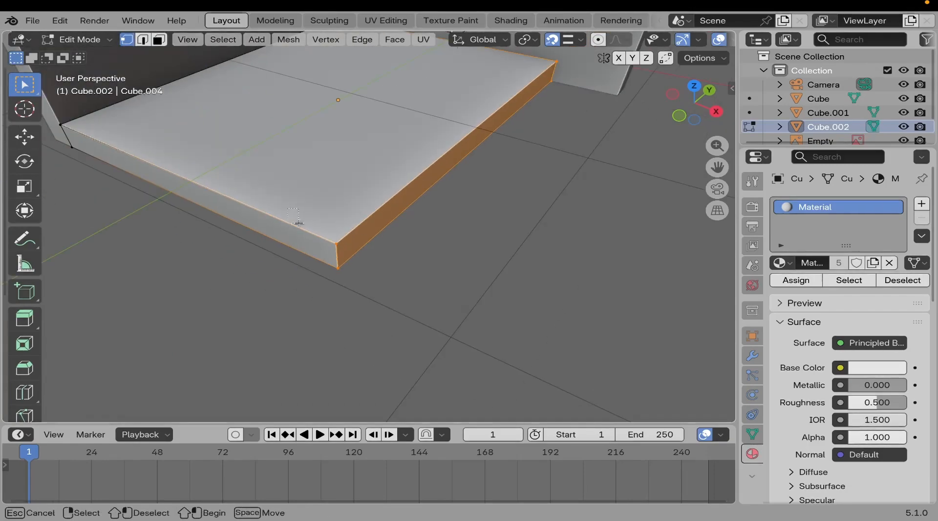
middle_click_drag(352, 293, 333, 227)
left_click_drag(270, 184, 447, 296)
middle_click_drag(404, 221, 354, 203)
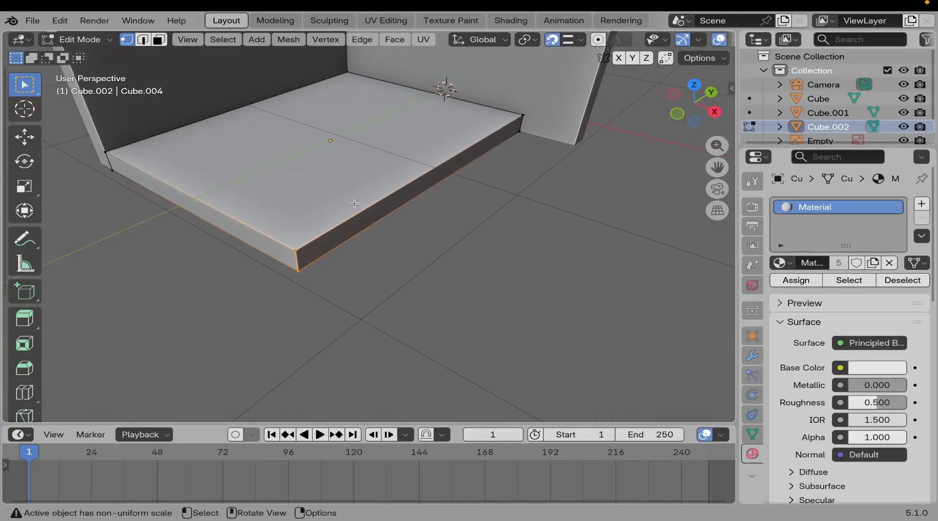
Move the floor's outer side face along X until it meets the right wall's end, and return to Object Mode.
left_click(157, 40)
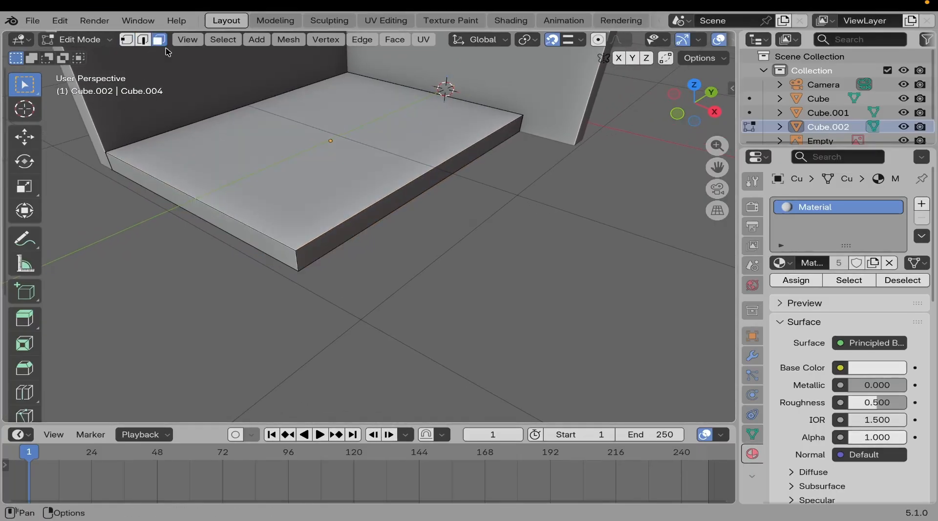
middle_click_drag(312, 195, 381, 172)
left_click(324, 181)
key("g")
key("x")
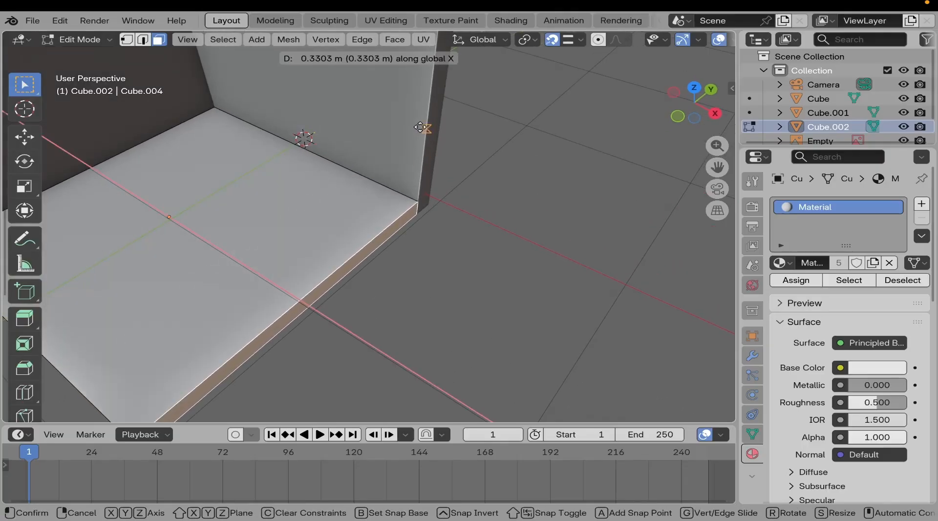
left_click(423, 144)
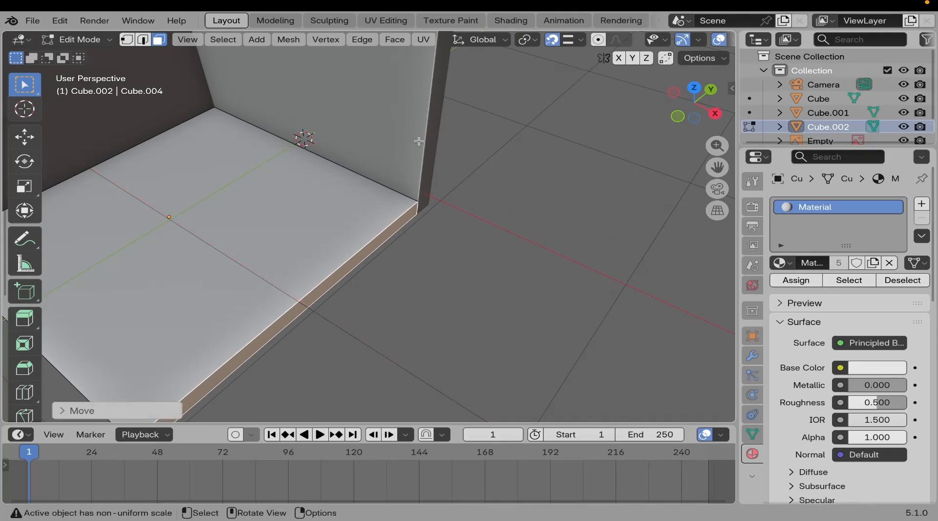
scroll(310, 152, "down", 3)
middle_click_drag(251, 217, 366, 230)
key("Tab")
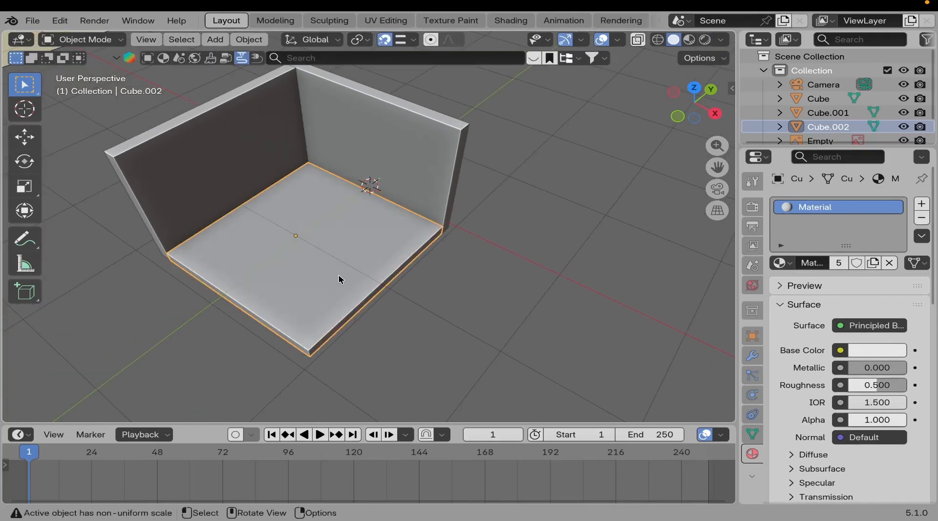
Duplicate the right wall and move the copy along Y slightly into the room in front of the original.
middle_click_drag(341, 274, 312, 236)
left_click(479, 222)
scroll(478, 223, "down", 4)
scroll(440, 297, "up", 2)
scroll(323, 251, "up", 1)
left_click(361, 278)
scroll(361, 278, "up", 2)
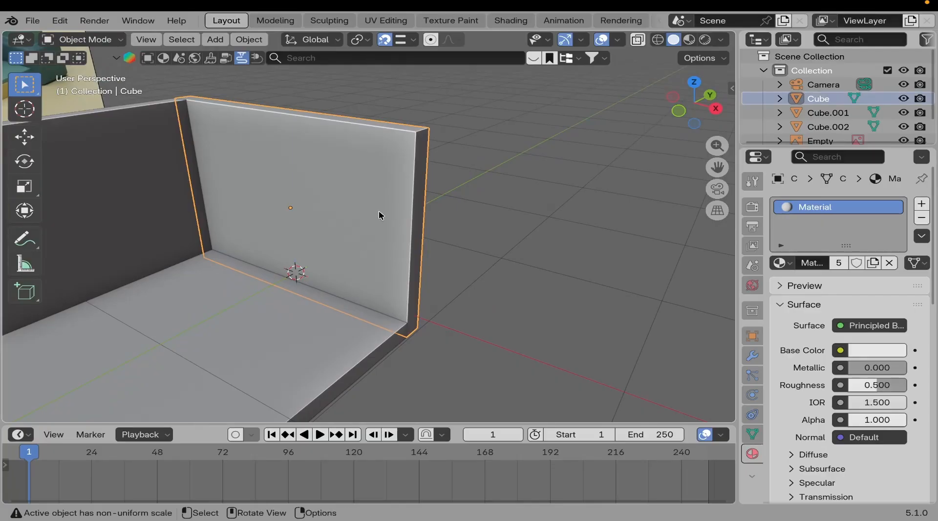
key("shift+d")
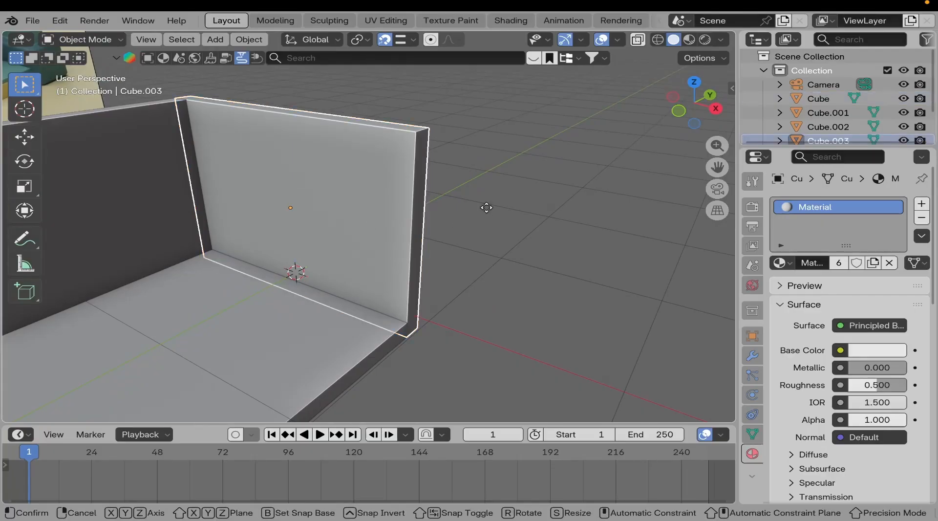
key("z")
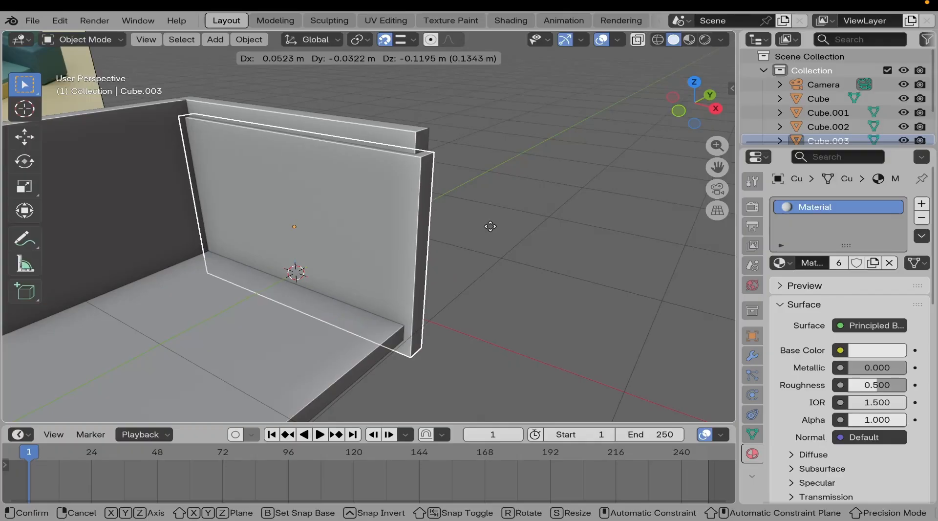
left_click(491, 225)
key("g")
key("x")
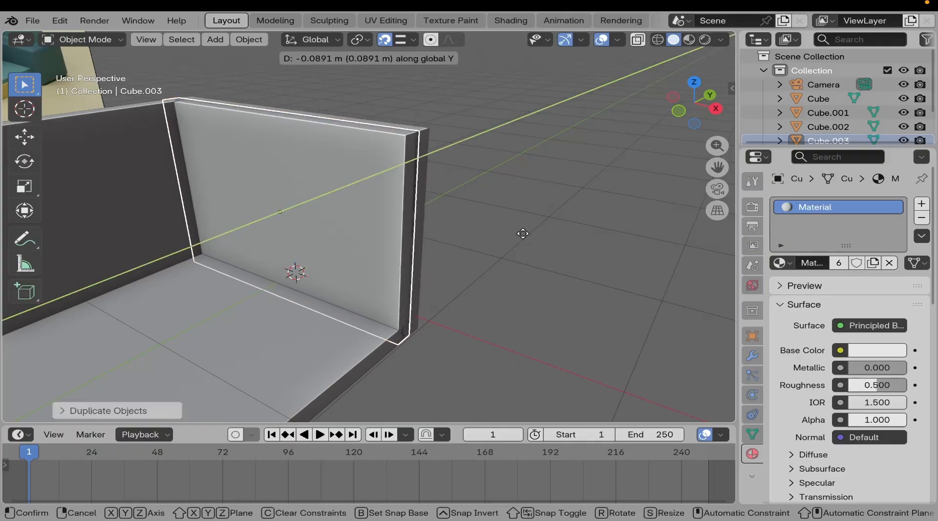
left_click(441, 222)
middle_click_drag(441, 223, 384, 235)
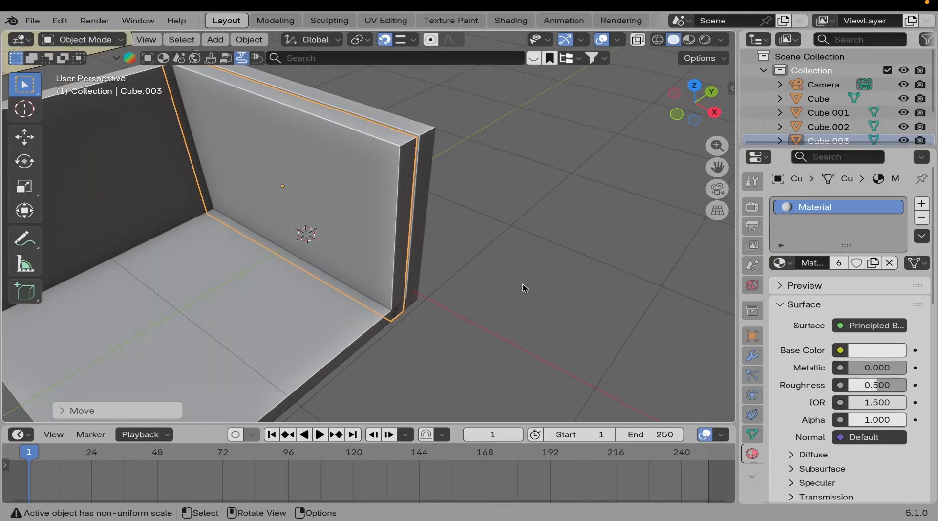
Shrink the duplicated wall into a small panel by scaling it down along X, to about 0.45 along Y and 0.48 along Z.
key("s")
key("x")
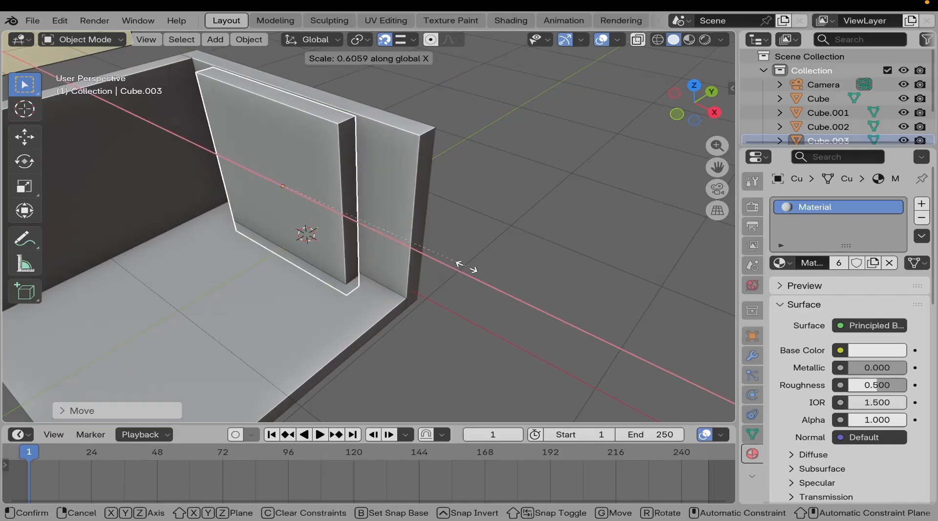
left_click(403, 232)
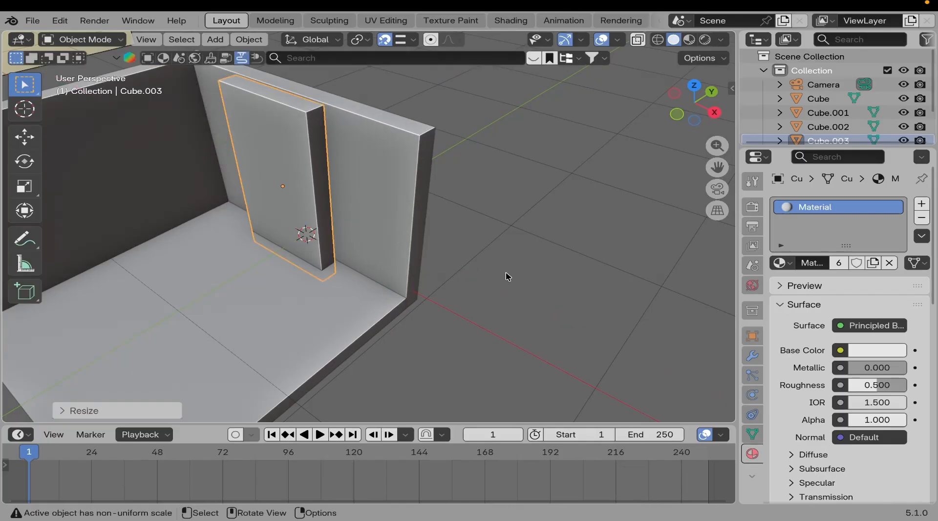
key("s")
key("y")
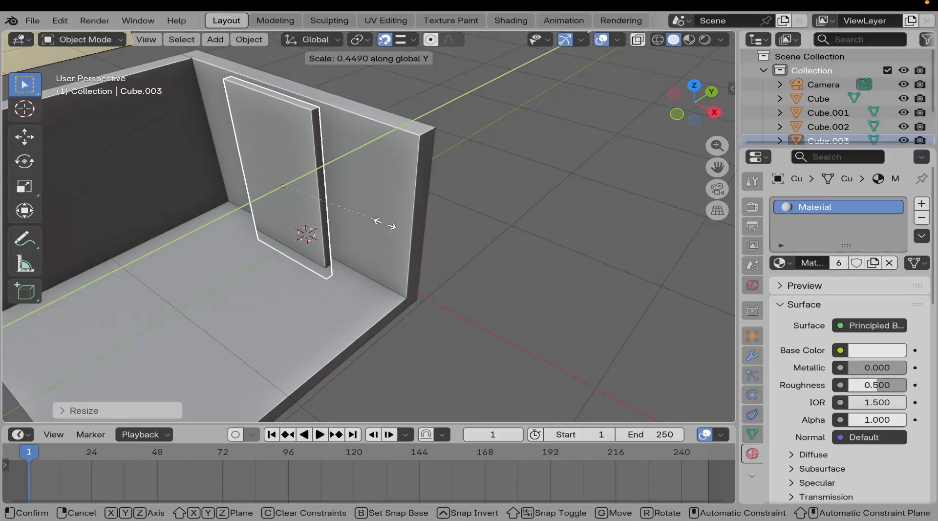
left_click(385, 225)
scroll(384, 225, "left", 3, "shift")
key("s")
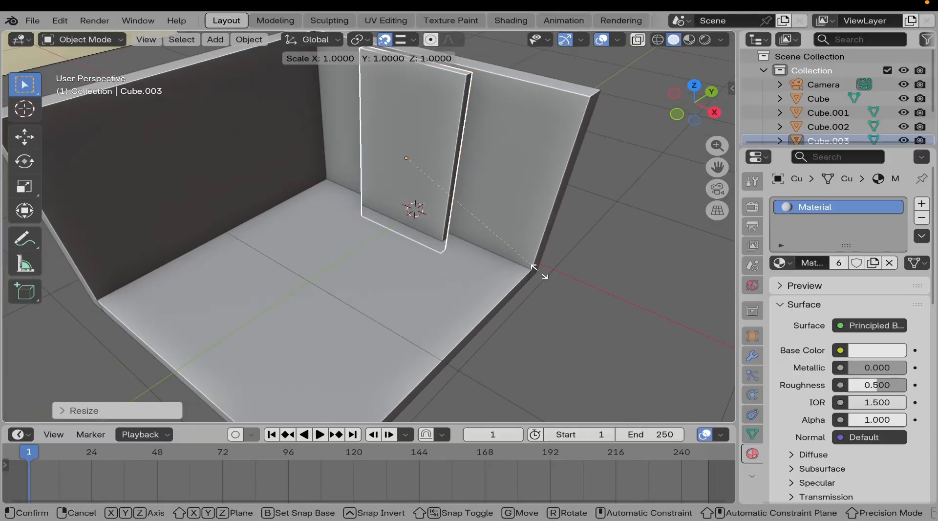
key("z")
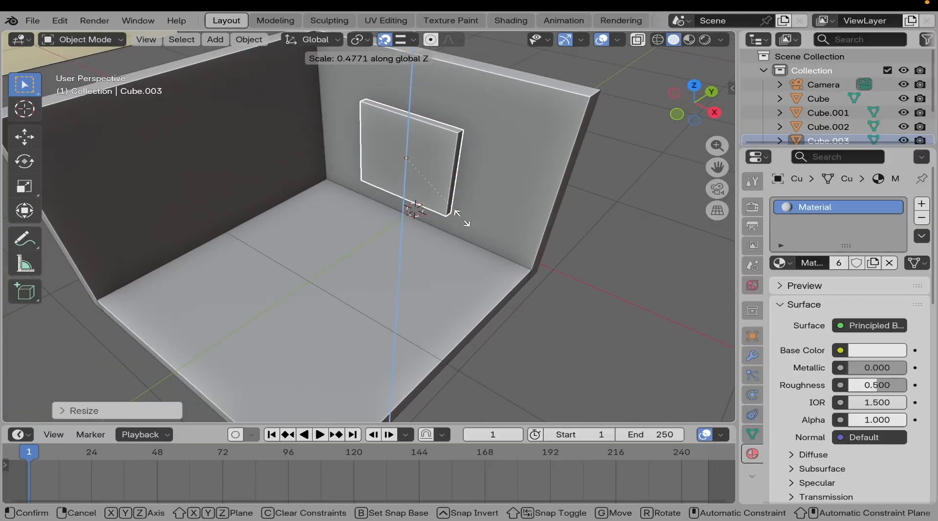
left_click(464, 222)
Narrow the wall panel to about 0.58 along X and adjust its height along Z.
scroll(408, 198, "down", 8)
middle_click_drag(409, 198, 417, 230)
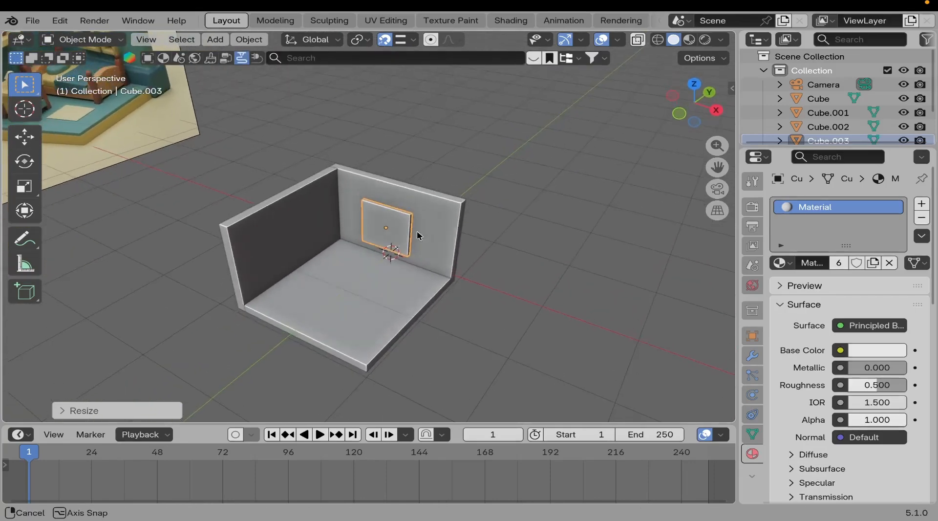
scroll(442, 271, "up", 5)
middle_click_drag(441, 272, 439, 228)
key("s")
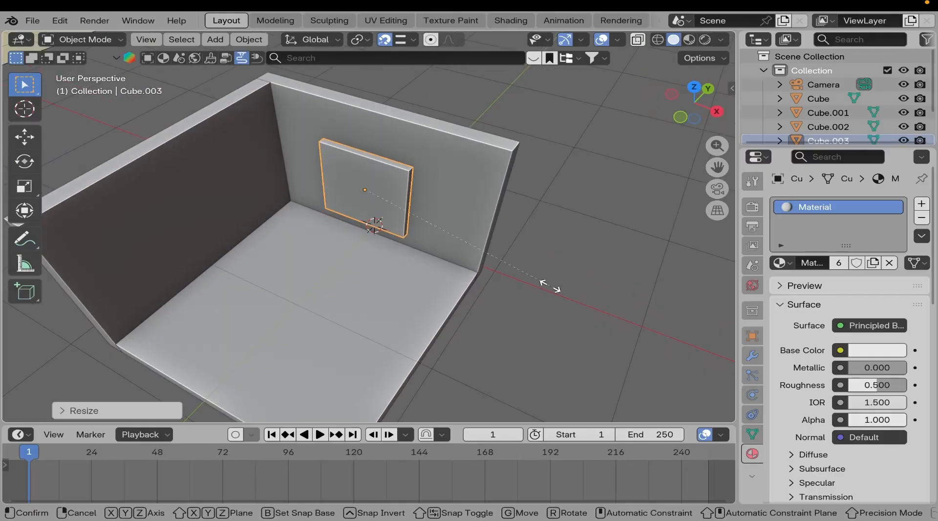
key("x")
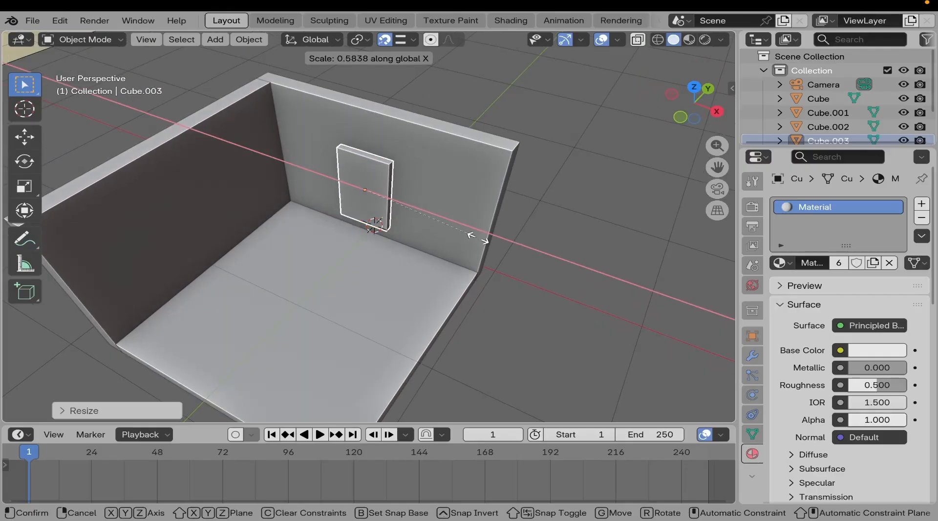
left_click(473, 243)
middle_click_drag(473, 244, 539, 252)
key("s")
key("z")
left_click(529, 265)
Raise the panel along Z and move it about 0.05 m along Y toward the right wall.
key("g")
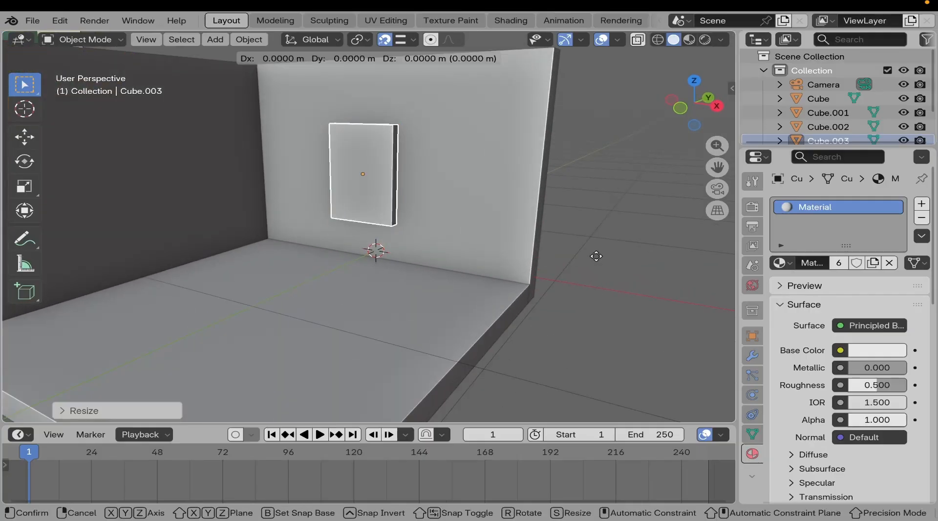
key("z")
left_click(597, 230)
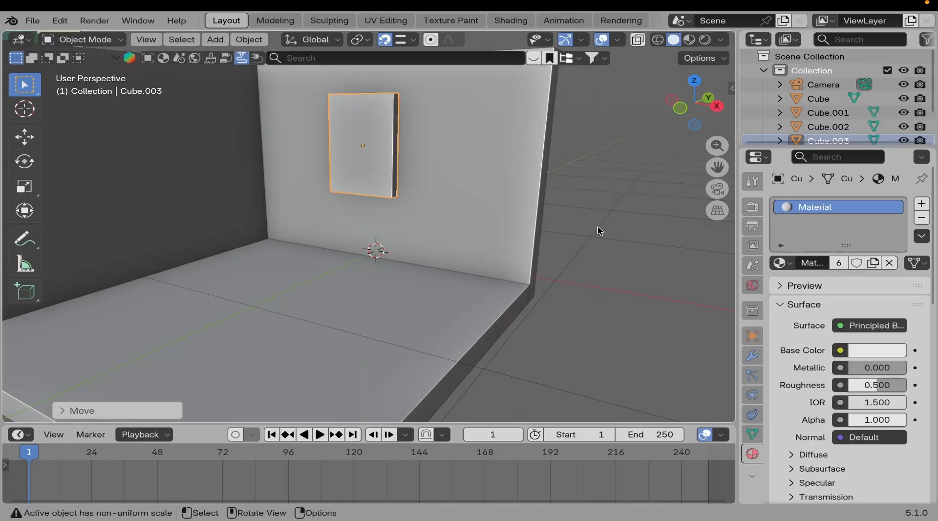
middle_click_drag(601, 226, 450, 210)
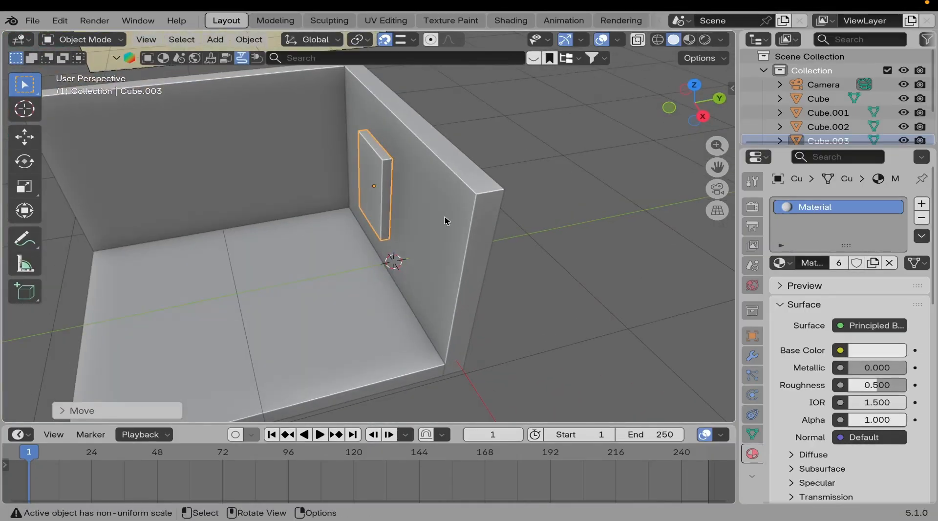
key("g")
key("y")
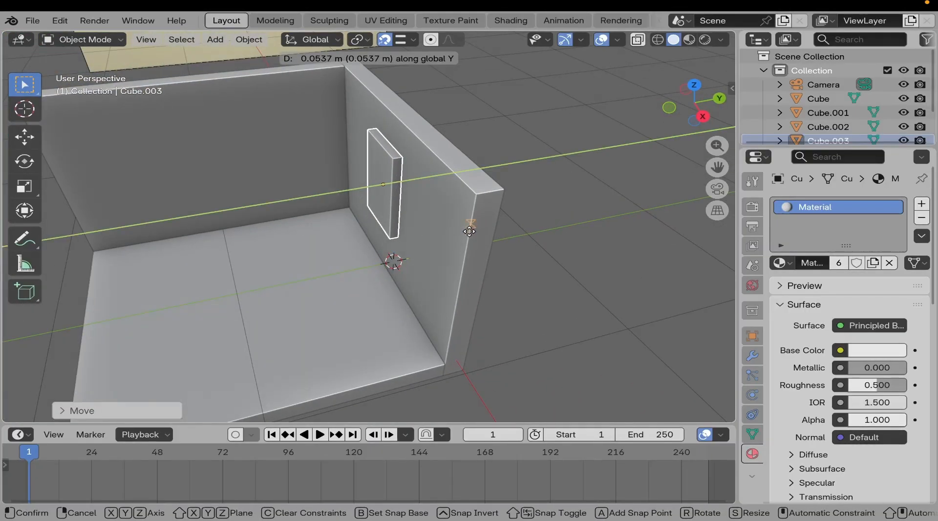
left_click(470, 228)
Examine the window frames in the reference image and compare them with the panel on the right wall.
middle_click_drag(464, 247, 377, 236)
scroll(443, 215, "down", 3)
middle_click_drag(443, 215, 254, 179)
scroll(246, 182, "up", 5)
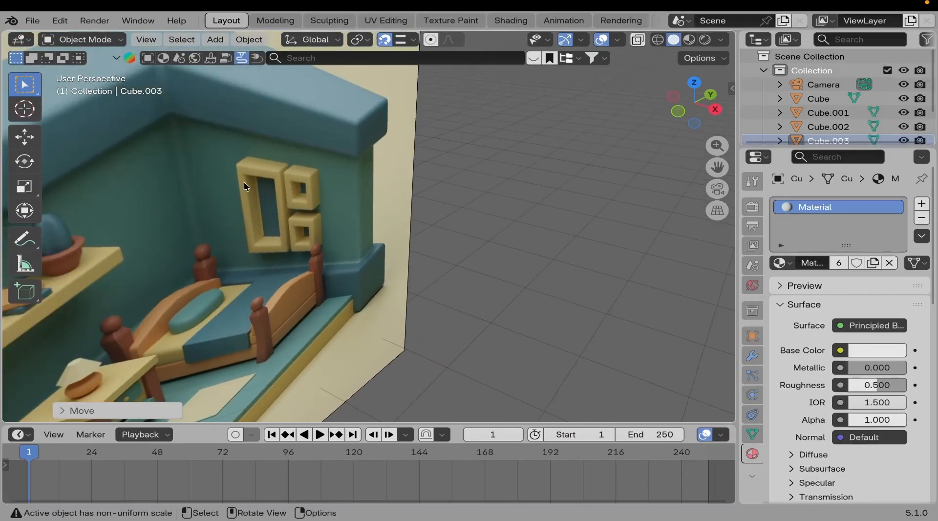
scroll(260, 199, "down", 9)
middle_click_drag(436, 326, 387, 254, "shift")
scroll(388, 254, "up", 5)
middle_click_drag(433, 219, 356, 251)
scroll(378, 265, "up", 5)
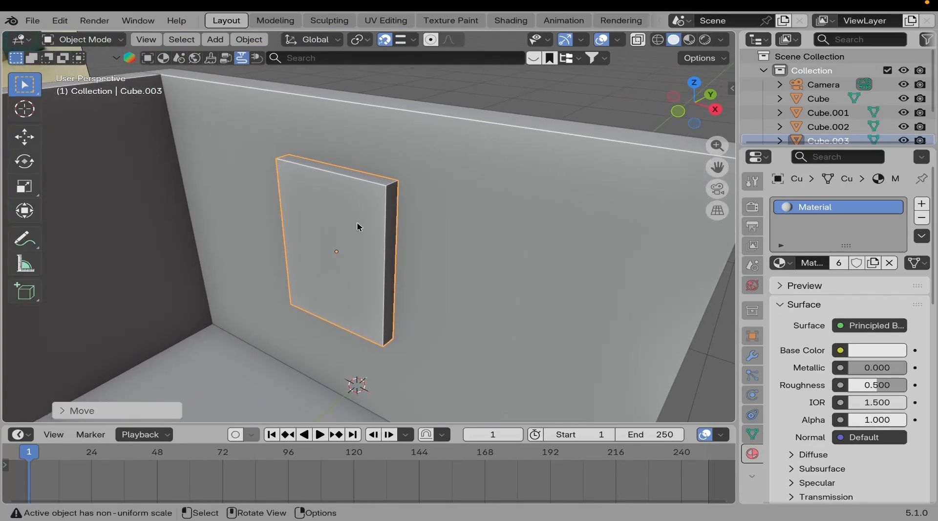
Apply the panel's scale in Object Mode and switch the panel to Edit Mode.
key("Tab")
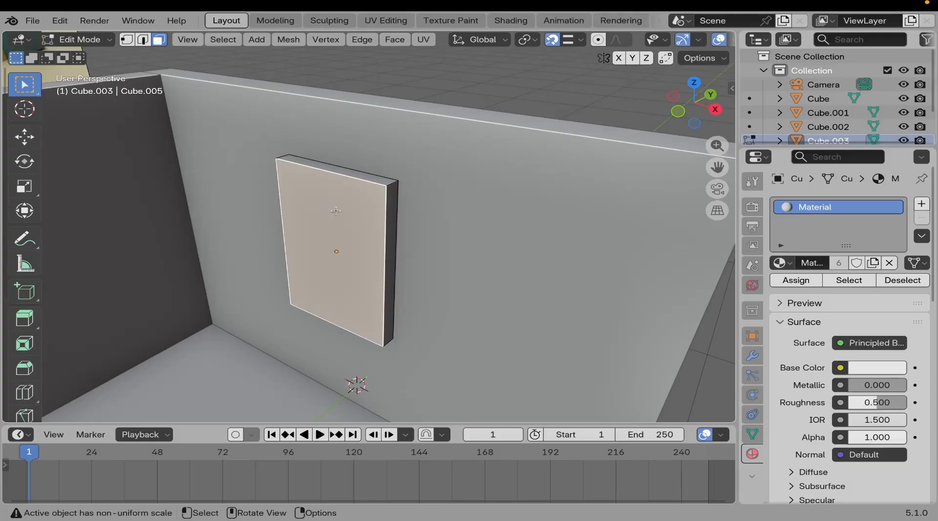
key("Tab")
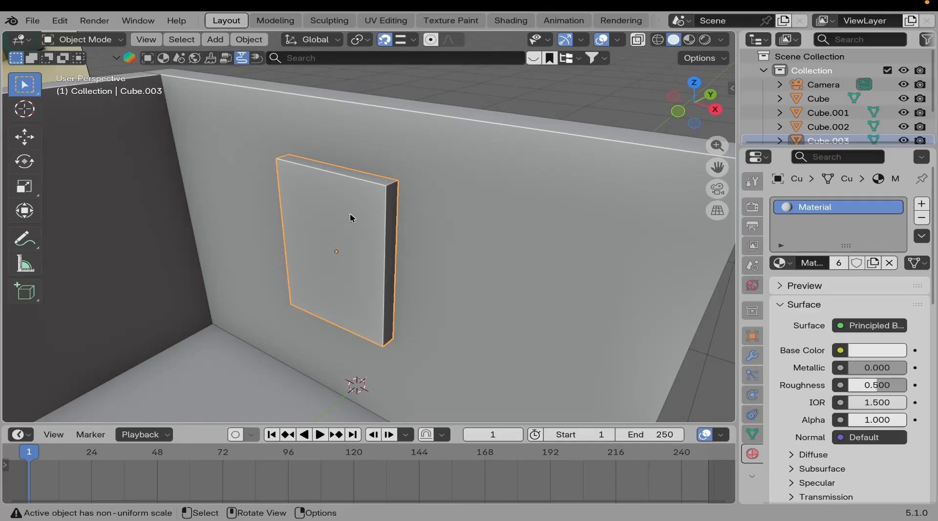
key("ctrl+a")
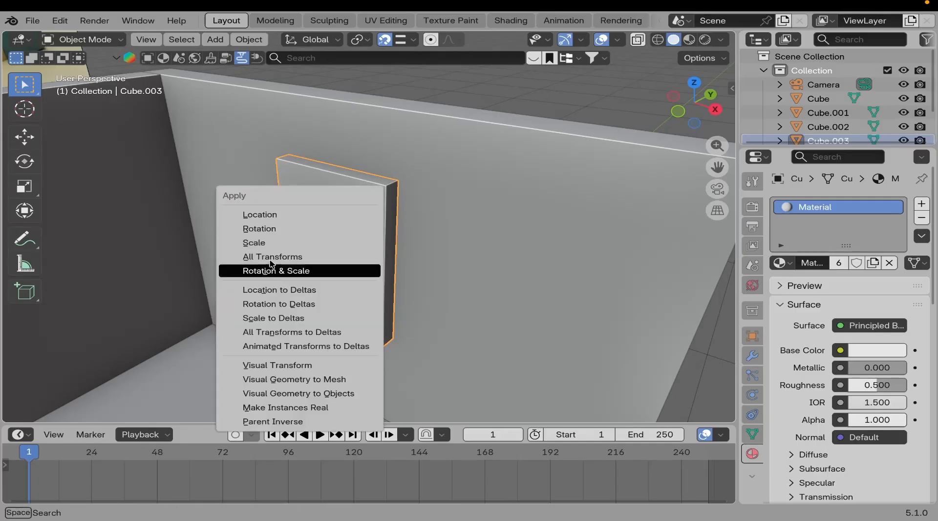
left_click(266, 242)
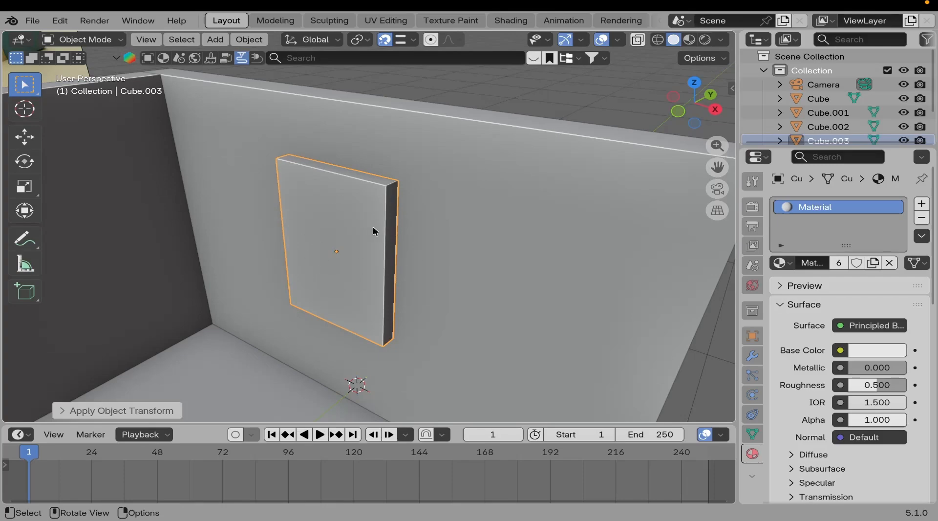
middle_click_drag(365, 257, 327, 266)
key("Tab")
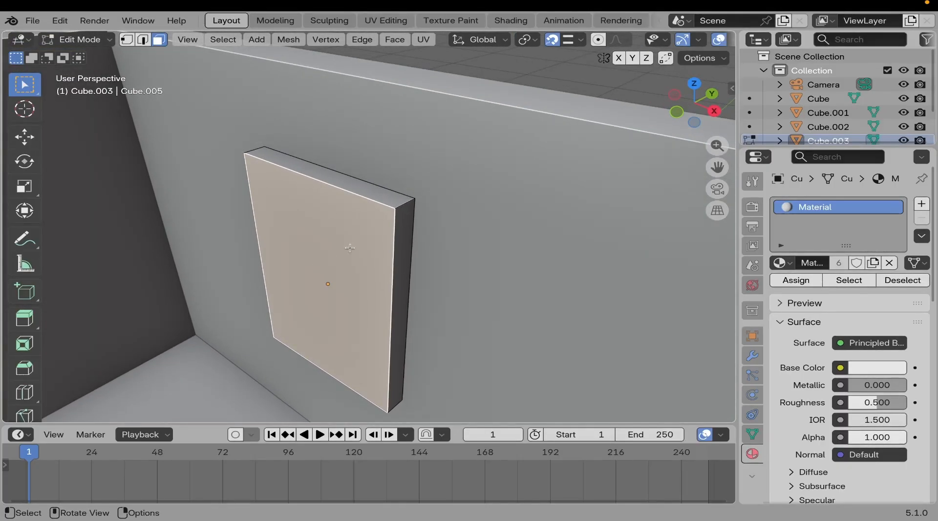
Select the whole linked rectangular panel and move it along the Y axis away from the wall into the room.
middle_click_drag(349, 248, 393, 219)
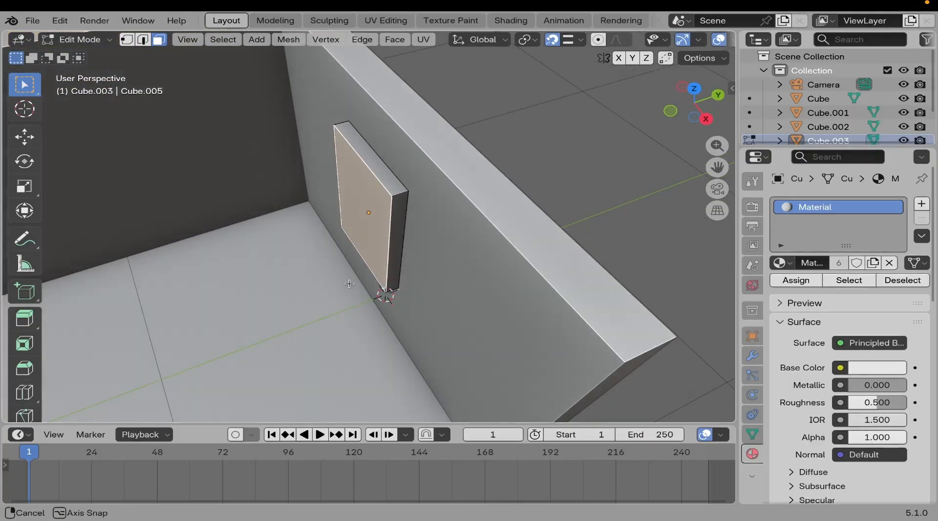
middle_click_drag(409, 171, 404, 211)
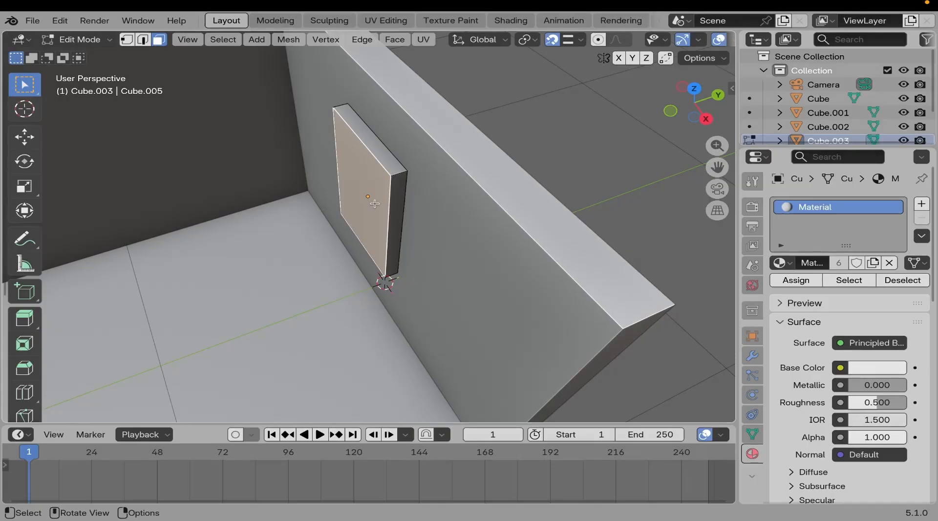
key("l")
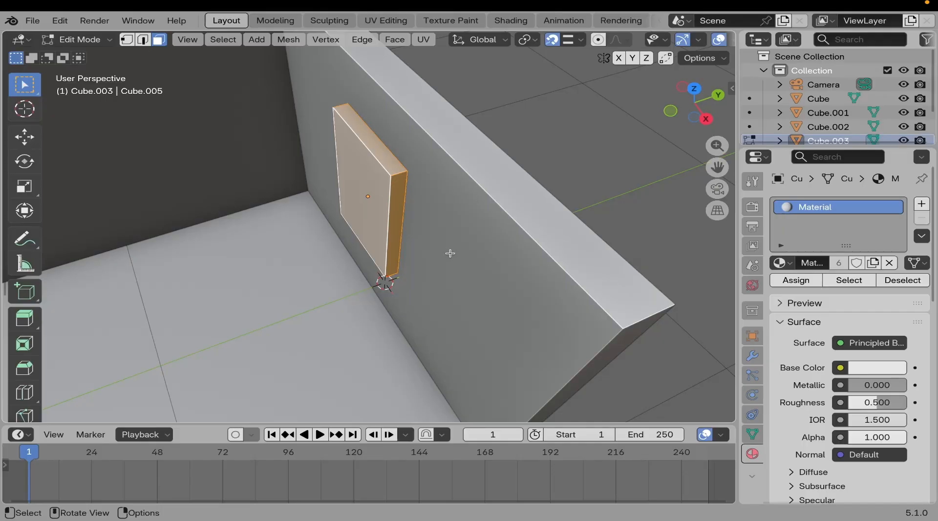
key("g")
key("y")
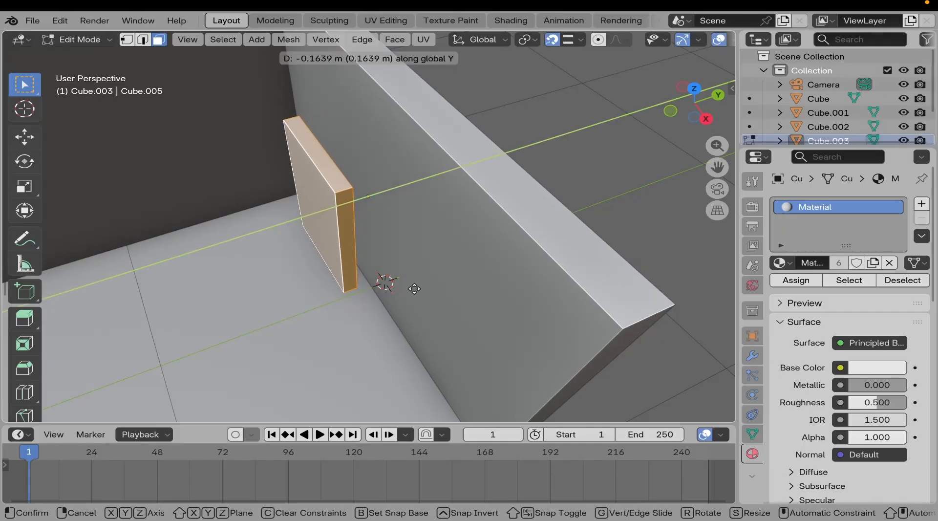
left_click(343, 320)
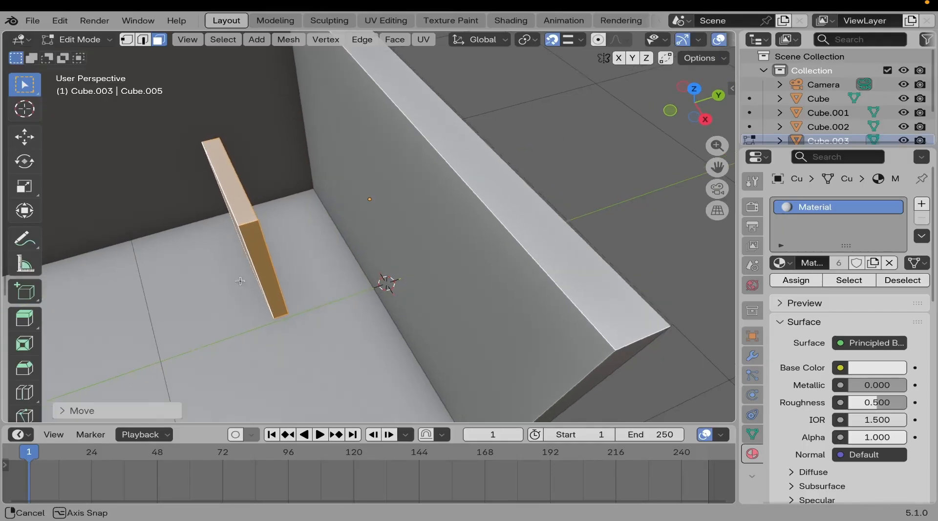
middle_click_drag(240, 280, 344, 253)
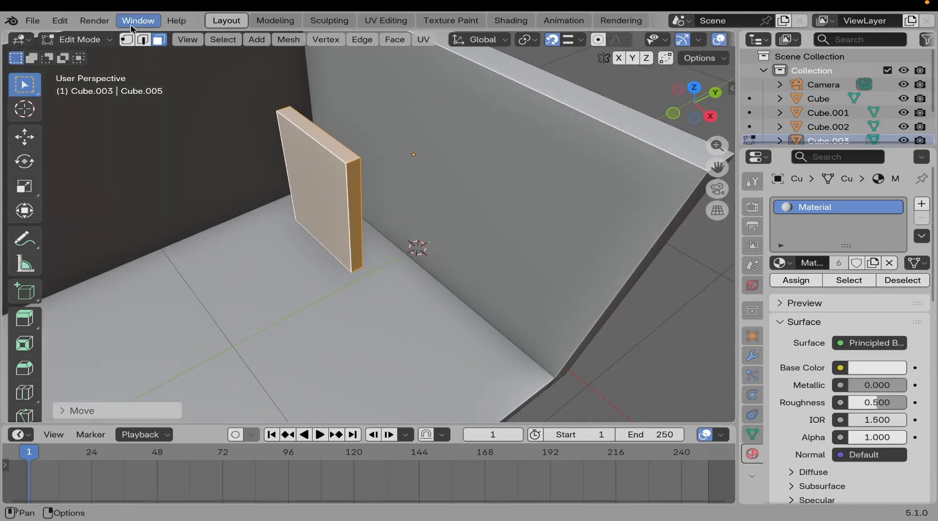
Clear the selection and select only the panel's large front and back faces.
key("alt+a")
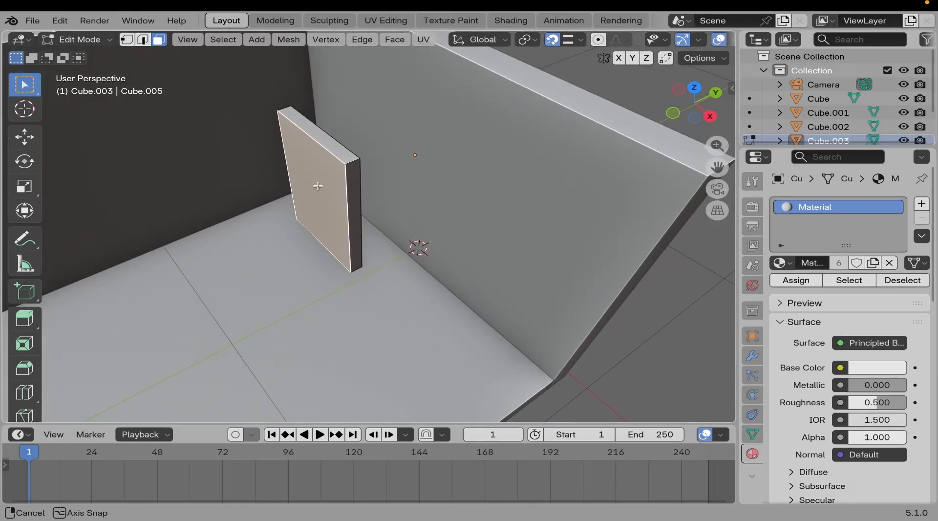
middle_click_drag(308, 160, 238, 188)
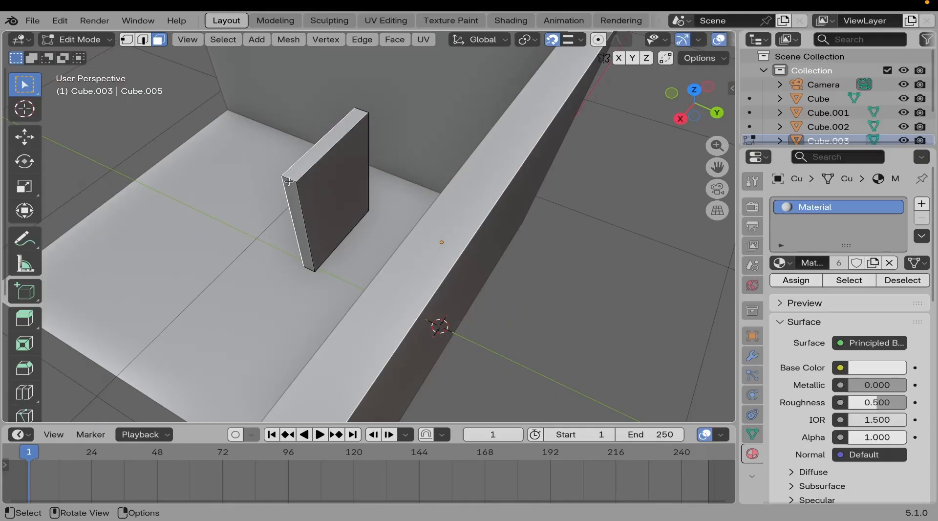
left_click(333, 189, "shift")
middle_click_drag(333, 189, 385, 233)
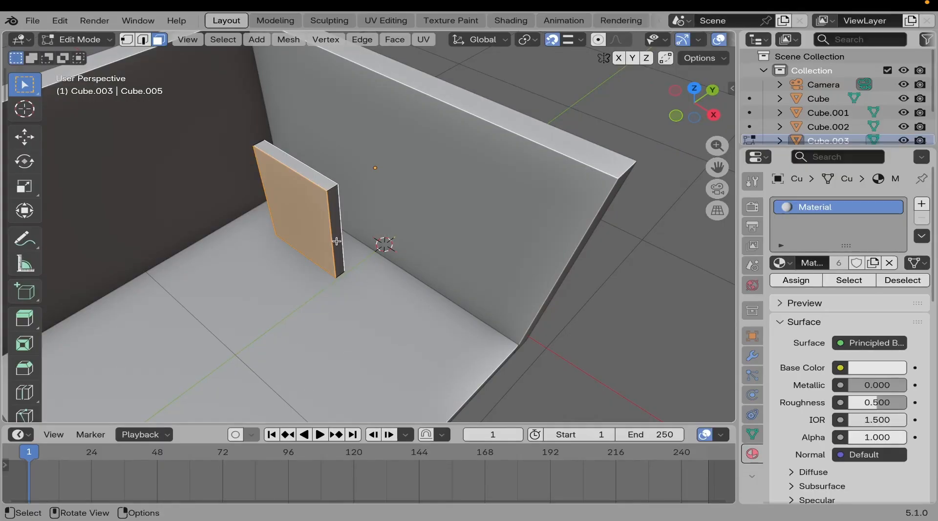
middle_click_drag(337, 241, 314, 226)
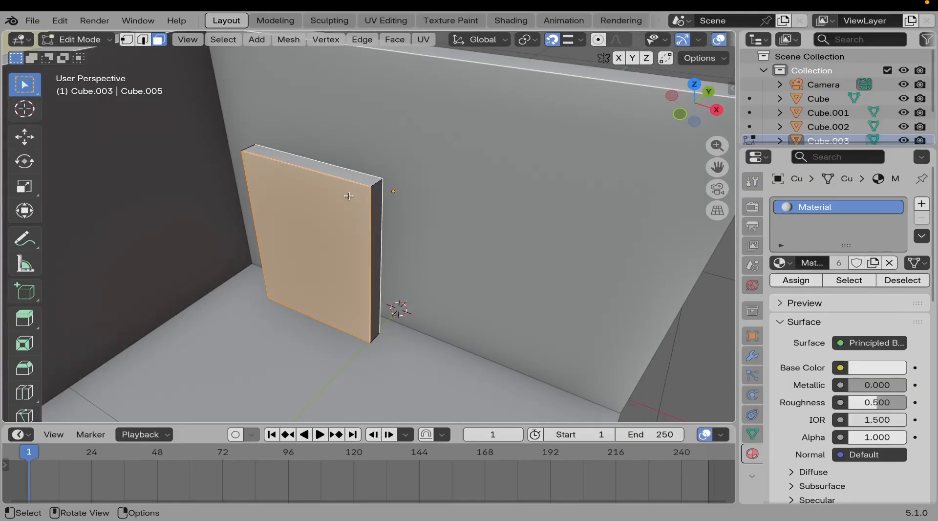
scroll(368, 231, "up", 2)
middle_click_drag(368, 232, 356, 192)
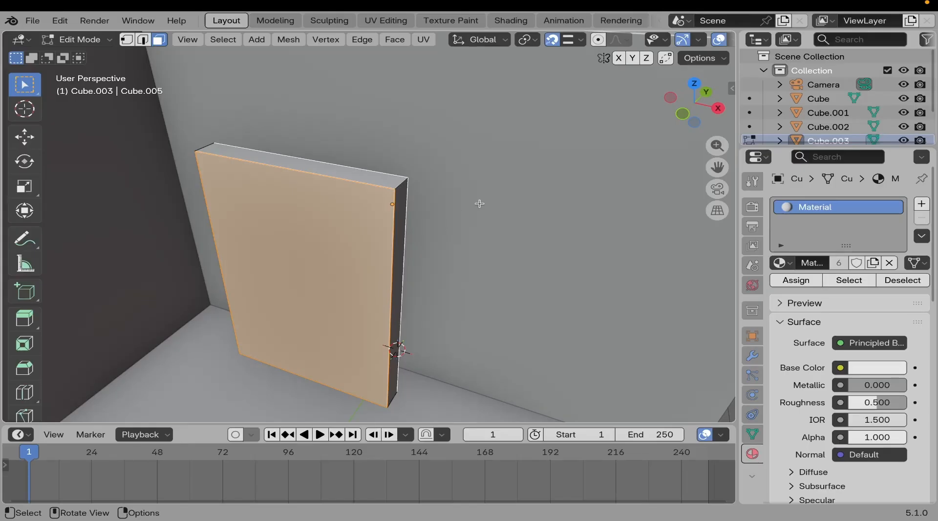
Try to inset the panel's front and back faces by about 0.04 m.
key("i")
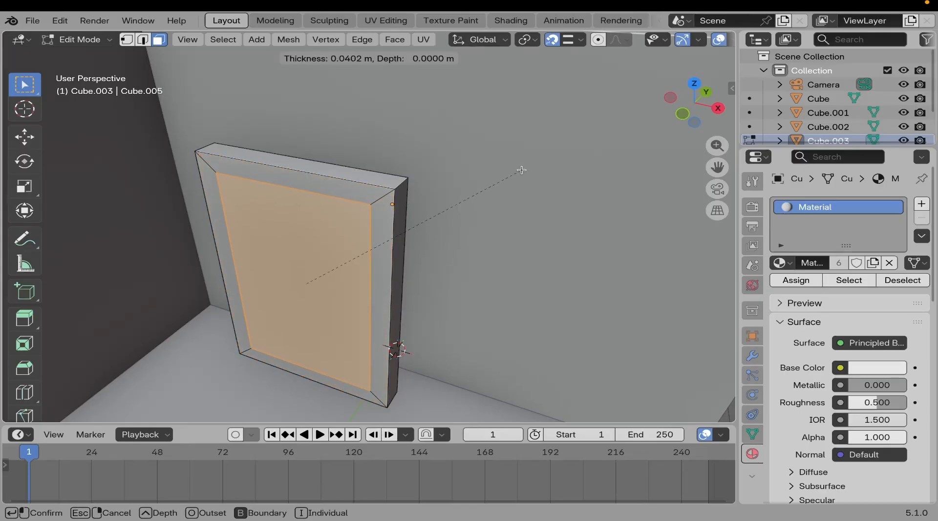
left_click(521, 170)
middle_click_drag(309, 266, 329, 181)
Select single border and inner faces on both sides of the panel to check the inset.
left_click(257, 107)
key("alt+a")
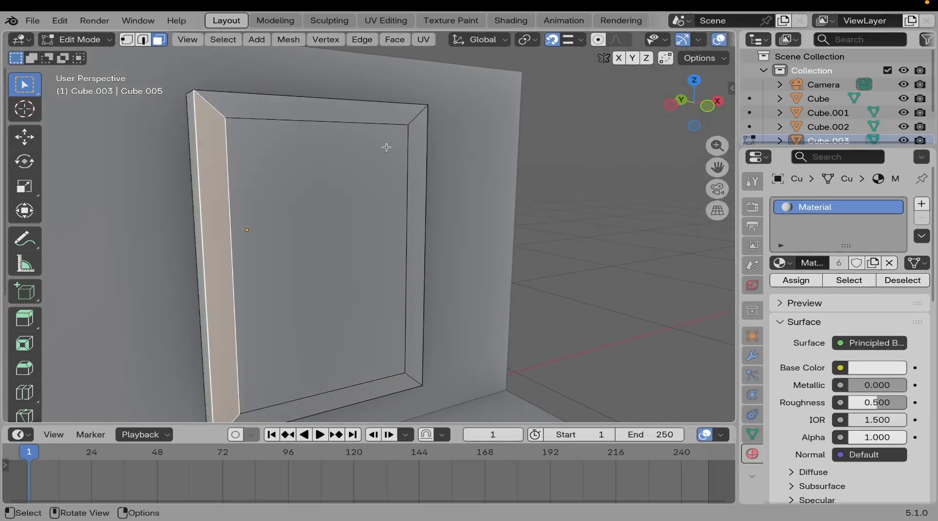
left_click(351, 135)
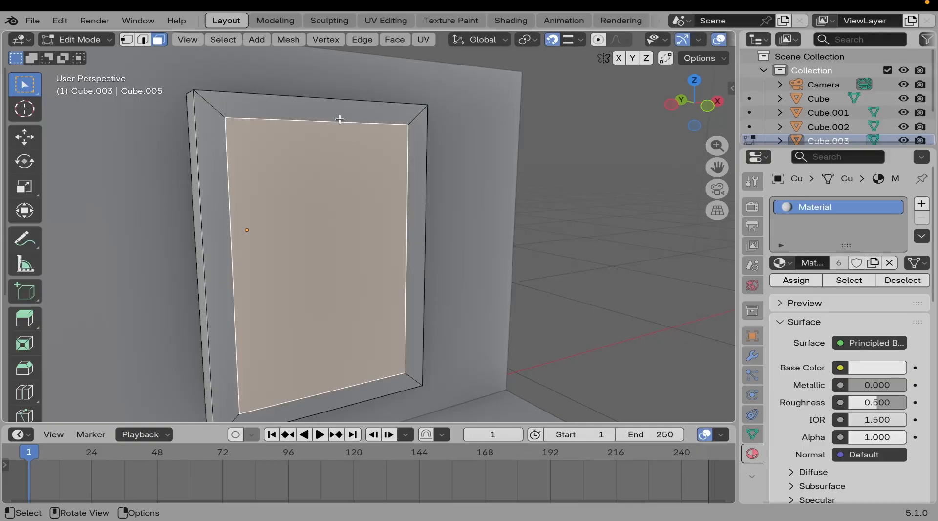
middle_click_drag(339, 119, 302, 158)
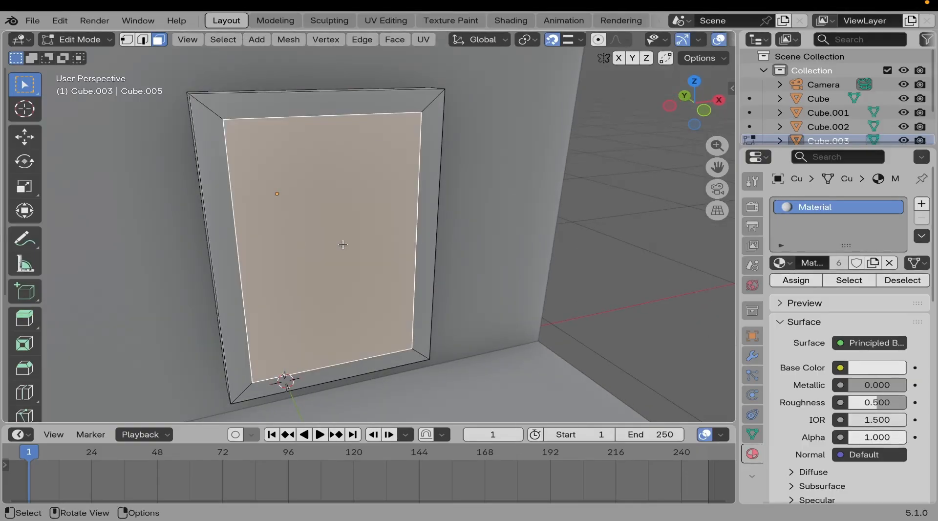
middle_click_drag(343, 244, 313, 180)
left_click(245, 71)
left_click(216, 86)
left_click(233, 93)
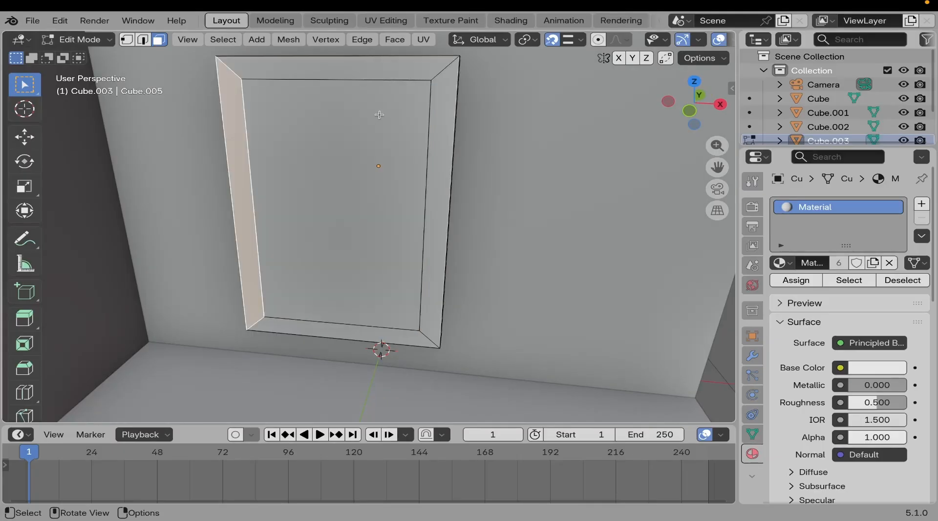
left_click(435, 102)
left_click(407, 153)
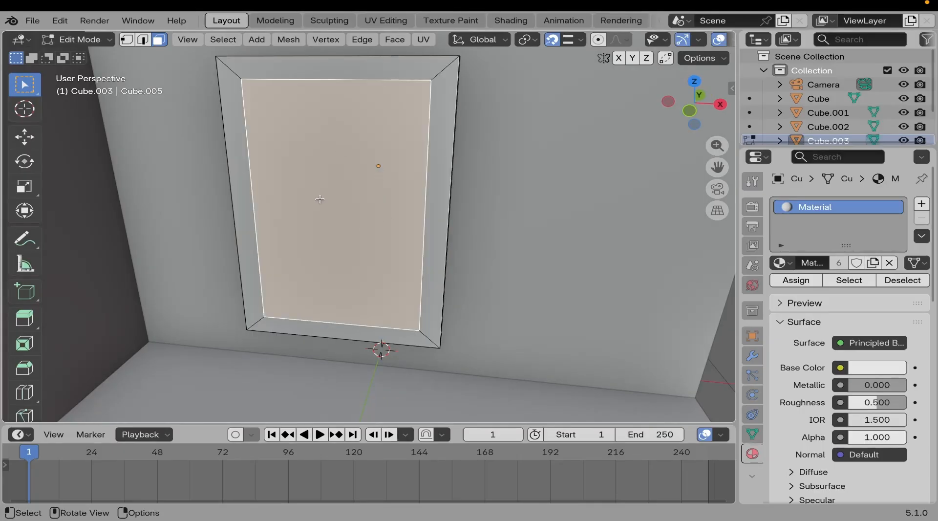
Undo the face selections and the inset so both large panel faces are selected again.
key("ctrl+z")
key("ctrl+z")
key("ctrl+z")
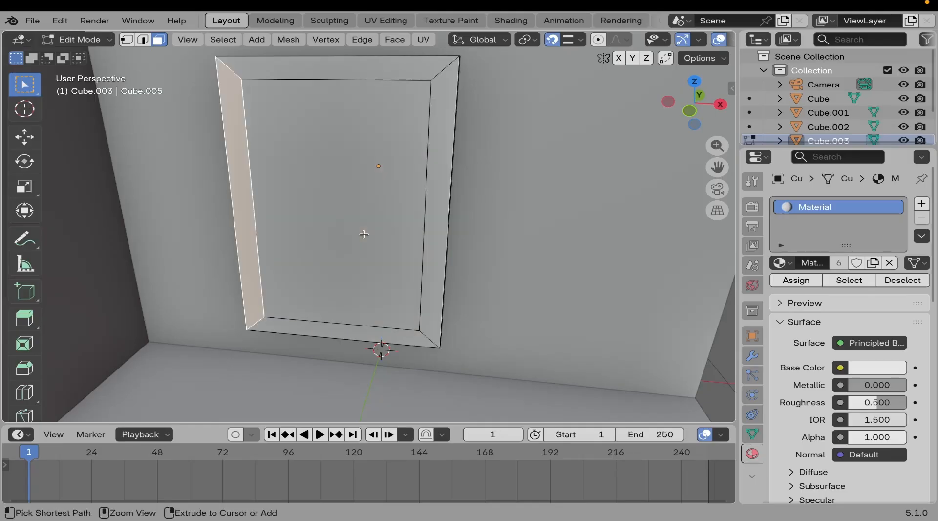
key("ctrl+shift+z")
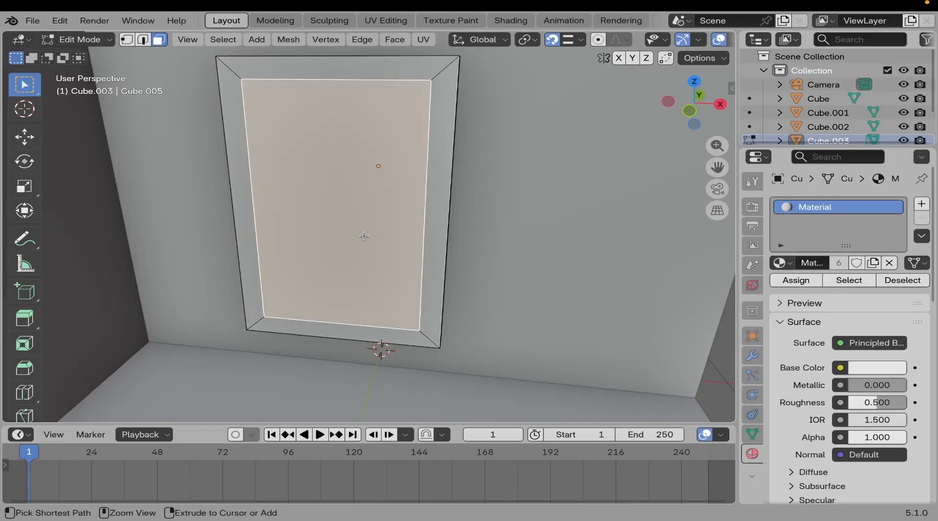
key("ctrl+z")
key("ctrl+shift+z")
key("ctrl+z")
key("ctrl+z")
key("ctrl+z")
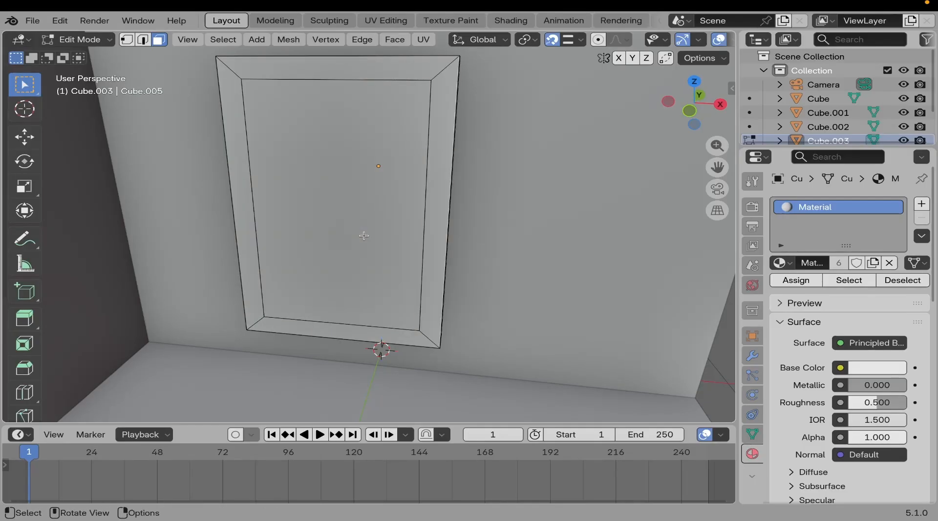
key("ctrl+z")
key("ctrl+z")
key("ctrl+z")
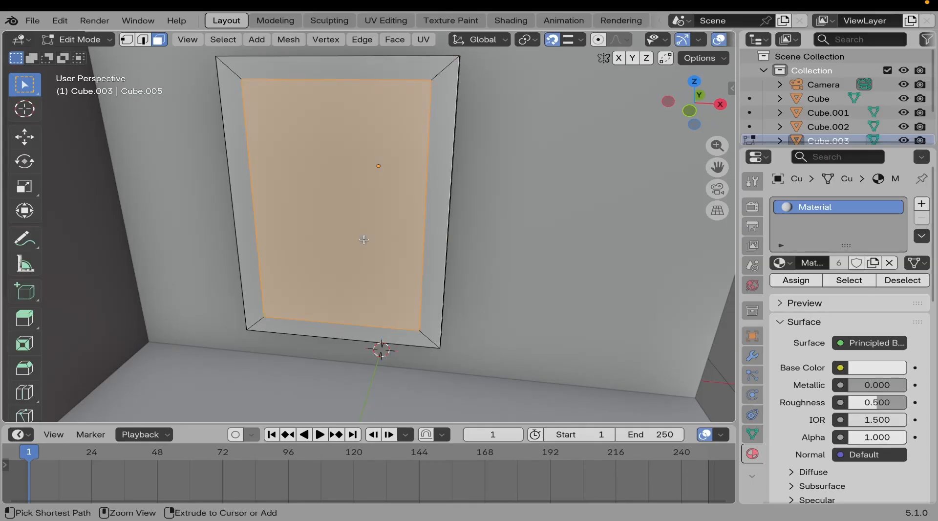
middle_click_drag(364, 239, 397, 253, "ctrl")
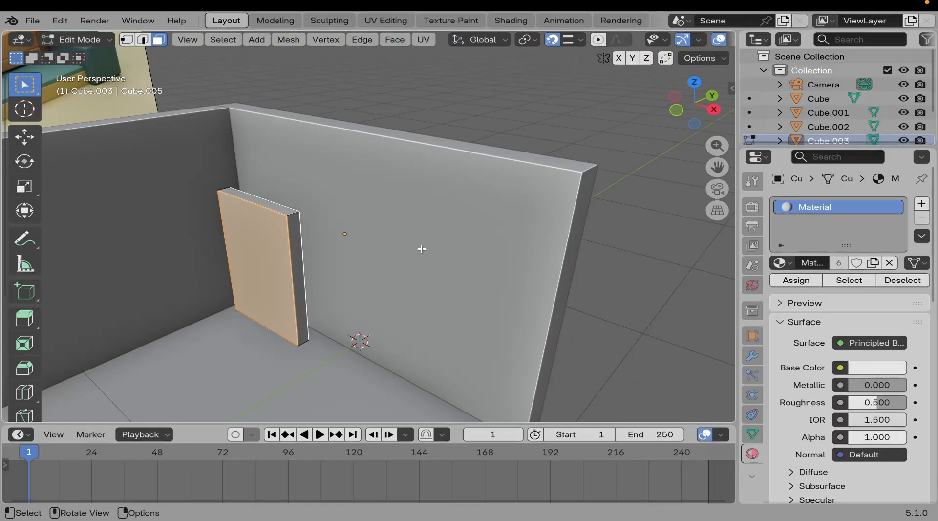
Inset the panel's front and back faces by about 0.032 m to form a narrow border.
key("i")
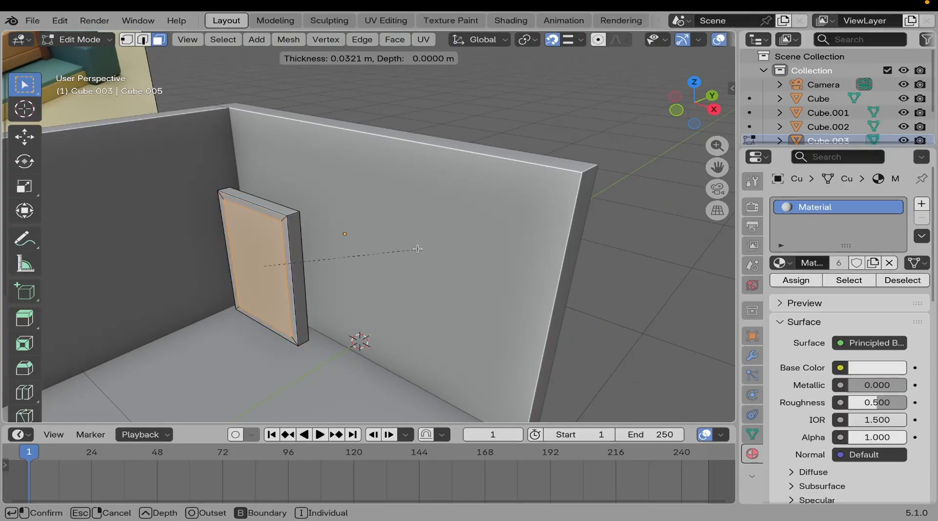
left_click(418, 249)
middle_click_drag(417, 249, 366, 227)
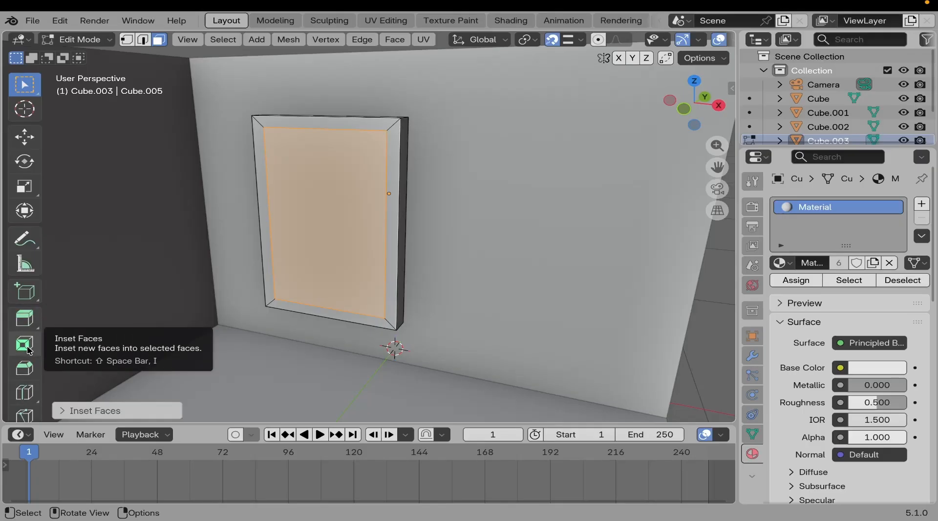
Bridge the edge loops of the front and back inner faces to open the panel into a frame, and return to Object Mode.
middle_click_drag(444, 193, 478, 230)
key("alt+a")
left_click(481, 256, "shift")
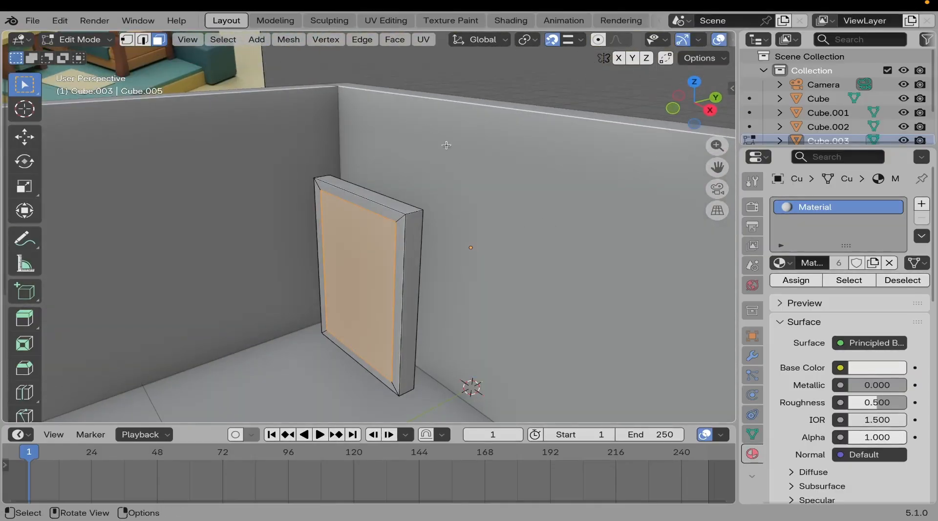
left_click(362, 41)
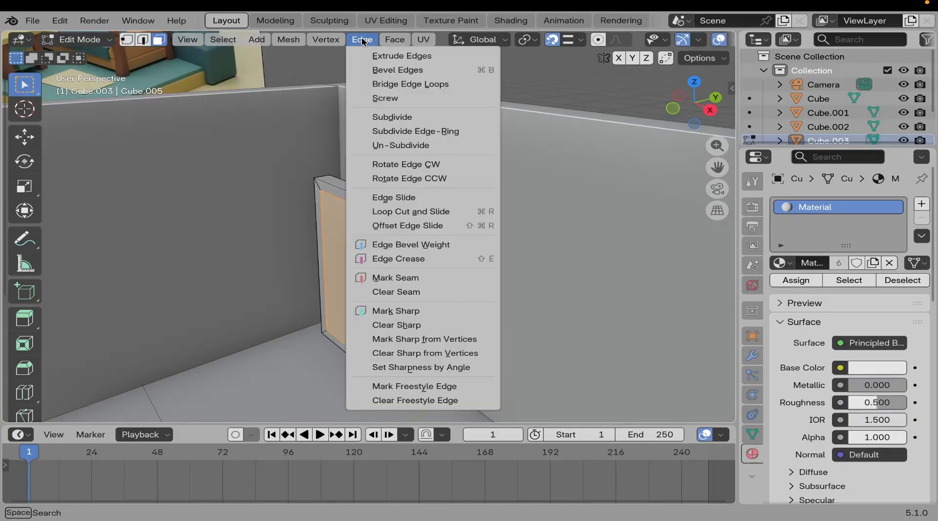
left_click(427, 84)
middle_click_drag(358, 246, 308, 252)
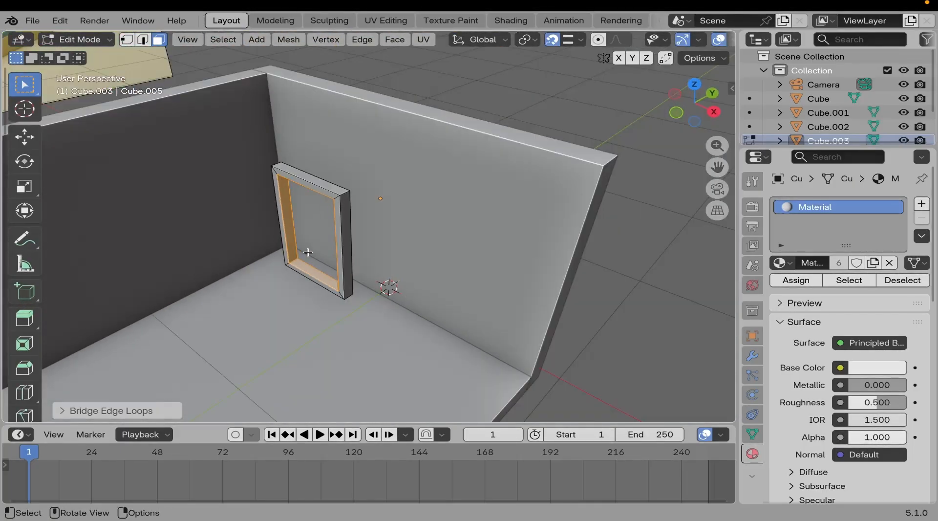
key("Tab")
Move the hollow frame along the Y axis back against the wall.
scroll(321, 218, "down", 5)
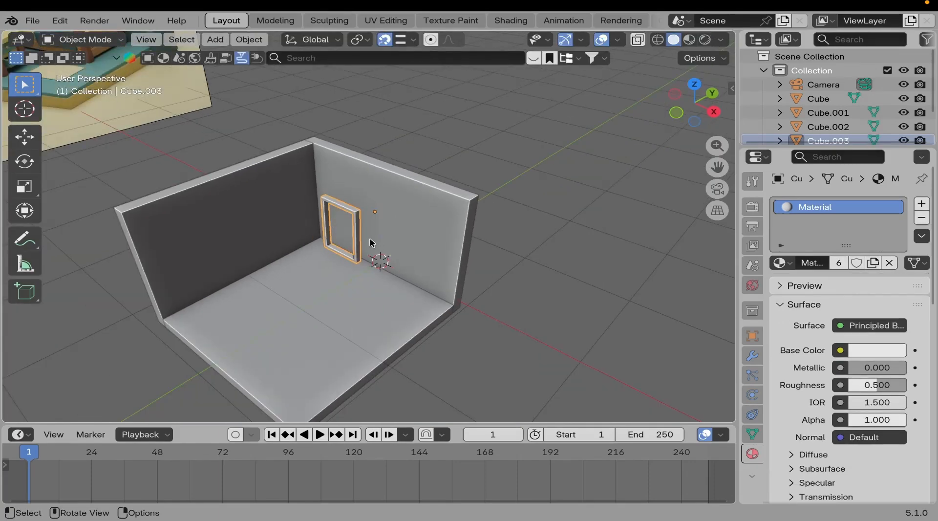
scroll(373, 245, "down", 3)
middle_click_drag(372, 244, 368, 272)
scroll(385, 265, "up", 6)
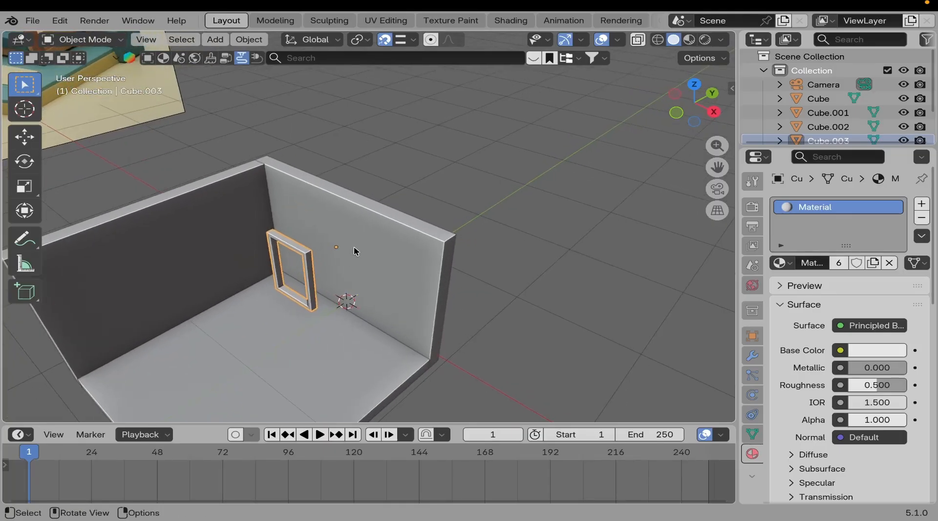
scroll(356, 251, "up", 2)
key("g")
key("y")
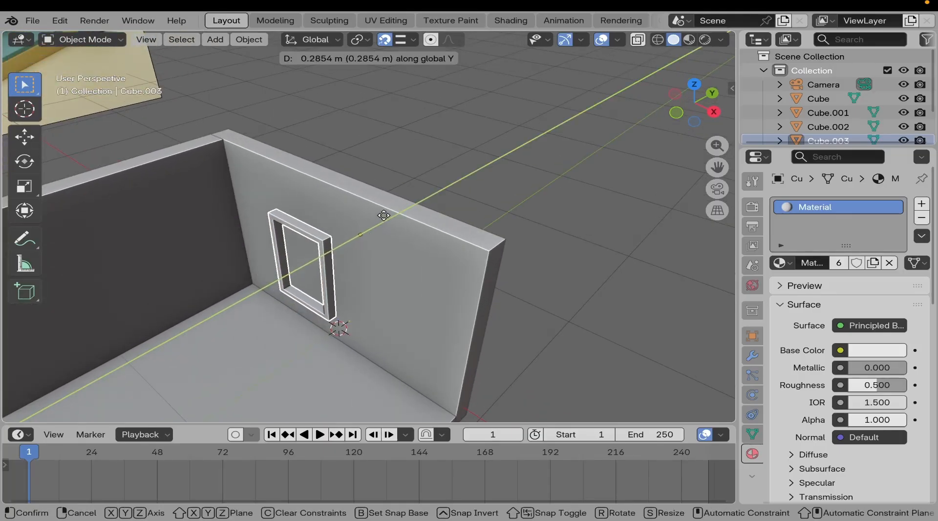
left_click(376, 203)
scroll(376, 202, "down", 4)
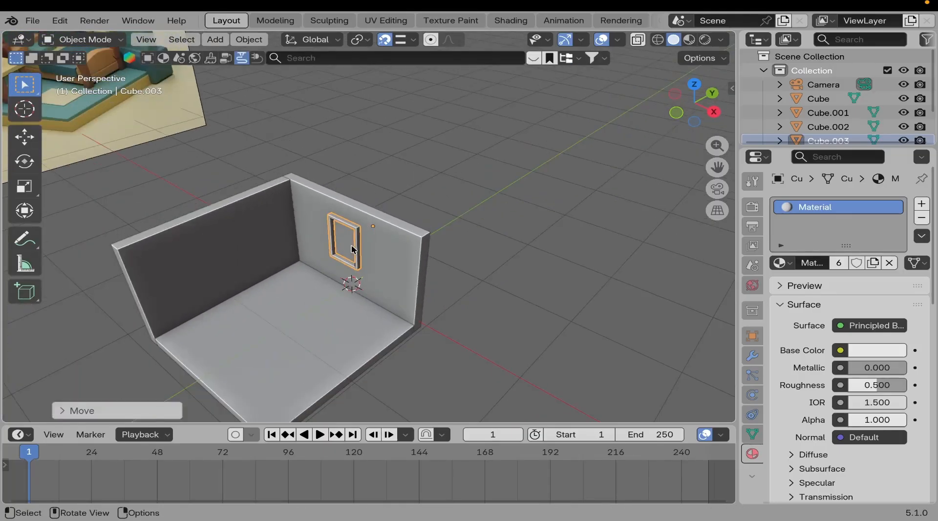
Examine the group of wall frames in the reference image and compare it with the modelled frame.
middle_click_drag(376, 203, 264, 244)
scroll(390, 235, "down", 2)
scroll(358, 290, "down", 10)
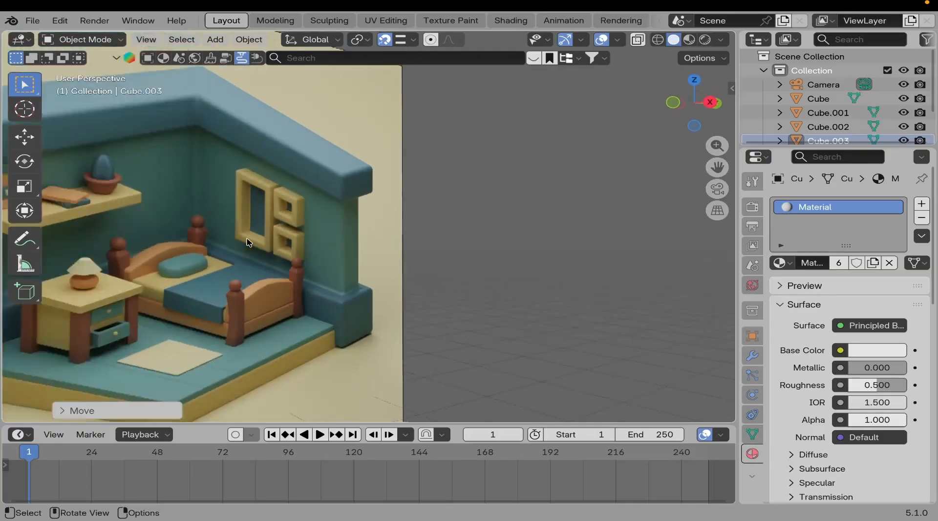
middle_click_drag(359, 290, 357, 293, "shift")
middle_click_drag(337, 288, 366, 324)
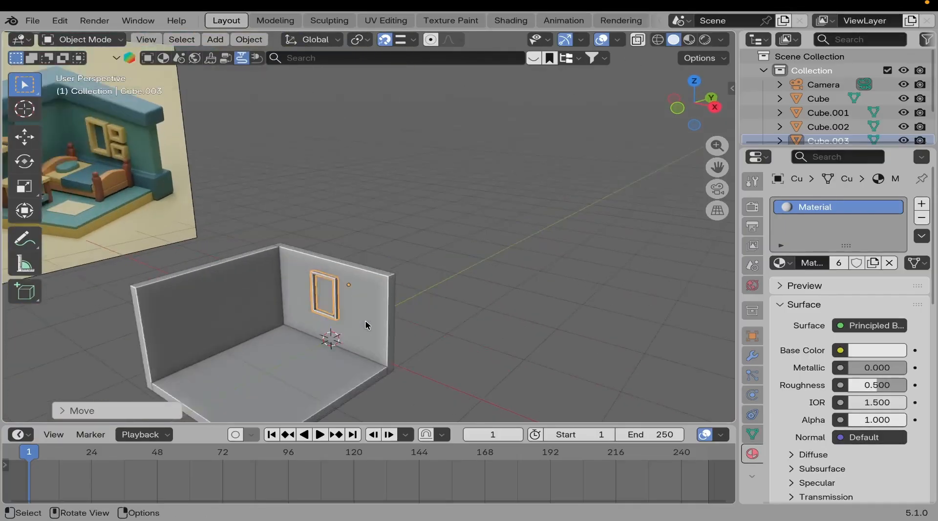
Duplicate the hollow wall frame and place the copy about 0.44 m beside it along the X axis.
scroll(365, 319, "up", 2)
middle_click_drag(356, 282, 358, 214, "shift")
scroll(357, 214, "up", 3)
middle_click_drag(320, 242, 330, 221)
middle_click_drag(356, 190, 337, 207, "shift")
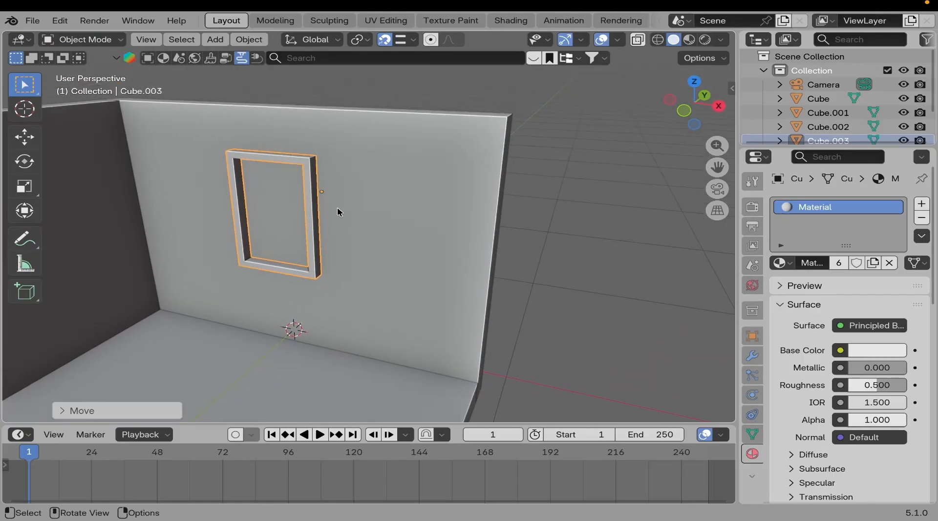
key("shift+d")
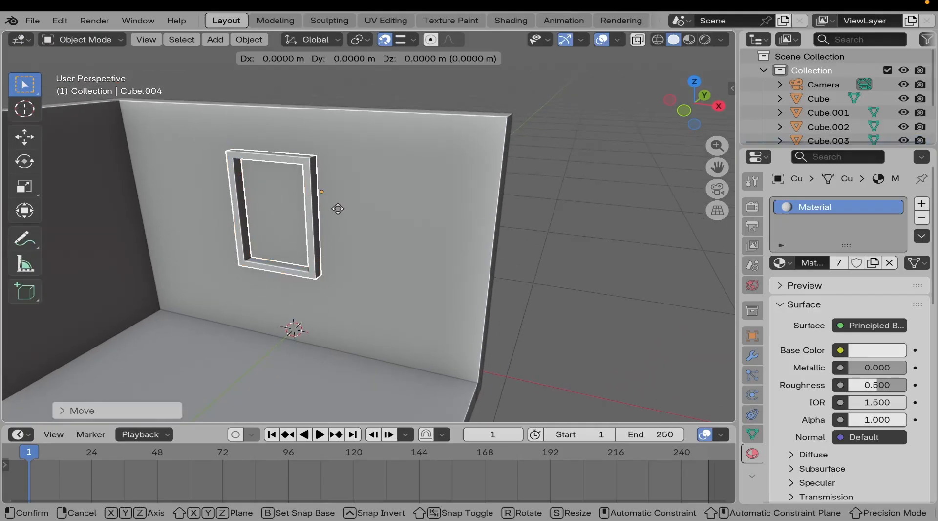
key("x")
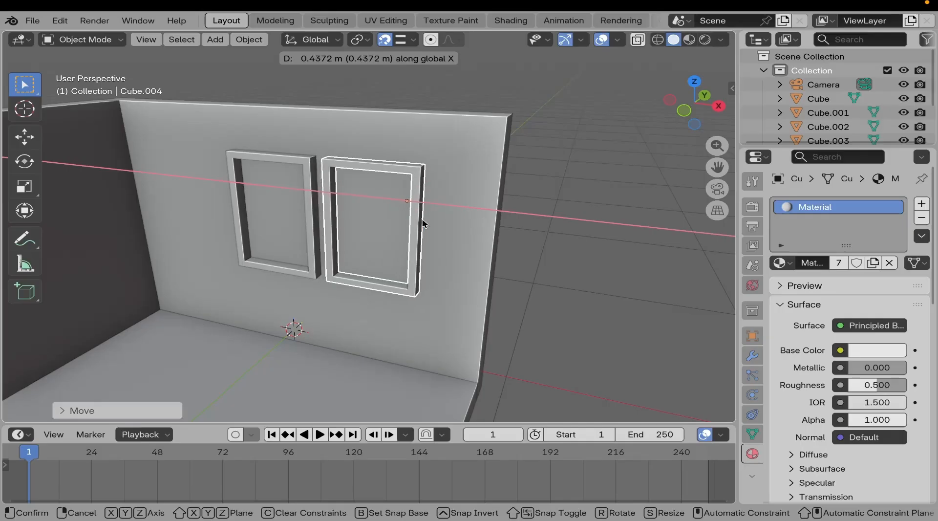
left_click(421, 223)
Try to shorten the copied frame by scaling it along the Z axis.
key("s")
key("z")
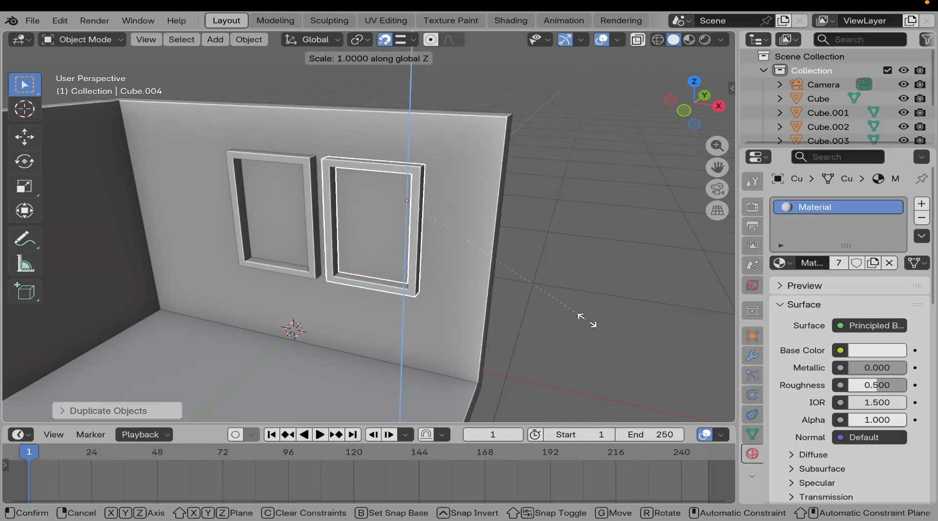
left_click(485, 272)
scroll(433, 296, "up", 5)
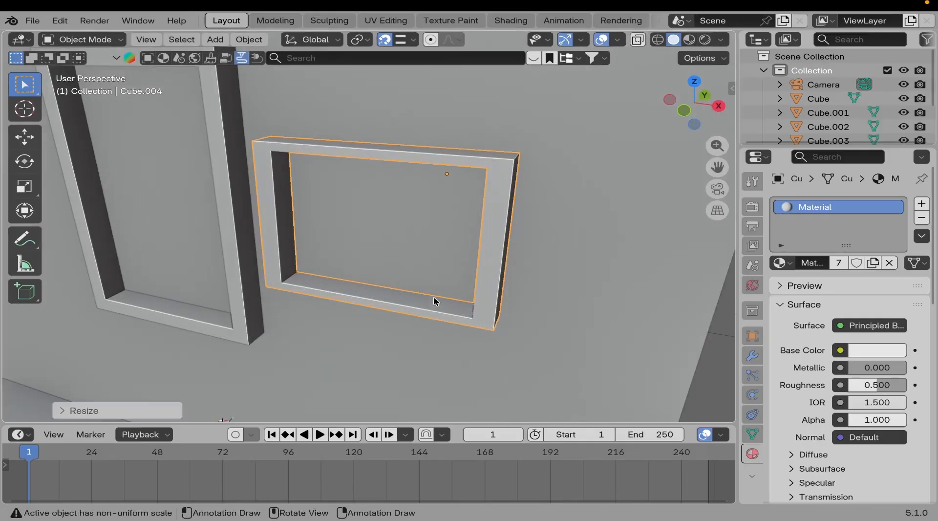
middle_click_drag(433, 296, 483, 235)
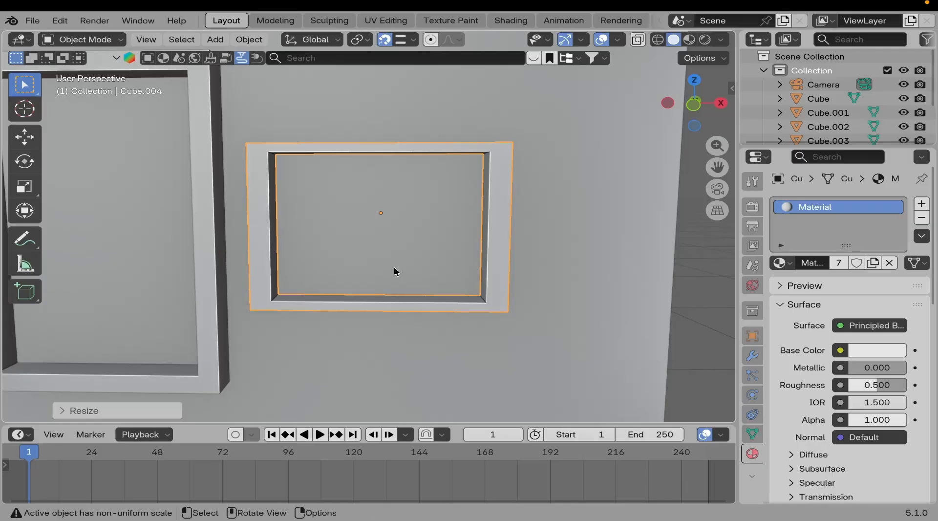
key("ctrl+z")
Enter Edit Mode on the copied frame and switch to vertex selection.
scroll(380, 275, "down", 4)
middle_click_drag(379, 275, 328, 300)
scroll(381, 276, "up", 2)
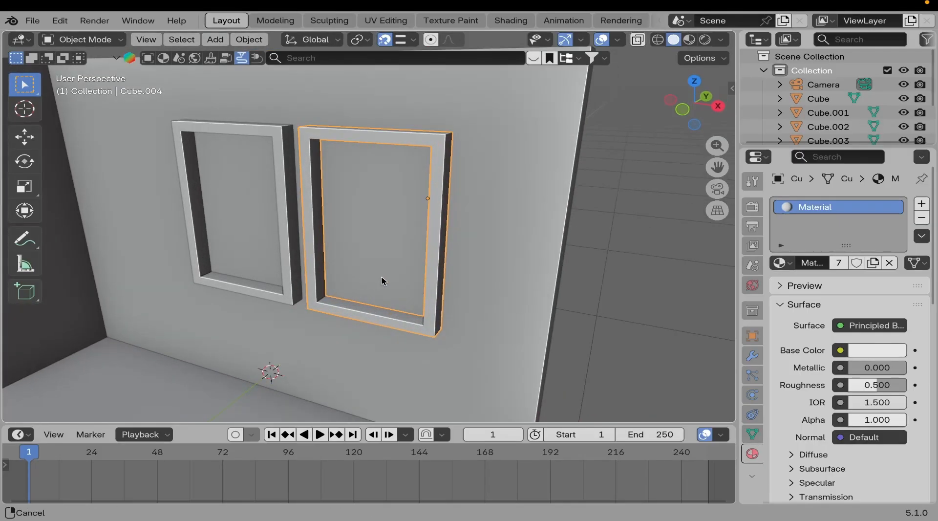
middle_click_drag(381, 277, 377, 277)
middle_click_drag(365, 215, 328, 259, "shift")
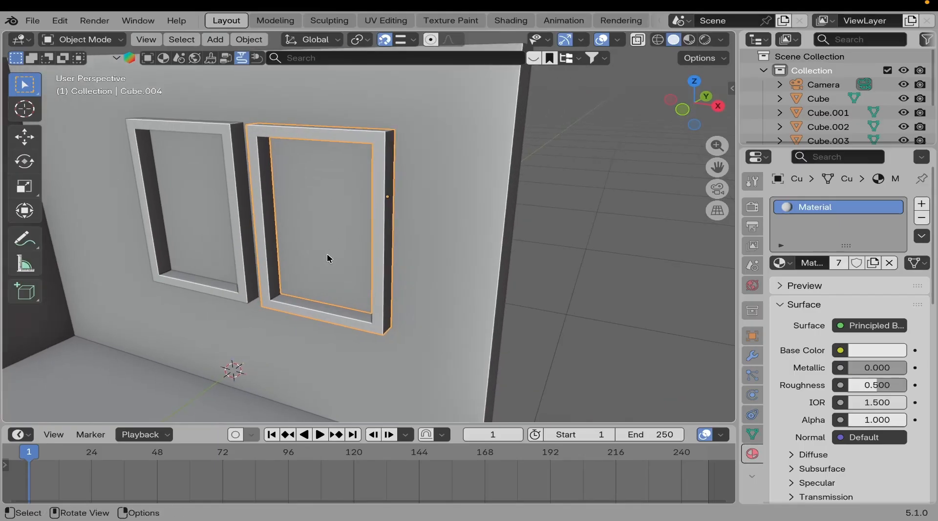
key("Tab")
middle_click_drag(326, 162, 276, 224)
key("KP_5")
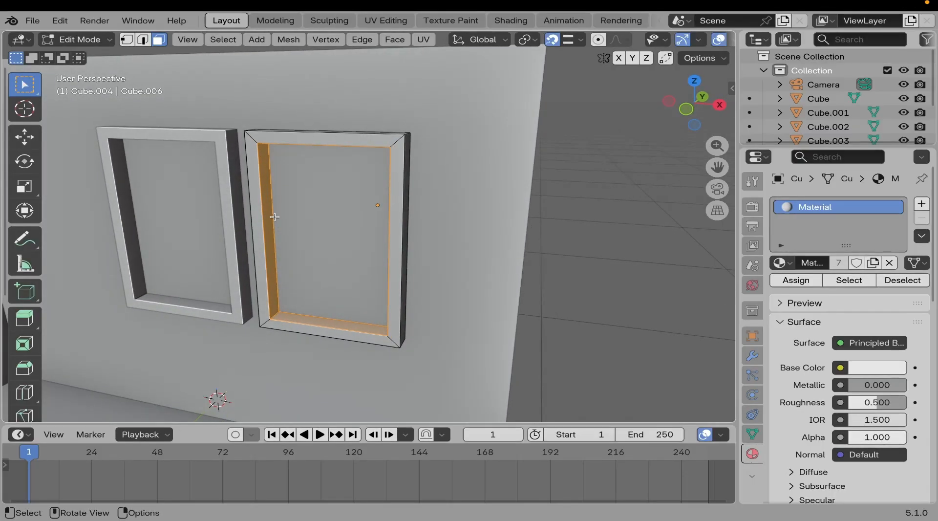
key("KP_1")
middle_click_drag(338, 238, 287, 228)
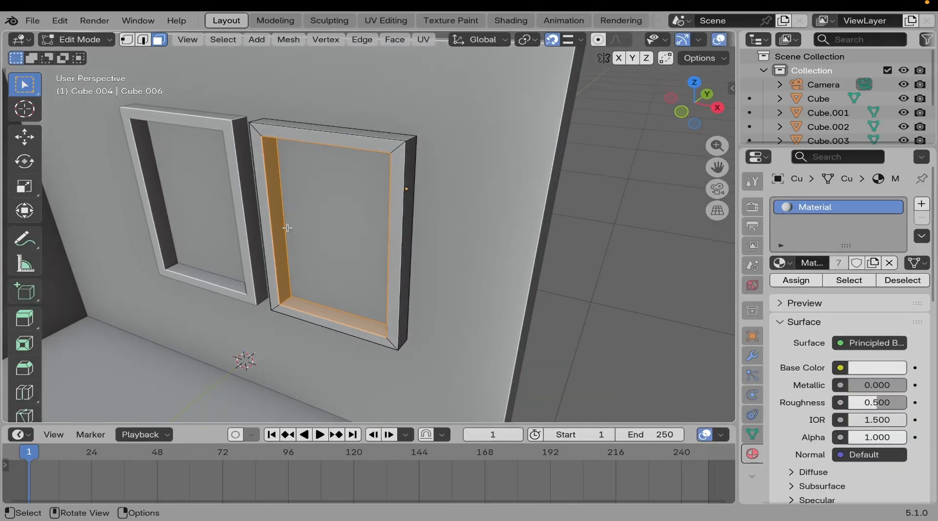
key("KP_1")
left_click(128, 41)
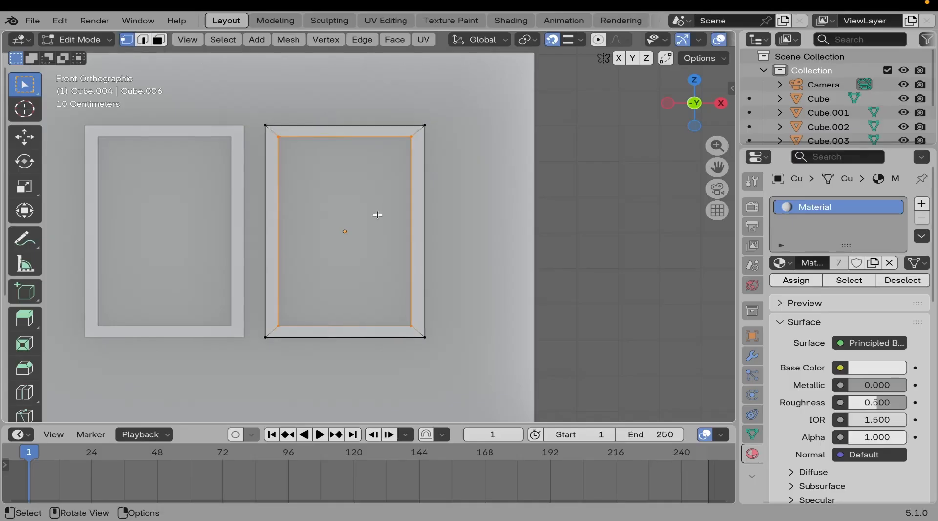
middle_click_drag(147, 62, 117, 84)
middle_click_drag(138, 44, 121, 46)
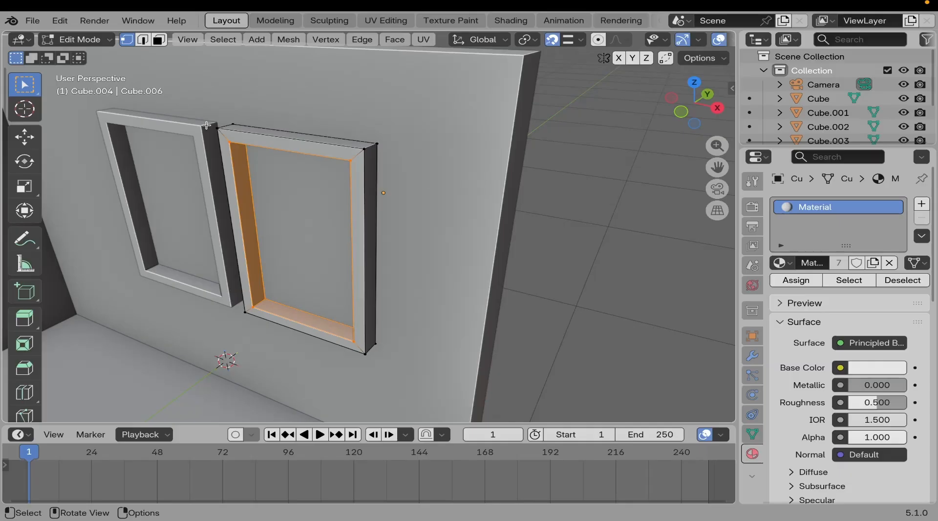
middle_click_drag(303, 167, 306, 193)
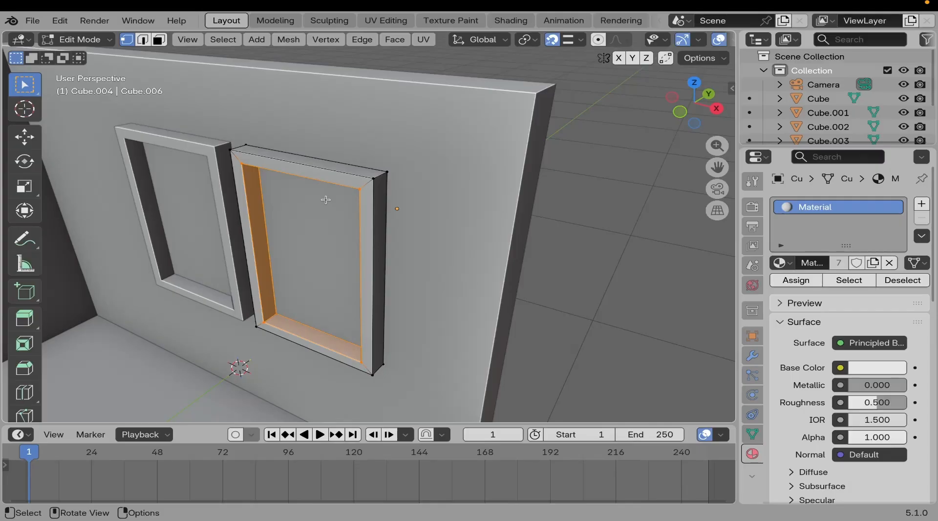
key("KP_1")
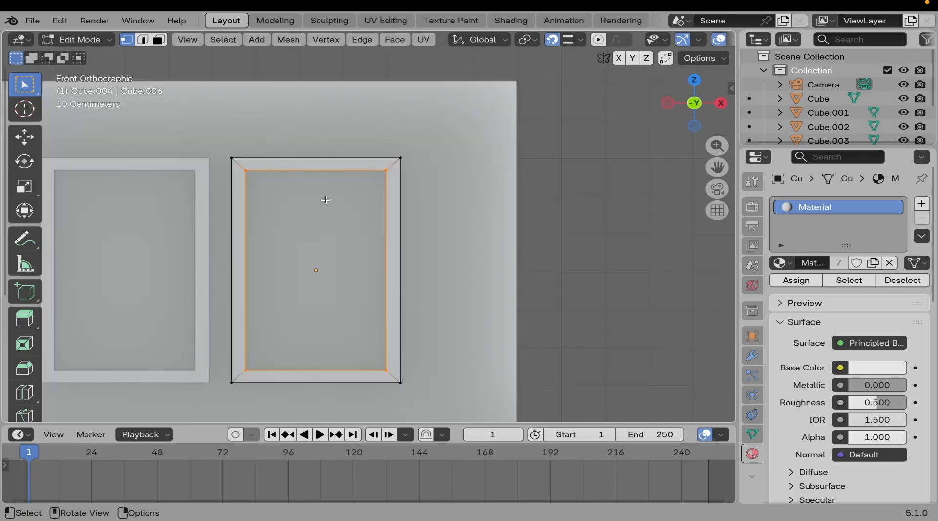
key("KP_3")
key("KP_7")
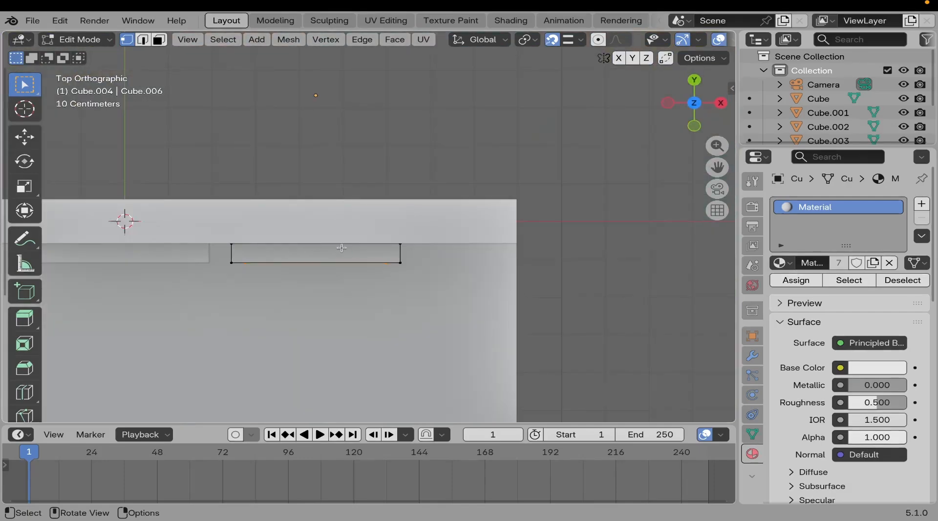
middle_click_drag(126, 219, 300, 207)
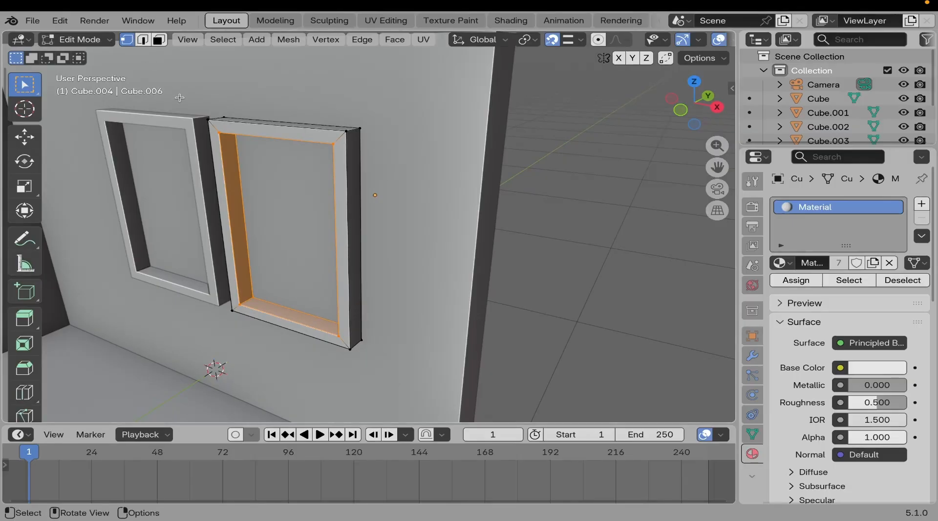
Try to select the vertices of the copied frame's top bar with X-ray off, checking the inner corners.
left_click_drag(178, 96, 387, 174)
middle_click_drag(387, 174, 448, 82)
scroll(300, 171, "up", 3)
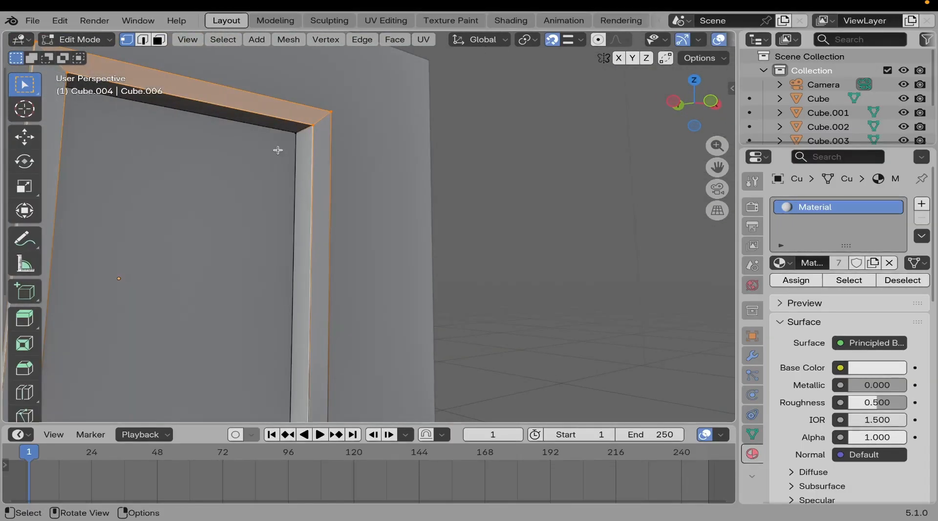
scroll(293, 161, "up", 2)
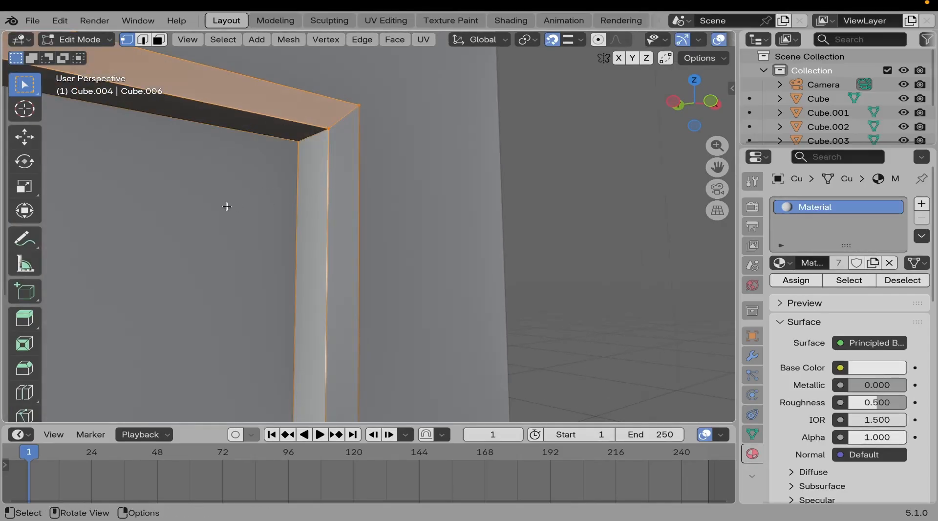
middle_click_drag(226, 206, 83, 195)
scroll(83, 195, "down", 4)
left_click(171, 146, "shift")
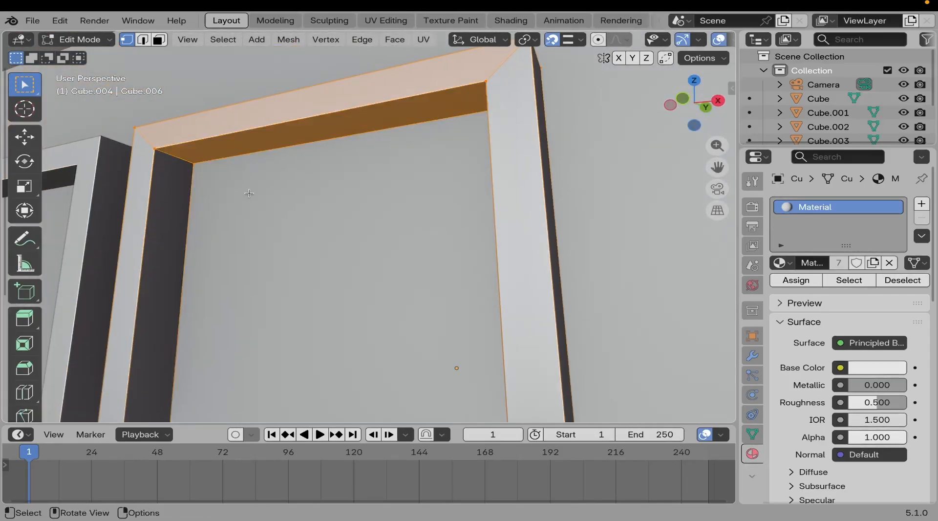
middle_click_drag(171, 146, 365, 214)
scroll(232, 237, "down", 3)
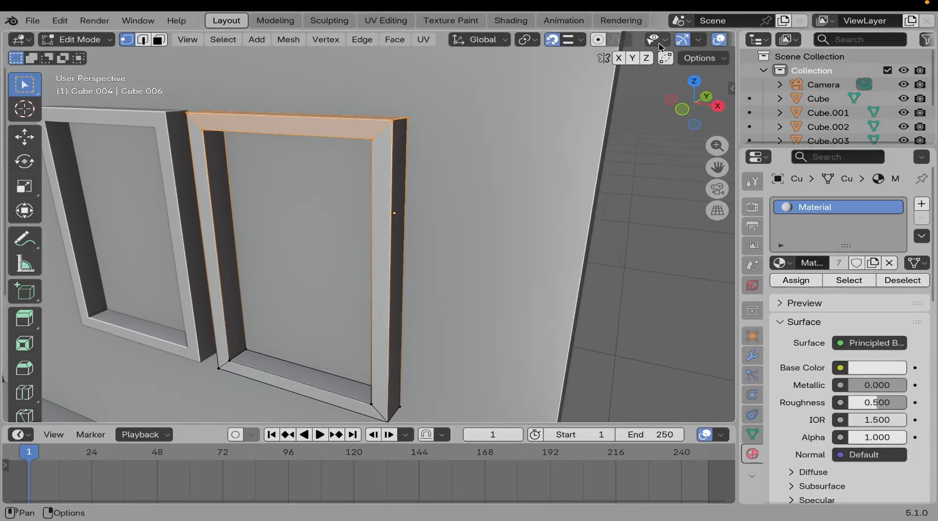
scroll(674, 42, "down", 4)
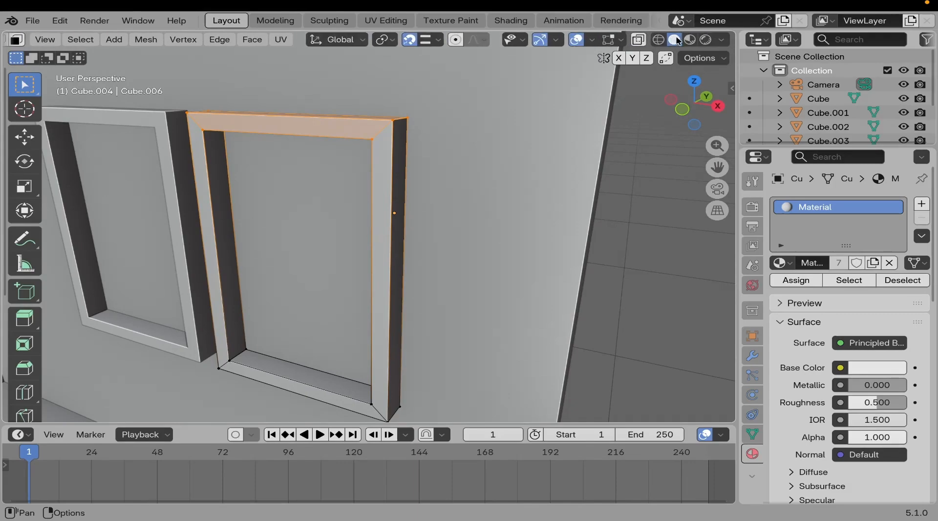
Select all front and back vertices of the copied frame's top bar using X-ray, and turn X-ray off again.
left_click(637, 40)
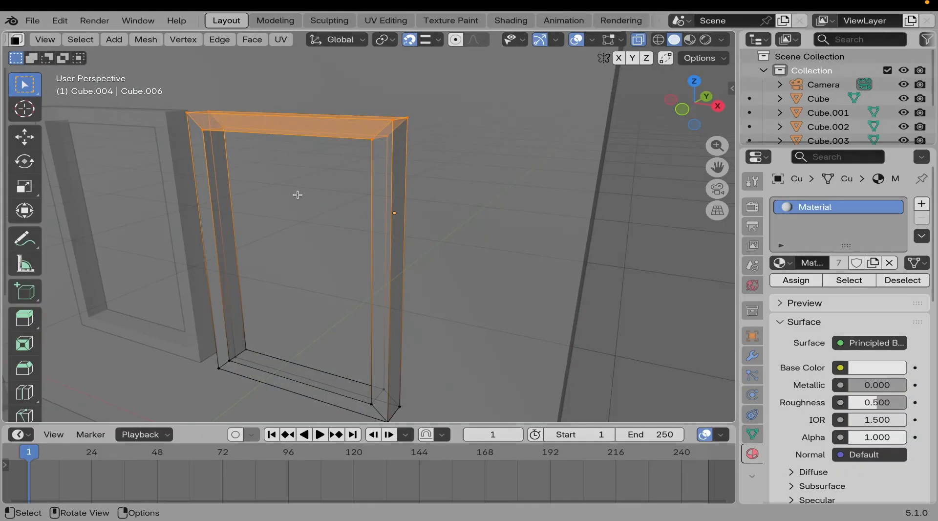
left_click(619, 234)
middle_click_drag(335, 188, 213, 99)
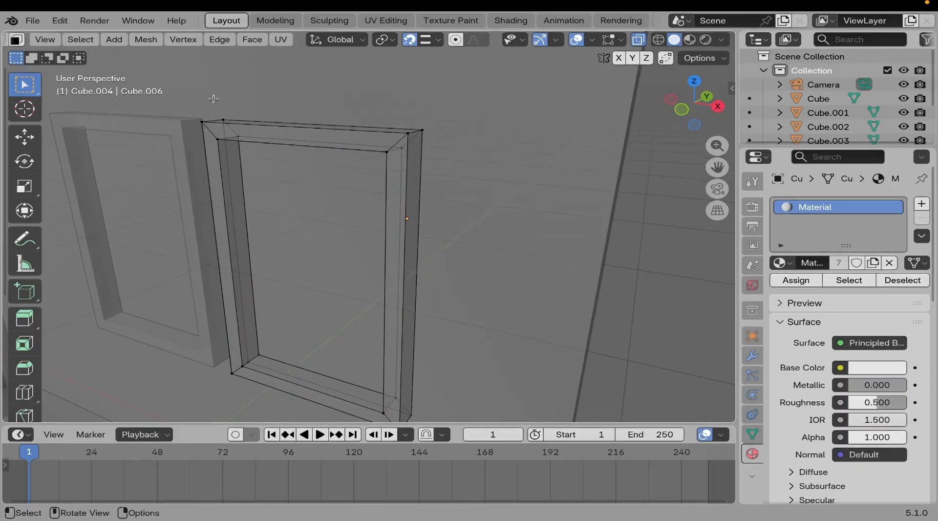
left_click_drag(195, 96, 471, 187)
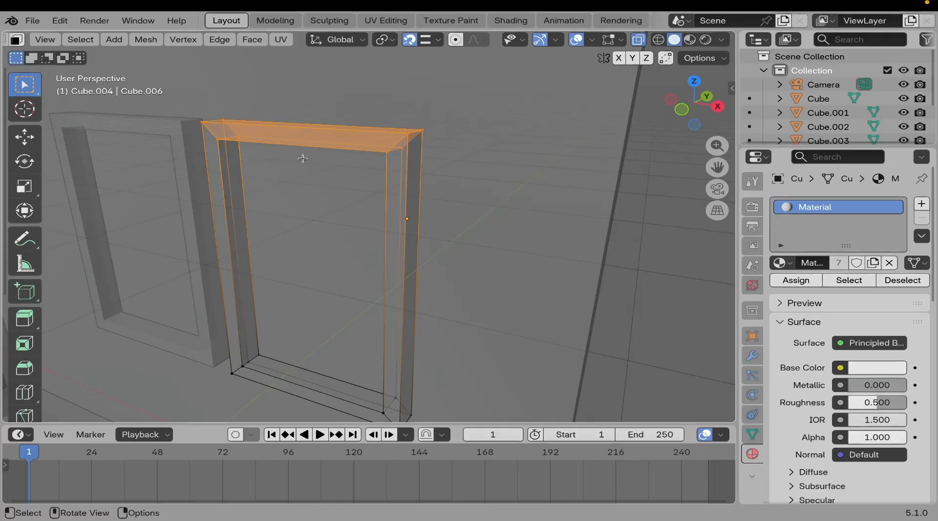
middle_click_drag(302, 158, 423, 175, "ctrl")
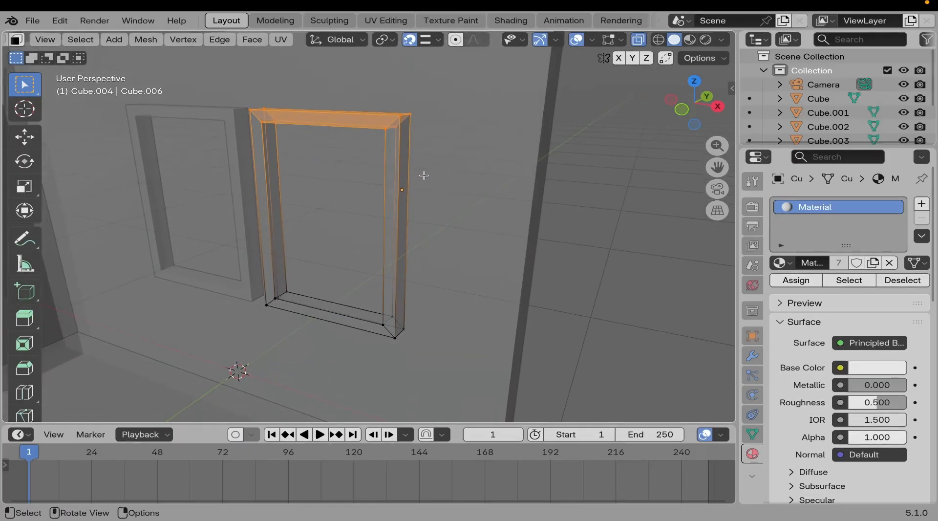
left_click(639, 41)
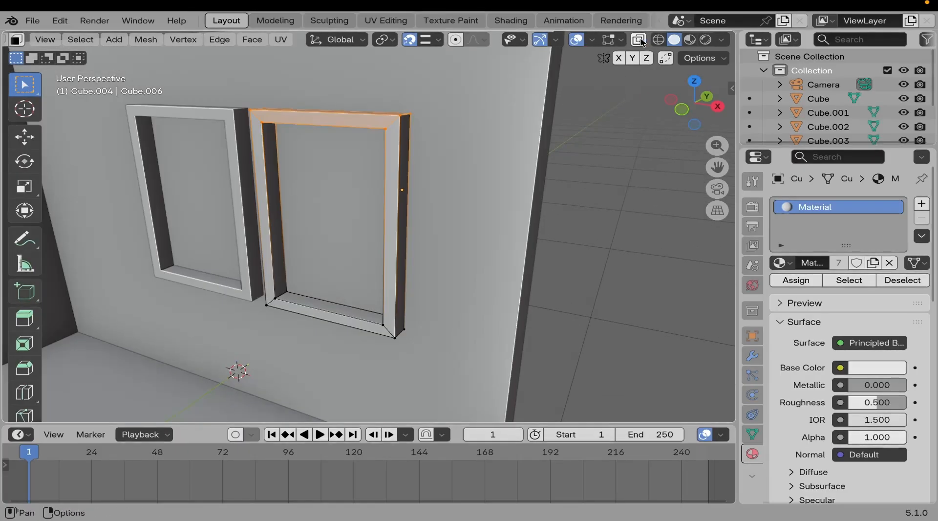
Lower the selected top bar about 0.3 m along the Z axis to shorten the copied frame, and return to Object Mode.
middle_click_drag(490, 126, 511, 128, "shift")
key("g")
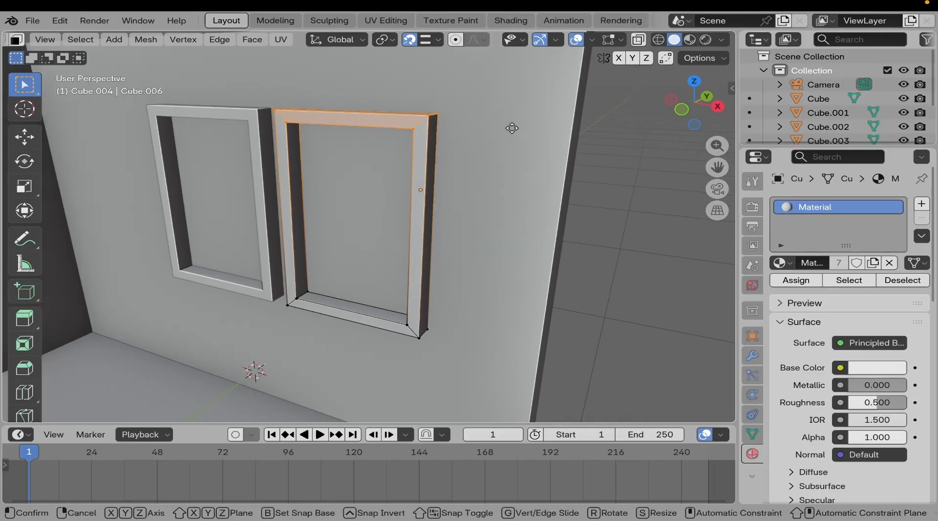
key("z")
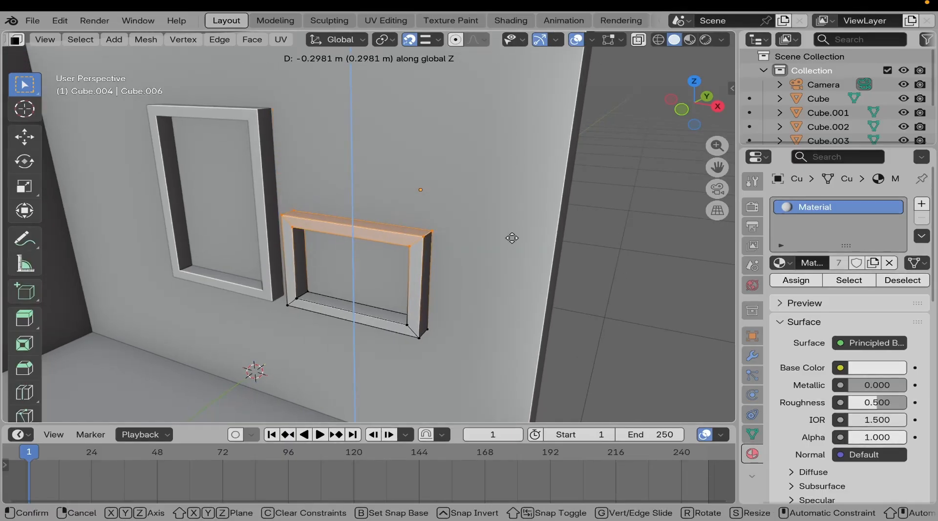
left_click(514, 235)
middle_click_drag(398, 230, 348, 227)
key("g")
key("z")
left_click(428, 198)
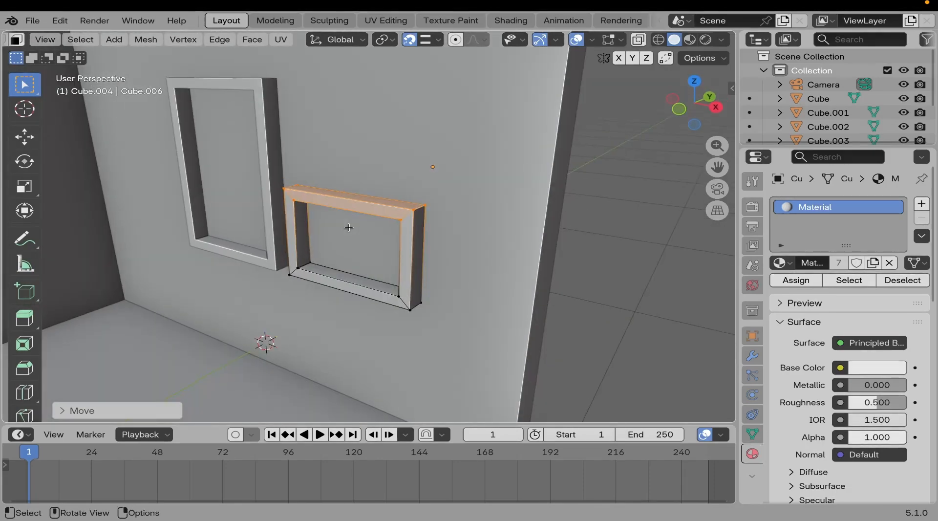
key("Tab")
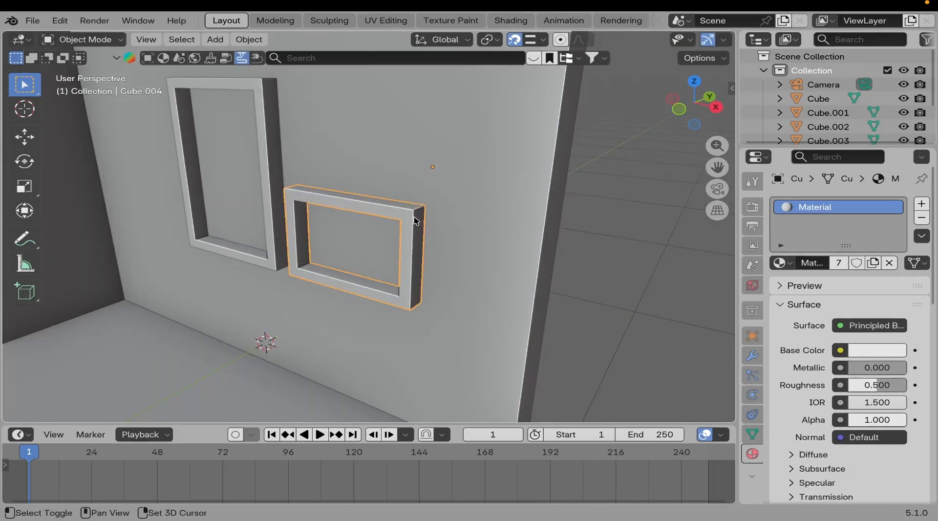
Duplicate the short frame upward along the Z axis and align the copy's top with the tall frame.
middle_click_drag(429, 235, 398, 238, "shift")
key("shift+d")
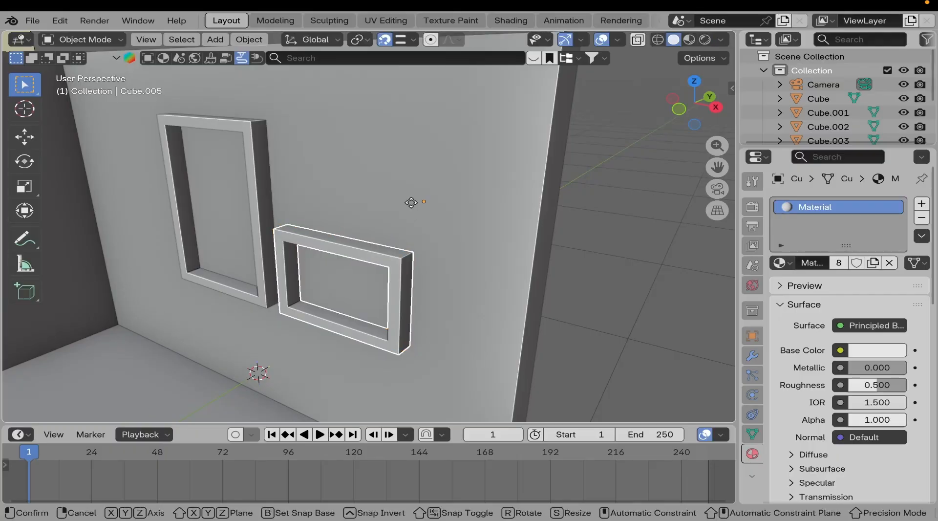
key("z")
left_click(428, 113)
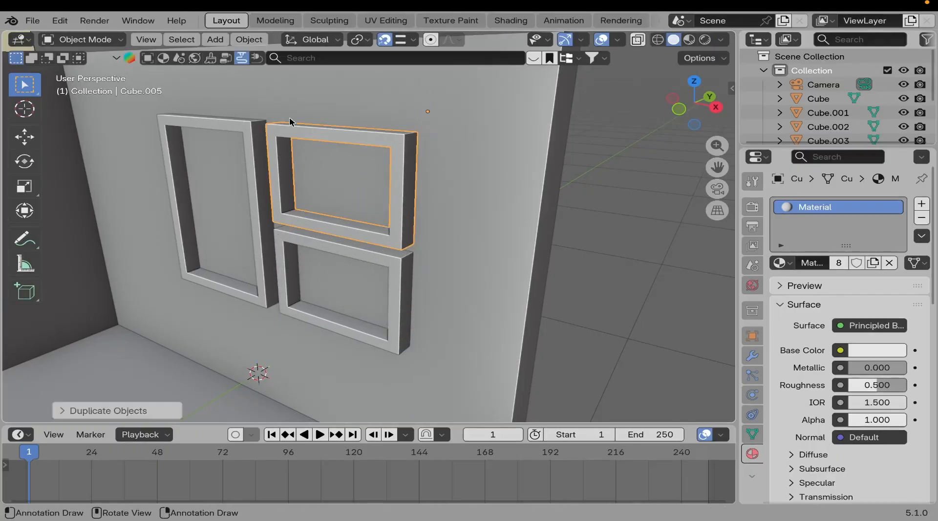
key("g")
key("z")
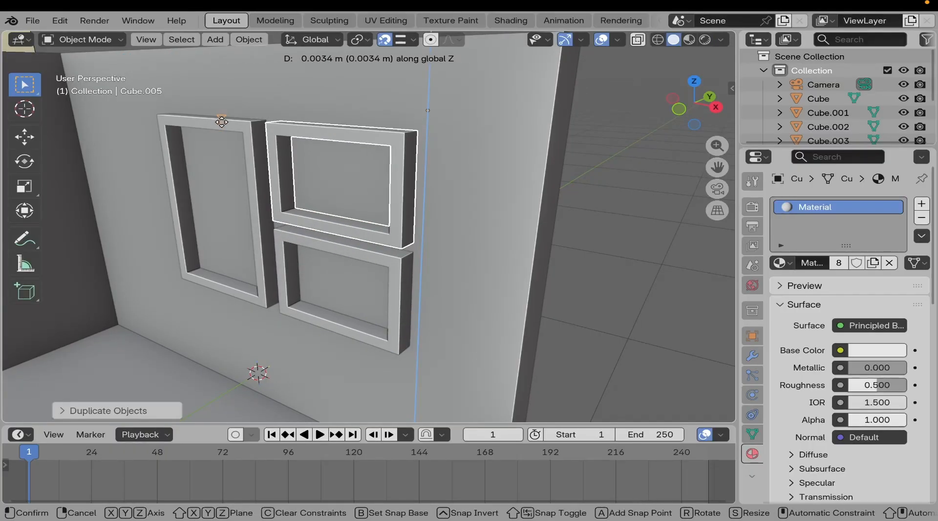
left_click(249, 125)
Duplicate the plain side wall in place and move the copy a short way along the X axis into the room.
scroll(324, 203, "down", 3)
middle_click_drag(325, 203, 185, 179)
scroll(271, 215, "down", 3)
scroll(305, 313, "down", 3)
middle_click_drag(306, 312, 283, 247)
left_click(286, 236)
scroll(283, 247, "up", 2)
key("shift+d")
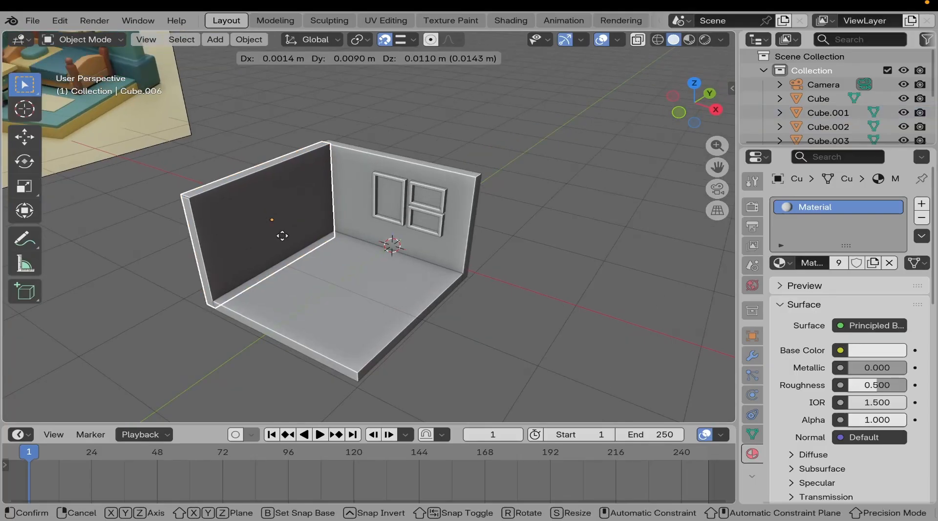
right_click(285, 239)
key("g")
key("x")
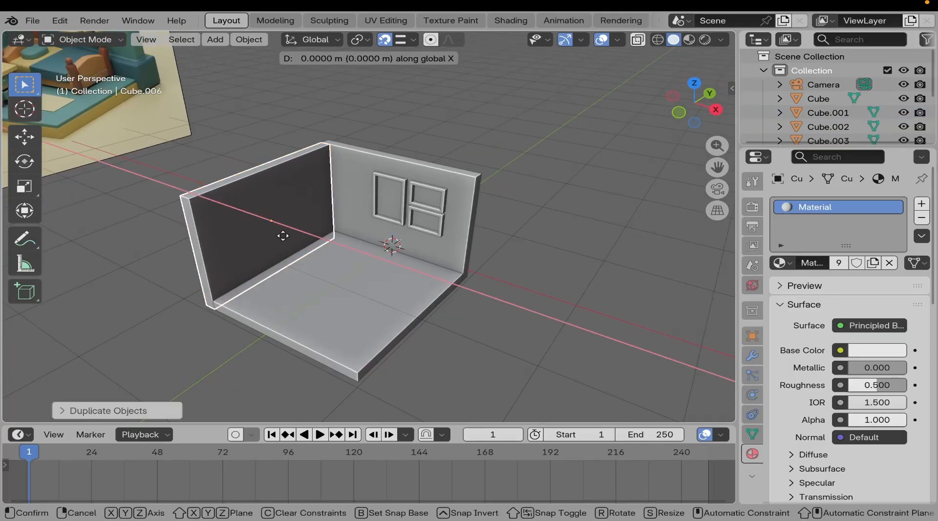
left_click(290, 244)
Scale the copied wall down along the Z axis in two passes to flatten it into a thin shelf board.
middle_click_drag(259, 255, 349, 297, "shift")
key("s")
key("z")
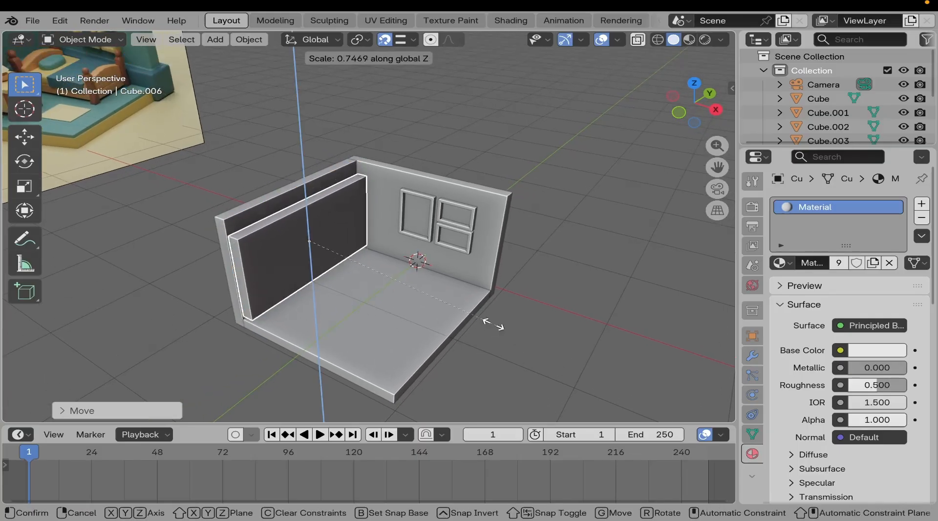
left_click(358, 257)
scroll(420, 322, "up", 2)
key("s")
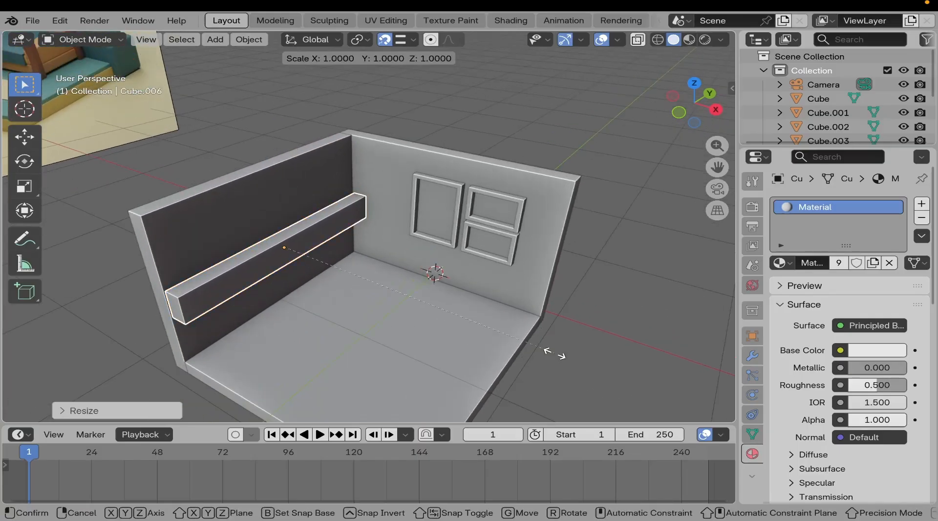
key("z")
left_click(336, 265)
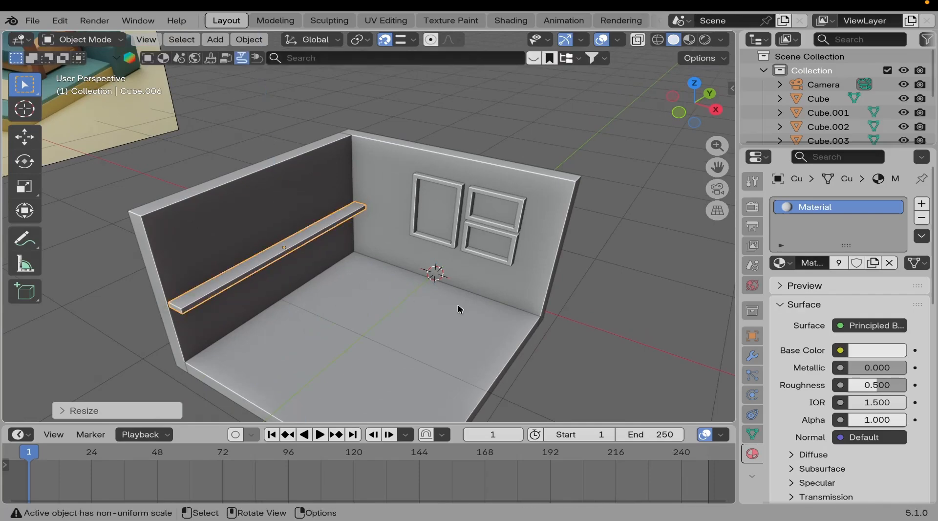
Shorten the shelf board to about 0.4 of its length along Y and move it along X against the wall.
key("s")
key("y")
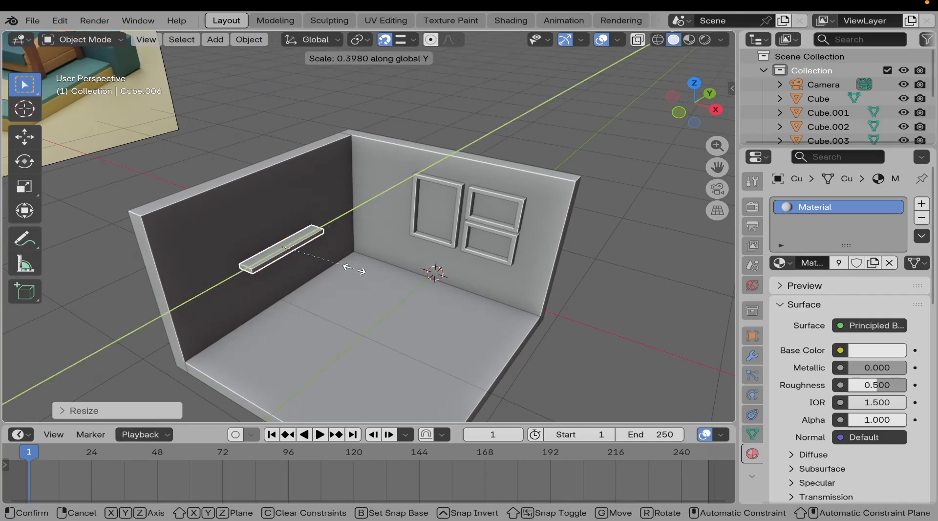
left_click(354, 269)
middle_click_drag(356, 272, 314, 239)
key("g")
key("x")
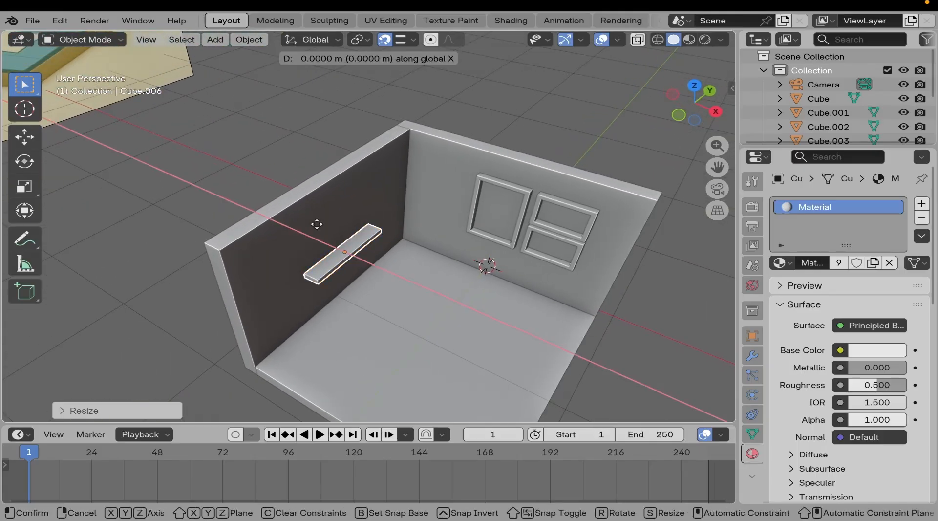
left_click(301, 200)
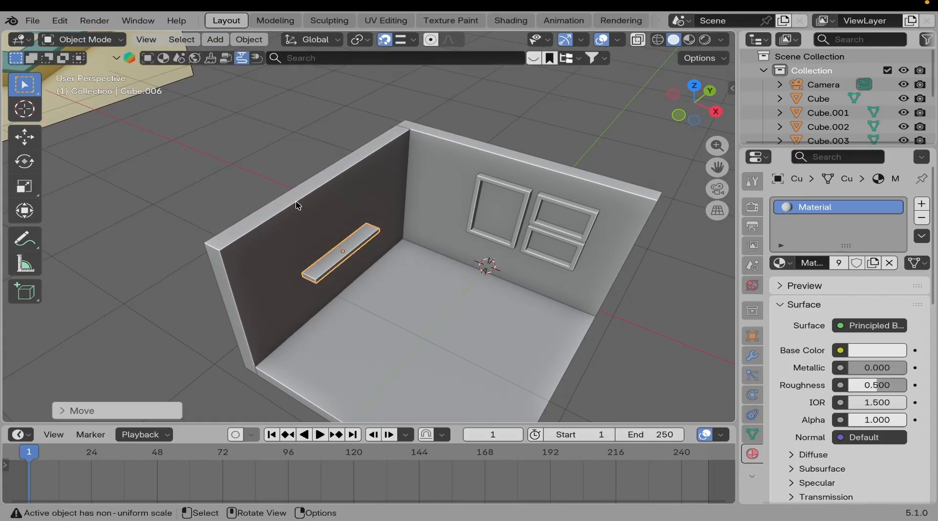
Shorten the shelf board slightly more along the Y axis.
middle_click_drag(296, 203, 262, 226)
scroll(344, 244, "up", 3)
key("s")
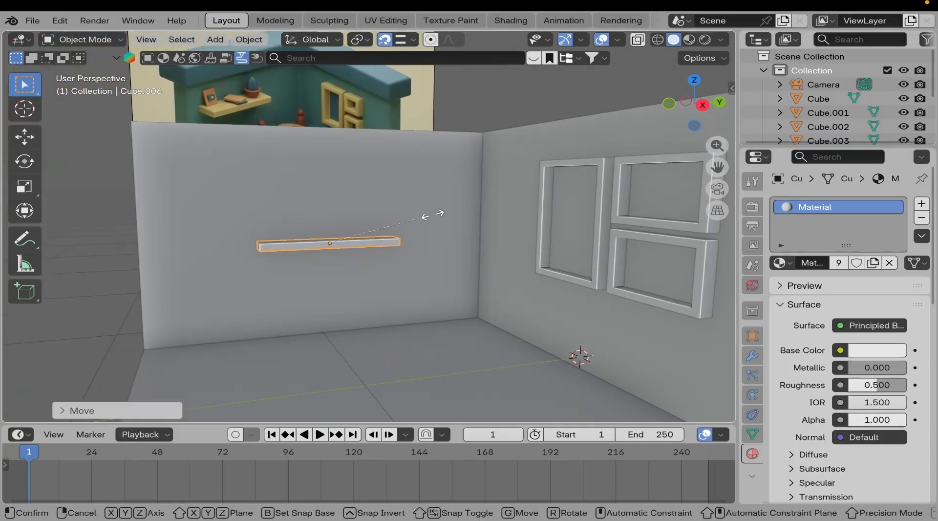
key("y")
left_click(414, 222)
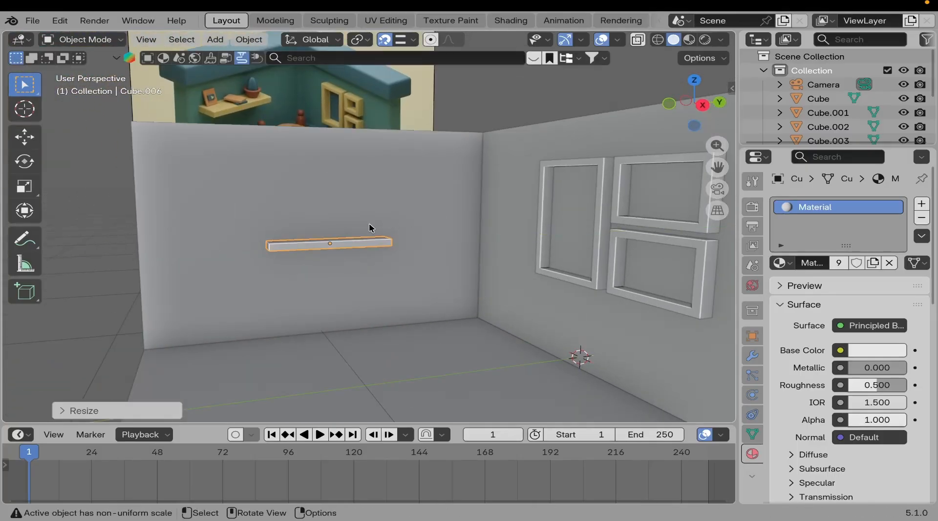
Raise the shelf along Z on the wall and adjust its position along Y, away from the room corner.
key("g")
key("z")
left_click(372, 185)
key("g")
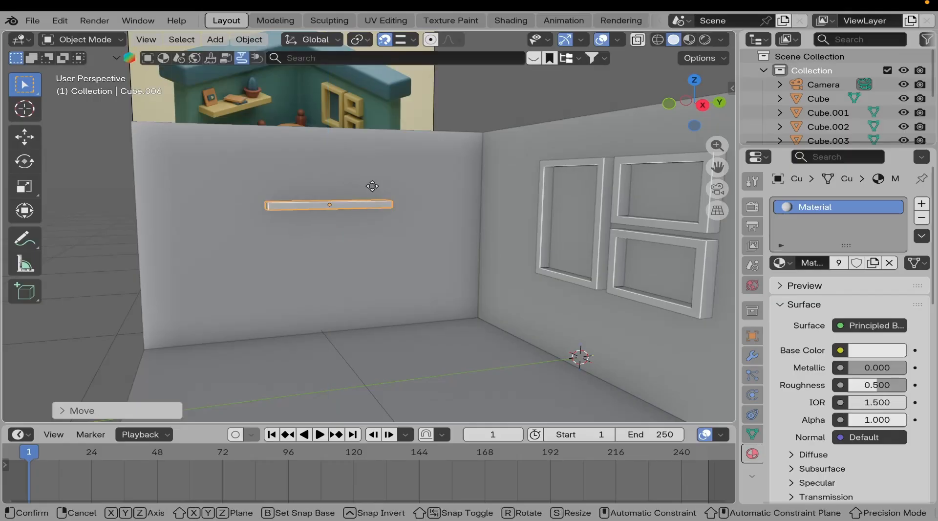
key("y")
left_click(314, 191)
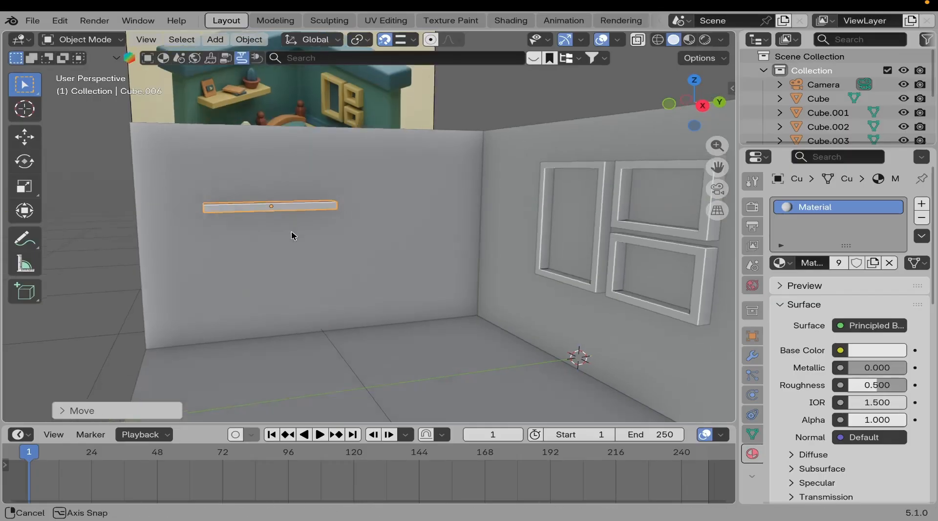
middle_click_drag(291, 231, 320, 208)
key("g")
key("y")
left_click(346, 194)
Examine the wall shelf and the objects on it in the reference image, comparing them with the modelled shelf.
left_click_drag(0, 0, 0, 0)
scroll(273, 204, "down", 2)
middle_click_drag(318, 208, 346, 326)
scroll(234, 232, "up", 6)
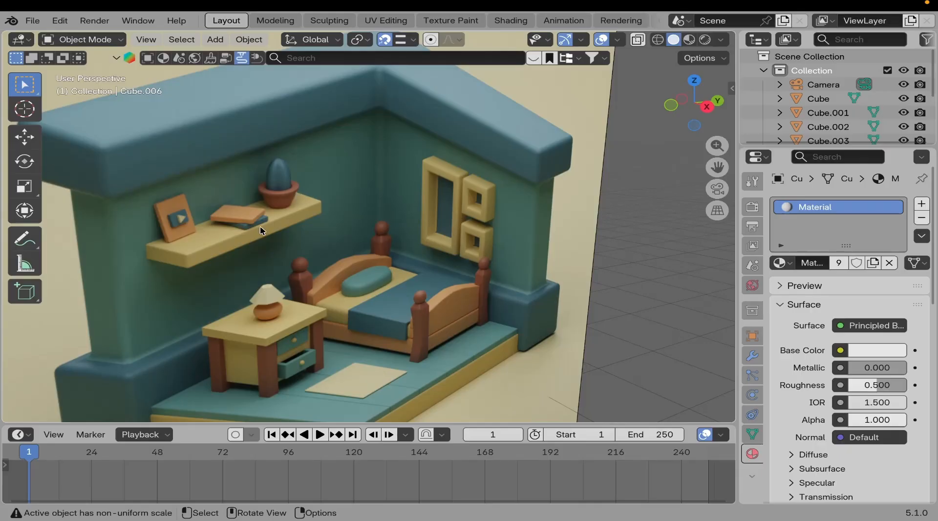
scroll(260, 224, "down", 6)
middle_click_drag(425, 391, 404, 331, "shift")
scroll(289, 248, "up", 4)
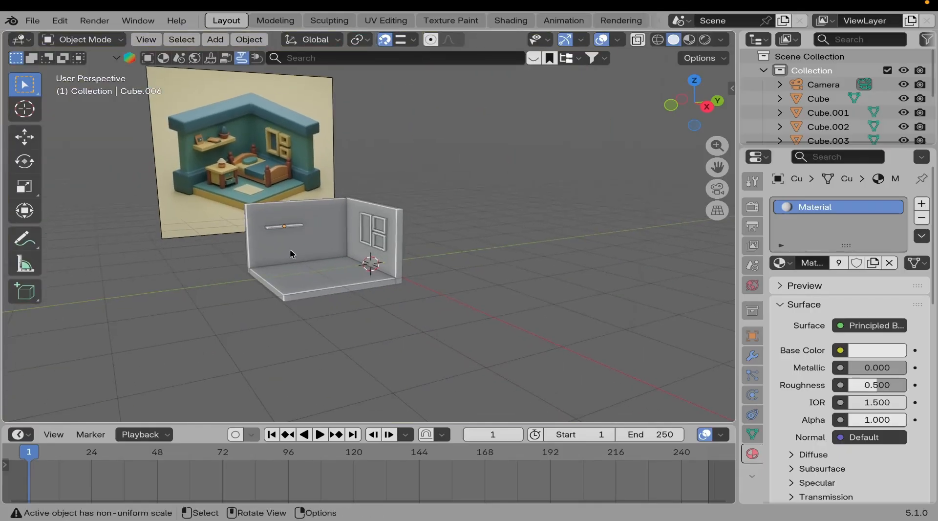
scroll(290, 248, "up", 6)
middle_click_drag(288, 241, 268, 239)
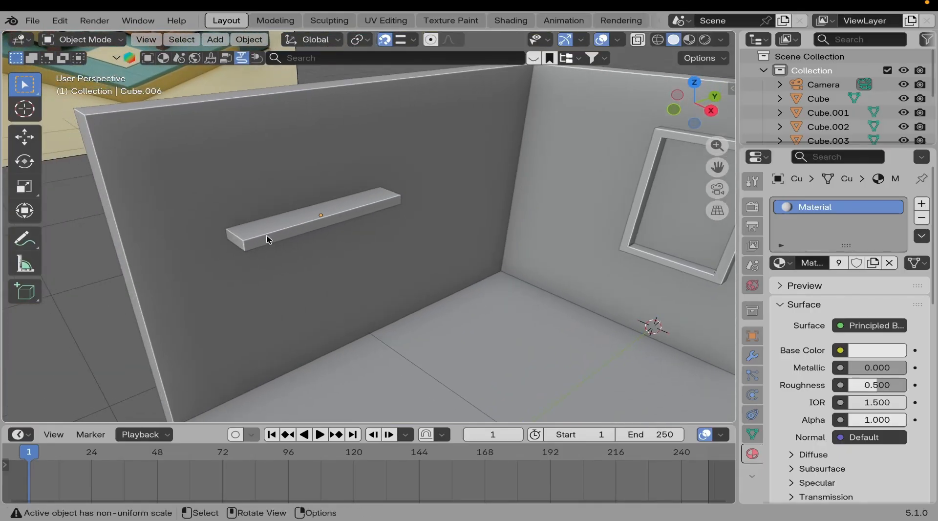
Duplicate the shelf board and move the copy up along the Z axis, just above the original.
left_click(268, 239)
scroll(309, 255, "up", 2)
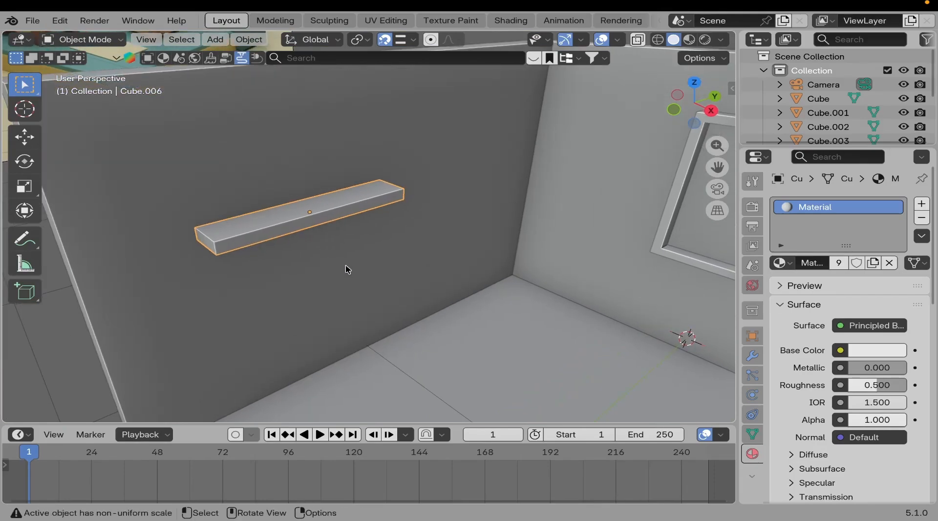
key("shift+d")
key("Escape")
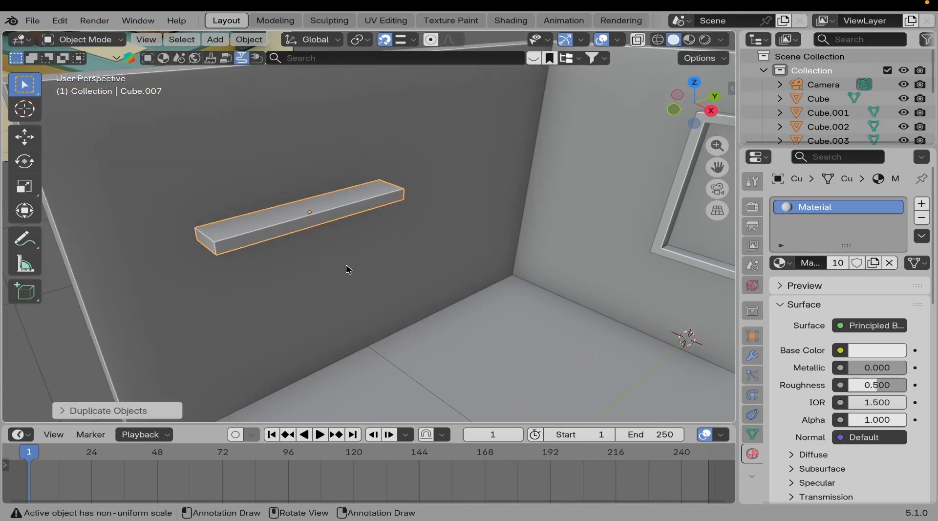
key("g")
key("z")
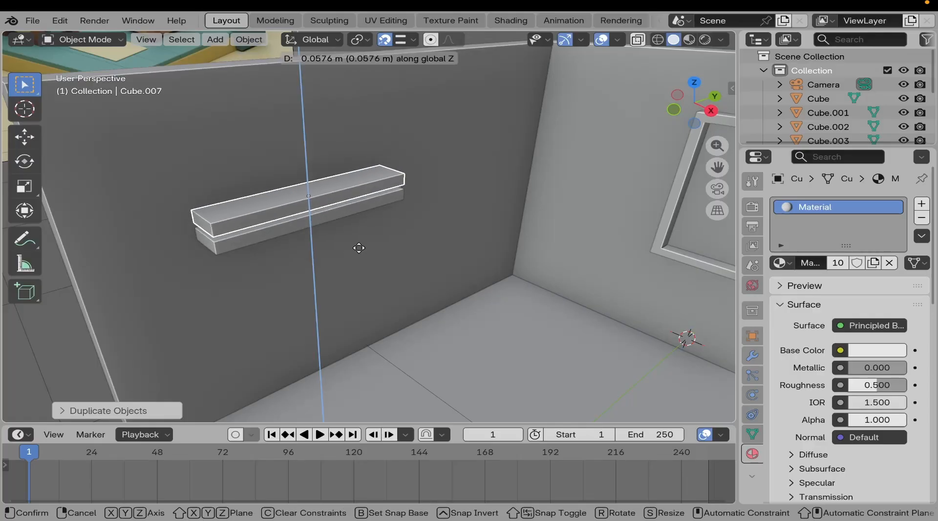
left_click(371, 243)
middle_click_drag(274, 210, 276, 217, "shift")
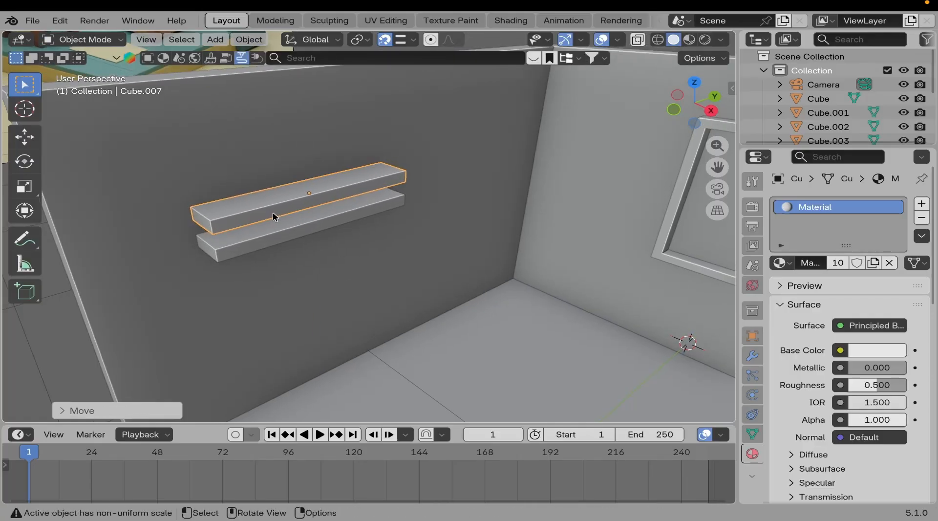
Shrink the copied board along Y into a short book-sized block and reduce its thickness slightly along Z.
key("s")
key("y")
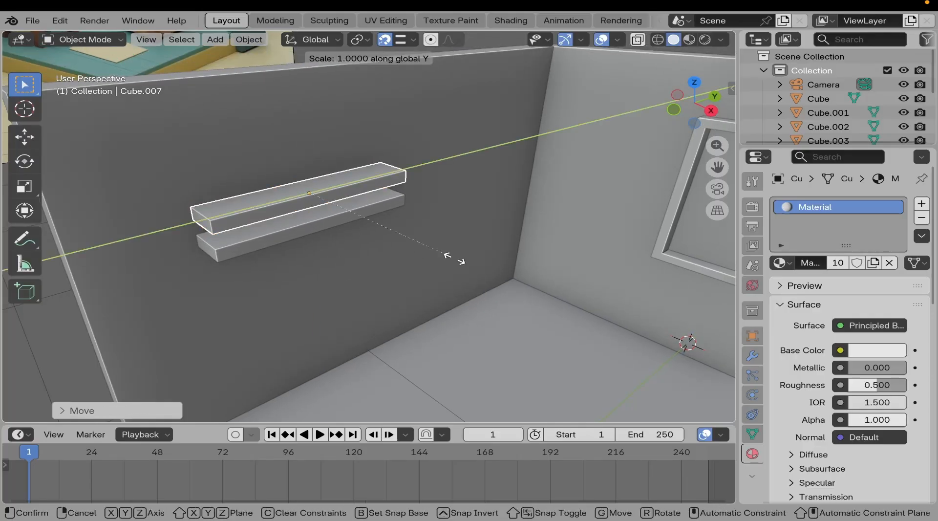
left_click(351, 214)
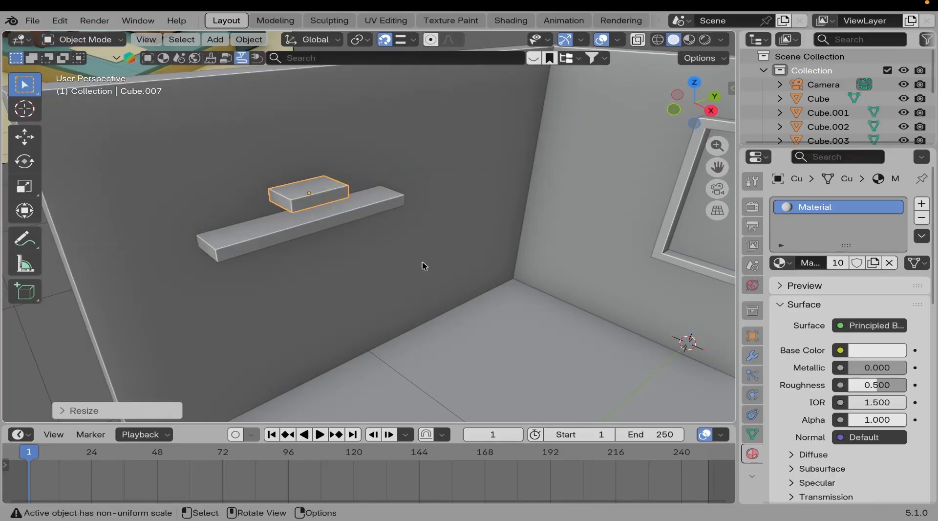
key("s")
key("z")
left_click(394, 242)
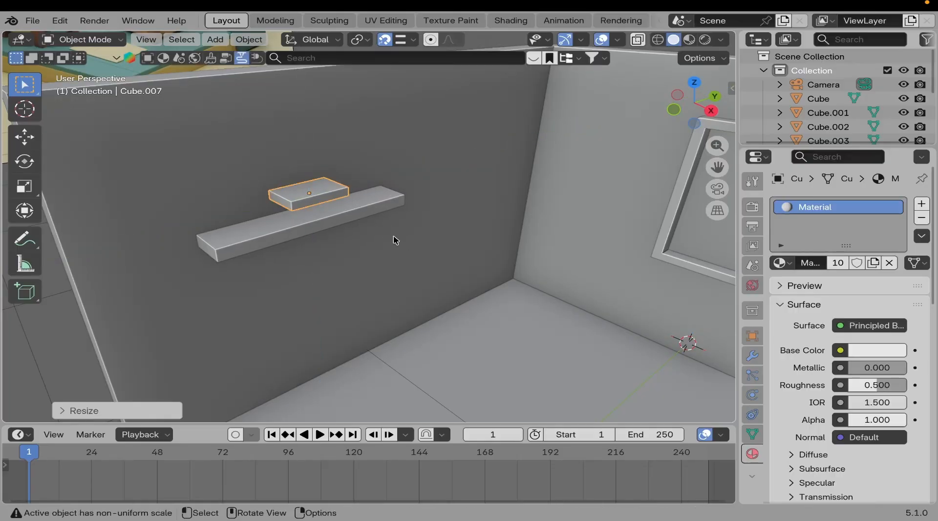
Lower the book block along the Z axis onto the top of the shelf.
middle_click_drag(393, 239, 351, 230)
scroll(353, 211, "up", 2)
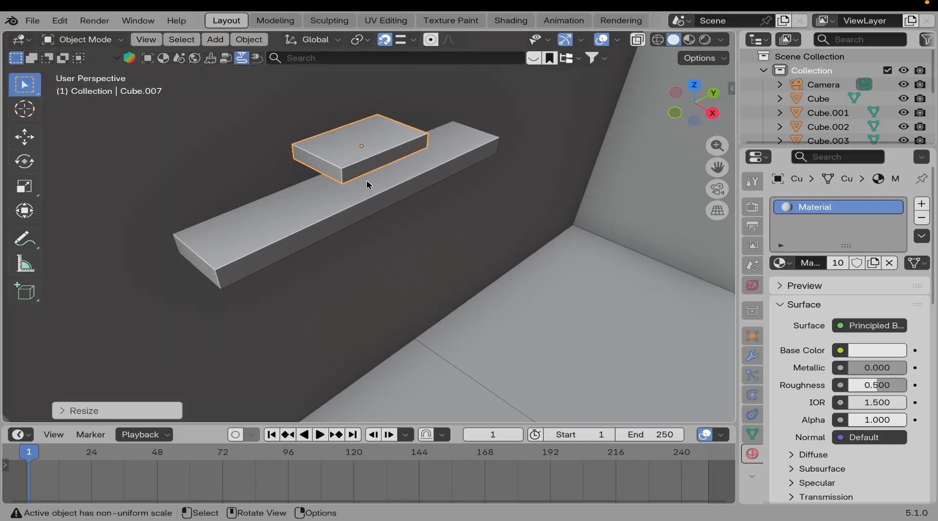
key("g")
key("z")
left_click(391, 246)
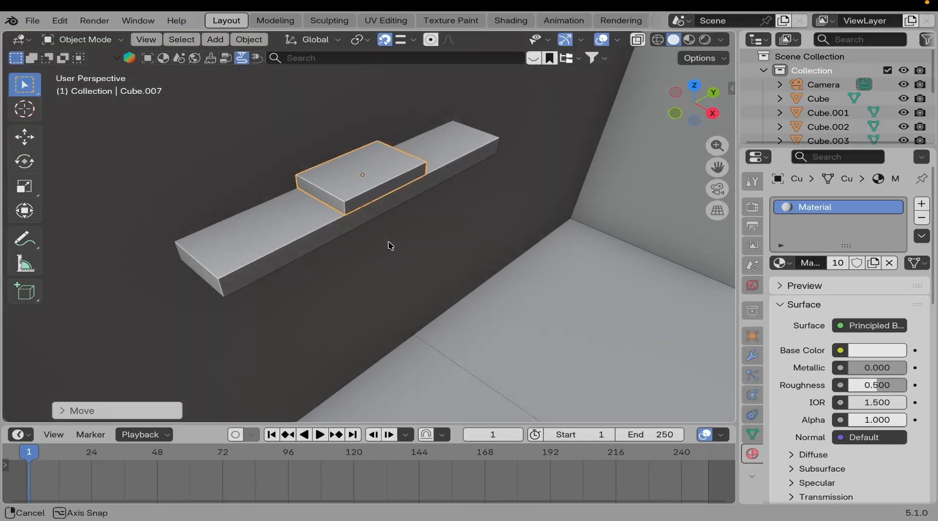
Scale the book block to about 0.91 along X and about 0.87 along Y.
middle_click_drag(390, 246, 393, 255)
key("s")
key("x")
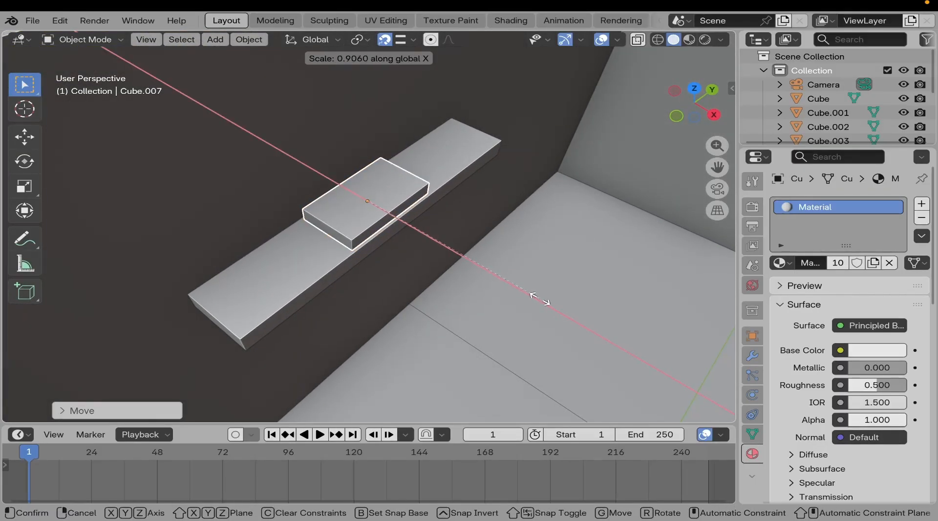
left_click(539, 299)
key("s")
key("y")
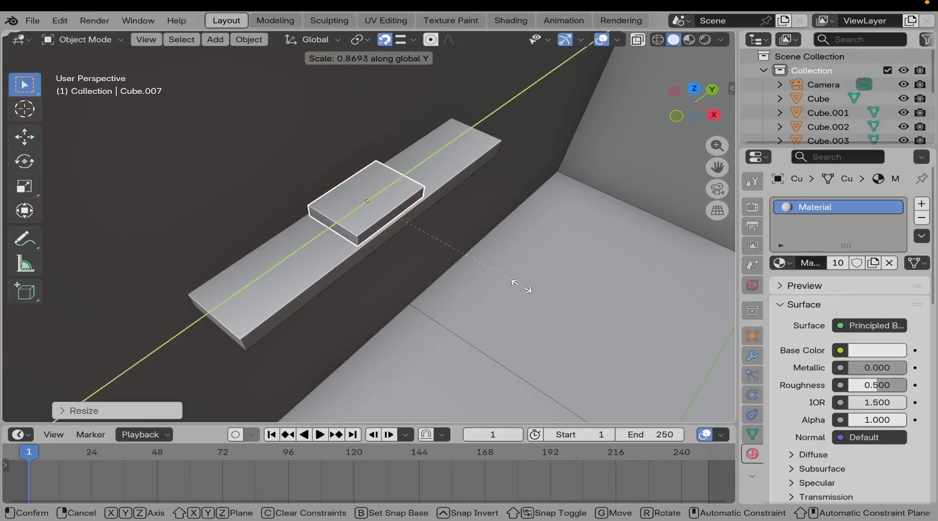
left_click(521, 285)
Thin the book block along the Z axis and move it vertically to rest on the shelf surface.
middle_click_drag(521, 286, 561, 326)
key("s")
key("z")
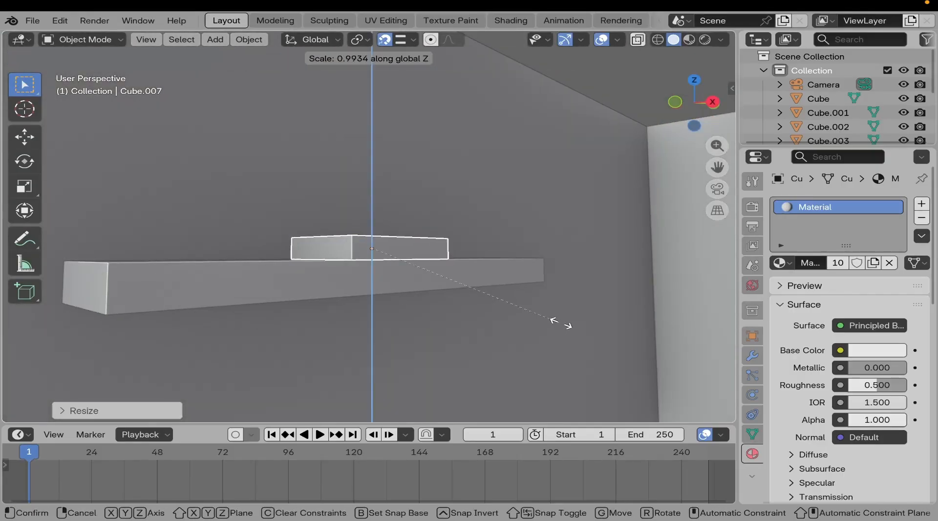
left_click(508, 289)
mouse_move(411, 261)
middle_mouse_down()
mouse_move(398, 258)
mouse_move(402, 293)
mouse_move(383, 291)
mouse_move(396, 265)
middle_mouse_up()
key("g")
key("z")
left_click(400, 270)
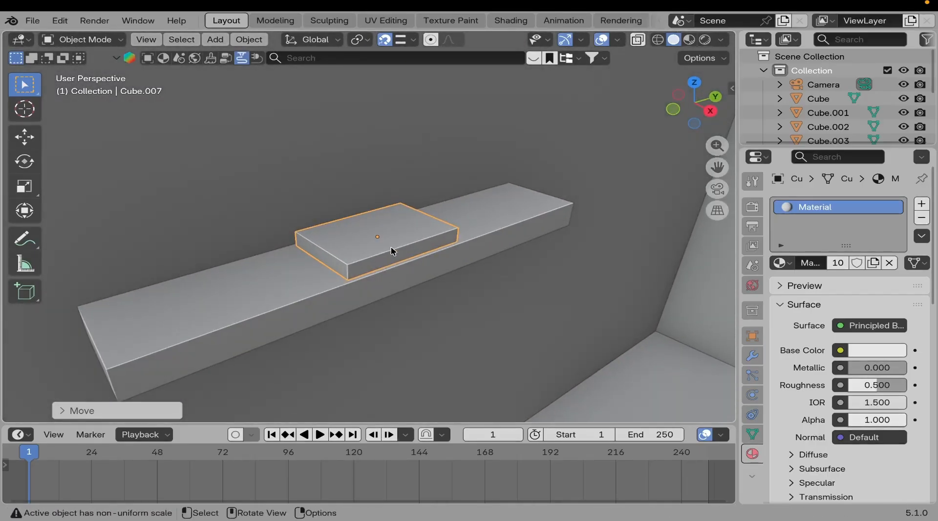
Duplicate the book block along the Z axis and lower the copy onto the first block.
key("shift+d")
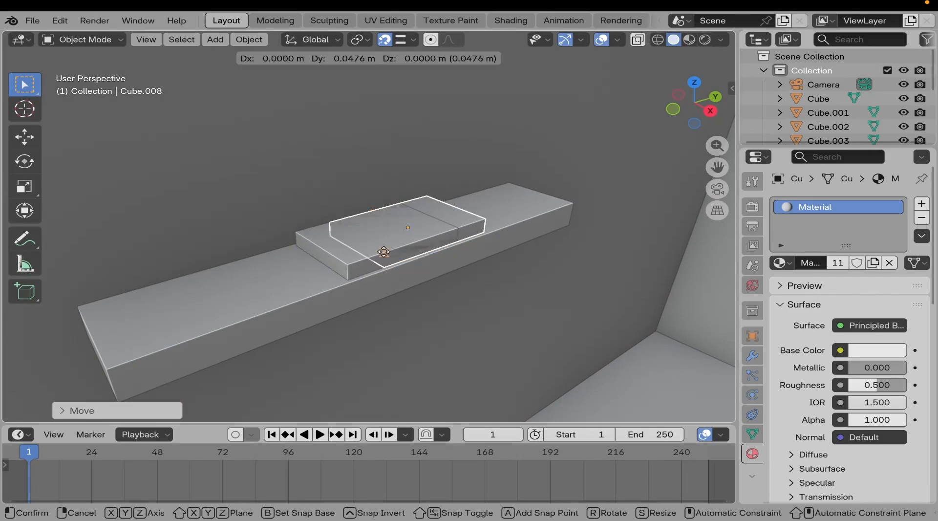
key("z")
left_click(387, 194)
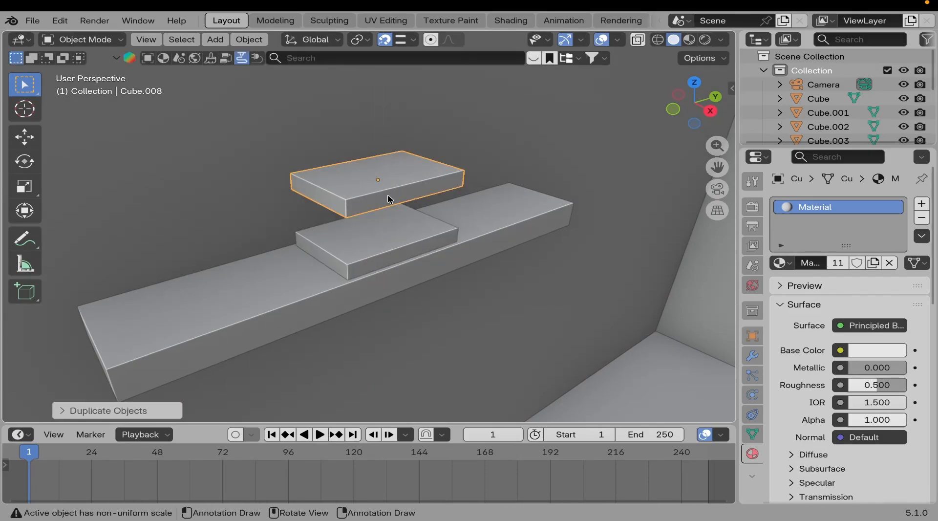
key("g")
key("z")
left_click(390, 247)
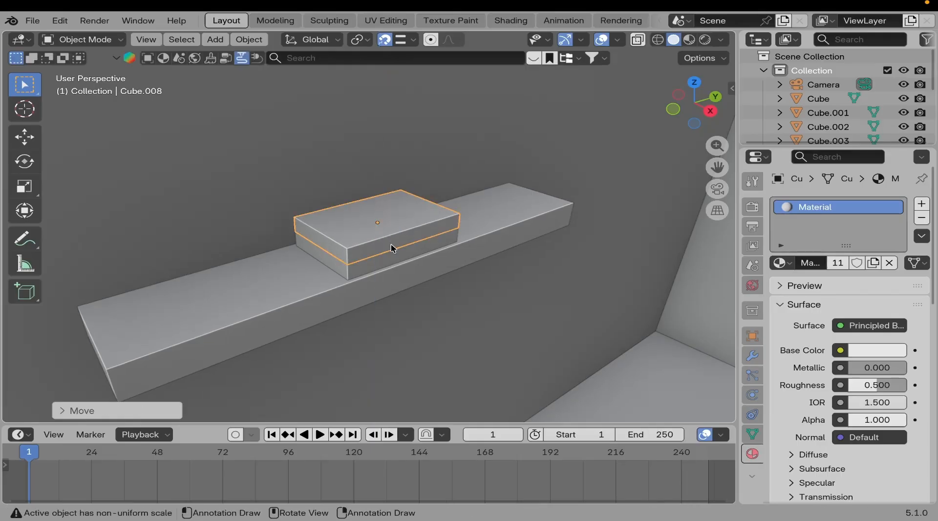
Rotate the upper book slightly around the Z axis and shift it about 0.005 m along X.
middle_click_drag(415, 278, 509, 325)
key("r")
key("z")
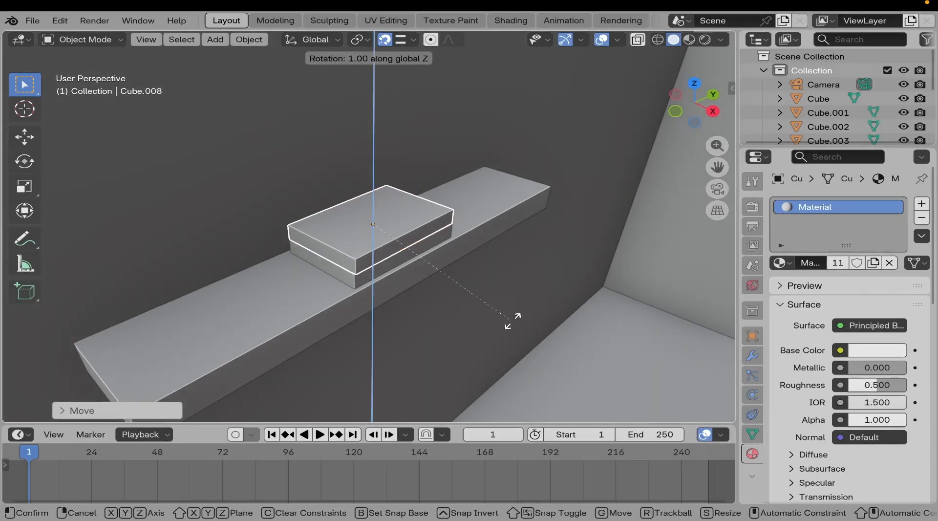
left_click(530, 310)
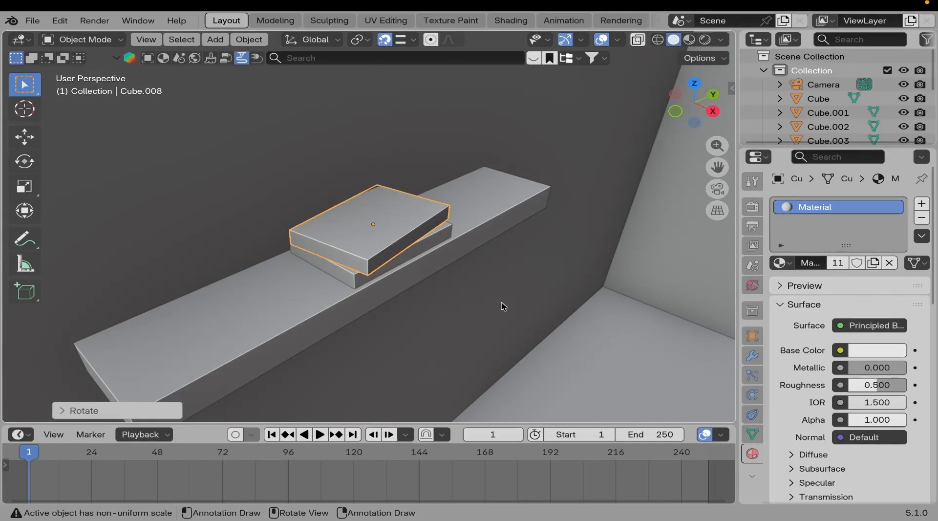
key("g")
key("x")
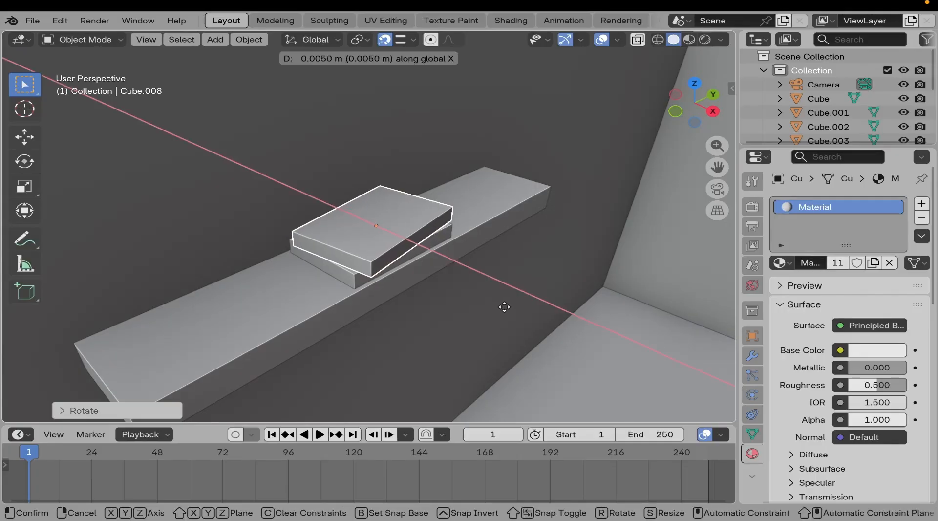
left_click(506, 309)
Duplicate the lower book along the Y axis toward the free end of the shelf away from the room corner.
scroll(367, 274, "down", 2)
middle_click_drag(366, 274, 329, 280)
left_click(359, 270)
scroll(332, 279, "up", 4)
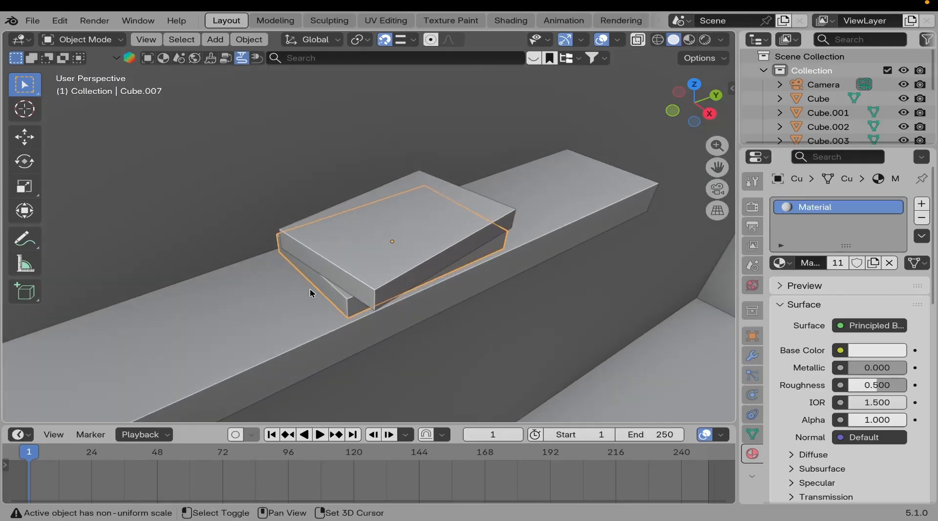
scroll(405, 238, "down", 2)
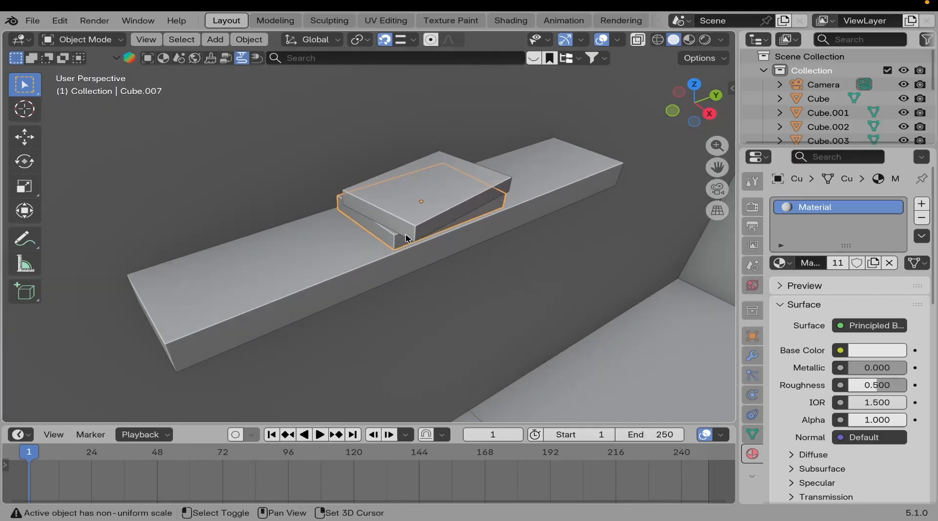
key("shift+d")
key("y")
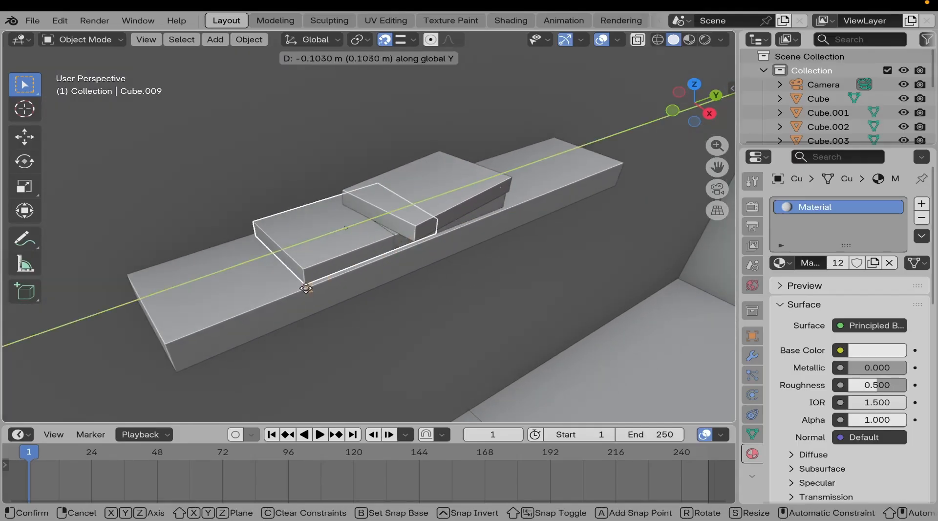
left_click(221, 322)
middle_click_drag(221, 322, 315, 293)
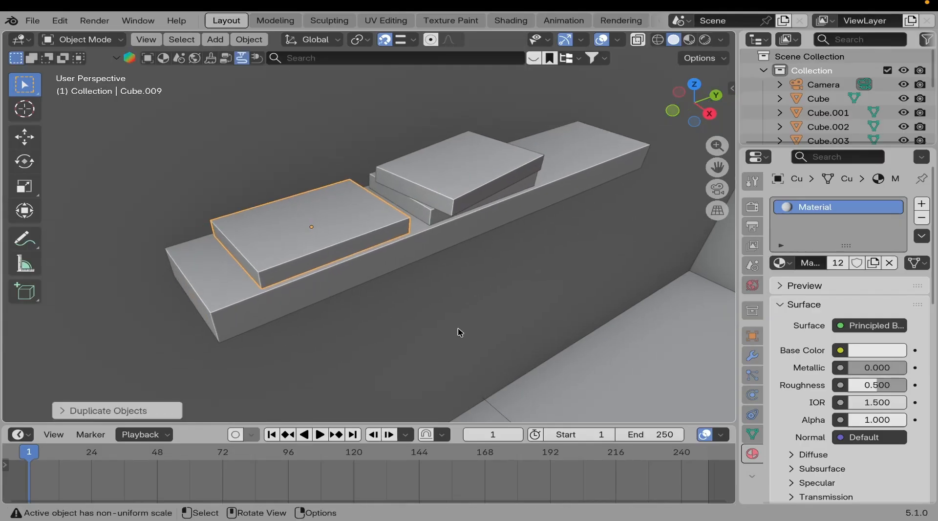
Stand the duplicated book upright by rotating it 90° around X and 90° around Z.
type("rx90")
key("Return")
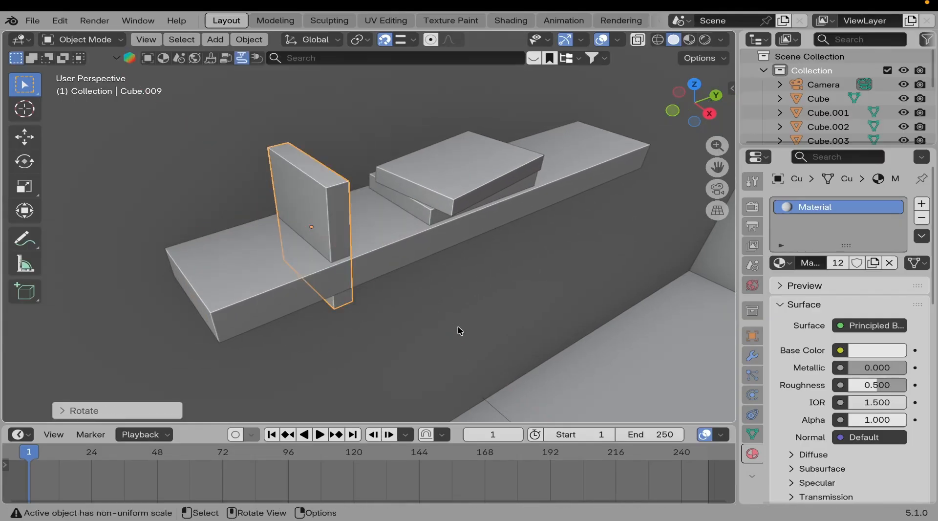
type("rz")
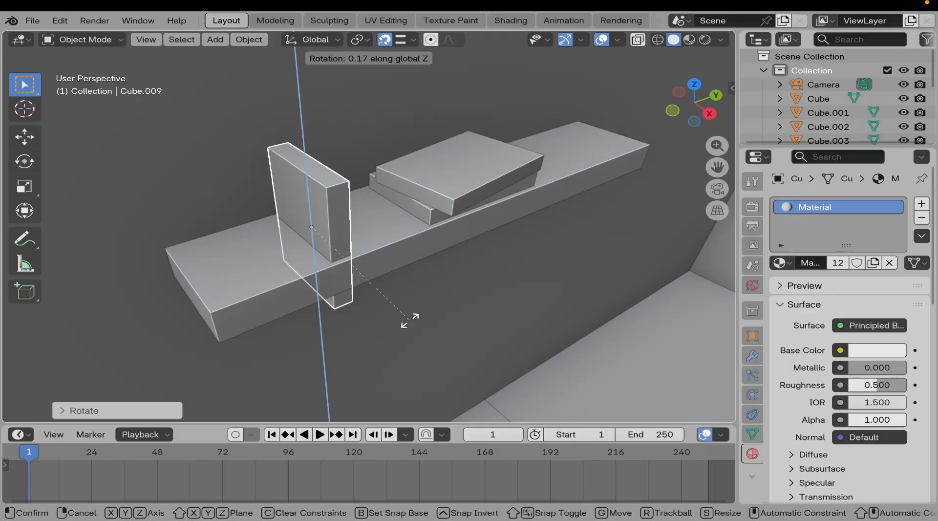
type("90")
key("Return")
middle_click_drag(344, 317, 316, 257)
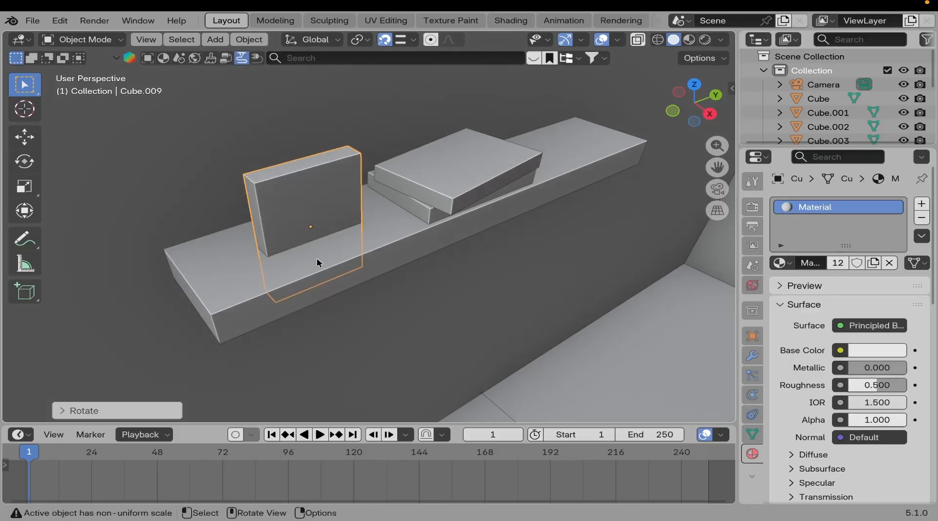
Move the upright block along the Z axis until its bottom edge rests on the shelf surface.
key("g")
key("z")
left_click(308, 169)
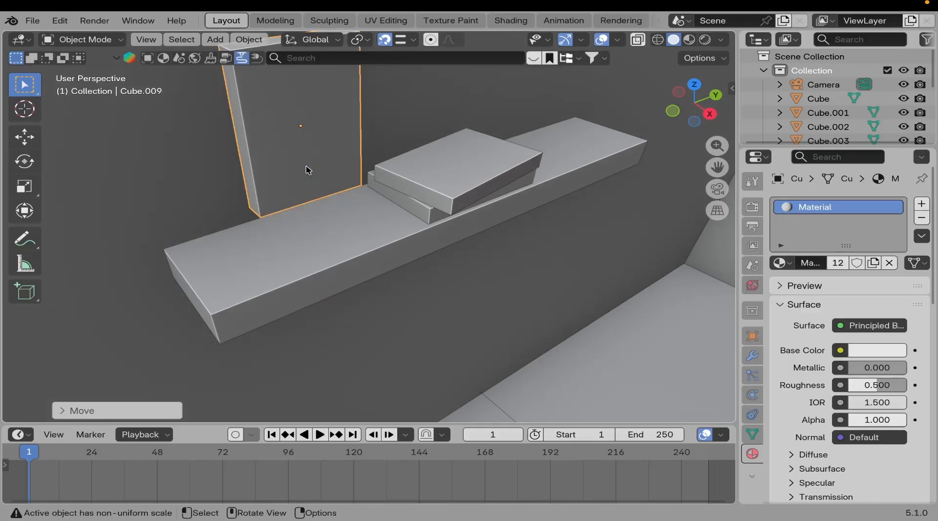
key("g")
key("z")
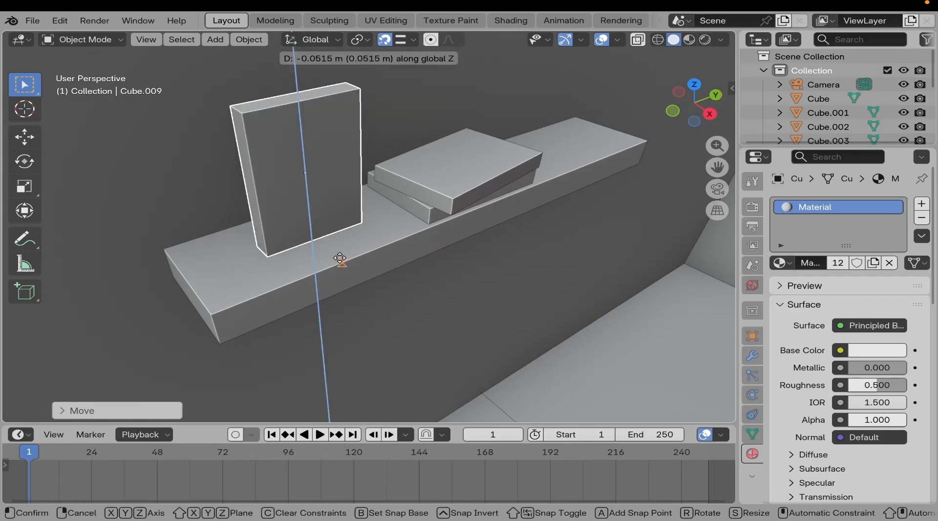
left_click(339, 257)
middle_click_drag(339, 262, 528, 318)
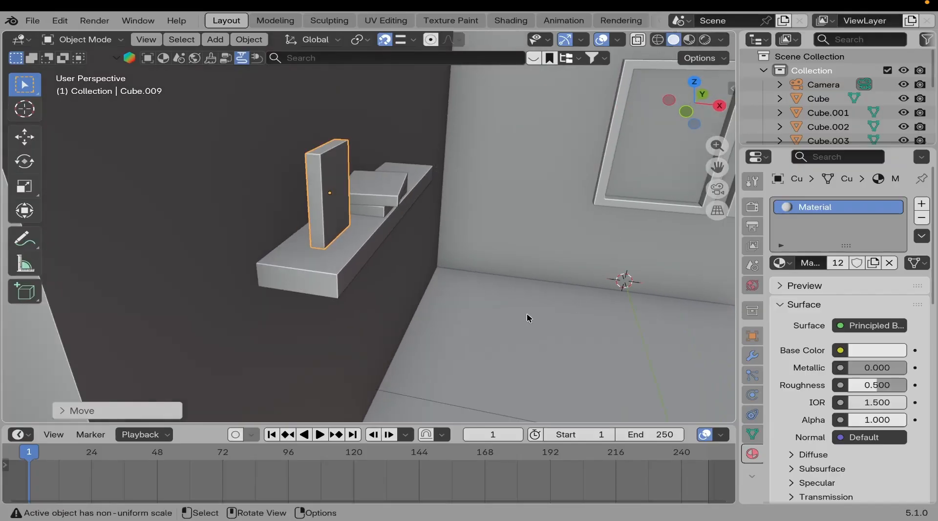
Tilt the upright block around the Y axis so that its top leans back toward the wall.
key("r")
key("y")
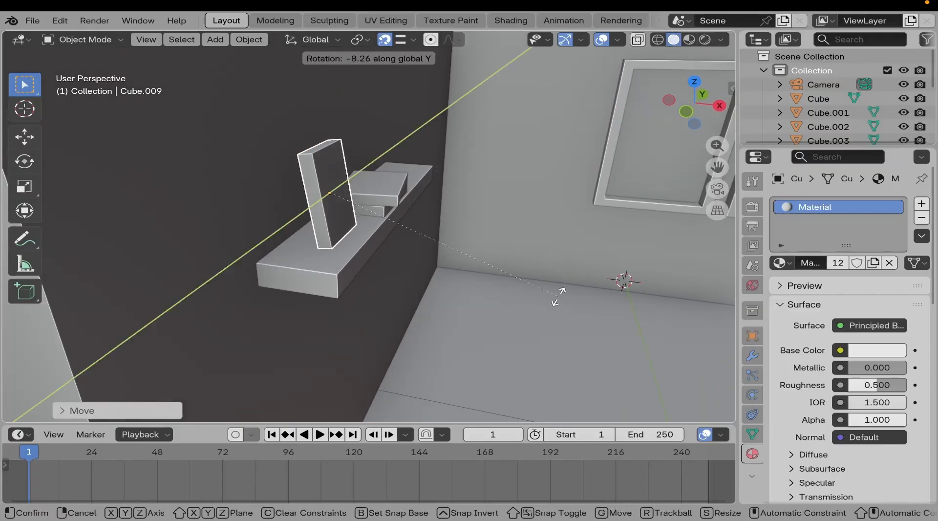
left_click(552, 278)
middle_click_drag(288, 291, 290, 250)
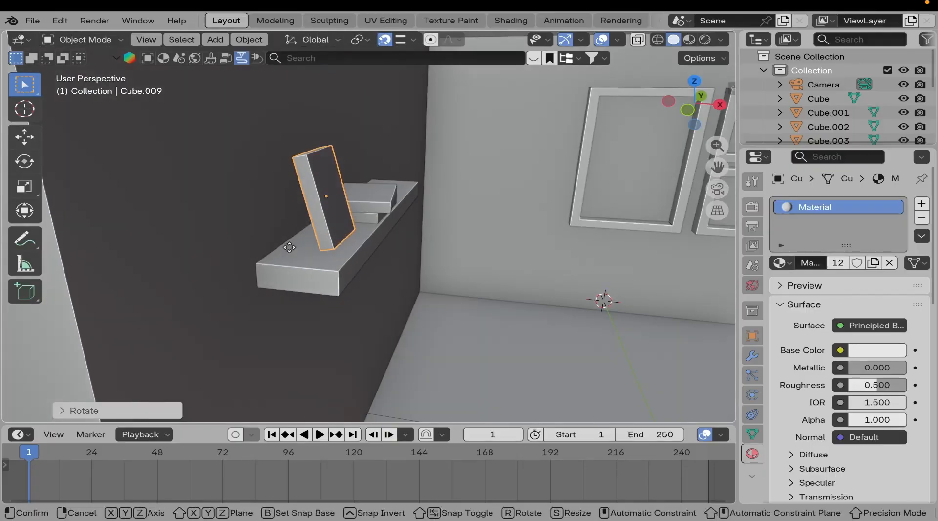
Shift the tilted block along the X axis so it leans close to the wall while standing on the shelf.
key("g")
key("x")
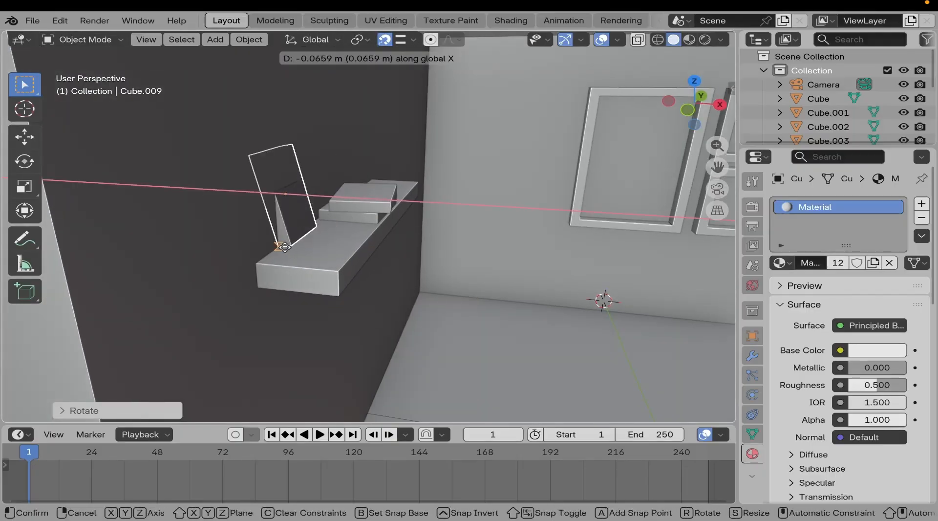
left_click(285, 246)
middle_click_drag(285, 246, 208, 280)
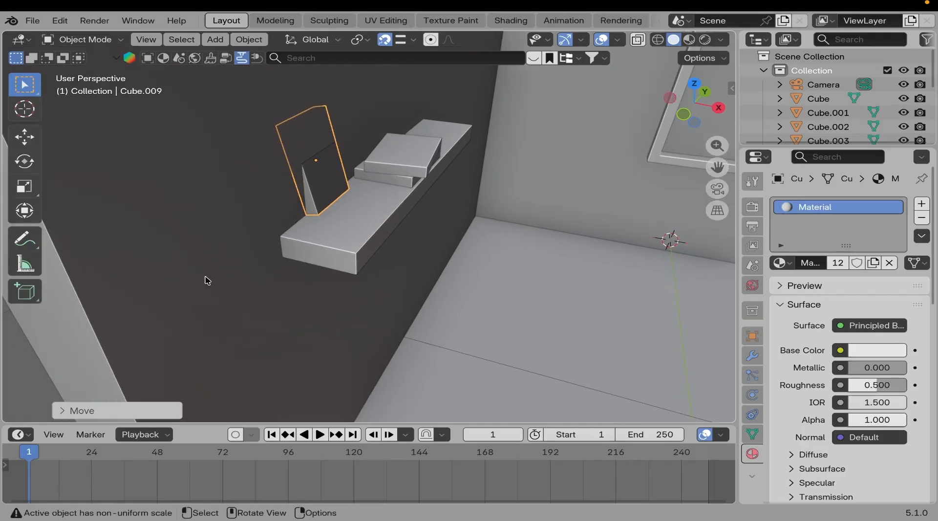
key("g")
key("x")
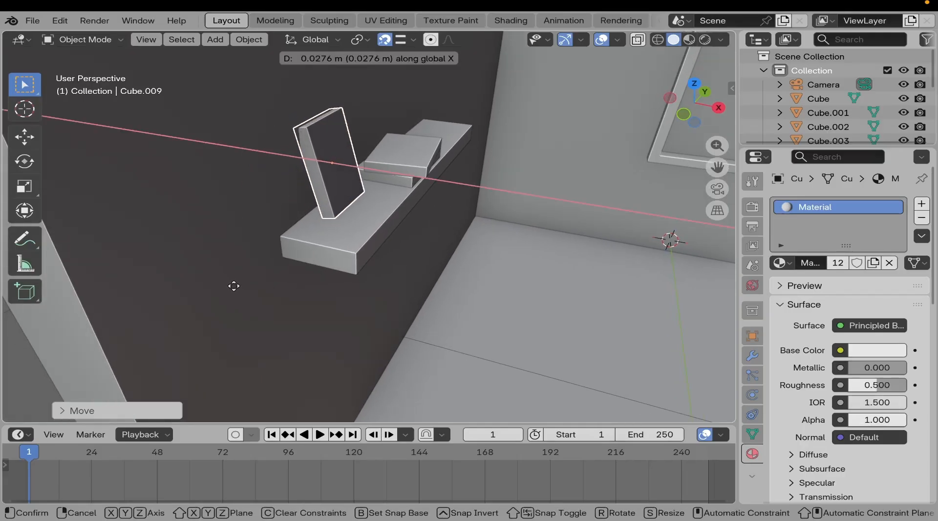
left_click(237, 289)
middle_click_drag(236, 289, 360, 265)
Compare the modeled shelf and room with the reference image, examining the shelf items, bed, side table and floor rug.
middle_click_drag(90, 334, 295, 308)
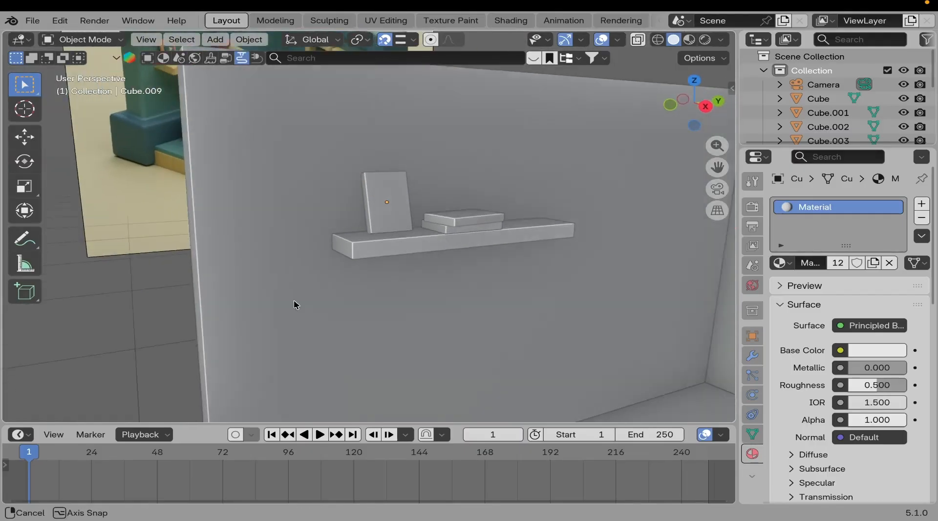
scroll(394, 270, "down", 3)
middle_click_drag(393, 270, 254, 204)
scroll(272, 247, "down", 3)
scroll(393, 324, "down", 3)
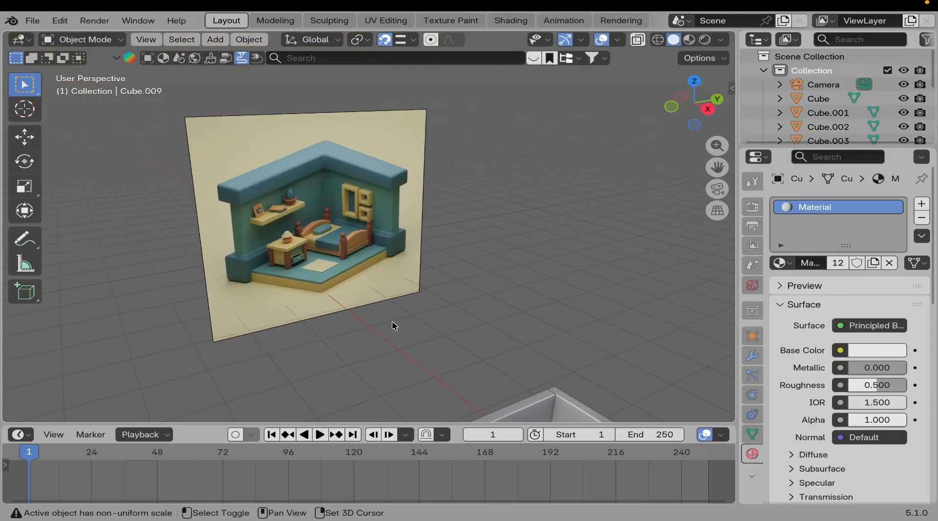
middle_click_drag(393, 324, 262, 207)
scroll(262, 207, "up", 5)
scroll(253, 222, "down", 3)
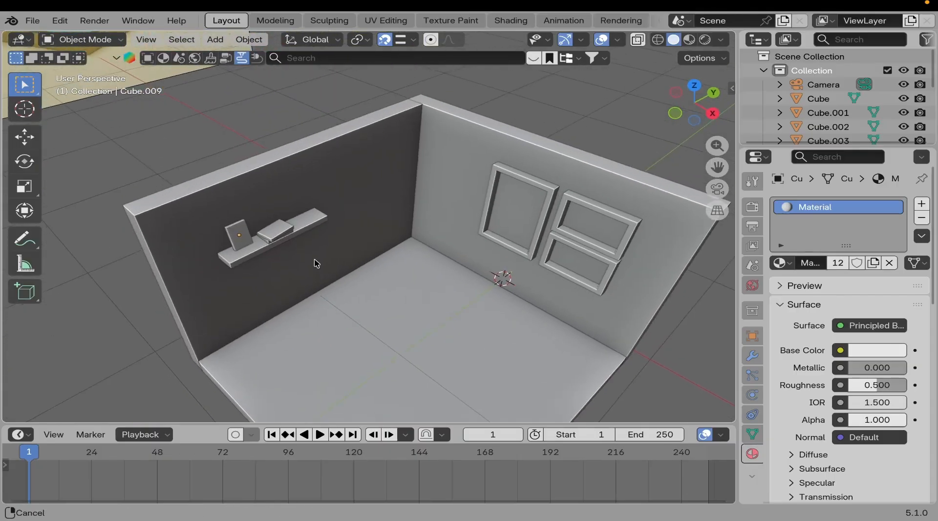
scroll(310, 239, "up", 5)
middle_click_drag(314, 261, 282, 211)
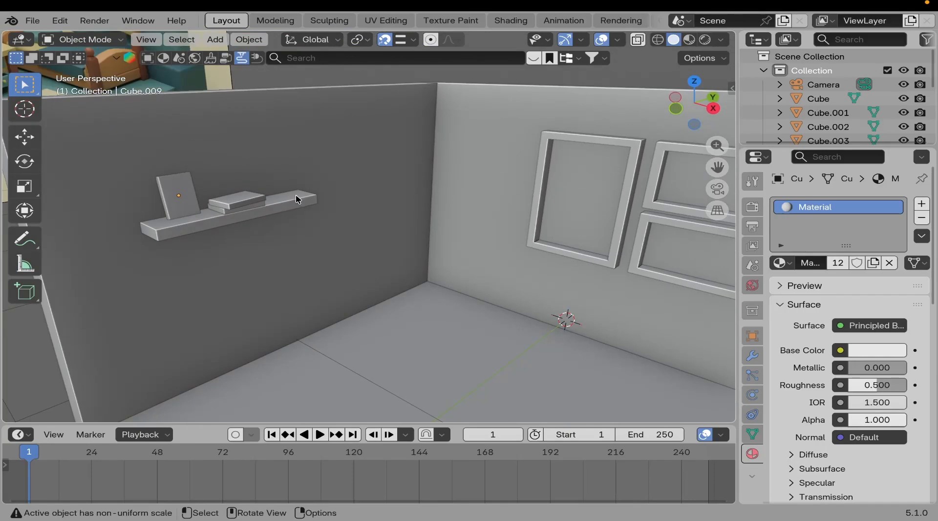
scroll(336, 265, "down", 3)
middle_click_drag(337, 266, 177, 170)
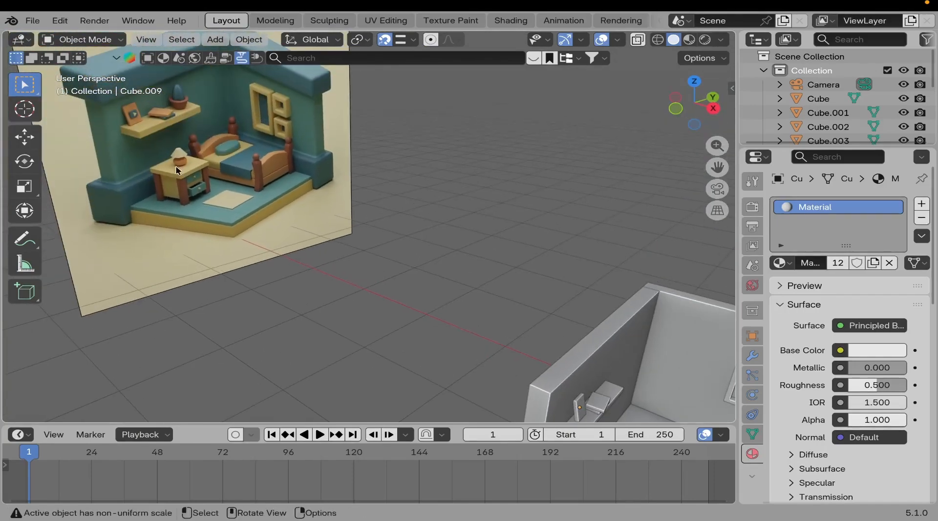
scroll(387, 295, "down", 2)
middle_click_drag(387, 295, 224, 237)
scroll(226, 218, "up", 4)
left_click(225, 237)
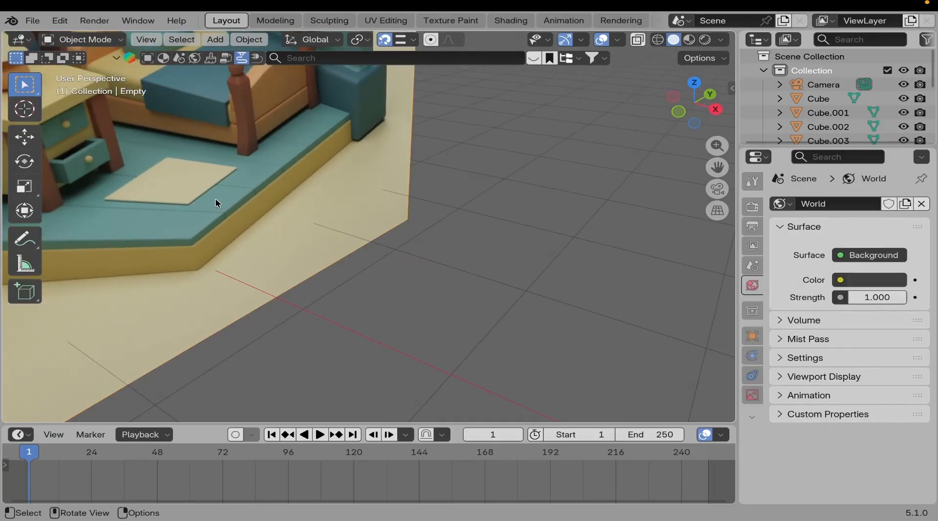
Duplicate the floor slab in place and raise the copy along the Z axis above the original.
scroll(216, 202, "down", 5)
middle_click_drag(216, 202, 291, 238)
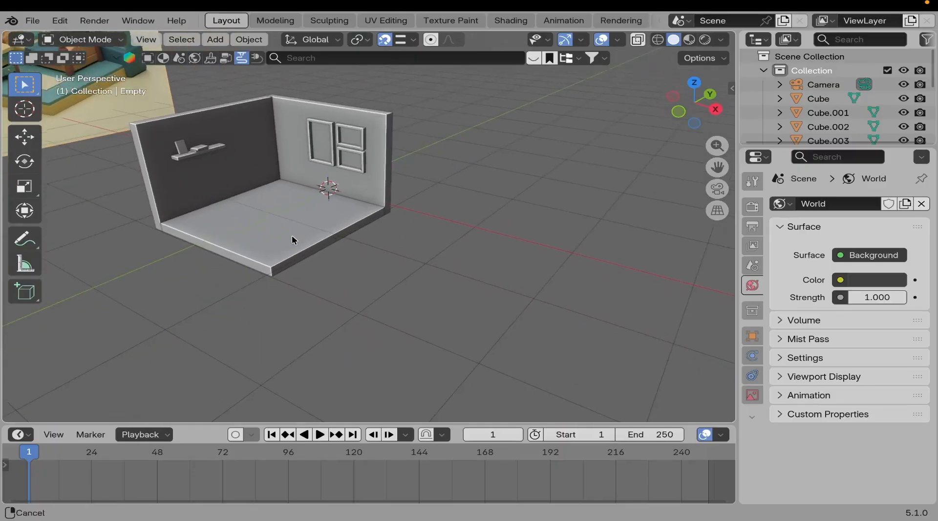
scroll(293, 240, "up", 3)
left_click(300, 245)
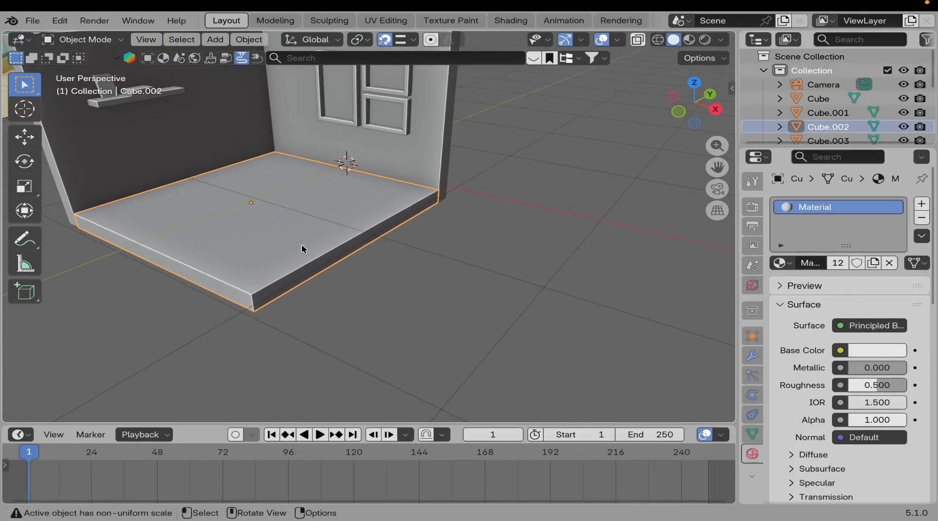
key("shift+d")
right_click(302, 245)
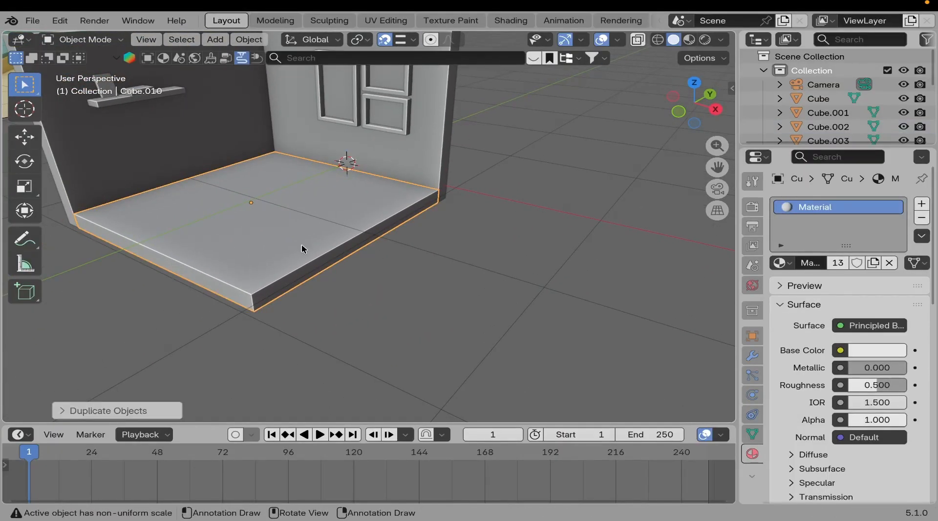
key("g")
key("z")
left_click(310, 221)
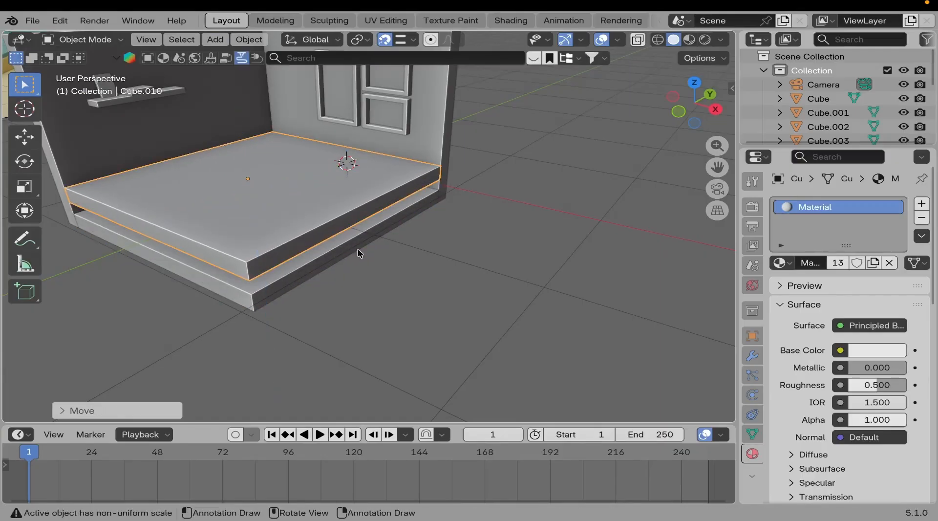
Scale the raised slab copy down along the Z axis in two passes to make a very thin sheet.
key("s")
key("z")
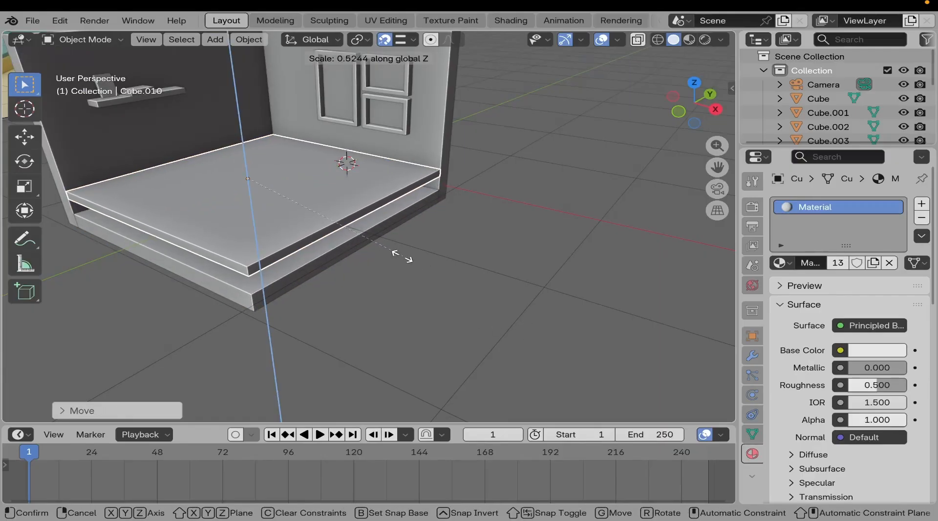
left_click(329, 211)
key("s")
key("z")
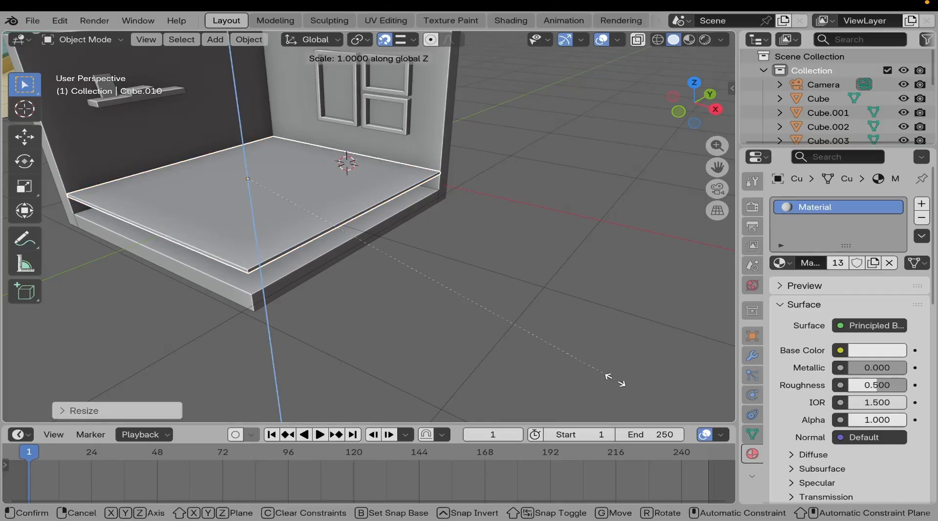
left_click(376, 262)
Lower the thin sheet about 0.146 m along the Z axis onto the top of the floor slab.
scroll(308, 256, "up", 2)
middle_click_drag(308, 256, 254, 231)
key("g")
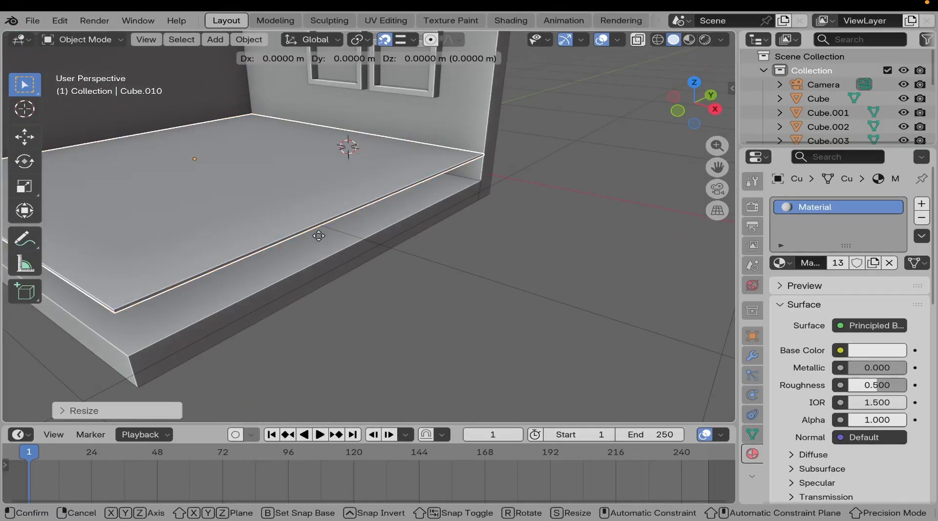
key("z")
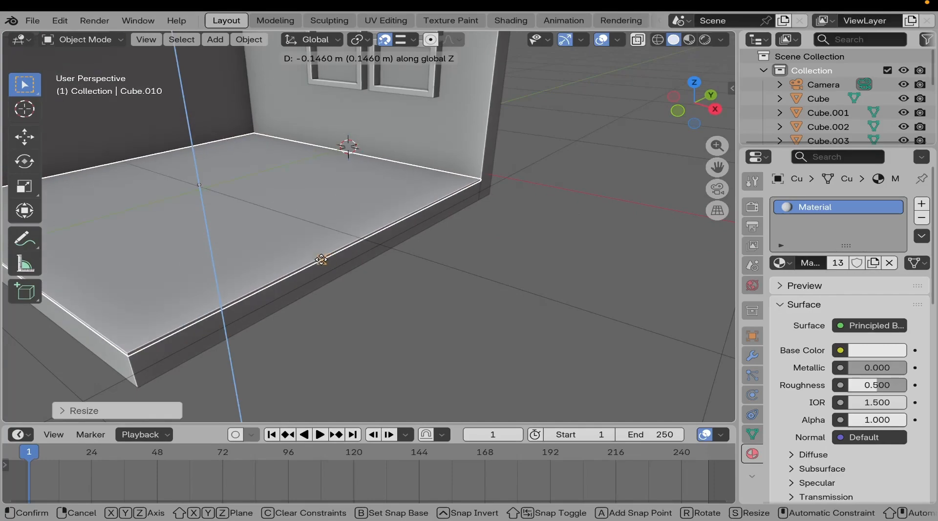
left_click(320, 259)
middle_click_drag(322, 264, 351, 234)
scroll(325, 219, "down", 5)
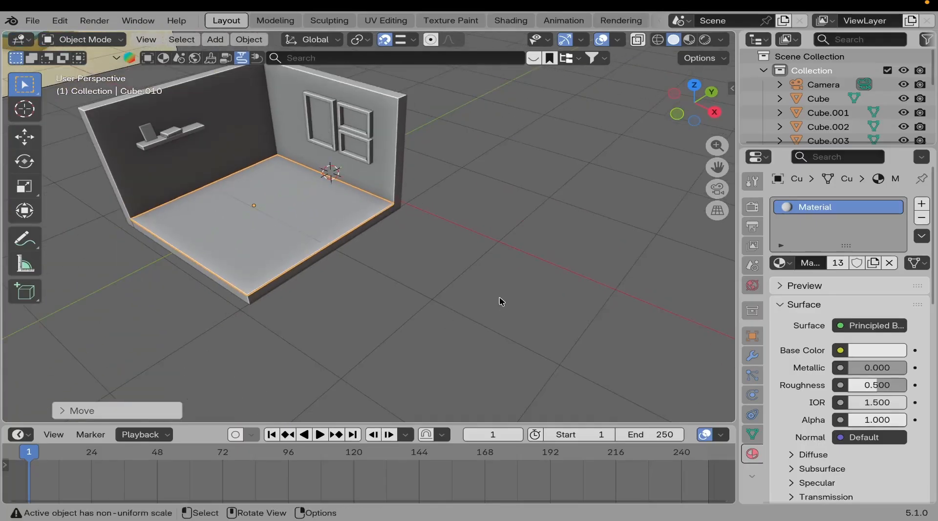
Scale the thin sheet down along the Y axis into a narrow strip across the floor.
key("s")
key("y")
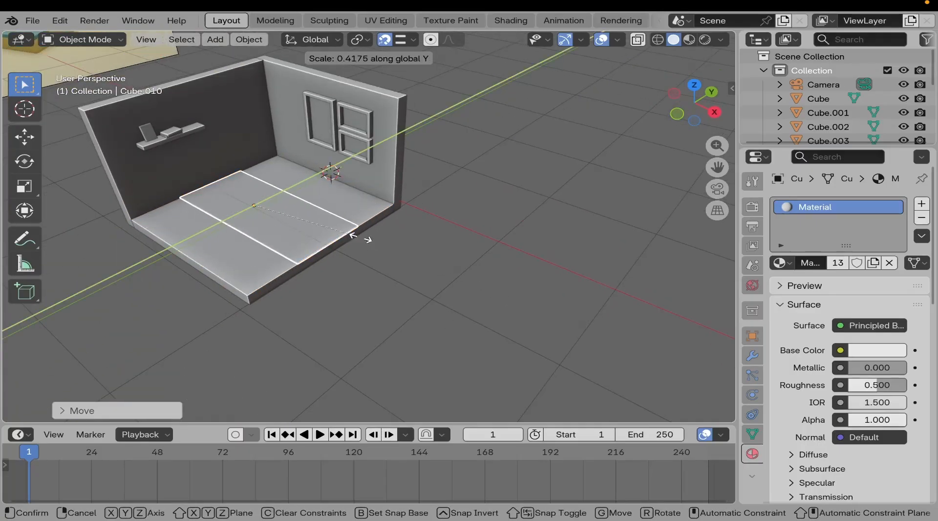
left_click(329, 228)
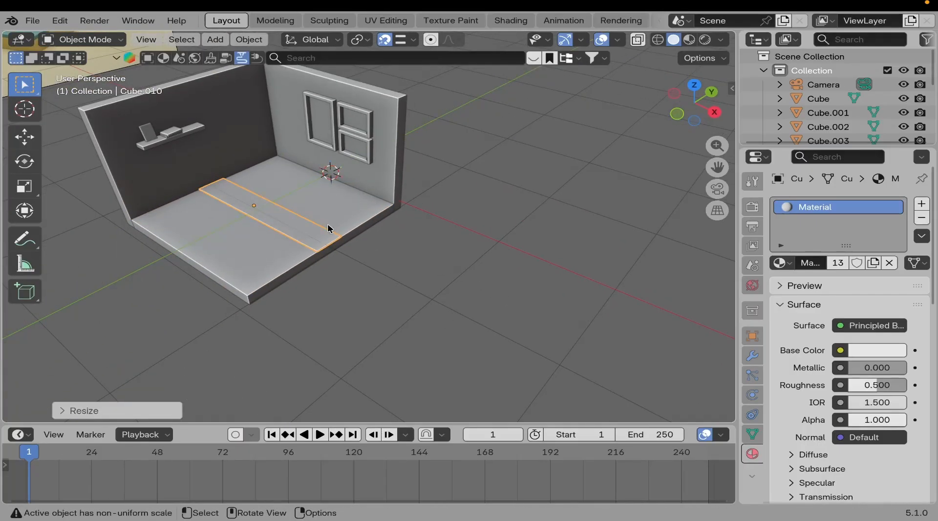
Move the strip about 0.75 m along Y against the wall with the frames and apply its scale.
key("g")
key("y")
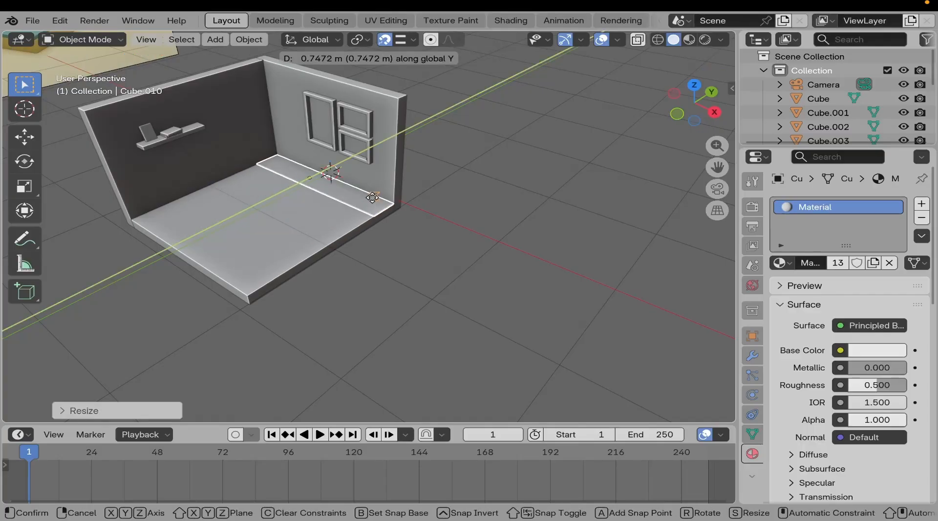
left_click(372, 203)
scroll(372, 203, "up", 3)
middle_click_drag(351, 192, 372, 249, "shift")
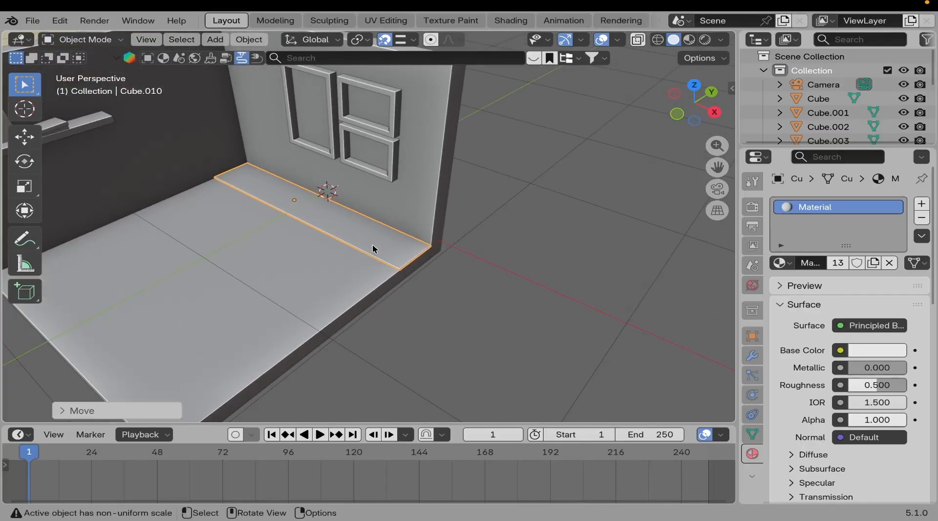
key("ctrl+a")
left_click(372, 246)
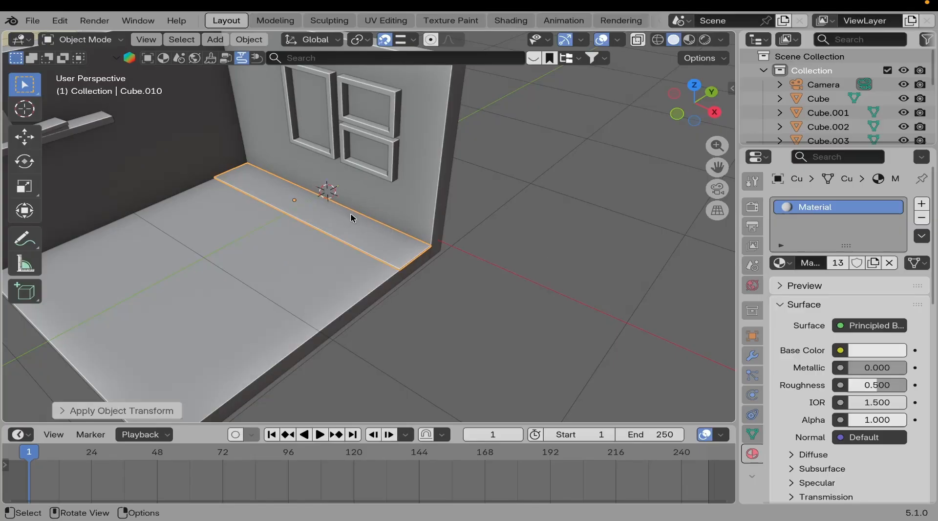
Add an Array modifier to the thin strip laid on the floor beside the framed wall.
middle_click_drag(252, 271, 352, 268, "shift")
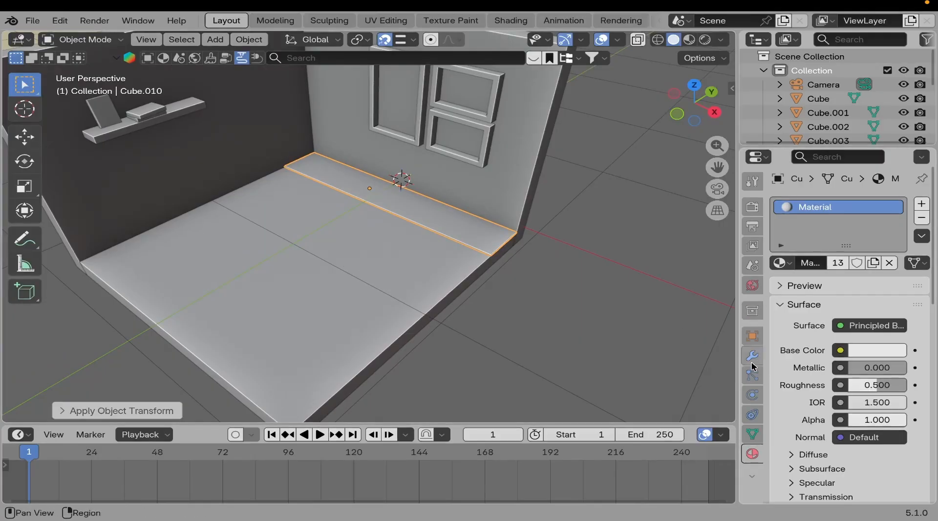
middle_click_drag(296, 291, 393, 242)
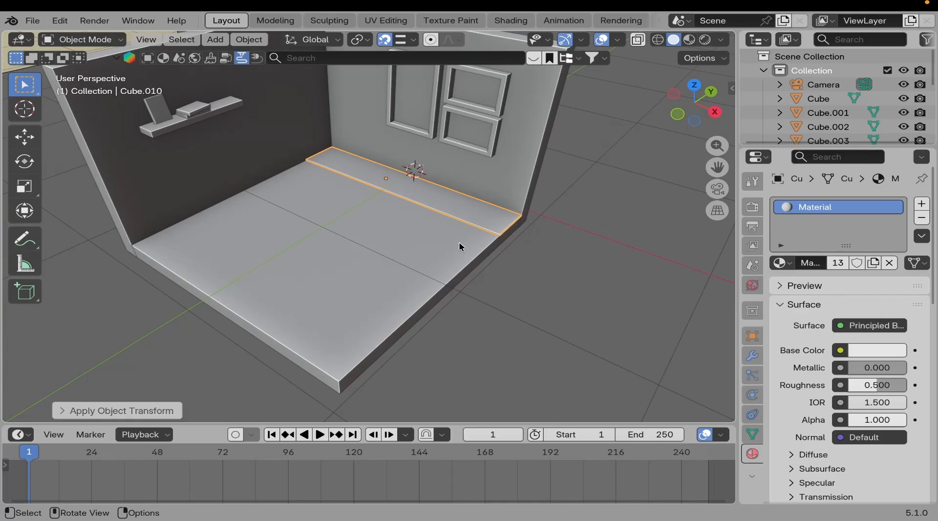
middle_click_drag(477, 221, 466, 217)
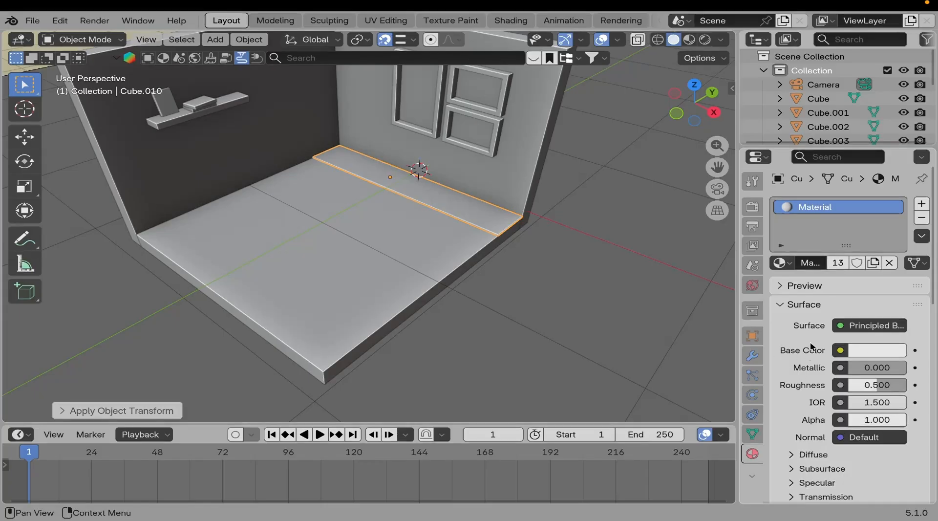
left_click(753, 357)
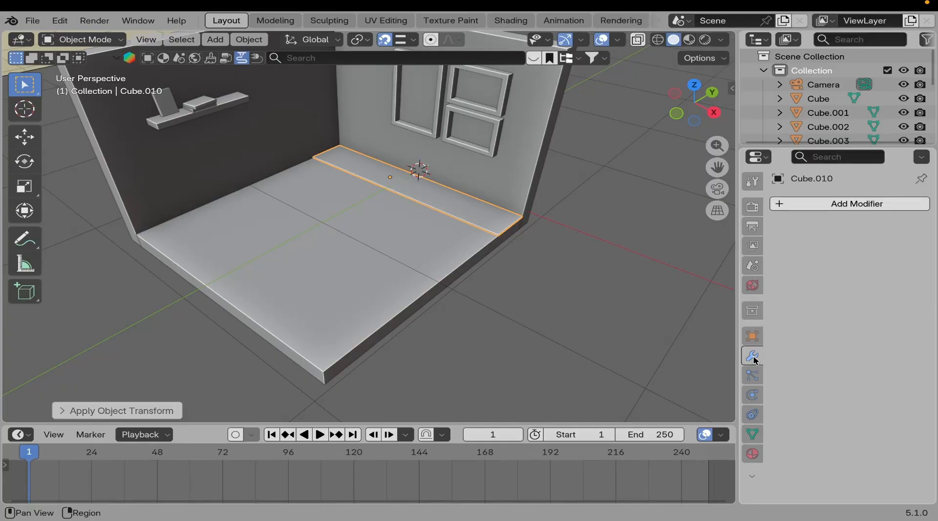
left_click(849, 207)
mouse_move(796, 243)
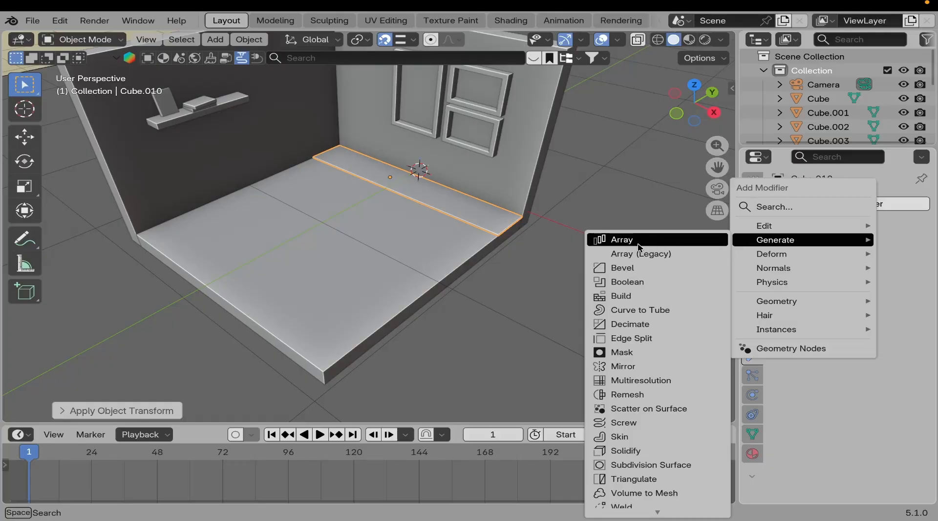
left_click(621, 239)
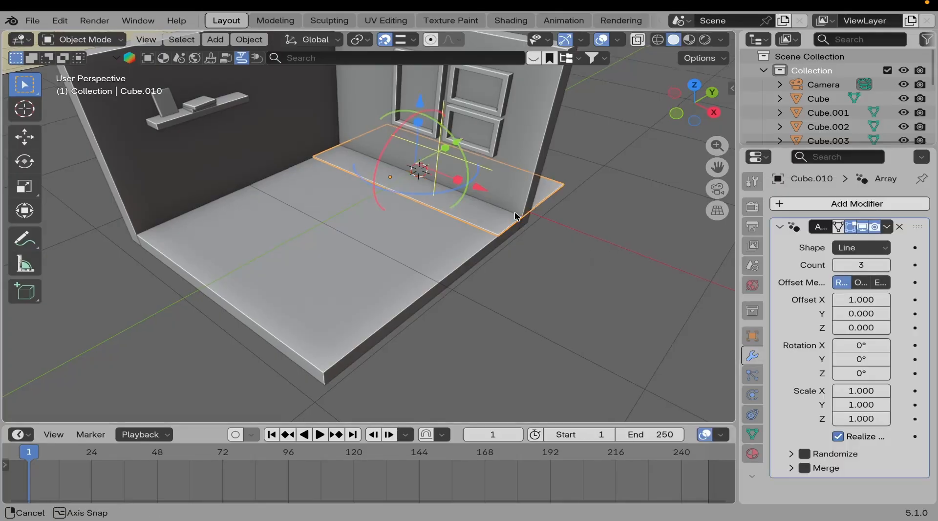
Set the strip array's count to 5 and its relative X offset to -1.1.
mouse_move(519, 214)
middle_mouse_down()
mouse_move(396, 179)
mouse_move(481, 227)
mouse_move(498, 220)
mouse_move(469, 207)
mouse_move(420, 207)
mouse_move(406, 195)
mouse_move(531, 219)
middle_mouse_up()
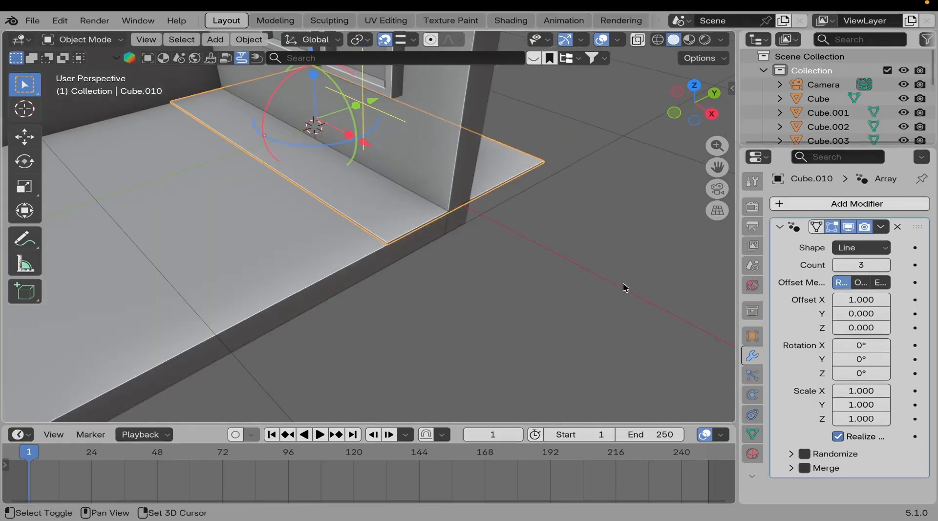
middle_click_drag(624, 286, 613, 270)
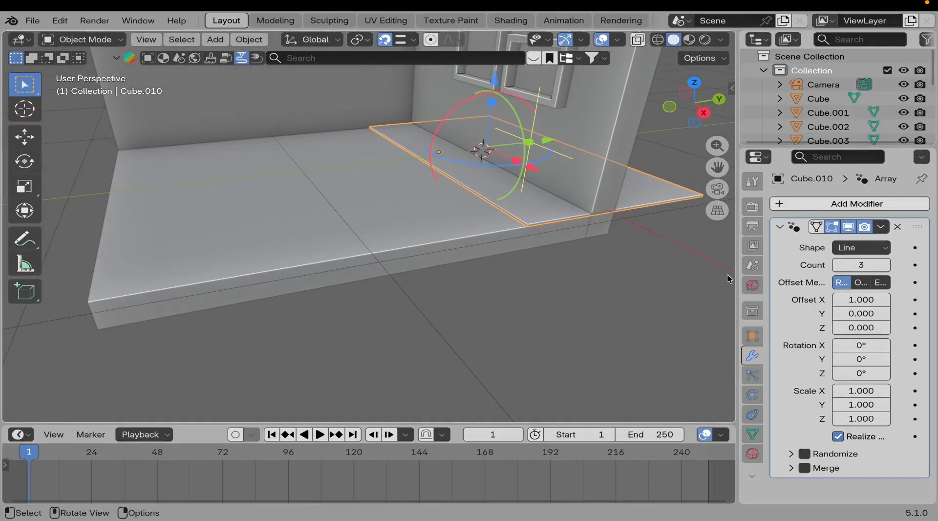
left_click_drag(737, 268, 699, 268)
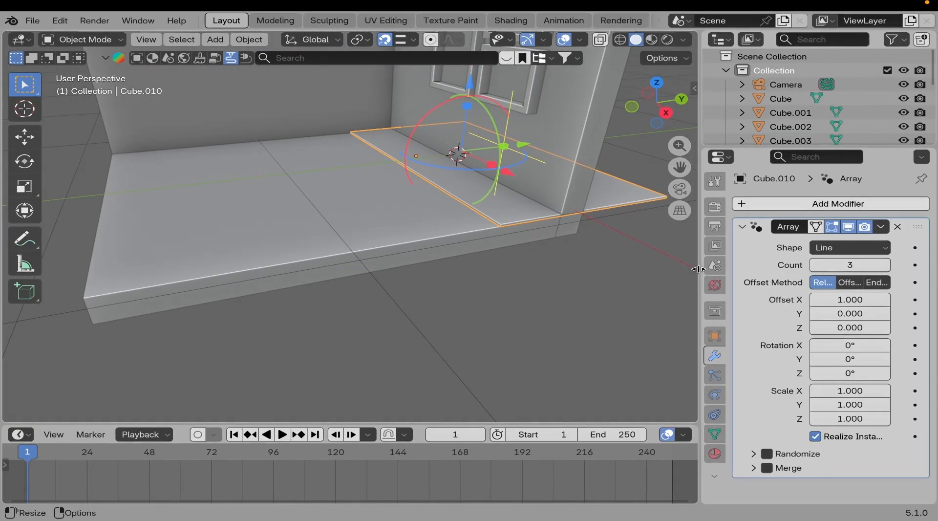
left_click(861, 268)
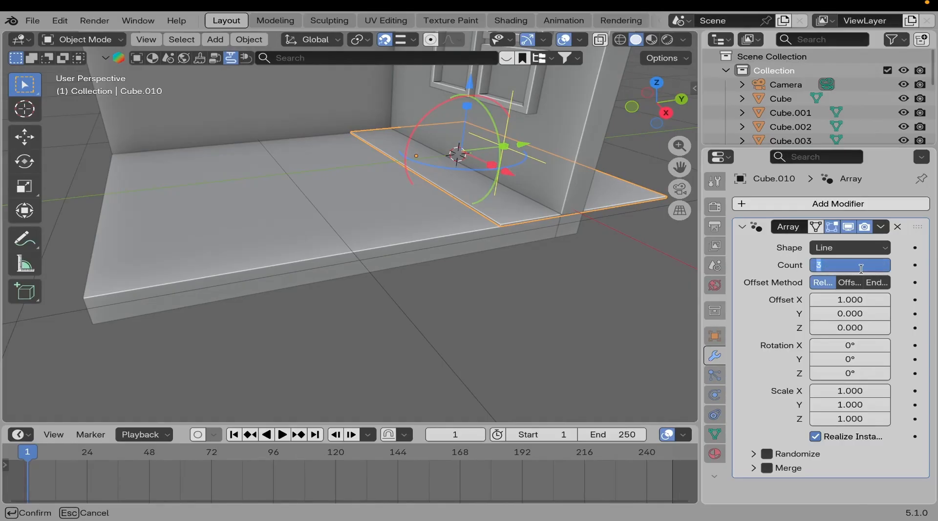
type("5")
key("Return")
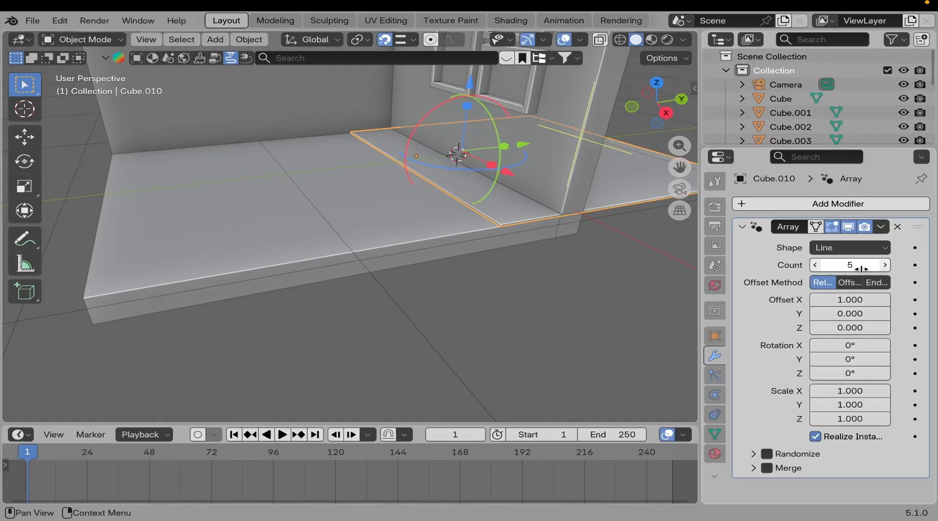
left_click(850, 300)
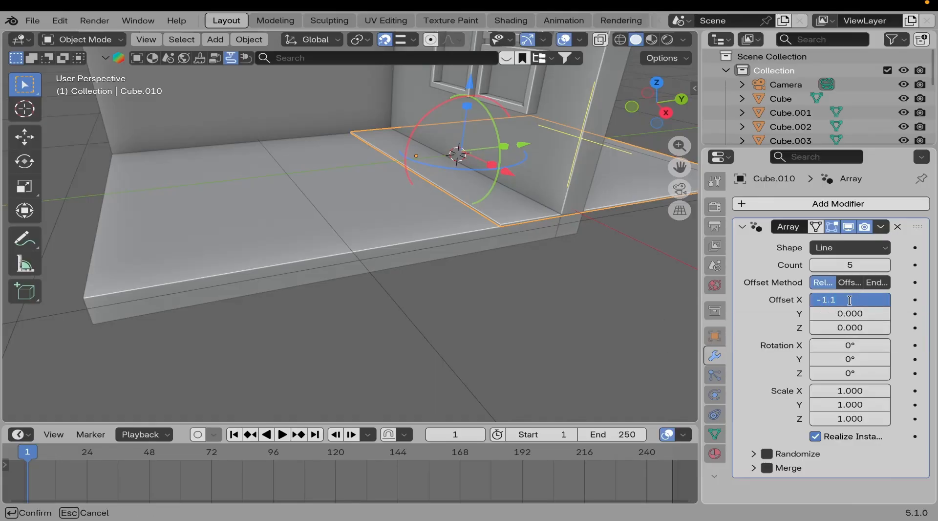
type("-1.1")
key("Return")
Narrow the gaps between the floor strips by setting the array's relative X offset to -1.05.
middle_click_drag(570, 286, 539, 275)
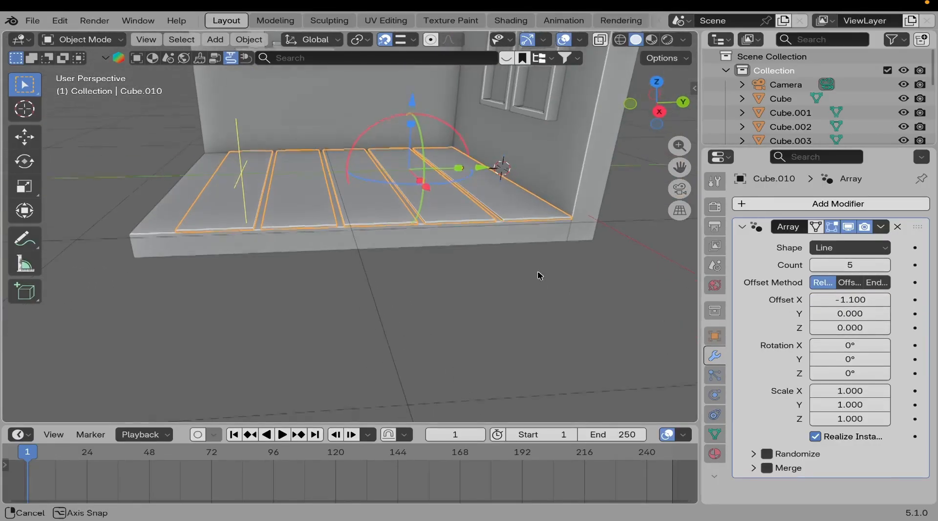
middle_click_drag(521, 218, 357, 240)
scroll(505, 244, "up", 3)
scroll(357, 240, "up", 2)
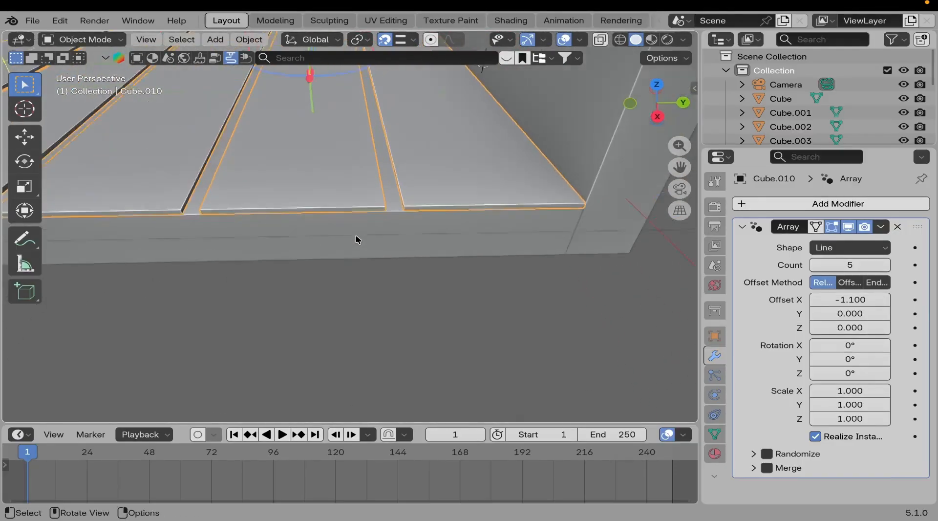
scroll(357, 240, "up", 2)
scroll(406, 202, "up", 2)
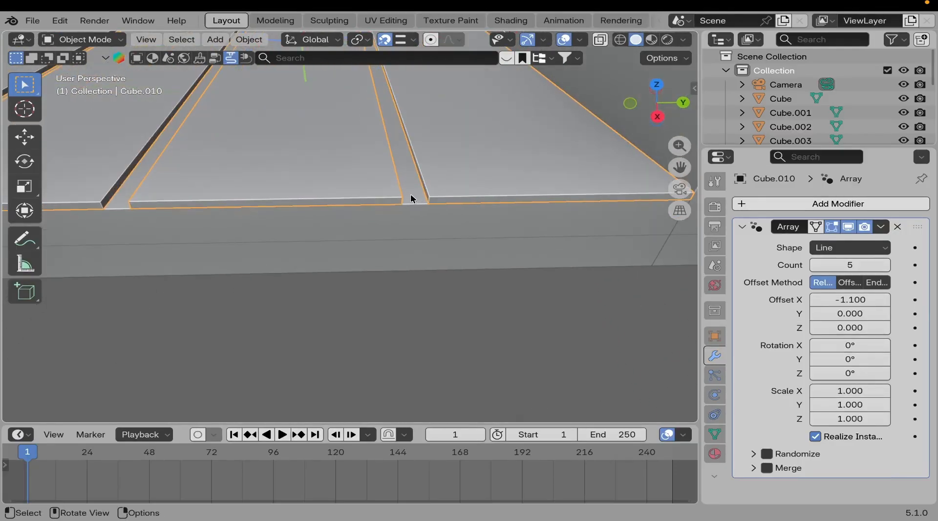
left_click(851, 301)
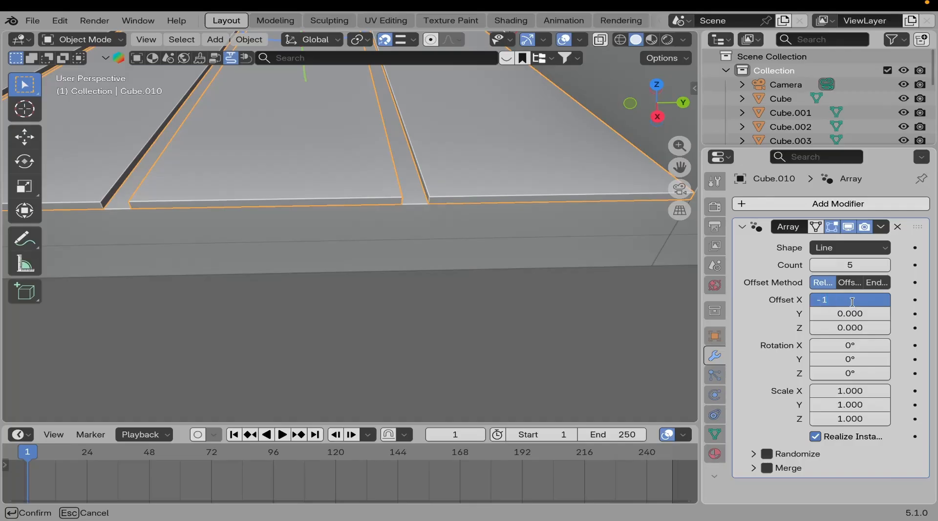
type("5")
key("Return")
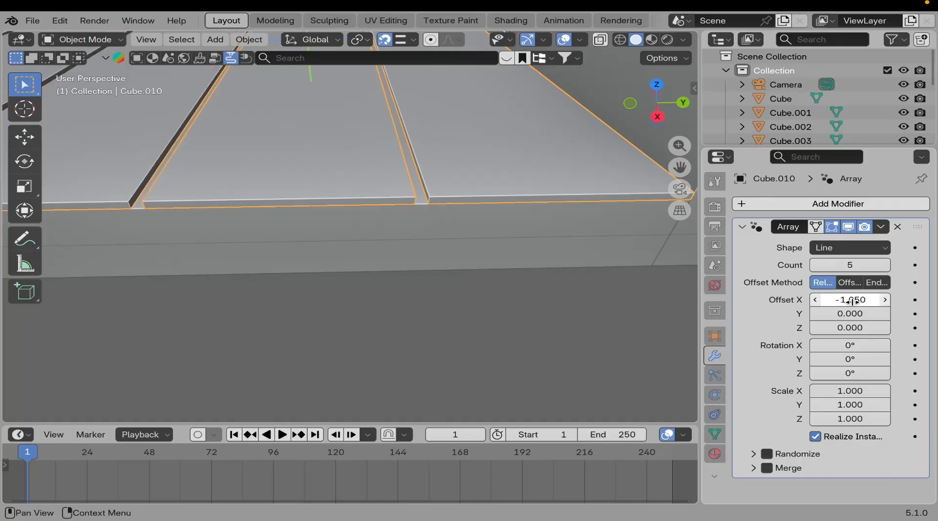
Tighten the gaps between the floor strips further with a relative X offset of -1.02.
left_click(851, 302)
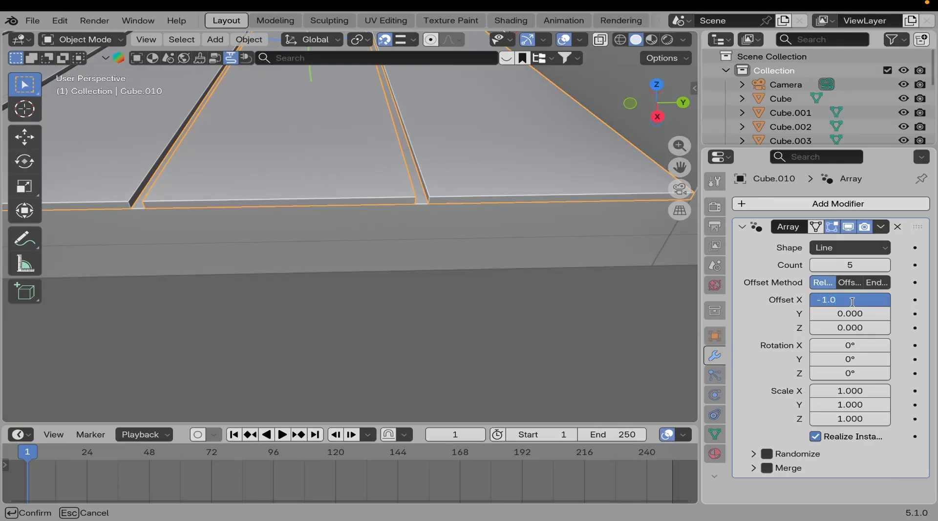
type("-1.02")
key("Return")
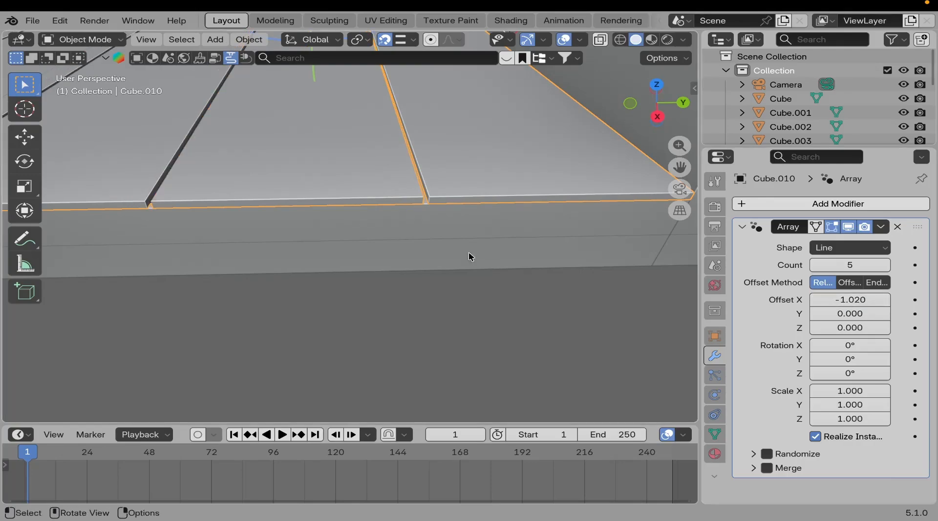
Set the strip array's count to 6 to cover the uncovered end of the floor.
middle_click_drag(469, 255, 527, 240)
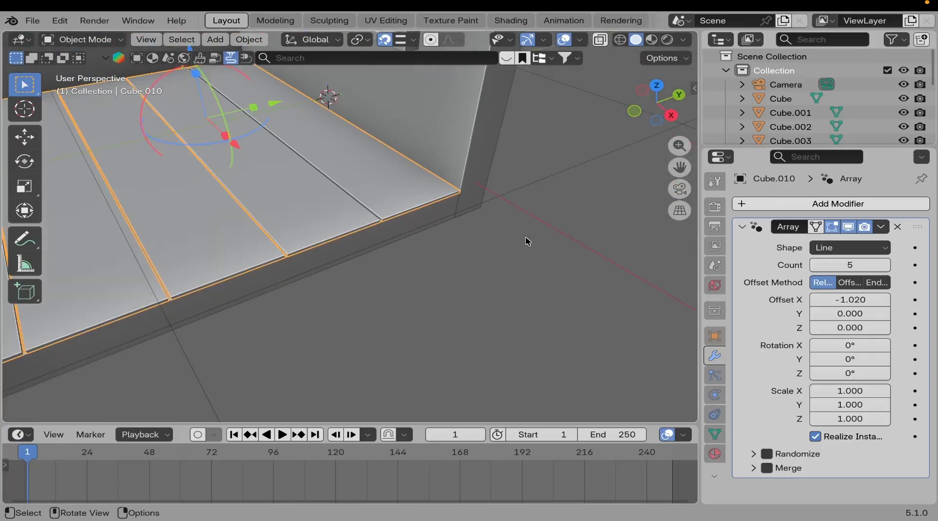
scroll(497, 243, "down", 5)
middle_click_drag(290, 250, 366, 207, "shift")
scroll(277, 280, "up", 3)
middle_click_drag(230, 269, 266, 245, "shift")
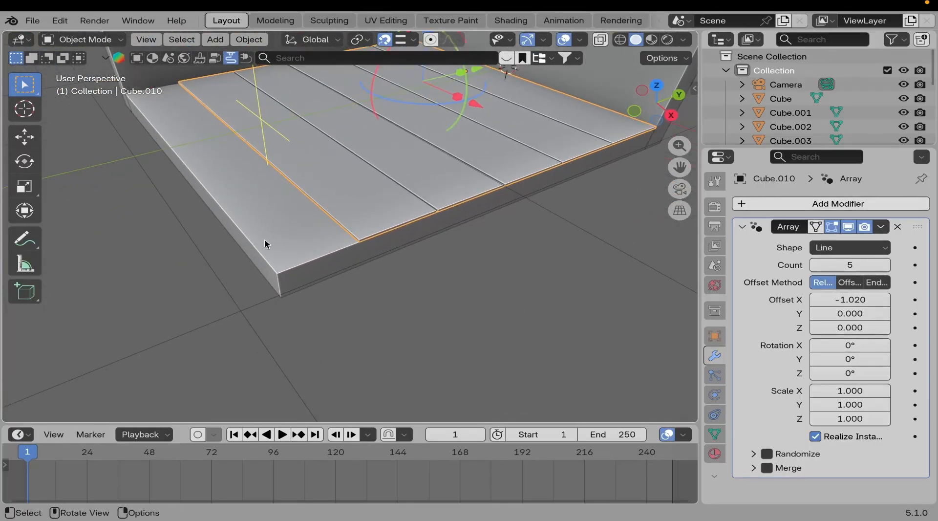
middle_click_drag(342, 244, 359, 273, "shift")
left_click(843, 264)
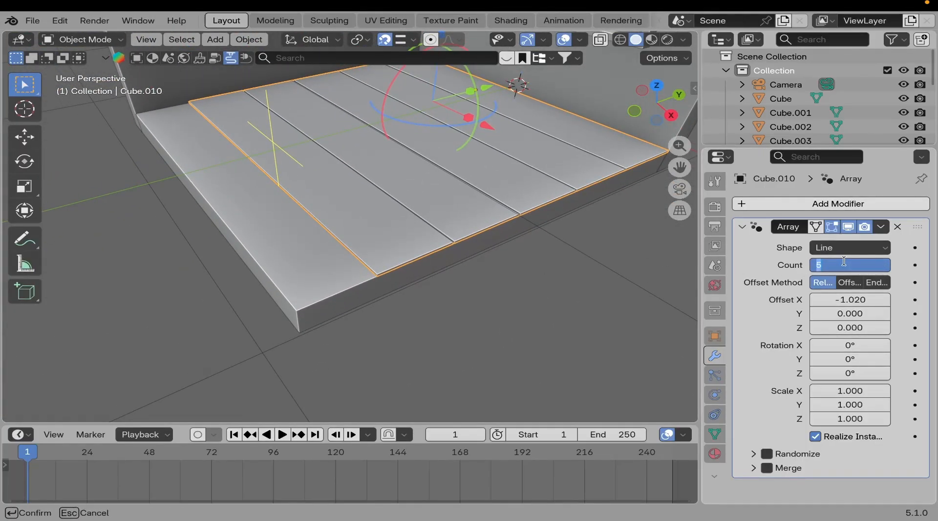
type("6")
key("Return")
Scale the arrayed floor strips to about 0.97 along the Y axis to fit within the slab's edge.
middle_click_drag(550, 318, 424, 257)
middle_click_drag(264, 298, 374, 270, "shift")
scroll(342, 280, "up", 3)
middle_click_drag(323, 284, 291, 364)
scroll(482, 280, "down", 4)
middle_click_drag(482, 280, 385, 302)
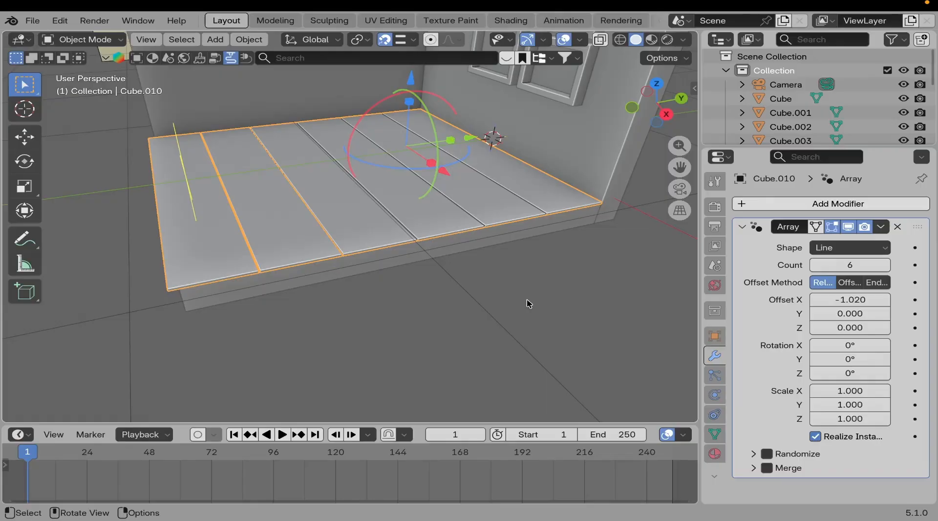
key("s")
key("y")
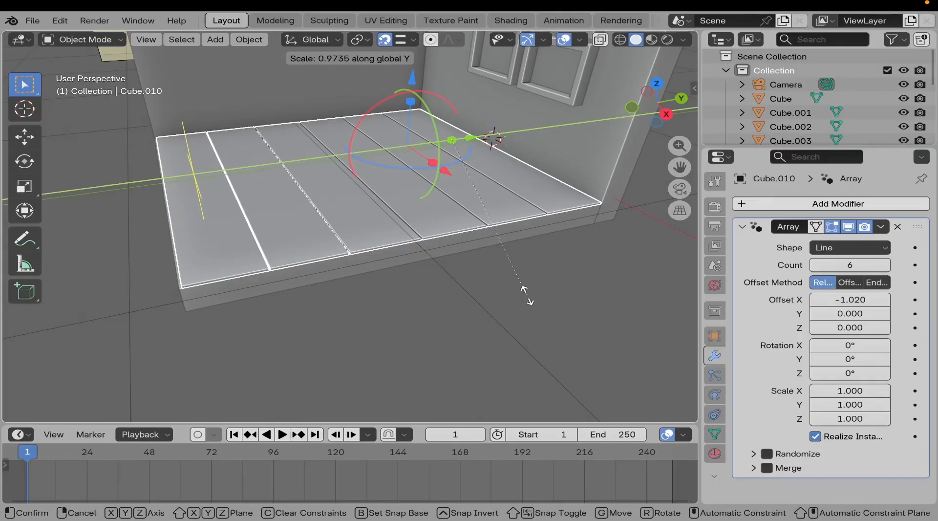
left_click(527, 298)
Inspect how the floor strips fit along the edges of the slab and the walls.
middle_click_drag(528, 298, 168, 120)
scroll(323, 288, "up", 3)
scroll(400, 245, "down", 4)
scroll(346, 268, "down", 1)
scroll(261, 192, "up", 5)
scroll(259, 187, "down", 5)
scroll(439, 289, "up", 4)
scroll(442, 290, "up", 5)
Duplicate the floor slab and raise the copy about 0.41 m along the Z axis.
left_click(274, 258)
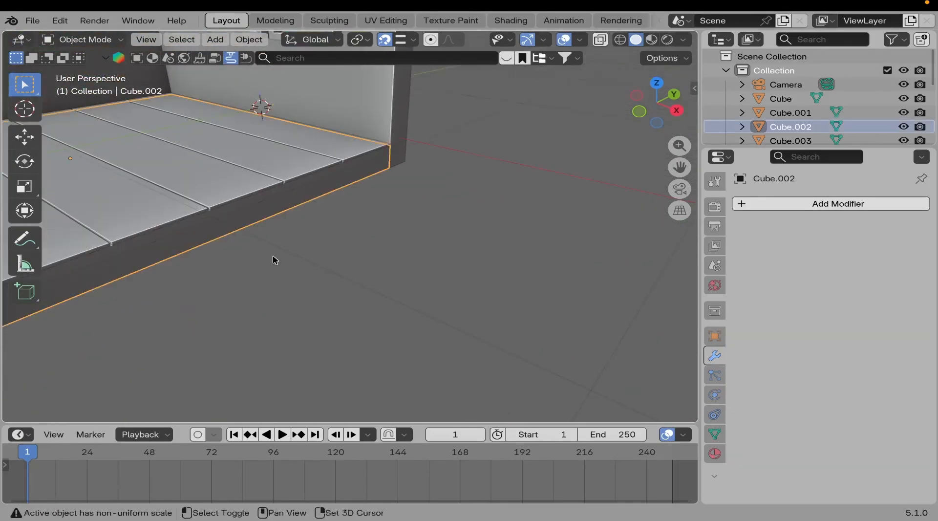
middle_click_drag(274, 257, 356, 262)
scroll(356, 263, "down", 6)
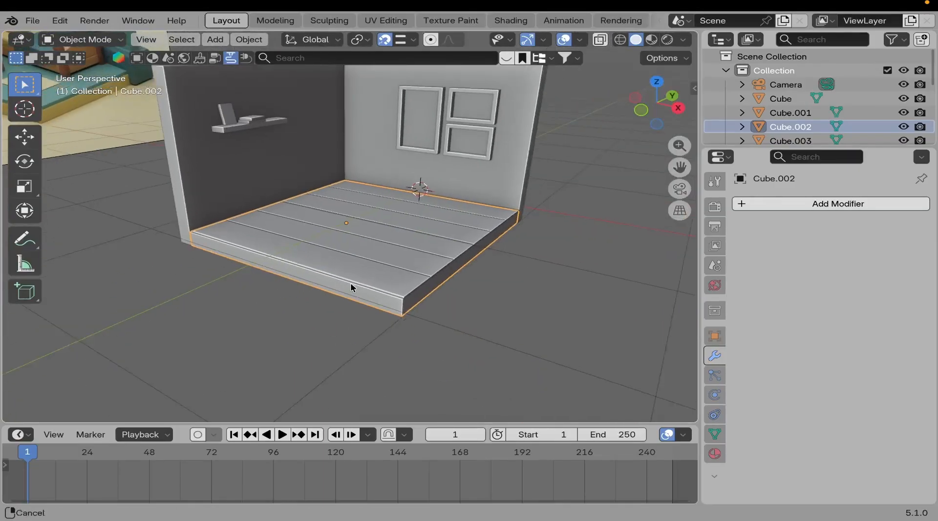
key("shift+d")
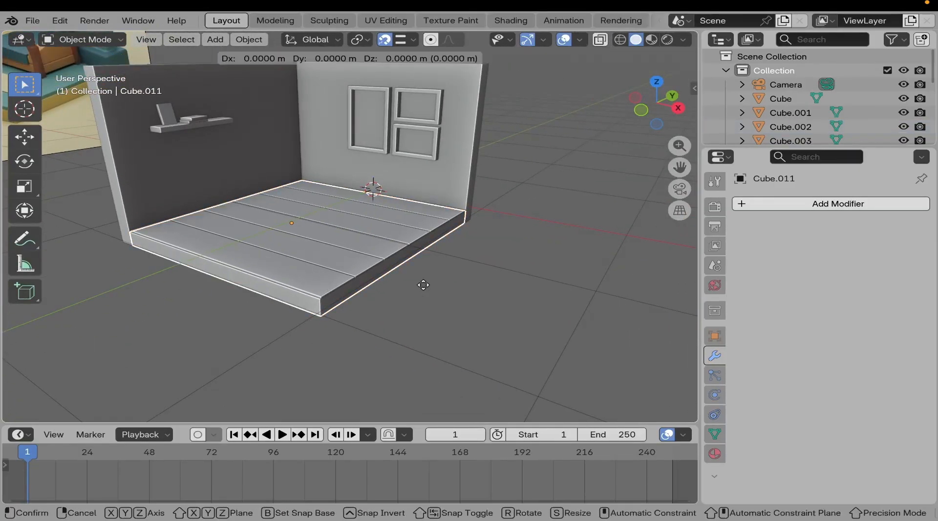
key("z")
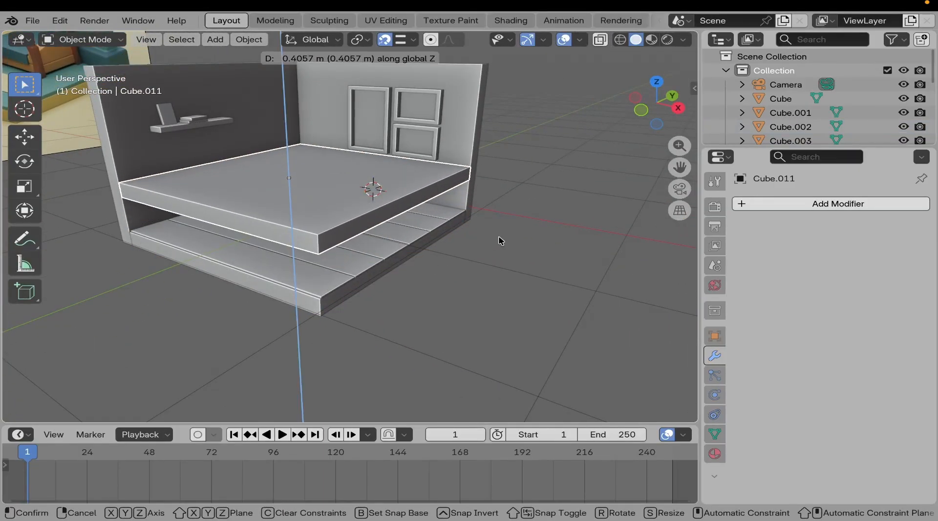
left_click(409, 251)
Scale the raised slab copy to about 0.39 along Y and about 0.6 along X to form a bed-sized block.
middle_click_drag(409, 250, 383, 285)
key("s")
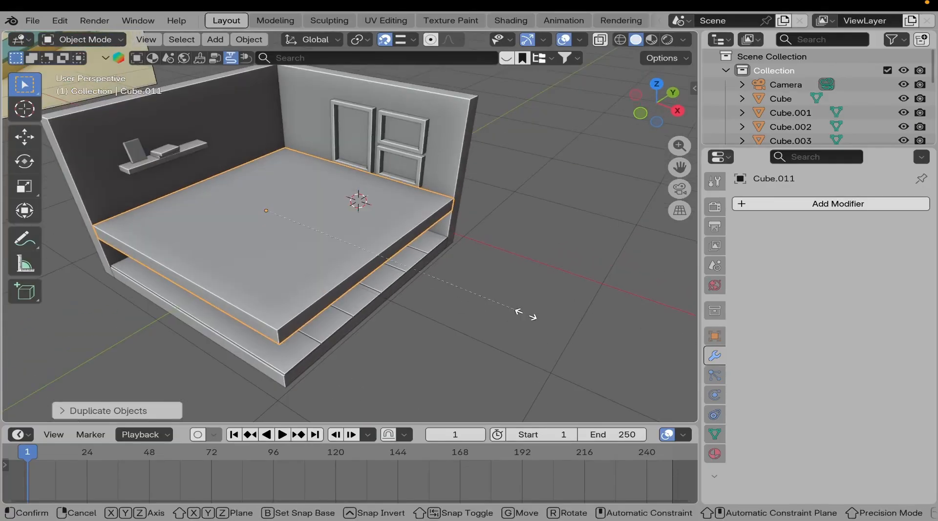
key("y")
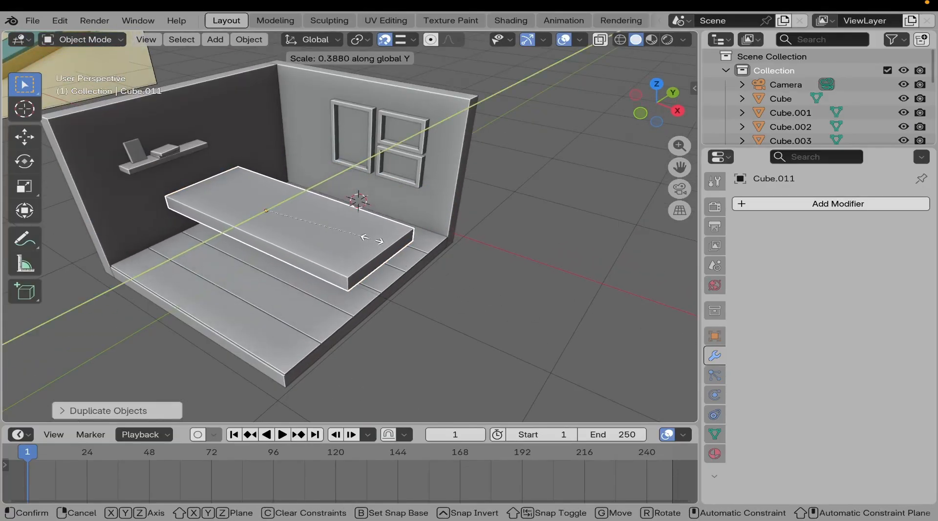
left_click(359, 238)
key("s")
key("x")
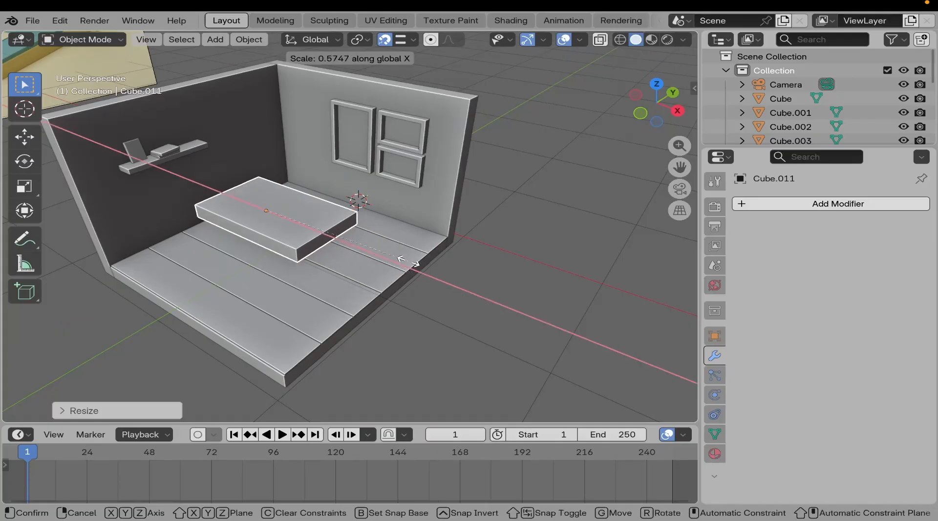
left_click(420, 270)
Adjust the thickness of the bed-sized block by scaling it along the Z axis in two passes.
middle_click_drag(287, 242, 383, 201)
key("s")
key("z")
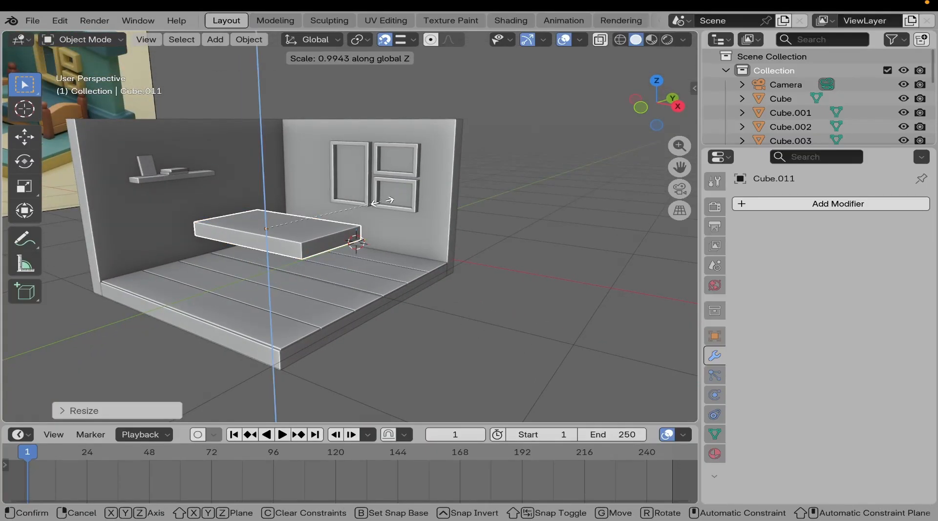
left_click(382, 200)
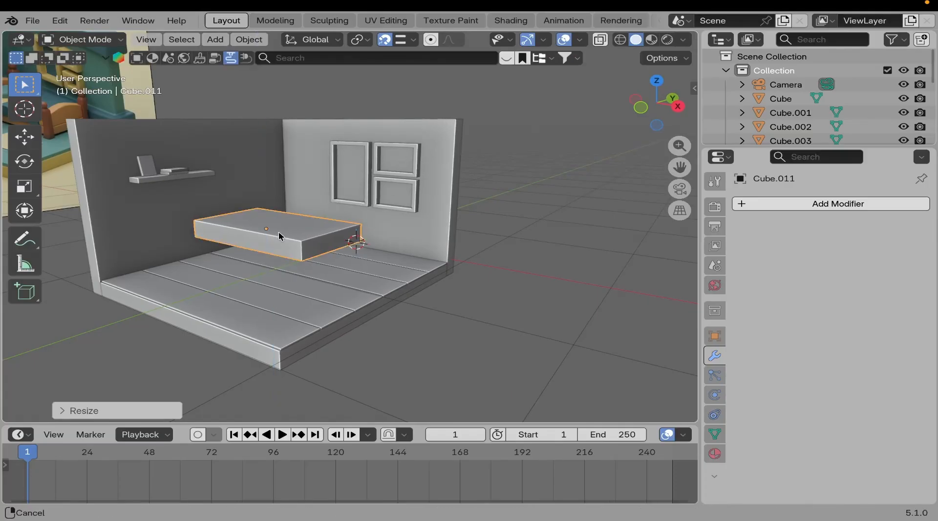
middle_click_drag(279, 232, 423, 246, "shift")
key("s")
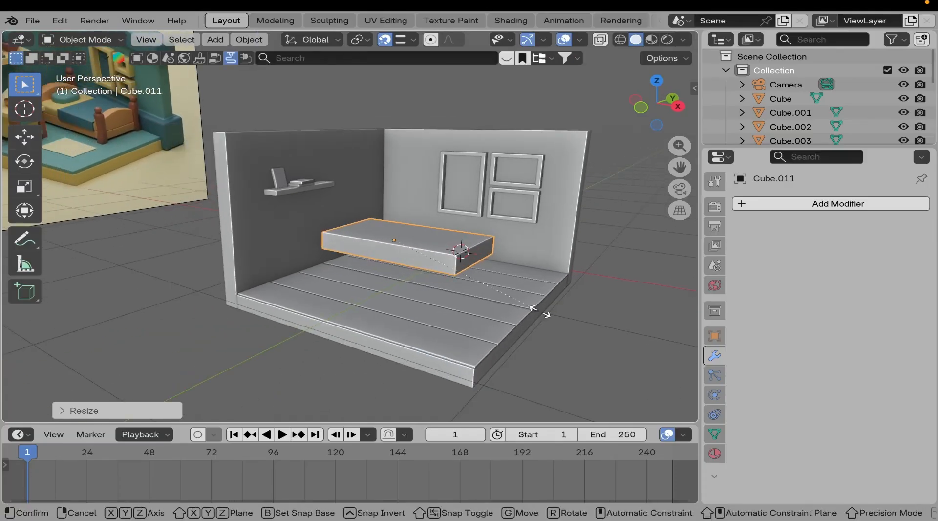
key("z")
left_click(464, 303)
middle_click_drag(464, 303, 408, 309)
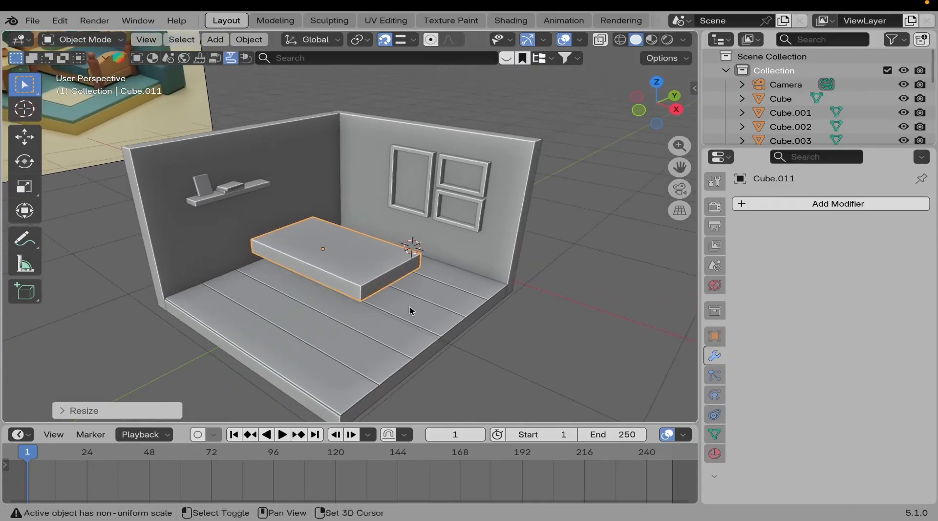
Apply the bed block's transform and move it about 0.6 m along Y towards the window wall.
key("ctrl+a")
left_click(371, 268)
mouse_move(371, 270)
middle_mouse_down()
mouse_move(358, 266)
mouse_move(367, 278)
middle_mouse_up()
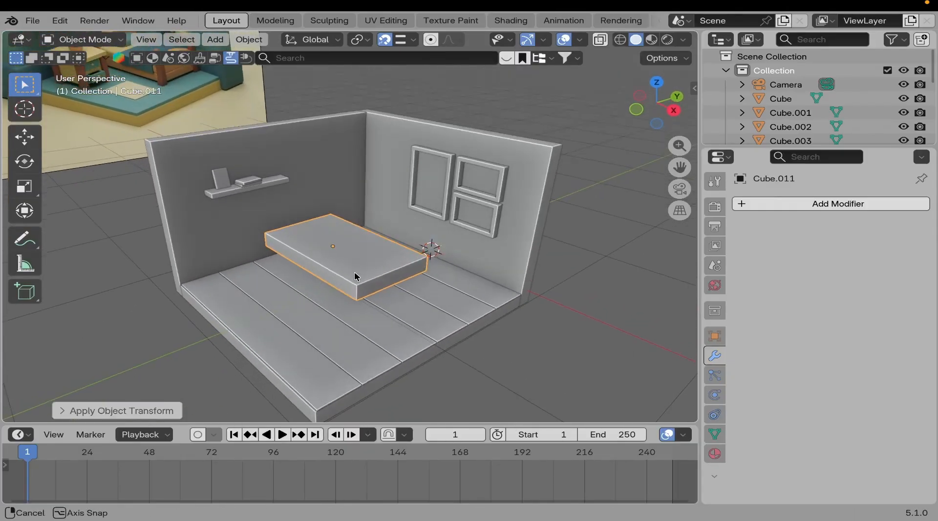
key("g")
key("z")
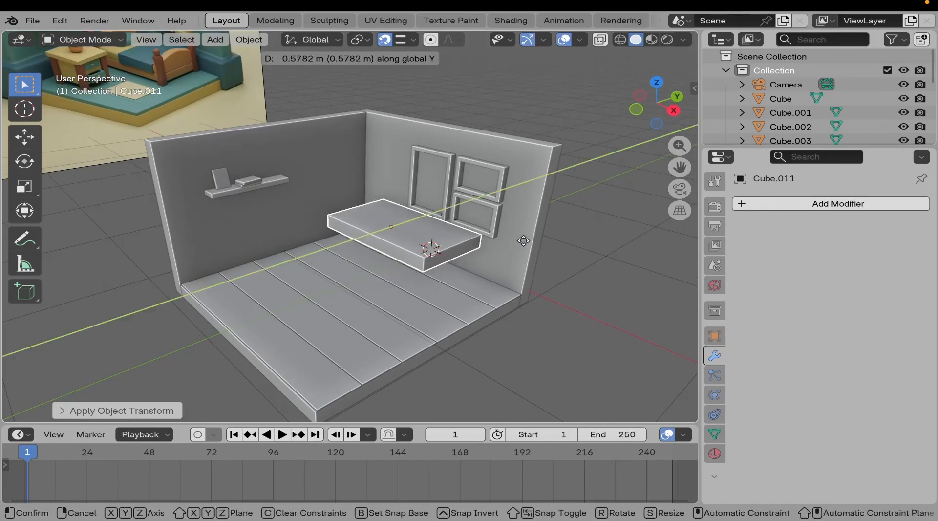
left_click(533, 229)
scroll(512, 247, "up", 4)
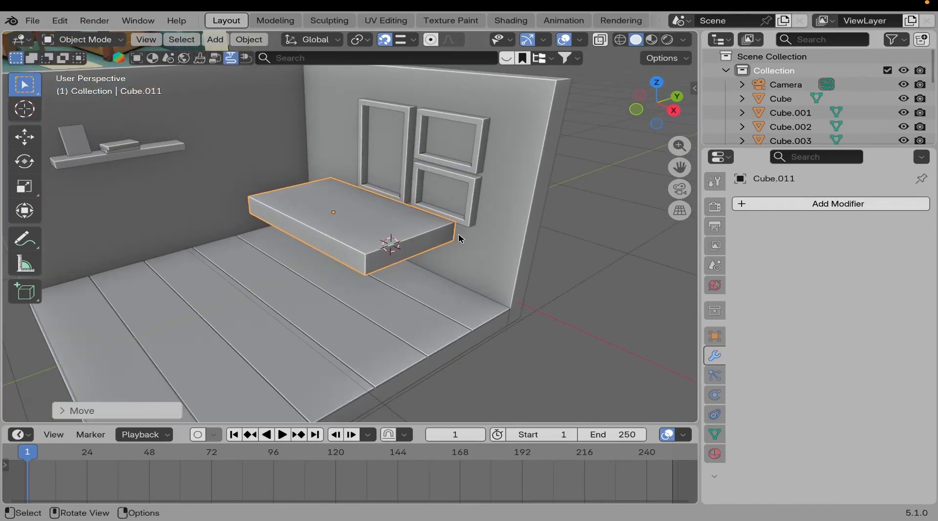
Lower the bed block about 0.14 m along the Z axis towards the floor.
key("g")
key("z")
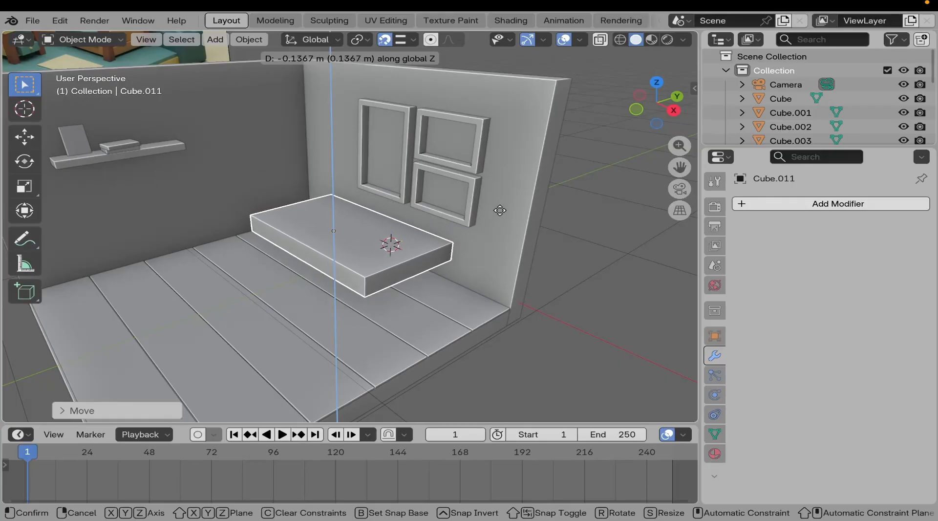
left_click(498, 210)
Compare the bed block with the bed in the reference image and adjust its length by scaling along X.
scroll(386, 231, "down", 8)
scroll(266, 214, "up", 10)
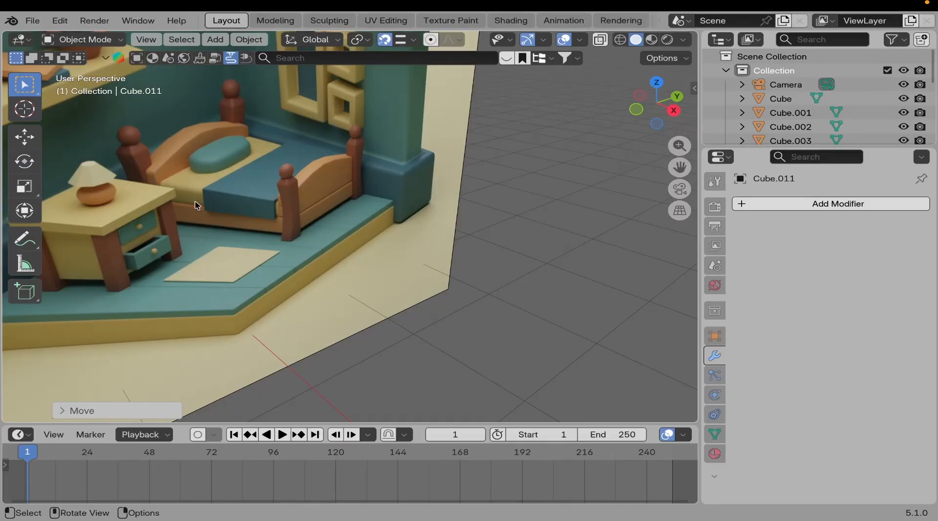
scroll(196, 205, "down", 6)
scroll(308, 209, "up", 6)
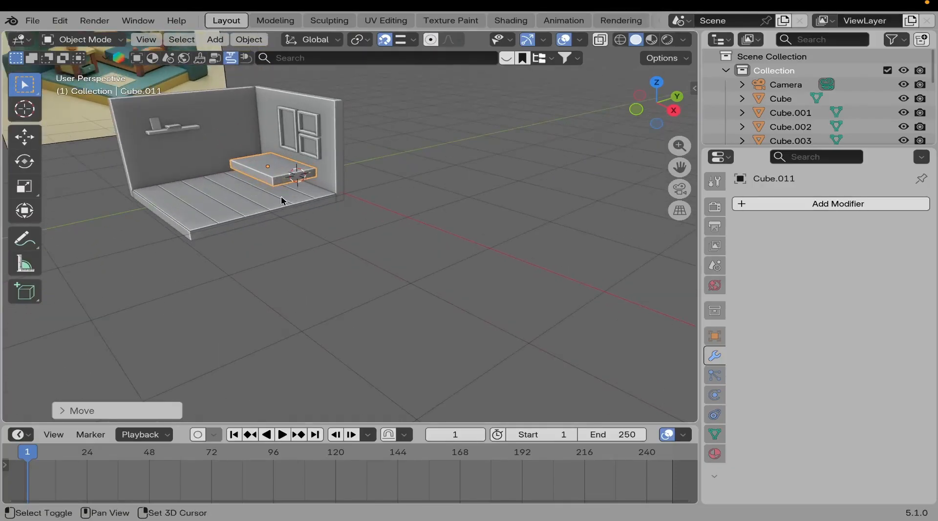
scroll(293, 220, "up", 5)
middle_click_drag(318, 244, 309, 228)
key("s")
key("x")
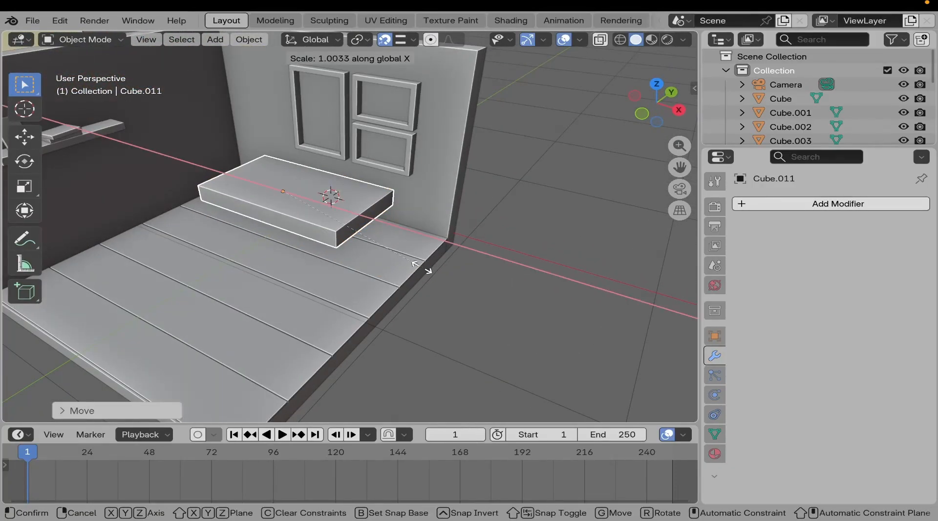
left_click(433, 272)
Enter Edit Mode on the bed block and select its top face in face selection mode.
middle_click_drag(433, 272, 335, 219)
key("Tab")
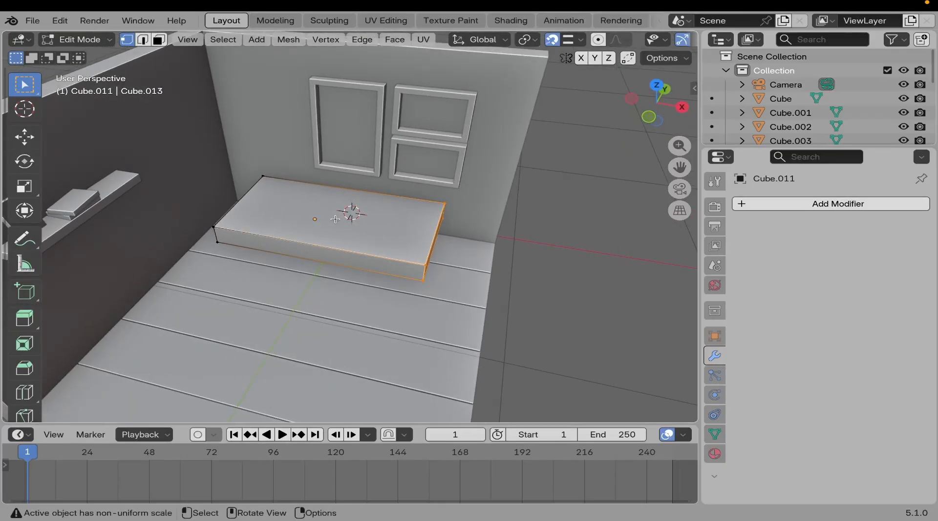
middle_click_drag(343, 245, 327, 246)
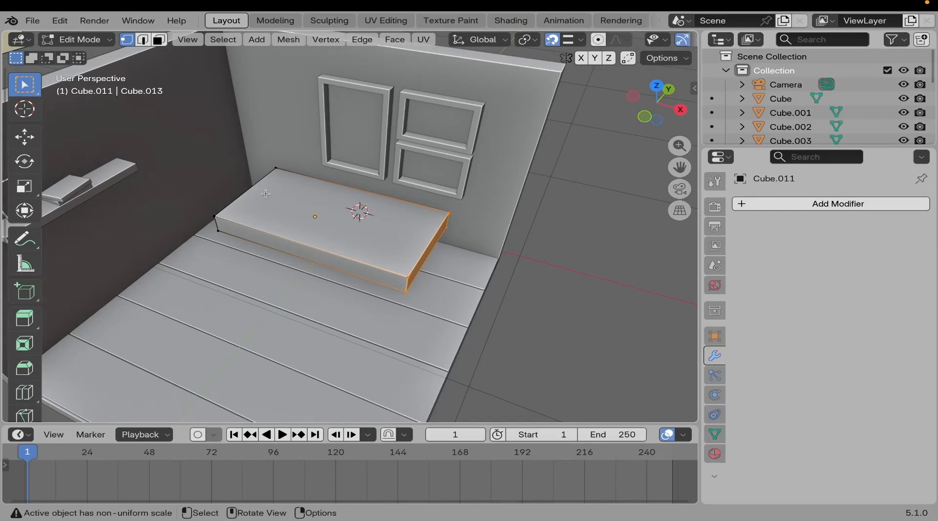
scroll(318, 233, "up", 2)
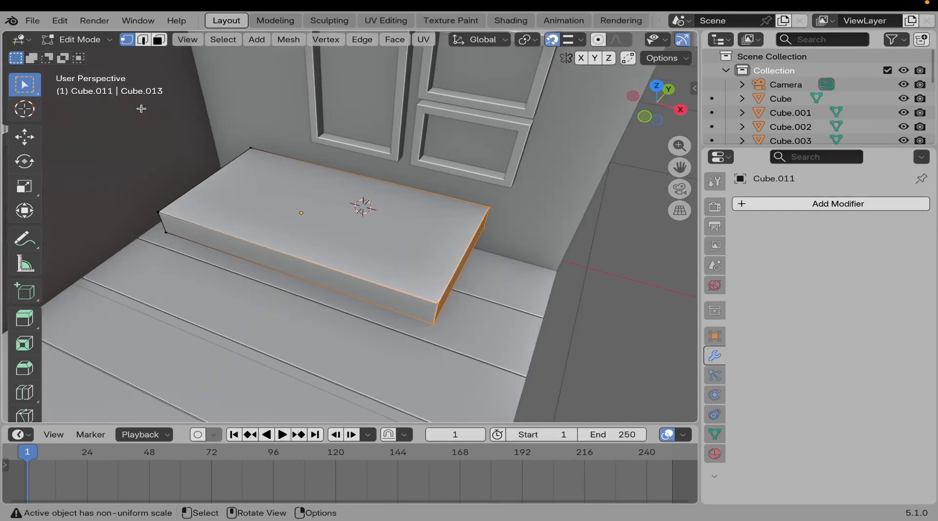
left_click(159, 39)
left_click(331, 233)
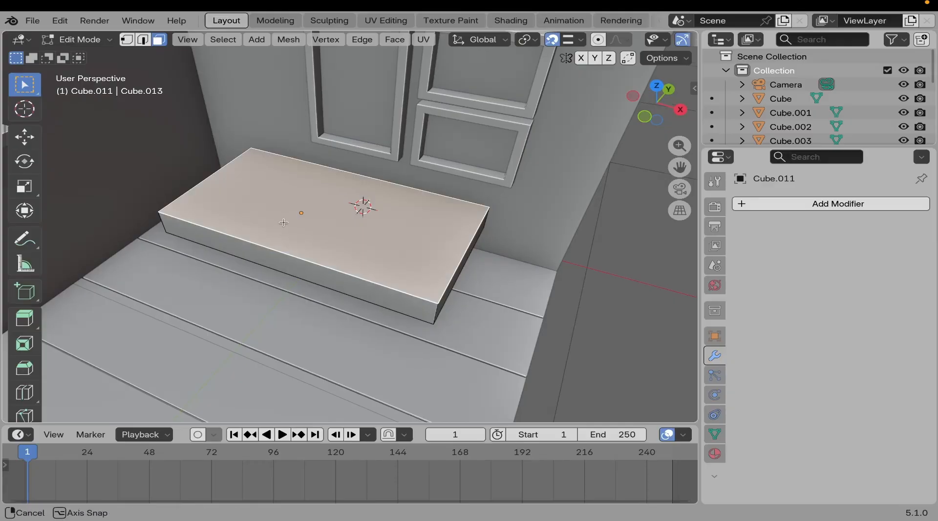
Try a single loop cut across the bed block's width, slid off-centre towards the end away from the shelf wall.
middle_click_drag(283, 222, 290, 220)
middle_click_drag(403, 237, 355, 242)
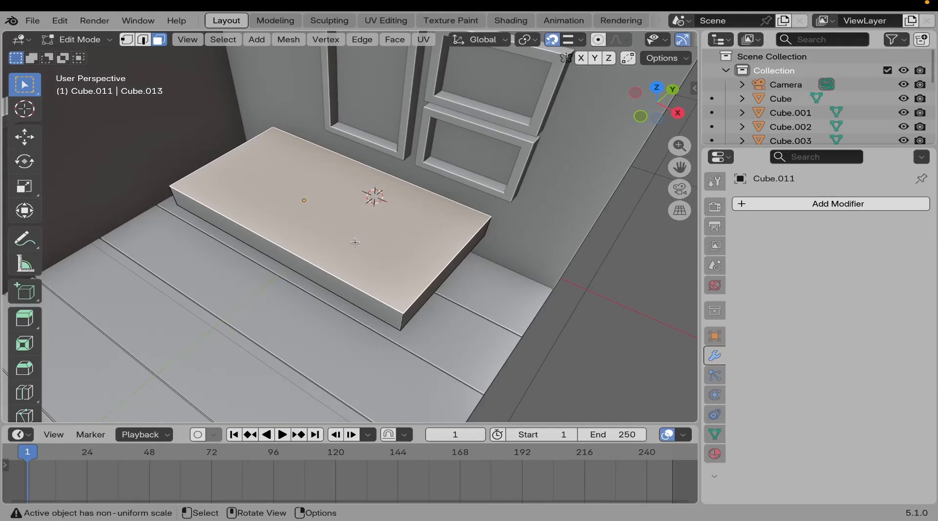
key("ctrl")
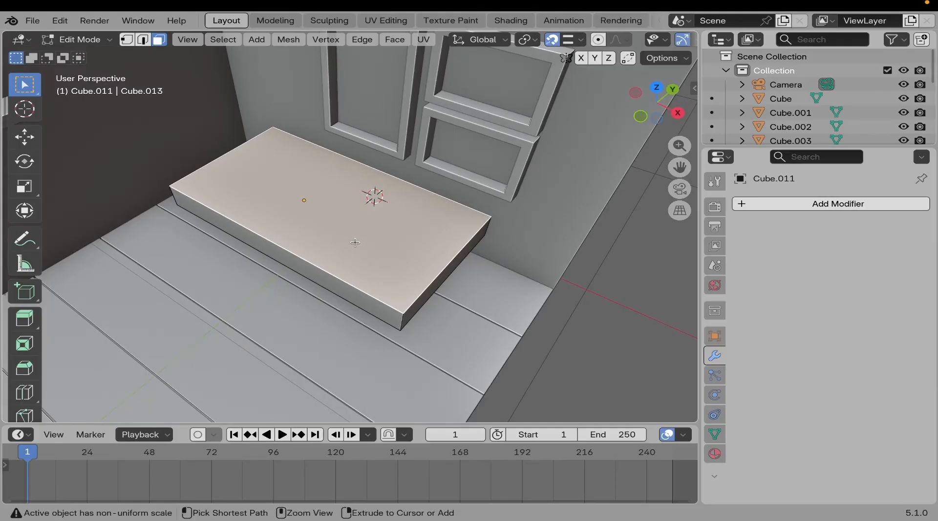
key("ctrl+r")
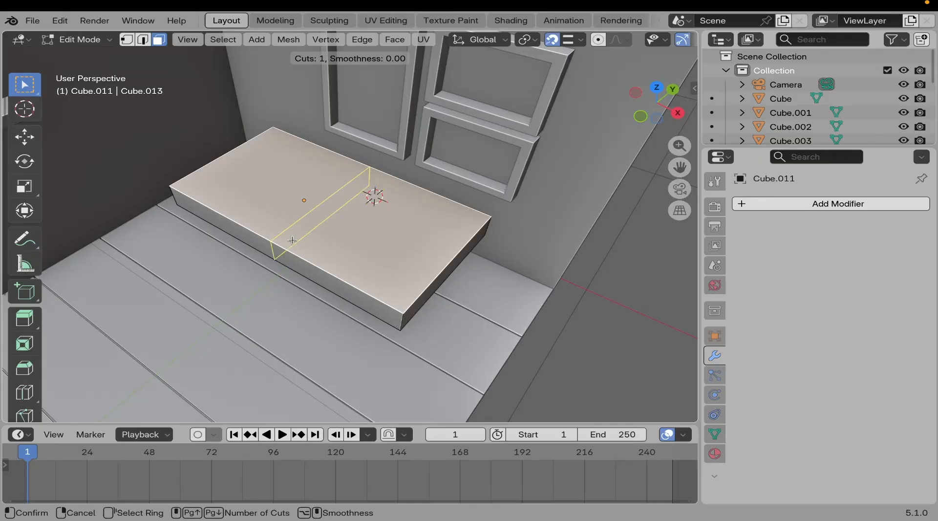
scroll(292, 240, "up", 3)
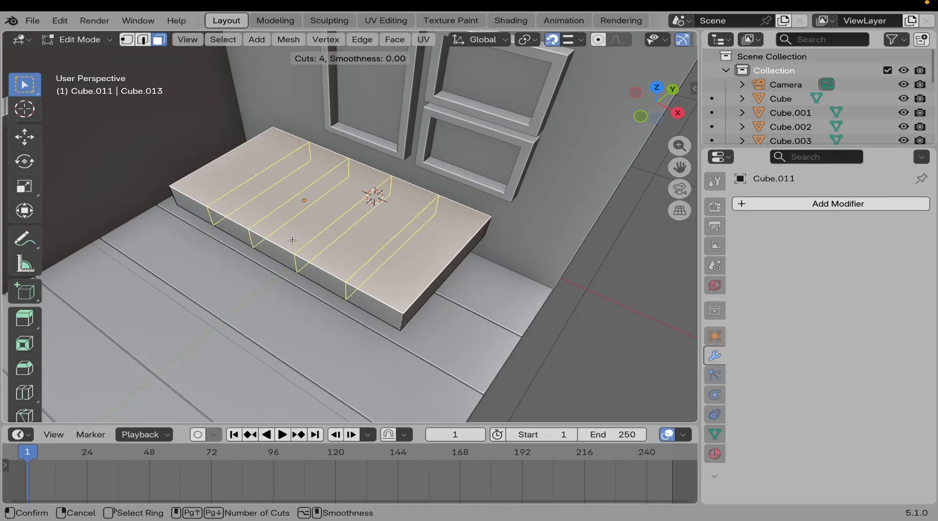
scroll(292, 240, "up", 2)
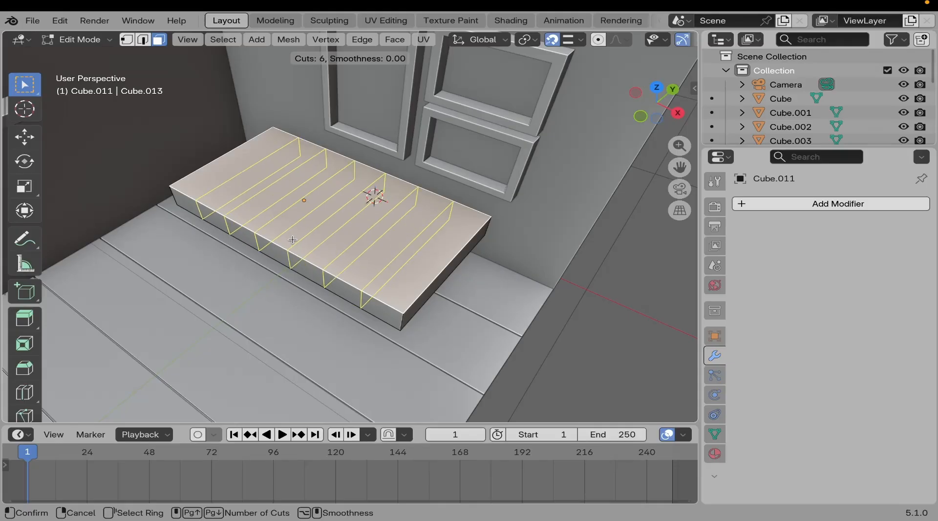
scroll(292, 239, "down", 3)
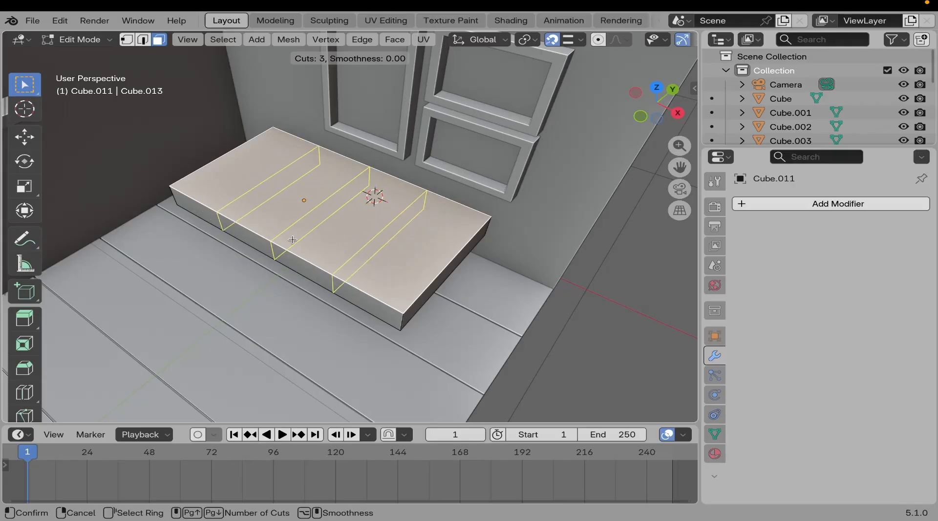
scroll(292, 240, "down", 2)
left_click(292, 239)
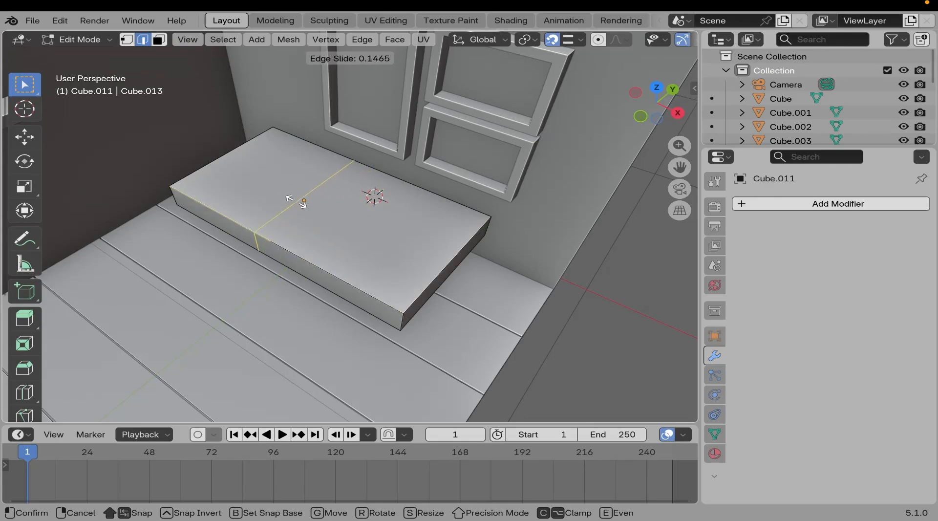
left_click(349, 208)
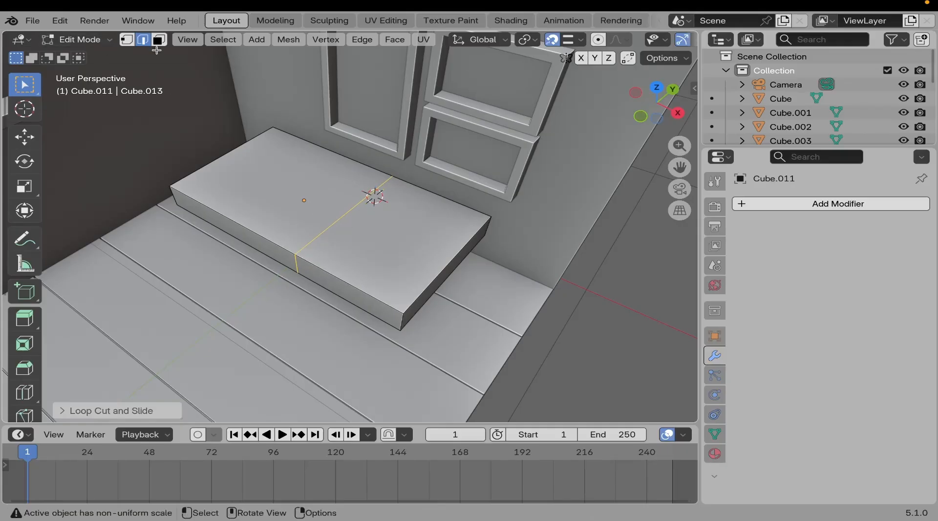
Try selecting the separate top faces on each side of the cut, and undo back to the uncut bed block.
key("3")
left_click(305, 203)
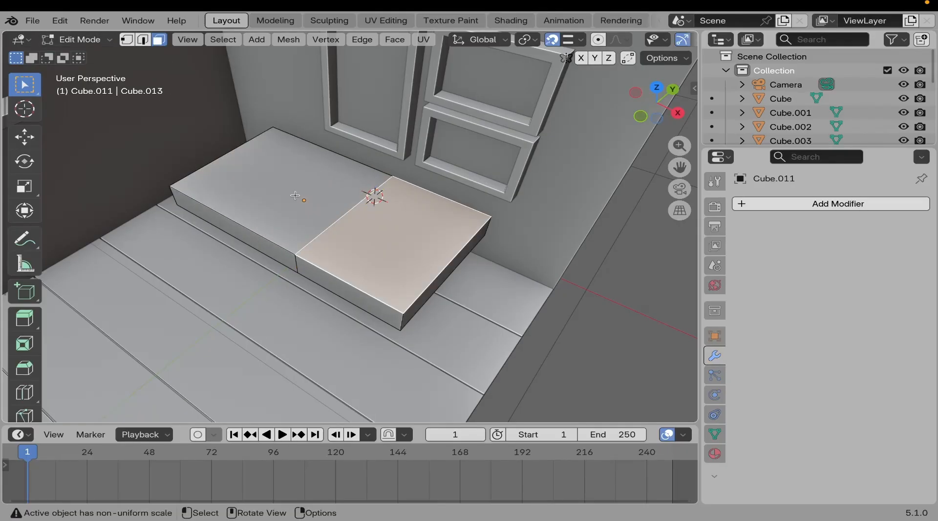
left_click(309, 202)
left_click(371, 235)
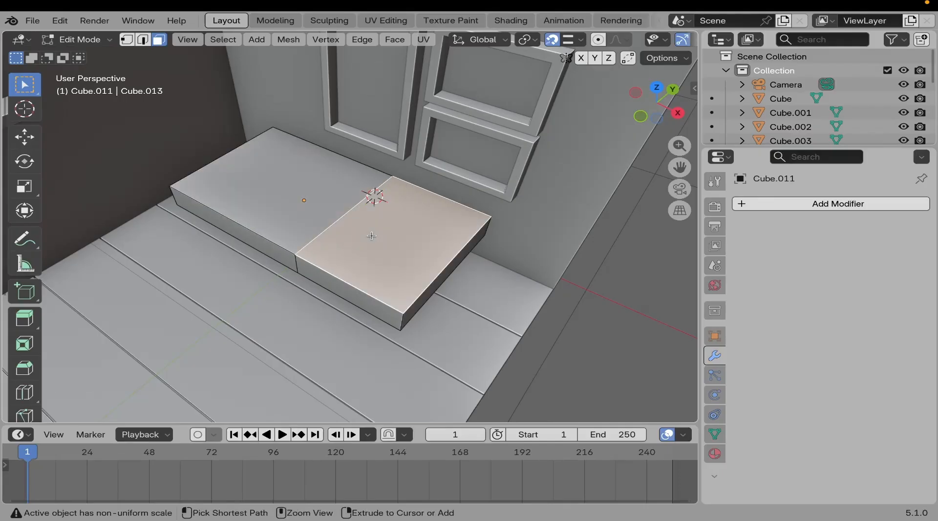
key("ctrl+i")
key("ctrl+i")
key("ctrl+i")
key("ctrl+i")
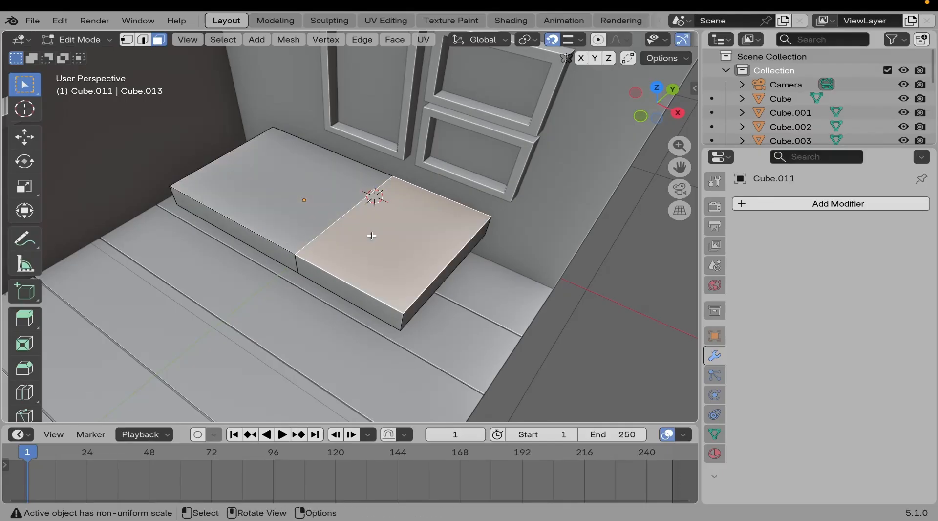
key("ctrl+i")
key("ctrl+2")
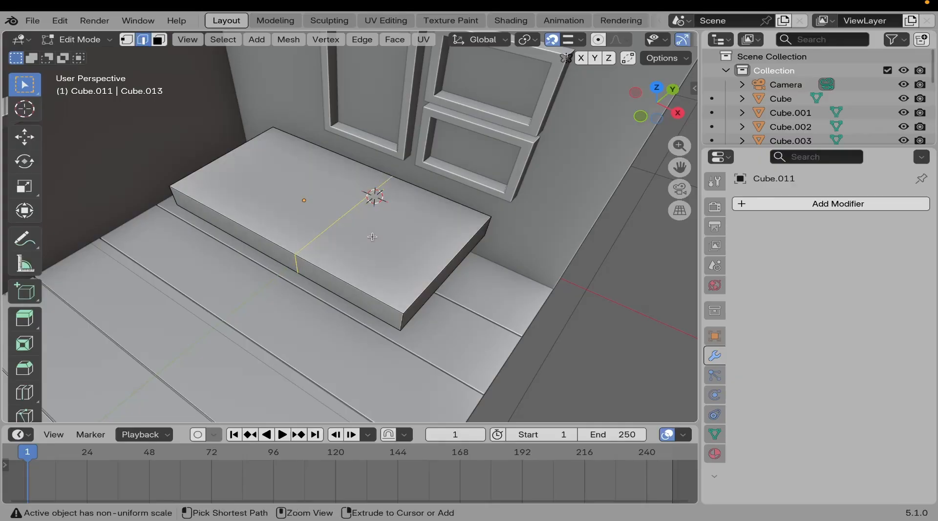
key("ctrl+x")
key("ctrl+3")
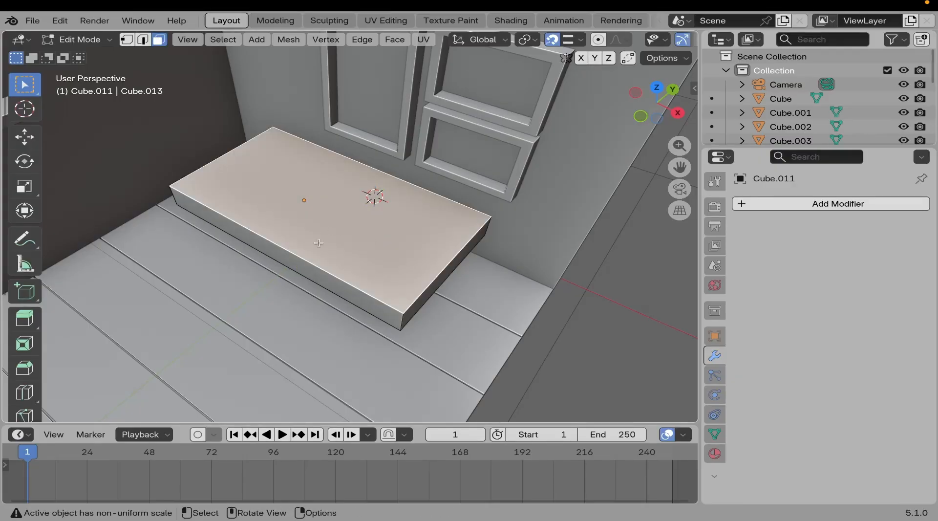
Try another single loop cut across the bed block's width, placed near the middle.
key("ctrl+r")
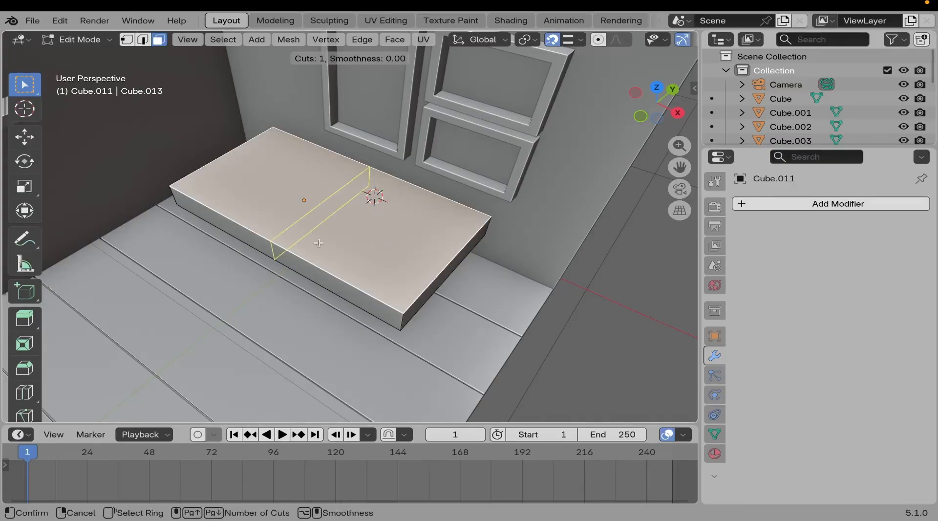
left_click(295, 225)
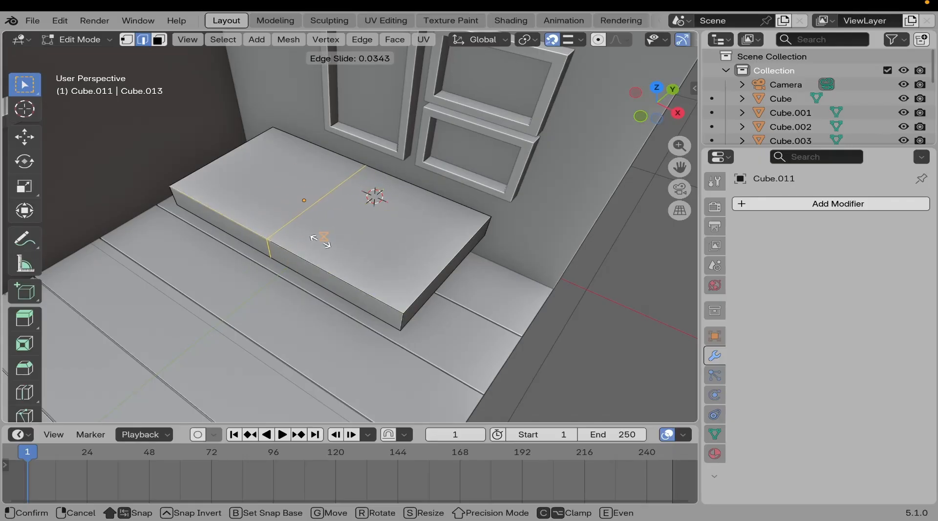
left_click(344, 244)
Bevel the loop cut with one segment into a wide band that leaves a narrow strip at each end of the block.
middle_click_drag(278, 243, 262, 226)
scroll(268, 244, "up", 6)
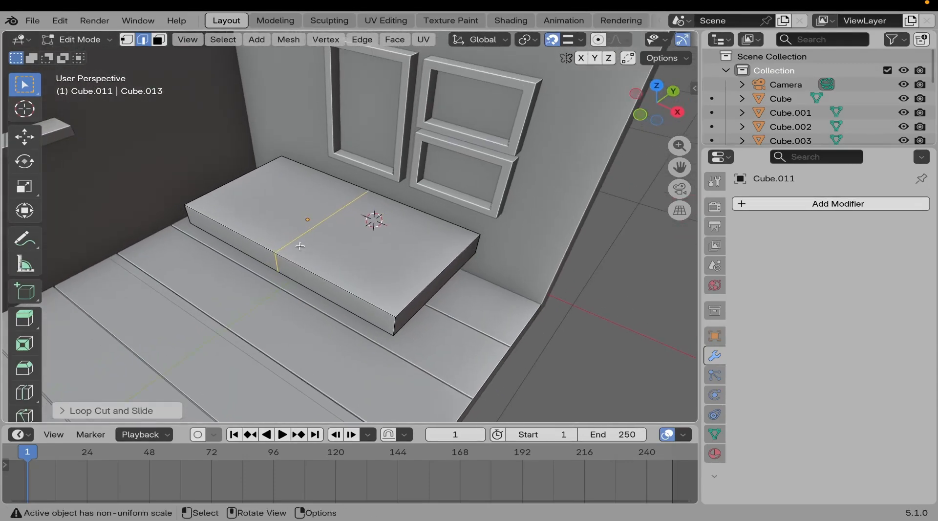
middle_click_drag(273, 263, 275, 259, "shift")
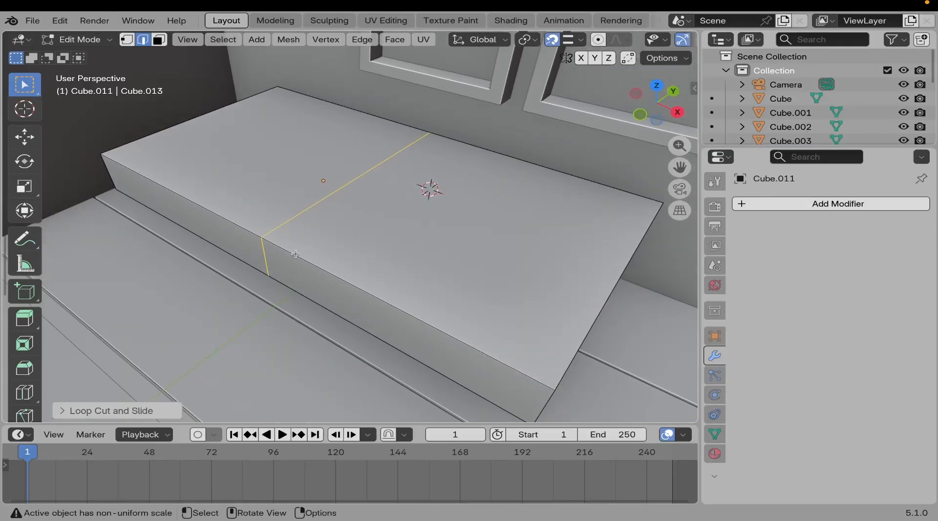
key("ctrl")
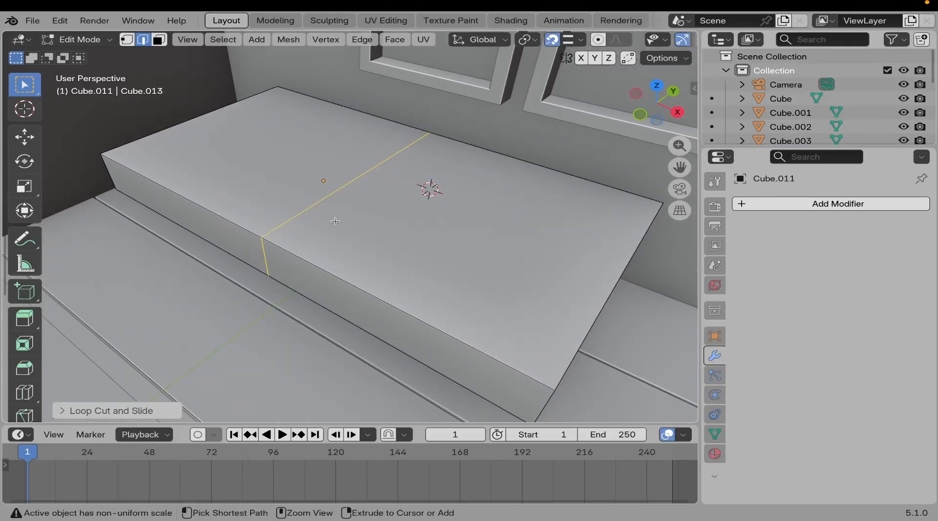
key("ctrl+b")
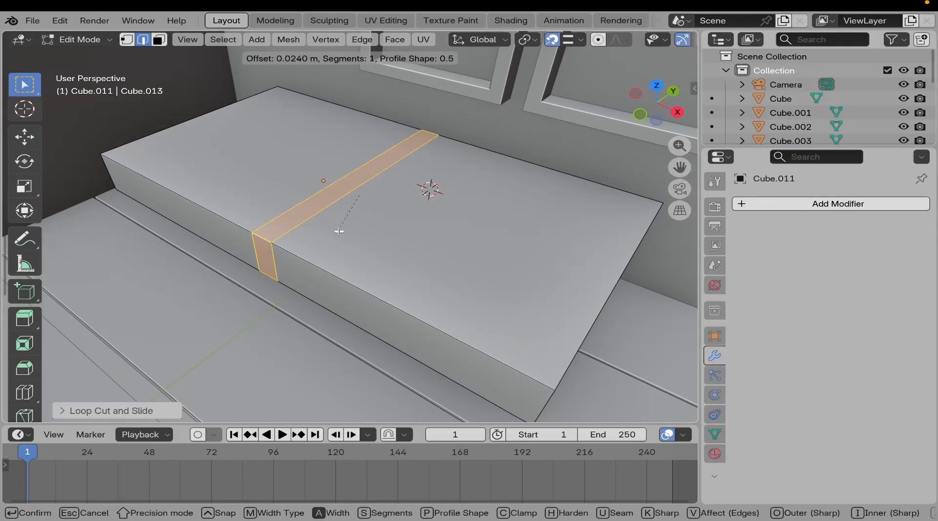
left_click(419, 308)
middle_click_drag(419, 308, 336, 257)
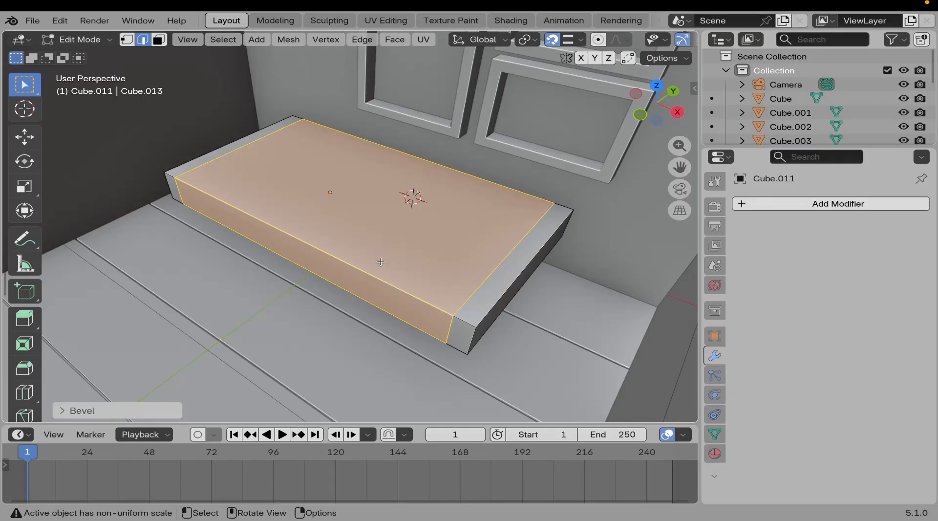
Undo the bevel and the loop cut on the bed block.
scroll(381, 261, "down", 3)
middle_click_drag(380, 261, 391, 242)
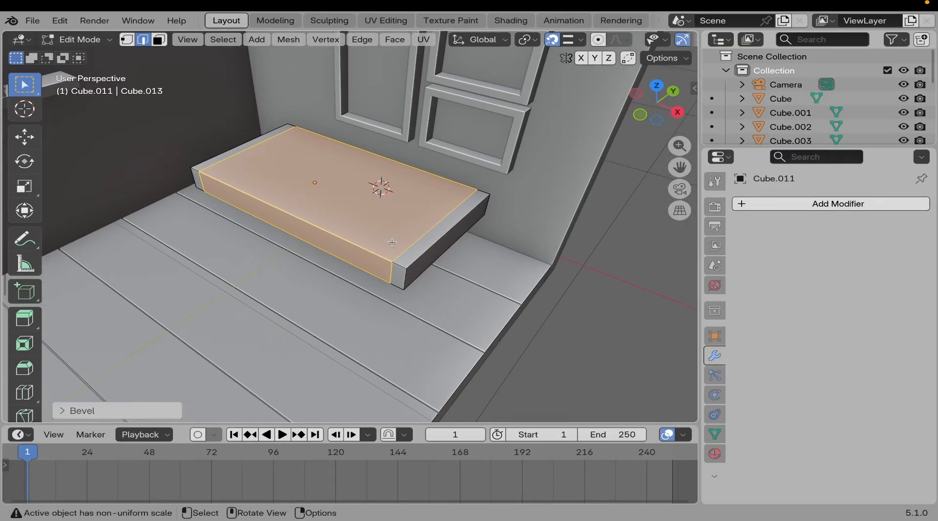
key("alt+a")
key("3")
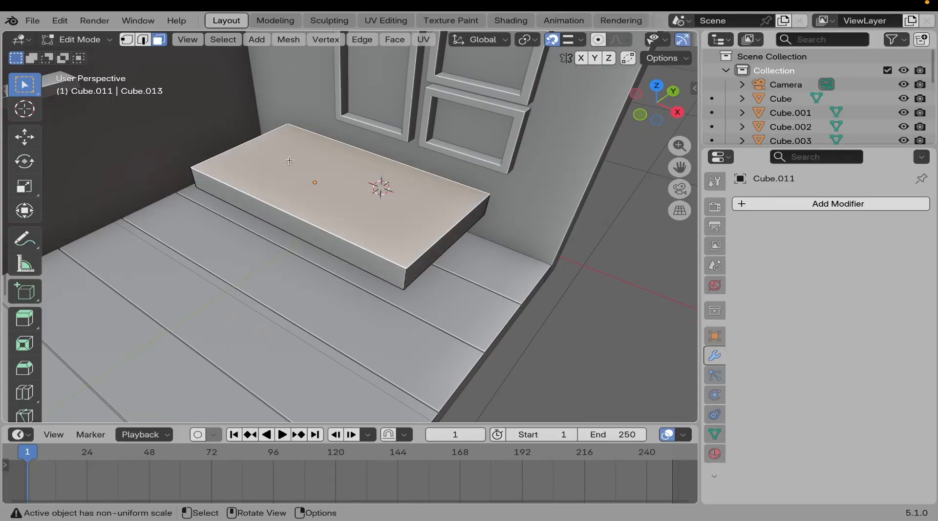
Add a single loop cut across the bed block's width, placed near the middle.
key("ctrl")
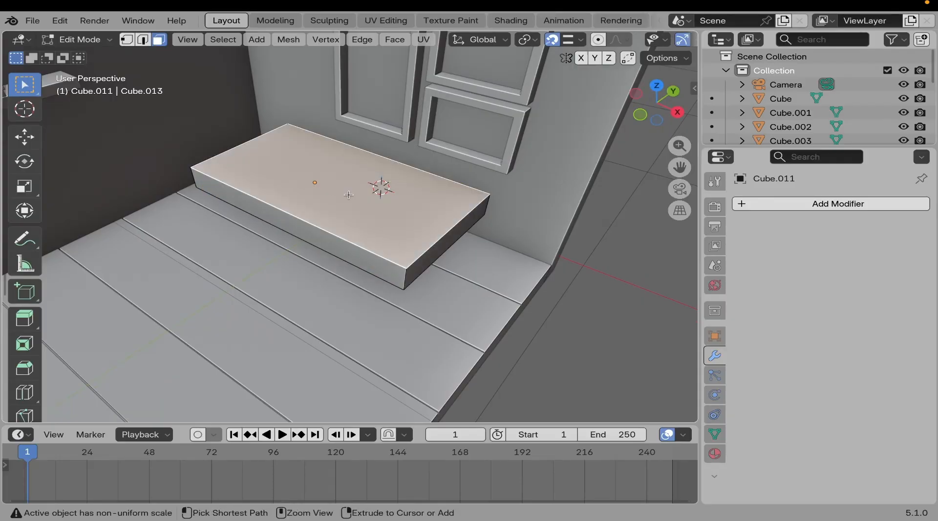
key("ctrl+r")
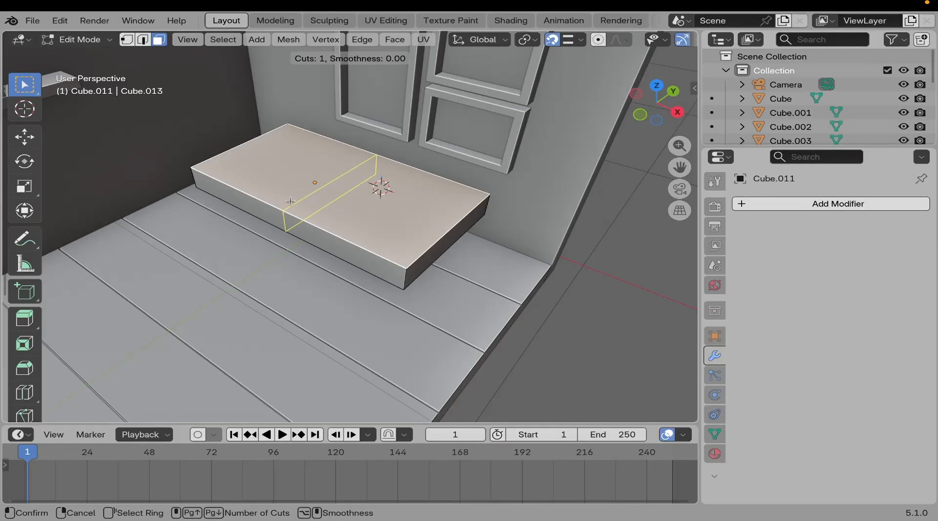
key("Escape")
key("ctrl+r")
left_click(298, 224)
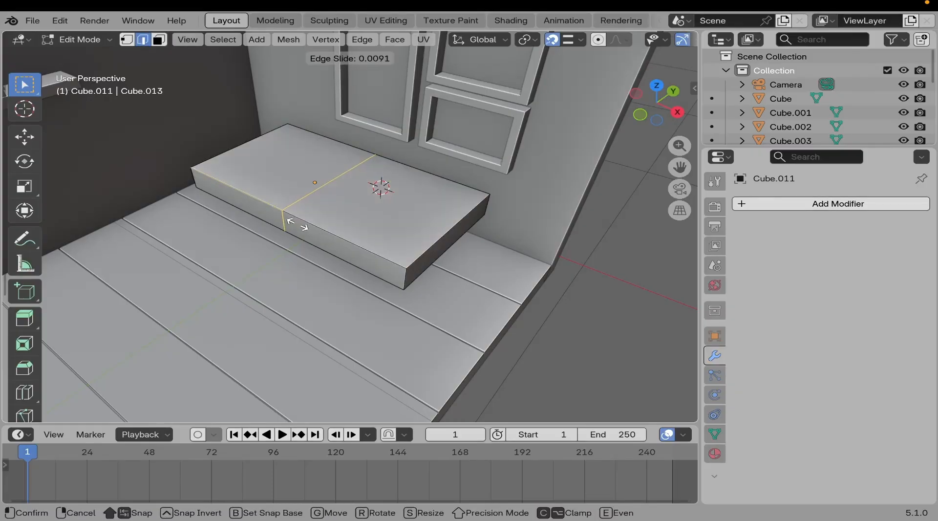
left_click(297, 224)
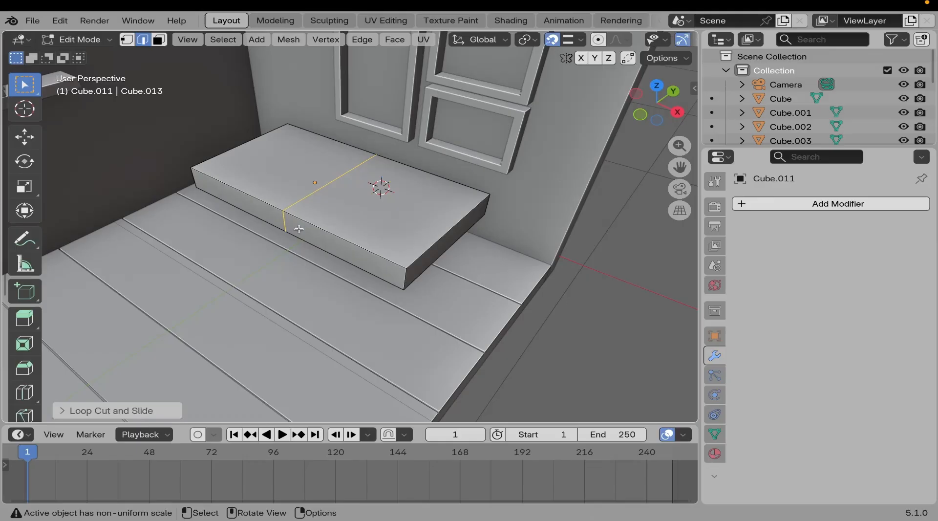
Bevel the middle loop cut with one segment until only a narrow strip remains at each end of the block.
scroll(299, 228, "up", 2)
key("ctrl+b")
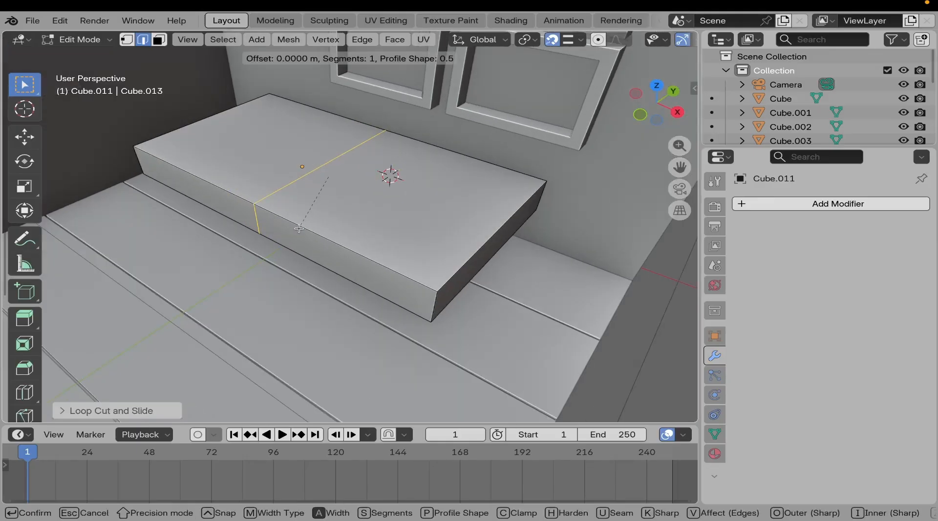
left_click(393, 289)
middle_click_drag(409, 248, 410, 262)
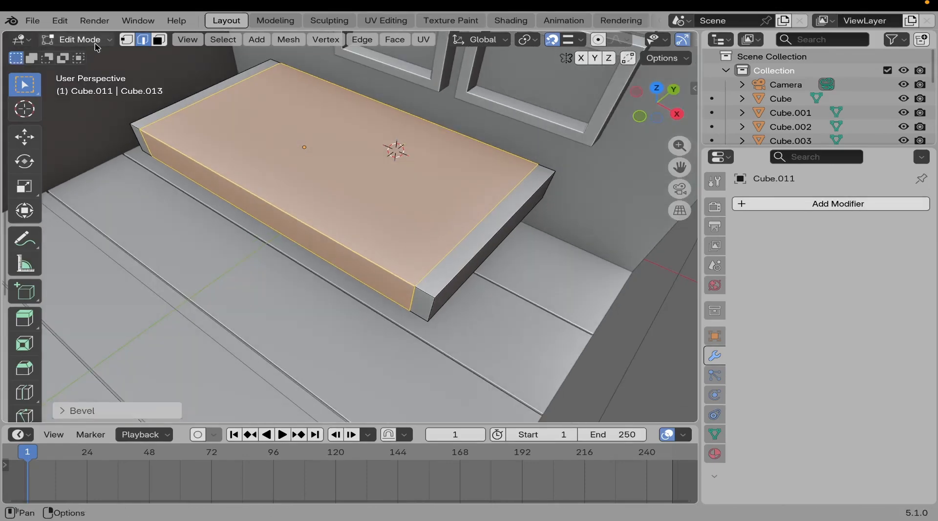
In face select mode, select the top faces of the narrow strips at both ends of the block.
left_click(159, 40)
left_click(445, 277)
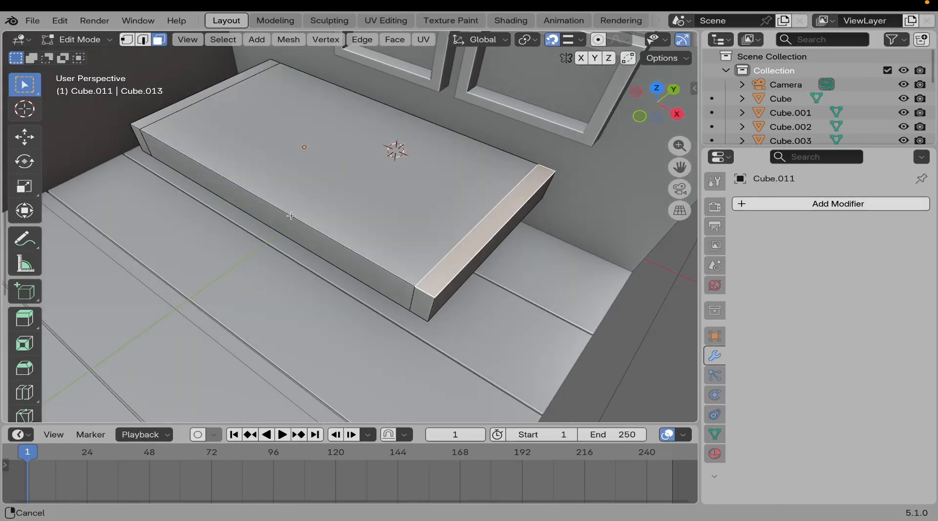
middle_click_drag(445, 277, 350, 242)
left_click(248, 182, "shift")
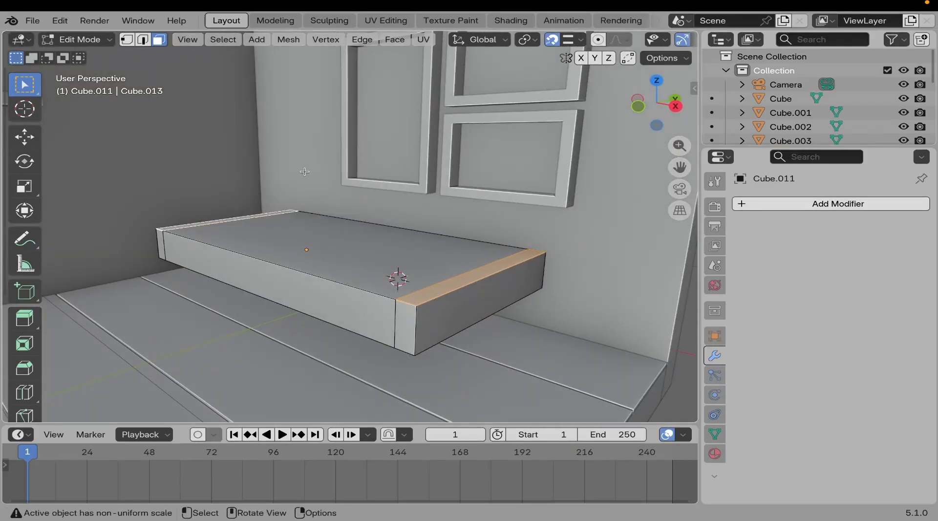
Try extruding the two strip faces upward about 0.125 m, and undo the extrusion.
key("e")
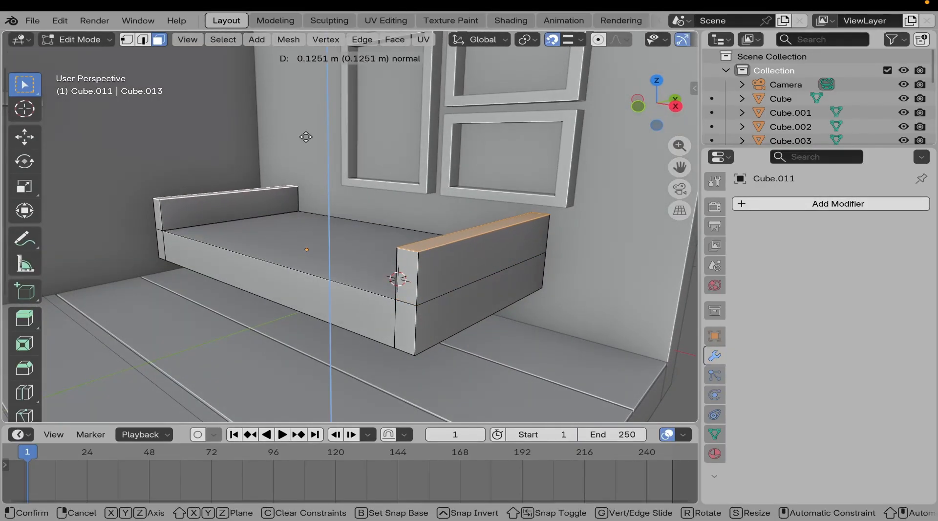
left_click(305, 136)
middle_click_drag(367, 258, 442, 299)
key("ctrl+z")
key("ctrl+z")
middle_click_drag(401, 275, 400, 293)
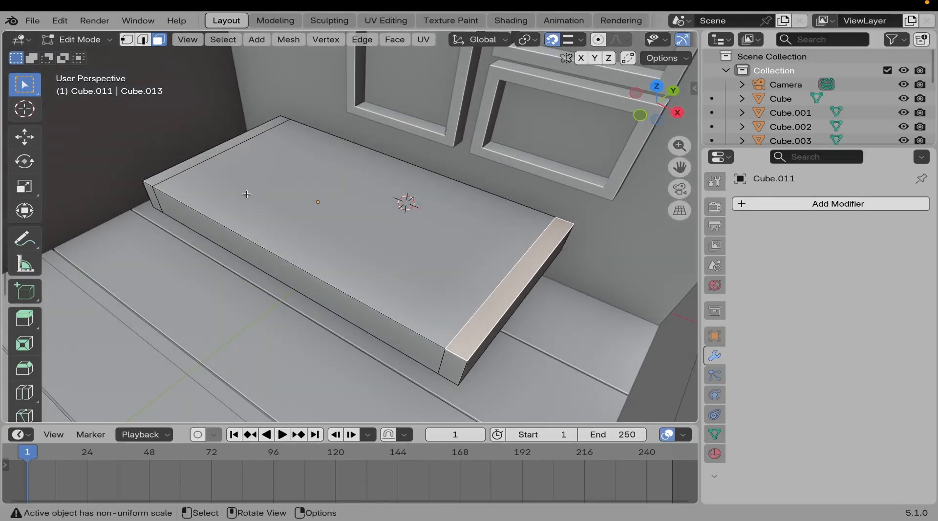
Select both end strips' top faces again and extrude them upward about 0.163 m to form the head and foot boards.
middle_click_drag(504, 305, 342, 201)
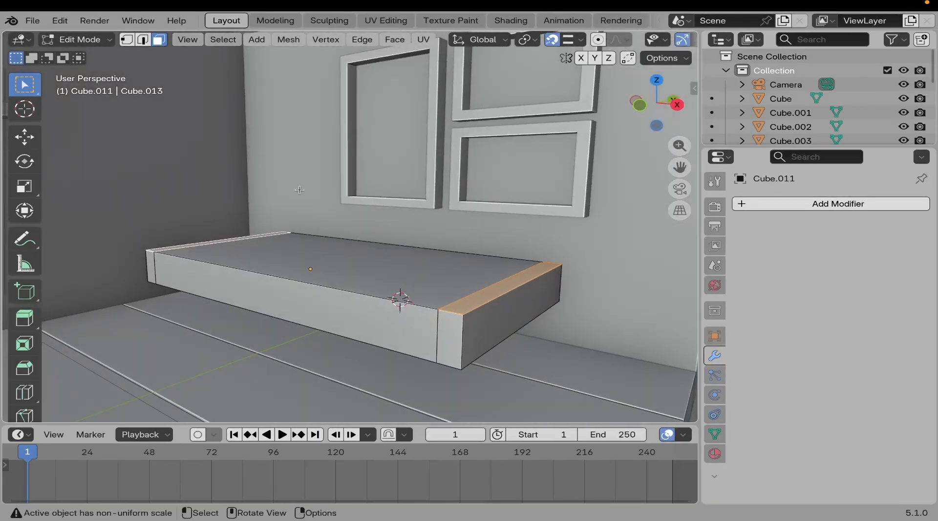
key("e")
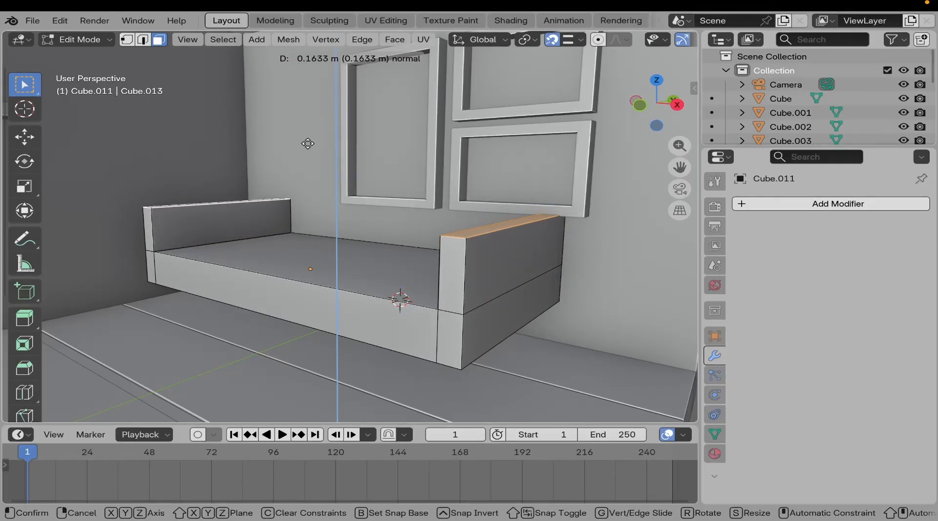
left_click(307, 147)
Examine the bed's raised end boards and their proportions within the room from several distances and angles.
scroll(296, 241, "down", 8)
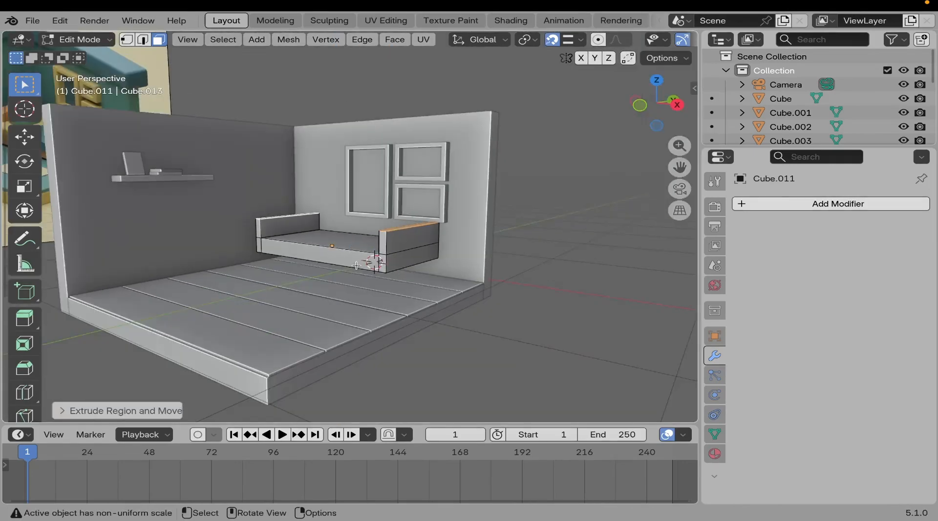
scroll(296, 241, "up", 8)
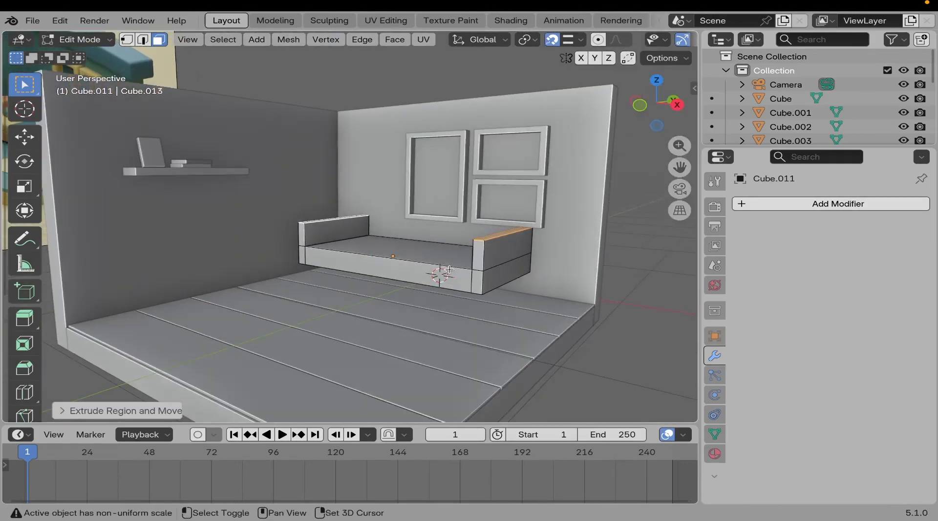
middle_click_drag(342, 263, 375, 268)
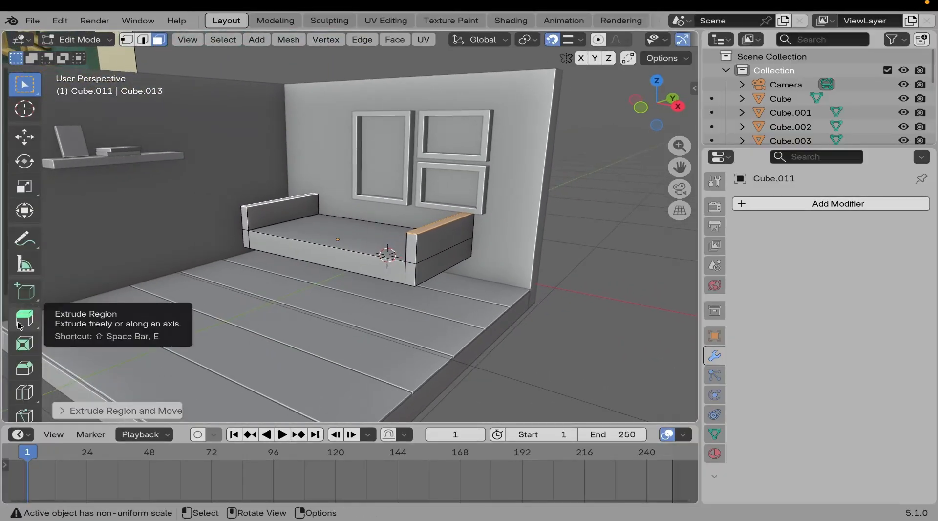
middle_click_drag(436, 273, 430, 264)
scroll(420, 254, "up", 4)
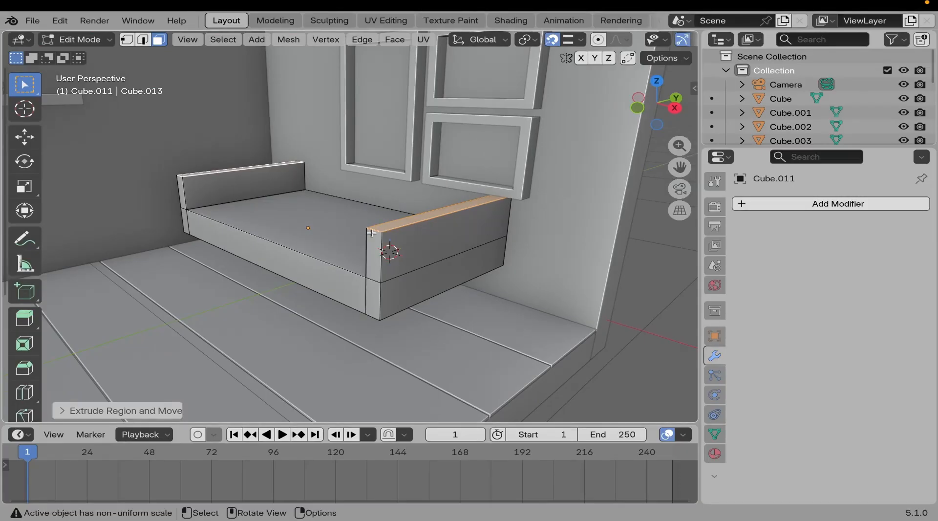
scroll(370, 231, "down", 3)
middle_click_drag(369, 230, 370, 257)
scroll(371, 241, "up", 3)
scroll(360, 266, "up", 2)
scroll(370, 255, "down", 3)
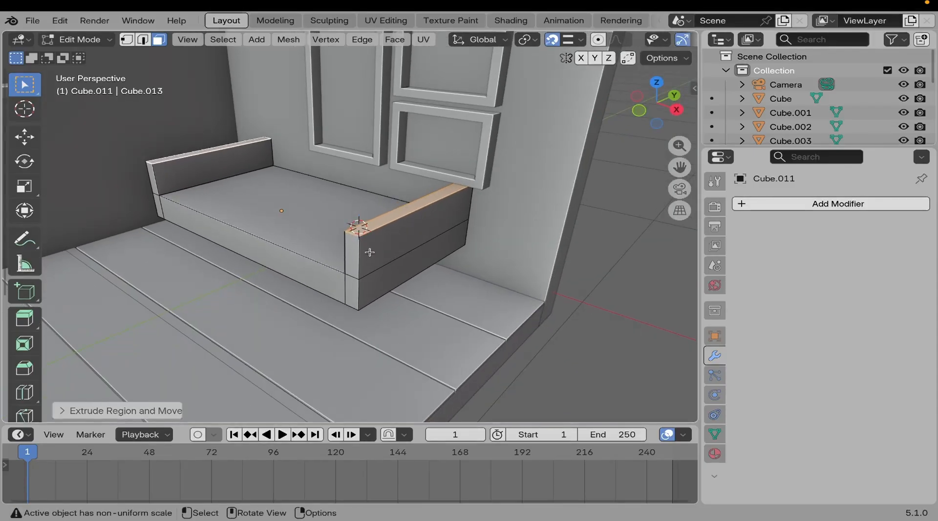
Select the whole bed mesh and move it along the global Y axis away from the window wall.
key("a")
scroll(208, 215, "down", 4)
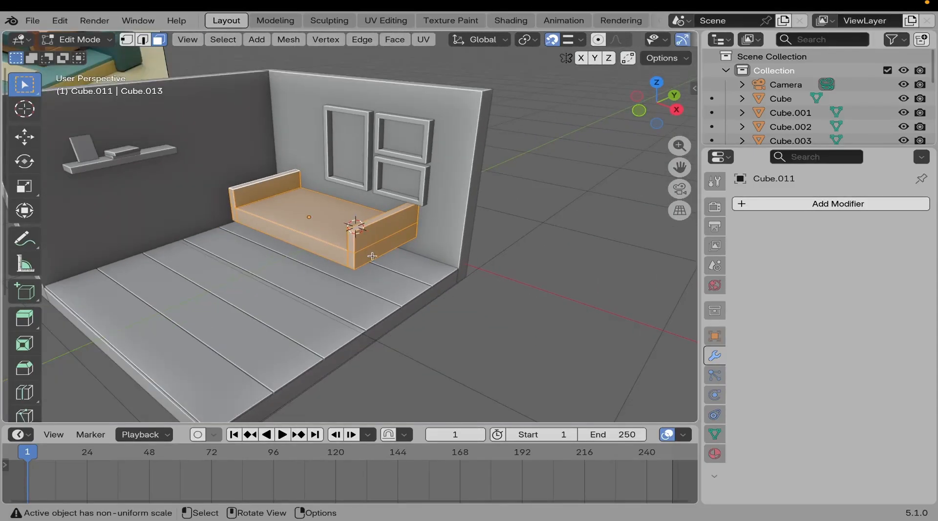
key("g")
key("y")
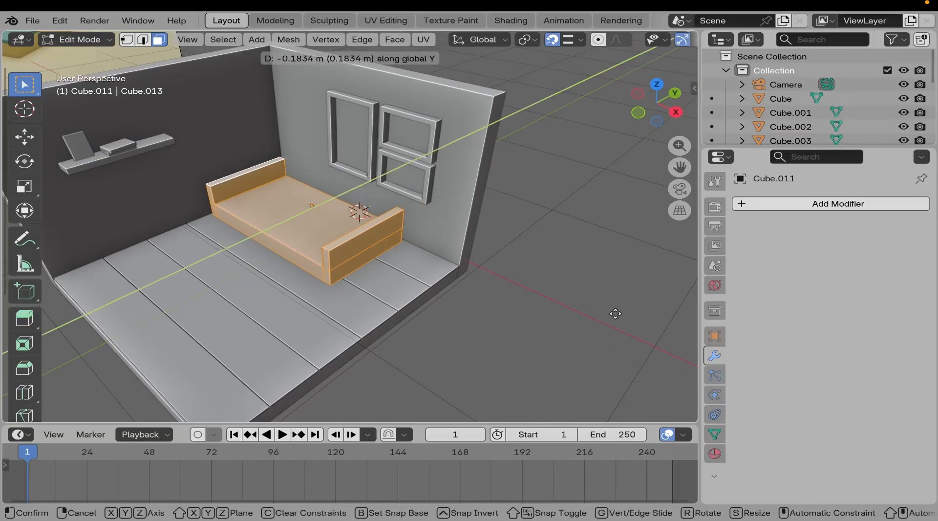
left_click(264, 265)
scroll(418, 195, "up", 5)
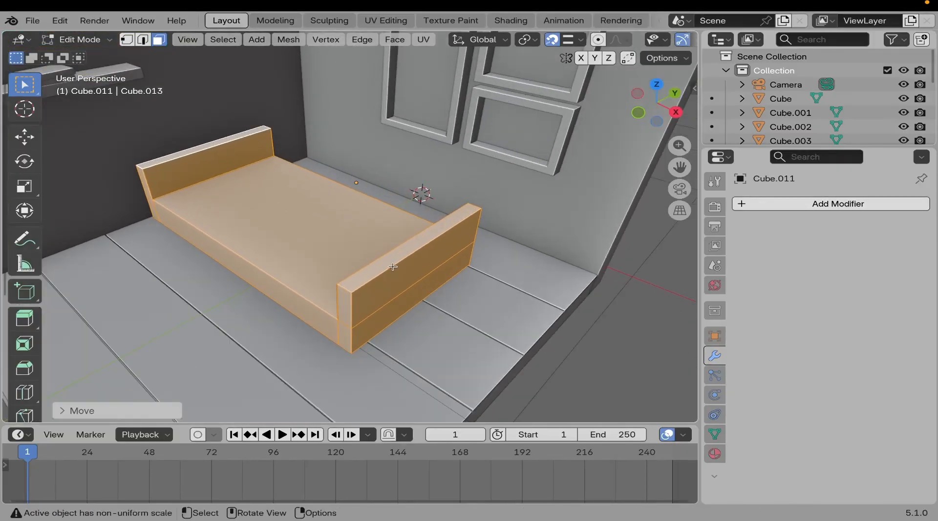
Clear the selection and, in edge select mode, select the short top edges at both ends of the footboard.
key("2")
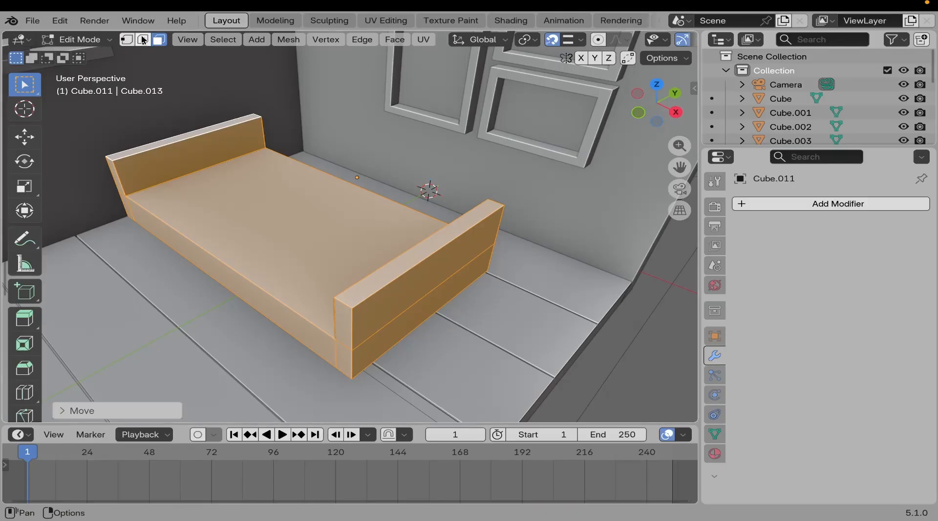
scroll(398, 245, "up", 3)
scroll(398, 245, "up", 2)
key("alt+a")
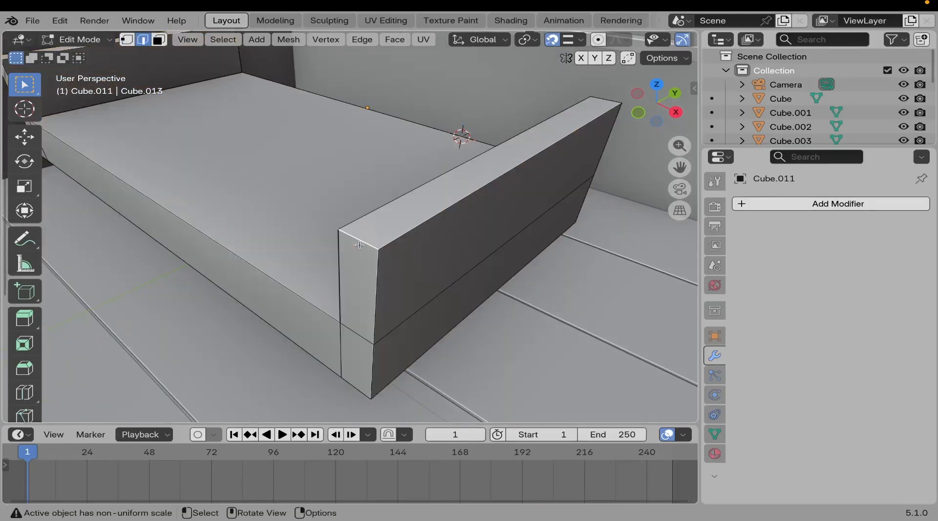
middle_click_drag(358, 245, 431, 199)
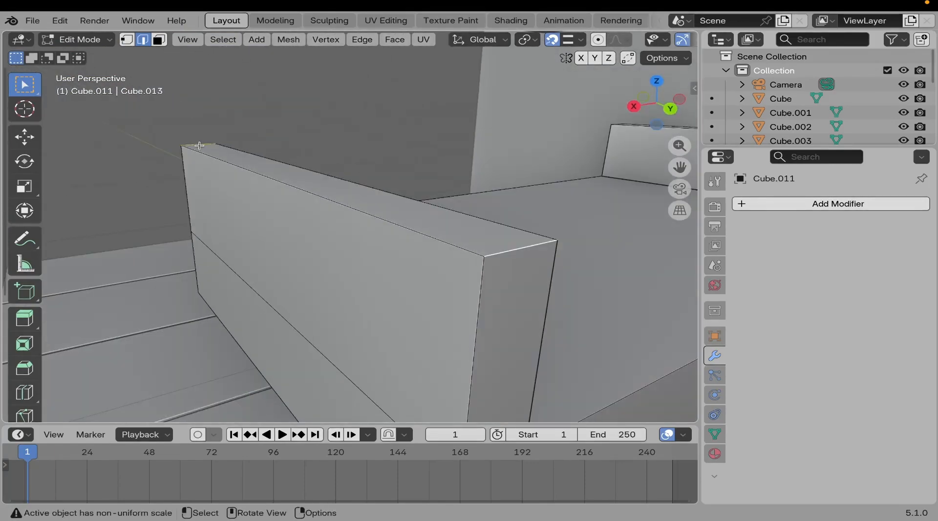
Add the short top edges at both ends of the headboard to the selection.
scroll(452, 237, "down", 4)
middle_click_drag(452, 237, 519, 211)
scroll(327, 242, "up", 4)
middle_click_drag(327, 242, 441, 196)
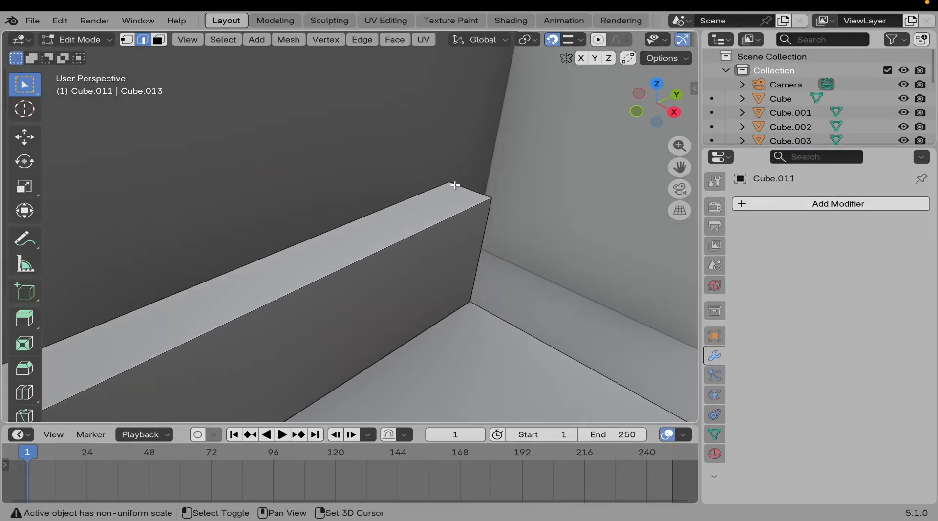
scroll(454, 184, "down", 6)
scroll(386, 223, "up", 3)
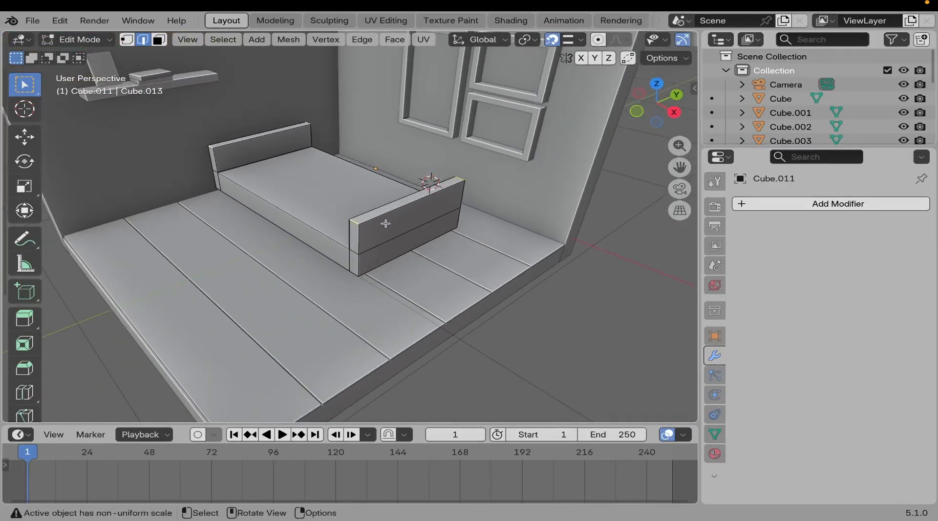
Try rounding the top corners of both end boards with a bevel about 0.124 m wide and 14 segments, and undo it.
scroll(386, 223, "up", 5)
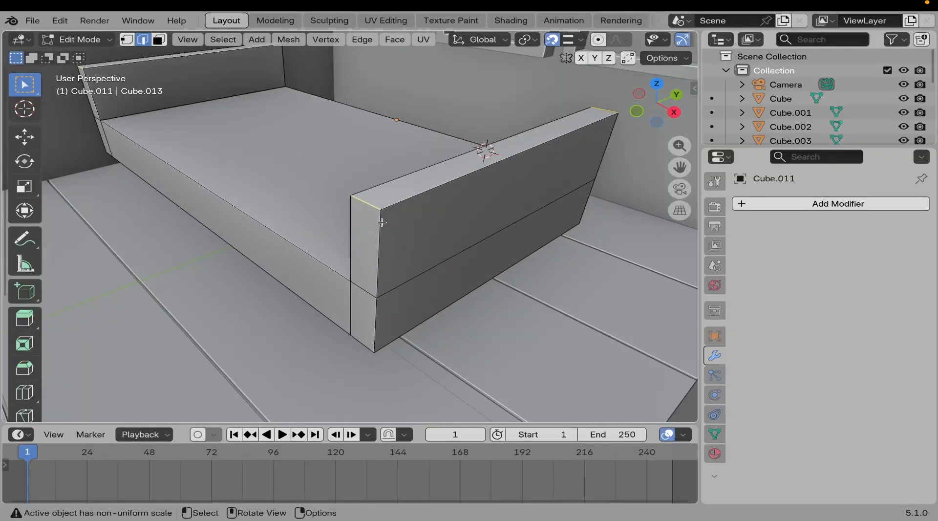
scroll(386, 228, "down", 1)
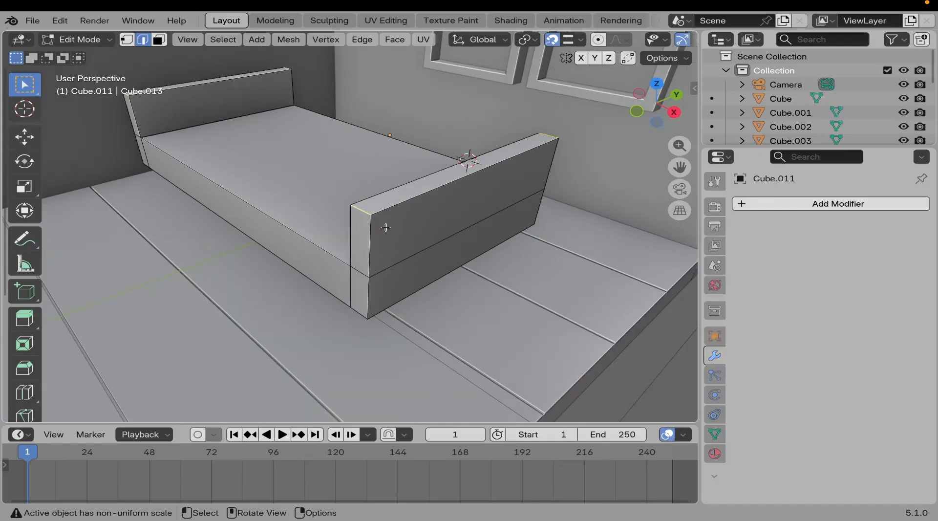
middle_click_drag(420, 246, 404, 268, "shift")
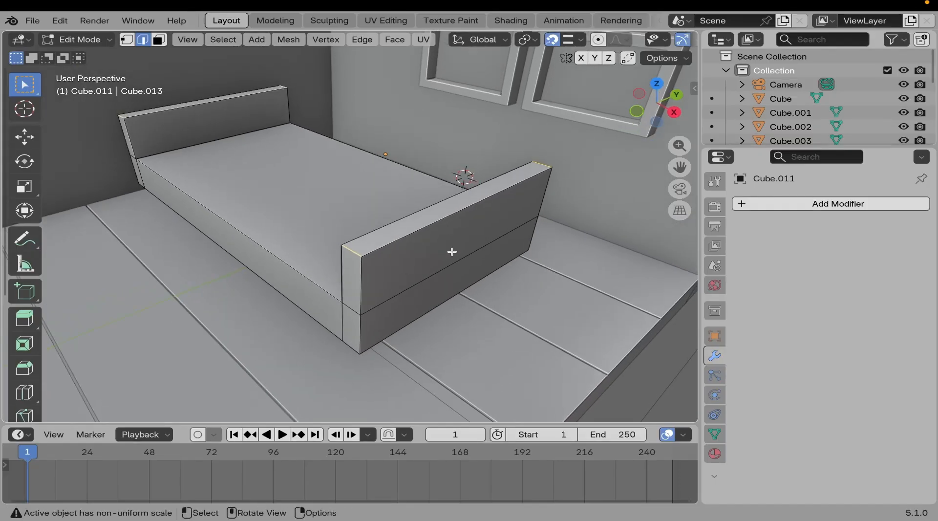
key("ctrl+b")
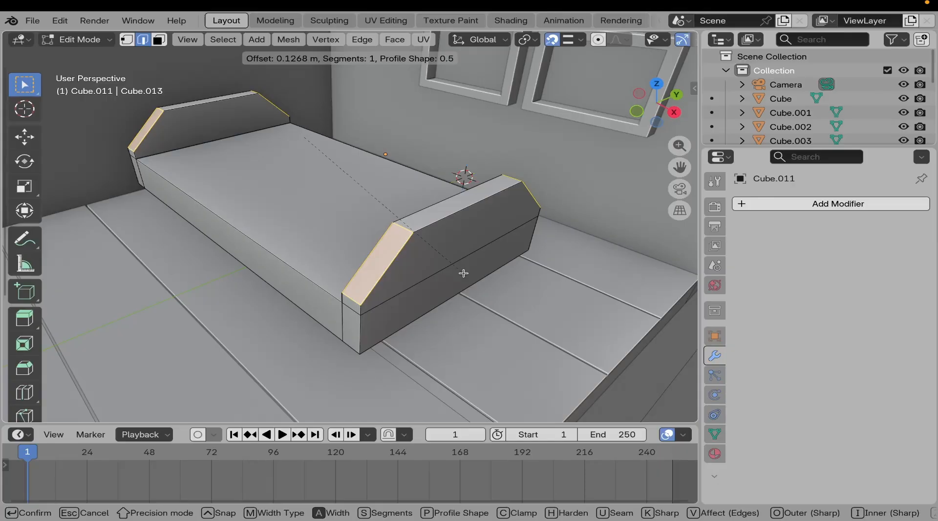
scroll(463, 273, "up", 2)
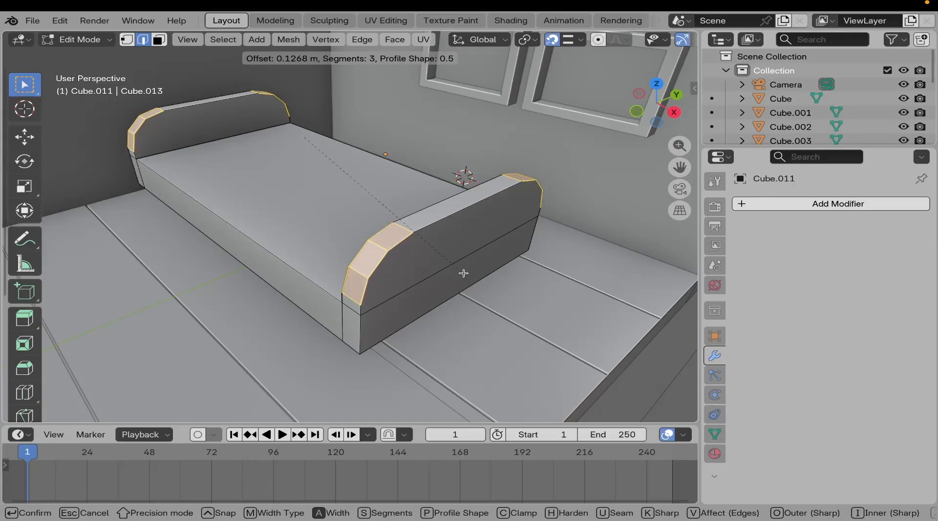
scroll(463, 273, "up", 2)
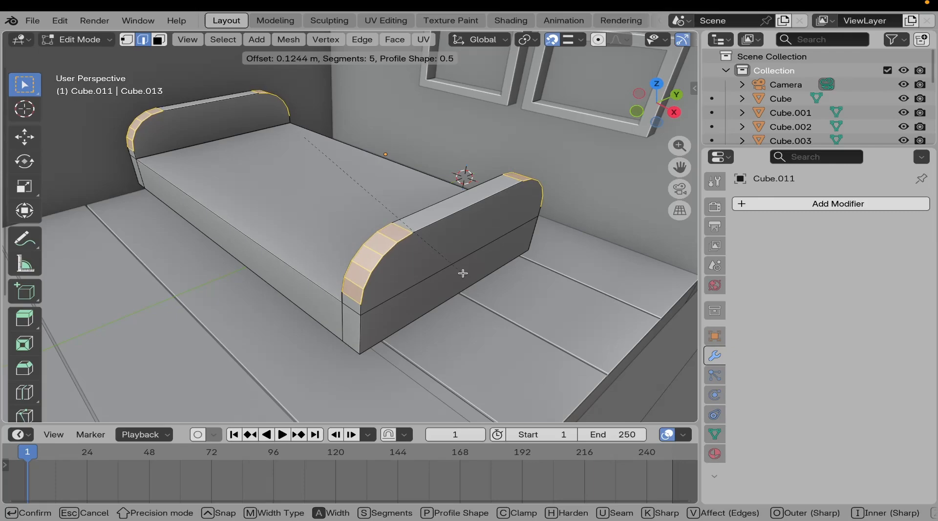
scroll(463, 273, "up", 6)
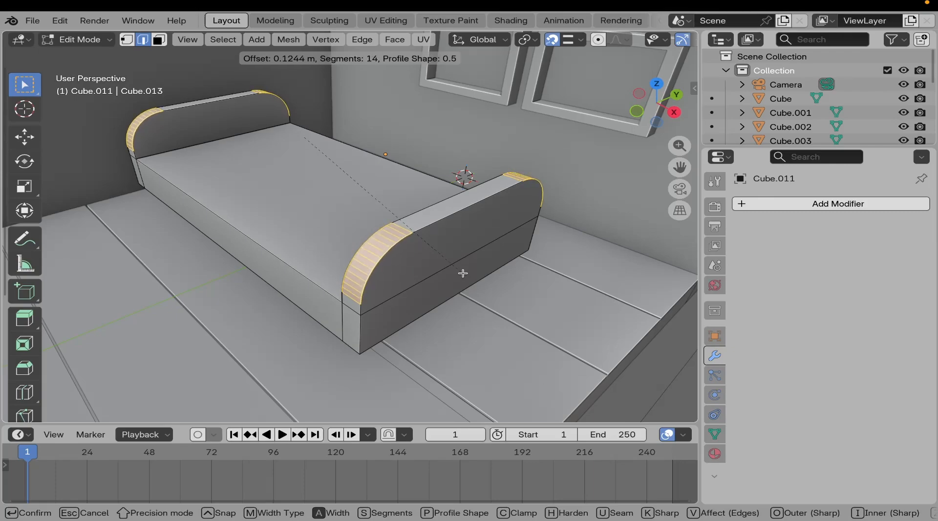
left_click(463, 273)
middle_click_drag(463, 273, 391, 252)
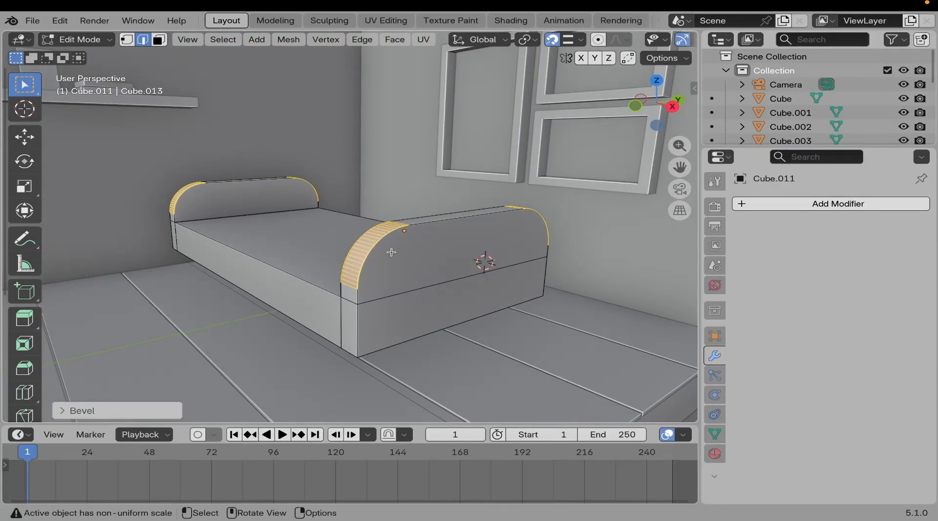
key("ctrl+z")
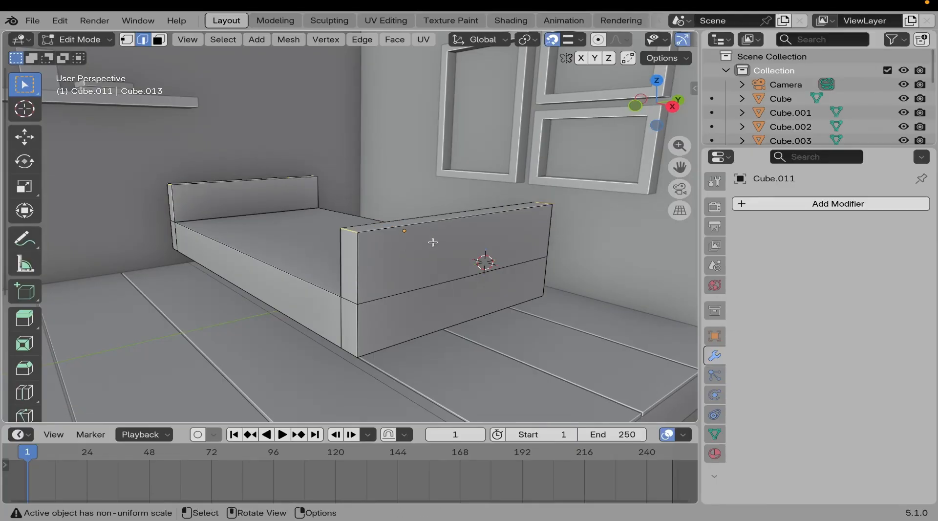
middle_click_drag(432, 241, 428, 238)
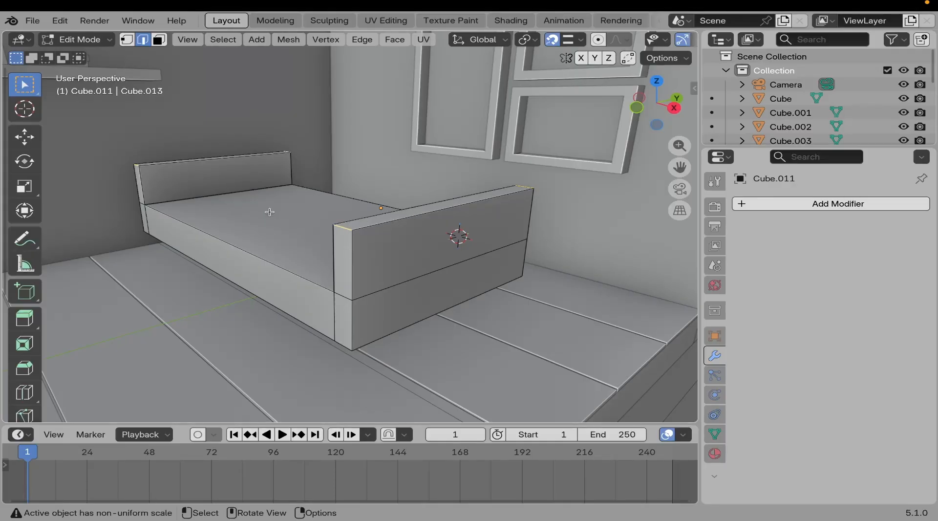
key("ctrl")
key("ctrl+b")
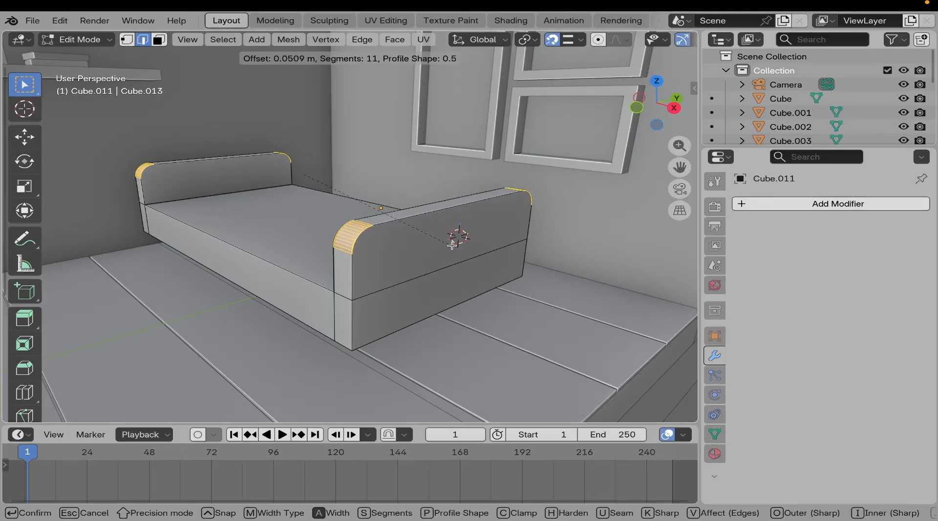
scroll(452, 245, "down", 7)
scroll(452, 245, "down", 1)
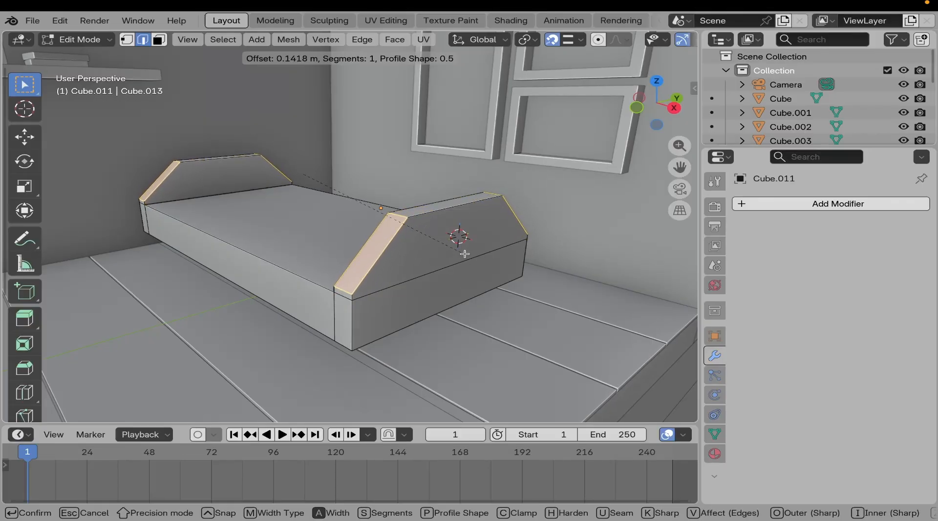
key("Escape")
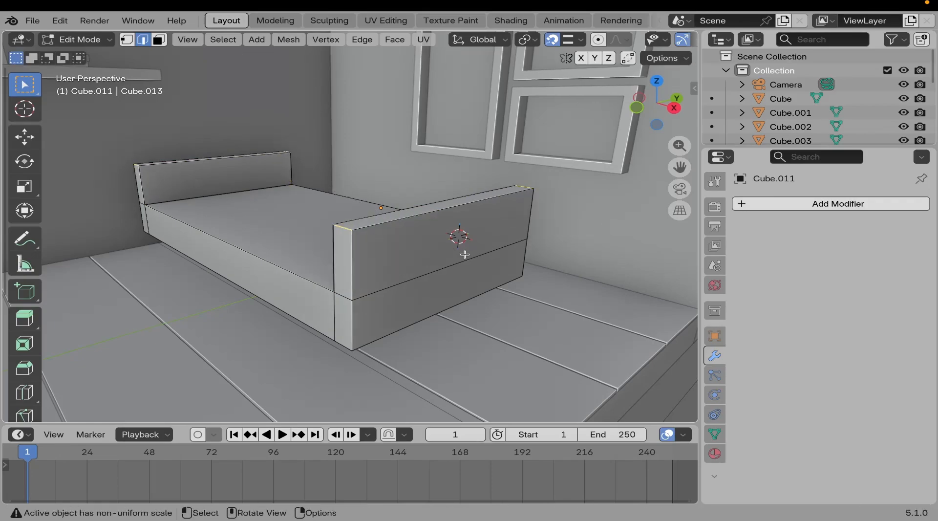
Bevel the selected top corner edges of both end boards about 0.149 m wide with 23 segments.
key("ctrl+b")
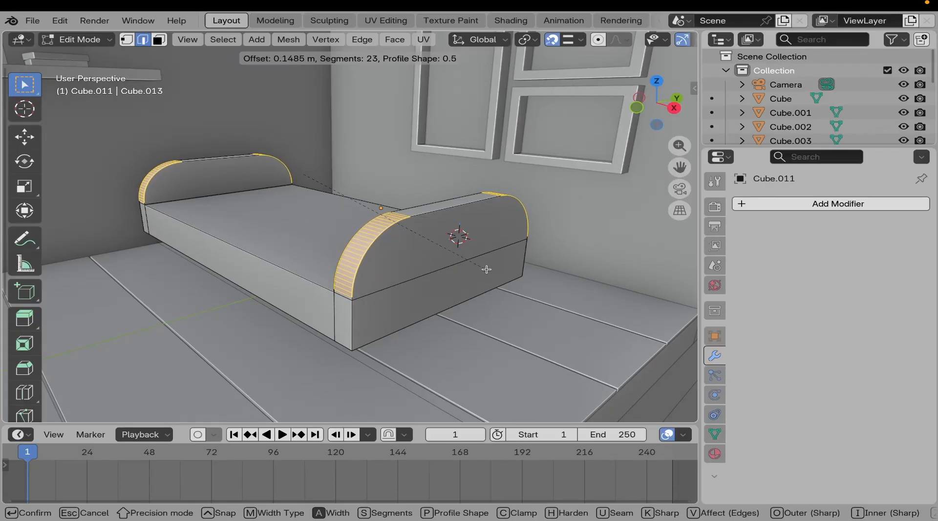
left_click(485, 269)
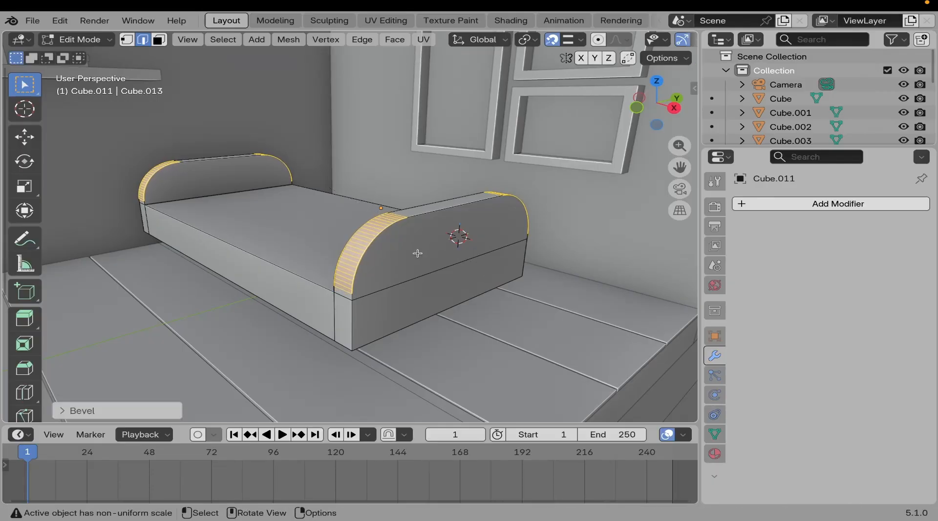
Compare the rounded head and foot boards with the bed in the reference image, checking the mattress and frame proportions.
middle_click_drag(417, 252, 518, 258)
scroll(439, 235, "down", 8)
scroll(262, 197, "up", 4)
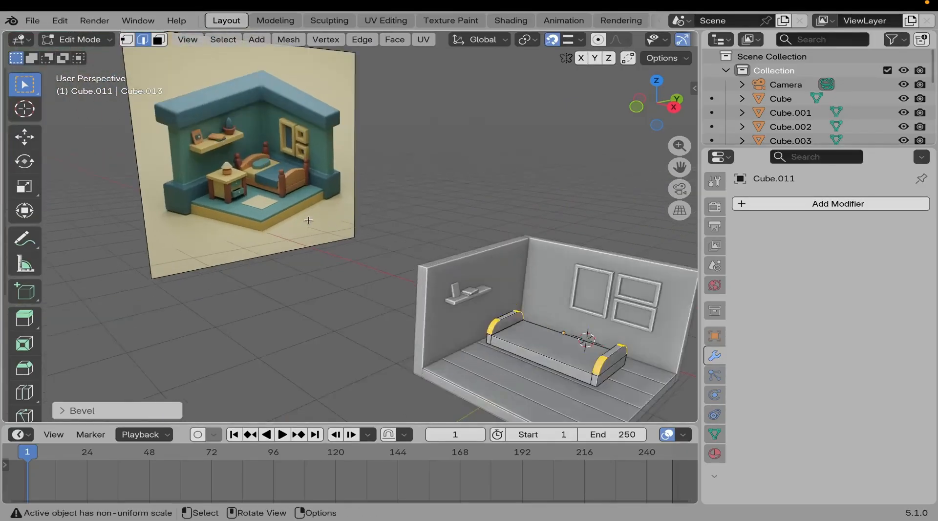
scroll(259, 190, "down", 4)
middle_click_drag(259, 189, 371, 232, "ctrl")
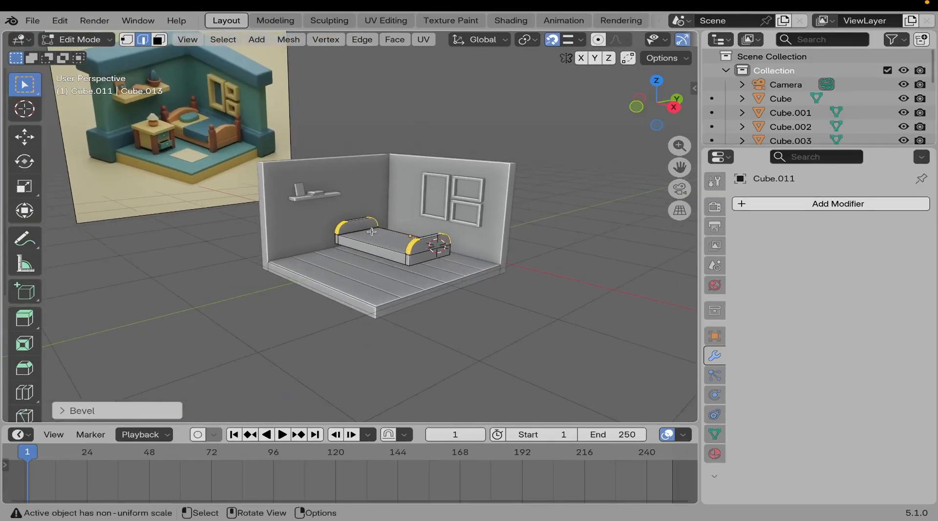
middle_click_drag(449, 178, 464, 317, "ctrl")
scroll(422, 271, "down", 2)
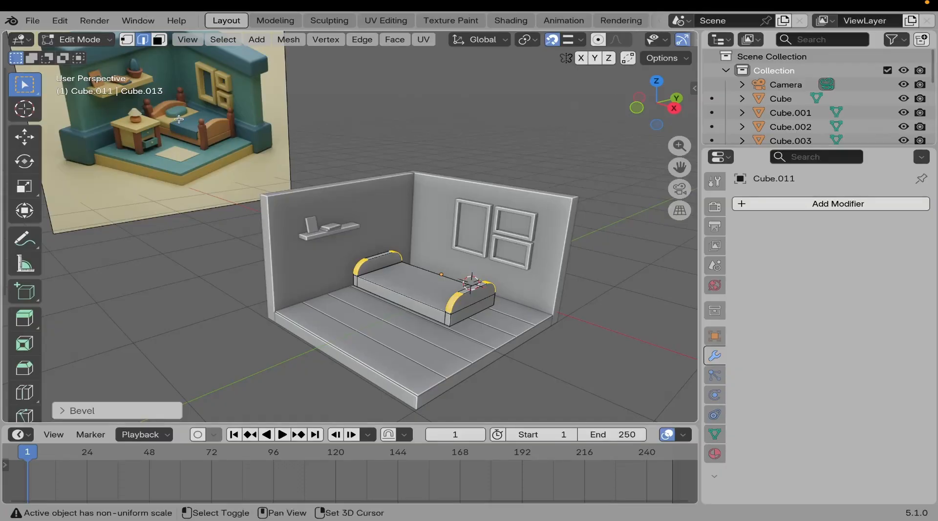
middle_click_drag(196, 123, 230, 162, "shift")
scroll(230, 163, "up", 3)
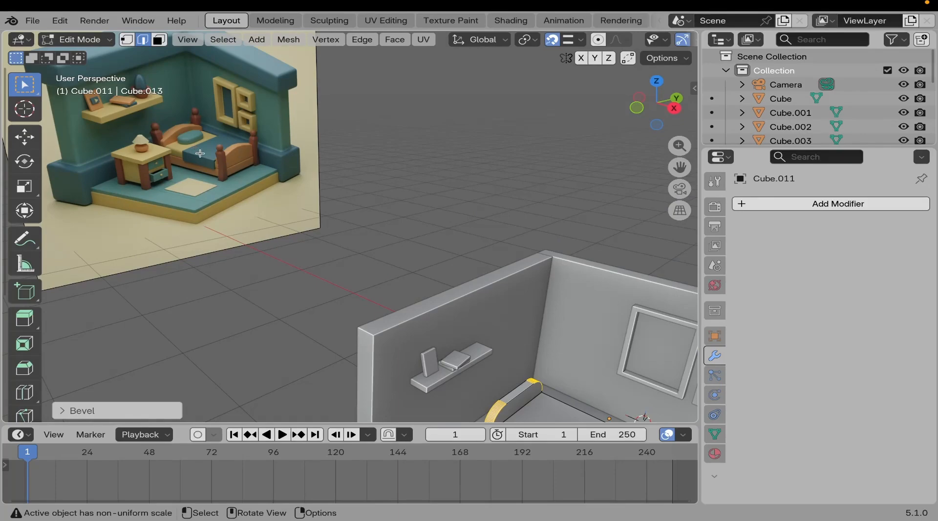
scroll(325, 265, "down", 3)
middle_click_drag(325, 265, 305, 161, "shift")
In face select mode, select the bed's large top face between the headboard and footboard.
scroll(219, 205, "up", 4)
scroll(289, 235, "up", 2)
scroll(274, 247, "up", 1)
scroll(293, 260, "up", 3)
left_click(159, 40)
left_click(323, 279)
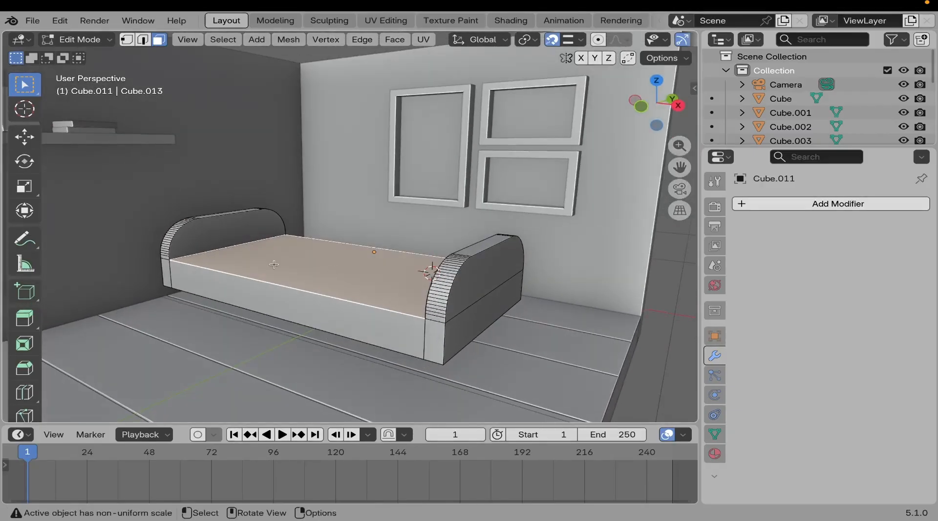
scroll(305, 162, "up", 4)
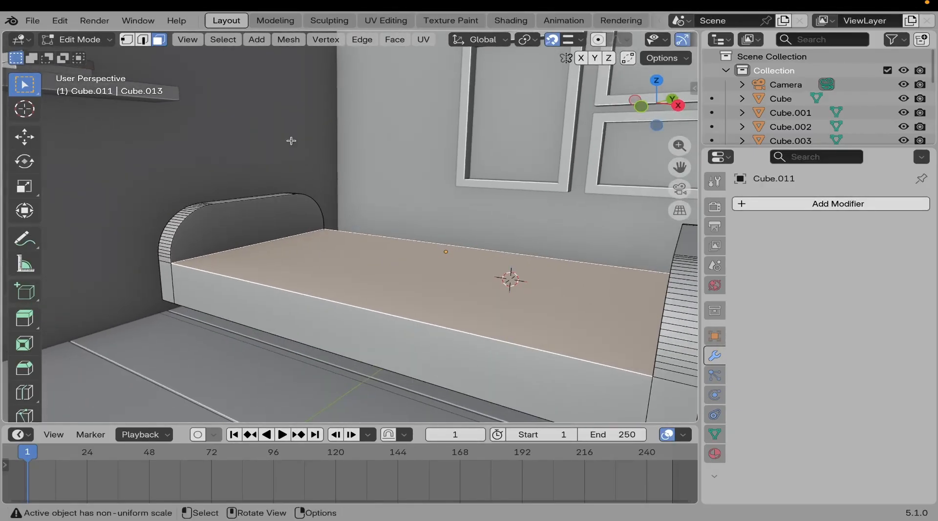
key("e")
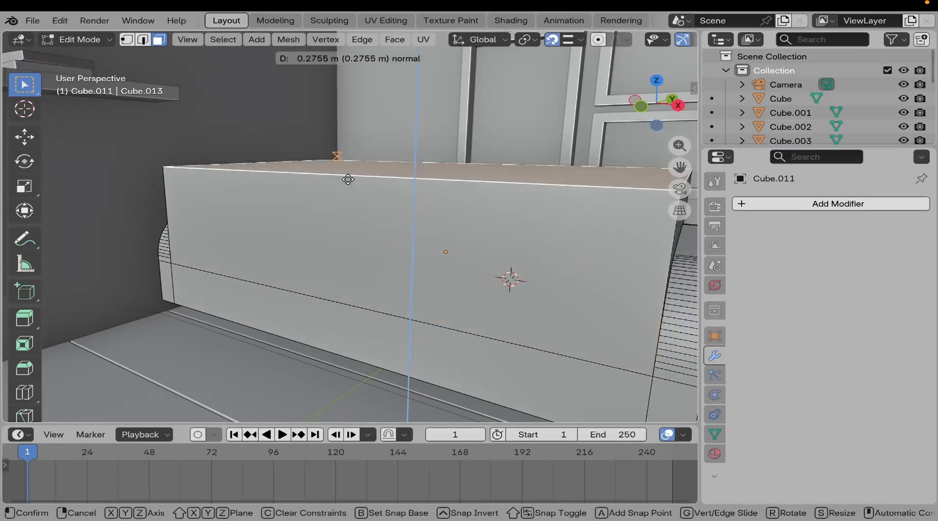
key("Escape")
key("ctrl+z")
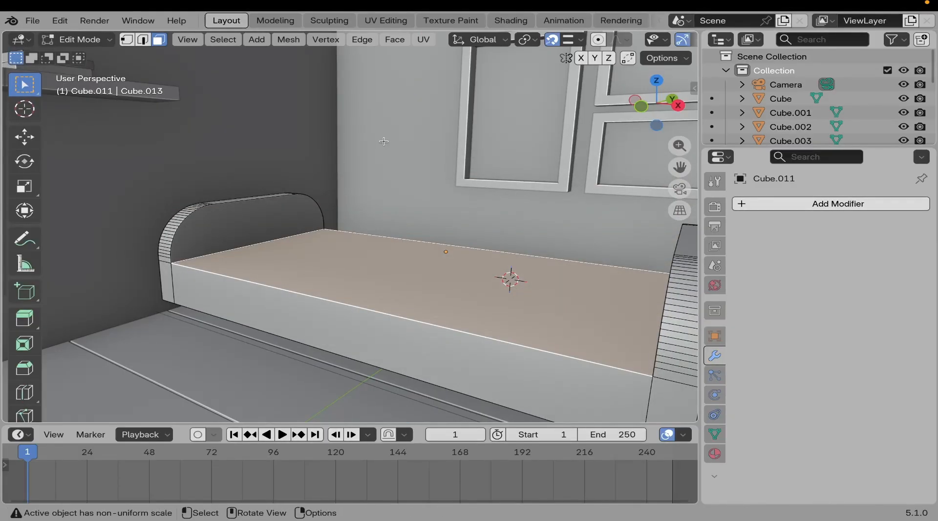
Lower the bed's top face by about 0.03 m with Extrude Manifold.
key("alt+e")
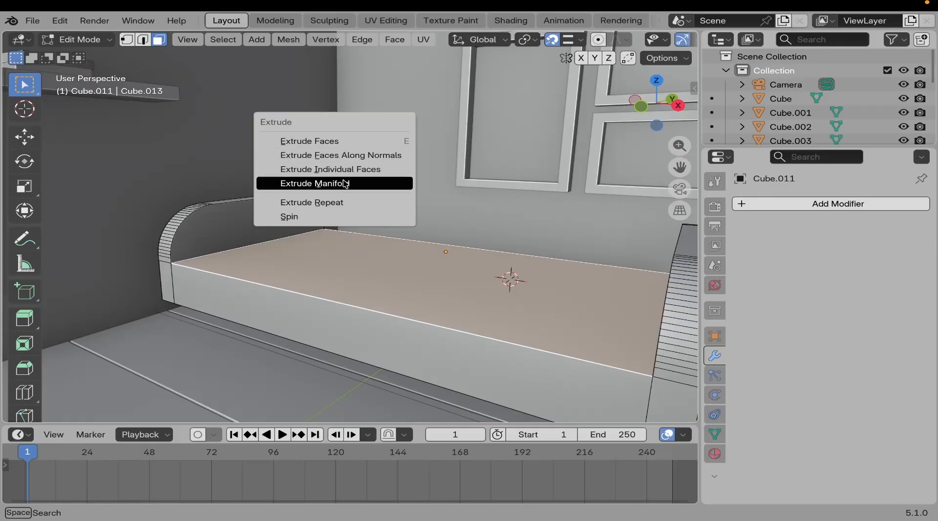
left_click(361, 183)
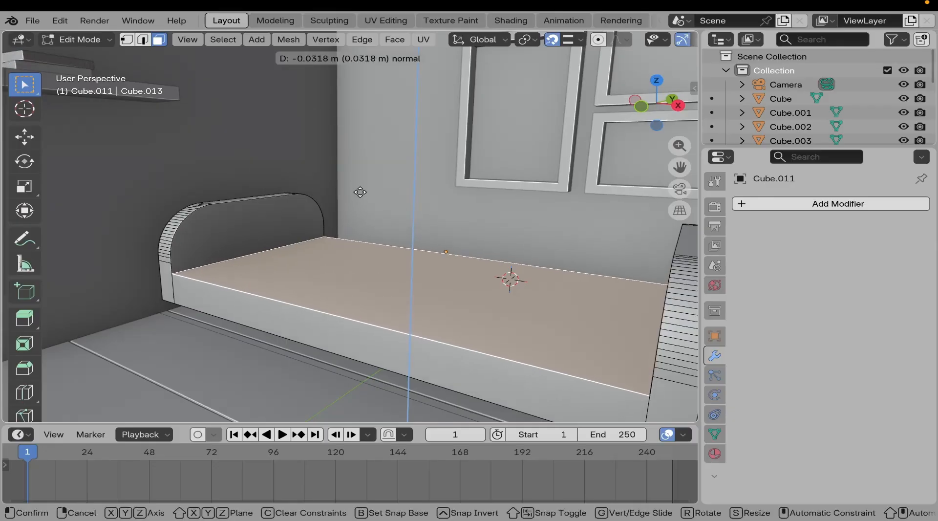
left_click(360, 195)
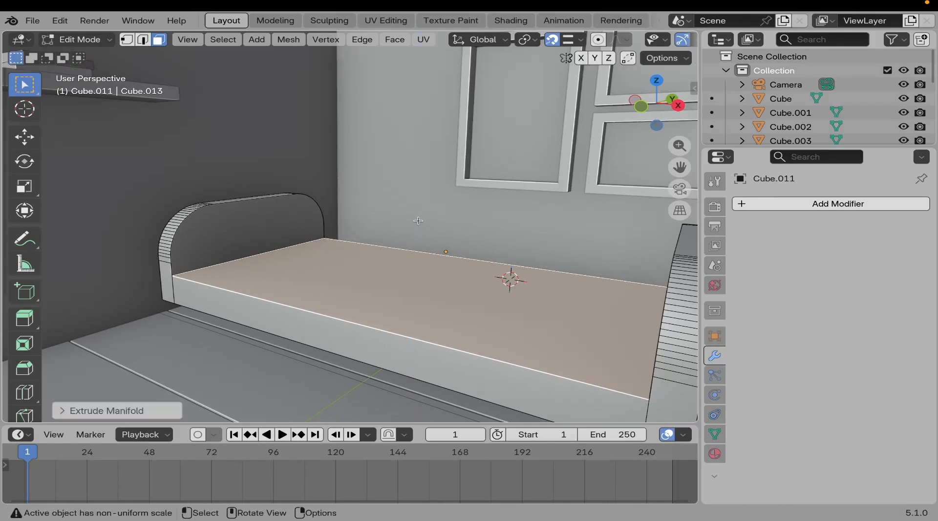
Duplicate the lowered bed face in place and extrude the copy upward about 0.06 m to form the mattress.
middle_click_drag(402, 271, 391, 277)
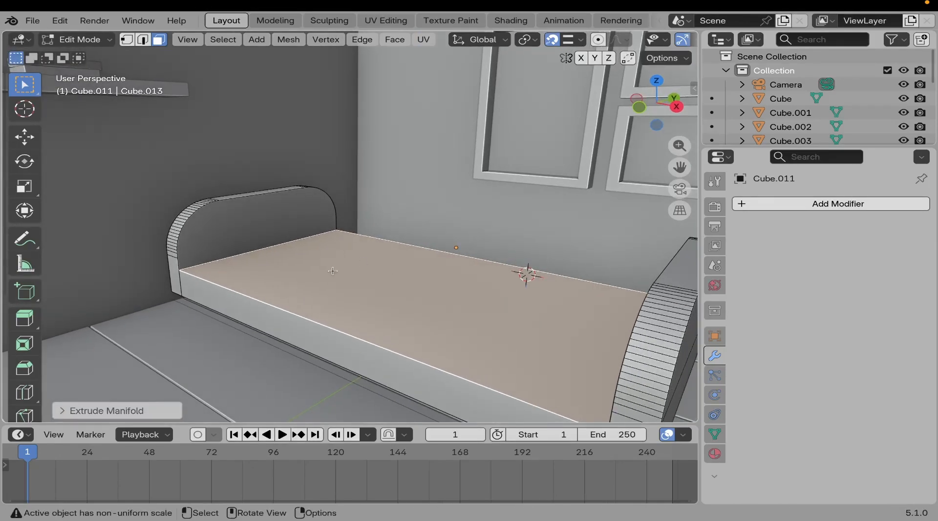
key("shift+d")
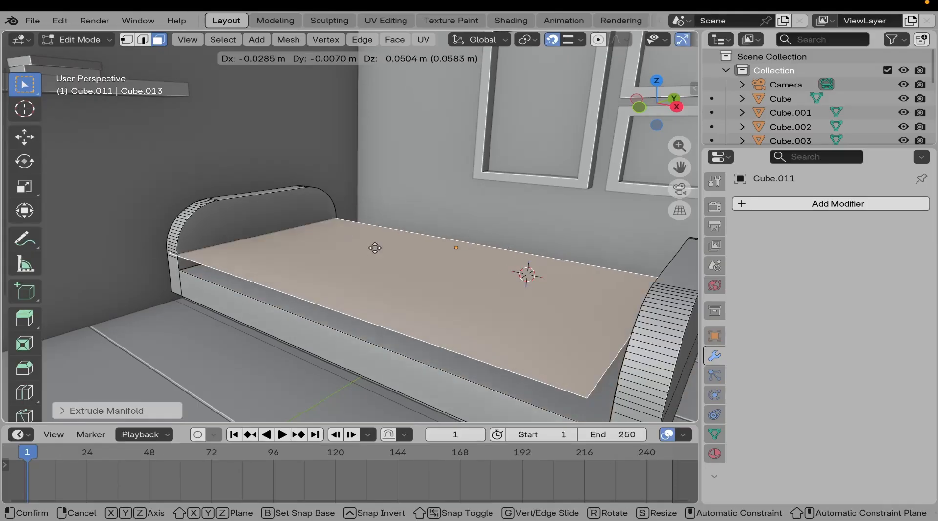
left_click(377, 248)
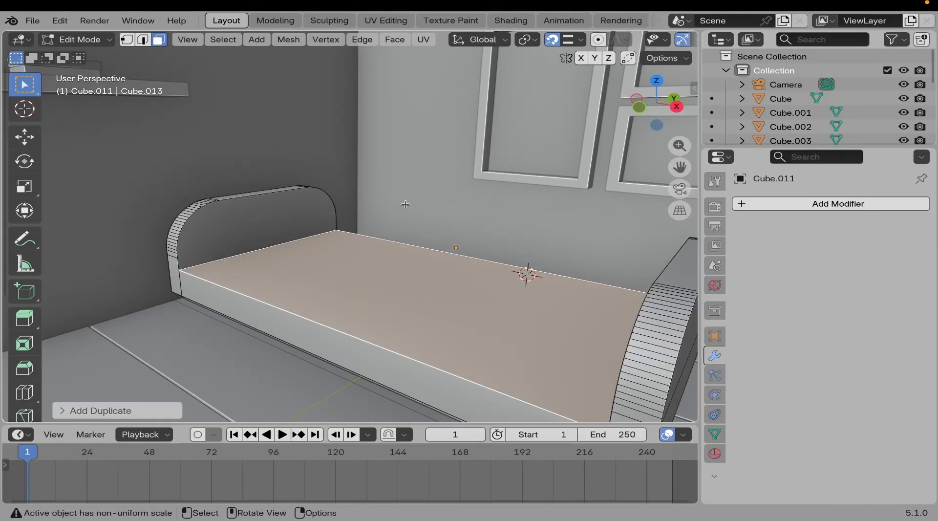
key("e")
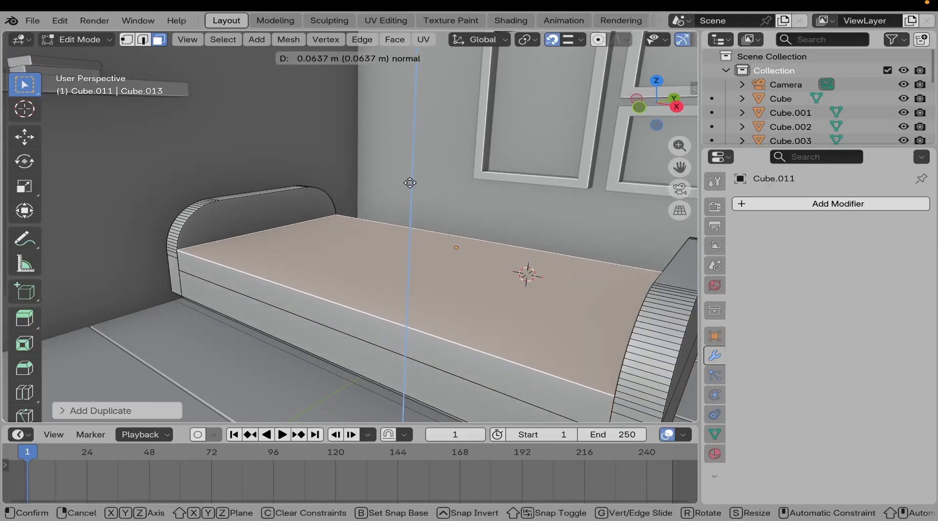
left_click(410, 185)
scroll(378, 260, "down", 5)
scroll(379, 260, "up", 5)
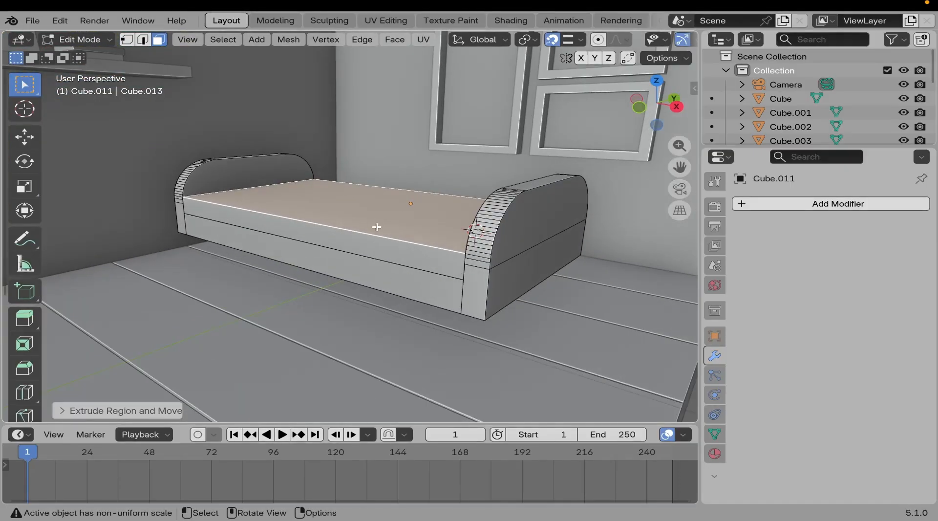
middle_click_drag(381, 235, 386, 238)
key("Tab")
key("Tab")
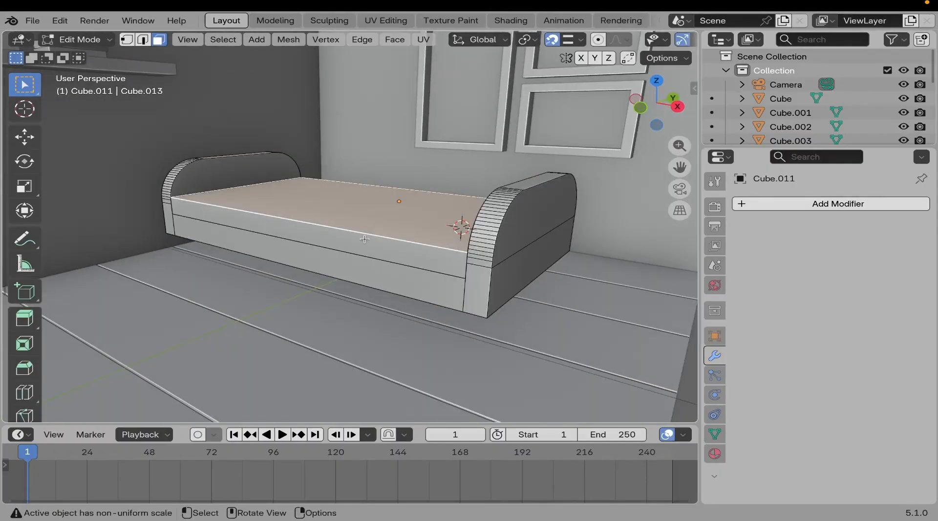
Examine the bed with its mattress inside the room and compare it with the bed and pillow in the reference image.
scroll(364, 239, "down", 4)
middle_click_drag(364, 238, 418, 287)
scroll(371, 249, "down", 4)
scroll(417, 287, "down", 2)
middle_click_drag(333, 247, 331, 253, "shift")
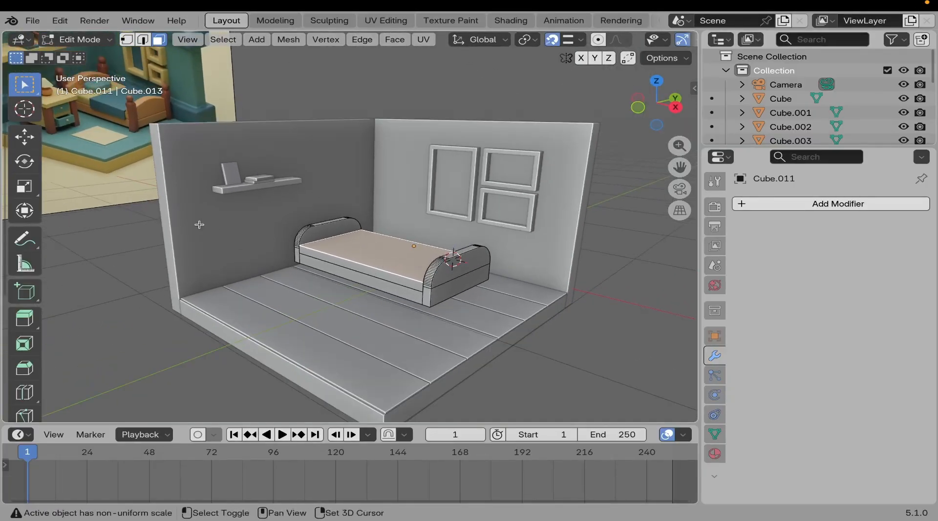
scroll(386, 265, "up", 3)
middle_click_drag(385, 266, 260, 237, "shift")
middle_click_drag(415, 312, 269, 224, "shift")
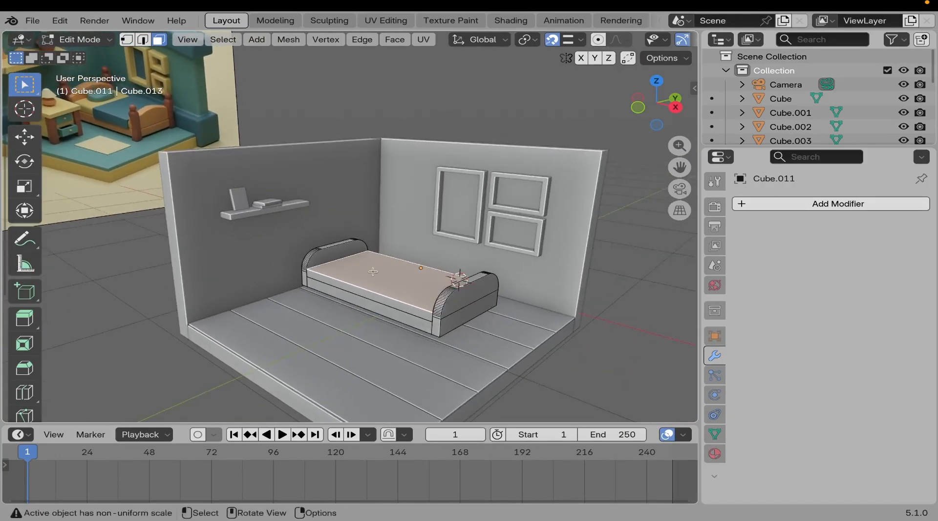
scroll(312, 244, "up", 3)
middle_click_drag(342, 256, 349, 291)
middle_click_drag(372, 302, 358, 256, "shift")
scroll(350, 250, "up", 2)
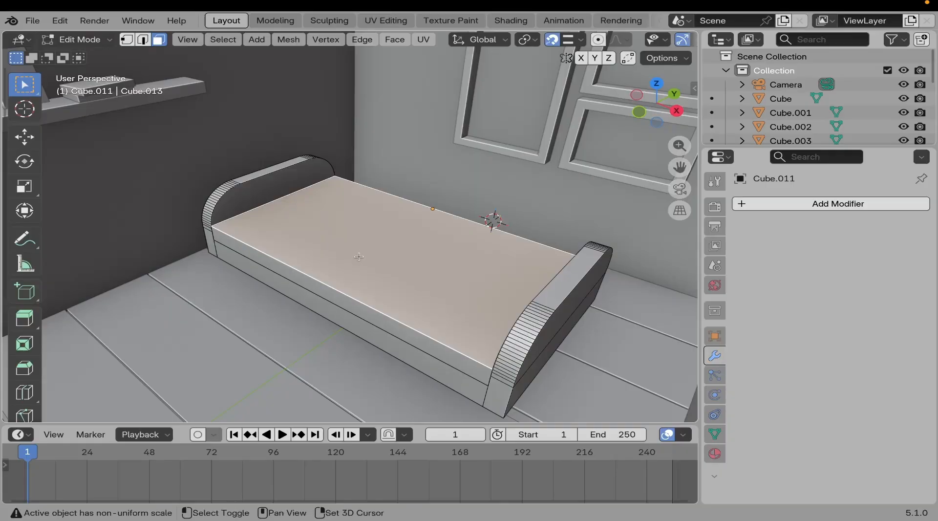
Duplicate the mattress's top face in place and scale the copy to about 0.2 along the global X axis.
key("g")
right_click(406, 256)
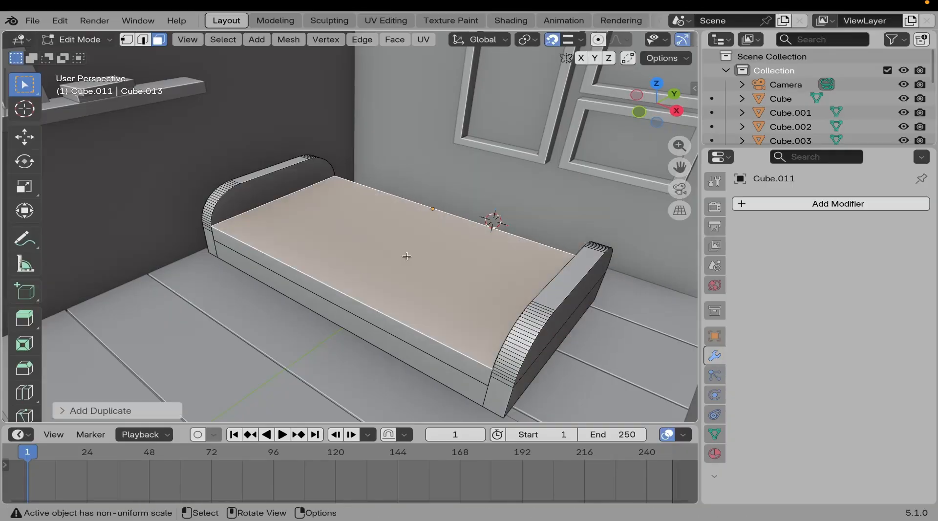
middle_click_drag(407, 257, 423, 280)
key("s")
key("x")
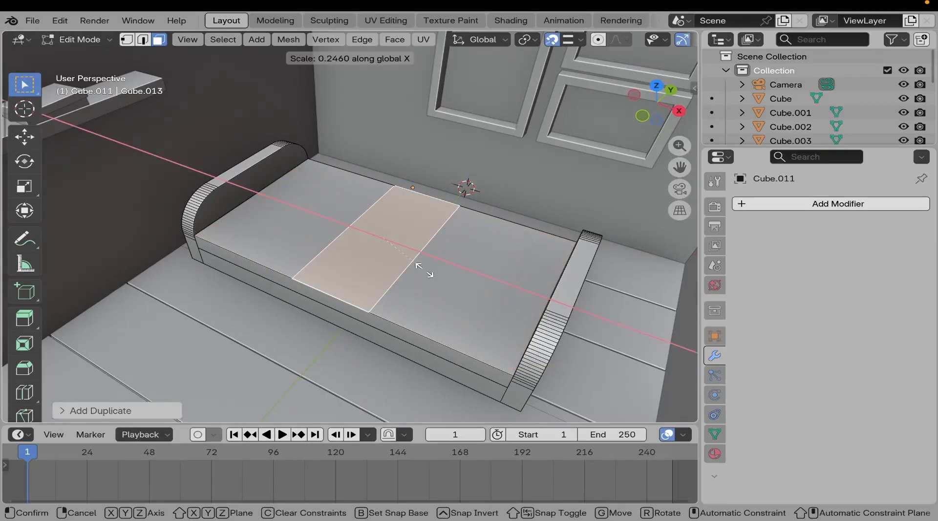
left_click(413, 260)
Shorten the duplicated face along the global Y axis and narrow it slightly along X to a pillow-sized rectangle.
key("s")
key("y")
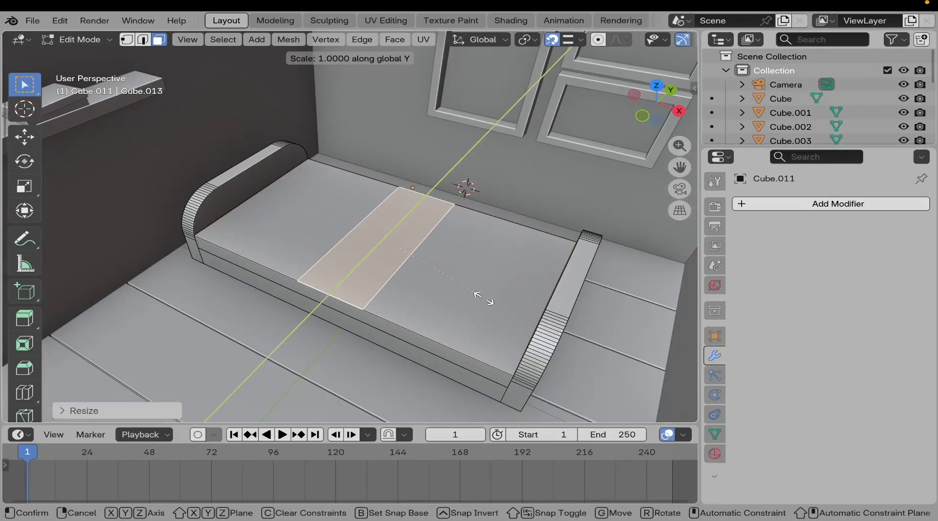
left_click(431, 256)
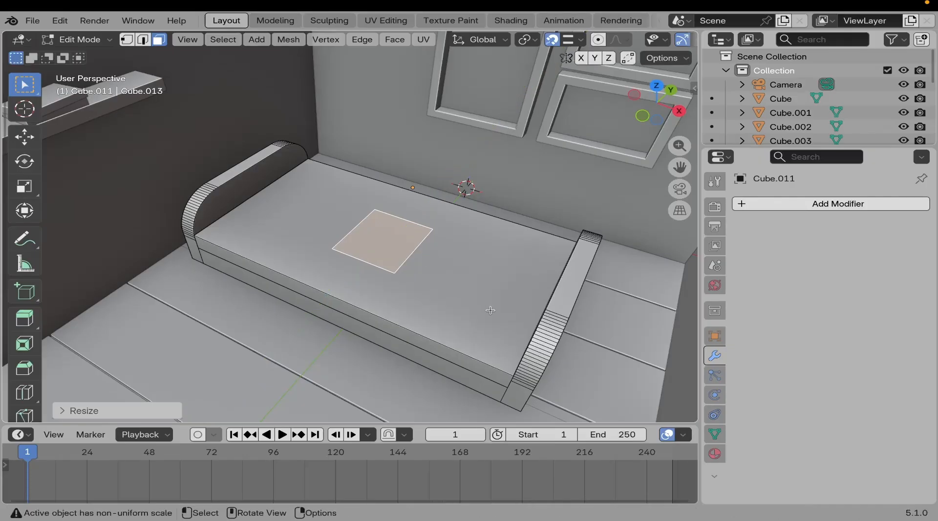
key("s")
key("x")
left_click(459, 282)
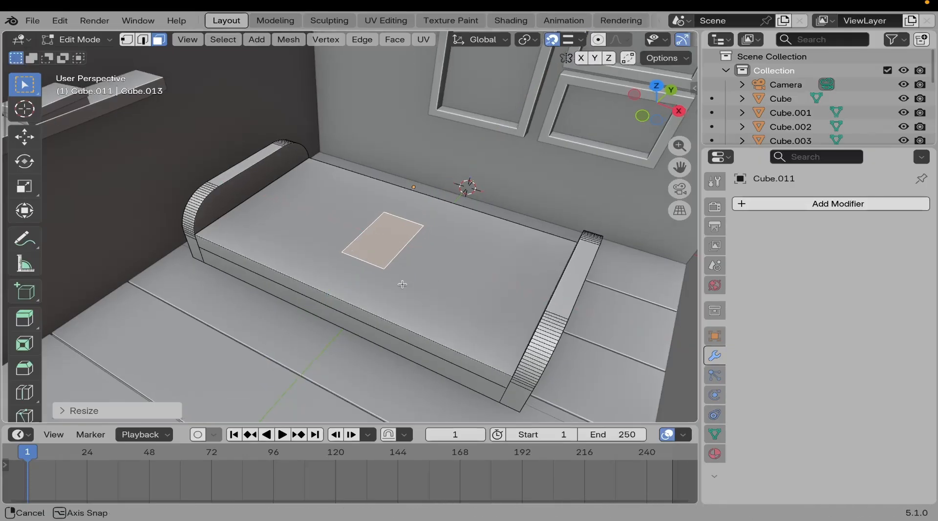
Move the small pillow face about 0.43 m in the negative X direction, close to the headboard.
scroll(477, 314, "up", 5)
key("g")
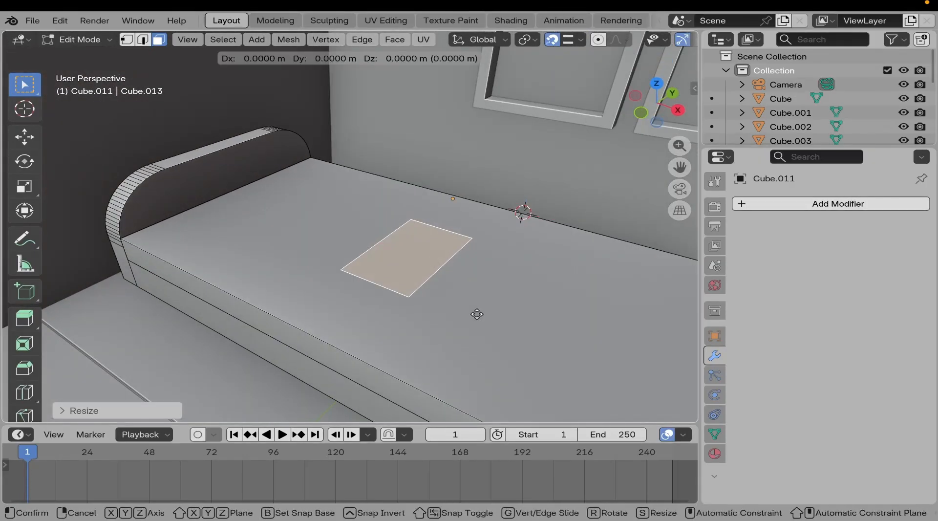
key("x")
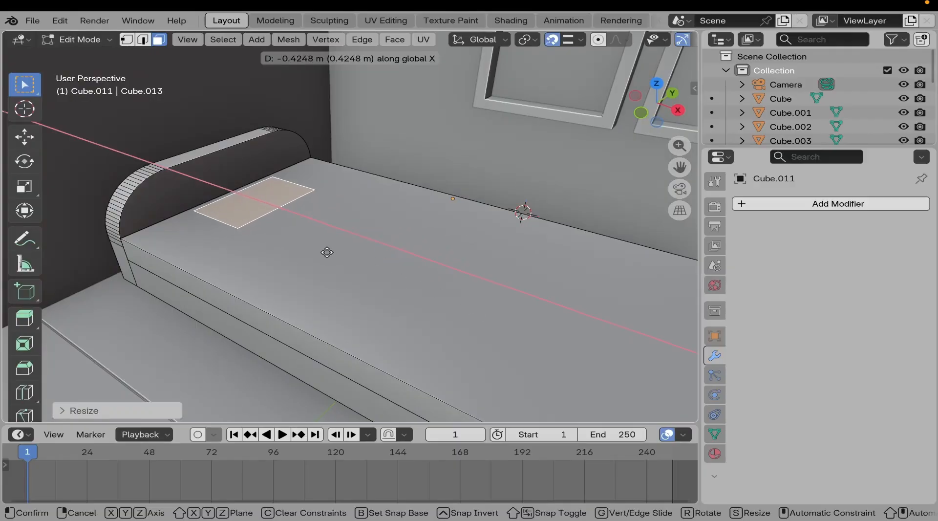
left_click(318, 253)
Extrude the small face by the headboard upward to give the pillow block its thickness.
middle_click_drag(264, 260, 309, 261, "shift")
scroll(325, 270, "up", 3)
scroll(307, 290, "up", 2)
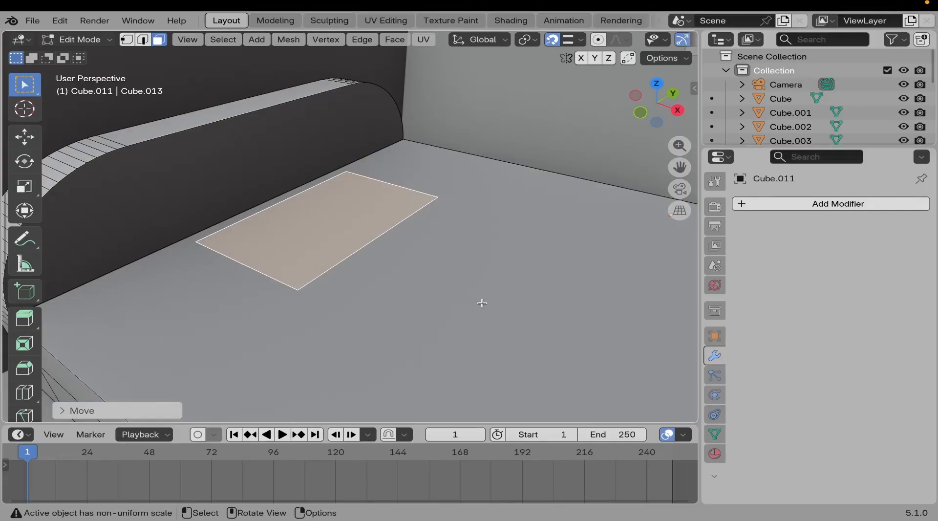
key("e")
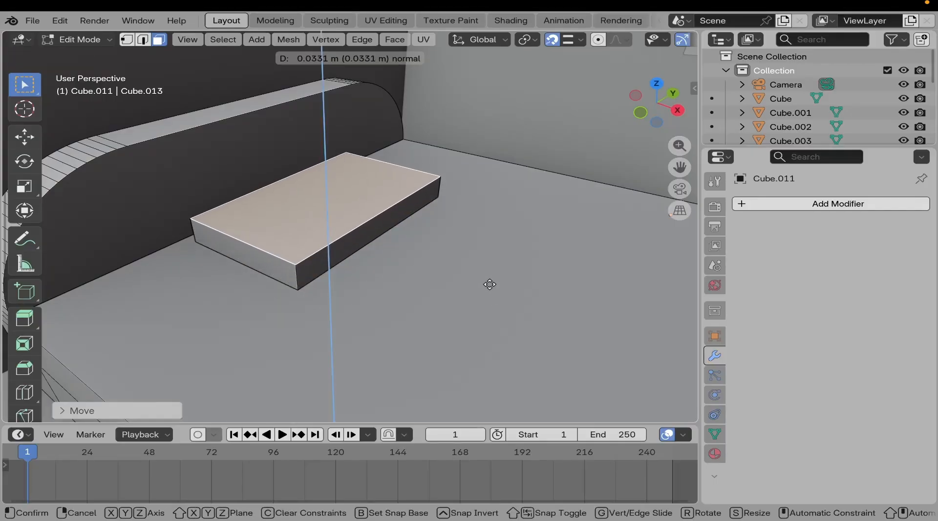
left_click(490, 277)
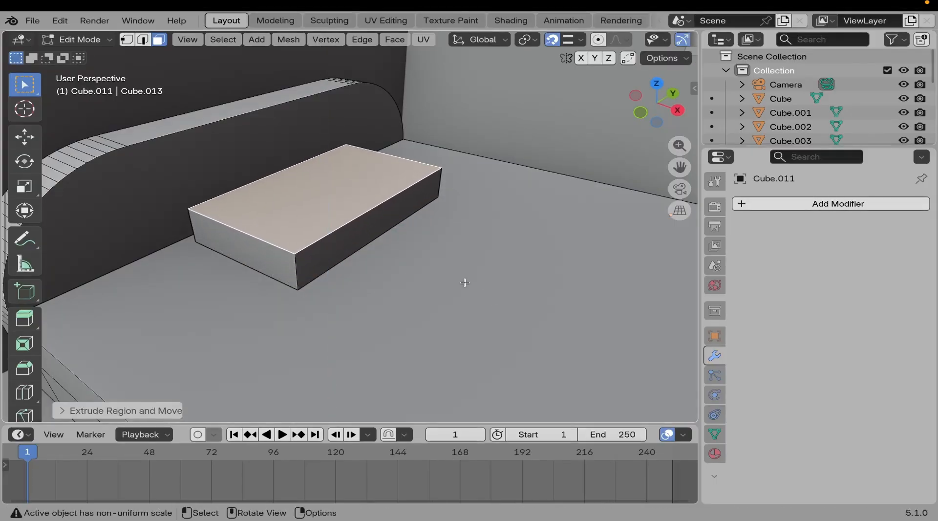
Bevel the pillow block's four vertical edges by about 0.05 m with 23 segments to round its corners.
middle_click_drag(462, 280, 332, 268)
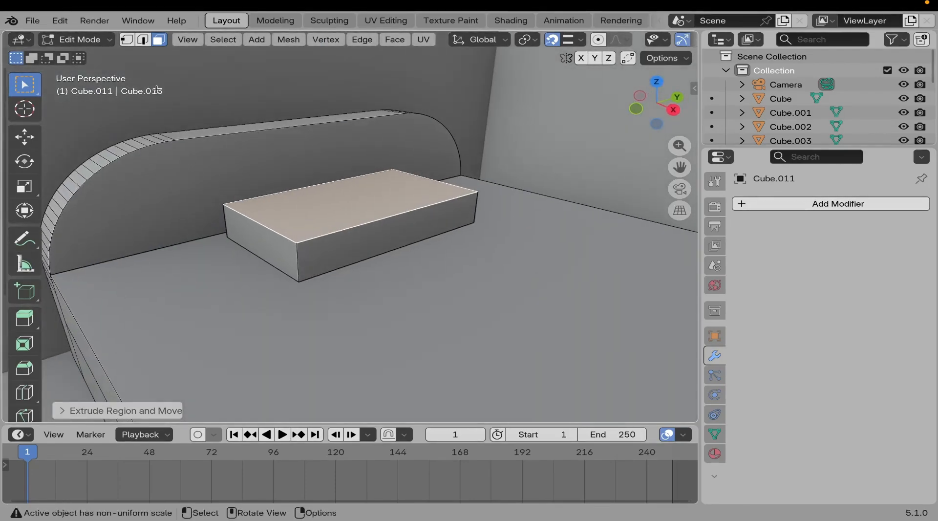
key("2")
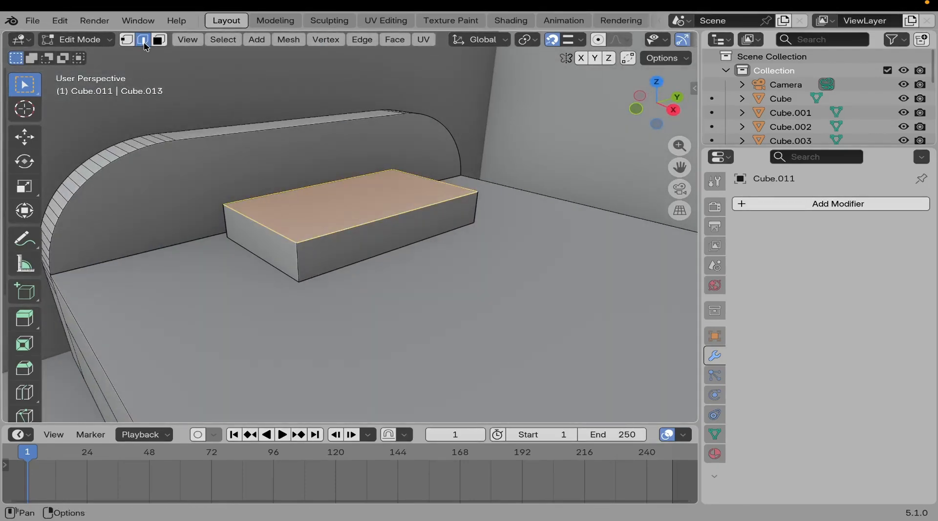
left_click(297, 257)
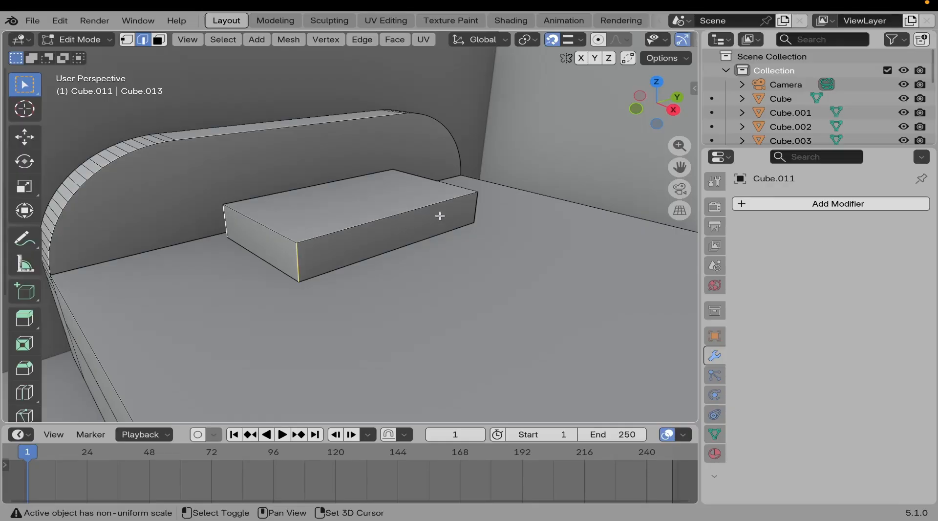
middle_click_drag(472, 201, 622, 225)
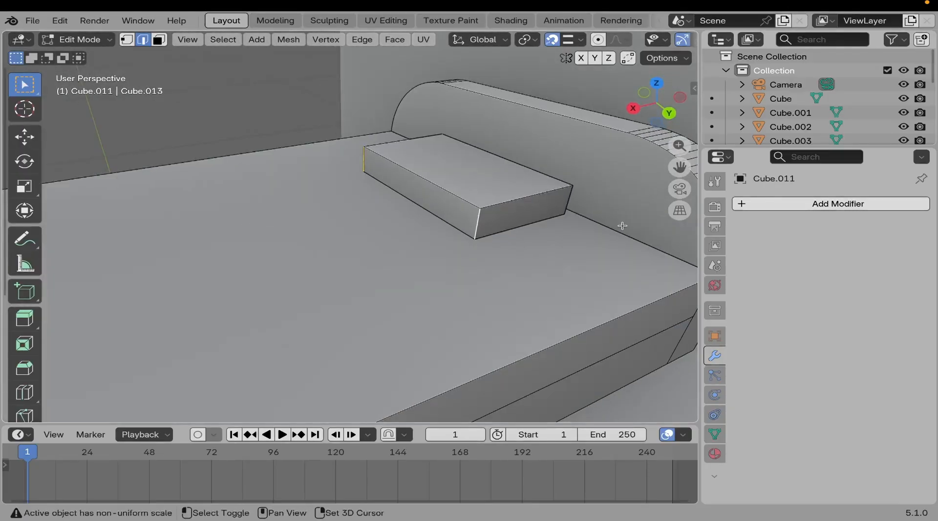
middle_click_drag(442, 242, 379, 287)
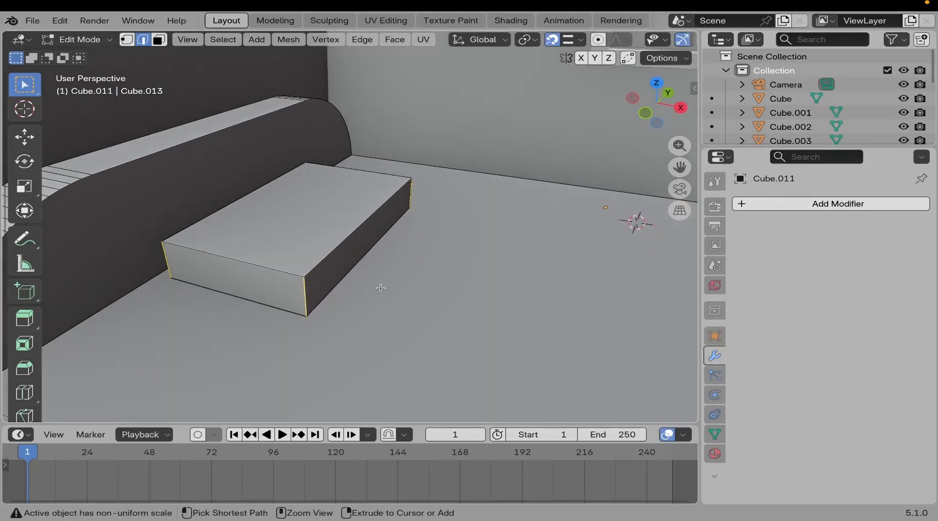
key("ctrl+b")
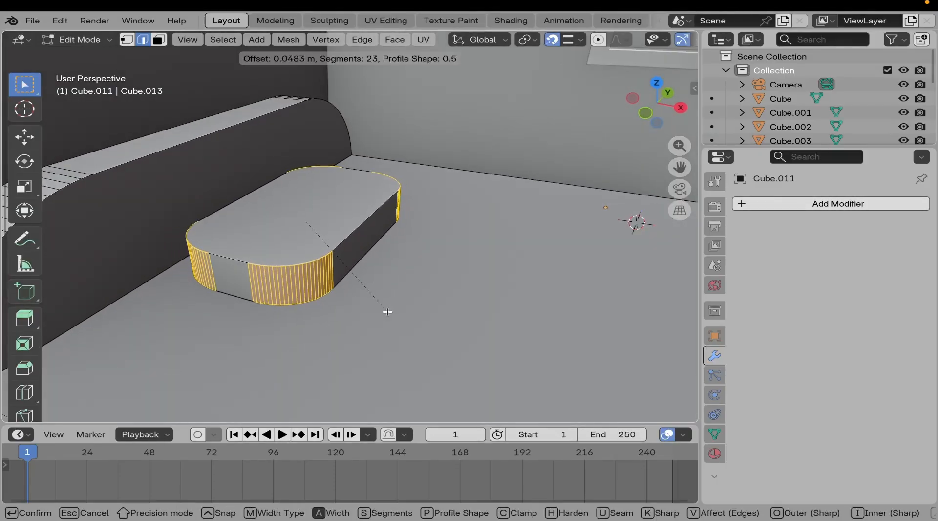
left_click(391, 317)
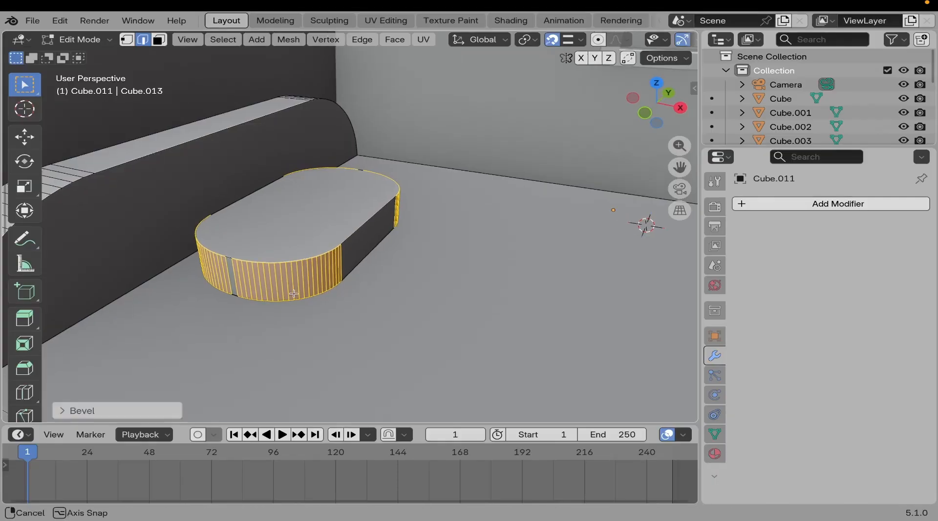
Examine the whole bed with the rounded pillow in object mode from farther away.
key("Tab")
middle_click_drag(289, 280, 318, 283)
scroll(347, 276, "down", 9)
scroll(322, 295, "up", 3)
scroll(349, 283, "down", 1)
scroll(350, 283, "down", 1)
scroll(350, 283, "up", 3)
scroll(353, 277, "up", 2)
Add a single loop cut across the mattress near its middle, between the headboard and the footboard.
key("Tab")
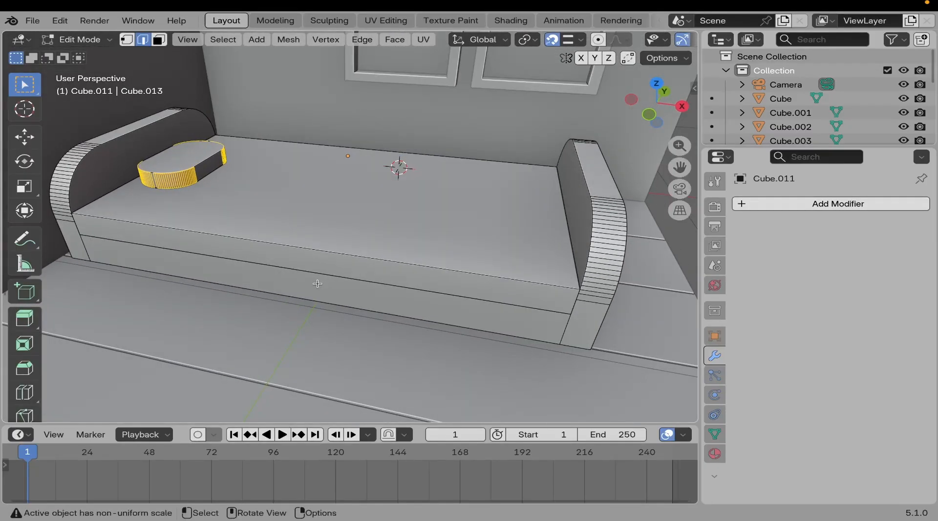
key("ctrl")
key("ctrl+r")
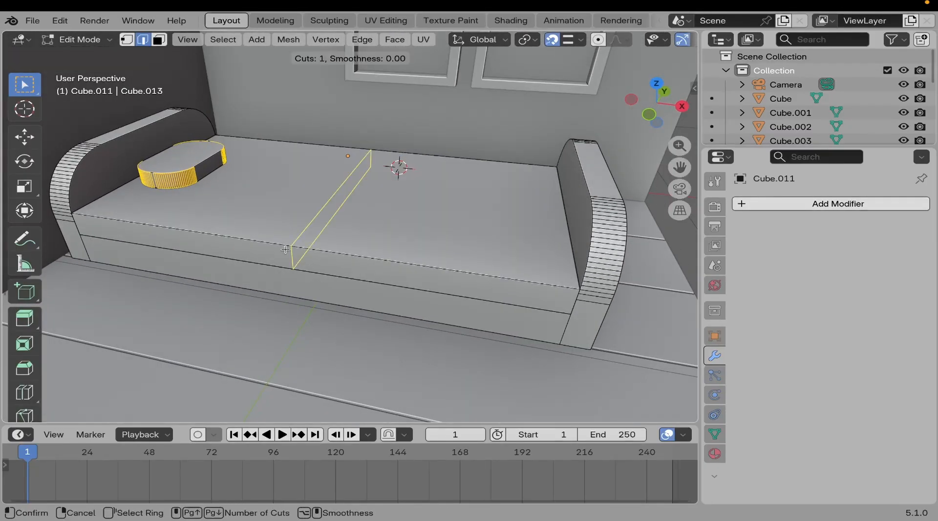
left_click(288, 251)
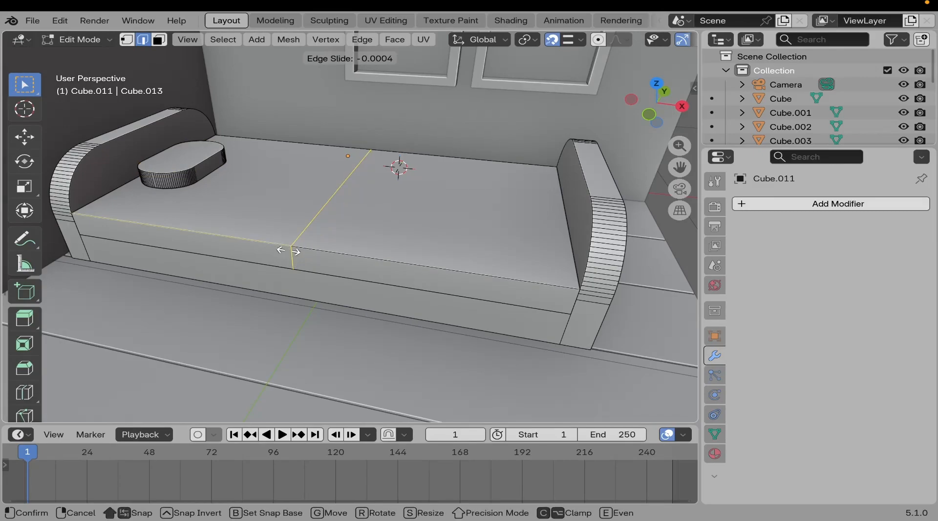
left_click(301, 250)
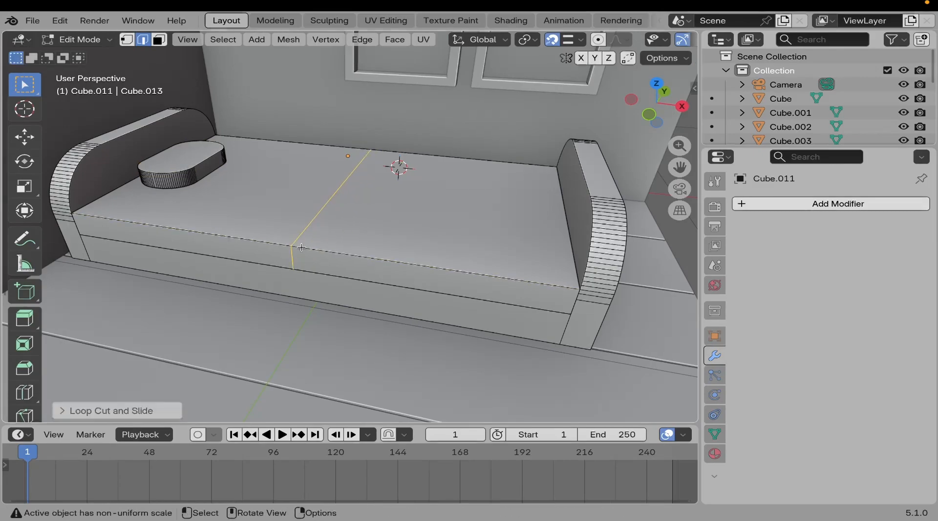
Duplicate the top face and both side faces of the mattress's foot half in place as a blanket.
middle_click_drag(273, 107, 165, 65)
left_click(158, 39)
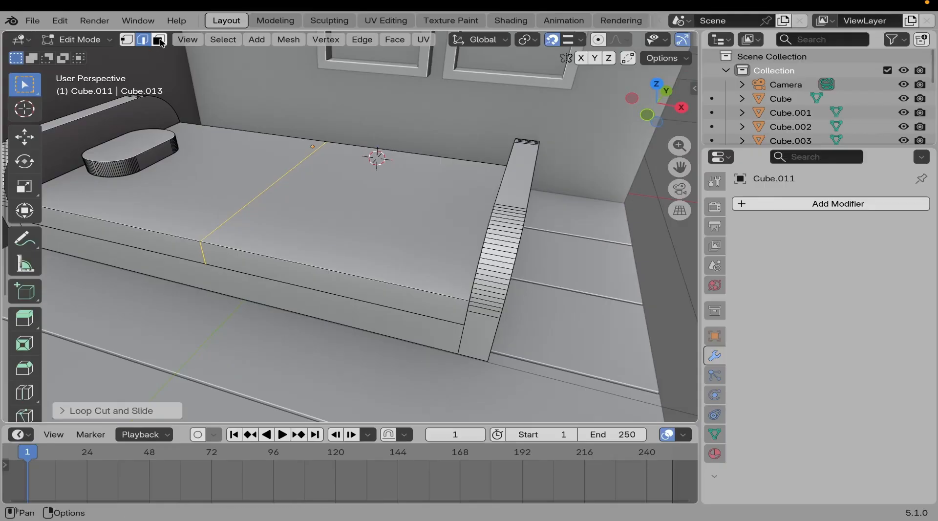
left_click(350, 283)
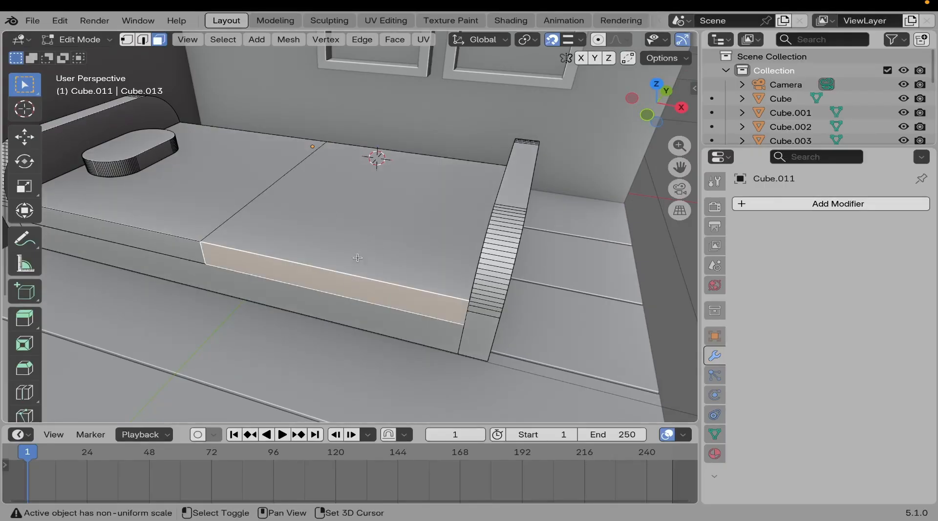
left_click(367, 254, "shift")
middle_click_drag(366, 254, 307, 243)
left_click(440, 266, "shift")
key("g")
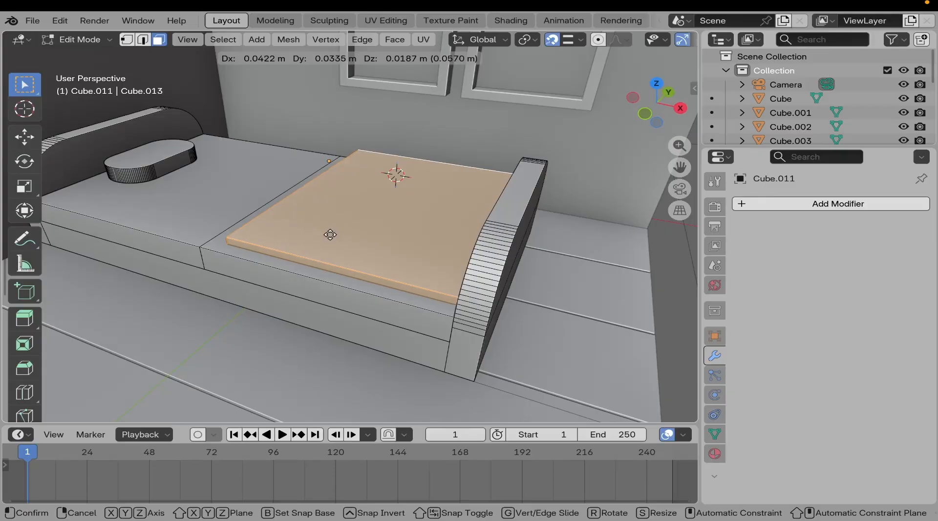
key("Escape")
middle_click_drag(291, 256, 347, 240)
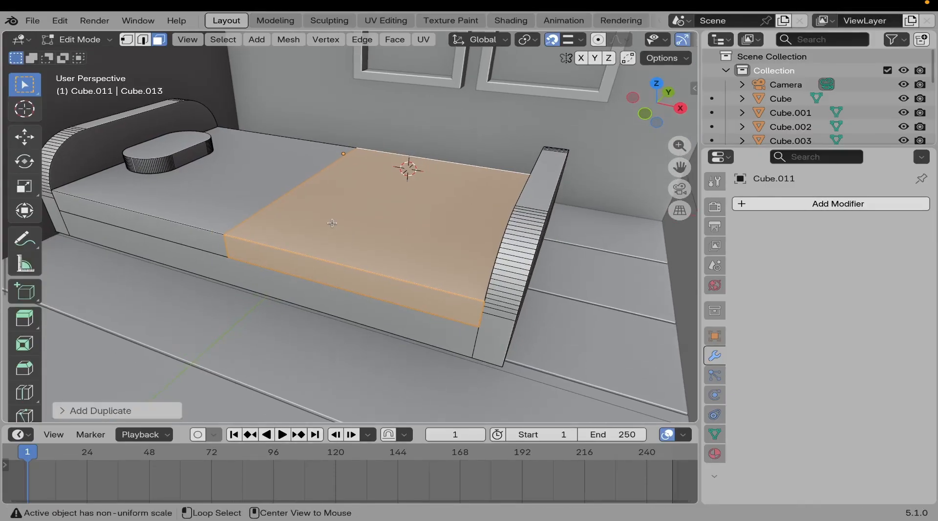
Extrude the duplicated blanket faces individually outward by about 0.012 m.
key("alt+e")
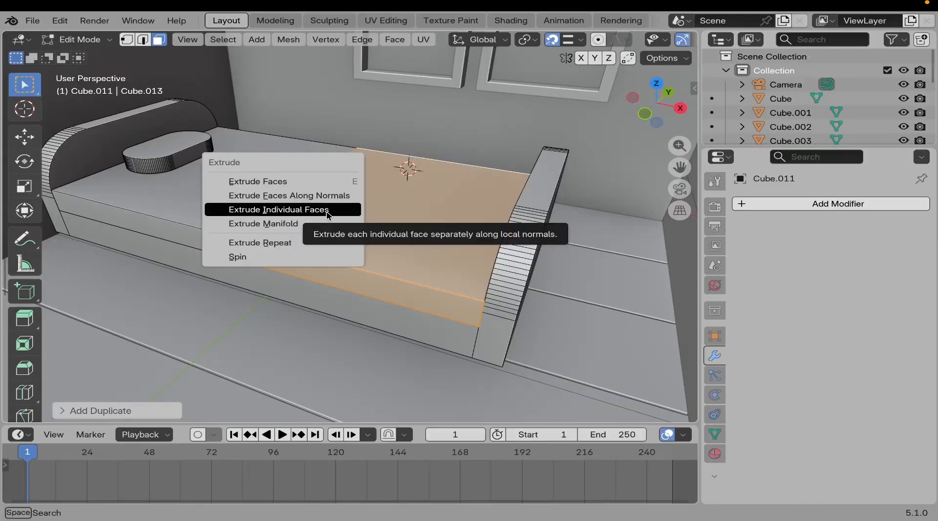
left_click(327, 214)
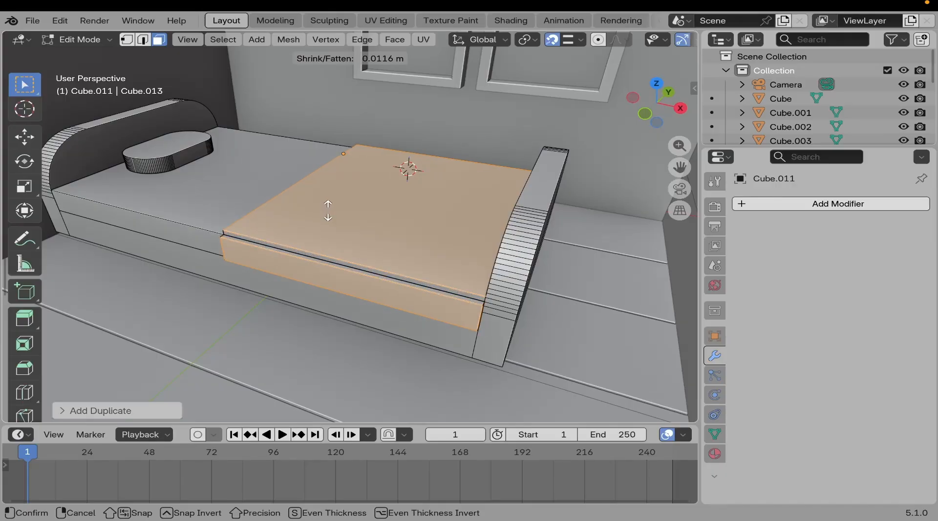
left_click(328, 210)
Try to close the gap between the blanket's top and room-side panels by filling a face between their long edges.
scroll(328, 210, "up", 3)
middle_click_drag(328, 210, 446, 223)
middle_click_drag(243, 279, 332, 249, "shift")
mouse_move(332, 249)
middle_mouse_down()
mouse_move(323, 237)
mouse_move(310, 279)
mouse_move(255, 254)
mouse_move(318, 254)
mouse_move(314, 261)
mouse_move(325, 253)
middle_mouse_up()
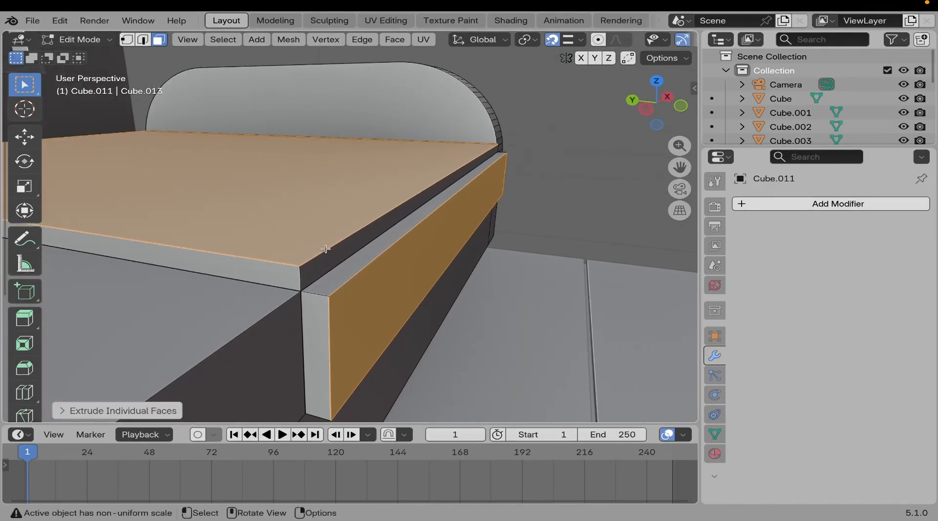
left_click(327, 253)
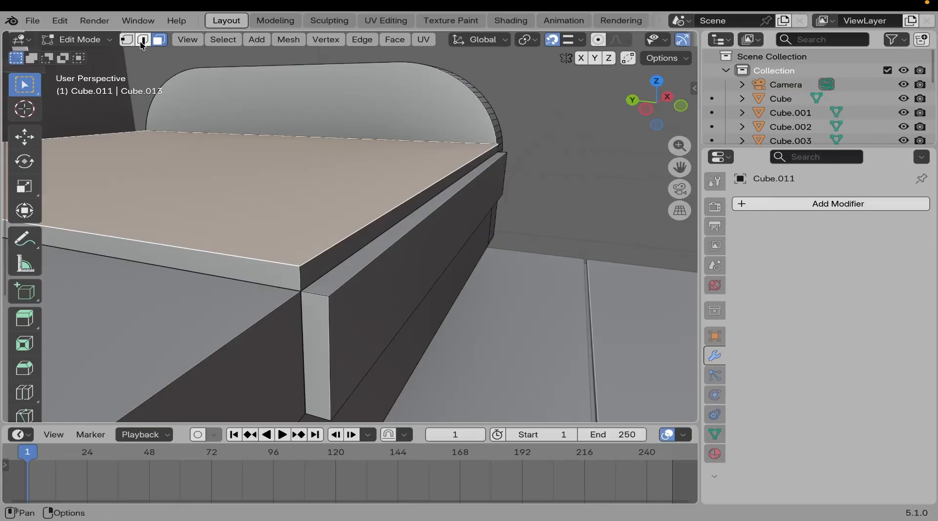
left_click(143, 40)
left_click(333, 249)
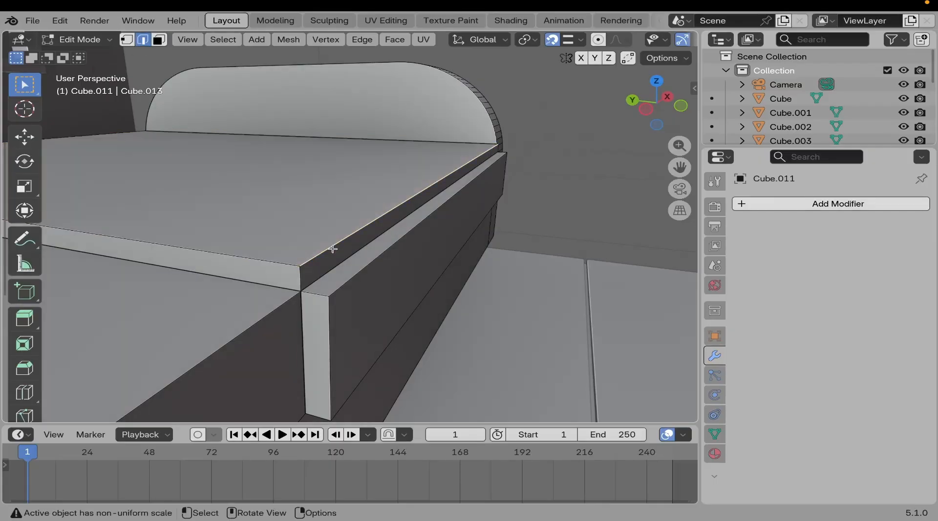
left_click(349, 275, "shift")
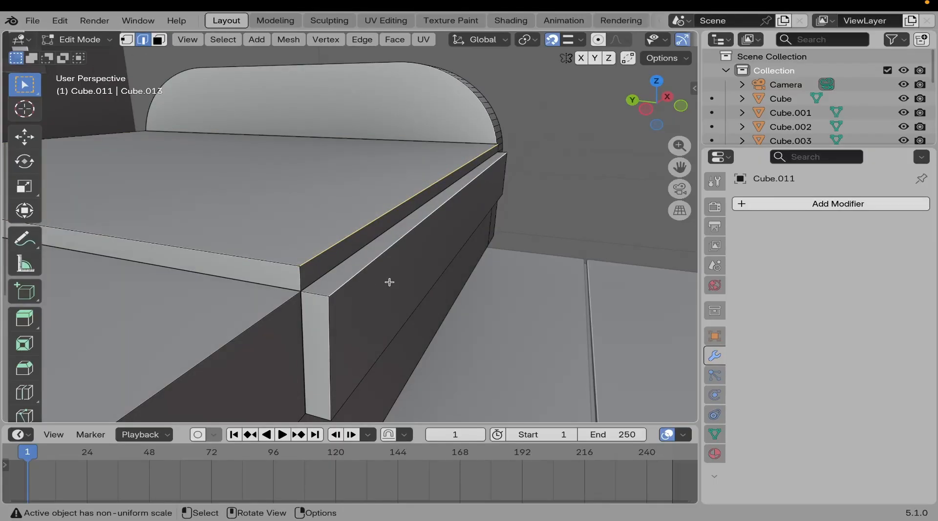
key("f")
middle_click_drag(293, 294, 297, 293)
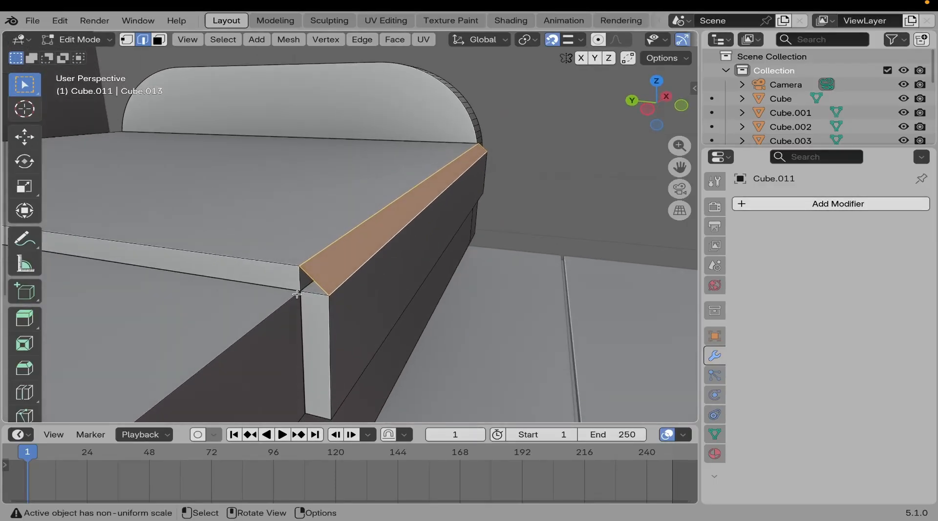
key("ctrl+z")
Extrude the narrow upper face of the blanket's room-side panel up 0.0116 m, level with the blanket's top.
middle_click_drag(362, 278, 322, 270)
left_click(165, 41)
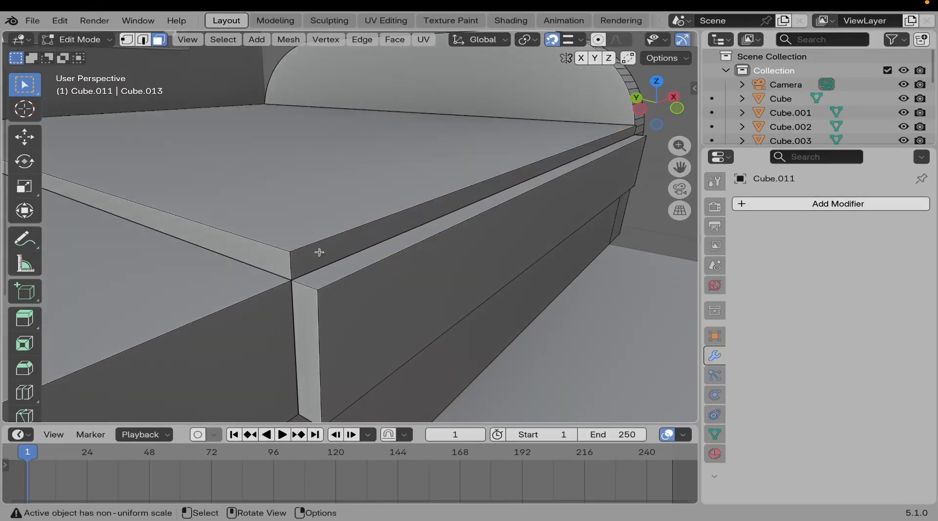
left_click(339, 264)
middle_click_drag(339, 263, 329, 261)
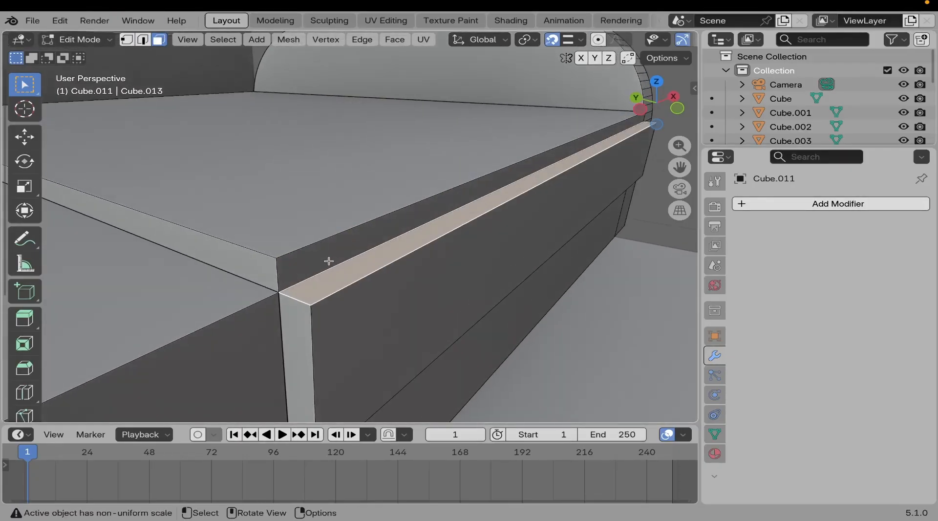
key("e")
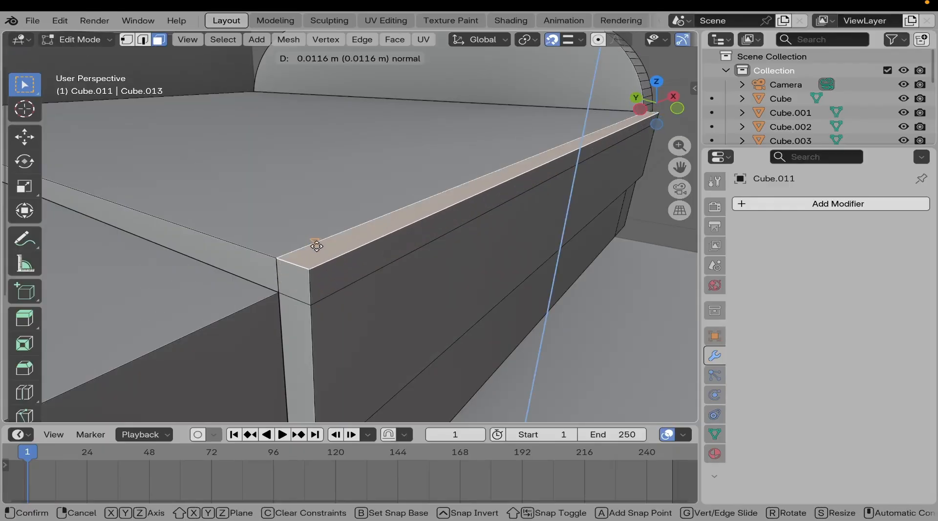
left_click(309, 240)
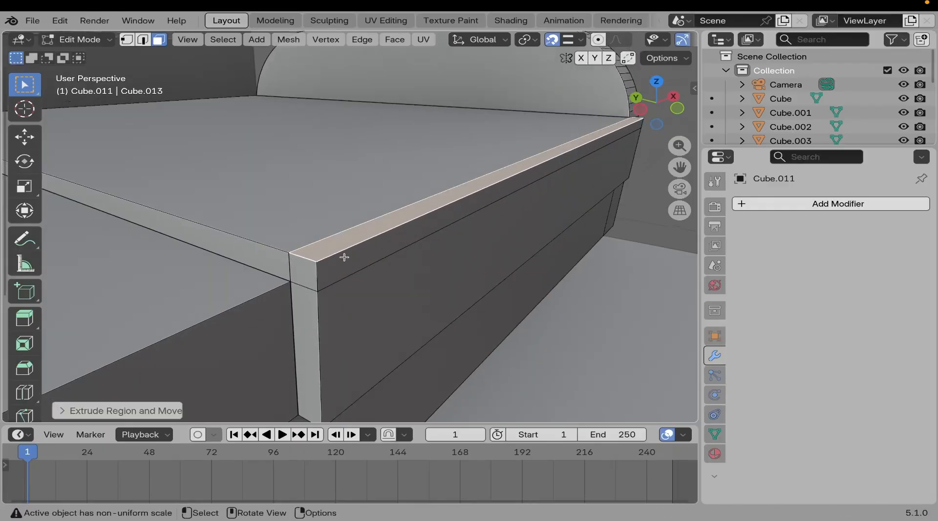
Extrude the narrow upper face of the blanket's wall-side panel up 0.0116 m, level with the blanket's top.
middle_click_drag(343, 256, 279, 293)
left_click(250, 314)
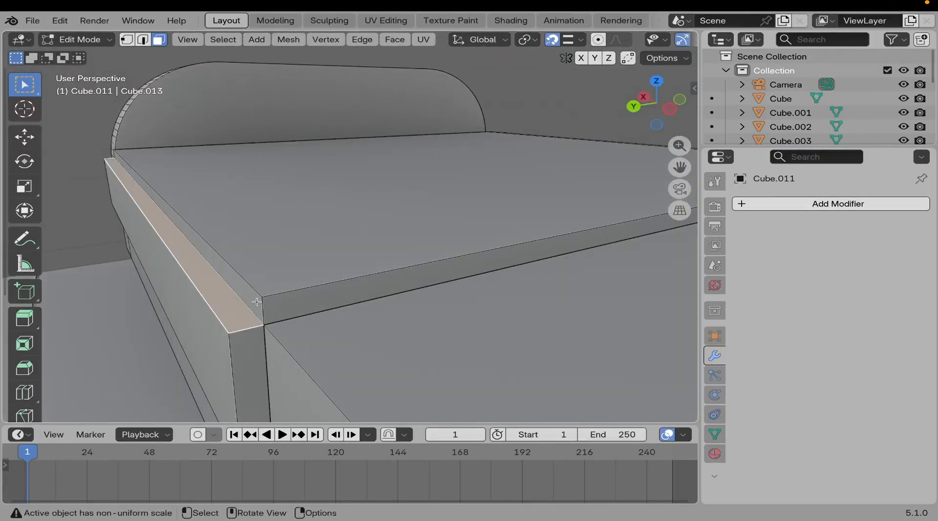
key("e")
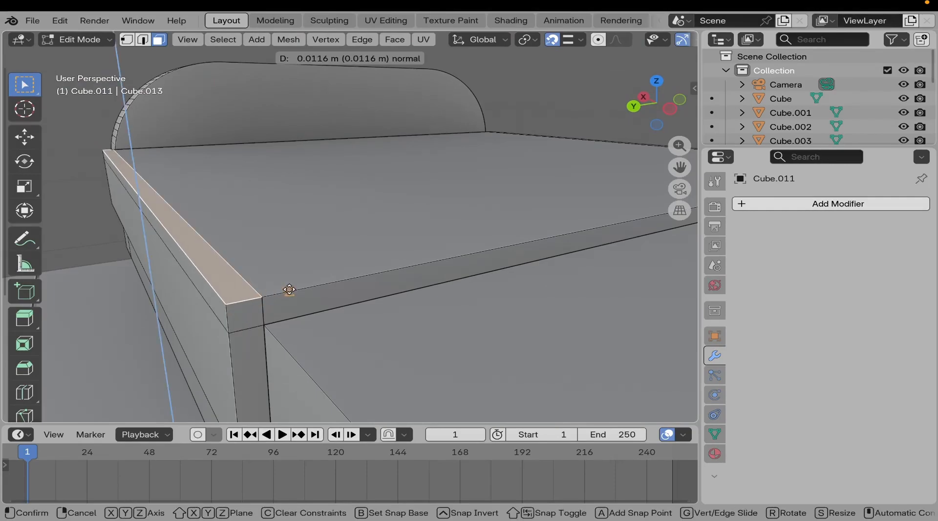
left_click(289, 289)
Examine the bed with its blanket from farther away and from the footboard end.
middle_click_drag(289, 290, 176, 292)
key("Tab")
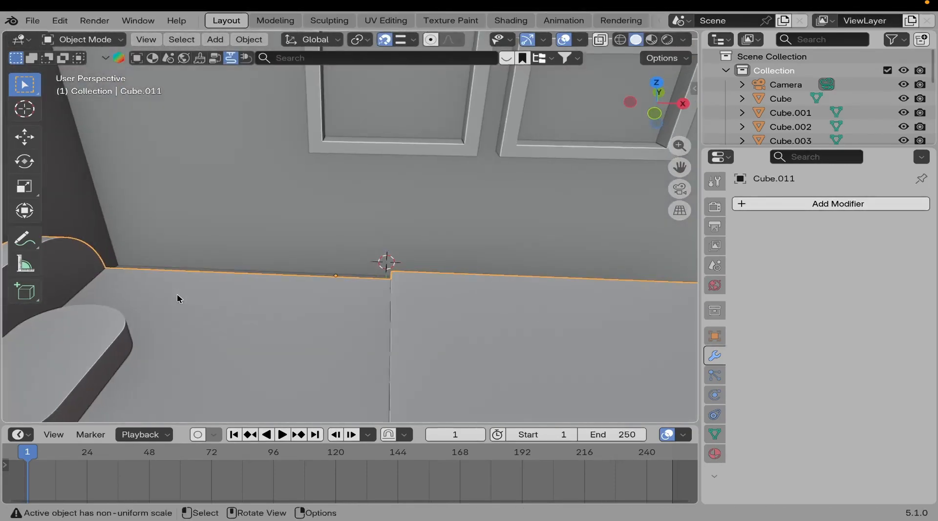
scroll(176, 293, "down", 5)
middle_click_drag(286, 301, 251, 269)
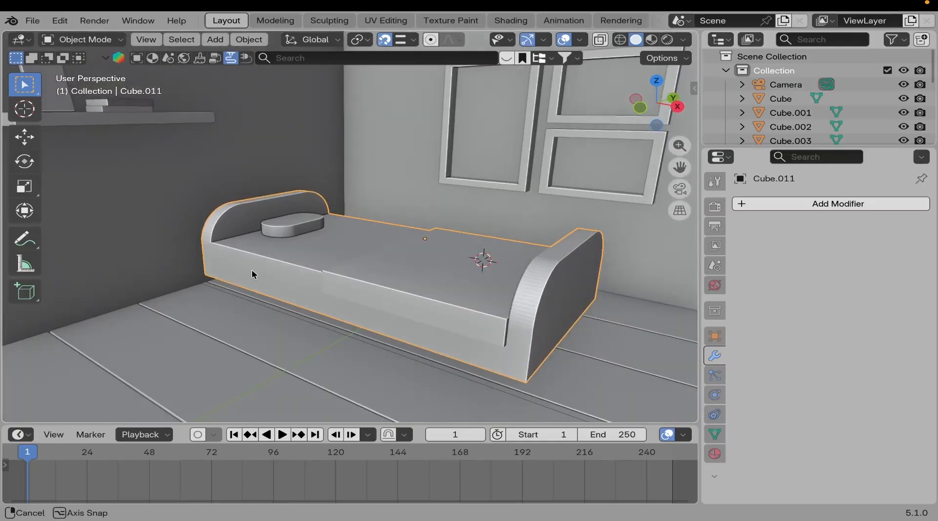
key("Tab")
scroll(251, 268, "down", 6)
middle_click_drag(316, 321, 376, 285)
scroll(386, 275, "up", 6)
scroll(385, 275, "up", 1)
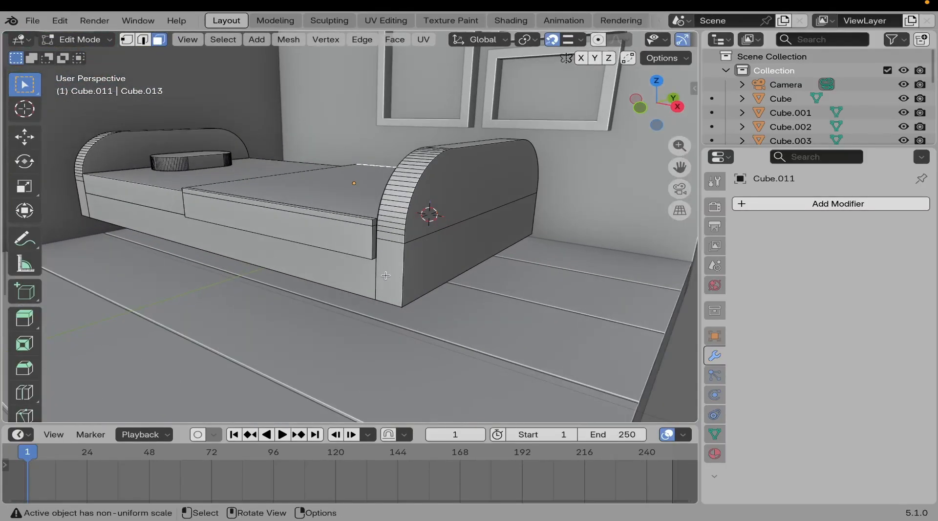
Select the lower narrow face on the room-side end of the footboard.
key("Tab")
scroll(385, 272, "up", 2)
middle_click_drag(402, 295, 346, 280, "shift")
key("Tab")
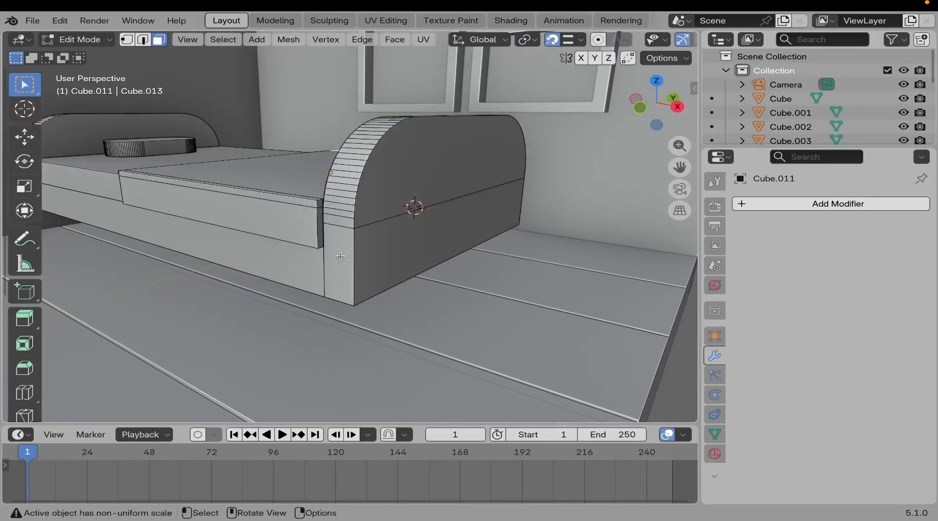
left_click(340, 256)
scroll(341, 254, "up", 3)
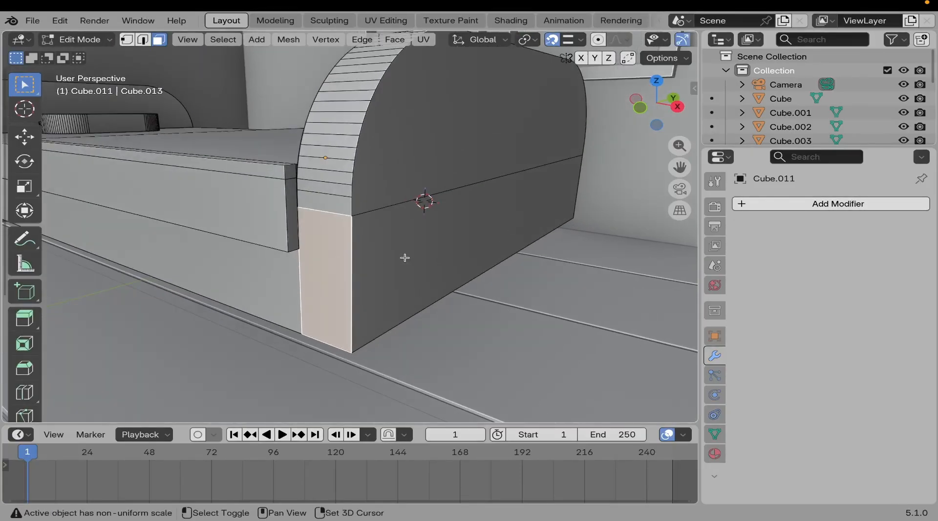
Duplicate the footboard's lower end face in place and extrude the copy outward about 0.023 m.
key("g")
right_click(412, 265)
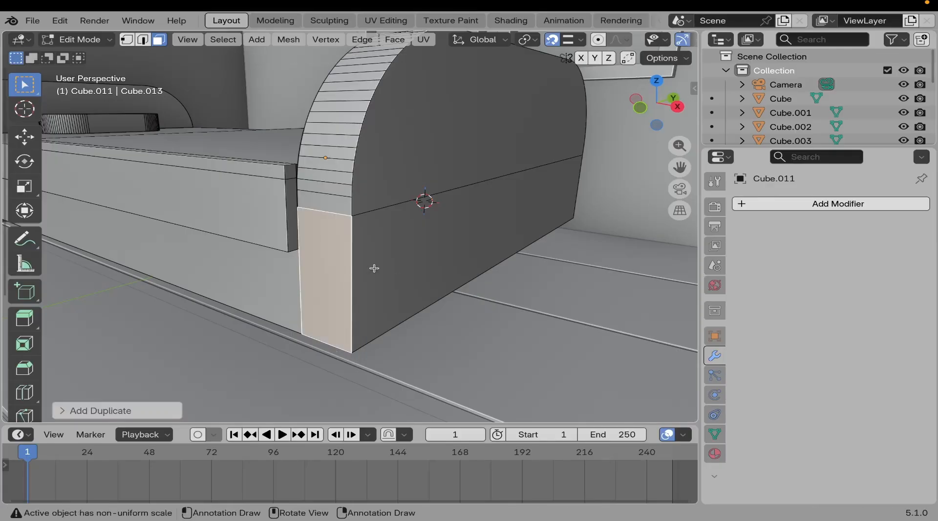
middle_click_drag(358, 247, 493, 279)
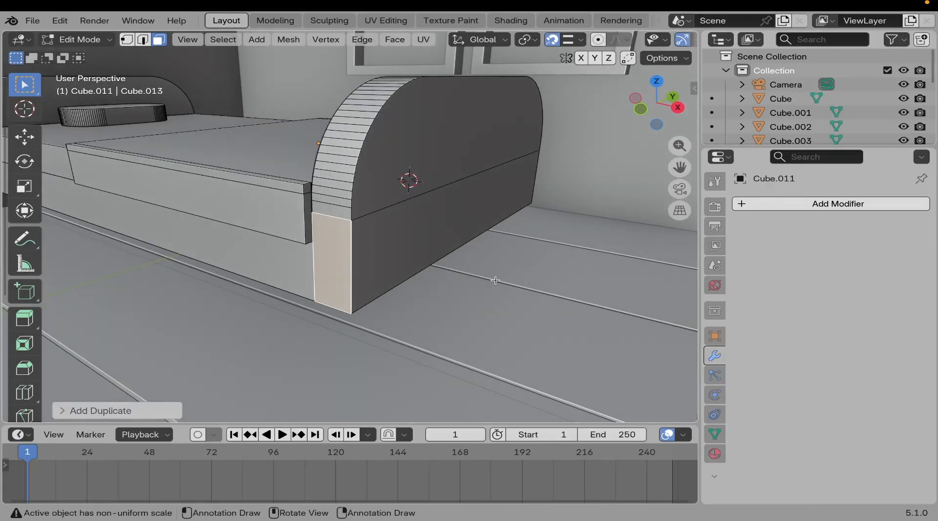
key("e")
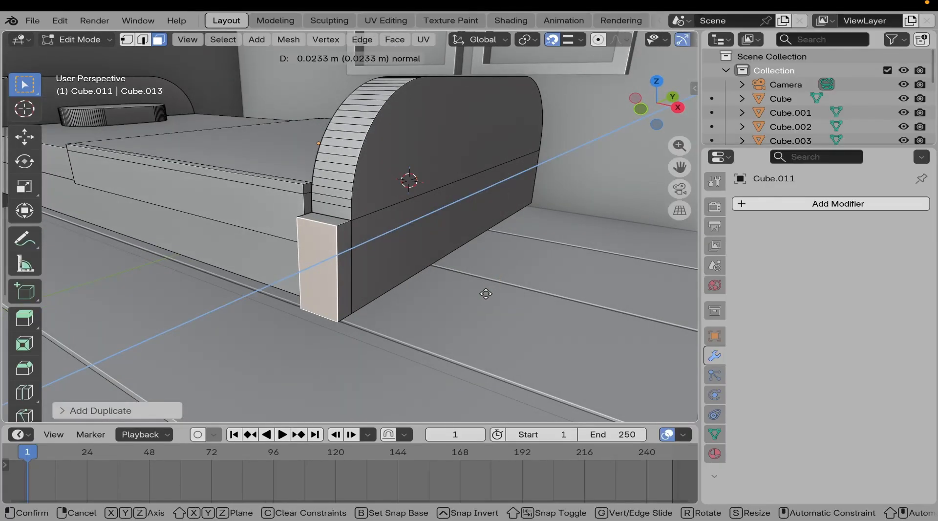
left_click(485, 293)
Move the extruded block's outer face about 0.005 m farther outward along the Y axis.
middle_click_drag(485, 293, 283, 297)
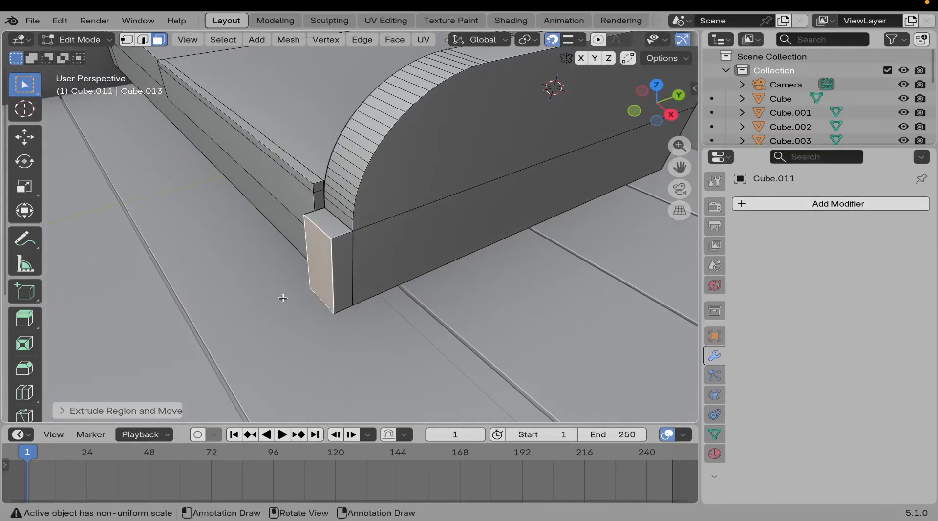
key("g")
key("y")
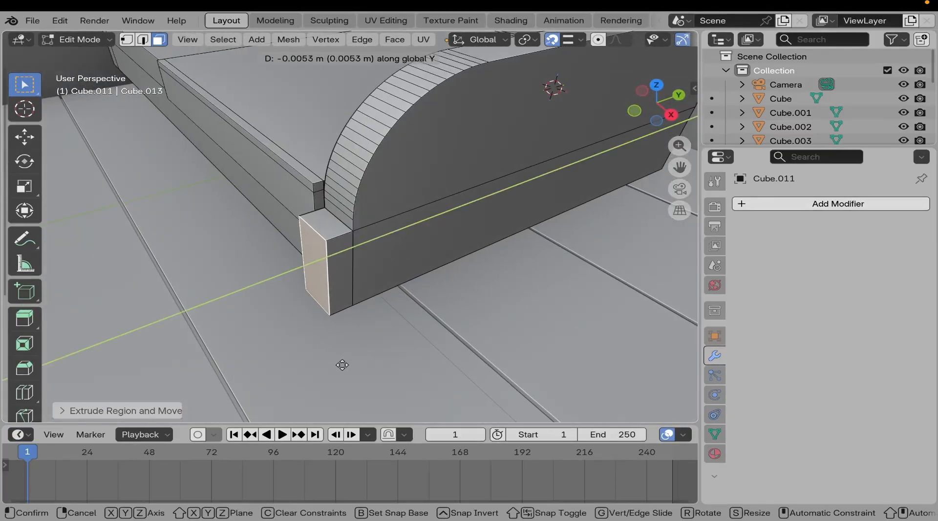
left_click(337, 367)
middle_click_drag(337, 367, 330, 291)
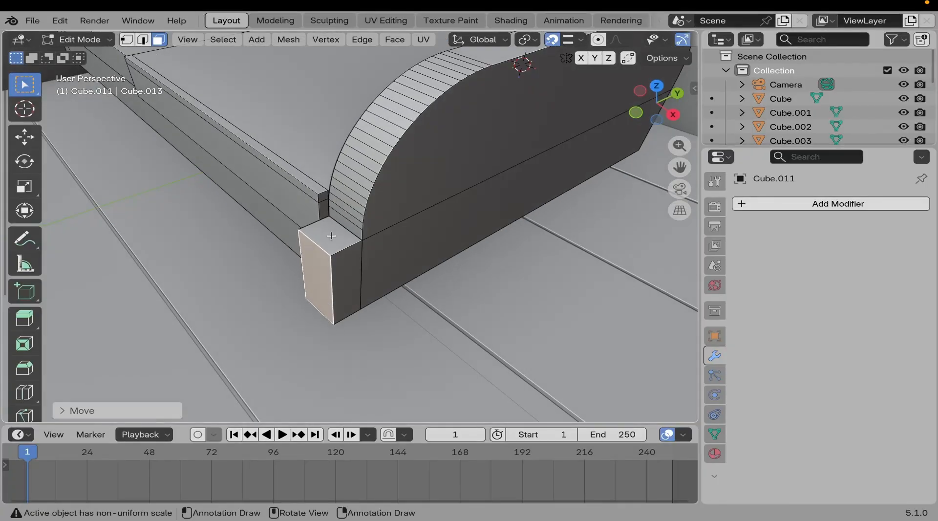
Raise the block's top face along the Z axis to about the footboard's height, forming a bedpost.
left_click(317, 217)
middle_click_drag(317, 243, 352, 299)
scroll(353, 284, "down", 5)
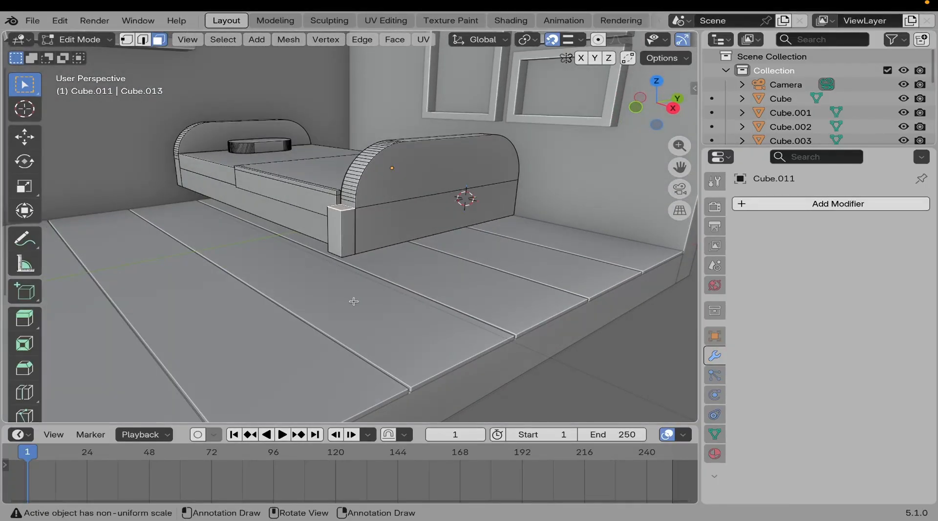
key("g")
key("z")
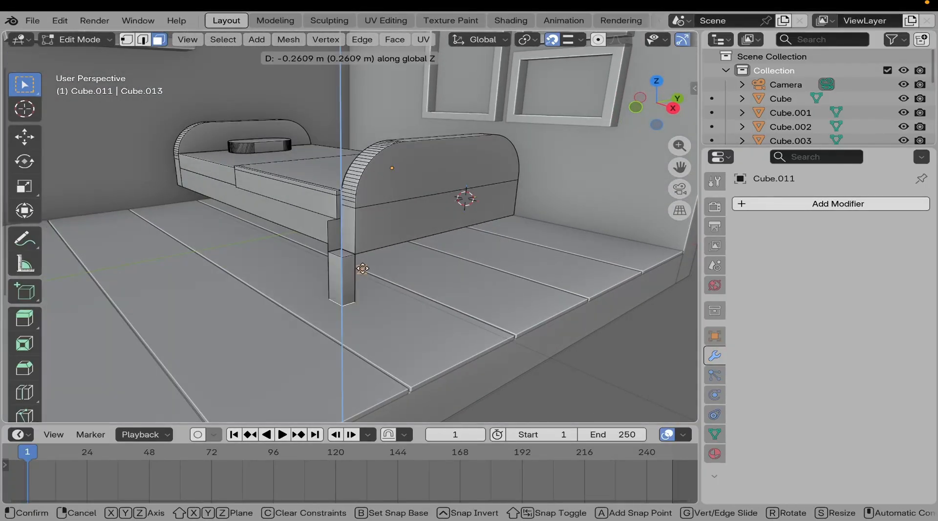
left_click(380, 231)
Lower the bedpost's bottom face about 0.25 m along the Z axis to form the leg.
middle_click_drag(459, 209, 353, 230)
scroll(498, 272, "up", 3)
left_click(300, 166)
key("g")
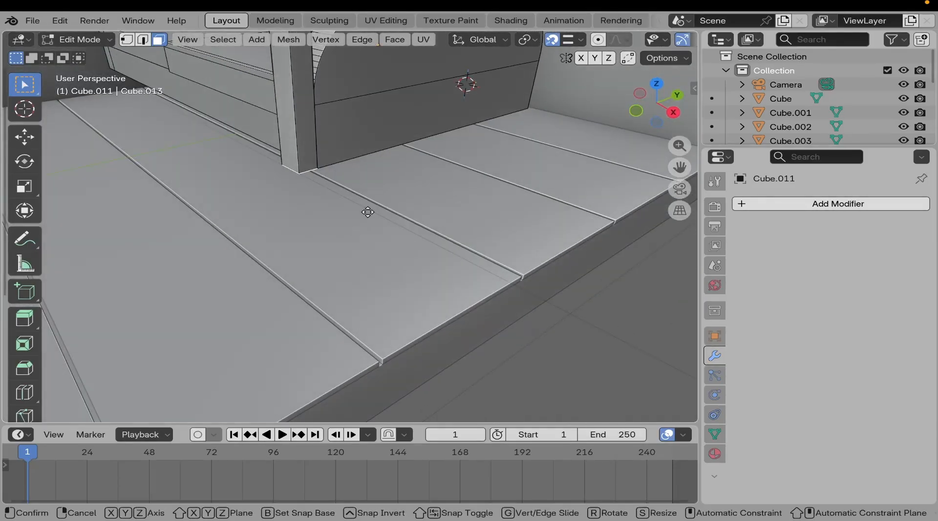
key("z")
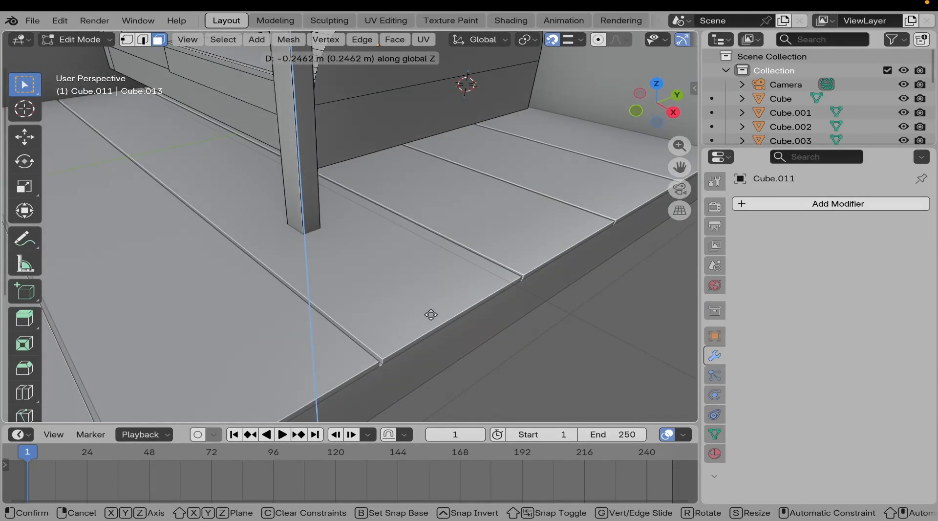
left_click(434, 320)
Examine the bedpost's length and its fit against the footboard from several angles.
scroll(434, 320, "down", 4)
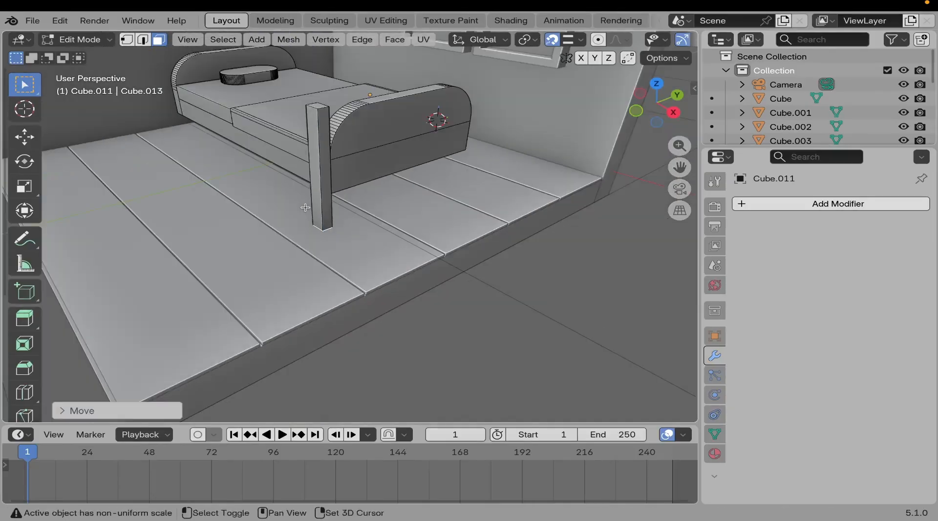
middle_click_drag(434, 320, 342, 227)
scroll(352, 229, "up", 5)
left_click(352, 229)
scroll(352, 226, "down", 8)
scroll(349, 251, "up", 6)
scroll(349, 250, "up", 2)
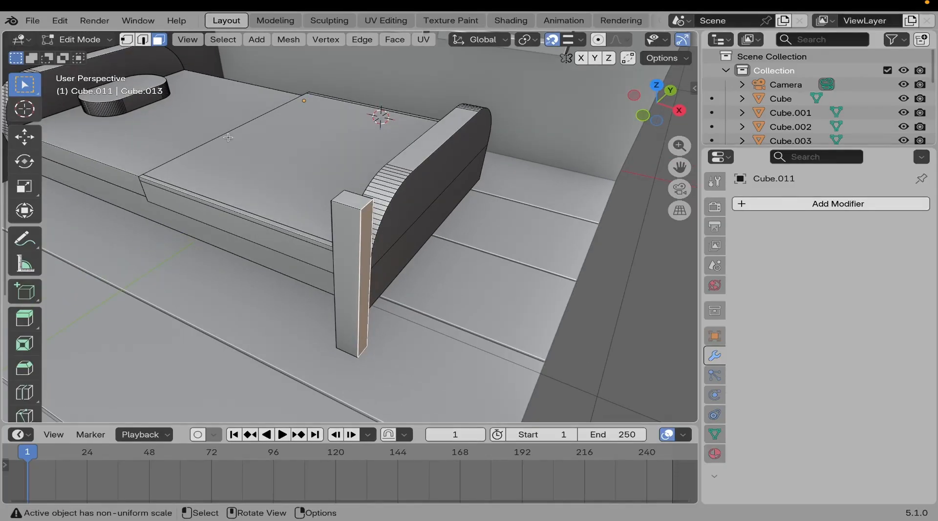
scroll(312, 206, "down", 1)
middle_click_drag(312, 205, 304, 207)
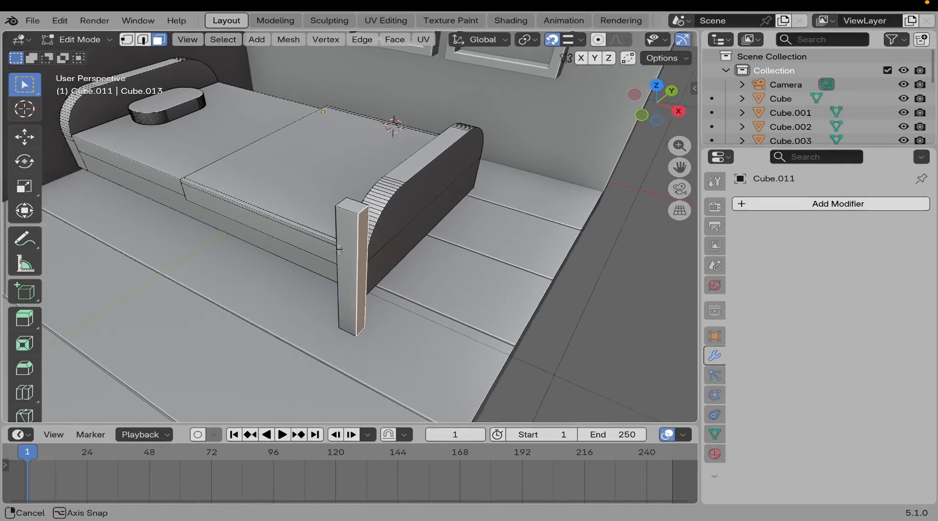
mouse_move(362, 246)
middle_mouse_down("shift")
mouse_move(367, 214)
mouse_move(365, 254)
middle_mouse_up("shift")
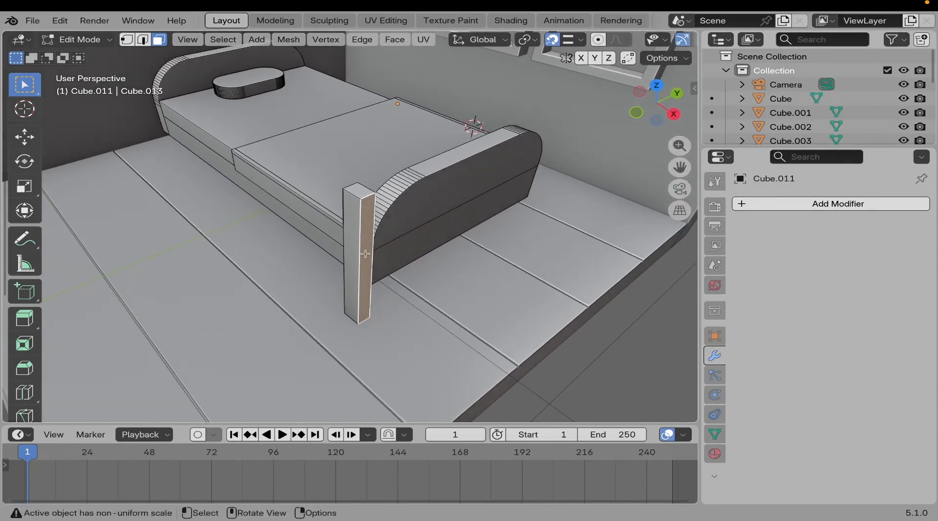
scroll(357, 221, "up", 1)
Try selecting the post's linked geometry and separating that selection from the bed mesh.
left_click(354, 179)
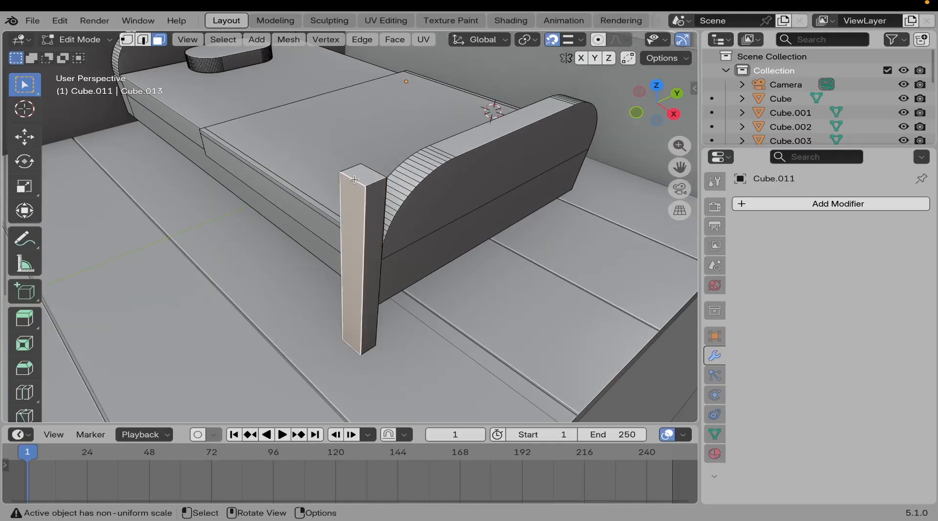
key("l")
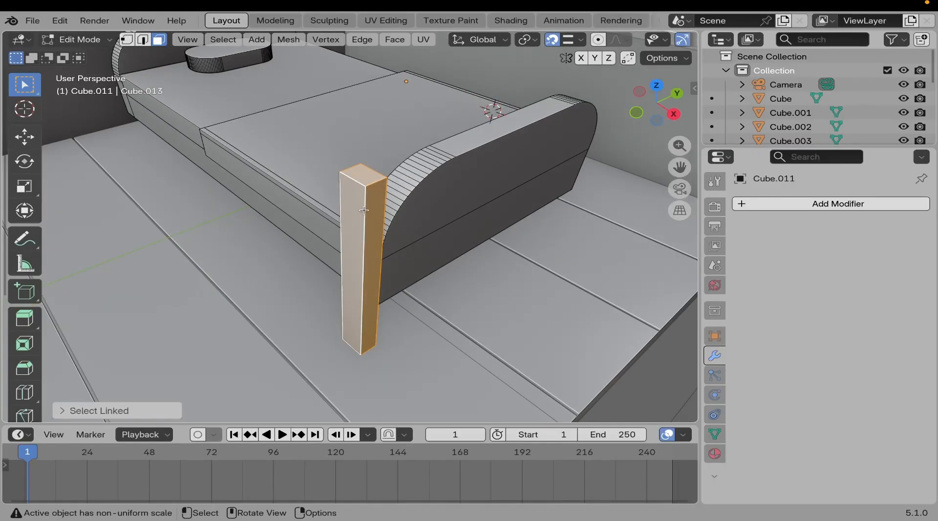
mouse_move(331, 262)
middle_mouse_down()
mouse_move(130, 174)
mouse_move(153, 215)
mouse_move(607, 215)
mouse_move(336, 247)
middle_mouse_up()
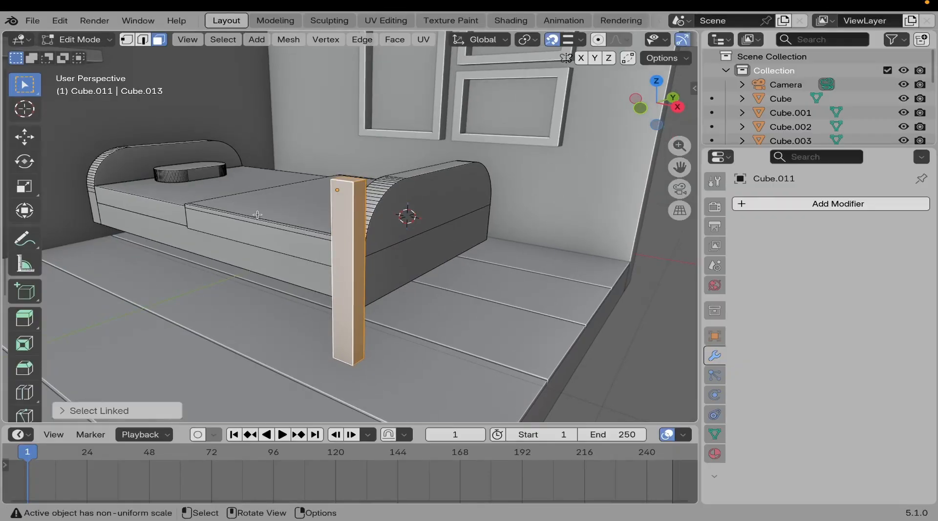
key("p")
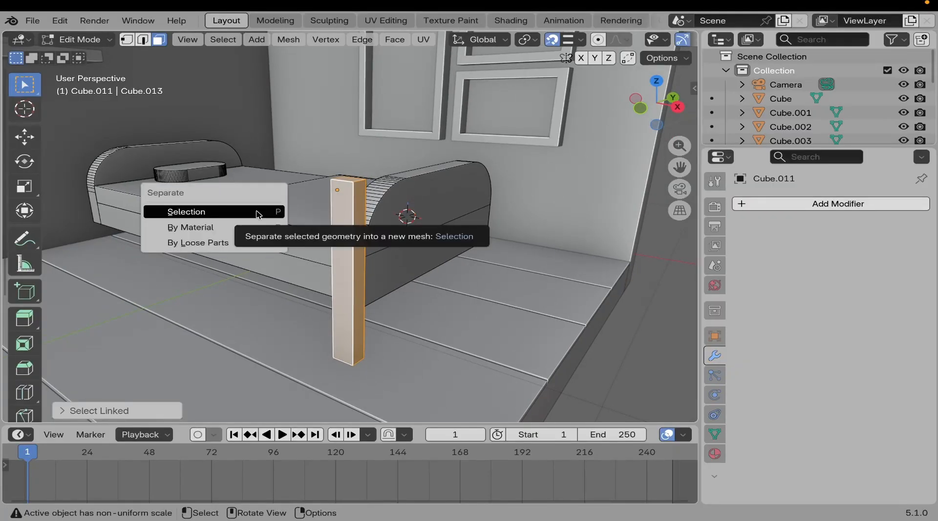
left_click(216, 215)
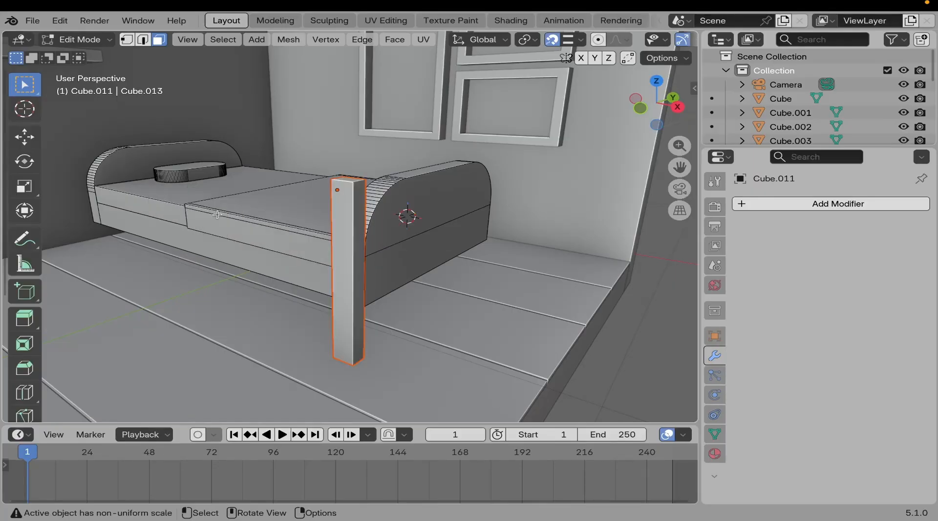
middle_click_drag(217, 215, 242, 249)
key("Tab")
middle_click_drag(297, 262, 375, 276)
key("Tab")
middle_click_drag(375, 277, 318, 276, "shift")
Separate the entire bedpost from the bed mesh into its own object and return to Object Mode.
left_click(402, 256)
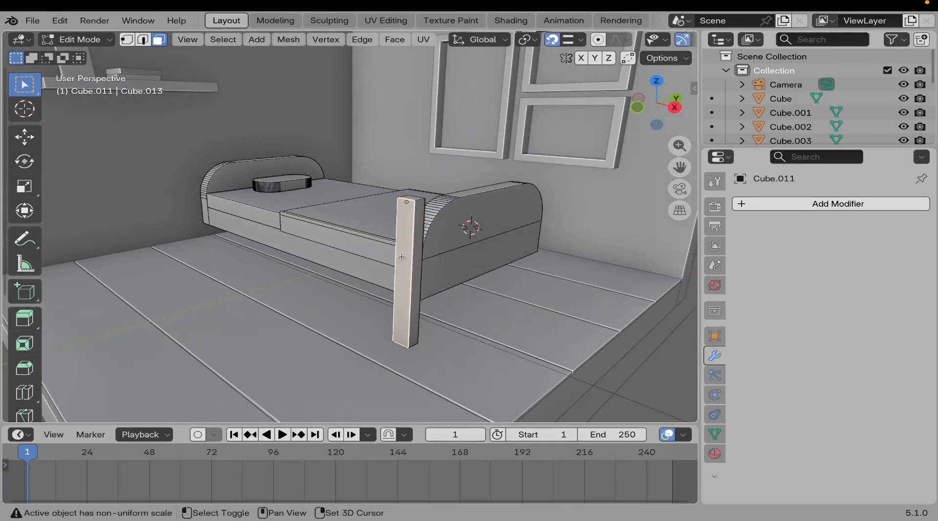
scroll(409, 266, "up", 2)
middle_click_drag(406, 267, 356, 267, "shift")
scroll(355, 266, "up", 1)
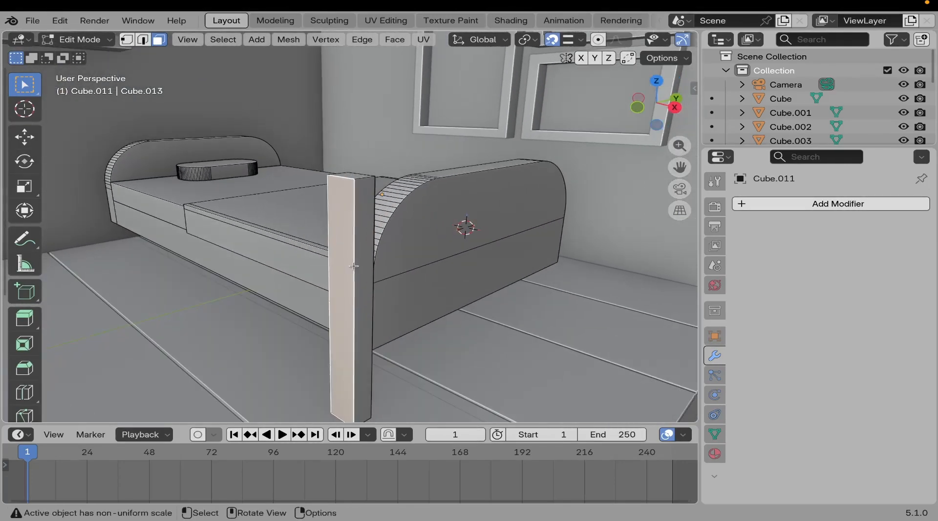
key("l")
scroll(354, 233, "down", 1)
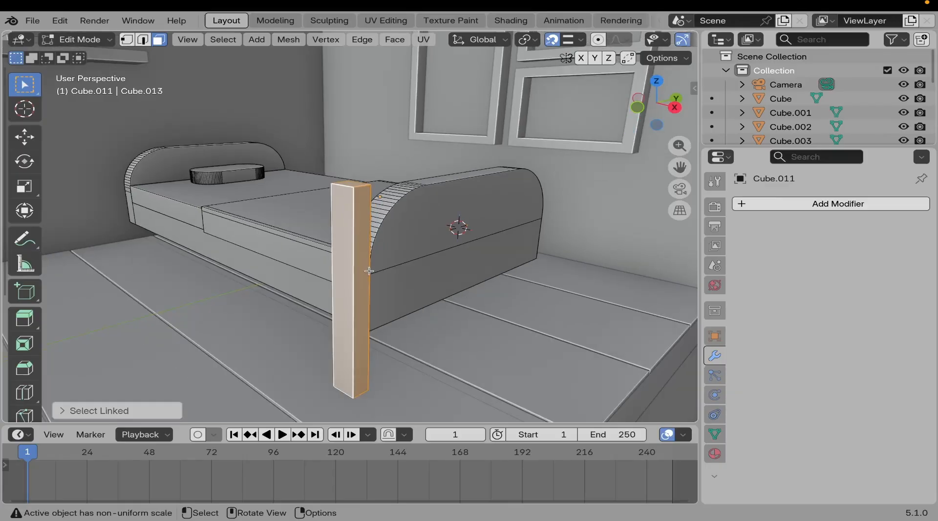
scroll(368, 270, "up", 1)
key("p")
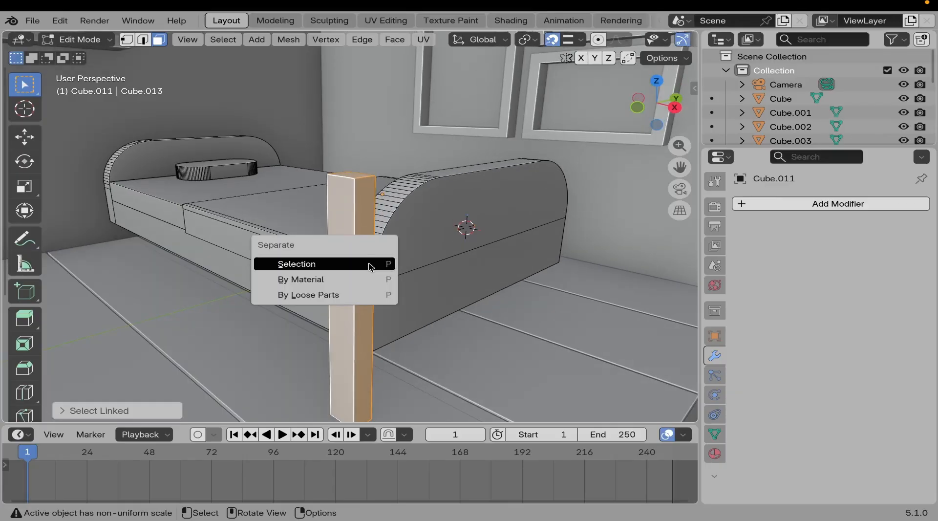
left_click(330, 265)
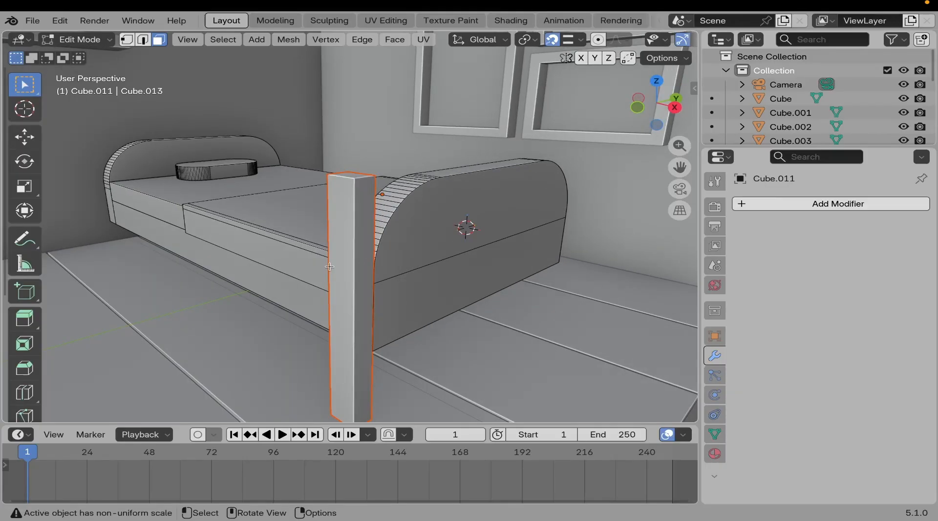
key("Tab")
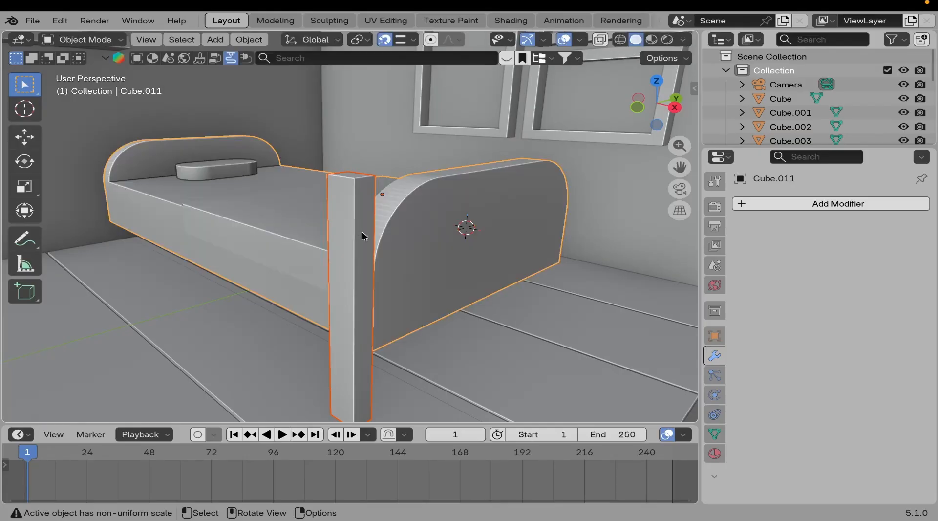
Duplicate the bedpost object and place the copy along the Y axis at the footboard's opposite end.
scroll(362, 236, "down", 3)
middle_click_drag(364, 231, 339, 228)
left_click(354, 270)
key("g")
key("Escape")
left_click(344, 235)
left_click(369, 257)
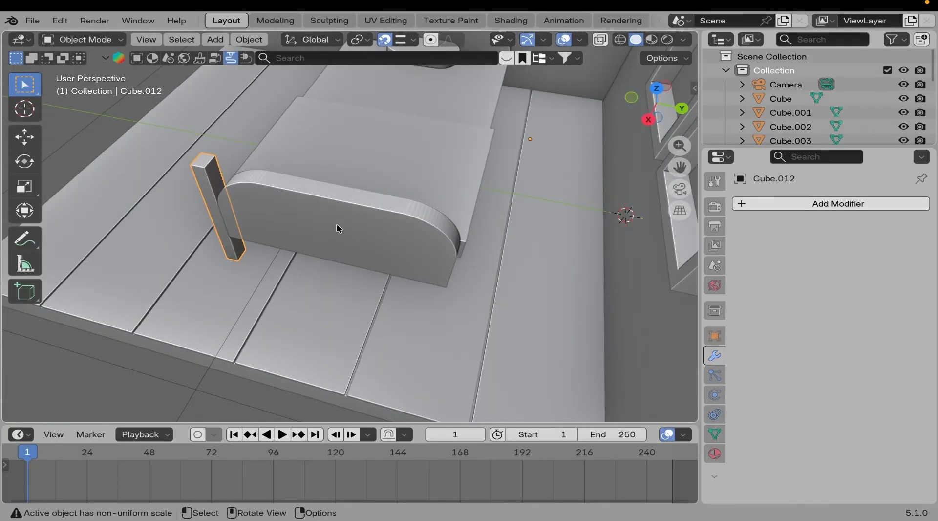
key("shift+d")
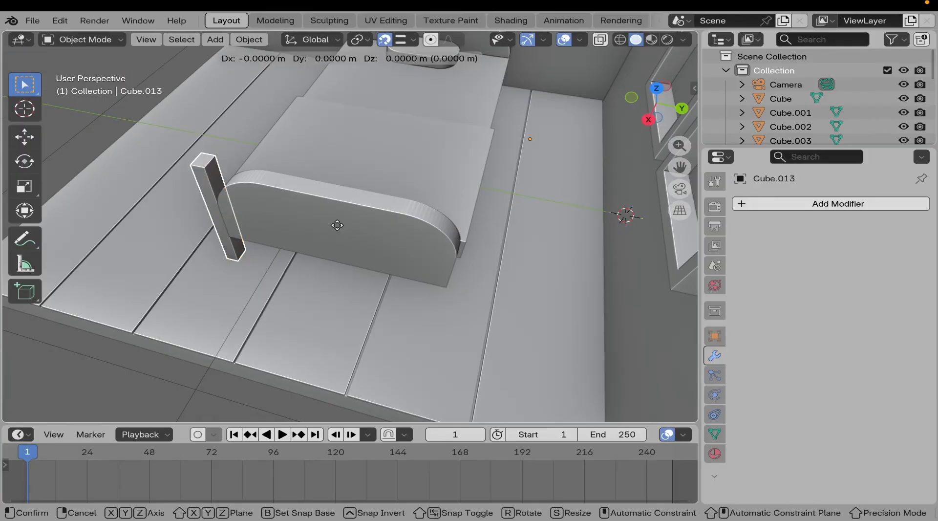
key("x")
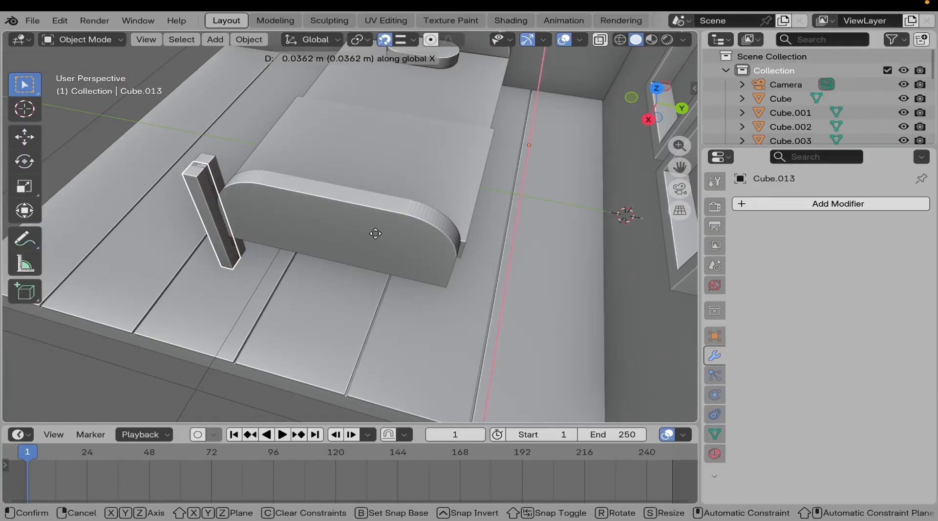
key("y")
left_click(569, 274)
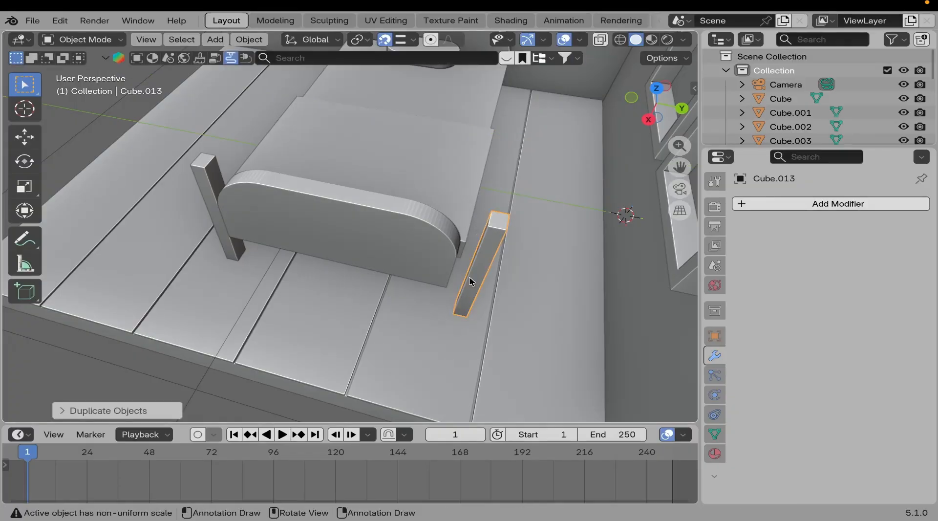
Slide the duplicated bedpost along the Y axis against the footboard's wall-side end, then deselect it.
scroll(498, 280, "up", 3)
key("g")
key("y")
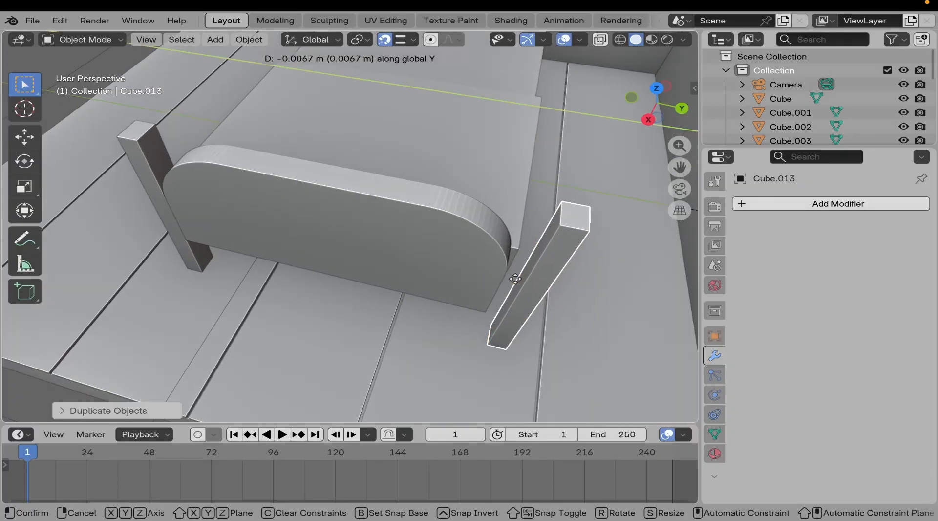
left_click(380, 276)
middle_click_drag(378, 272, 479, 224)
scroll(469, 234, "down", 4)
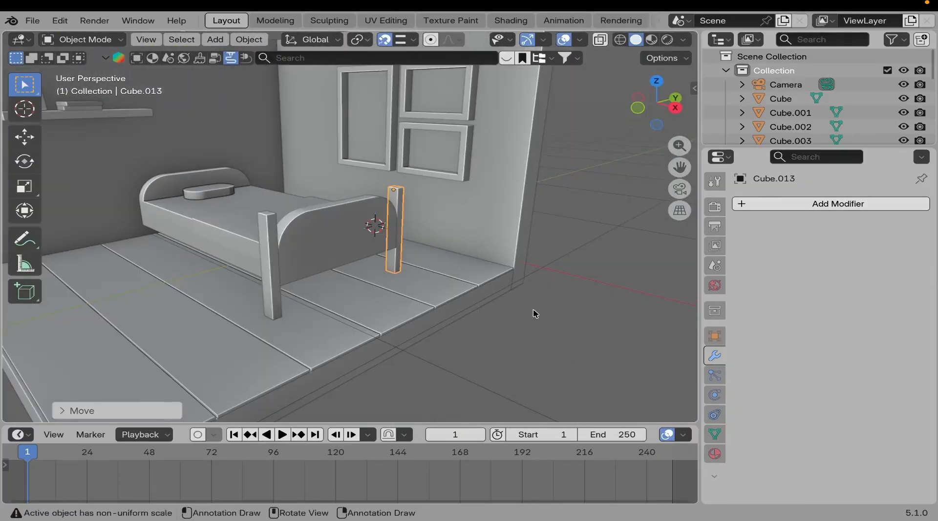
left_click(532, 310)
Examine the two bedposts and the footboard from several angles and distances.
middle_click_drag(301, 279, 387, 288, "shift")
scroll(356, 244, "up", 4)
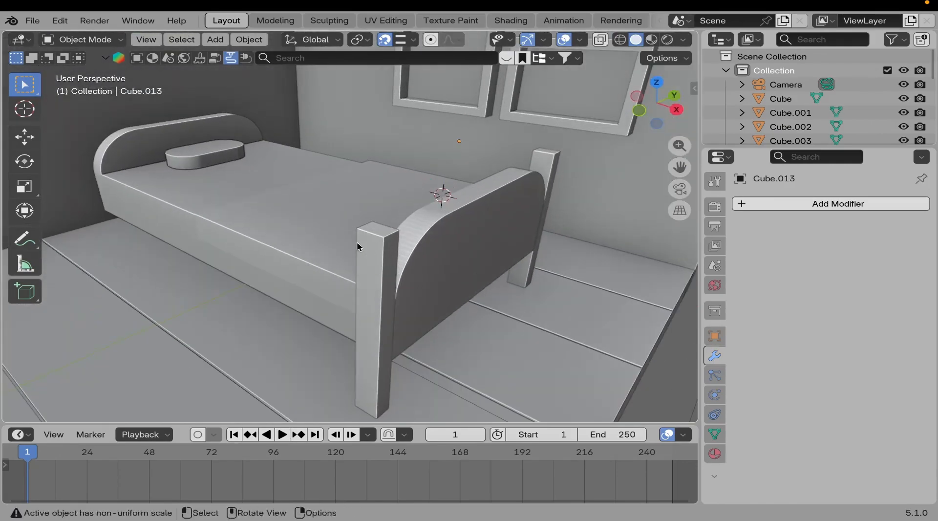
scroll(397, 230, "down", 5)
middle_click_drag(397, 230, 231, 164)
scroll(230, 164, "up", 4)
scroll(362, 249, "down", 5)
mouse_move(361, 249)
middle_mouse_down()
mouse_move(371, 244)
mouse_move(357, 251)
middle_mouse_up()
scroll(364, 253, "up", 4)
scroll(357, 251, "up", 3)
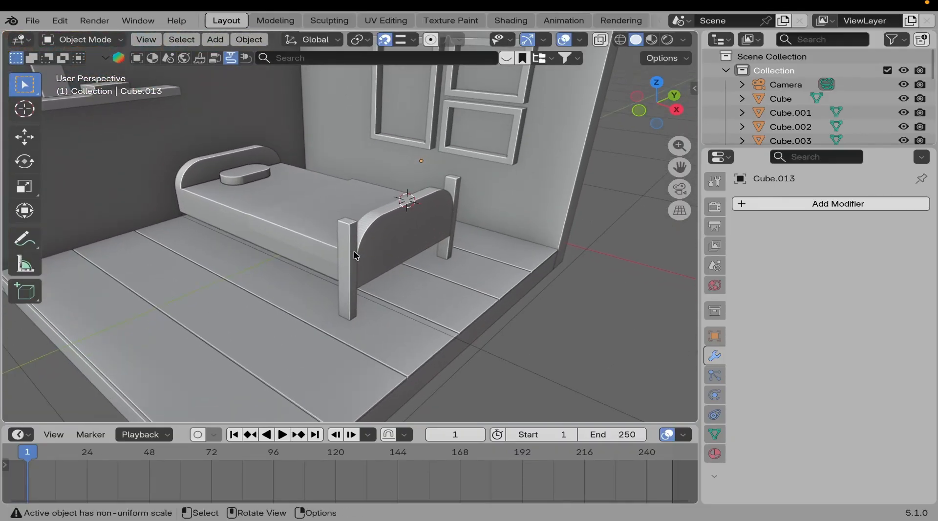
scroll(356, 262, "up", 3)
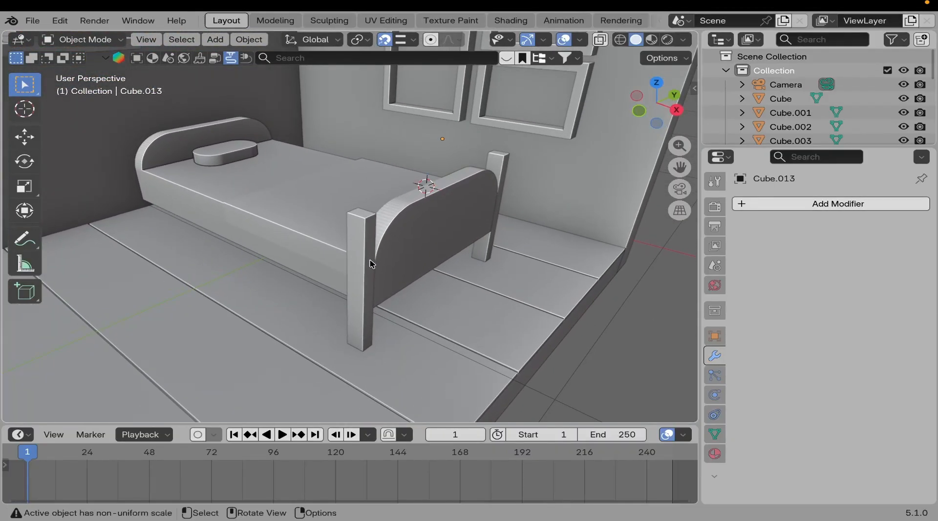
scroll(369, 252, "down", 4)
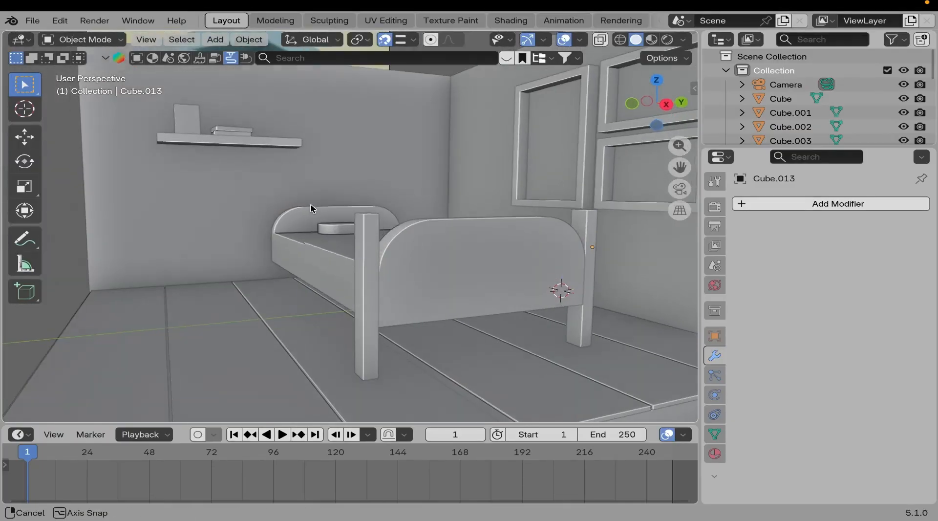
Examine the bed, window frames and shelf in the room model from several angles and distances.
middle_click_drag(309, 203, 350, 286)
scroll(356, 239, "up", 5)
scroll(310, 234, "down", 5)
scroll(444, 222, "up", 6)
scroll(391, 226, "up", 6)
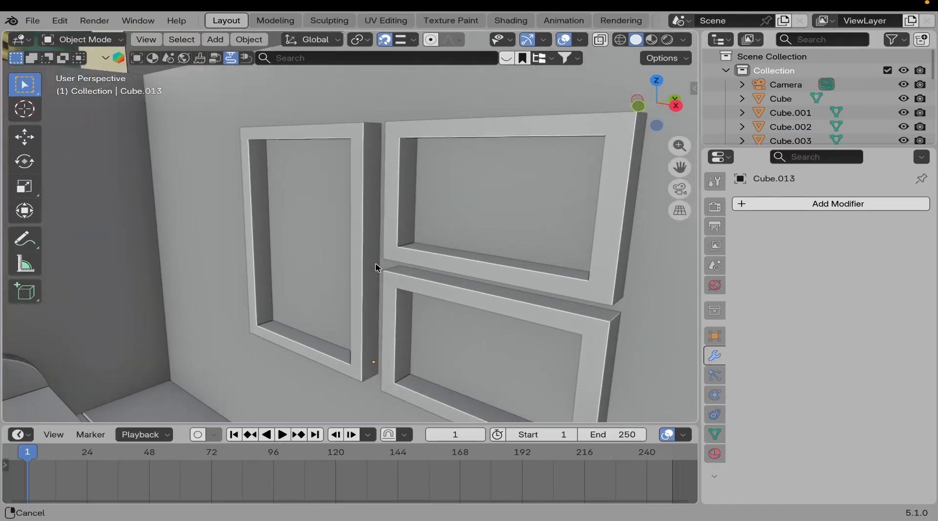
scroll(412, 212, "up", 3)
middle_click_drag(371, 178, 506, 152)
scroll(364, 215, "down", 6)
middle_click_drag(363, 213, 312, 247)
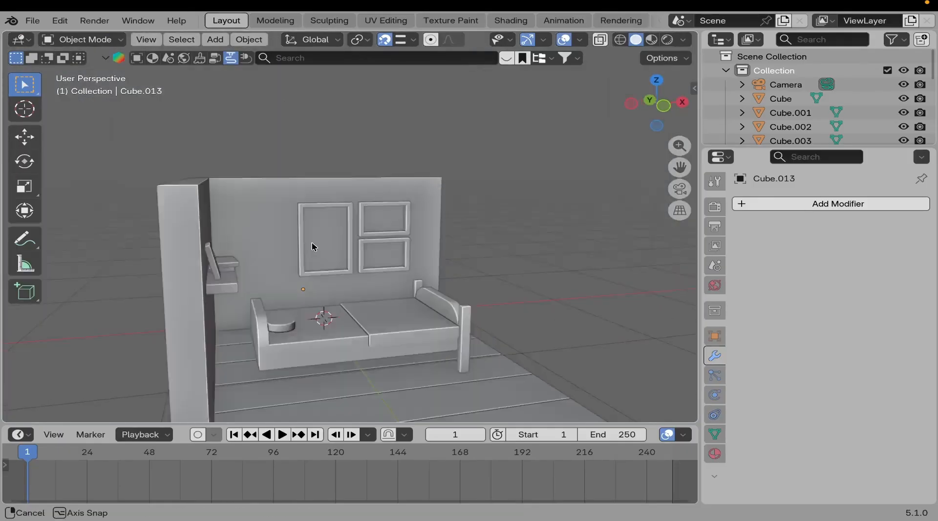
scroll(194, 268, "down", 6)
middle_click_drag(195, 268, 387, 206, "shift")
scroll(273, 230, "up", 5)
scroll(289, 128, "down", 5)
scroll(332, 215, "up", 3)
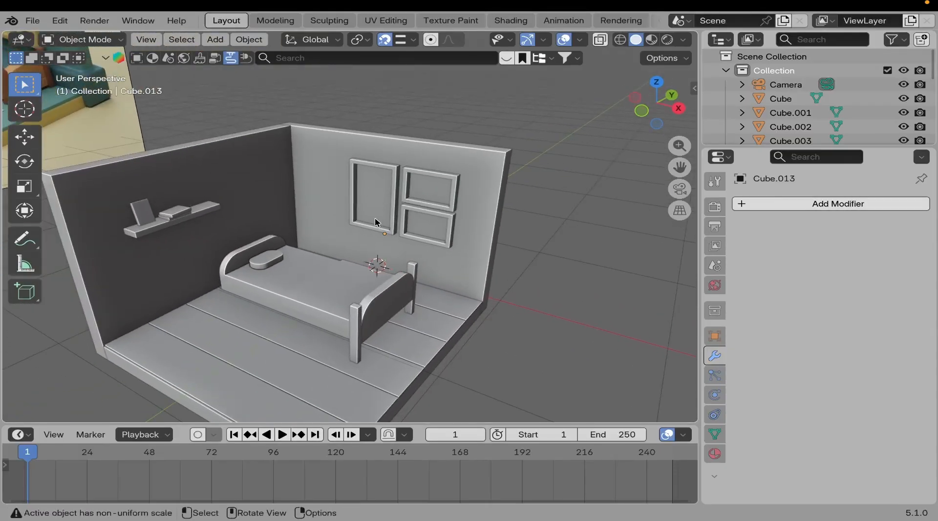
scroll(361, 237, "down", 4)
middle_click_drag(361, 237, 391, 269, "shift")
scroll(391, 268, "up", 3)
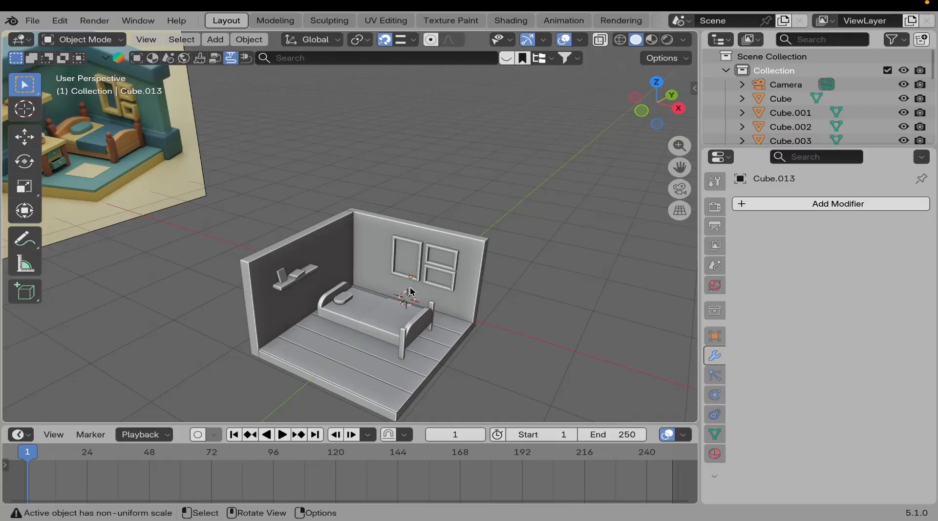
Compare the room model with the reference image's walls, trim and furniture.
scroll(400, 270, "down", 3)
mouse_move(416, 261)
middle_mouse_down("shift")
mouse_move(389, 283)
mouse_move(399, 267)
middle_mouse_up("shift")
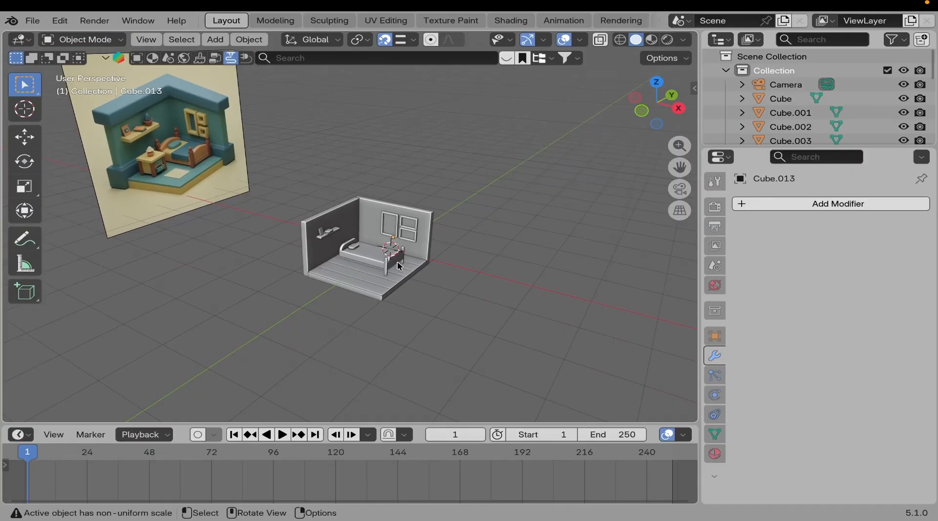
scroll(226, 188, "up", 2)
middle_click_drag(226, 188, 248, 192, "shift")
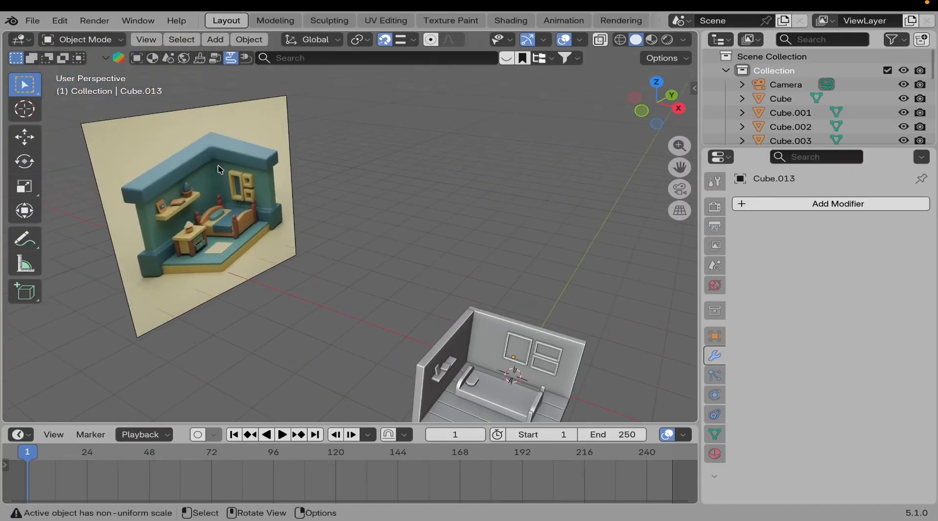
scroll(218, 169, "up", 2)
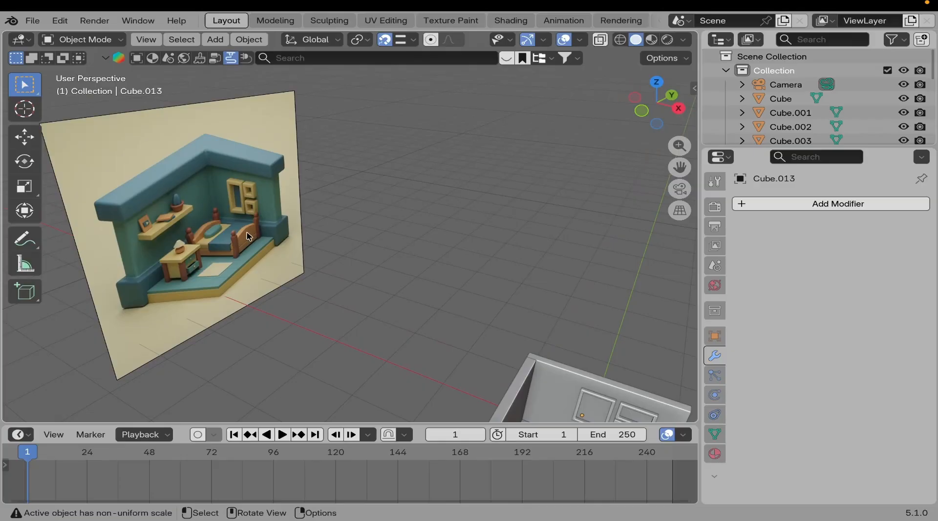
scroll(248, 236, "down", 2)
middle_click_drag(360, 269, 266, 211, "shift")
scroll(374, 253, "up", 3)
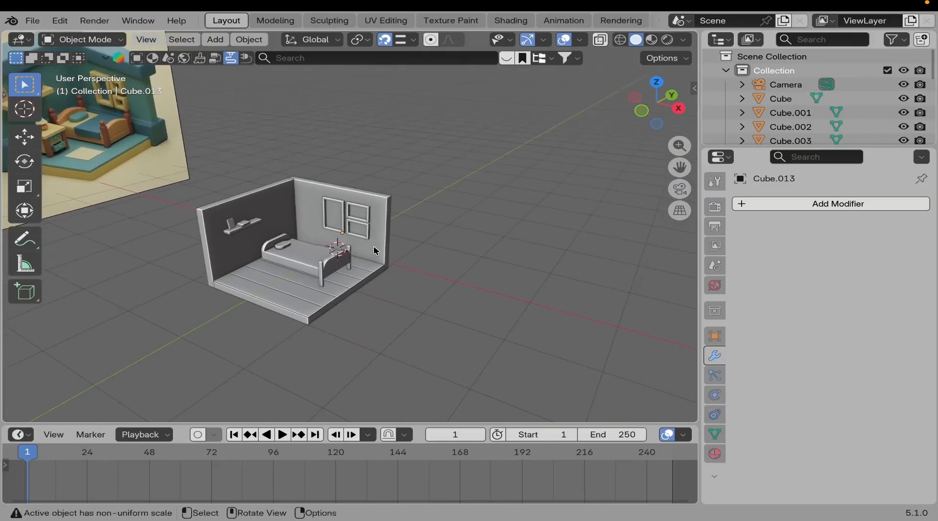
scroll(374, 250, "up", 2)
Duplicate the shelf wall in place and scale the copy up along X so it is thicker than the wall.
left_click(290, 186)
middle_click_drag(290, 186, 287, 211)
scroll(287, 214, "up", 3)
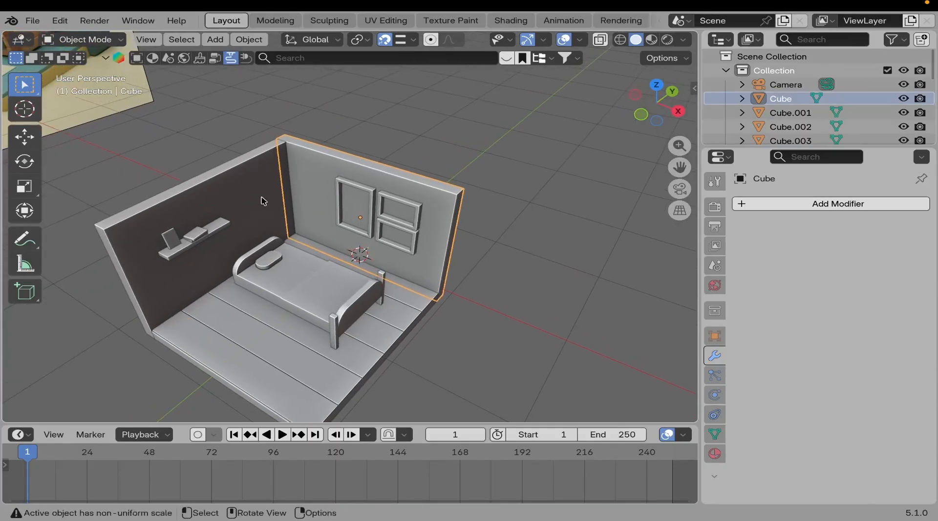
left_click(263, 203)
middle_click_drag(275, 231, 306, 218, "shift")
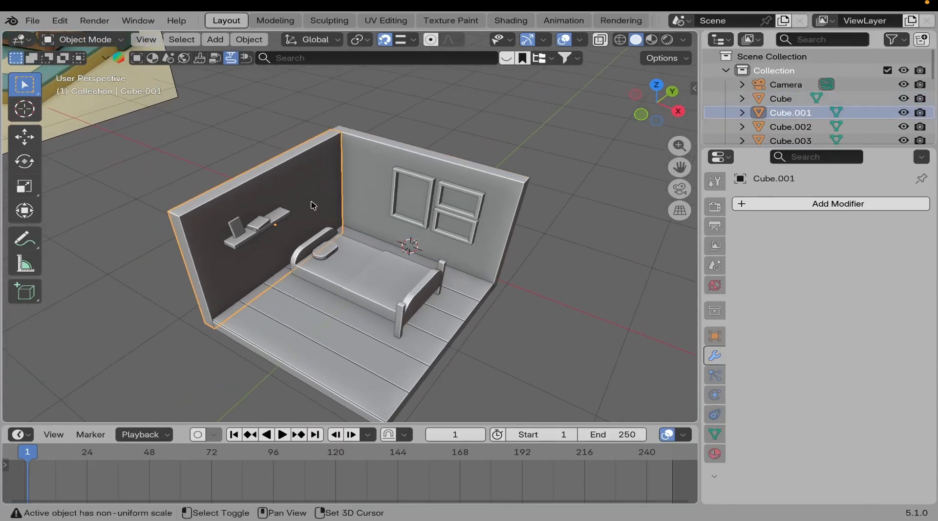
key("shift+d")
right_click(313, 205)
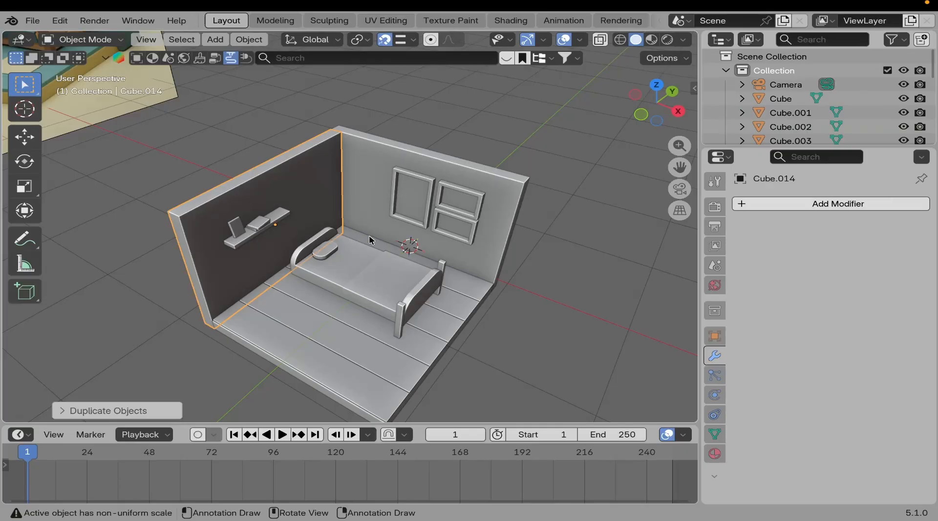
key("s")
key("x")
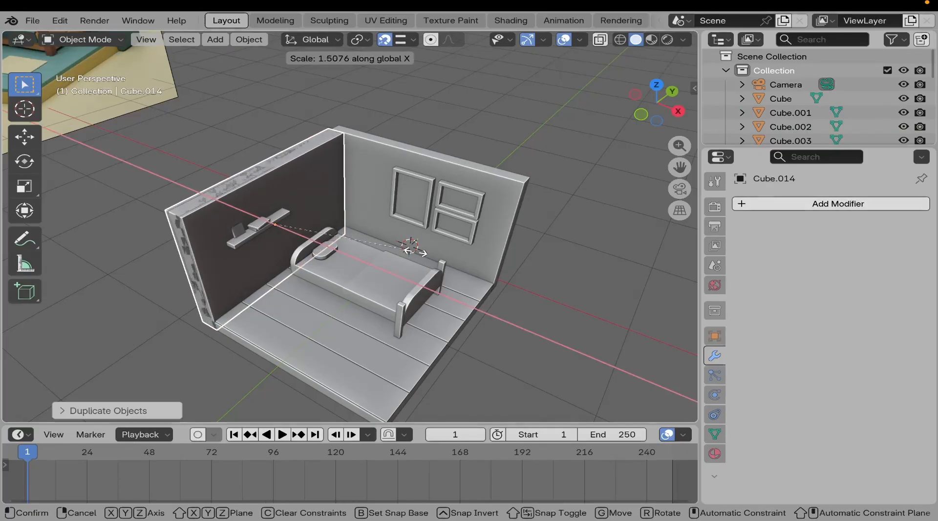
left_click(335, 265)
middle_click_drag(335, 265, 376, 218)
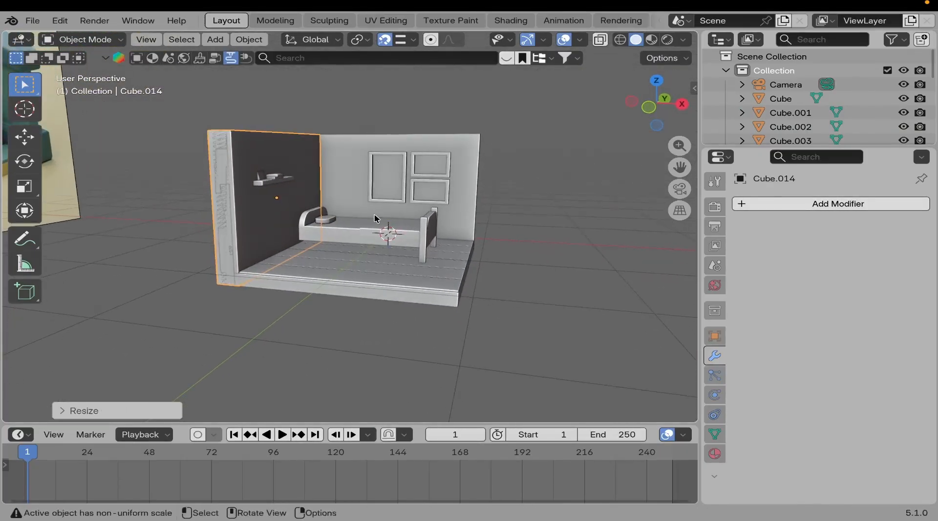
Scale the duplicated wall down along Z into a narrow horizontal band and lengthen it slightly along Y.
key("s")
key("z")
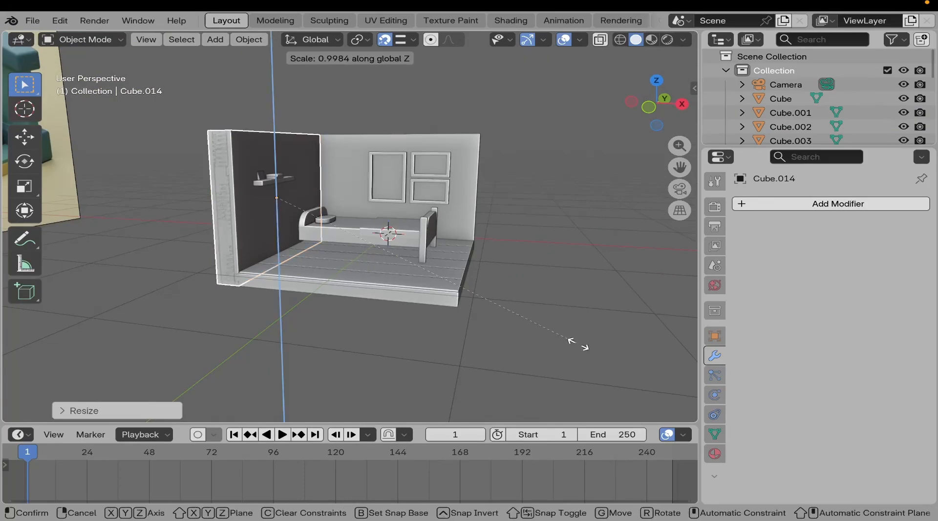
left_click(335, 216)
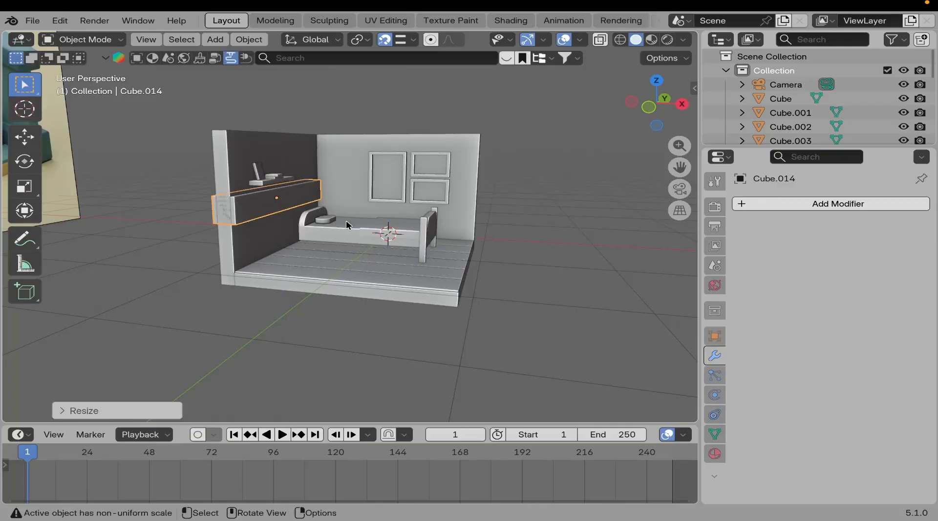
middle_click_drag(335, 216, 374, 285)
key("s")
key("y")
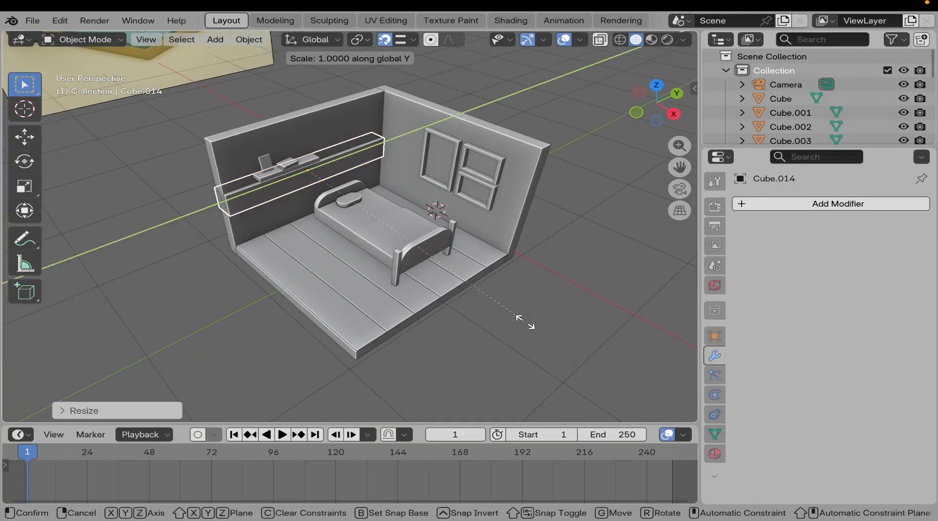
left_click(528, 322)
middle_click_drag(323, 263, 236, 292)
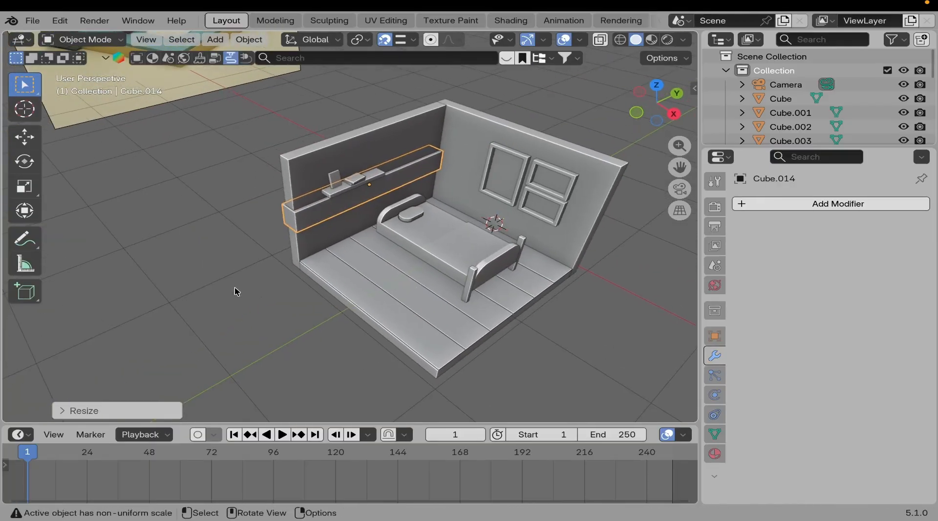
Move the band up about 0.6 m along Z to the top edge of the shelf wall.
key("g")
key("z")
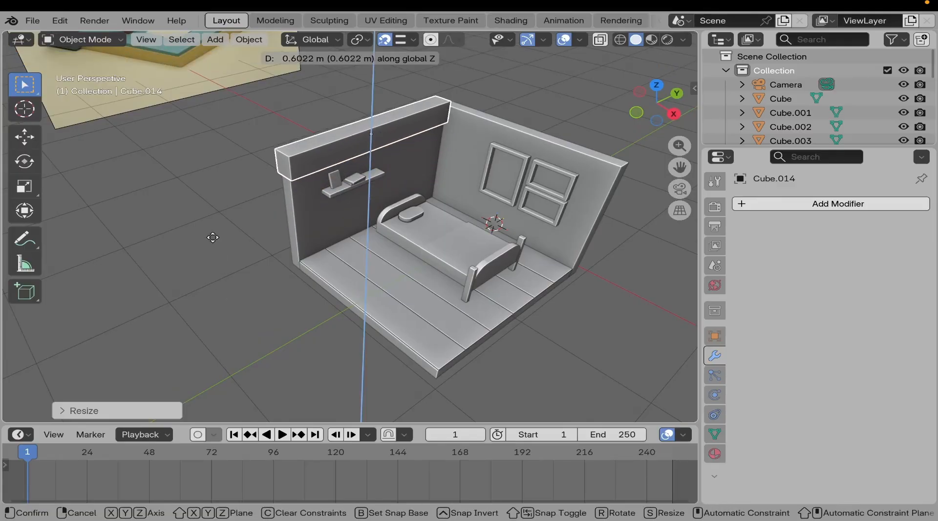
left_click(213, 238)
In Edit Mode, pull the band's end face at the room corner back about 0.06 m along Y.
middle_click_drag(213, 238, 371, 220)
key("Tab")
left_click(165, 40)
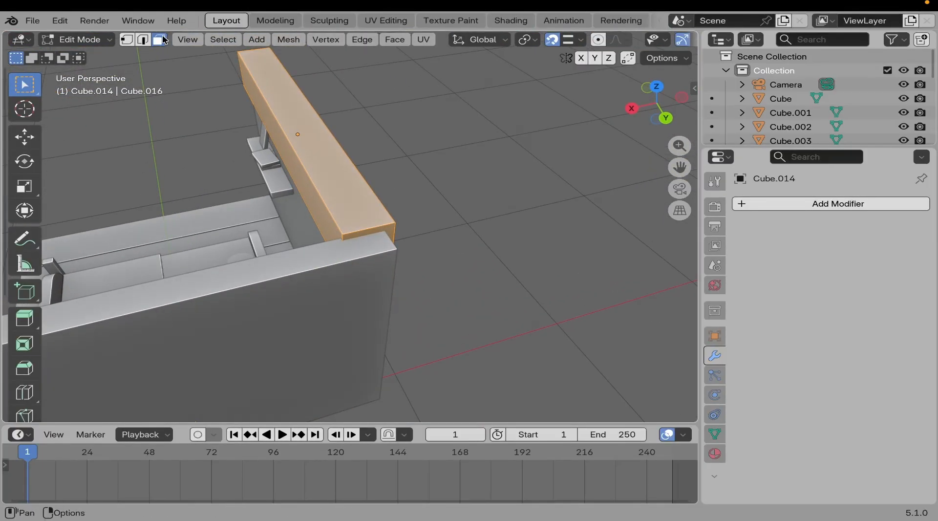
left_click(377, 234)
middle_click_drag(441, 251, 471, 259)
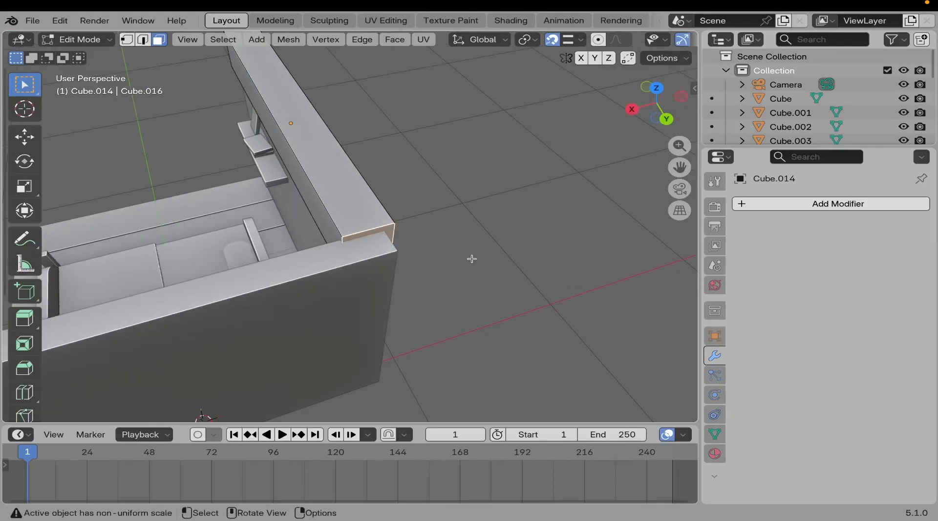
key("g")
key("y")
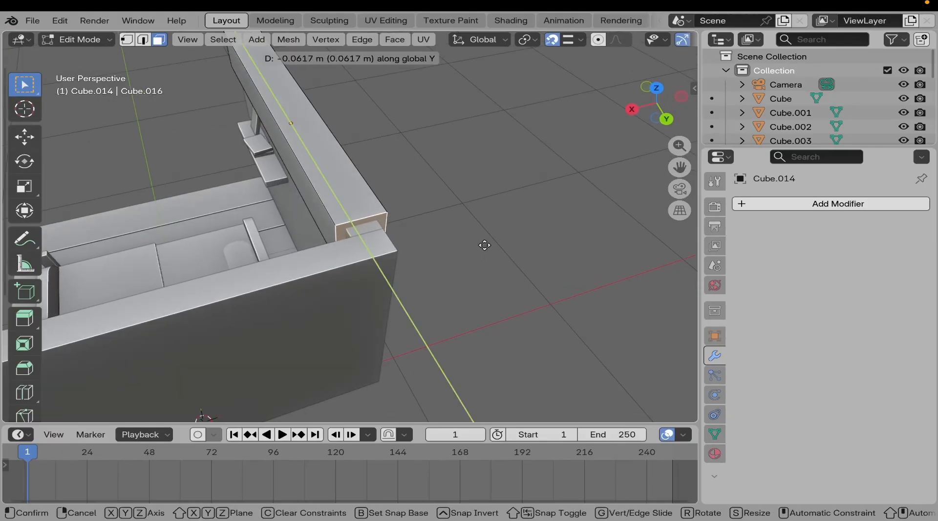
left_click(485, 247)
middle_click_drag(445, 244, 339, 222)
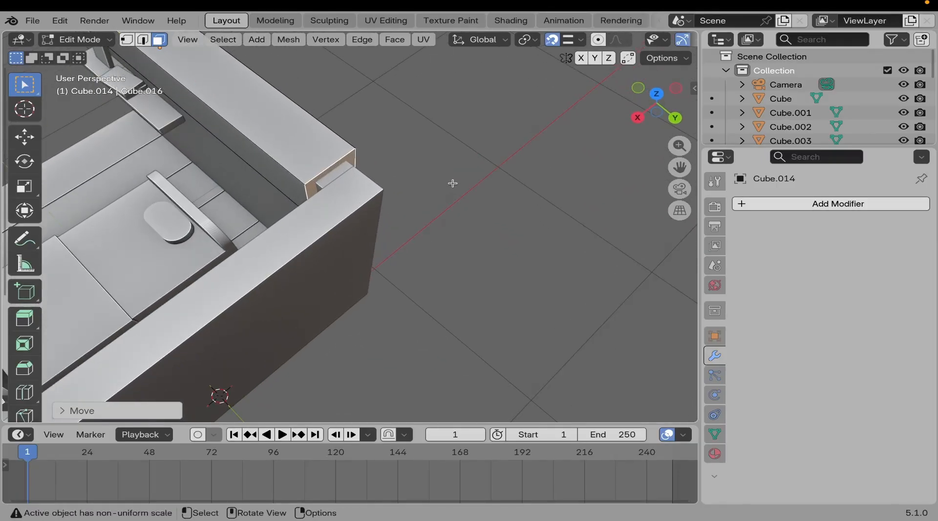
Extrude the band's end face outward past the room corner, across the thickness of the window wall.
key("e")
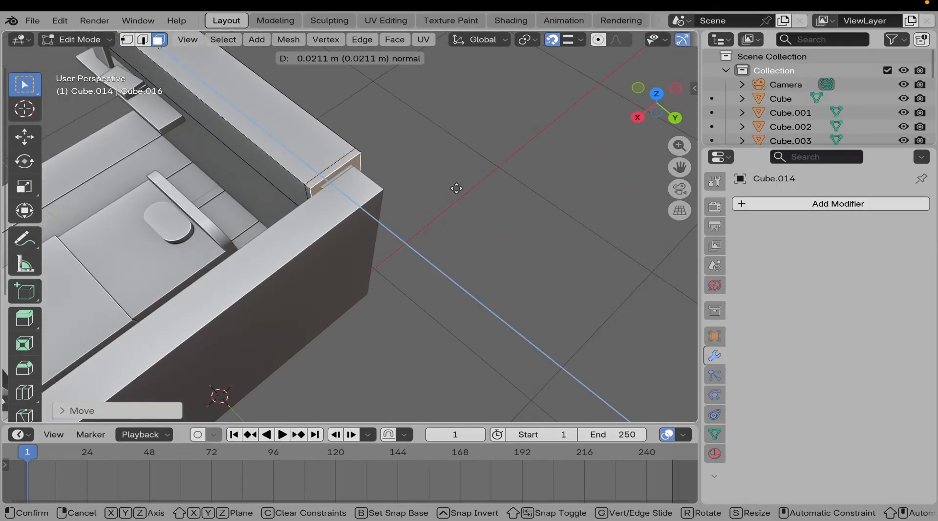
left_click(489, 215)
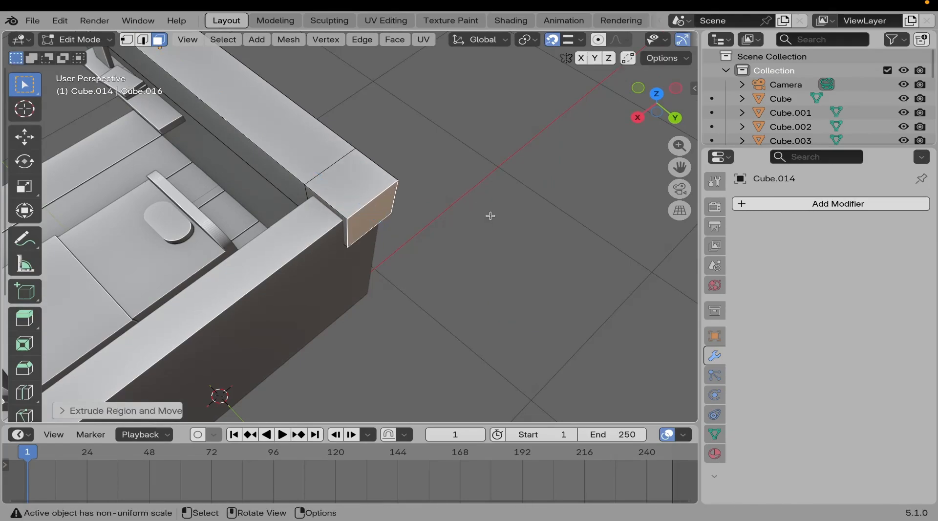
middle_click_drag(490, 216, 462, 207)
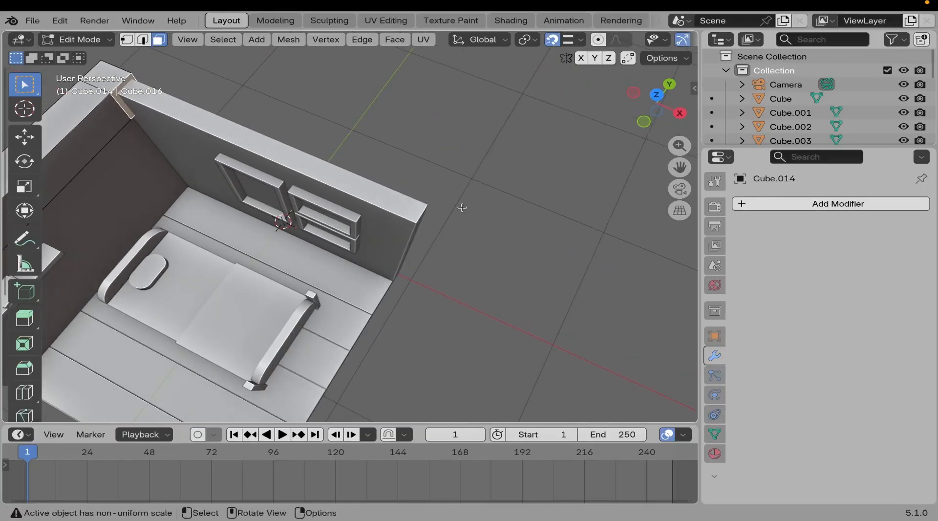
Extrude the corner block's side face along X to just past the window wall's far end, then return to Object Mode.
key("e")
left_click(459, 187)
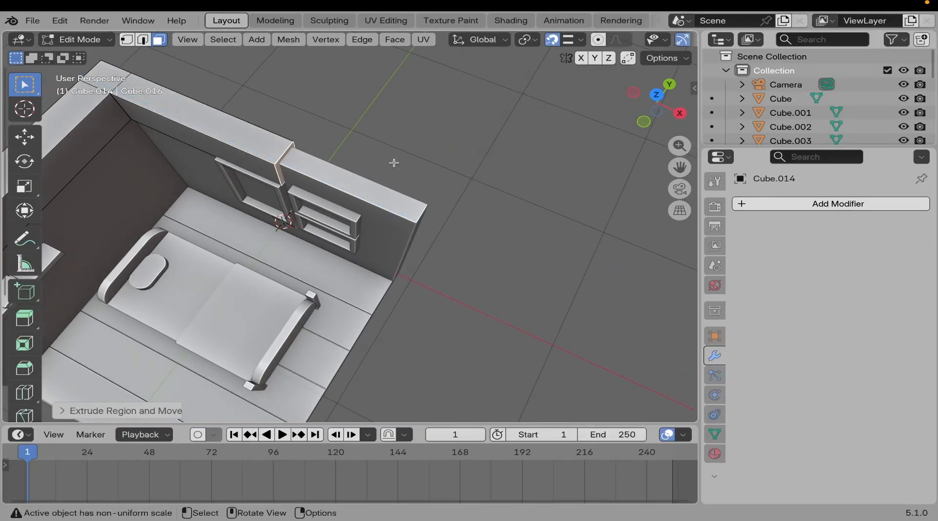
key("g")
key("x")
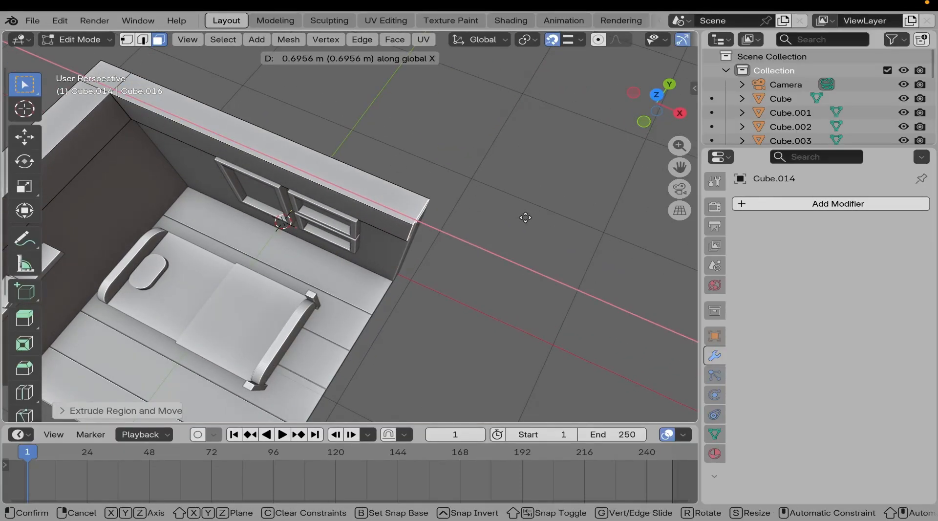
left_click(529, 219)
middle_click_drag(528, 219, 399, 225)
key("Tab")
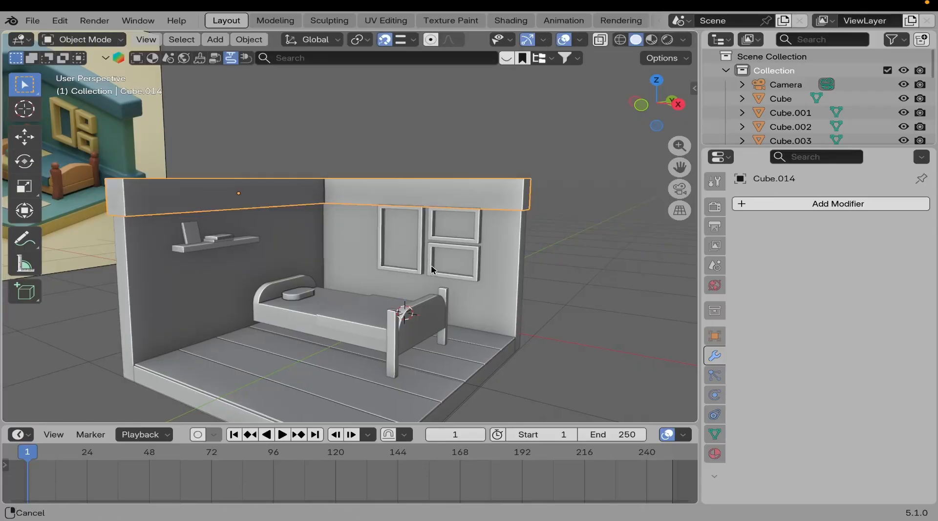
Scale the three window frames down slightly along Z and lower them clear of the top band.
scroll(431, 265, "up", 5)
left_click(332, 229)
left_click(301, 218, "shift")
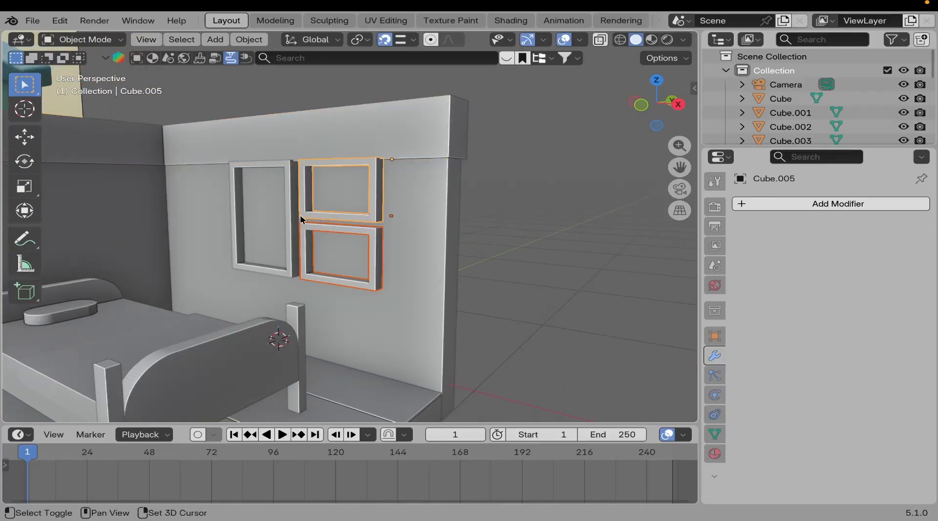
left_click(293, 213, "shift")
key("s")
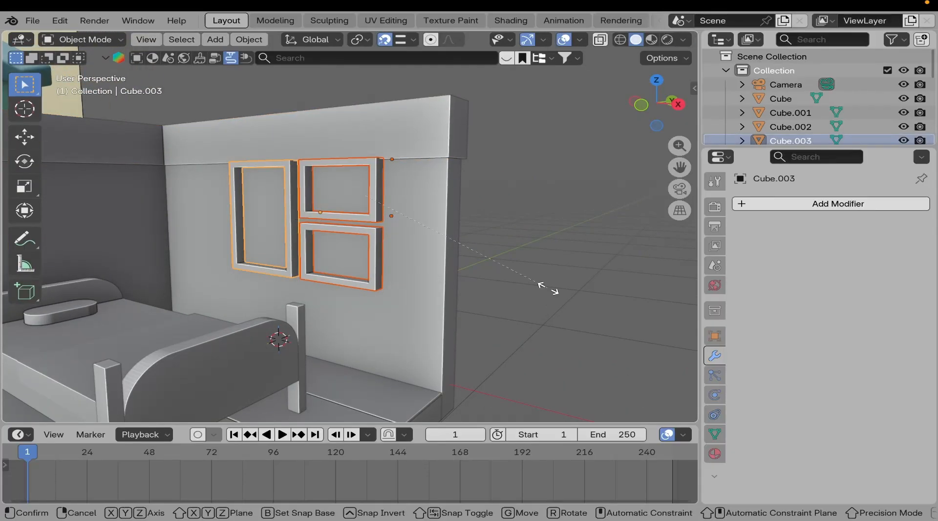
key("z")
left_click(540, 280)
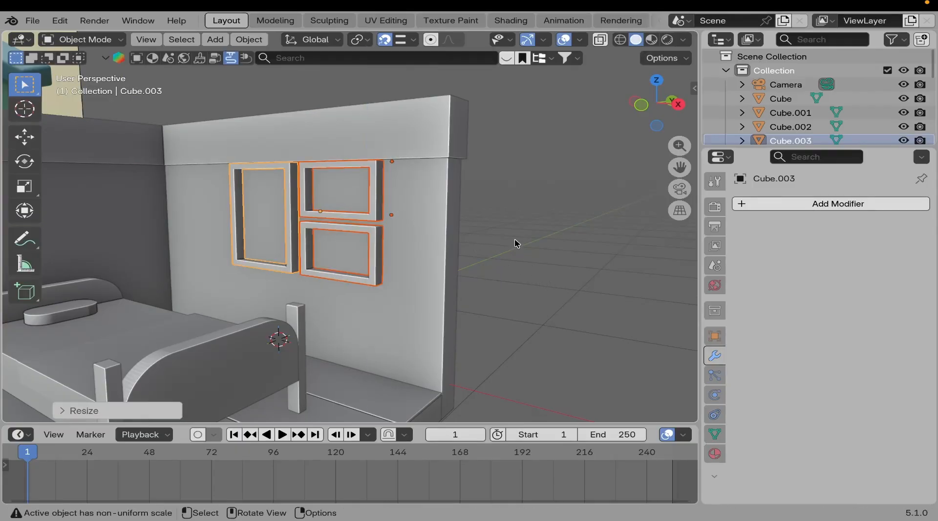
key("g")
key("z")
left_click(517, 250)
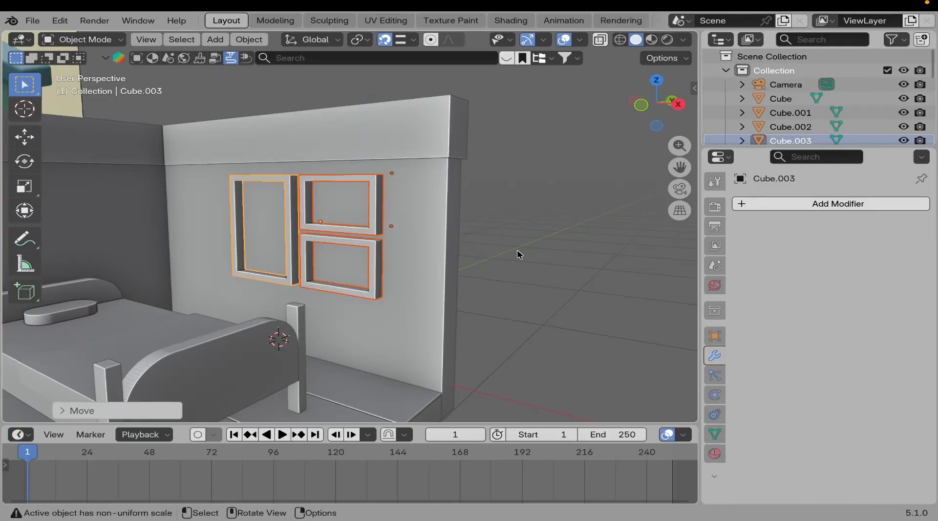
Duplicate the top trim band and lower the copy along Z to the base of the walls as a baseboard.
scroll(518, 253, "down", 6)
middle_click_drag(395, 251, 362, 191, "shift")
left_click(327, 196)
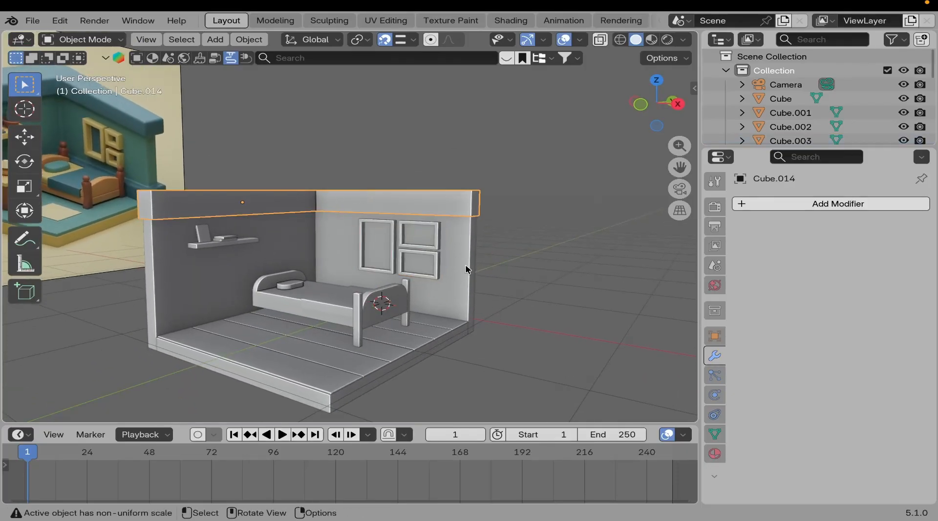
key("shift+d")
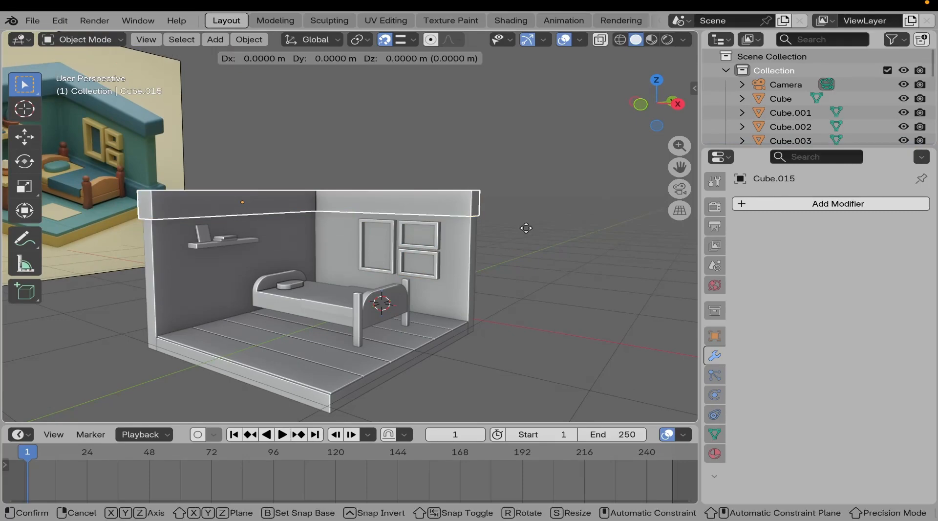
key("z")
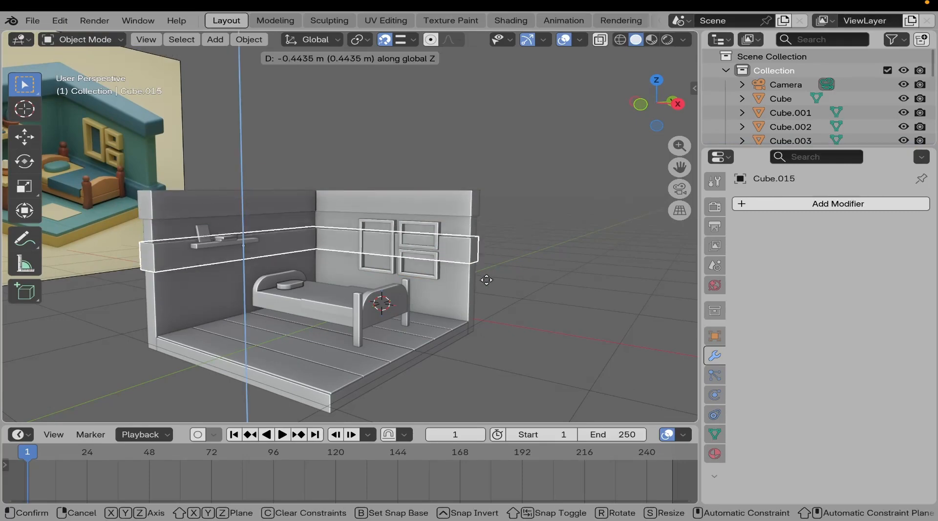
left_click(450, 345)
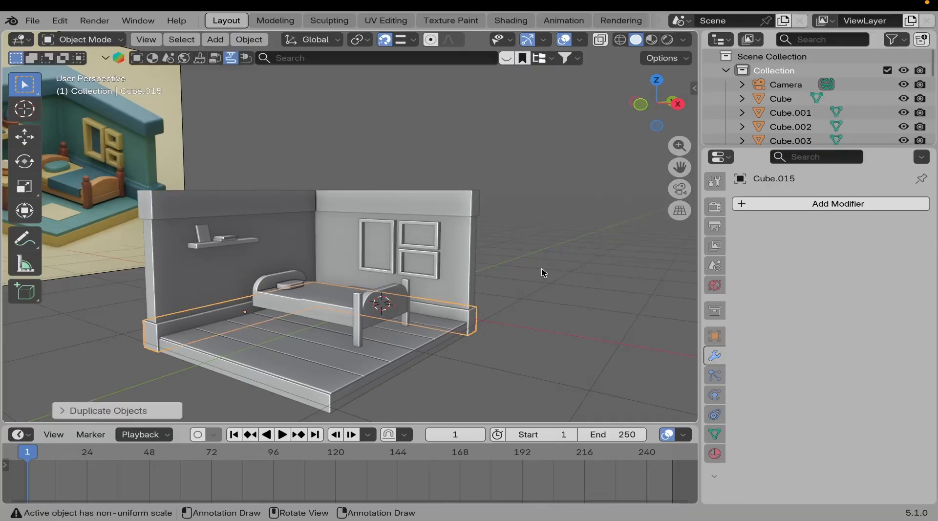
Examine the reference image's lower trim, bedposts, shelf and bedside table up close.
middle_click_drag(542, 272, 227, 145)
scroll(440, 309, "down", 3)
scroll(457, 253, "up", 4)
scroll(427, 259, "down", 5)
scroll(227, 145, "up", 6)
scroll(324, 247, "down", 4)
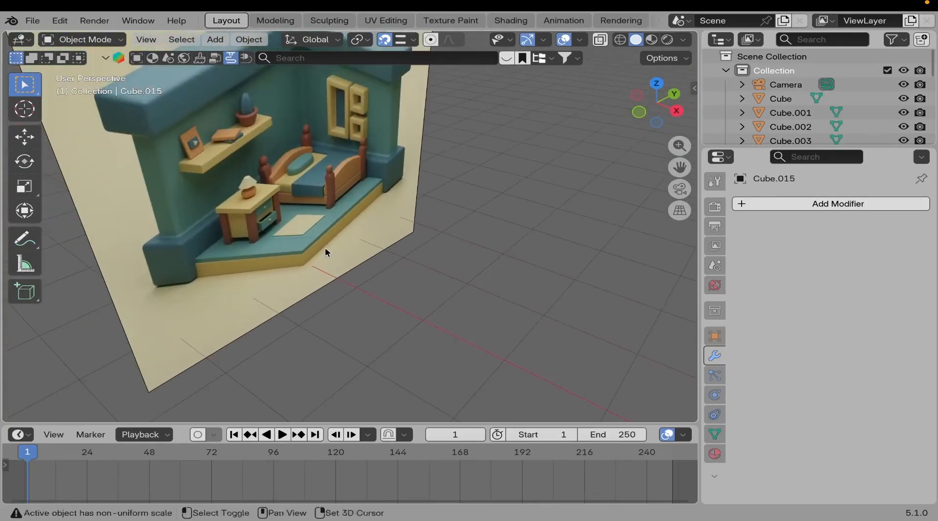
scroll(235, 204, "up", 4)
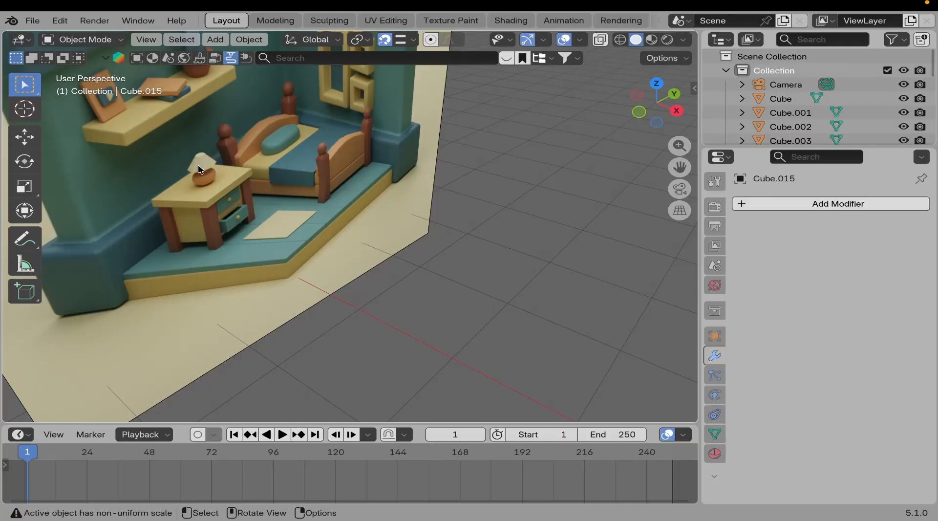
scroll(203, 211, "down", 3)
middle_click_drag(207, 222, 198, 216)
middle_click_drag(302, 247, 324, 239, "shift")
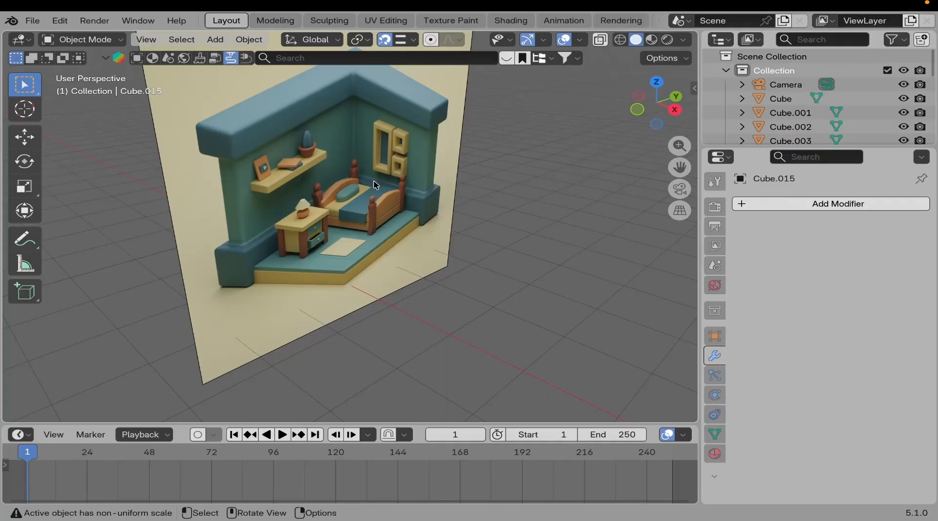
scroll(315, 271, "up", 4)
Duplicate the wall shelf and lower the copy along Z to near the floor beside the bed's headboard.
scroll(308, 255, "down", 10)
middle_click_drag(614, 378, 374, 267, "shift")
scroll(403, 303, "up", 3)
scroll(347, 223, "up", 3)
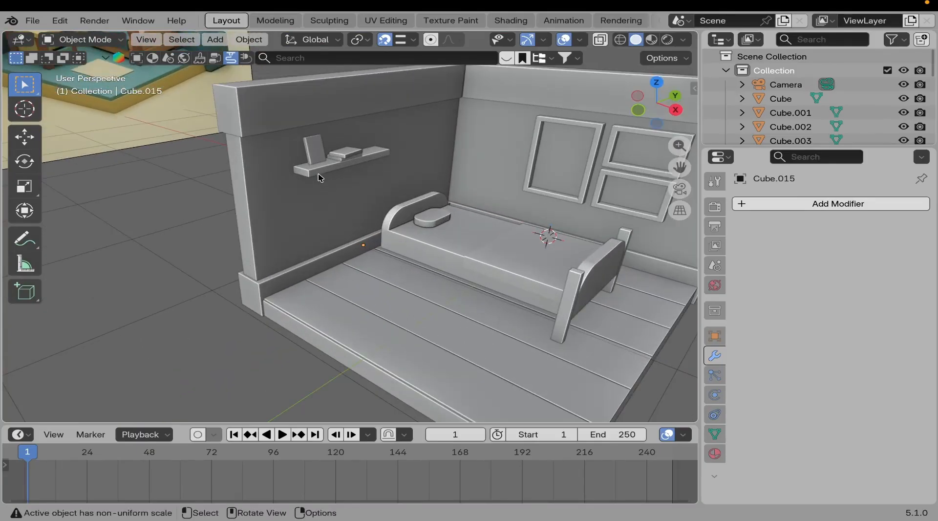
key("shift+d")
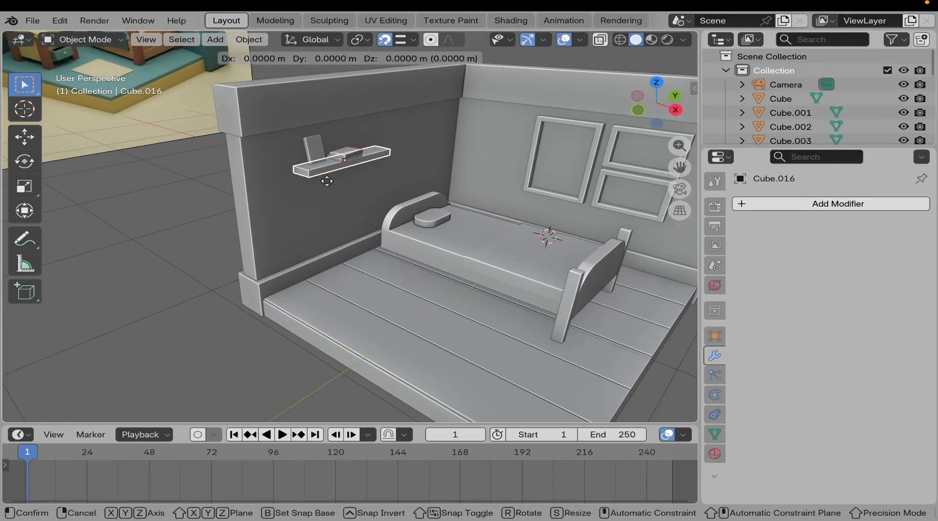
right_click(328, 184)
key("g")
key("z")
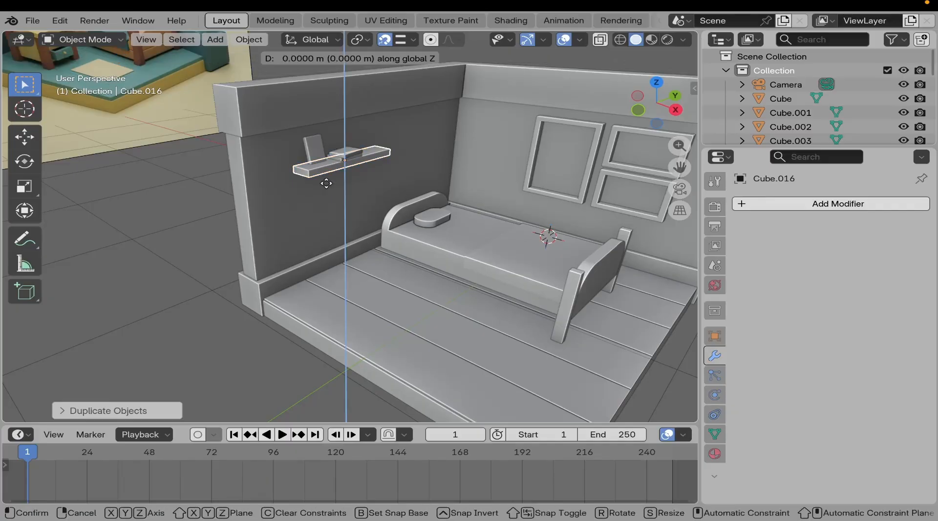
left_click(347, 245)
Scale the lowered shelf copy along Z to about four times its height to start a bedside table block.
middle_click_drag(400, 273, 441, 291)
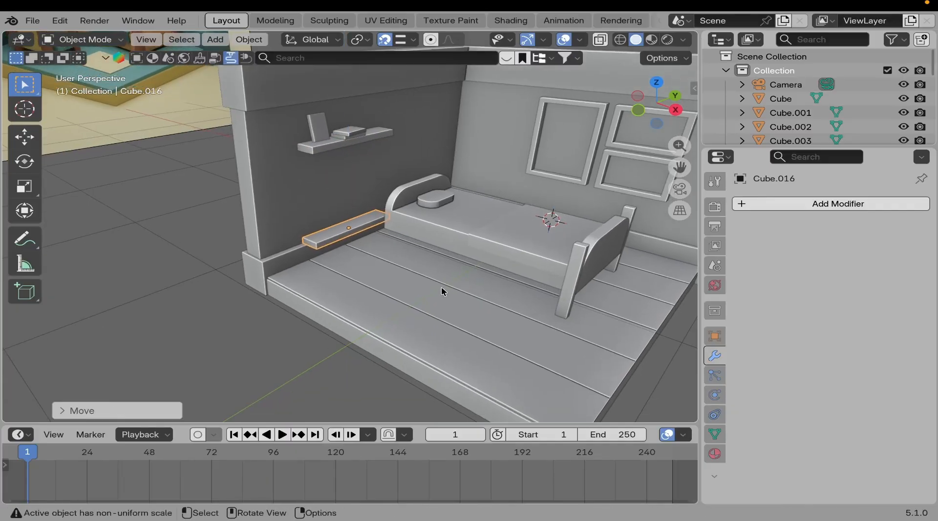
key("s")
key("z")
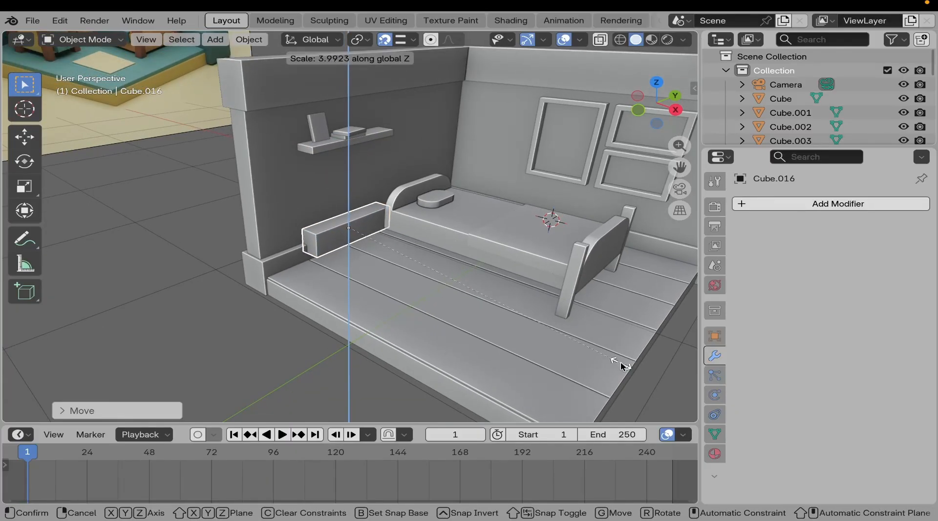
left_click(411, 282)
key("s")
key("z")
left_click(414, 281)
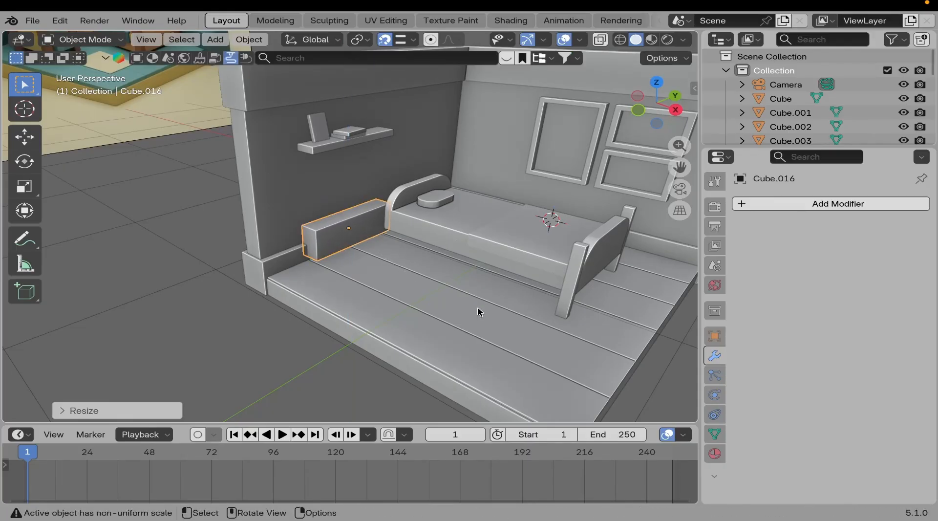
Scale the bedside block to about half its length along Y and make it deeper along X.
key("s")
key("y")
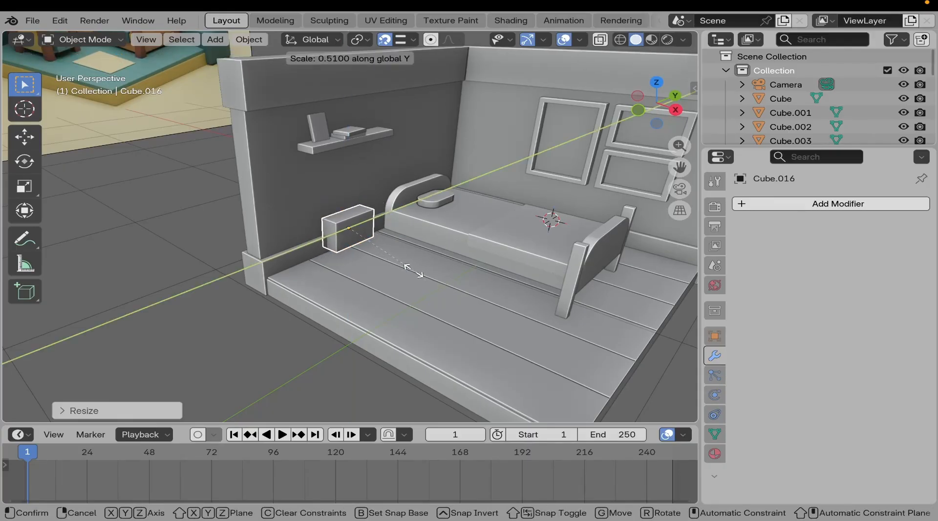
left_click(413, 271)
middle_click_drag(376, 253, 395, 279)
key("s")
key("x")
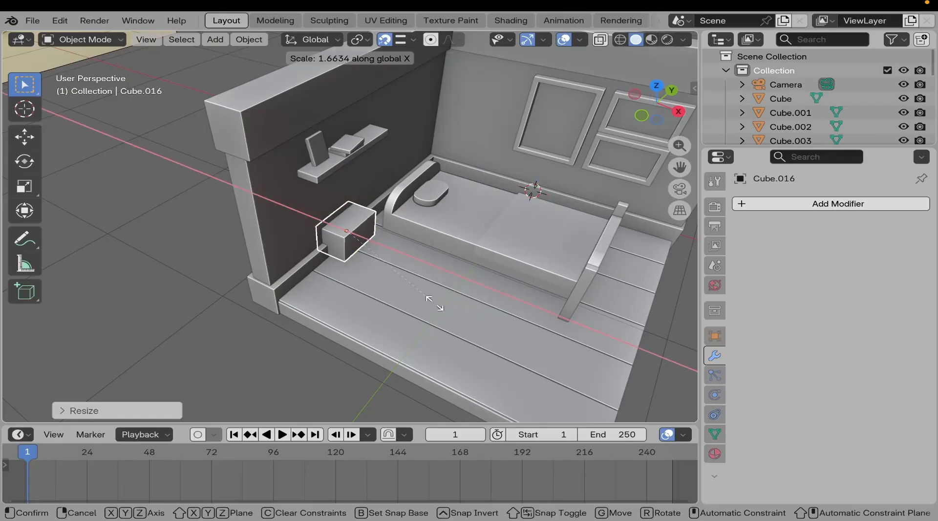
left_click(452, 302)
Move the bedside block along X so it sits against the shelf wall beside the headboard.
scroll(400, 280, "up", 2)
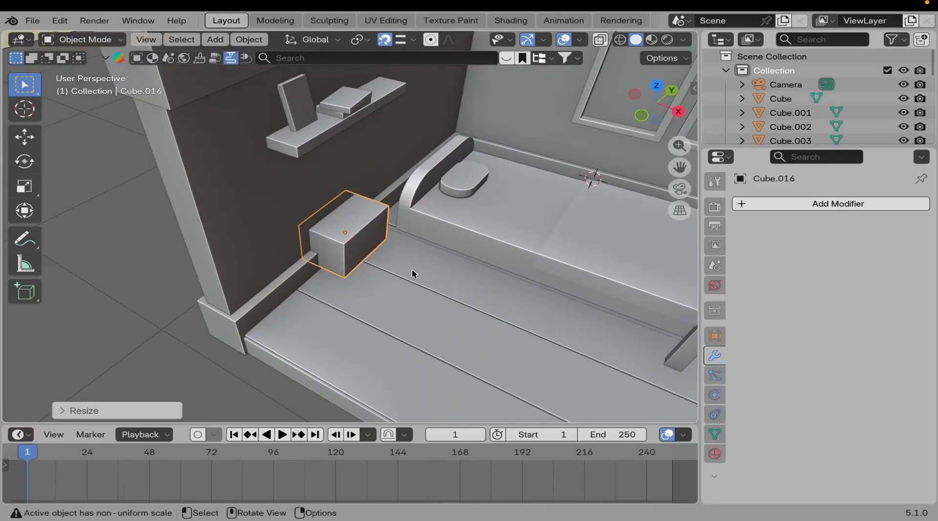
key("g")
key("x")
left_click(408, 284)
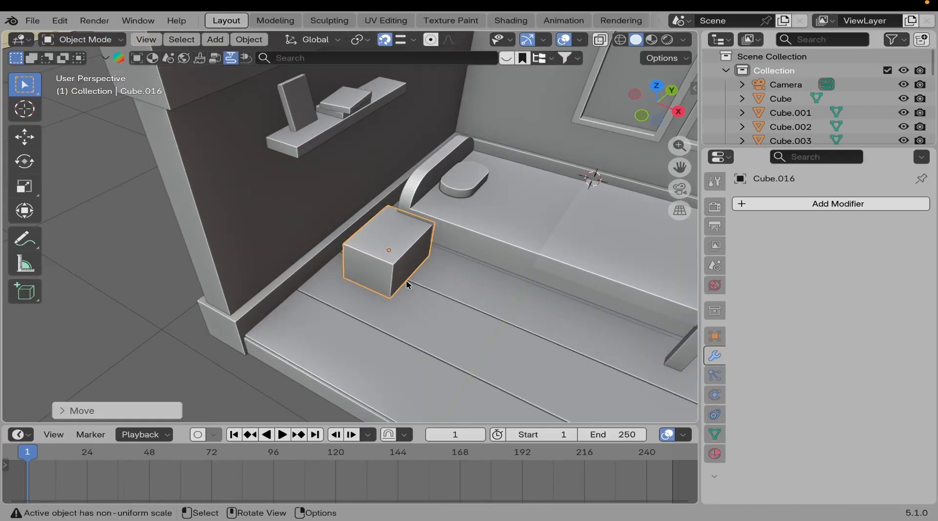
key("g")
key("x")
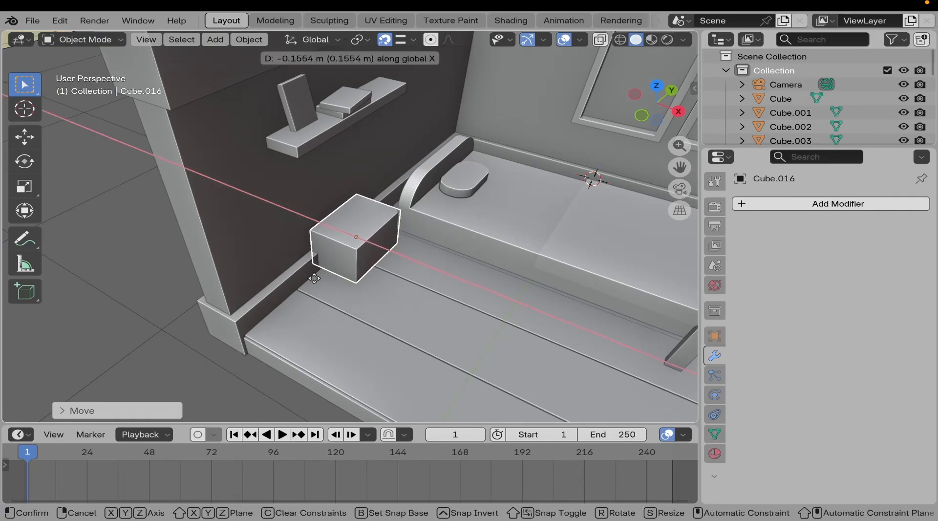
left_click(327, 280)
middle_click_drag(327, 280, 417, 238)
scroll(416, 283, "down", 3)
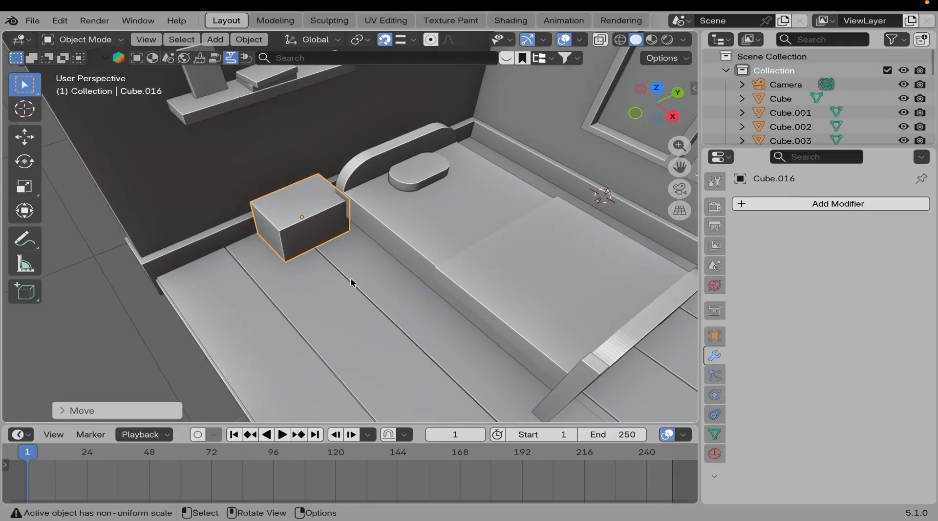
Duplicate the two footboard bedposts and move the copies along X to the headboard end of the bed.
middle_click_drag(352, 278, 390, 255)
left_click(390, 253)
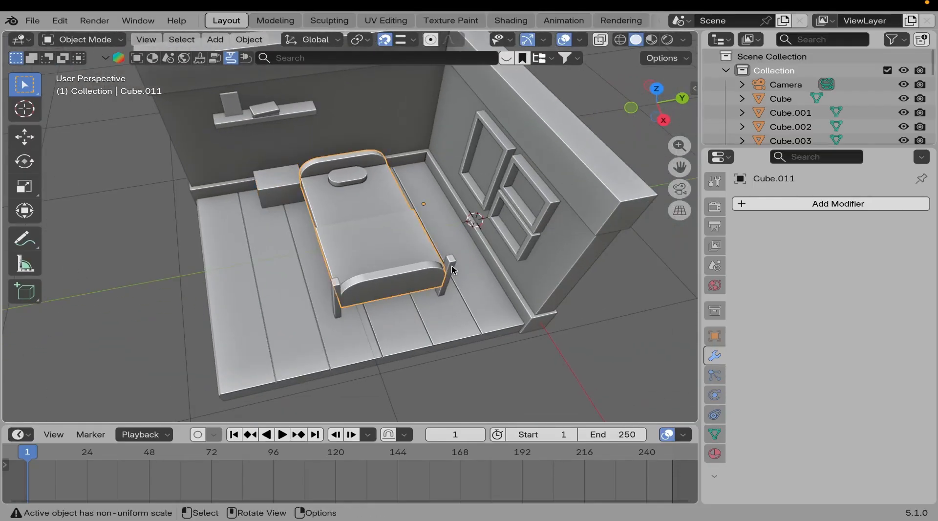
scroll(471, 270, "up", 3)
middle_click_drag(471, 270, 395, 293)
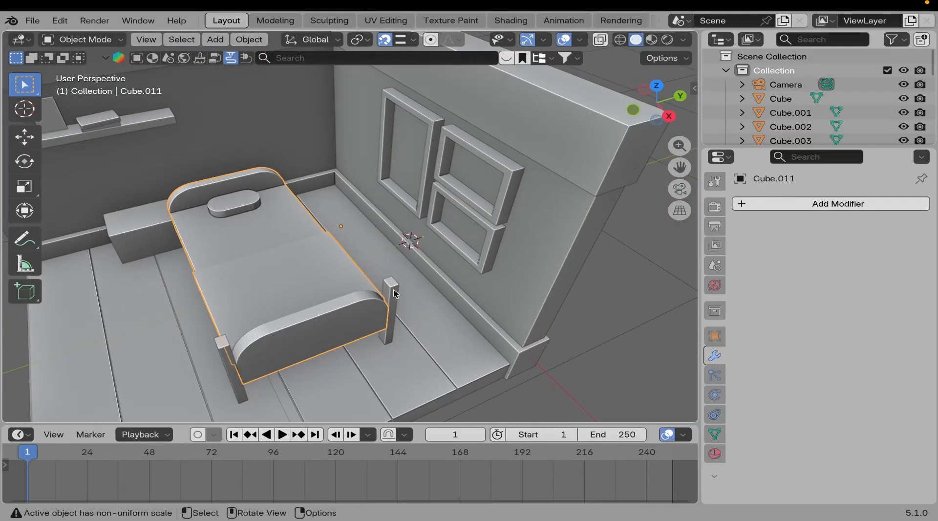
left_click(395, 293)
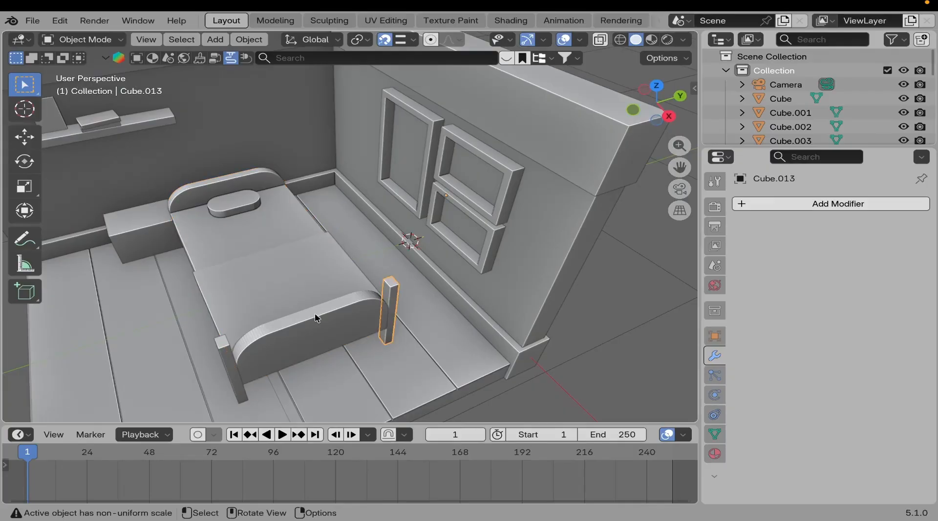
left_click(233, 355, "shift")
middle_click_drag(233, 355, 385, 319)
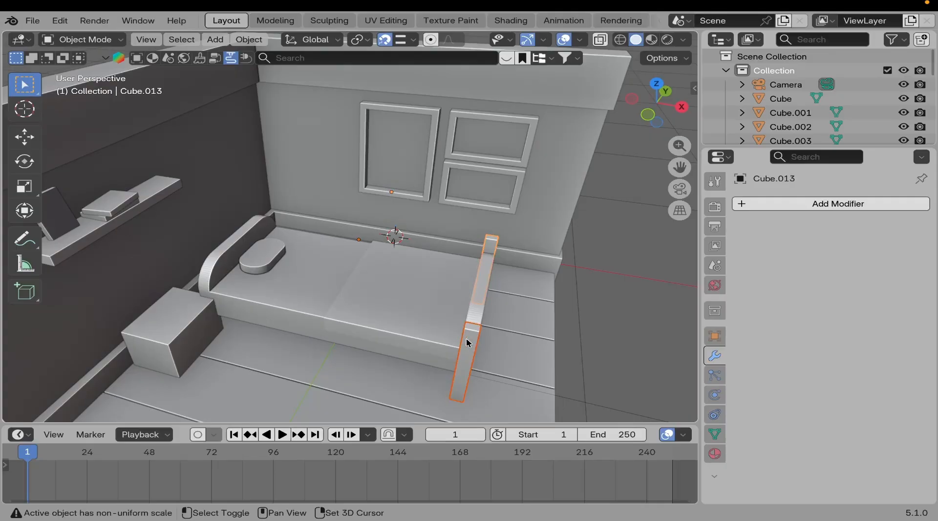
middle_click_drag(466, 338, 417, 310)
key("shift+d")
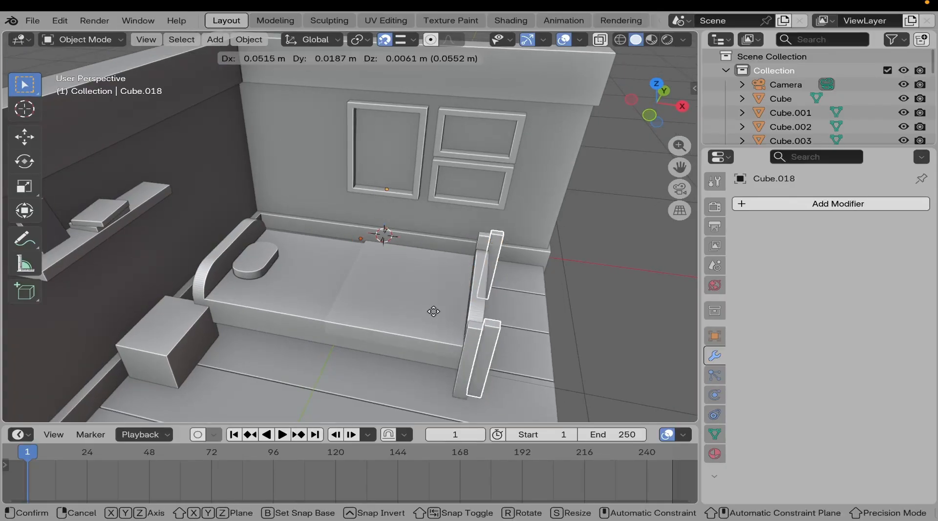
key("x")
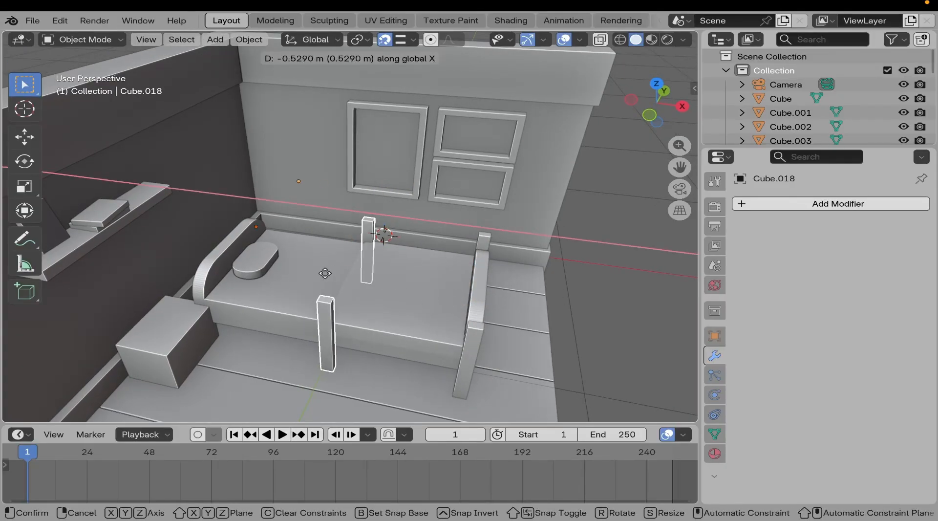
left_click(221, 241)
Select the bed with all four bedposts and move them along Y toward the window wall, away from the bedside block.
middle_click_drag(277, 286, 274, 270)
left_click(359, 324)
scroll(361, 278, "up", 1)
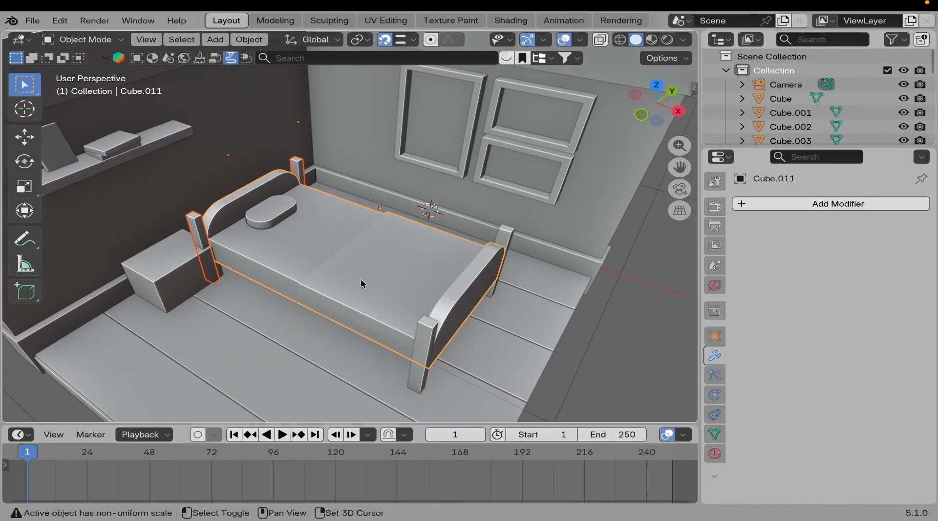
middle_click_drag(420, 320, 342, 306, "shift")
left_click(347, 317)
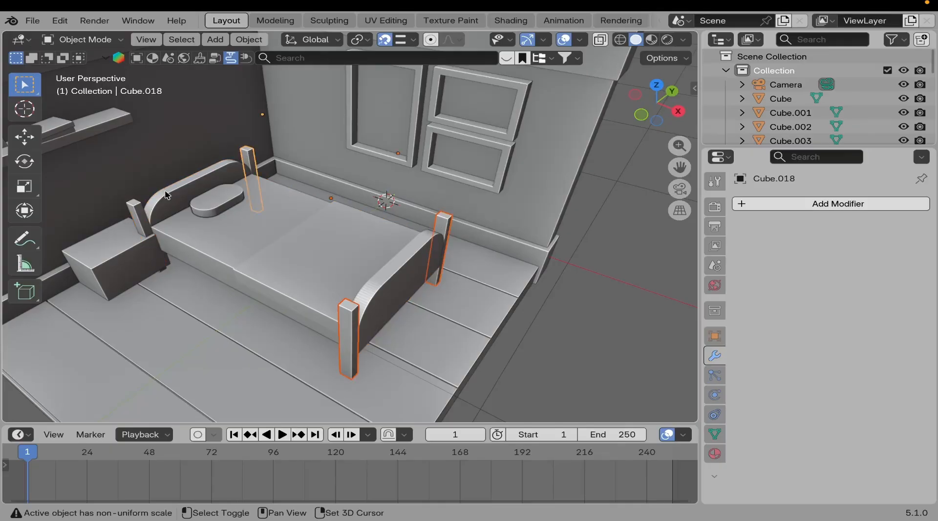
left_click(281, 232, "shift")
middle_click_drag(309, 249, 358, 246)
key("g")
key("y")
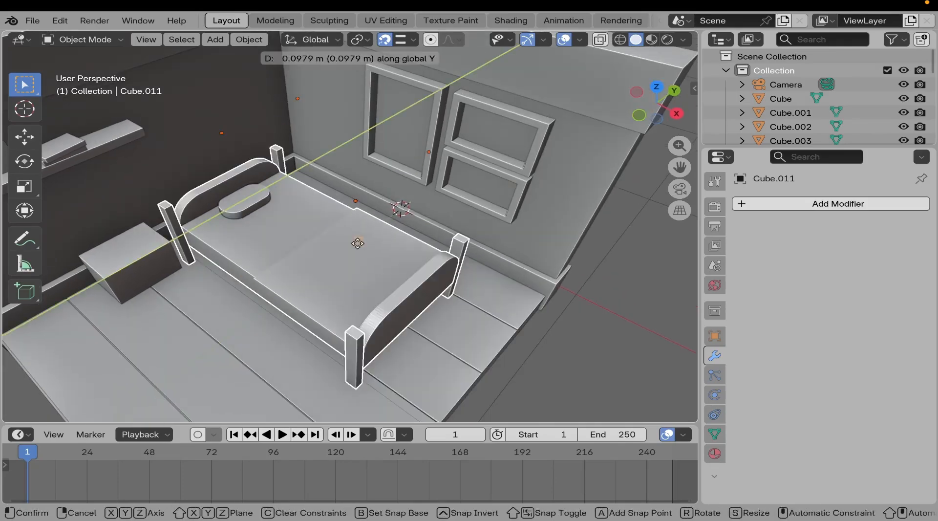
left_click(503, 254)
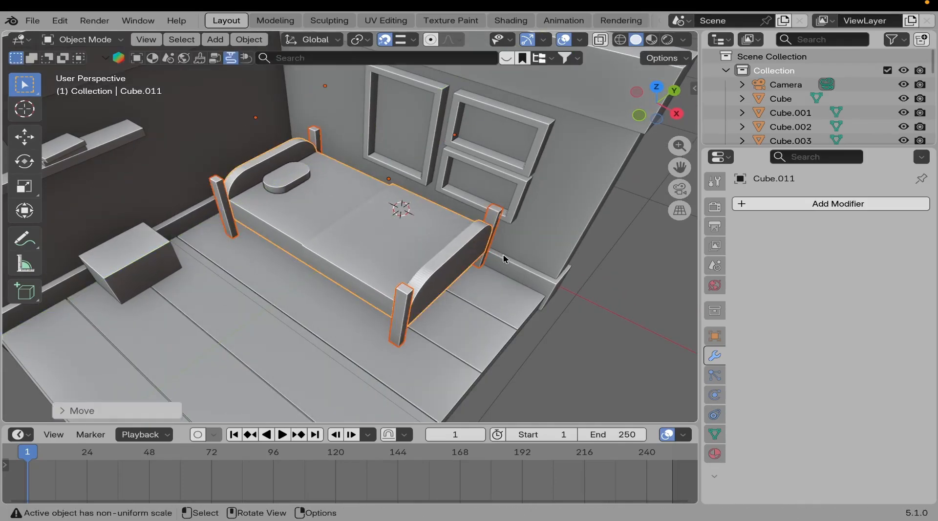
Scale the three window frames down slightly along Z and raise them about 0.07 m.
middle_click_drag(498, 259, 505, 302)
left_click(312, 150)
left_click(314, 173, "shift")
left_click(329, 152, "shift")
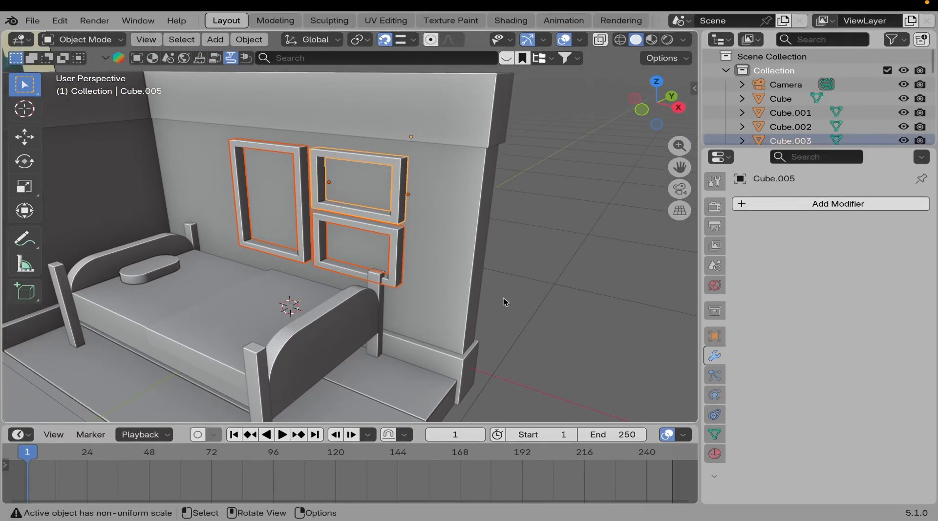
key("s")
key("z")
left_click(521, 302)
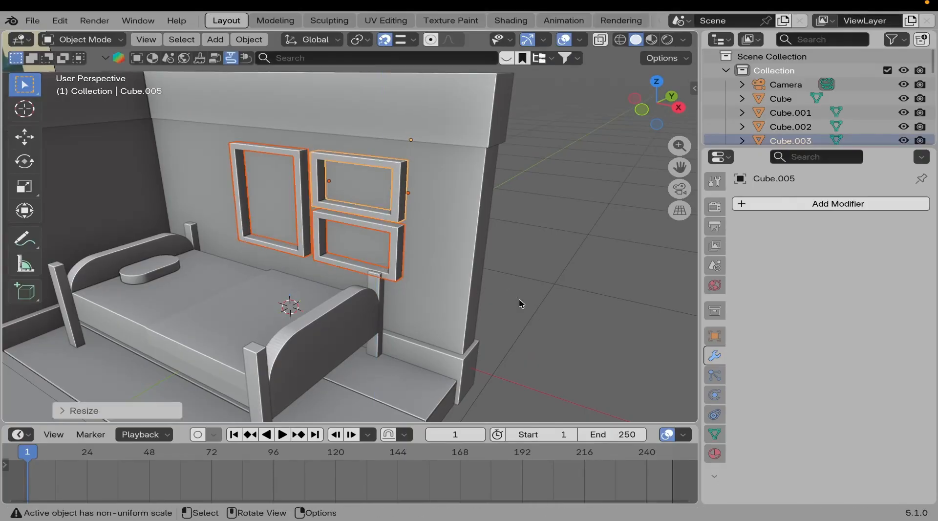
key("g")
key("z")
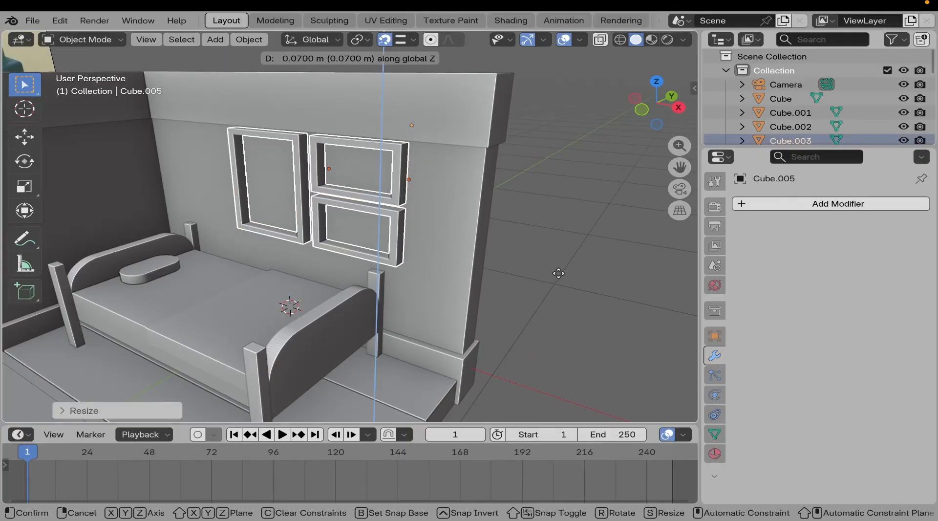
left_click(559, 276)
middle_click_drag(302, 264, 419, 236)
scroll(418, 236, "down", 5)
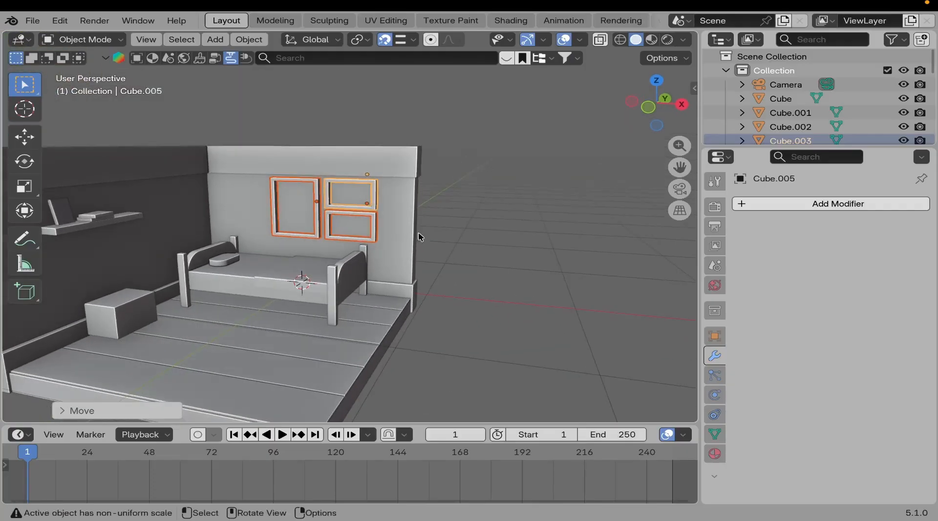
left_click(481, 235)
Scale the three window frames to about 0.88 along X and shift them about 0.14 m along X toward the shelf wall.
scroll(364, 217, "up", 5)
left_click(383, 205)
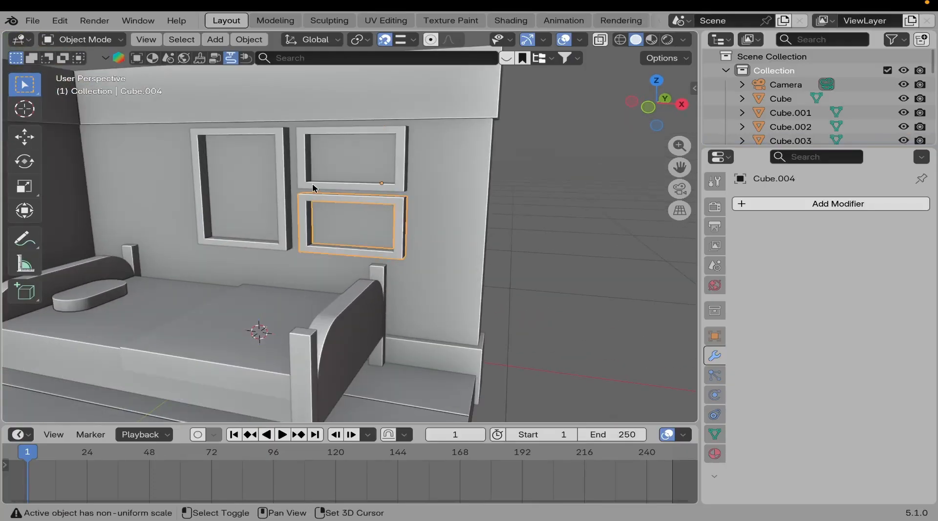
left_click(299, 185, "shift")
left_click(290, 190, "shift")
middle_click_drag(291, 244, 313, 249)
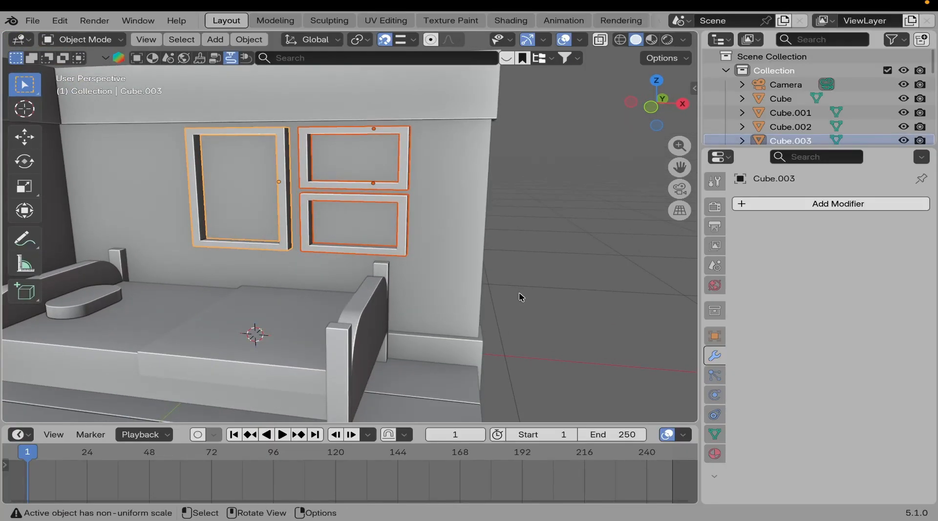
key("s")
key("x")
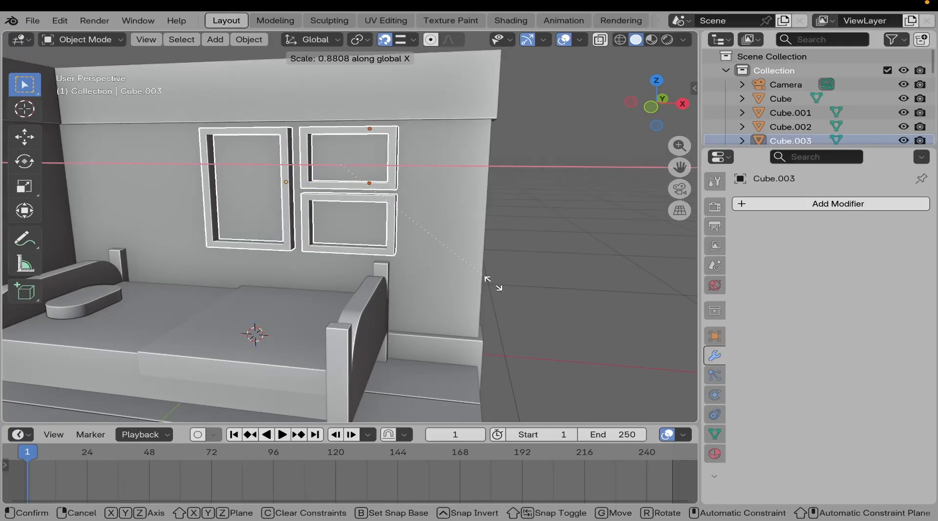
left_click(488, 283)
key("g")
key("x")
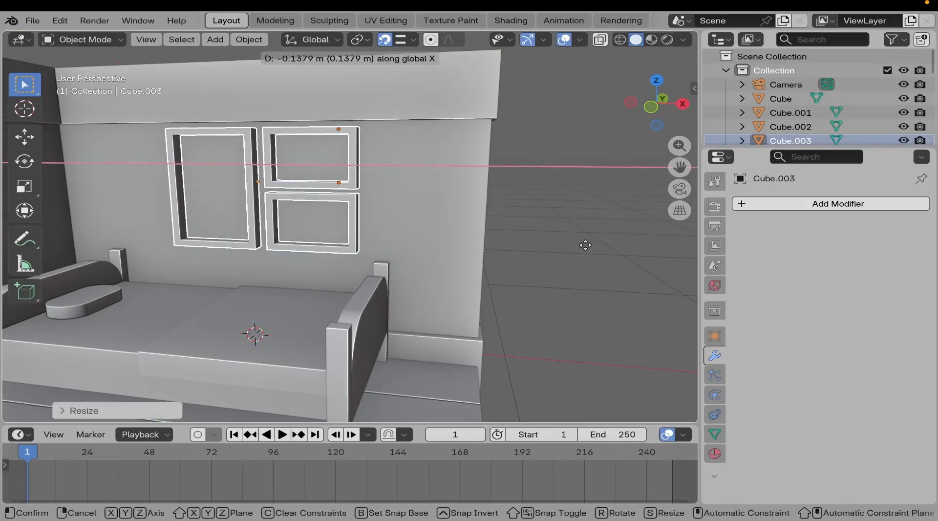
left_click(584, 249)
left_click(576, 256)
Move the bedside block along Y, slightly closer to the bed.
middle_click_drag(576, 257, 362, 306)
scroll(385, 283, "down", 3)
scroll(324, 308, "up", 3)
scroll(362, 305, "down", 2)
scroll(360, 306, "down", 2)
scroll(347, 307, "up", 3)
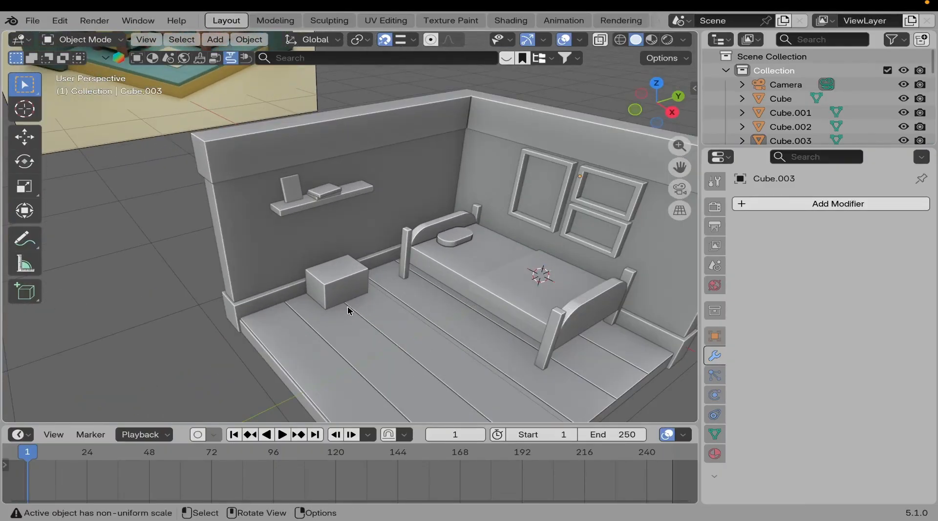
left_click(344, 305)
scroll(327, 252, "up", 2)
middle_click_drag(326, 252, 373, 333)
key("g")
key("y")
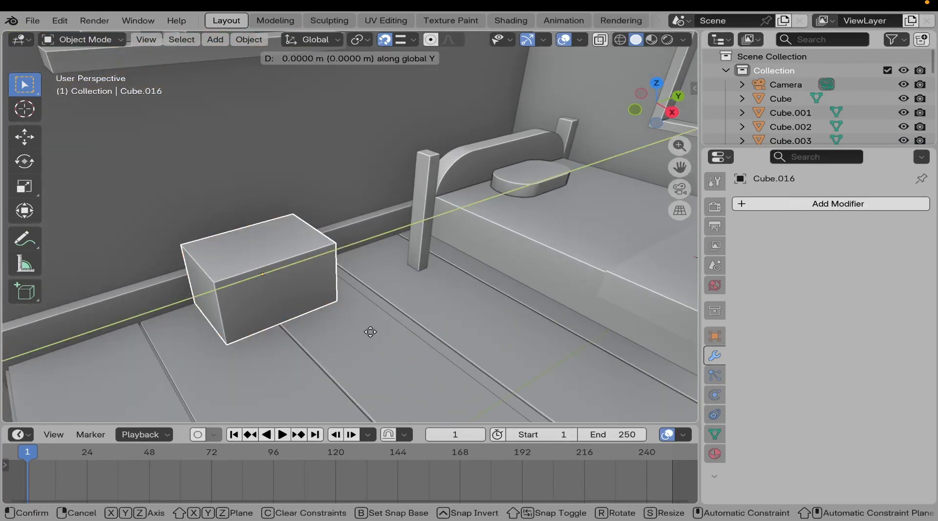
left_click(397, 339)
Scale the bedside block up to about 1.12 along X and nudge it along X toward the shelf wall.
scroll(335, 303, "down", 3)
mouse_move(335, 303)
middle_mouse_down()
mouse_move(369, 299)
mouse_move(345, 295)
middle_mouse_up()
scroll(345, 295, "up", 2)
key("s")
key("x")
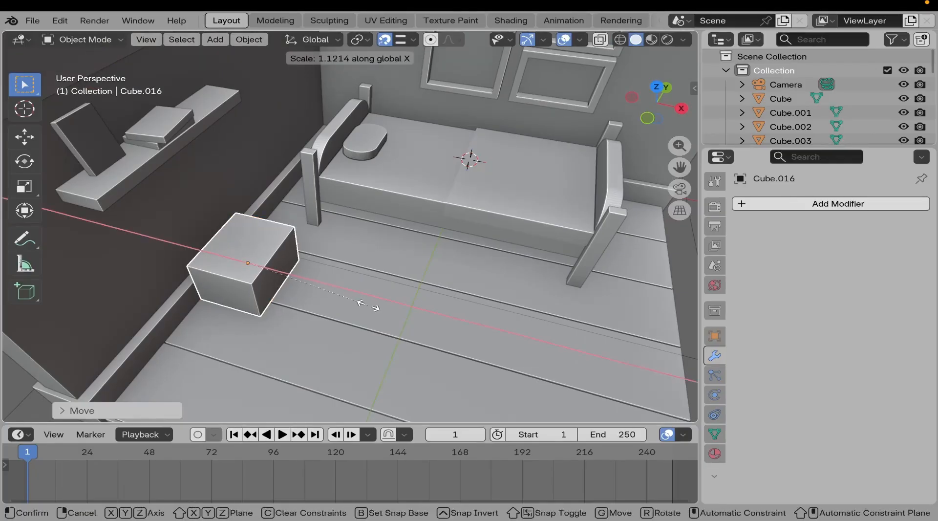
left_click(378, 309)
middle_click_drag(248, 306, 205, 240)
key("g")
key("x")
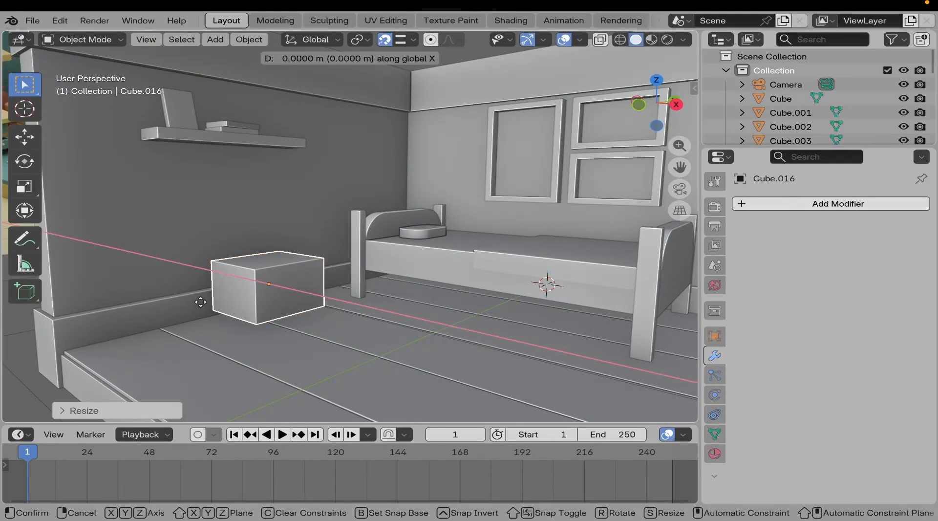
left_click(204, 300)
Make the bedside block taller along Z and adjust its height along Z so it sits on the floor.
key("g")
key("z")
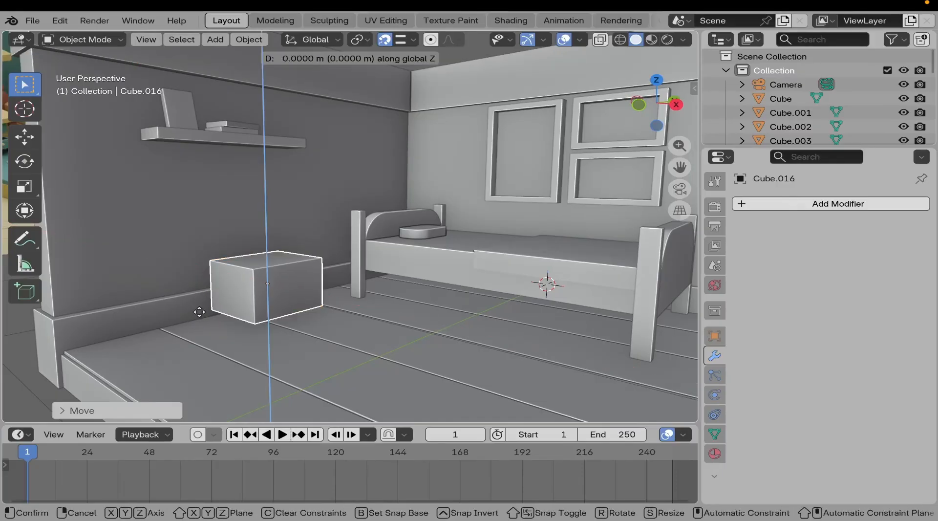
left_click(202, 322)
middle_click_drag(202, 323, 294, 344)
scroll(274, 313, "down", 4)
mouse_move(276, 311)
middle_mouse_down()
mouse_move(250, 278)
mouse_move(273, 326)
middle_mouse_up()
scroll(272, 326, "up", 3)
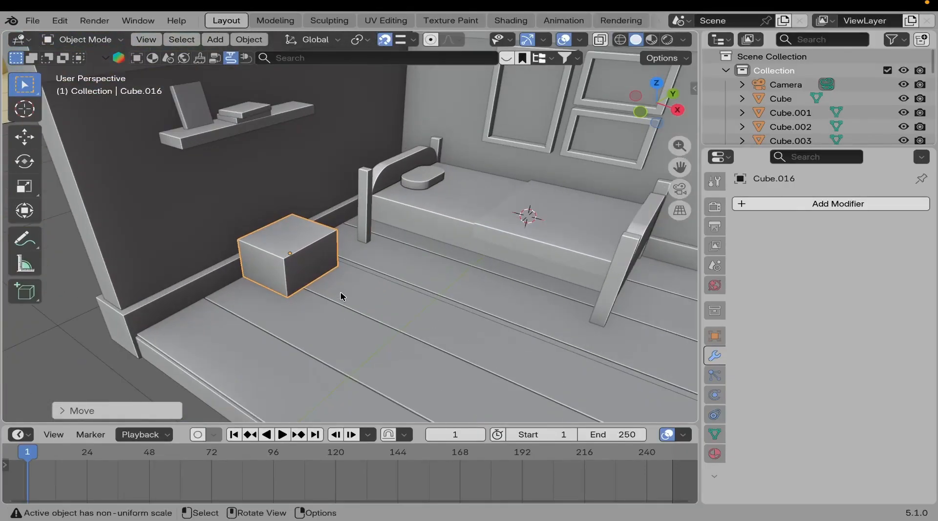
key("s")
key("z")
left_click(345, 303)
middle_click_drag(346, 309, 321, 297)
key("g")
key("z")
left_click(242, 363)
Duplicate the bedside block straight up along Z and flatten the copy to about 0.17 along Z as a tabletop.
key("shift+d")
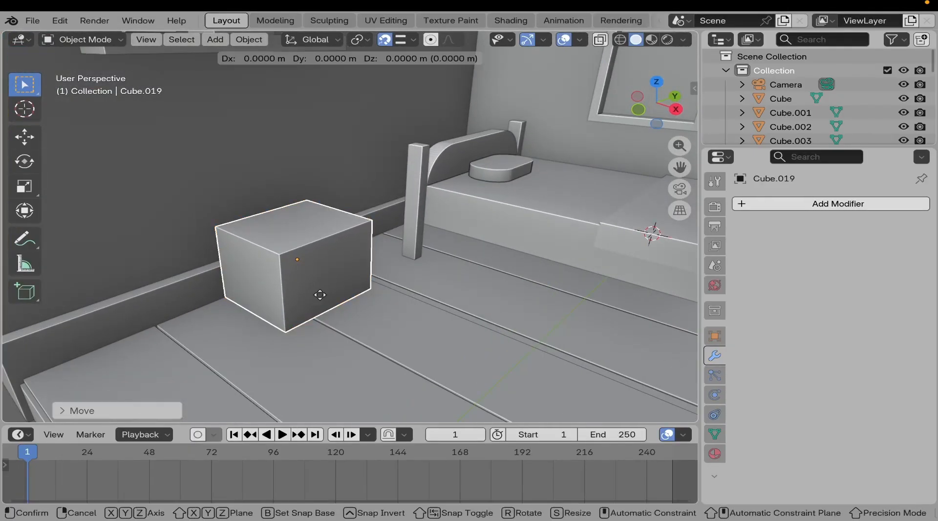
key("z")
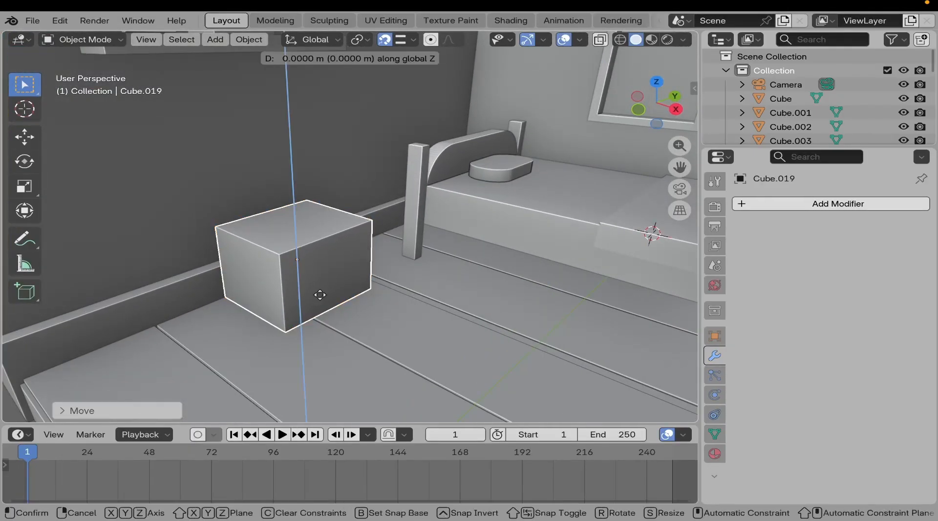
left_click(334, 194)
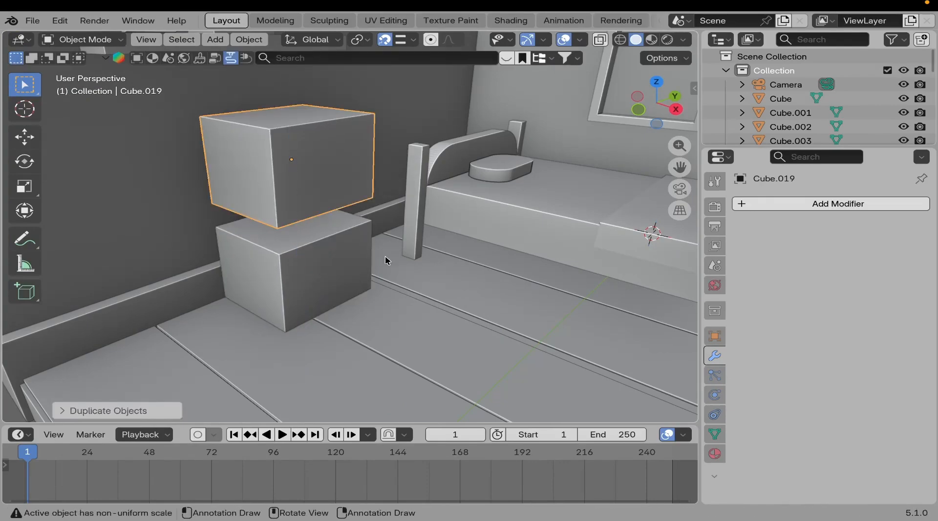
key("s")
key("z")
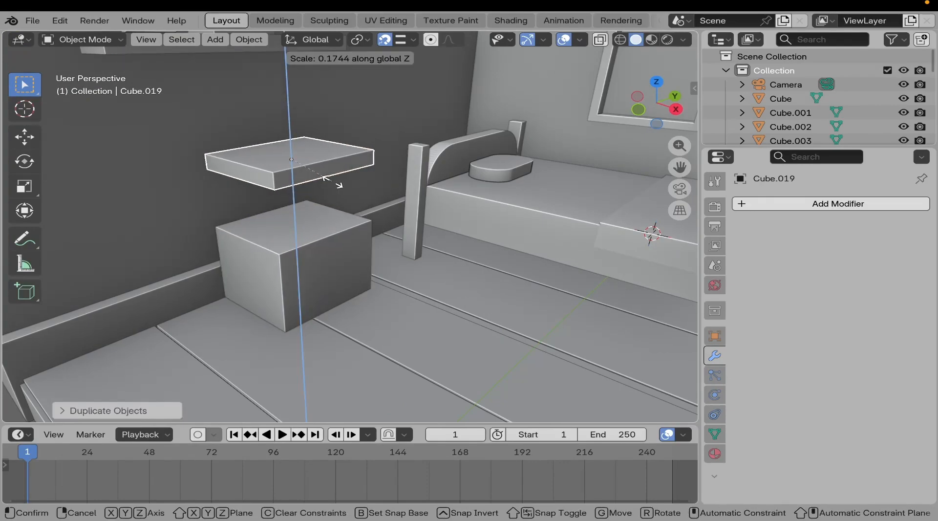
left_click(335, 180)
Lower the tabletop along Z onto the bedside block and scale it up so it overhangs the block's sides.
key("g")
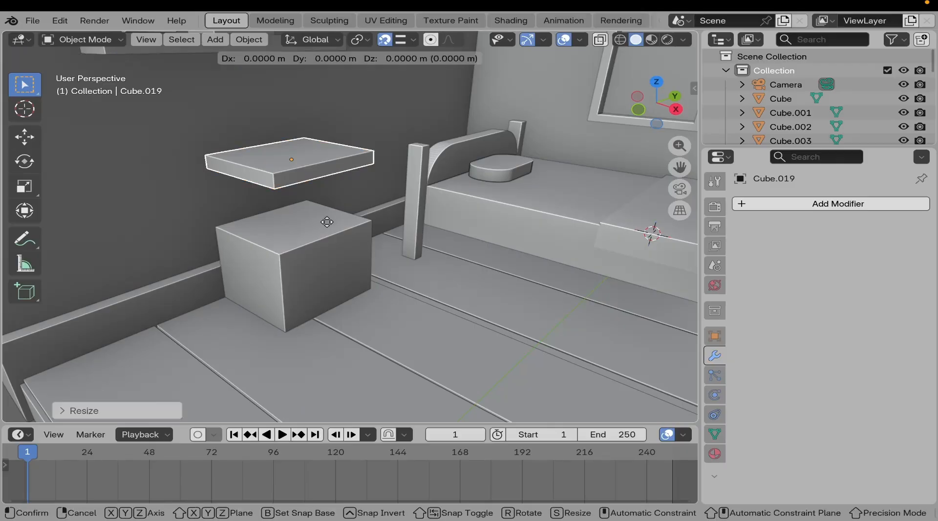
key("z")
left_click(328, 235)
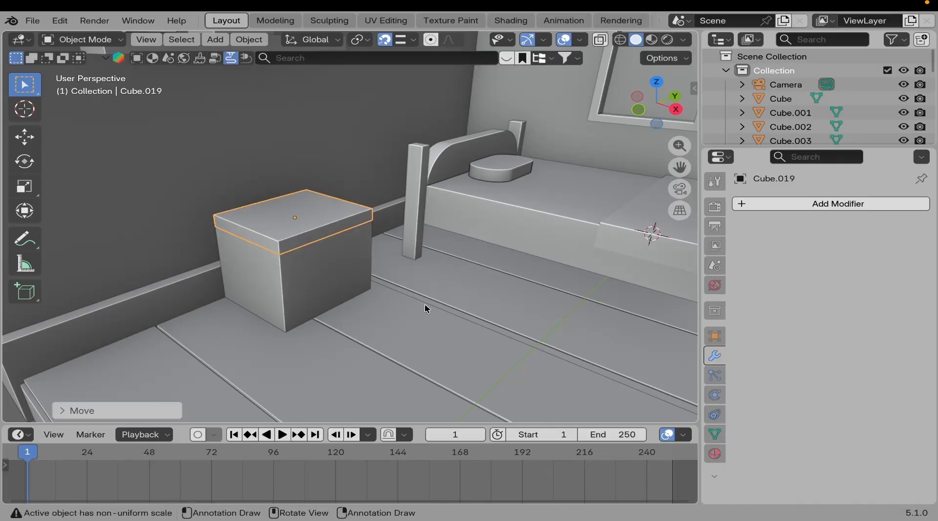
key("s")
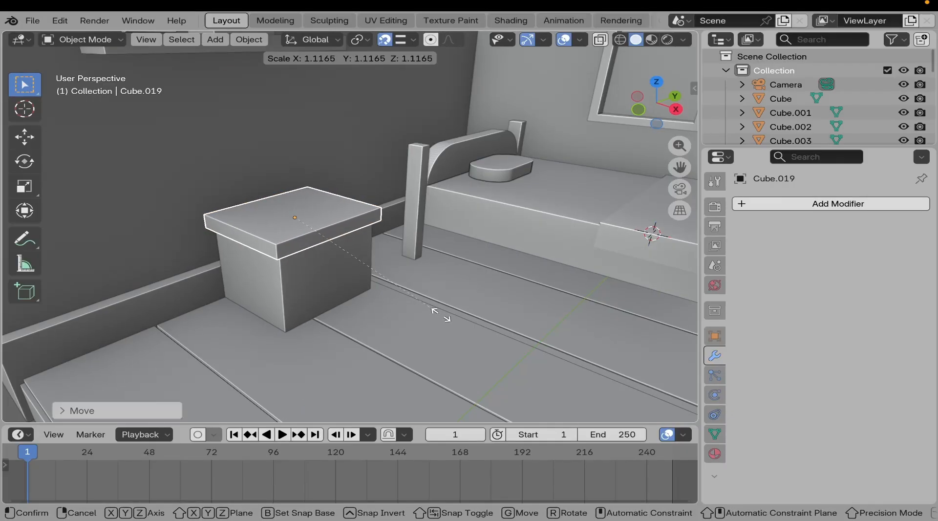
left_click(442, 315)
middle_click_drag(442, 315, 335, 244)
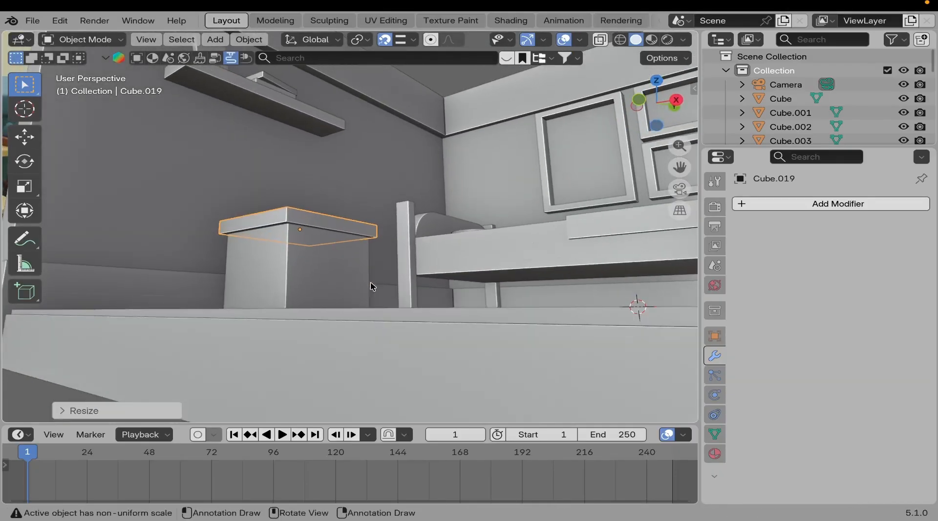
key("s")
left_click(389, 294)
Thin the tabletop slightly along Z and raise it a little along Z on the bedside block.
key("s")
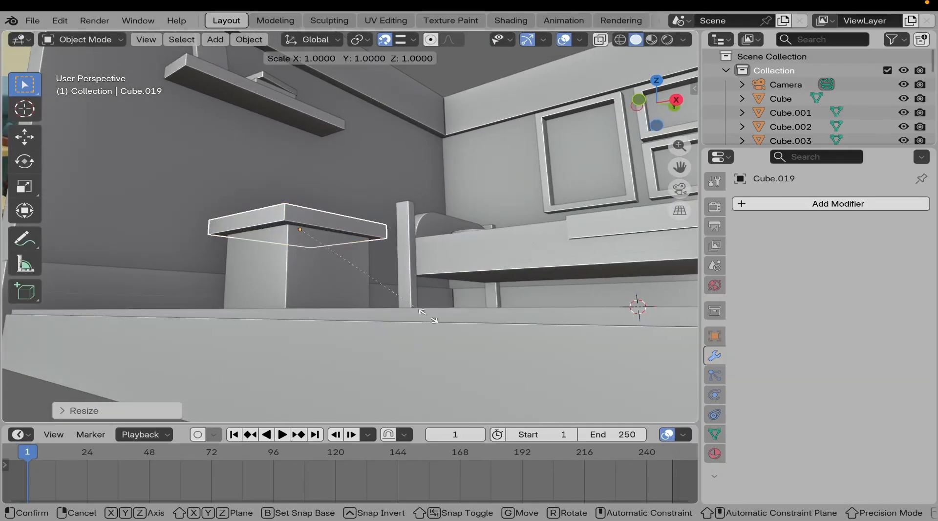
key("z")
left_click(400, 292)
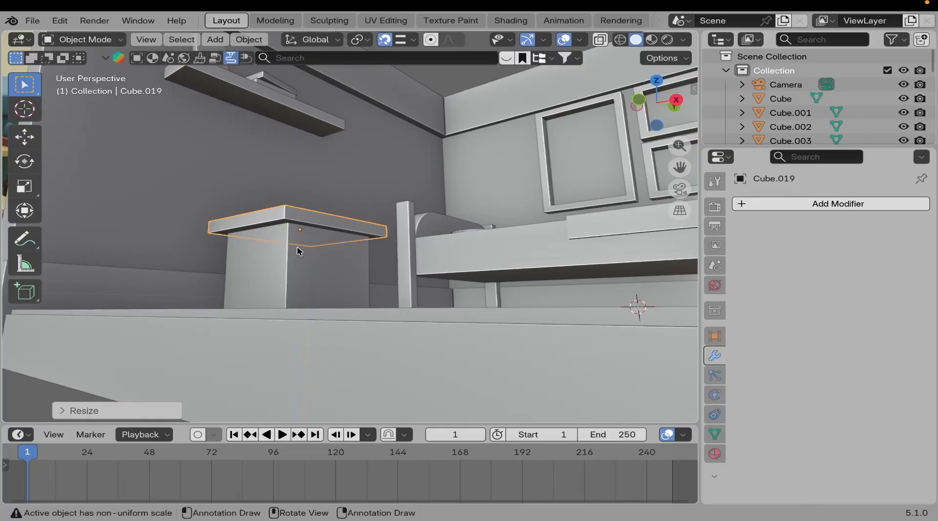
mouse_move(296, 247)
middle_mouse_down()
mouse_move(308, 218)
mouse_move(285, 250)
middle_mouse_up()
key("g")
key("z")
left_click(303, 218)
Check the reference image's bedside table, then duplicate the base block and move the copy along Y away from the bed.
scroll(285, 250, "down", 3)
scroll(140, 215, "up", 10)
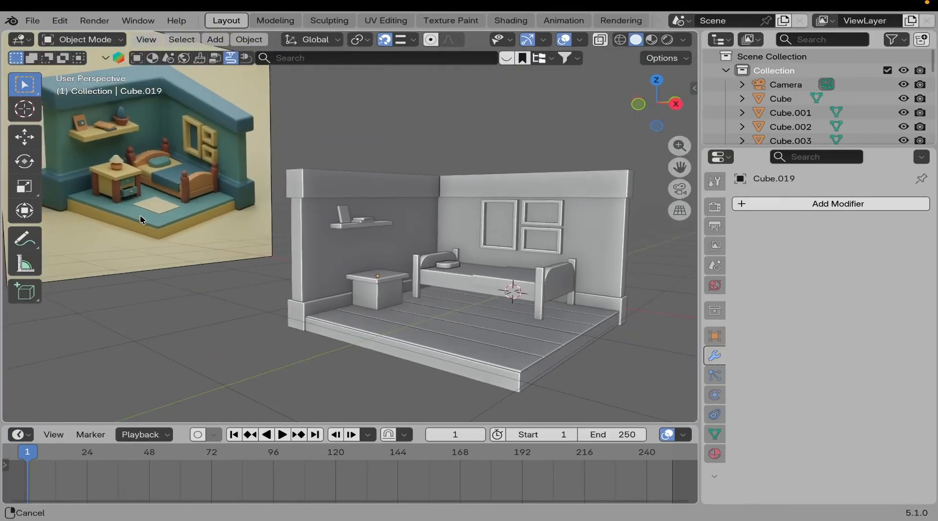
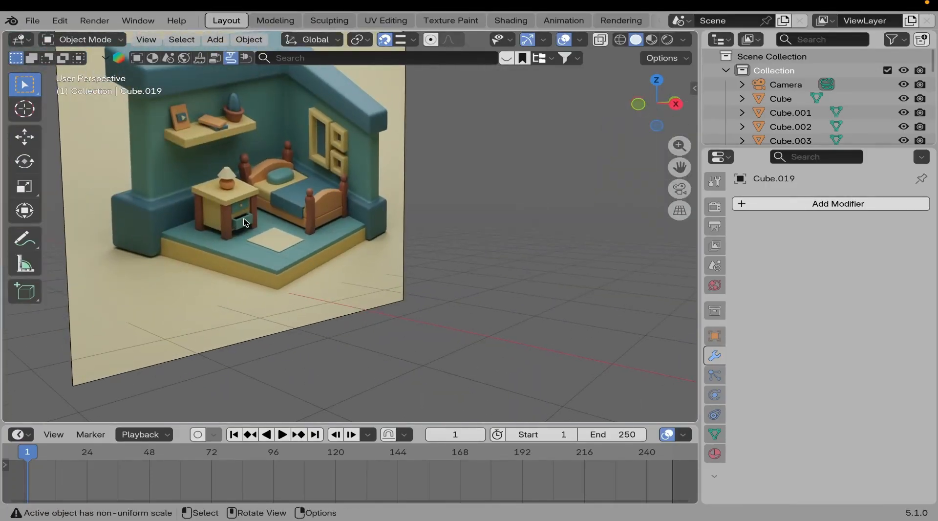
scroll(179, 251, "down", 4)
middle_click_drag(358, 298, 176, 249, "shift")
scroll(266, 257, "up", 6)
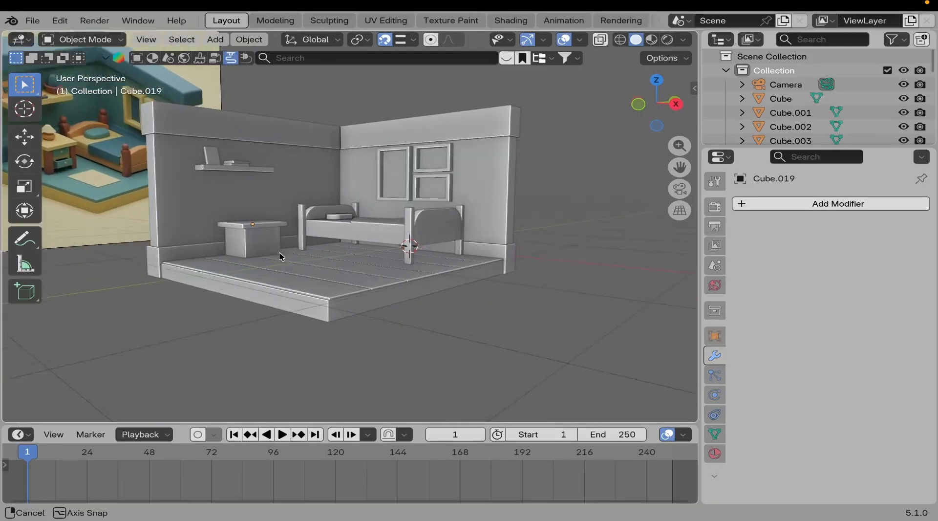
middle_click_drag(253, 266, 293, 266)
scroll(293, 266, "up", 2)
left_click(237, 276)
scroll(279, 250, "up", 2)
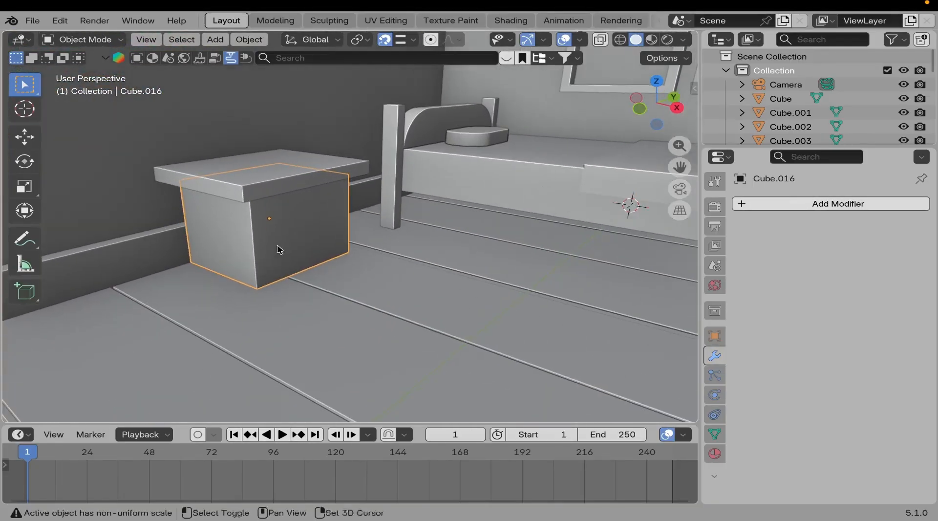
key("shift+d")
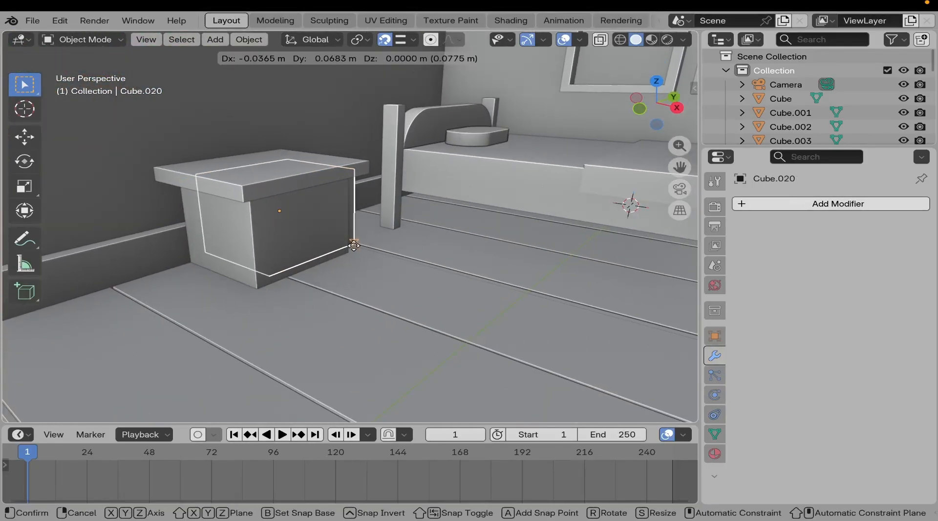
left_click(356, 247)
middle_click_drag(356, 247, 362, 296)
key("g")
key("y")
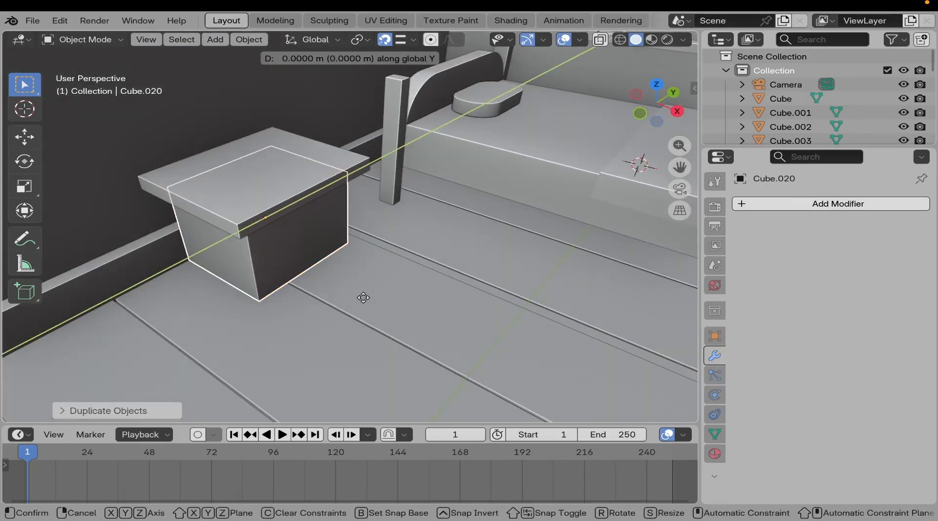
left_click(298, 350)
Scale the duplicated block down to a narrow table leg along Y and to about 0.2 along X.
key("s")
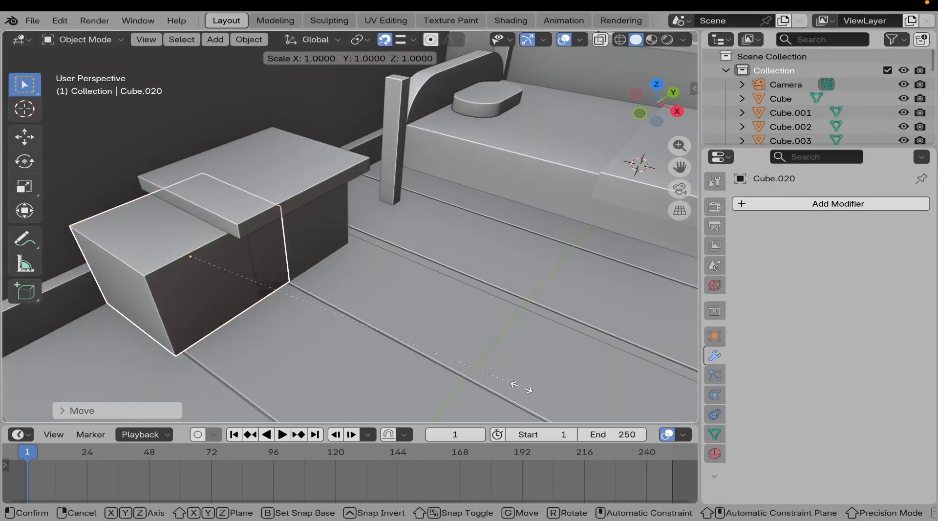
key("y")
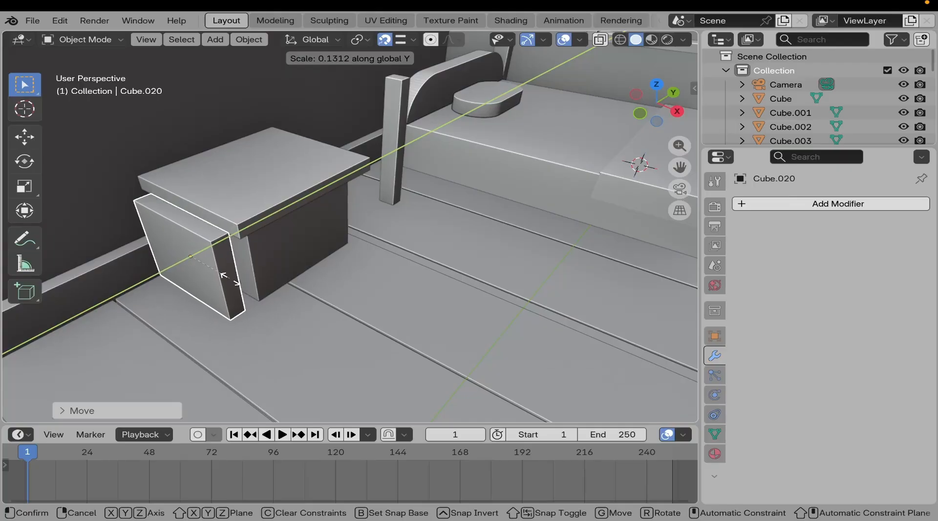
left_click(308, 318)
key("s")
key("y")
left_click(335, 333)
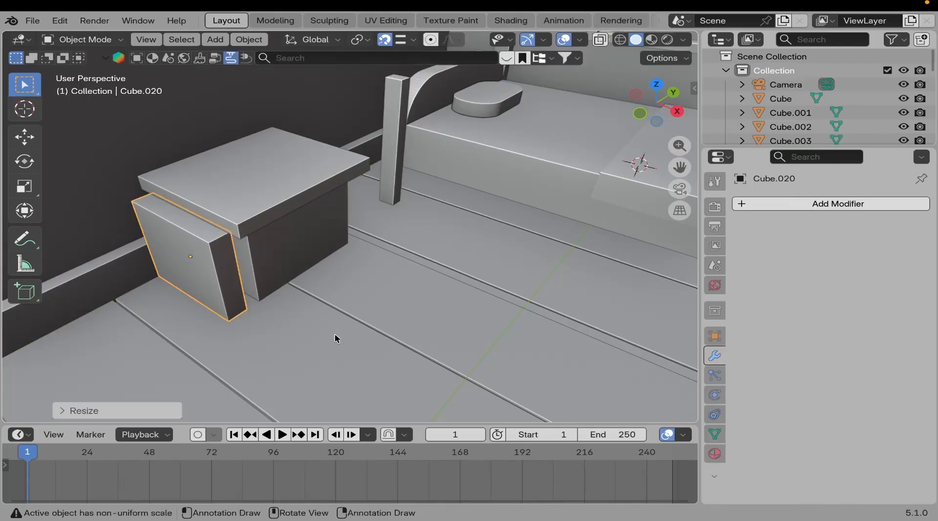
key("s")
key("x")
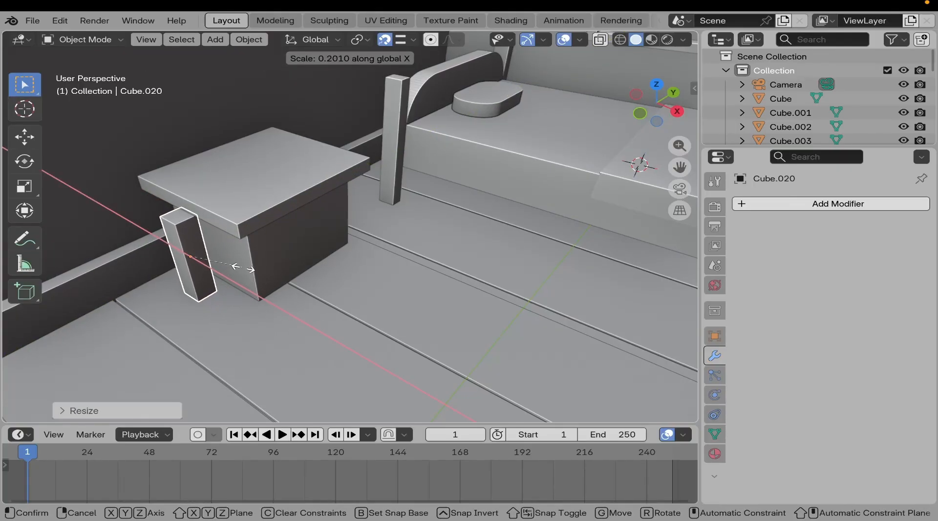
left_click(239, 270)
Move the leg along X and Y into the base block's front corner beneath the tabletop.
key("g")
key("x")
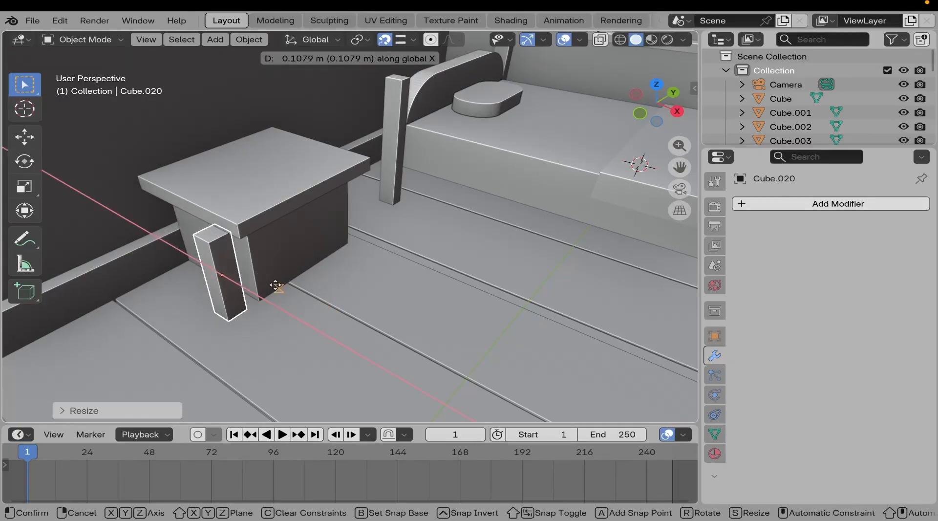
left_click(261, 276)
middle_click_drag(261, 276, 338, 309, "shift")
key("g")
key("x")
left_click(285, 259)
scroll(310, 299, "up", 3)
key("g")
key("x")
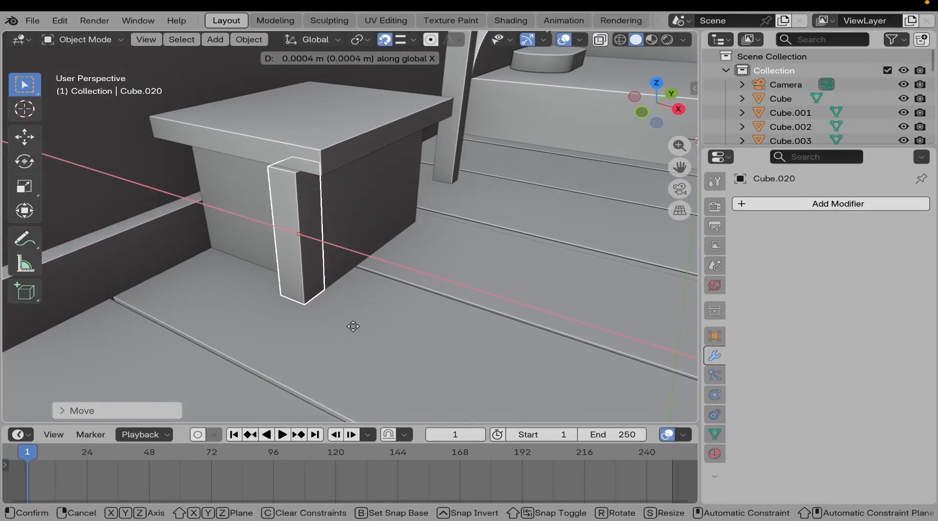
left_click(358, 332)
key("g")
key("y")
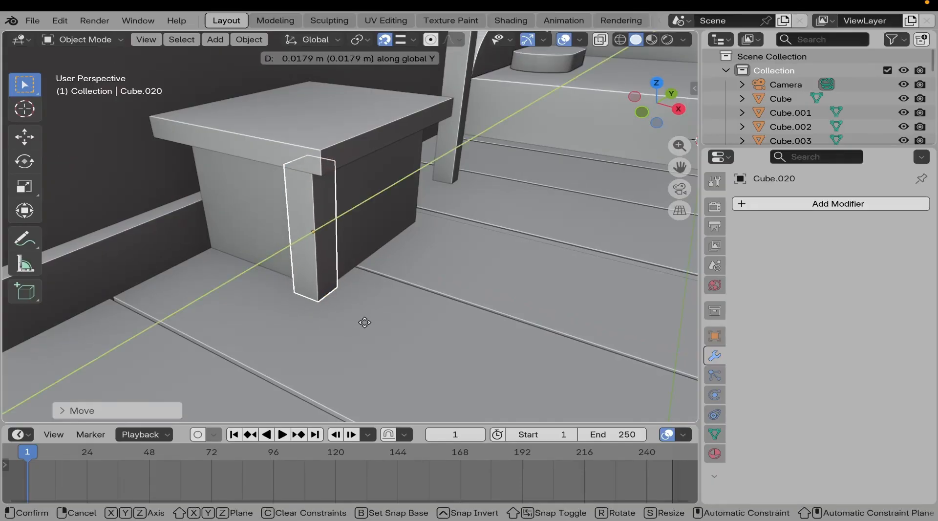
left_click(365, 319)
Apply the object transform to the front table leg and duplicate it along Y to the base block's other front corner.
middle_click_drag(364, 318, 329, 324)
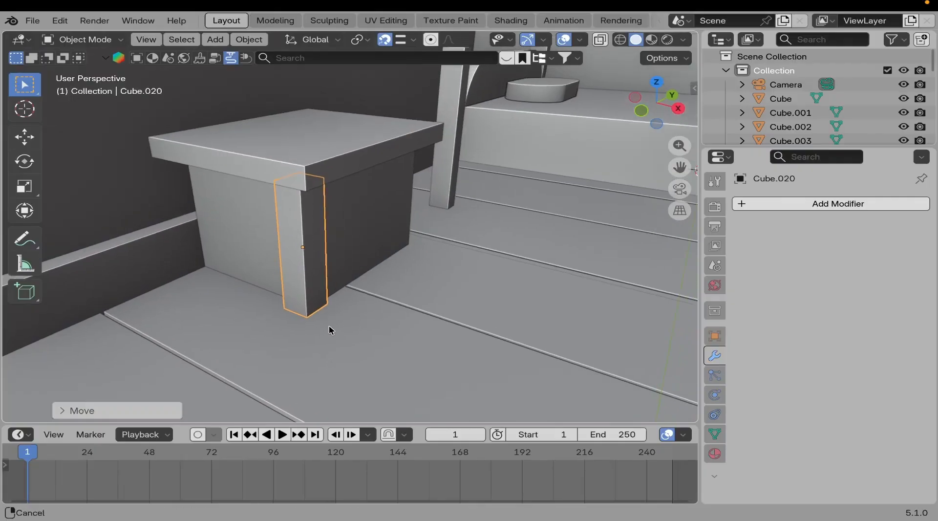
key("ctrl+a")
left_click(313, 304)
key("shift+d")
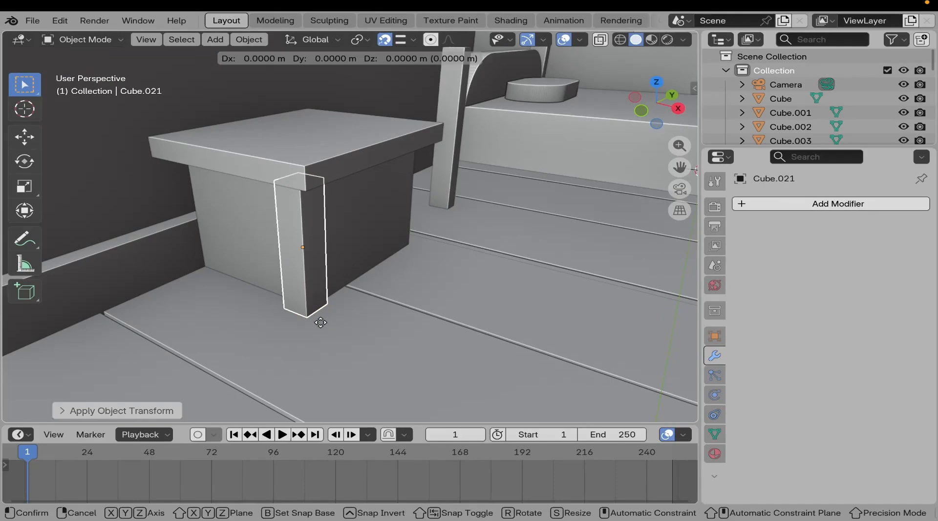
key("y")
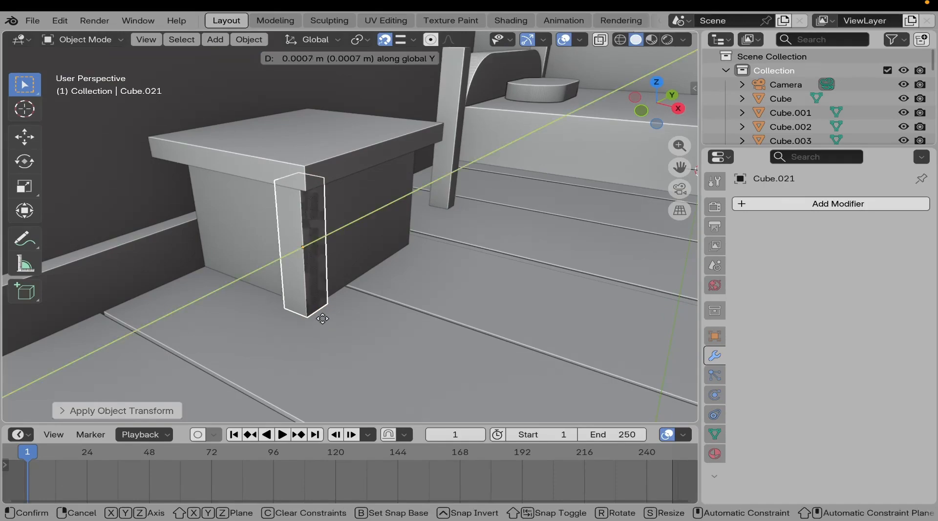
left_click(408, 218)
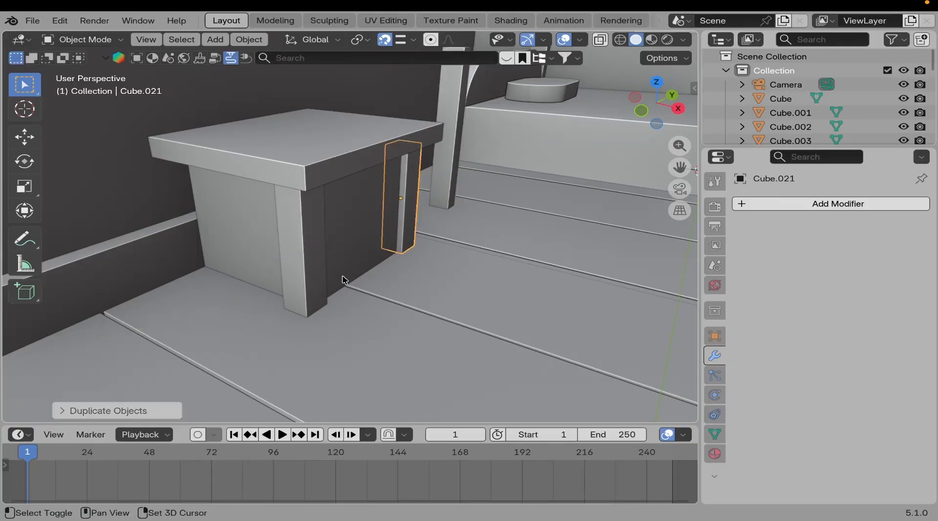
Shift the copied leg about 0.02 m along Y toward the bed to seat it at the block's corner.
middle_click_drag(345, 278, 314, 267)
middle_click_drag(320, 278, 272, 308)
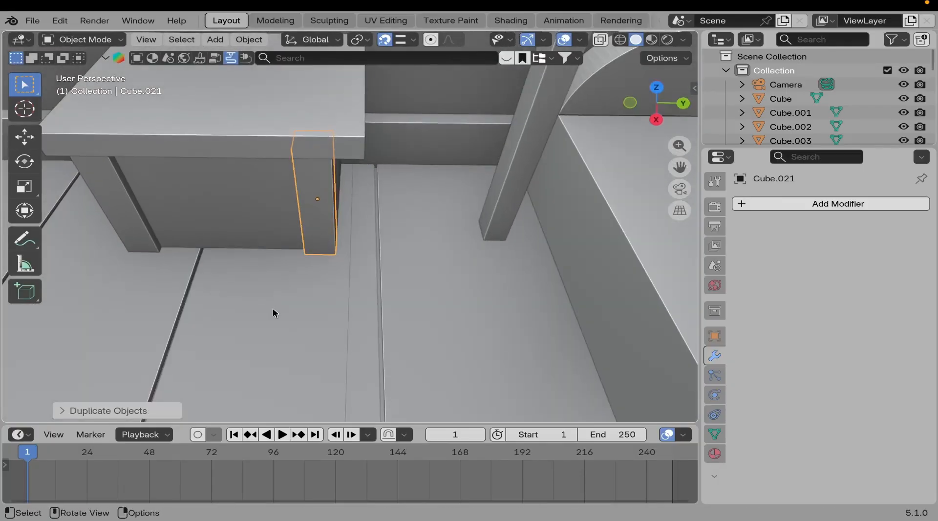
key("g")
key("y")
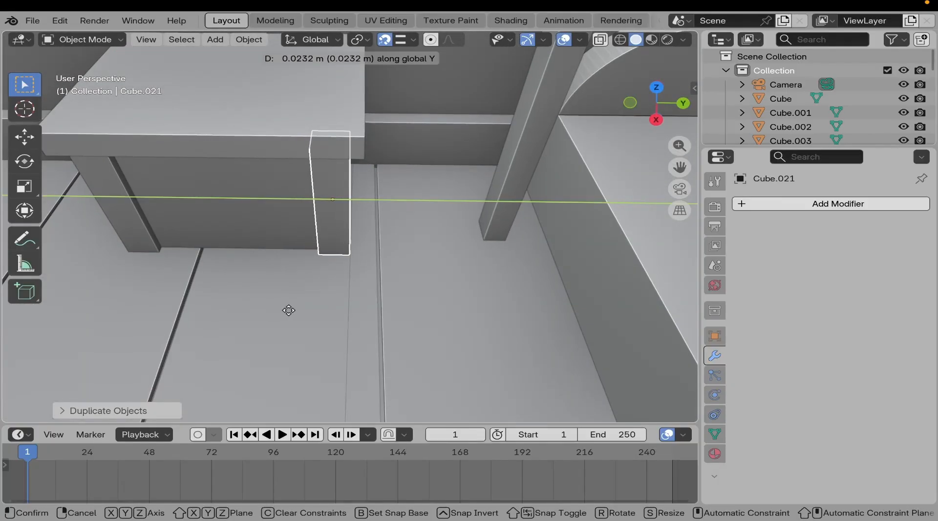
left_click(286, 310)
Duplicate both front legs and move the copies about 0.25 m along negative X to the back corners.
middle_click_drag(222, 299, 286, 292)
left_click(68, 283, "shift")
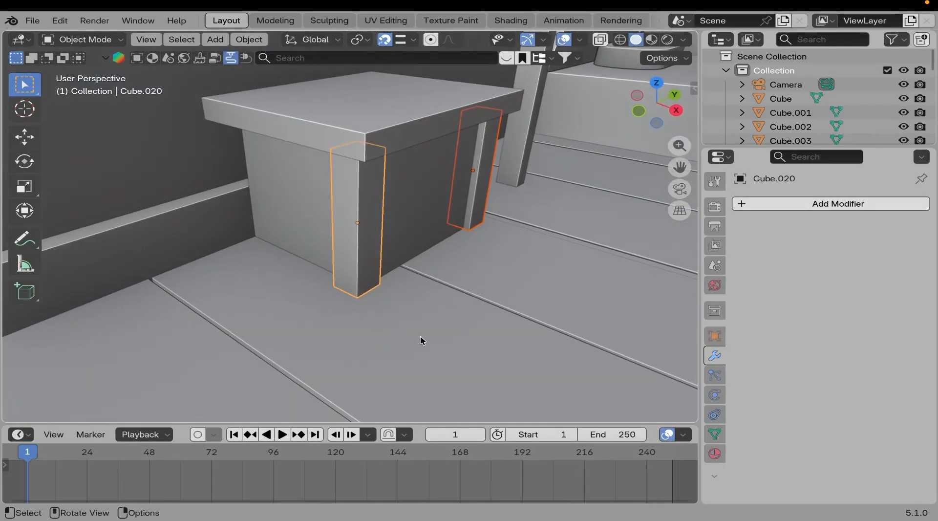
key("shift+d")
right_click(412, 368)
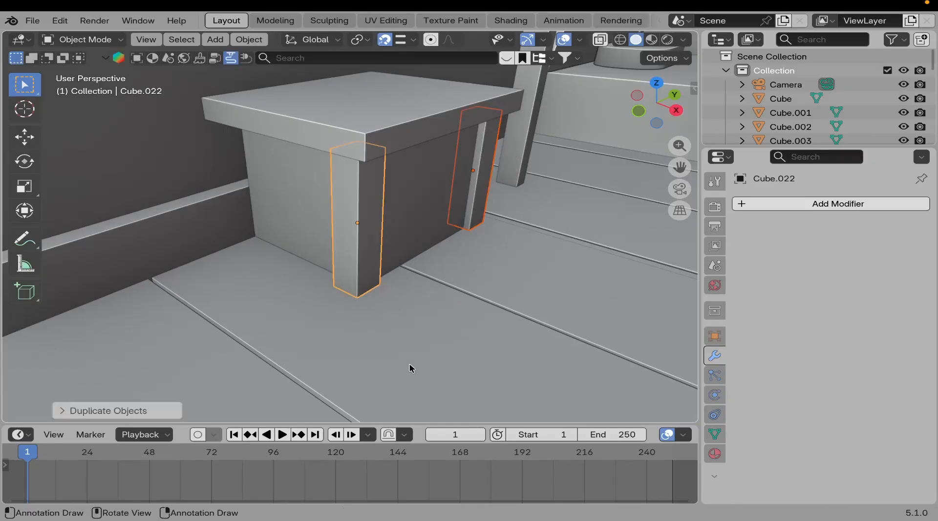
key("g")
key("x")
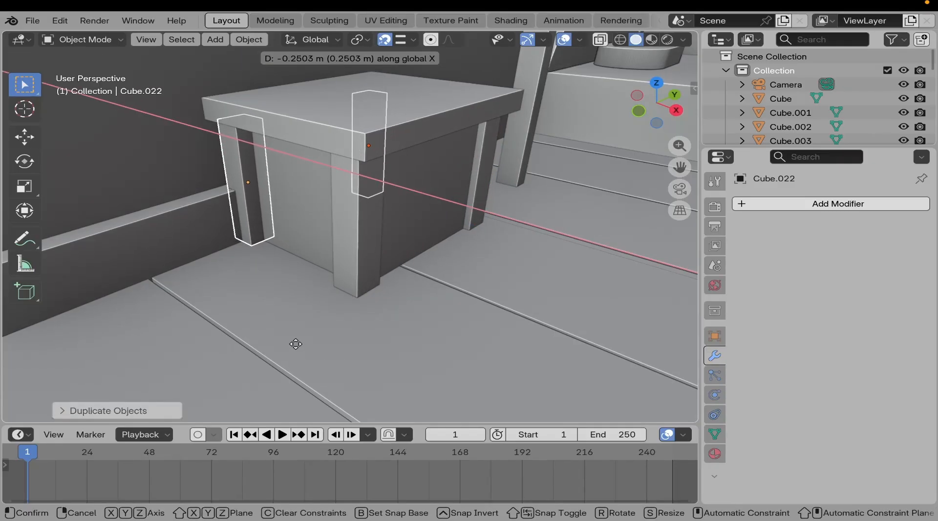
left_click(293, 342)
Duplicate the pair of back legs in place.
key("shift+d")
right_click(266, 331)
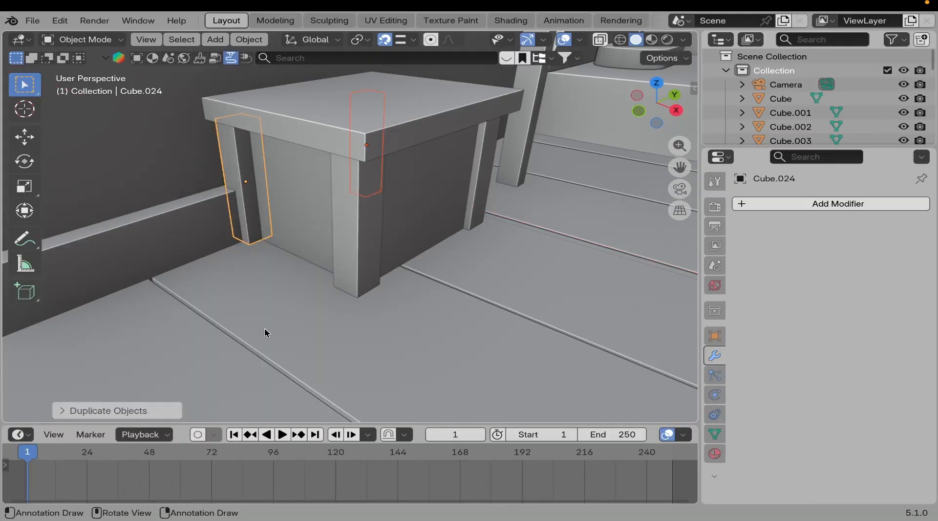
middle_click_drag(266, 332, 297, 266)
Select the bedside table's base block, tabletop and legs and move them together a short distance along X, away from the wall.
left_click(226, 236)
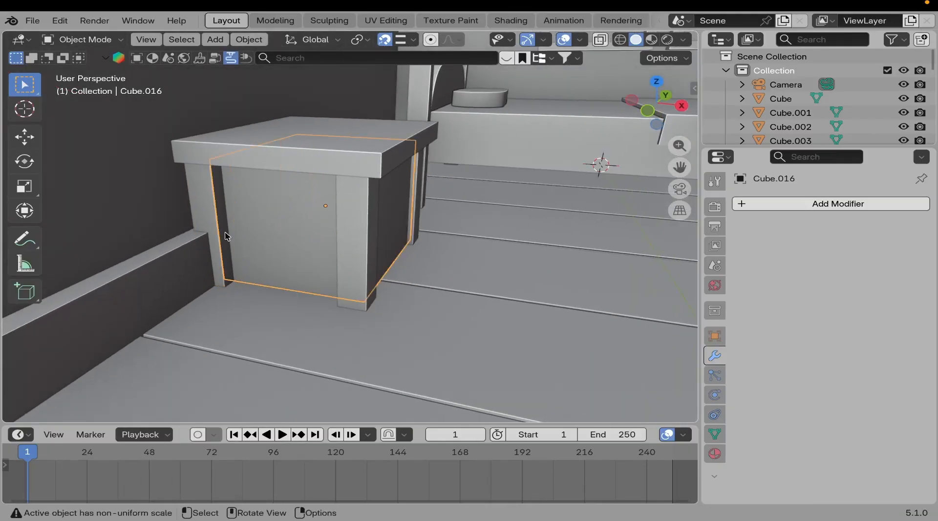
left_click(217, 210, "shift")
left_click(264, 161, "shift")
left_click(350, 212, "shift")
middle_click_drag(348, 223, 285, 268, "shift")
key("shift+d")
left_click(182, 240)
key("shift+d")
key("x")
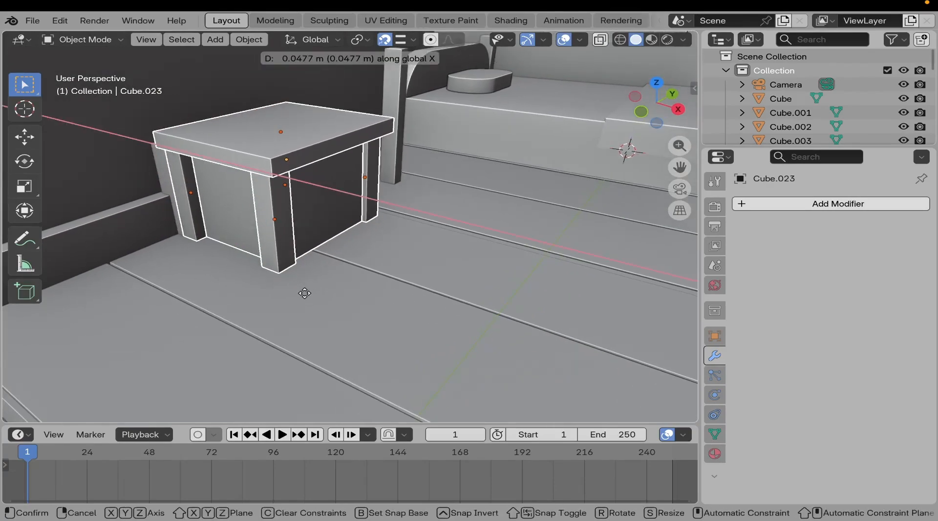
left_click(277, 283)
Select and delete the two surplus leg copies behind the bedside table.
middle_click_drag(277, 283, 528, 247)
scroll(213, 237, "up", 2)
left_click(158, 221)
scroll(210, 238, "up", 1)
left_click(540, 260, "shift")
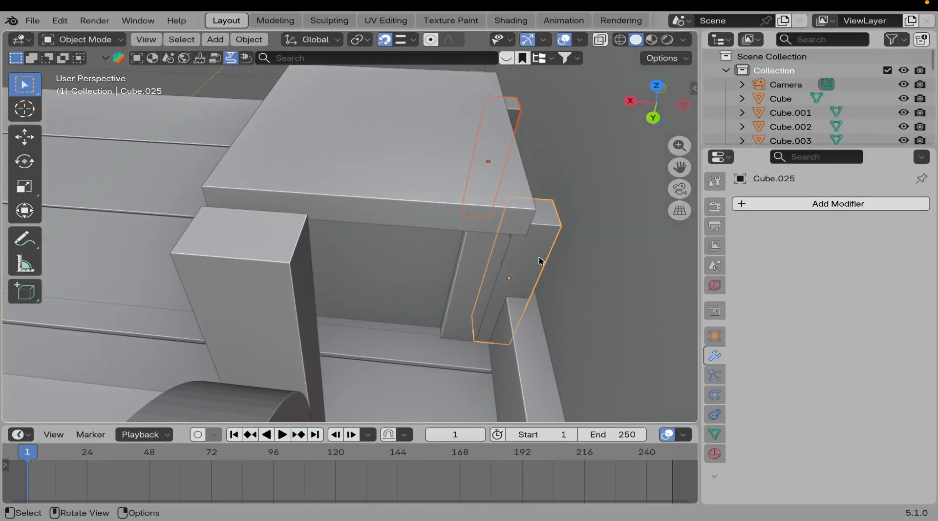
key("x")
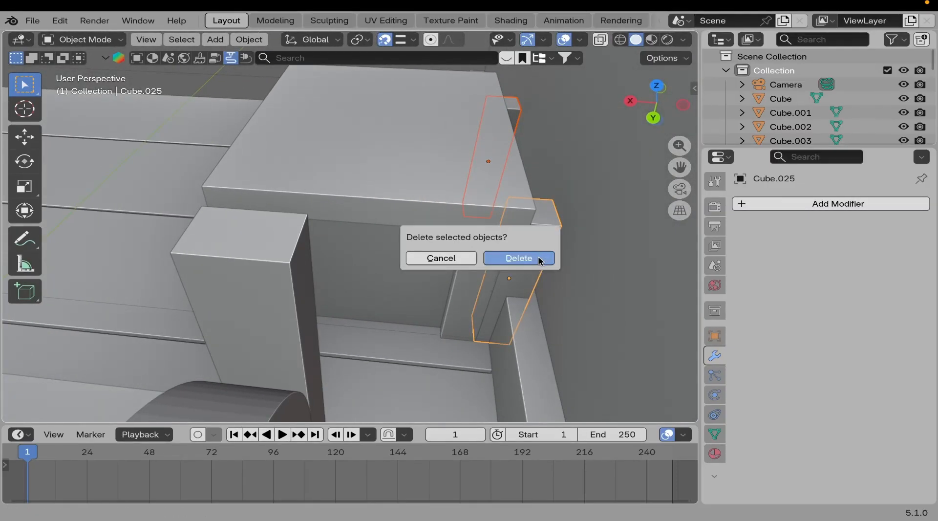
left_click(541, 261)
middle_click_drag(502, 262, 444, 265)
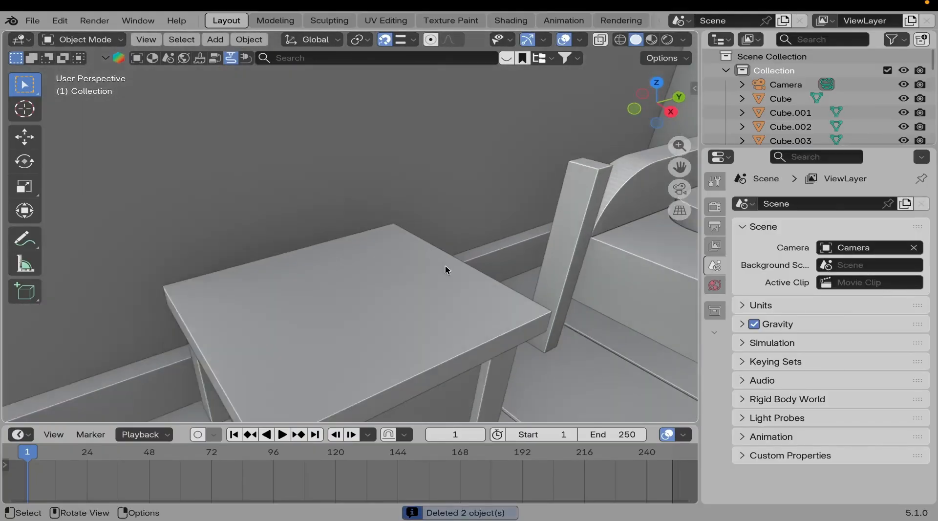
scroll(444, 266, "down", 3)
middle_click_drag(409, 310, 404, 272)
scroll(428, 289, "down", 3)
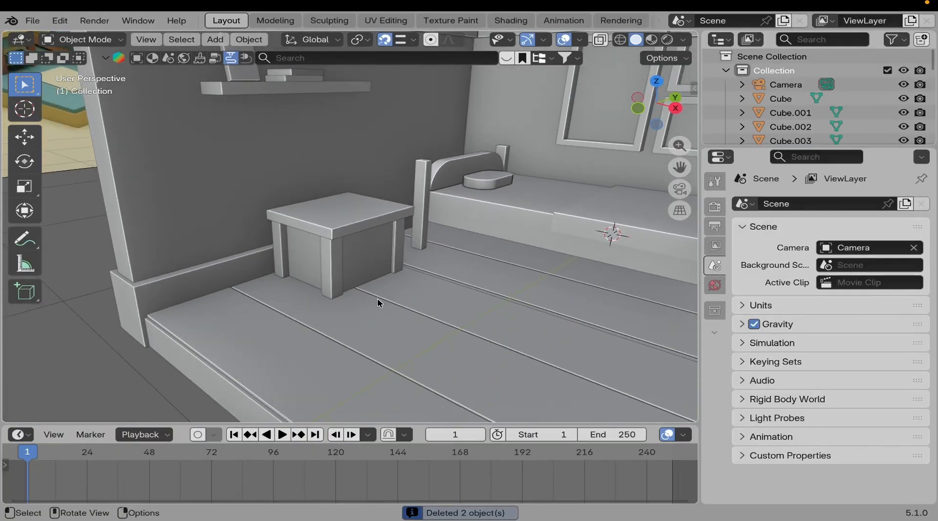
Duplicate the bedside table's base block in place and scale the copy to about 0.18 along X as a thin panel.
middle_click_drag(379, 302, 301, 280)
scroll(361, 278, "up", 4)
scroll(362, 278, "up", 2)
mouse_move(362, 278)
middle_mouse_down()
mouse_move(342, 263)
mouse_move(360, 274)
middle_mouse_up()
left_click(342, 262)
scroll(364, 288, "up", 2)
middle_click_drag(371, 306, 355, 279)
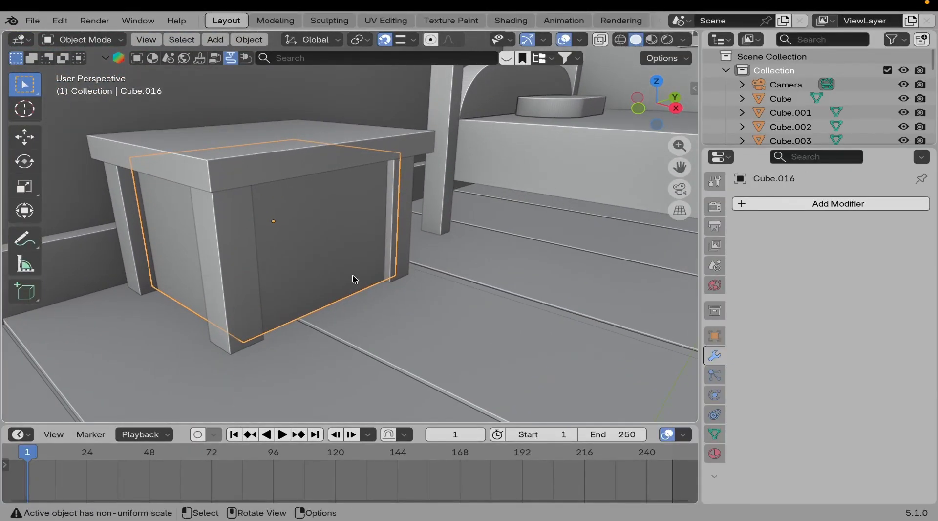
key("shift+d")
key("Escape")
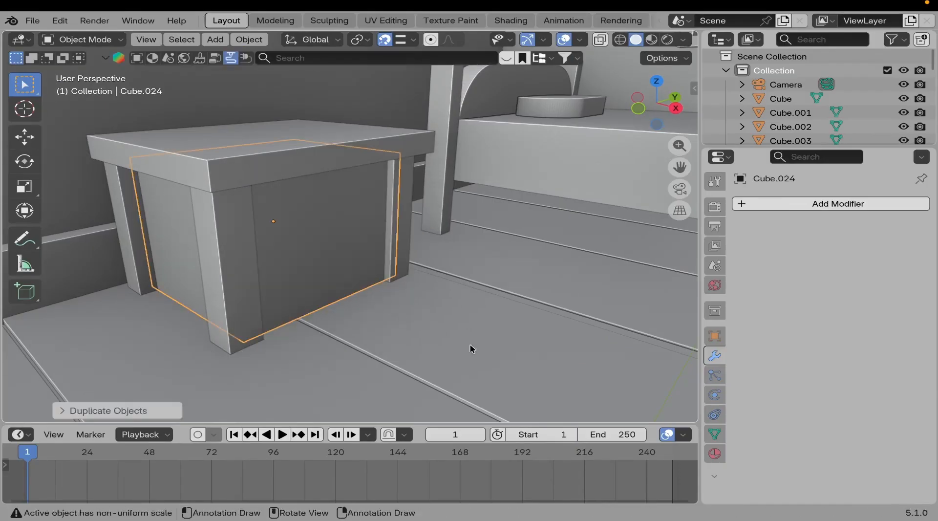
key("s")
key("x")
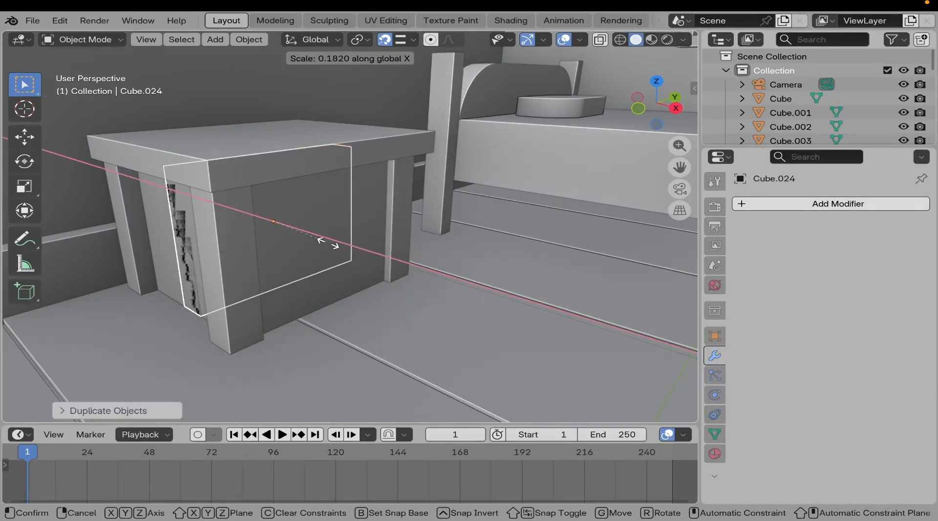
left_click(322, 240)
Move the thin panel along X in front of the base block and scale it down uniformly to drawer-front size.
key("g")
key("x")
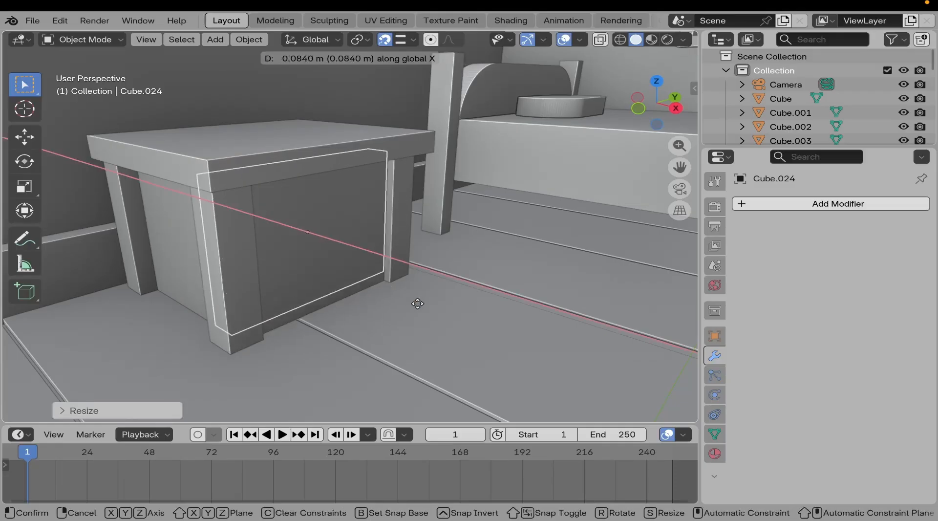
left_click(459, 318)
key("s")
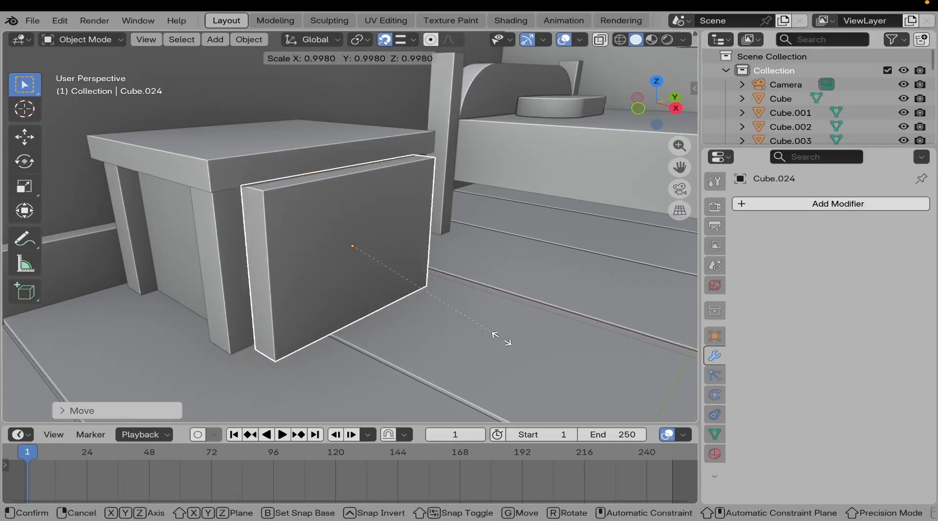
left_click(403, 291)
middle_click_drag(403, 291, 345, 309)
Widen the drawer front to about 1.5 along Y and move it back along X against the base block.
key("s")
key("y")
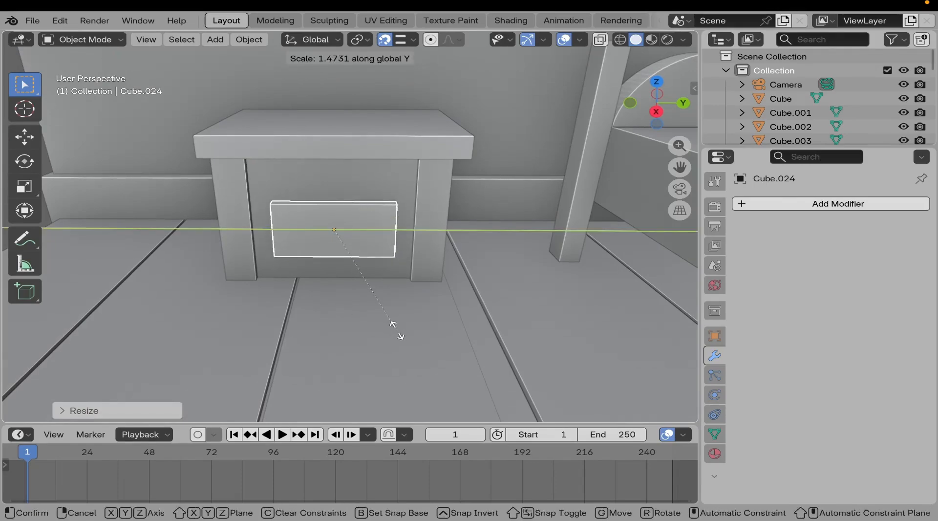
left_click(403, 333)
middle_click_drag(297, 267, 387, 287)
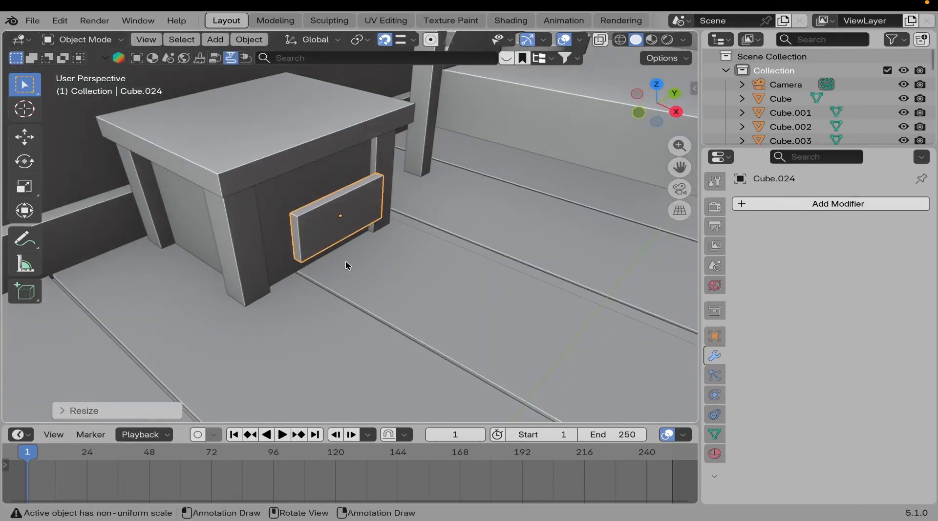
key("g")
key("x")
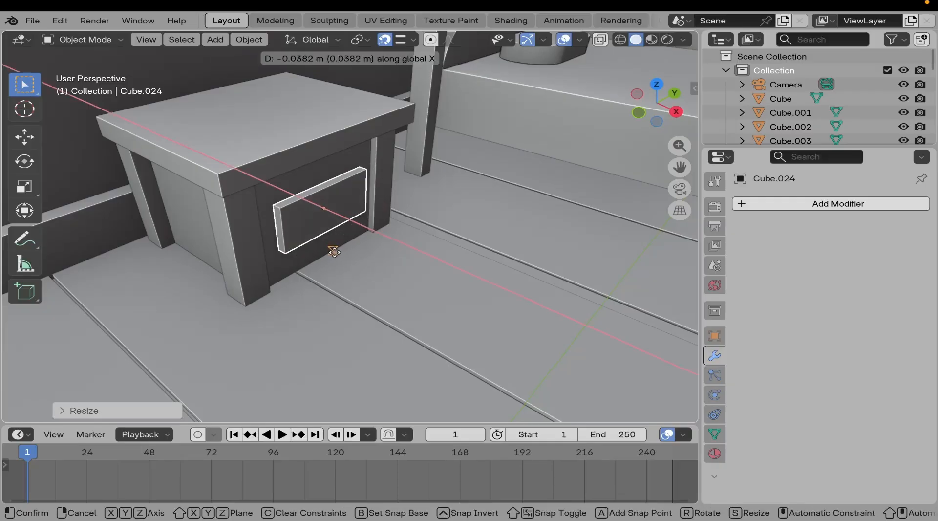
left_click(332, 254)
Scale the drawer front slightly wider along Y to fill more of the space between the front legs.
middle_click_drag(335, 257, 309, 193)
scroll(312, 197, "up", 2)
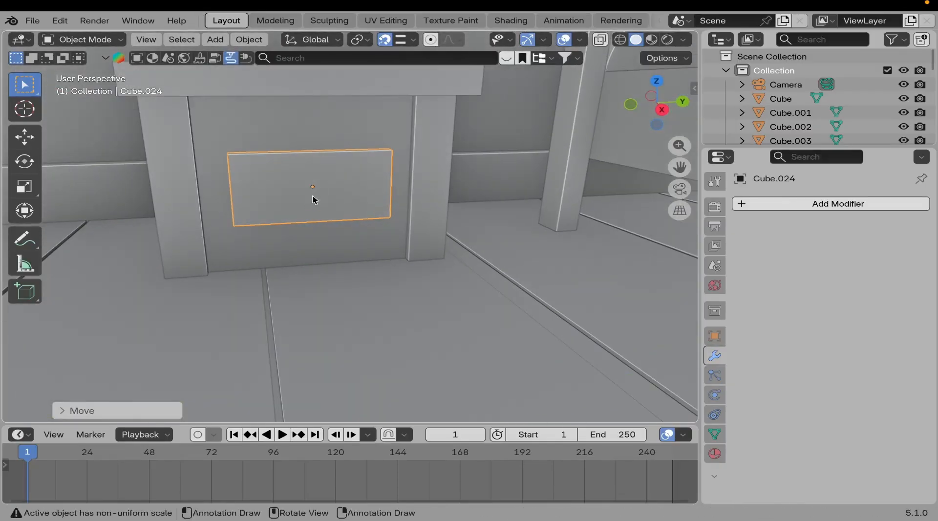
key("s")
key("y")
right_click(321, 195)
key("s")
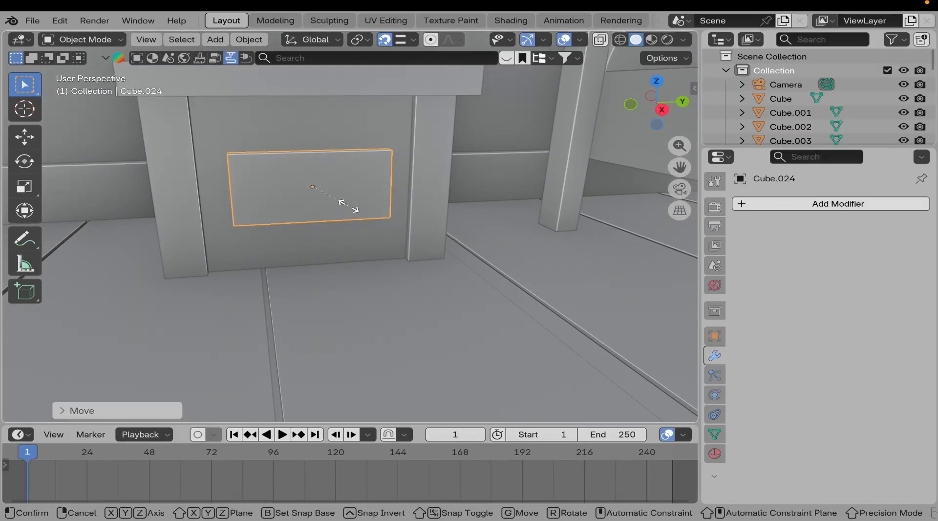
key("y")
left_click(349, 210)
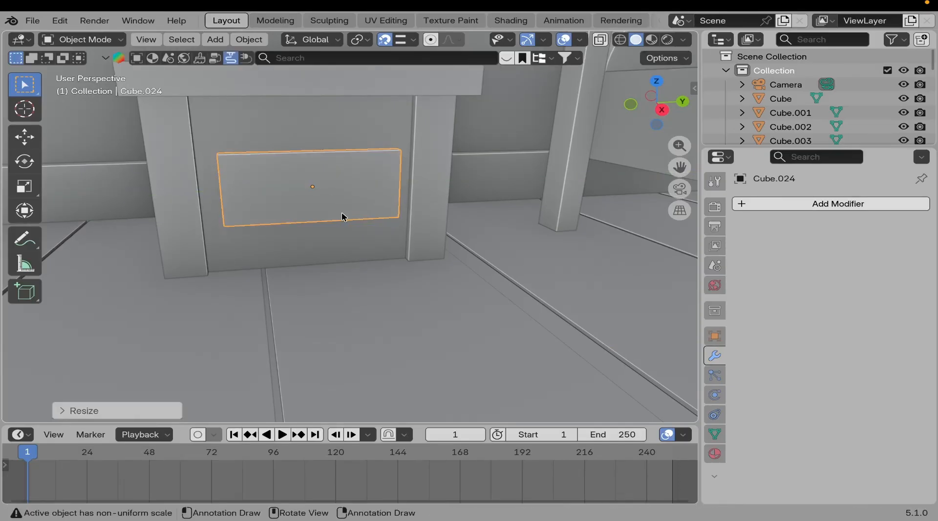
Raise the drawer front along Z to the upper part of the base block, just below the tabletop.
middle_click_drag(341, 212, 317, 198)
key("g")
key("z")
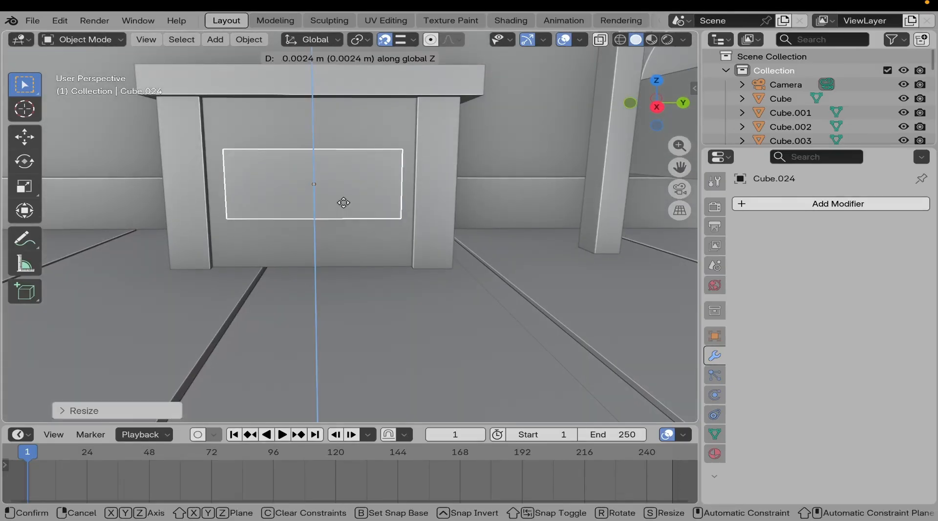
left_click(353, 168)
Thin the drawer front along X and adjust its position along X against the base block's front.
middle_click_drag(355, 166, 370, 206)
key("s")
key("x")
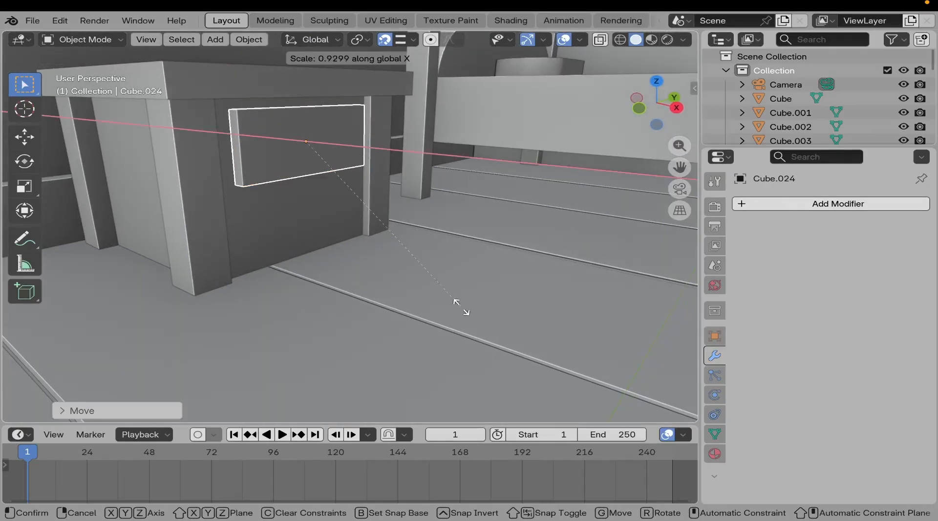
left_click(423, 269)
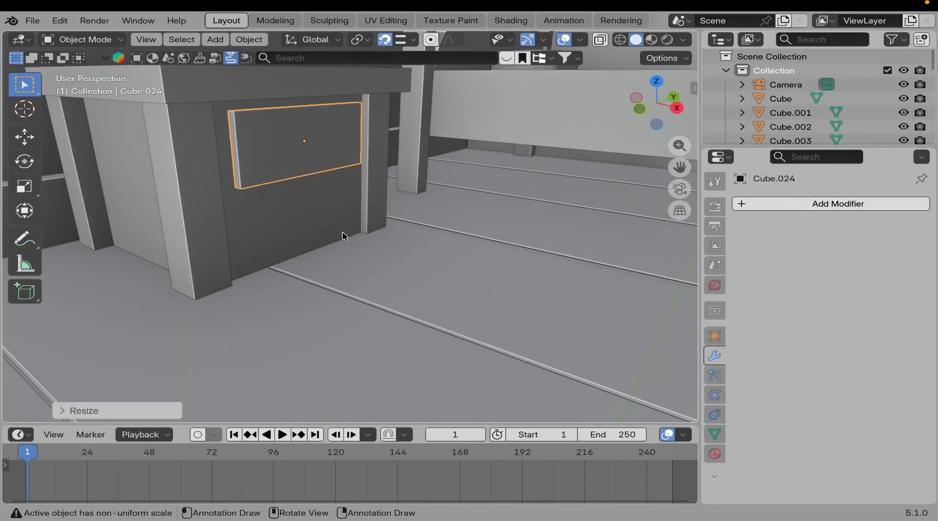
key("g")
key("x")
left_click(342, 244)
Reduce the drawer front's height slightly along Z.
middle_click_drag(342, 247, 329, 233)
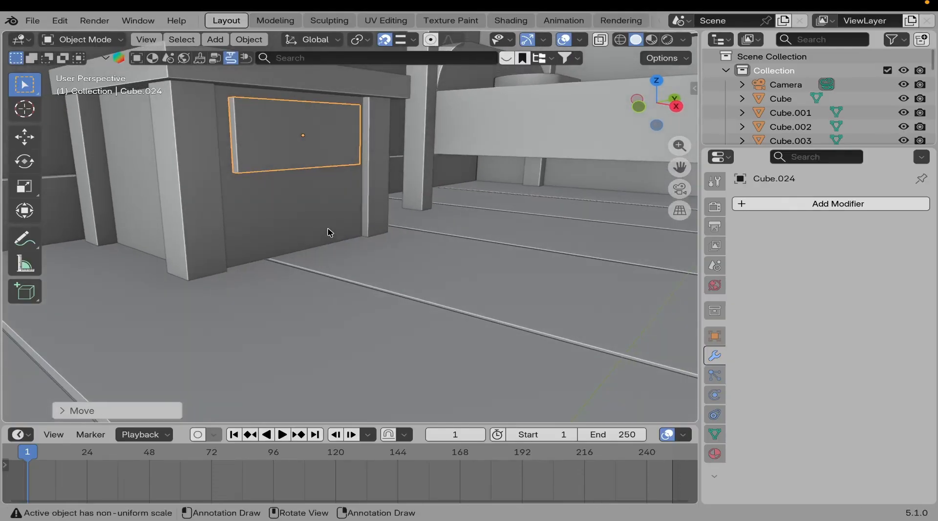
key("s")
key("z")
left_click(464, 293)
Duplicate the drawer front about 0.14 m down along Z and nudge the copy back up slightly as the lower drawer.
middle_click_drag(464, 293, 332, 246)
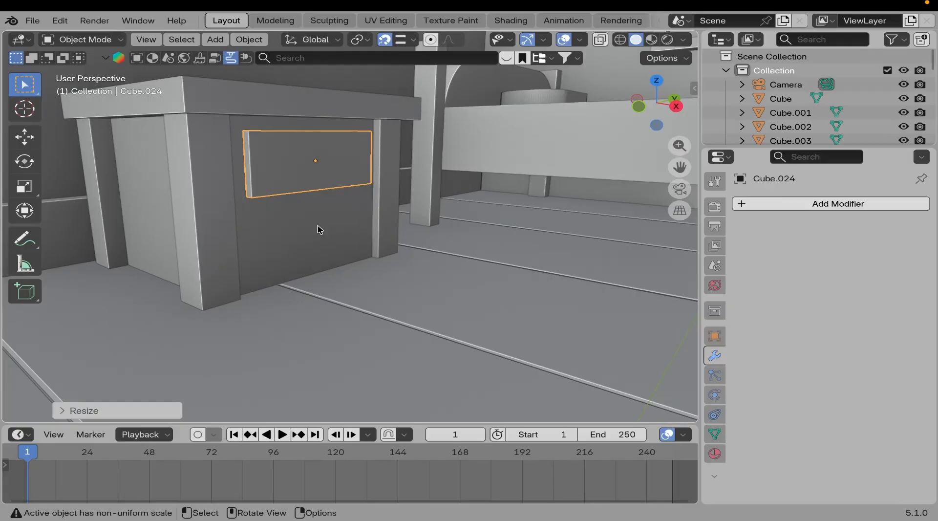
key("shift+d")
key("z")
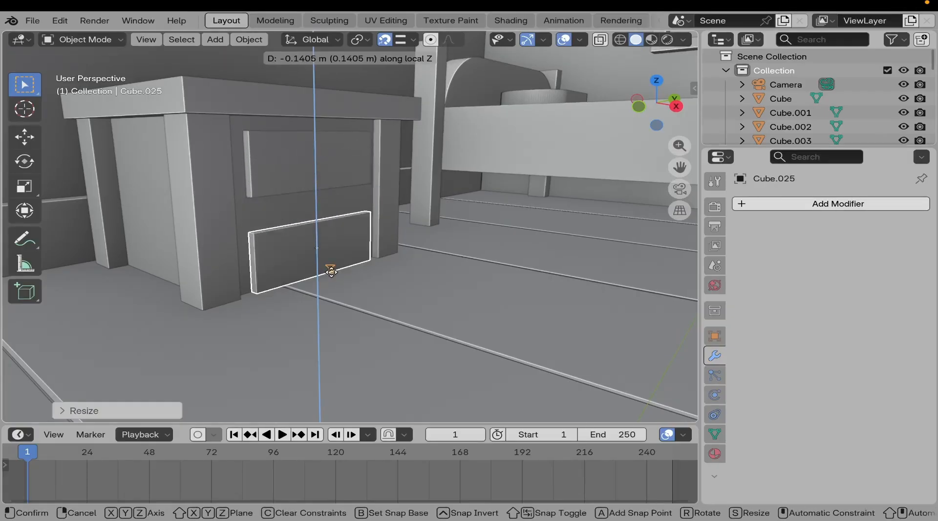
left_click(332, 275)
key("g")
key("z")
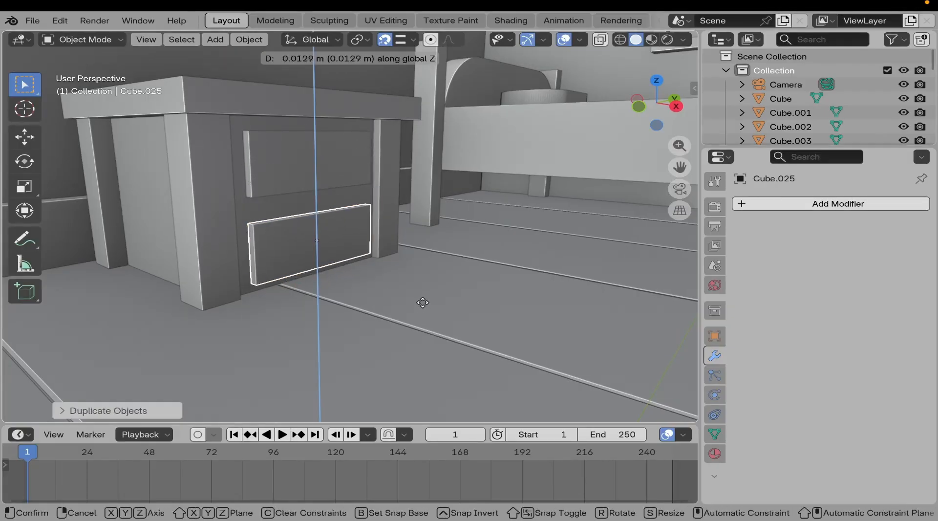
left_click(351, 262)
scroll(351, 262, "down", 8)
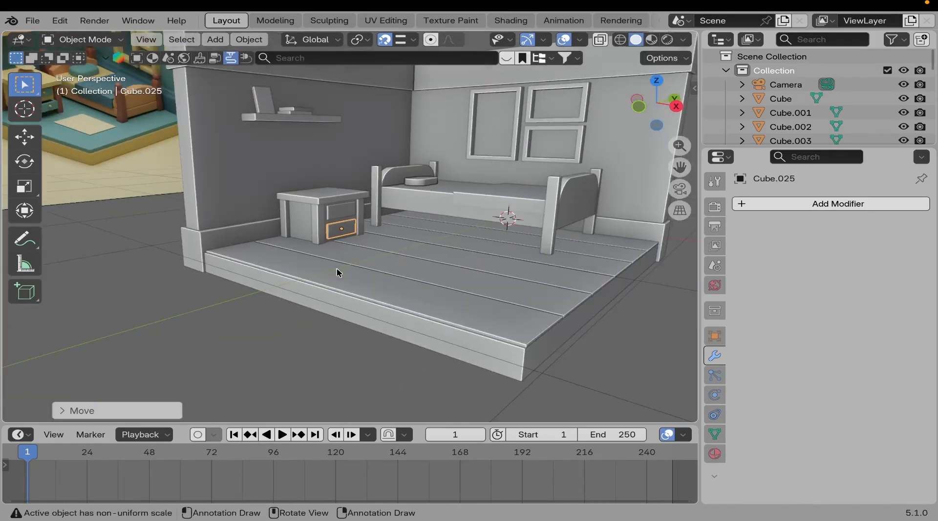
Add a UV sphere at the 3D cursor and scale it down to fit above the bed as the bedside lamp's base shape.
middle_click_drag(221, 286, 122, 176)
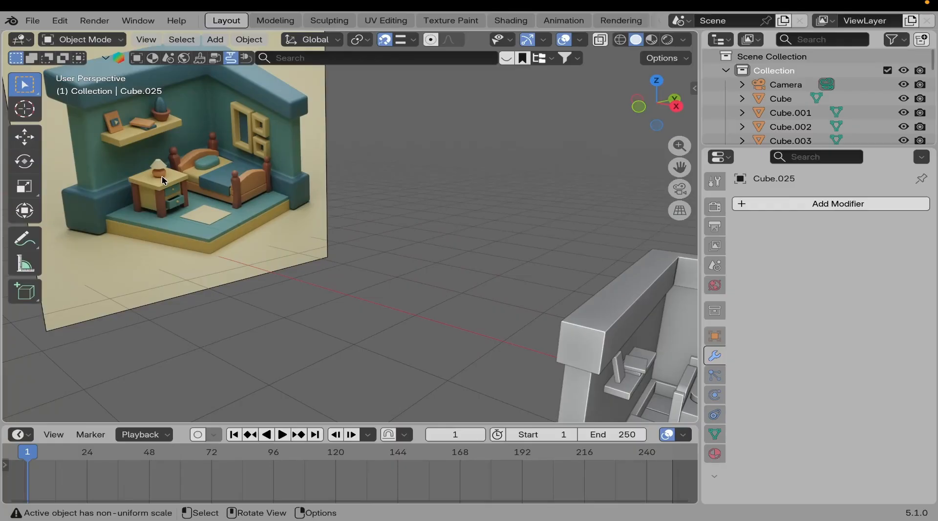
middle_click_drag(164, 181, 295, 299)
scroll(295, 299, "up", 8)
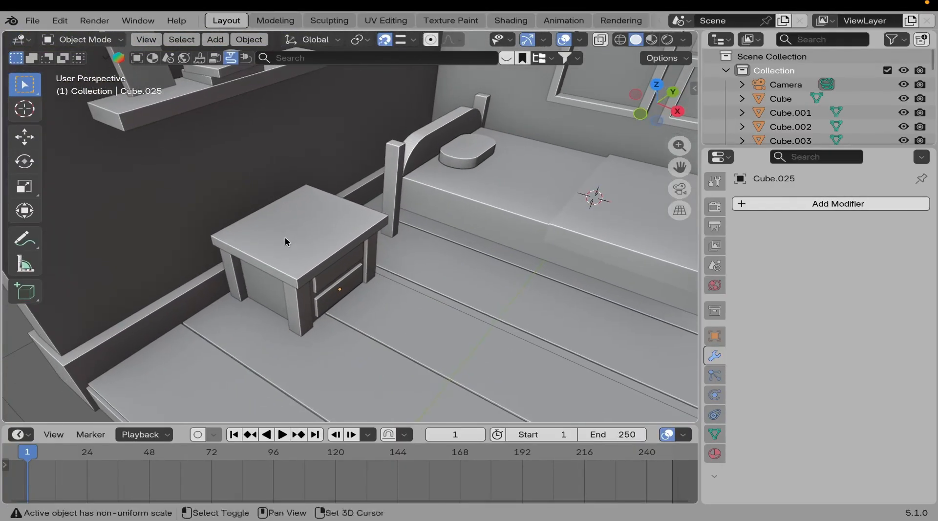
key("shift+a")
mouse_move(273, 66)
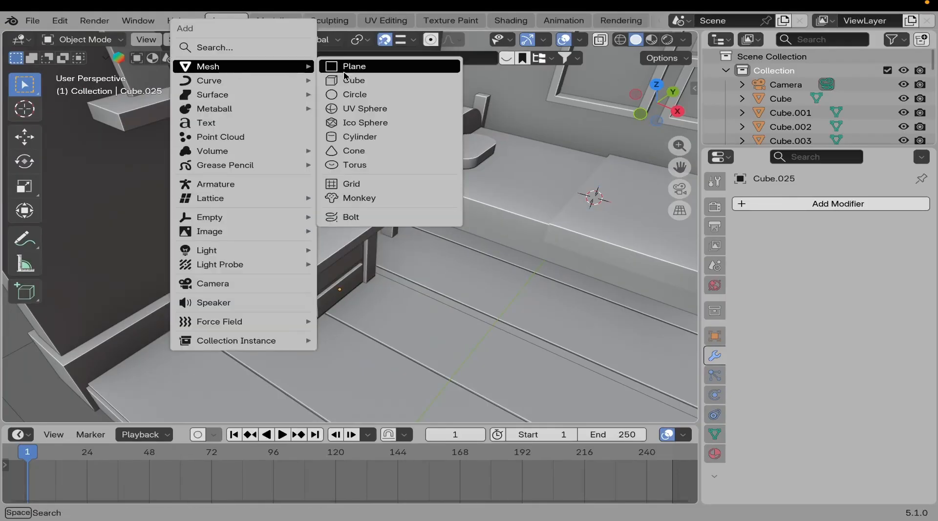
left_click(377, 109)
scroll(359, 192, "down", 8)
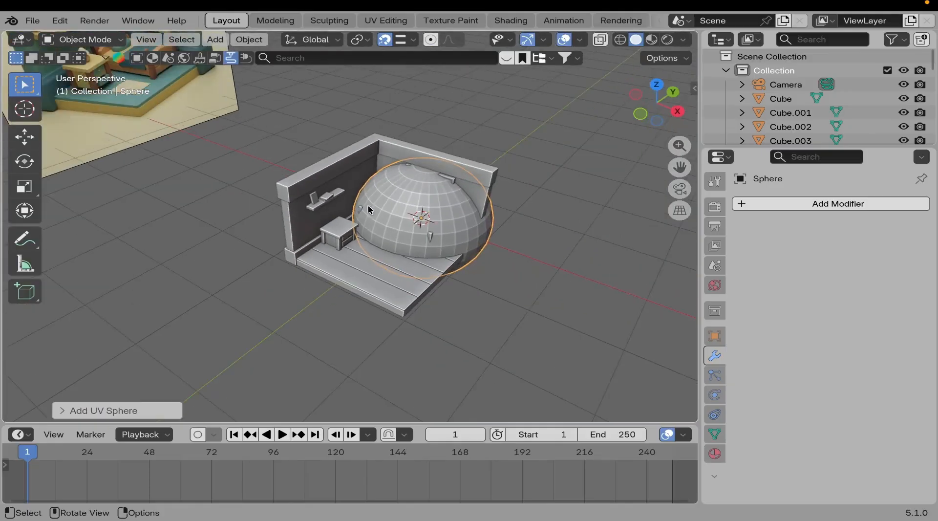
middle_click_drag(448, 219, 379, 214, "shift")
scroll(403, 260, "up", 2)
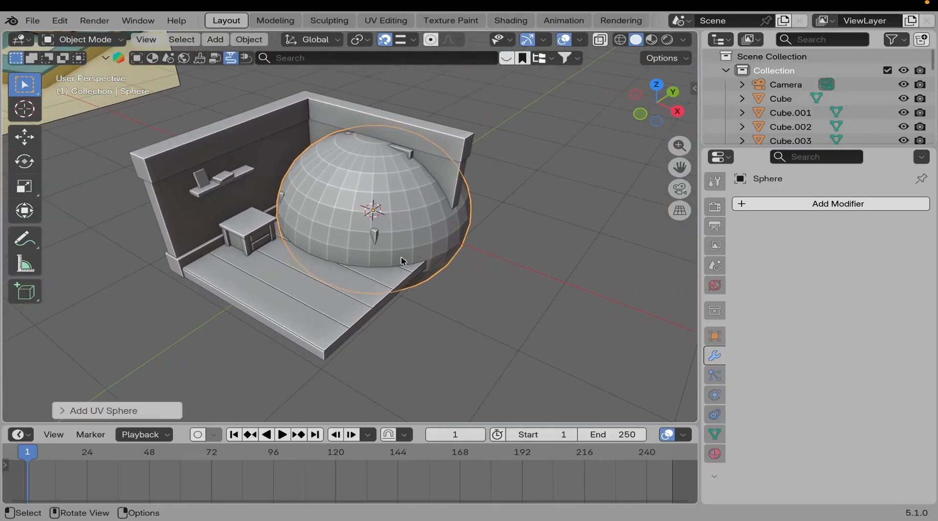
key("s")
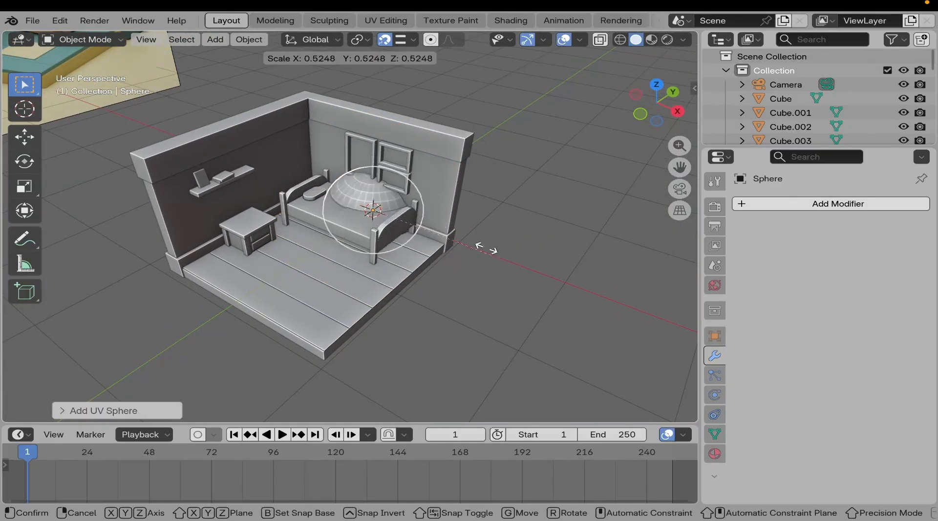
left_click(437, 217)
middle_click_drag(359, 251, 435, 231, "shift")
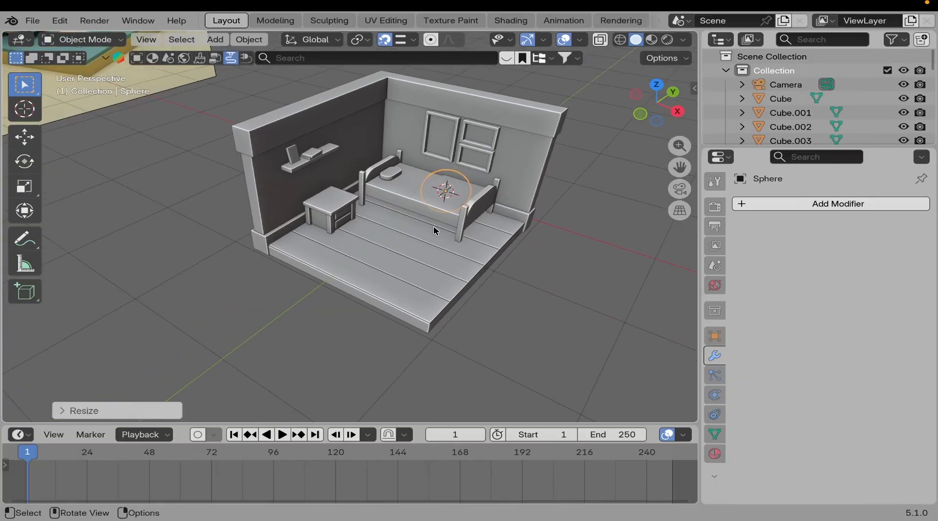
Move the sphere along Y off the bed to the floor in front of it and shrink it further.
key("g")
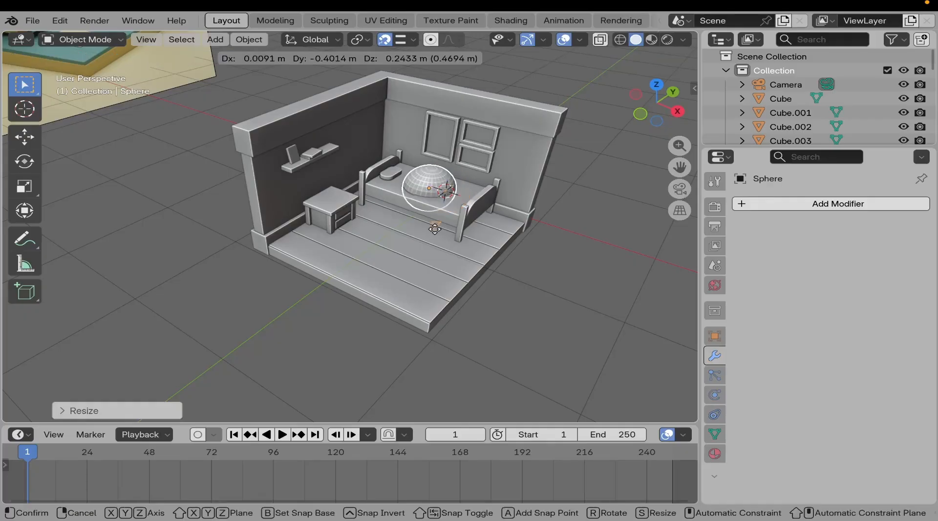
key("y")
left_click(365, 261)
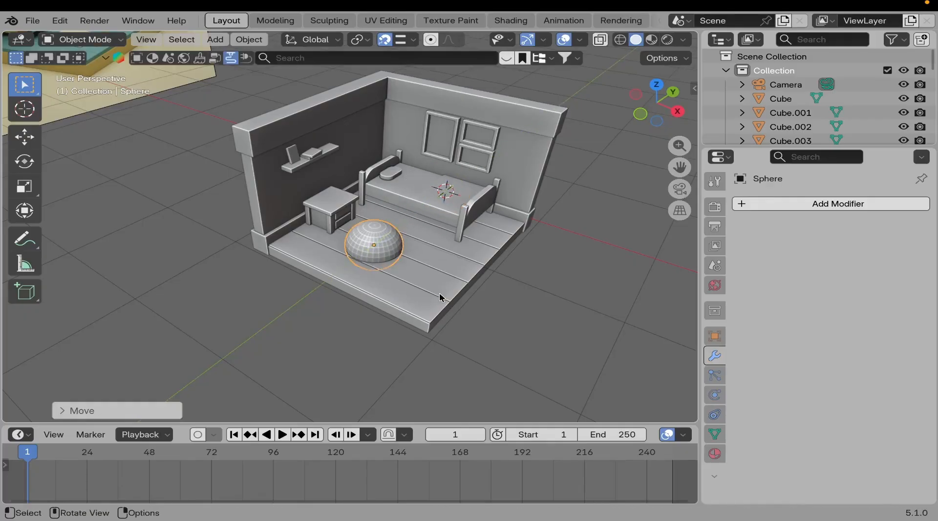
scroll(513, 327, "up", 2)
key("s")
left_click(444, 302)
scroll(434, 296, "up", 2)
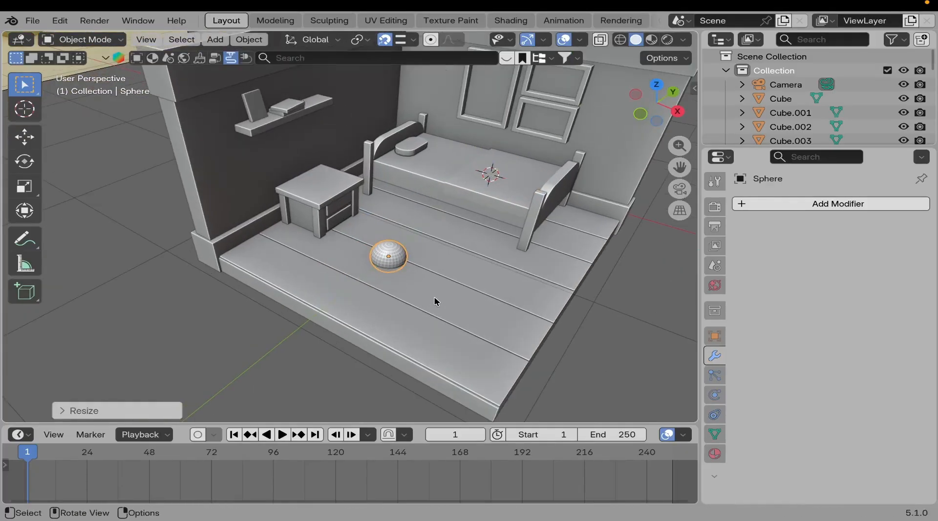
key("g")
key("x")
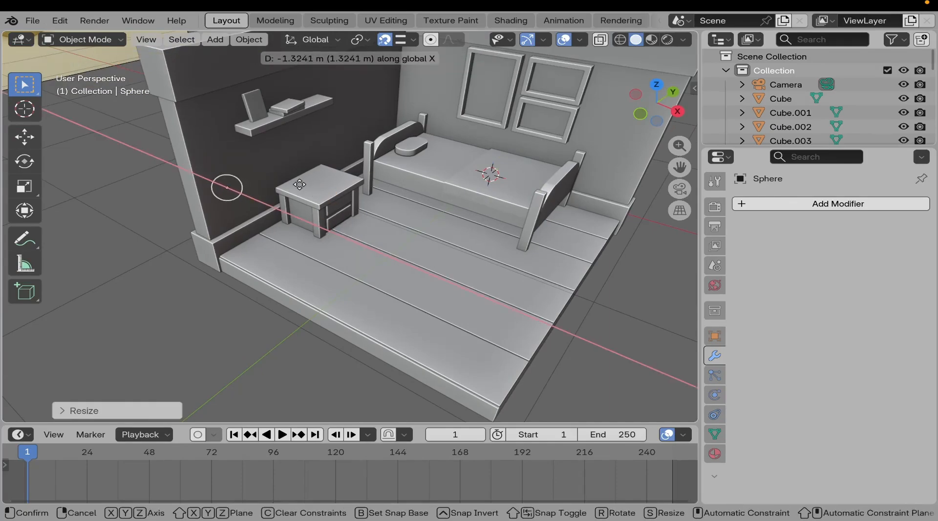
key("Escape")
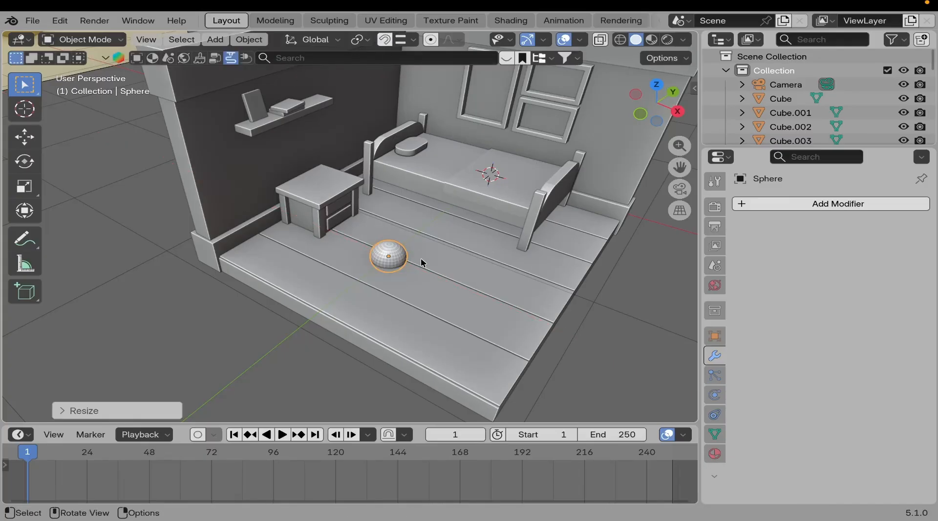
With snapping off, move the sphere along X to the bedside table and raise it along Z above the tabletop.
key("g")
key("y")
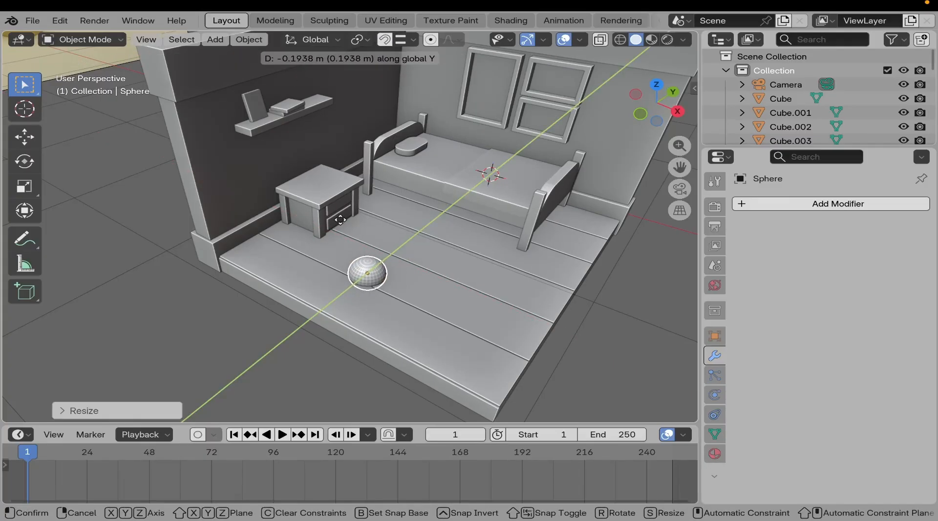
key("x")
left_click(350, 215)
key("g")
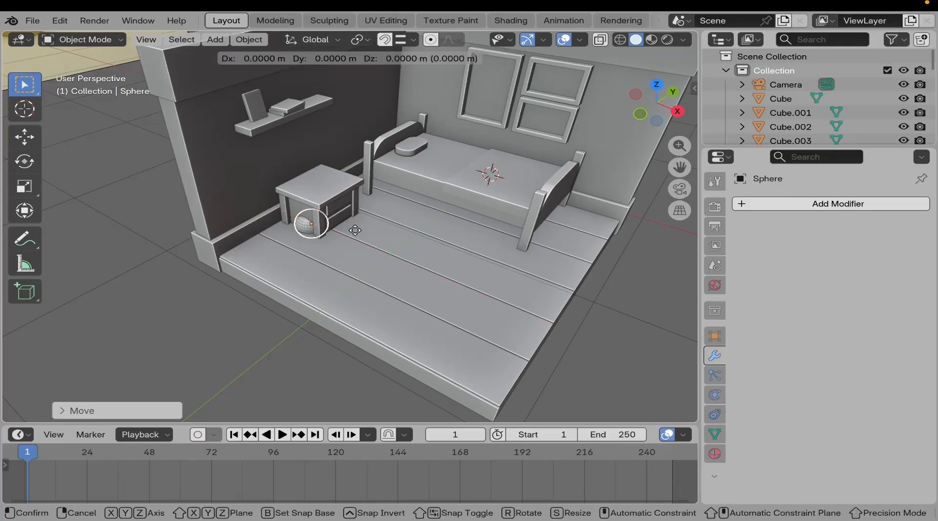
key("z")
left_click(369, 183)
From the top view, move the sphere about 0.11 m along Y over the tabletop and scale it to about 0.75.
middle_click_drag(306, 198, 309, 244)
scroll(279, 183, "up", 2)
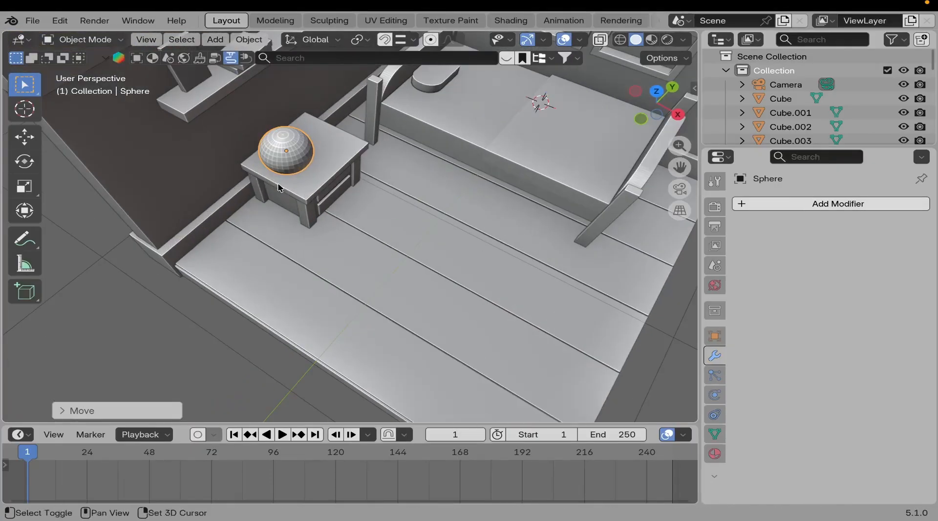
middle_click_drag(279, 184, 372, 253, "shift")
key("KP_7")
scroll(438, 263, "up", 1)
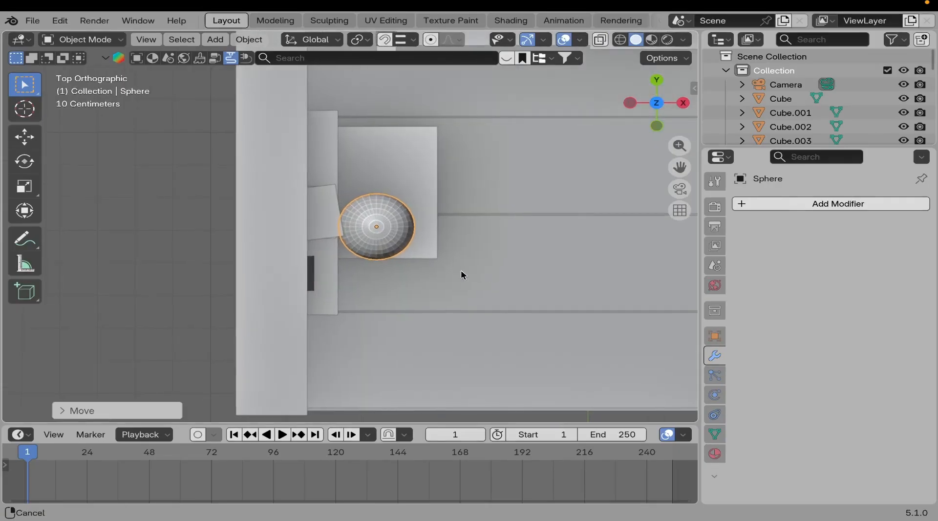
scroll(461, 270, "up", 1)
middle_click_drag(461, 269, 417, 288, "shift")
key("g")
key("y")
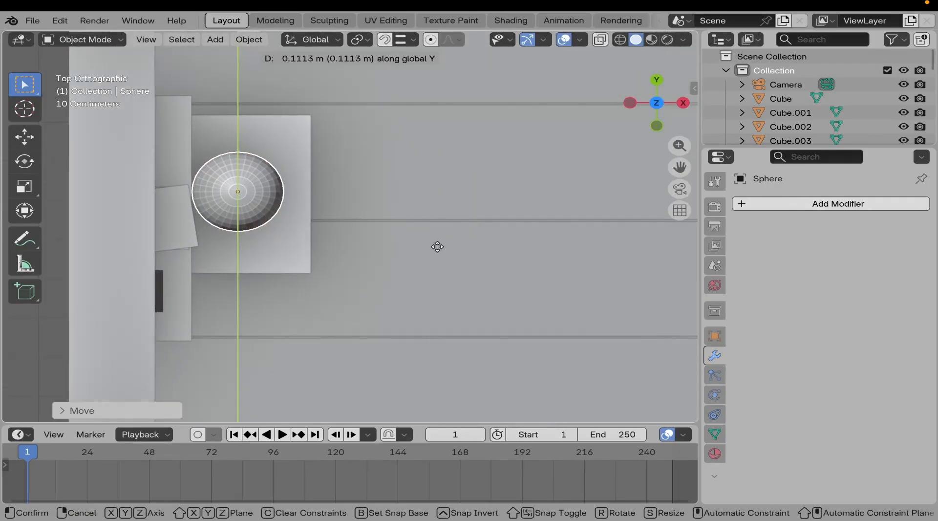
left_click(437, 247)
key("s")
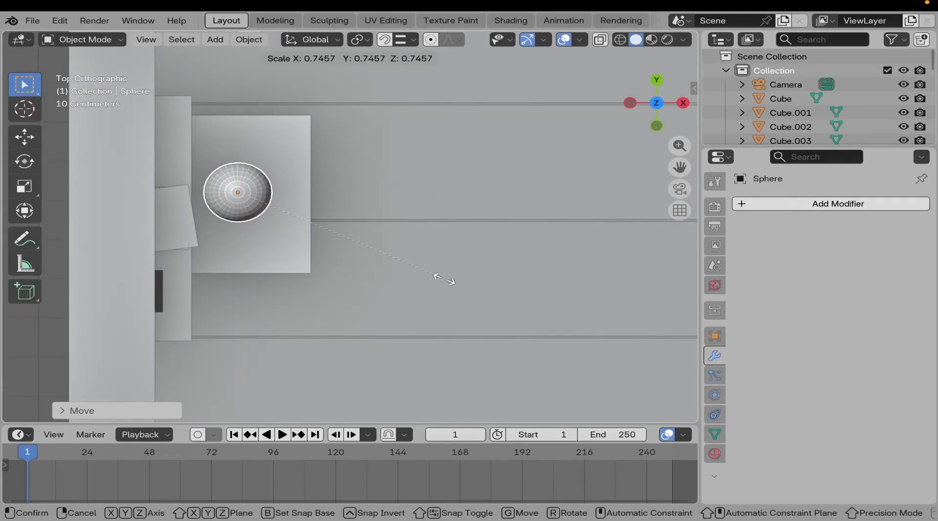
left_click(318, 248)
From the front view, lower the sphere about 0.05 m along Z so it rests on the tabletop.
key("KP_1")
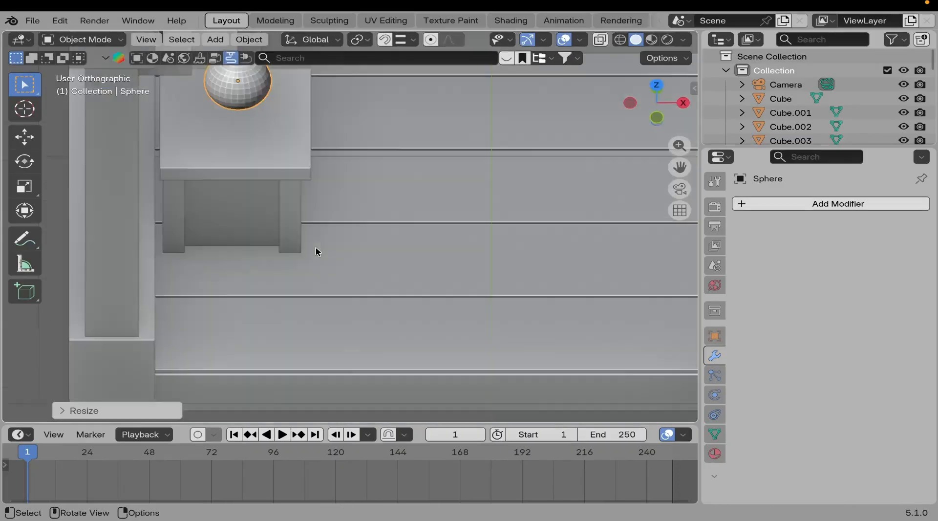
middle_click_drag(255, 156, 318, 263, "shift")
scroll(293, 235, "up", 2)
middle_click_drag(249, 195, 279, 221, "shift")
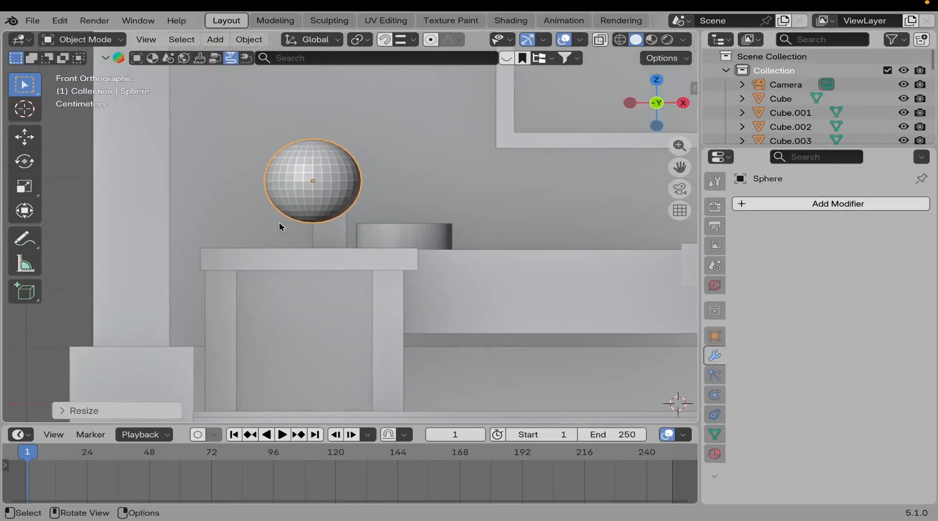
scroll(269, 218, "up", 1)
key("g")
key("z")
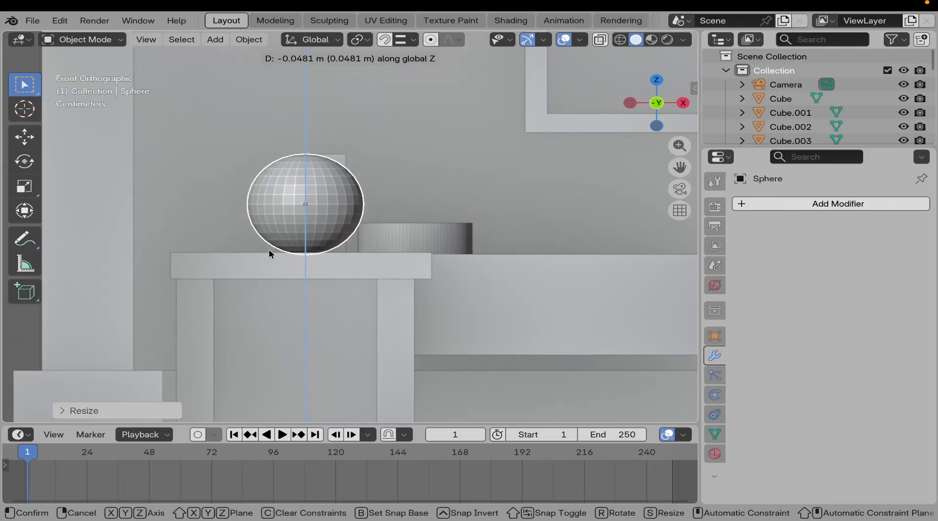
left_click(269, 248)
Check the sphere's placement on the bedside table and compare it with the lamp in the reference image.
scroll(271, 210, "down", 2)
middle_click_drag(271, 210, 443, 241)
key("KP_3")
scroll(443, 241, "down", 3)
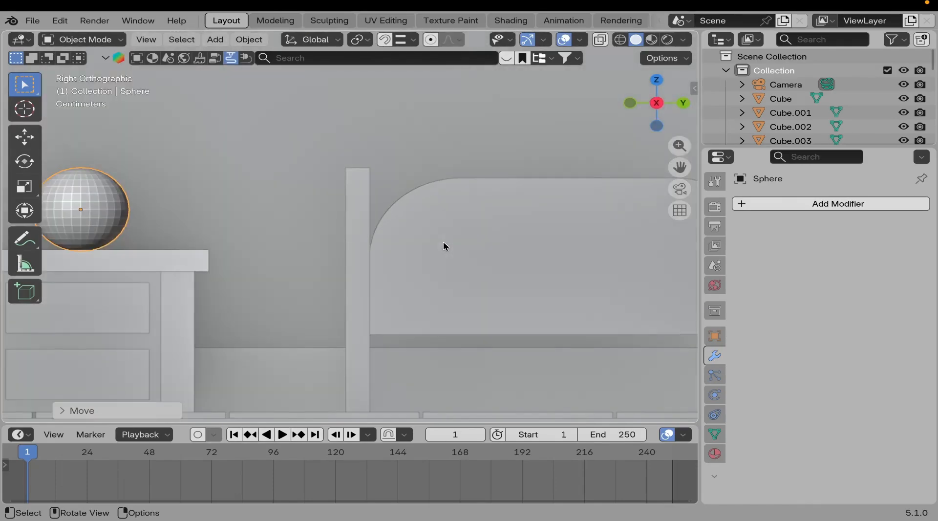
scroll(443, 241, "down", 2)
middle_click_drag(244, 241, 259, 276, "shift")
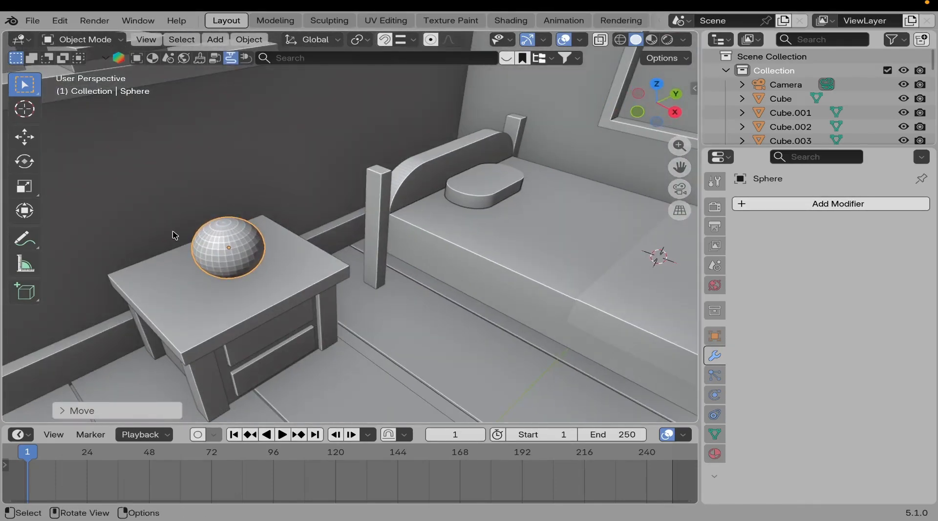
scroll(210, 245, "down", 6)
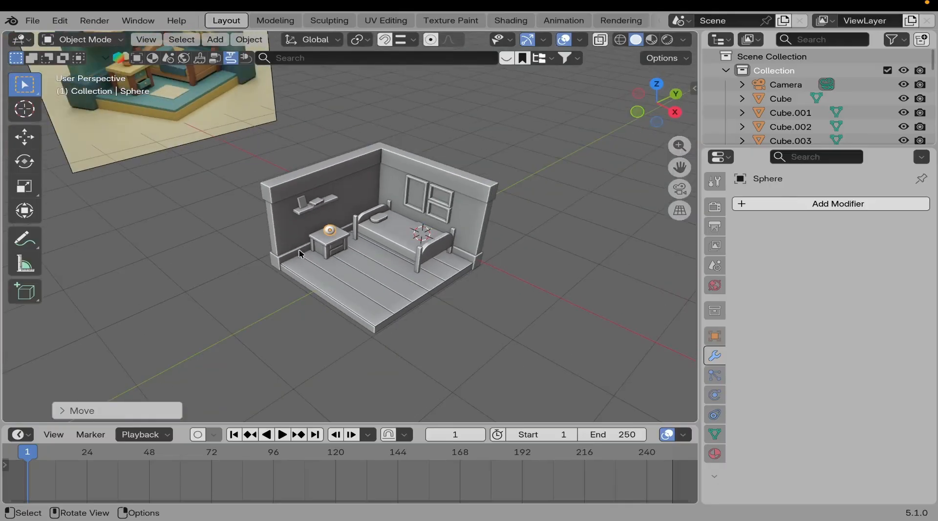
middle_click_drag(299, 252, 350, 287, "shift")
scroll(351, 286, "up", 3)
scroll(350, 287, "down", 3)
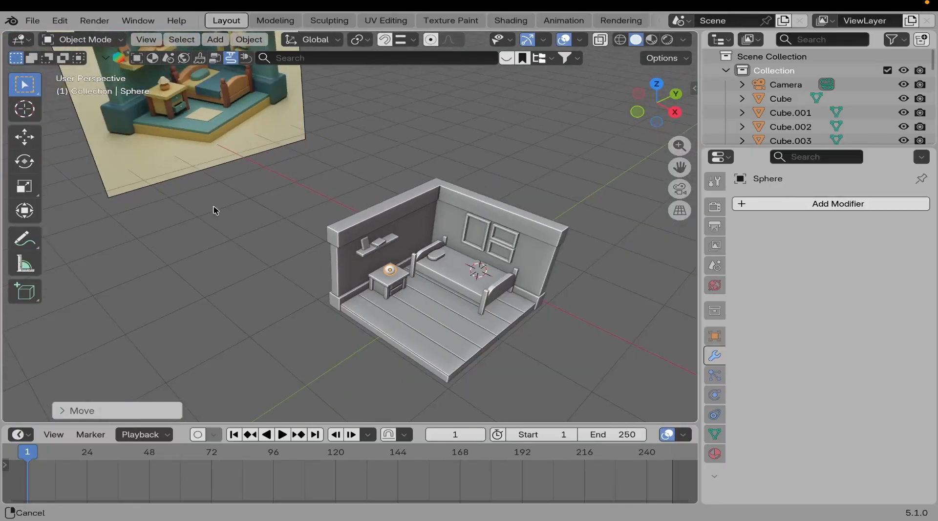
middle_click_drag(214, 206, 293, 236, "shift")
scroll(217, 162, "up", 4)
middle_click_drag(217, 162, 368, 244, "shift")
scroll(337, 254, "down", 3)
scroll(316, 245, "up", 1)
scroll(317, 247, "down", 4)
scroll(347, 239, "up", 5)
scroll(368, 245, "up", 2)
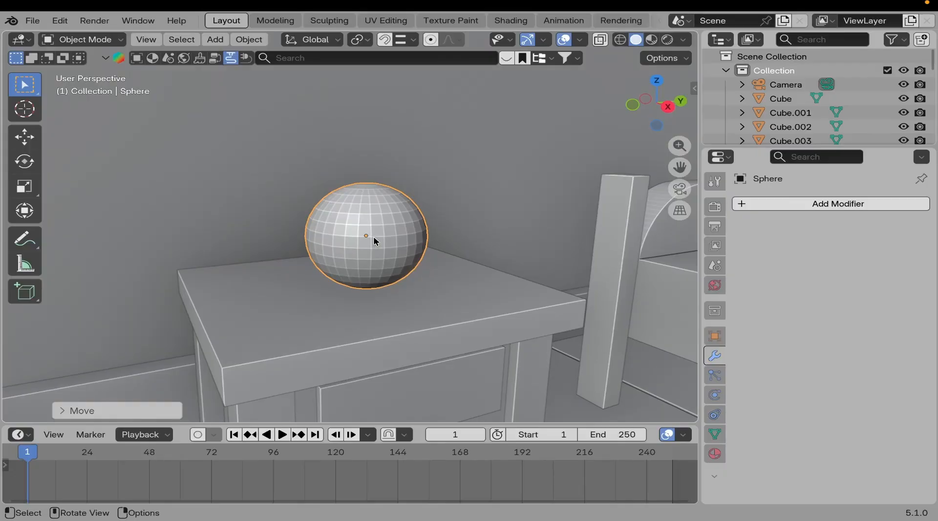
Apply the sphere's scale and enter Edit Mode on its mesh.
key("ctrl+a")
left_click(373, 247)
scroll(337, 283, "up", 2)
mouse_move(349, 272)
middle_mouse_down("shift")
mouse_move(337, 282)
mouse_move(335, 268)
middle_mouse_up("shift")
key("Tab")
middle_click_drag(359, 314, 318, 253)
middle_click_drag(334, 295, 321, 302)
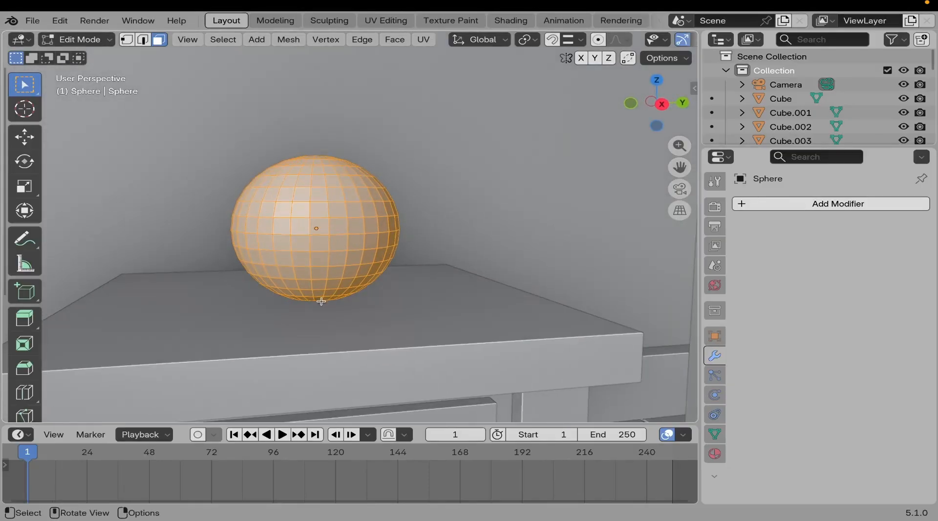
Show the sphere from the front view with X-ray display enabled.
key("KP_1")
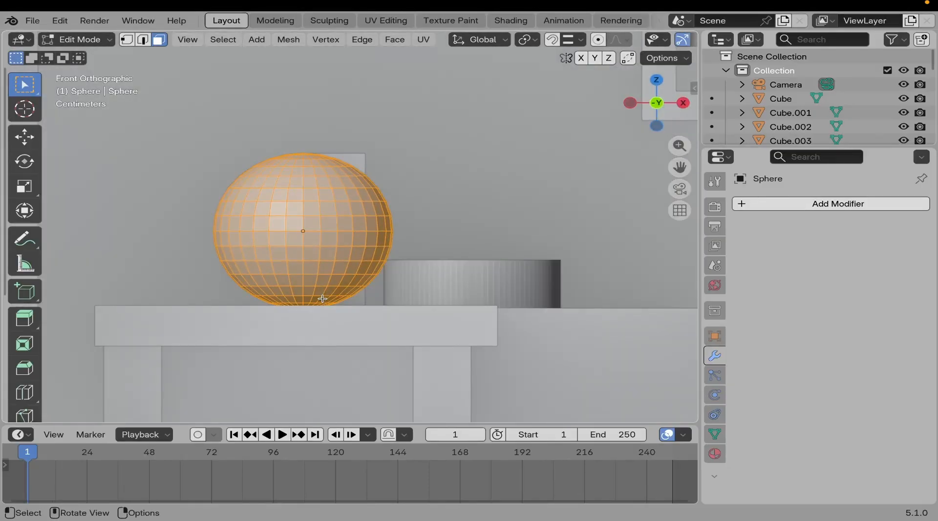
middle_click_drag(315, 307, 341, 266, "shift")
scroll(298, 278, "up", 1)
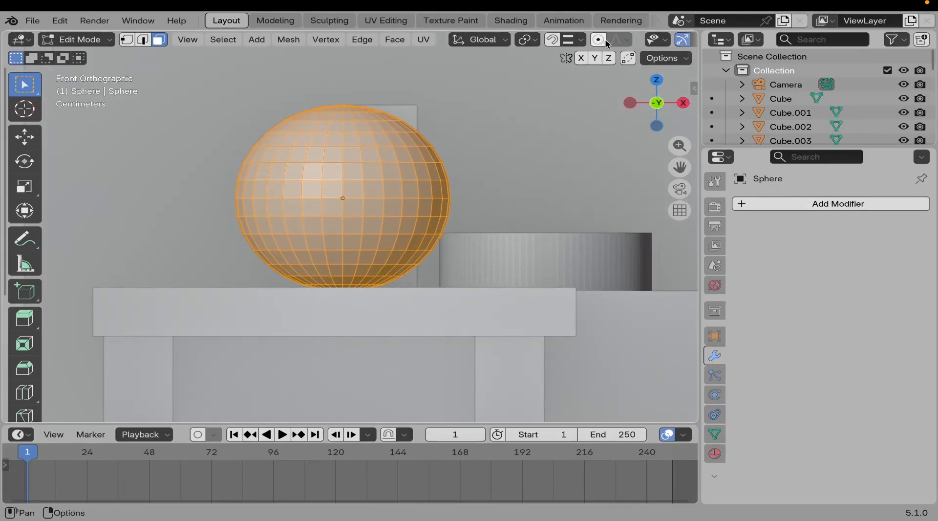
scroll(607, 43, "down", 5)
scroll(630, 44, "down", 2)
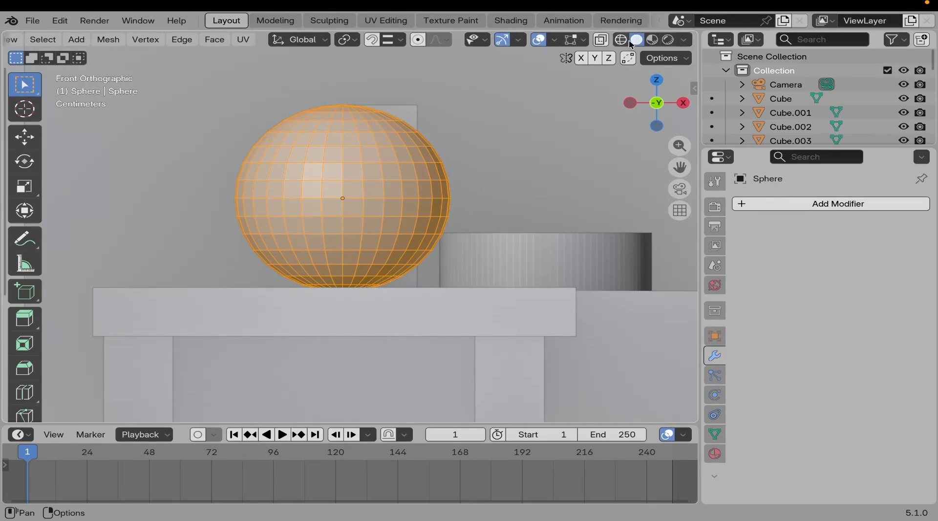
left_click(601, 40)
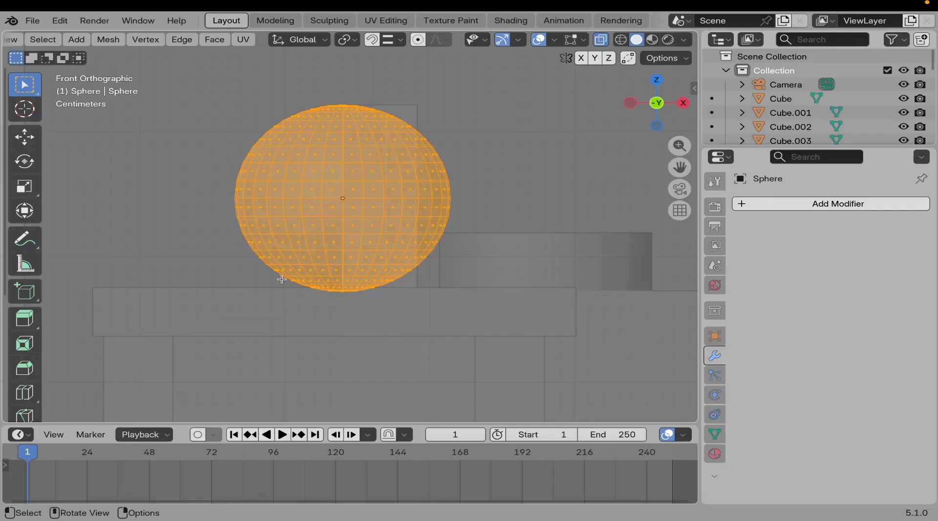
Delete the vertices of the sphere's lowest face rings to cut off its bottom cap.
left_click_drag(411, 304, 411, 304)
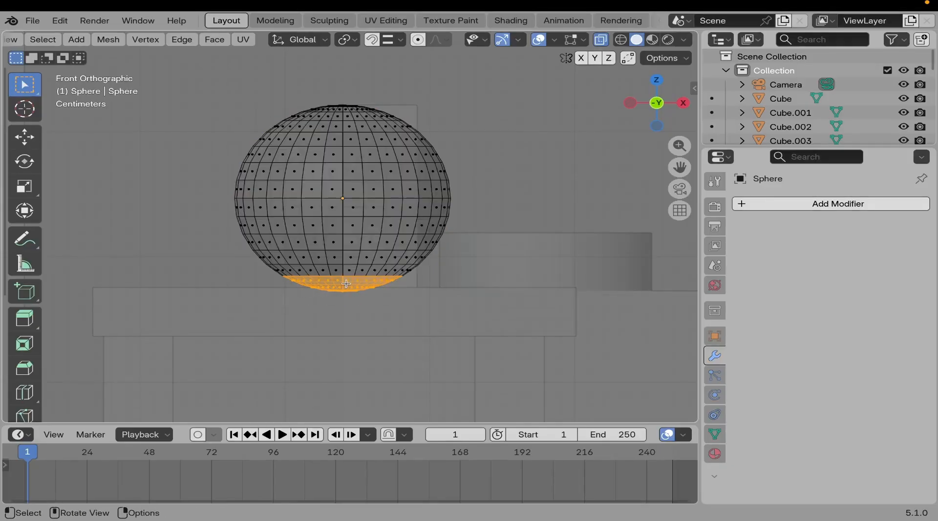
scroll(364, 295, "up", 6)
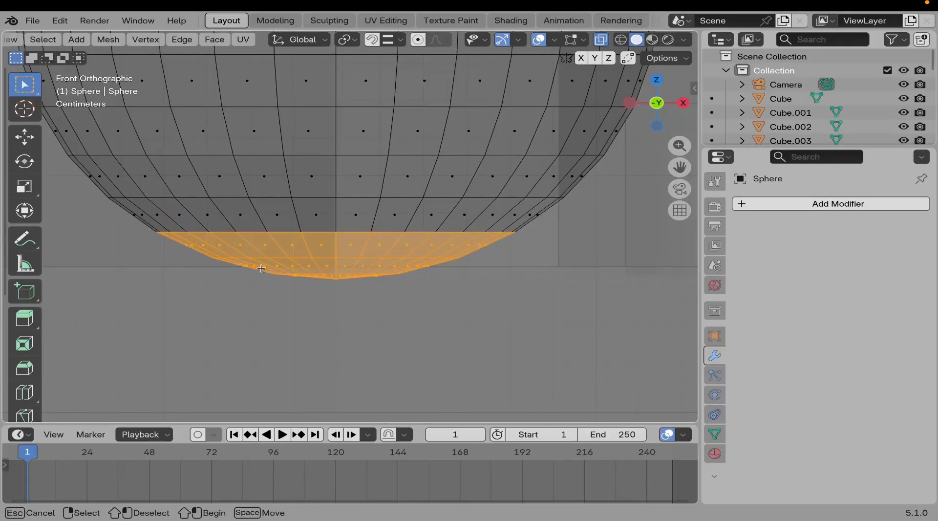
left_click_drag(441, 304, 440, 305)
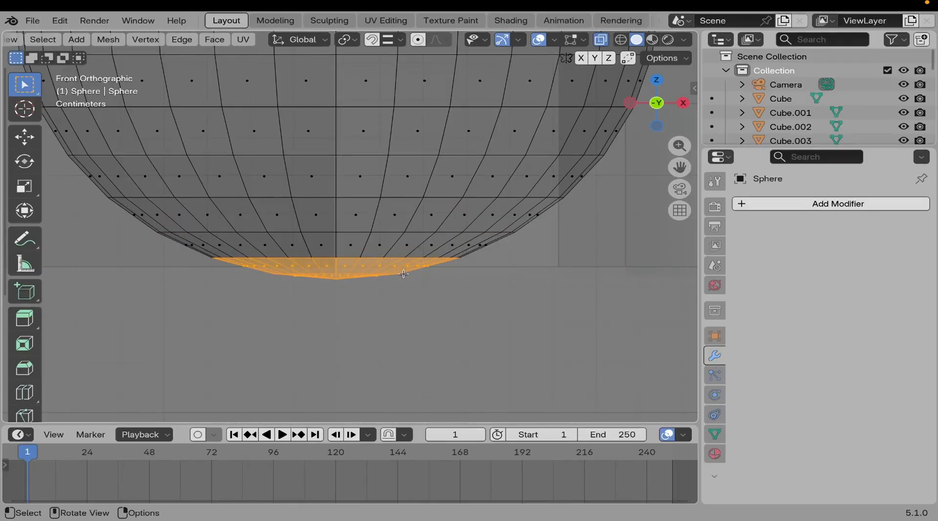
key("x")
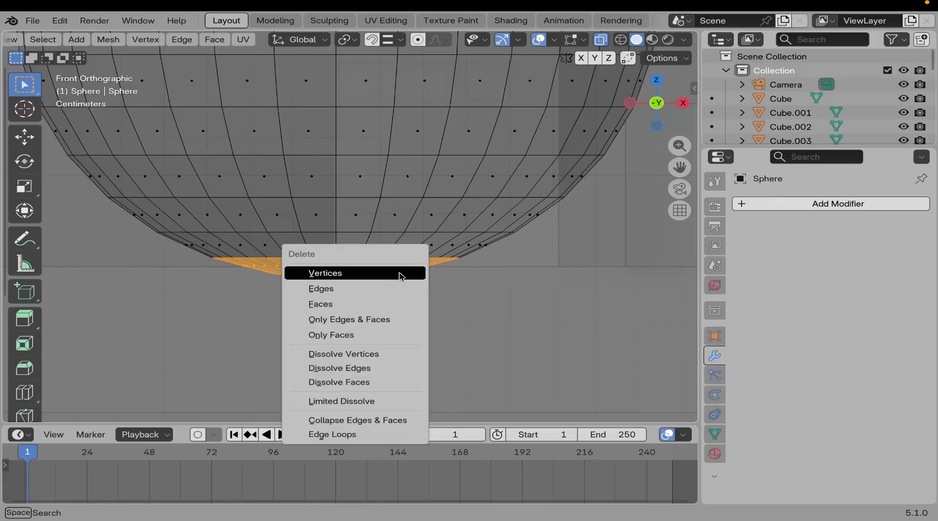
left_click(336, 273)
scroll(326, 266, "down", 5)
scroll(327, 264, "up", 1)
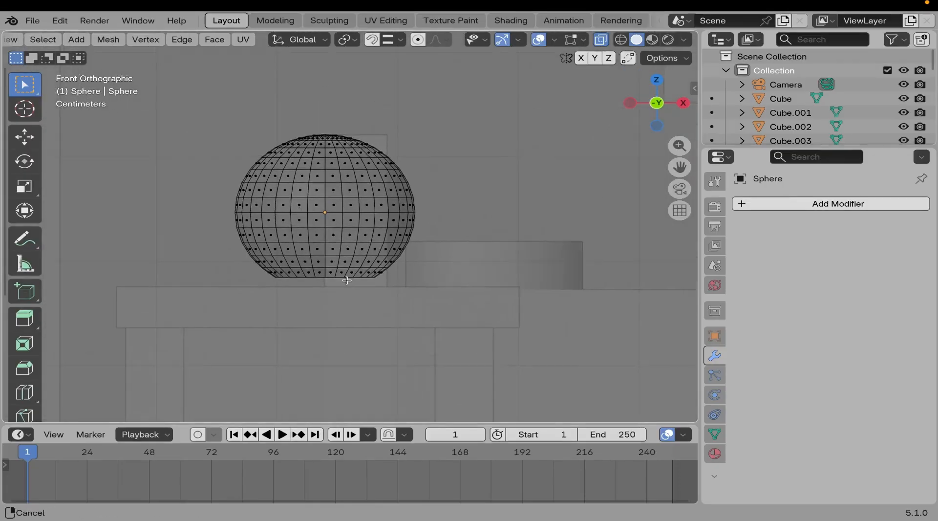
scroll(325, 210, "up", 2, "shift")
middle_click_drag(316, 227, 312, 266, "shift")
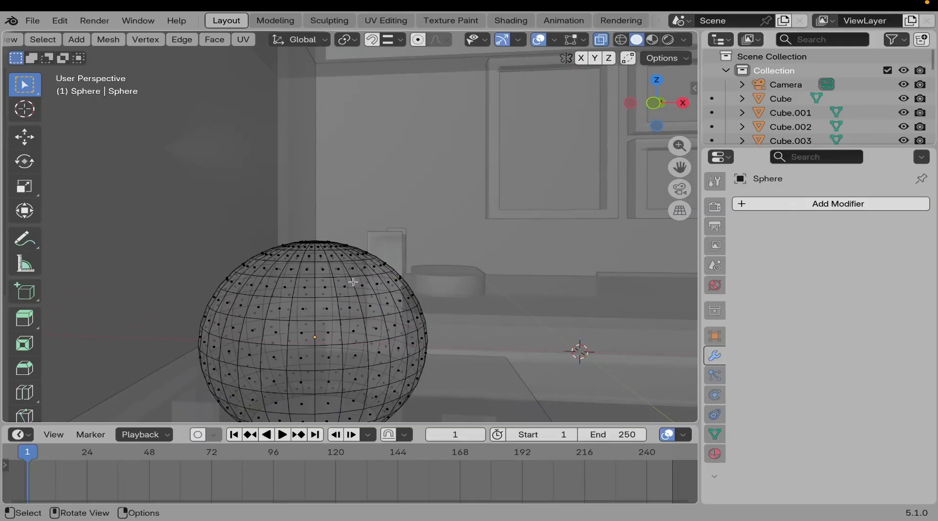
Return to Object Mode and lower the cut sphere along Z onto the bedside table.
middle_click_drag(543, 127, 371, 214)
scroll(242, 183, "up", 1)
scroll(335, 224, "down", 5)
key("Tab")
scroll(336, 225, "down", 5)
key("g")
key("z")
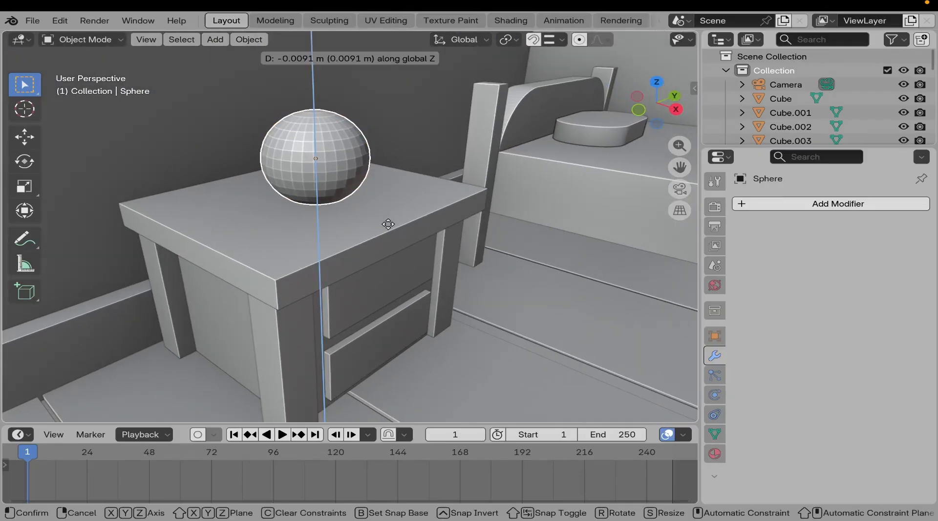
left_click(388, 221)
Turn on snapping and adjust the sphere's height along Z on the tabletop.
scroll(440, 39, "down", 5)
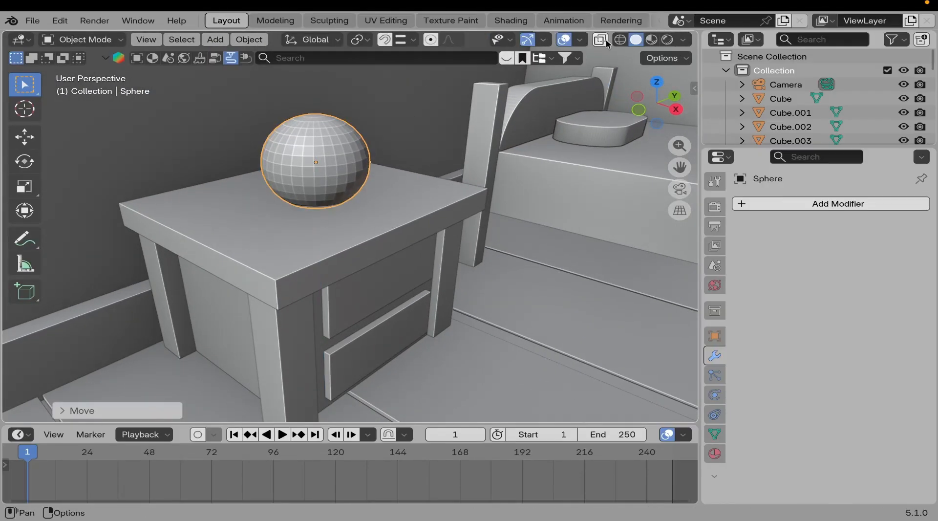
left_click(384, 39)
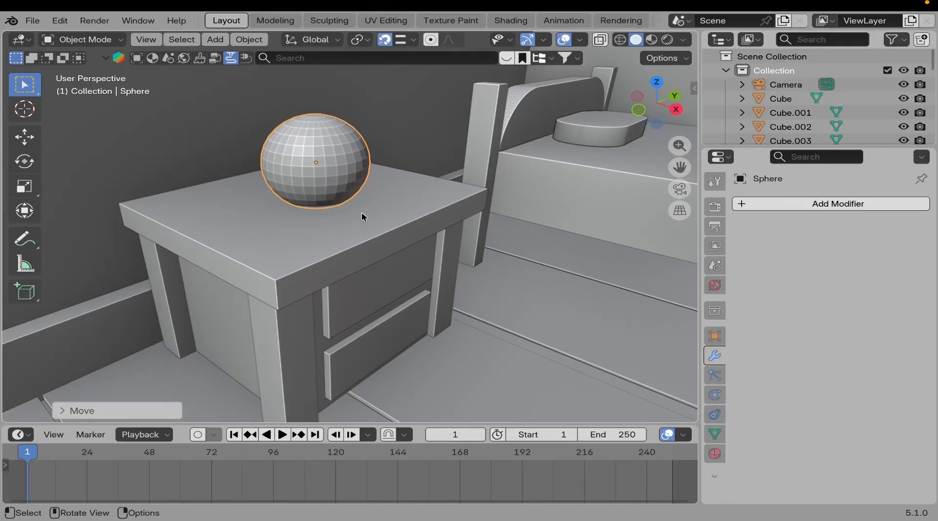
key("g")
key("z")
left_click(374, 236)
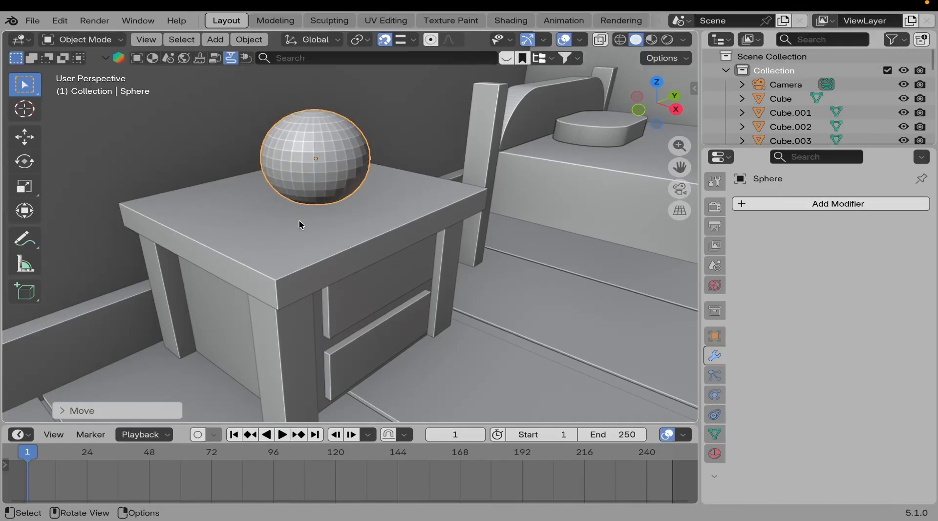
middle_click_drag(301, 224, 290, 259)
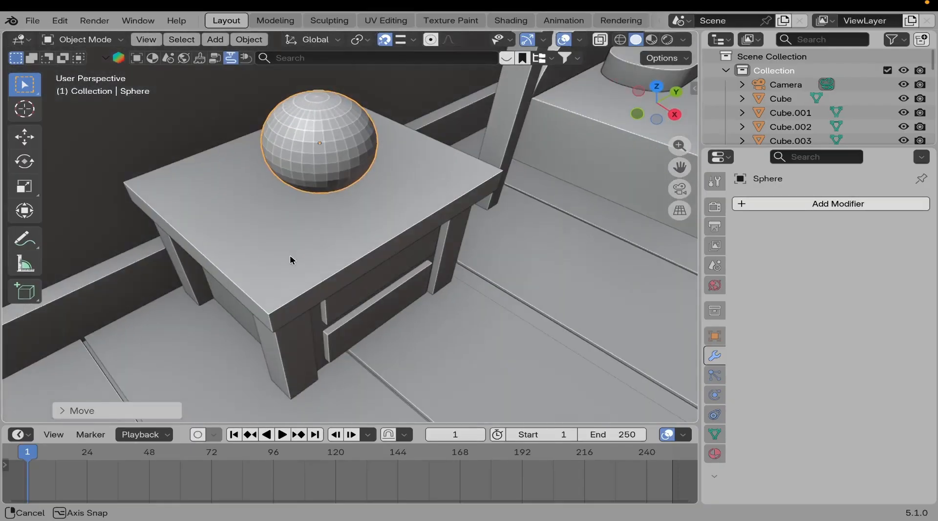
In Edit Mode, select the ring of faces at the sphere's top and extrude it upward into a narrow neck.
scroll(293, 254, "down", 3)
middle_click_drag(341, 196, 331, 238, "shift")
scroll(345, 239, "up", 3)
scroll(342, 263, "up", 2)
key("Tab")
scroll(285, 213, "up", 3)
scroll(331, 238, "up", 4)
middle_click_drag(344, 274, 405, 210)
left_click(380, 278, "alt")
scroll(384, 252, "down", 3)
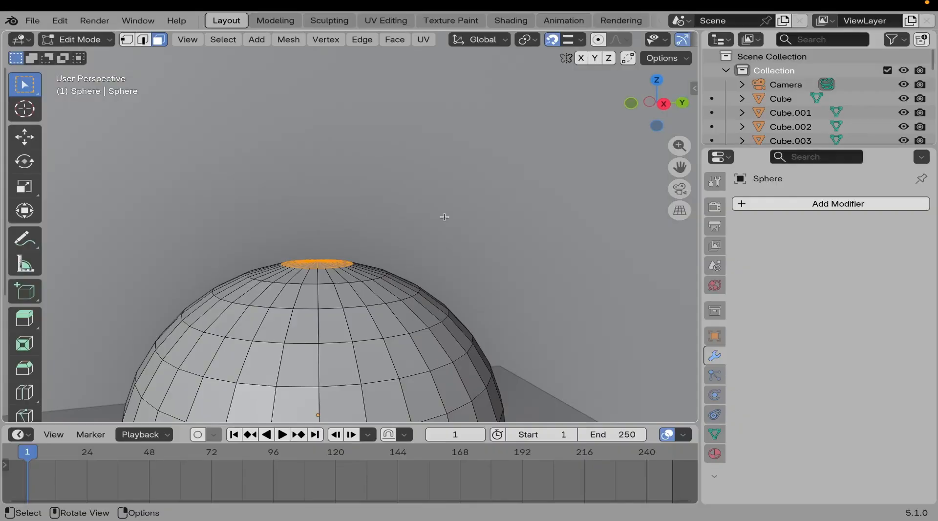
key("e")
left_click(453, 104)
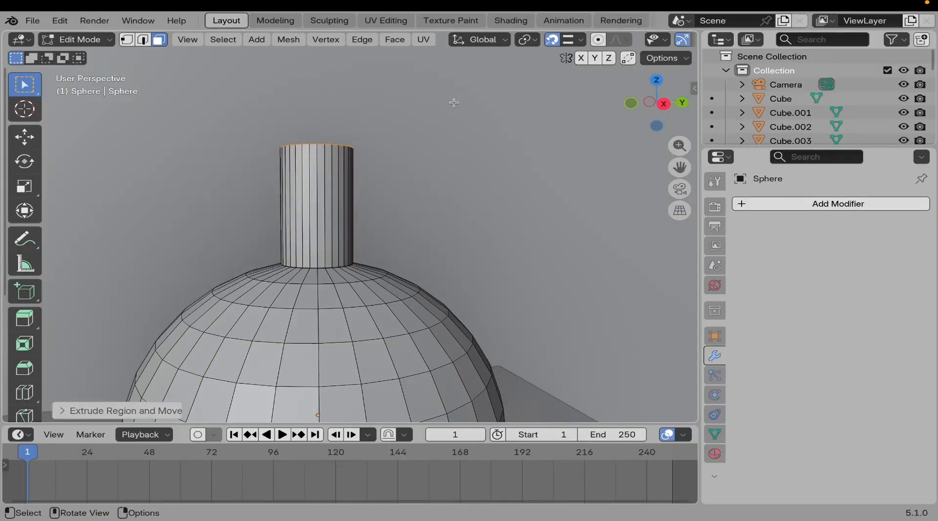
Raise the top of the neck about 0.019 m along Z and return to Object Mode.
scroll(473, 200, "down", 6)
middle_click_drag(473, 200, 470, 203, "shift")
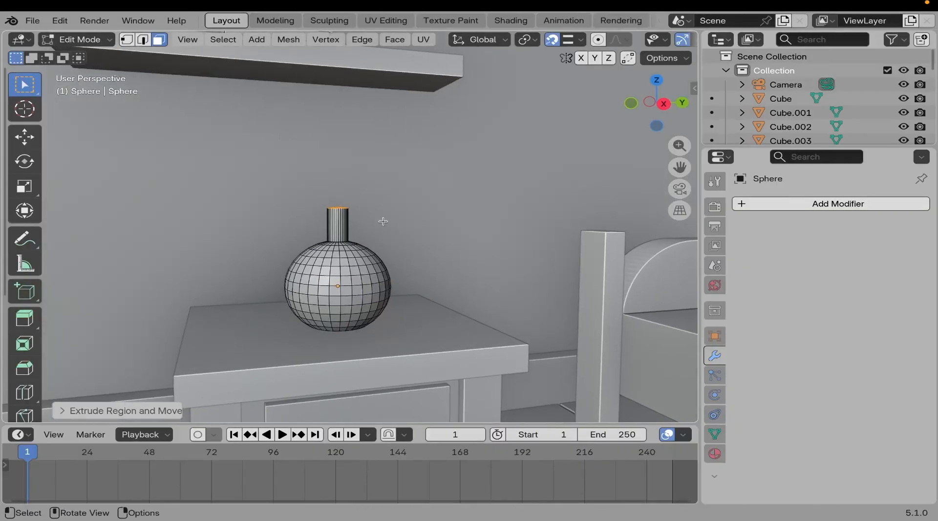
key("g")
key("z")
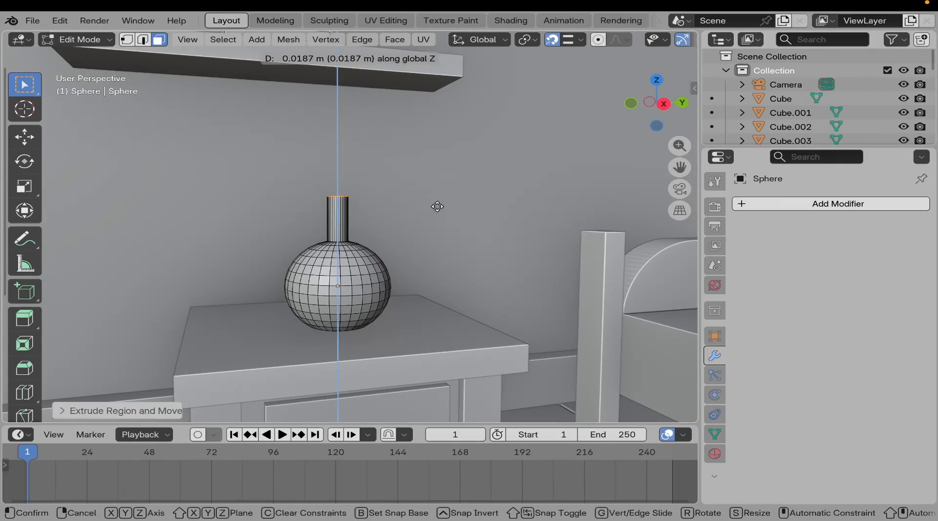
left_click(437, 207)
key("Tab")
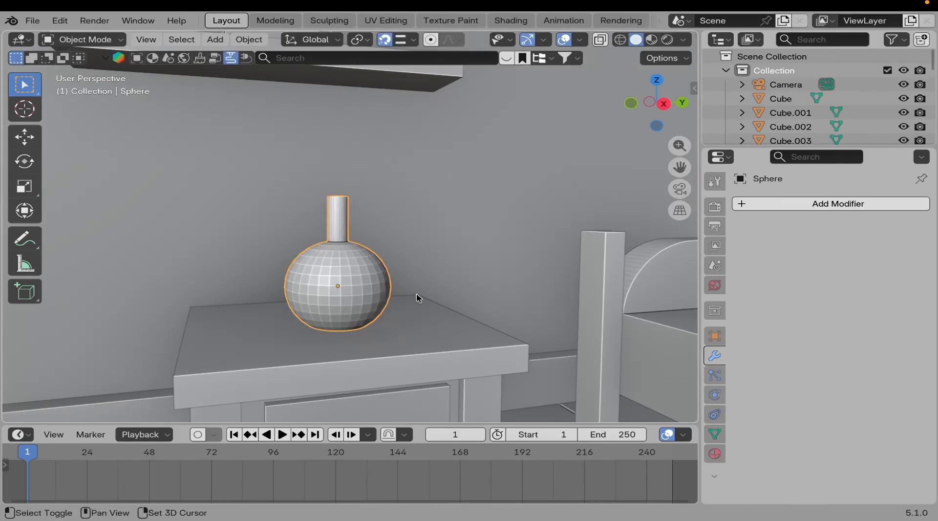
Flatten the lamp base slightly along Z and lower it back onto the tabletop.
scroll(420, 254, "down", 3, "shift")
key("s")
key("z")
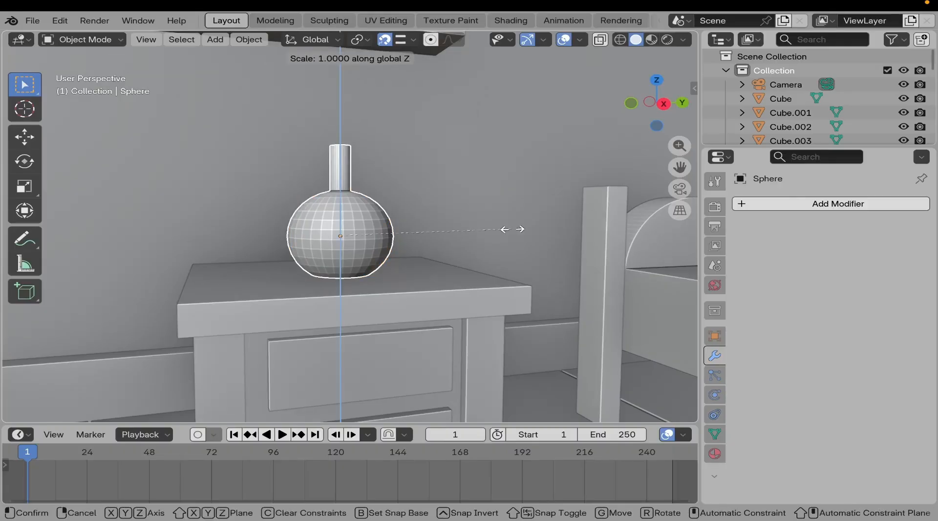
left_click(487, 226)
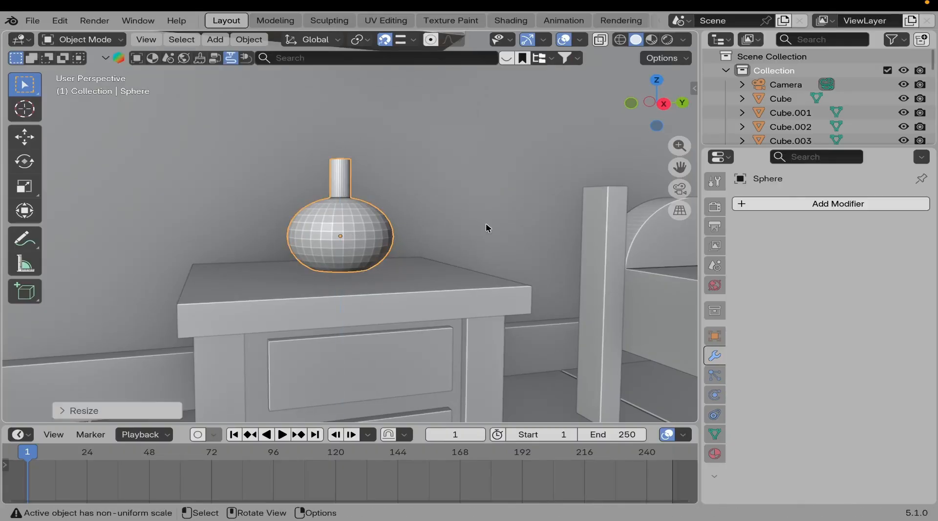
key("g")
key("z")
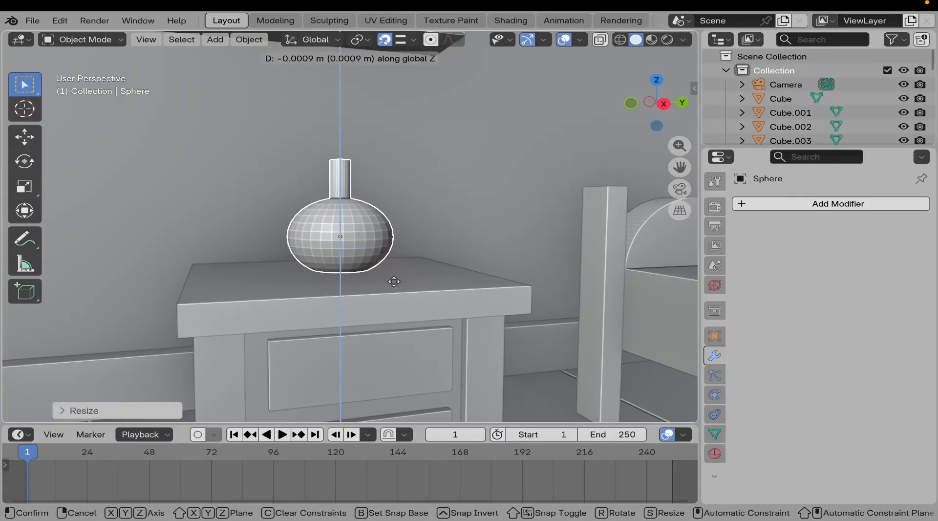
left_click(403, 296)
Check the lamp base's size and placement within the whole room and deselect it.
middle_click_drag(342, 236, 423, 273)
scroll(385, 236, "down", 8)
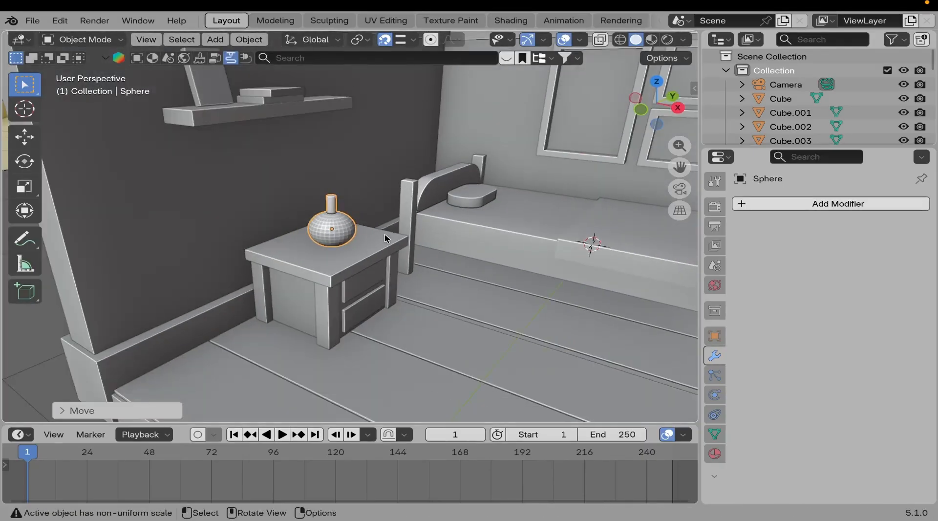
middle_click_drag(276, 243, 278, 246, "shift")
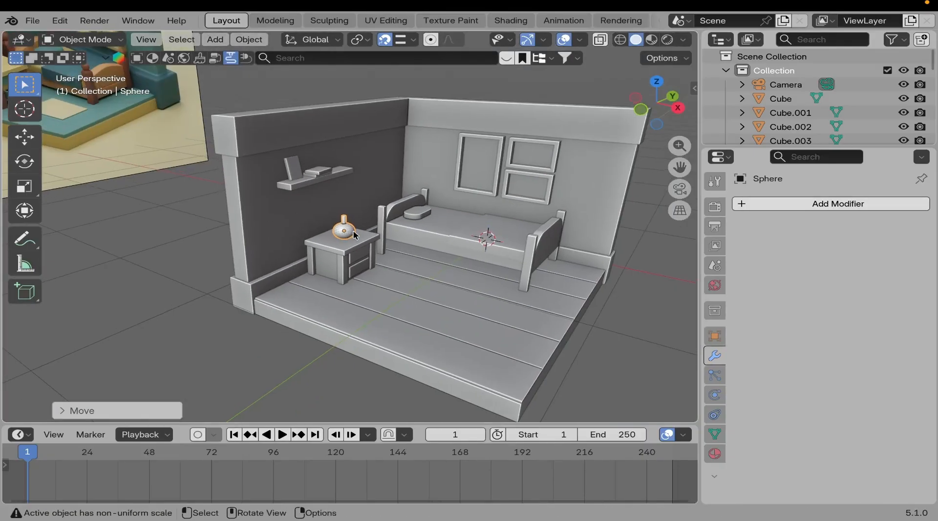
scroll(182, 226, "down", 1)
middle_click_drag(191, 245, 293, 301, "shift")
left_click(242, 267)
middle_click_drag(242, 268, 120, 258, "shift")
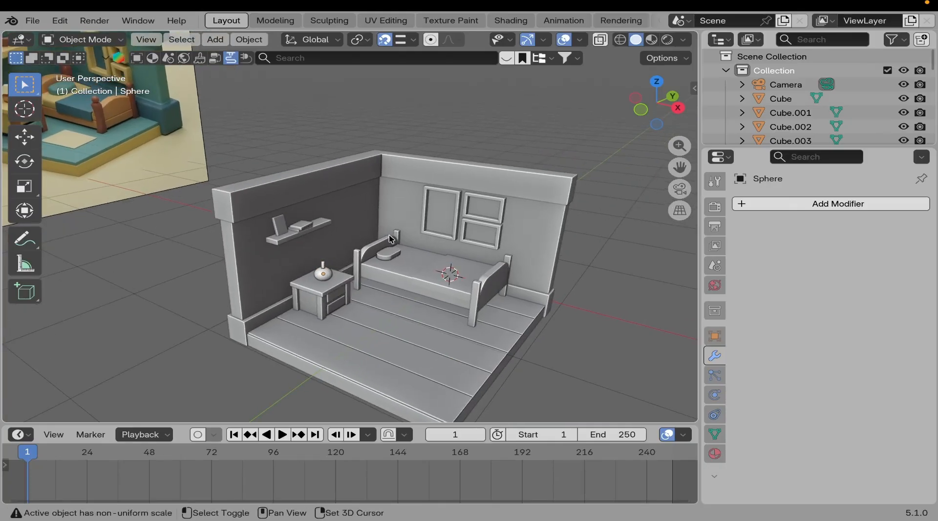
Add a cylinder mesh at the scene origin and reduce its vertex count to a faceted prism.
key("shift+a")
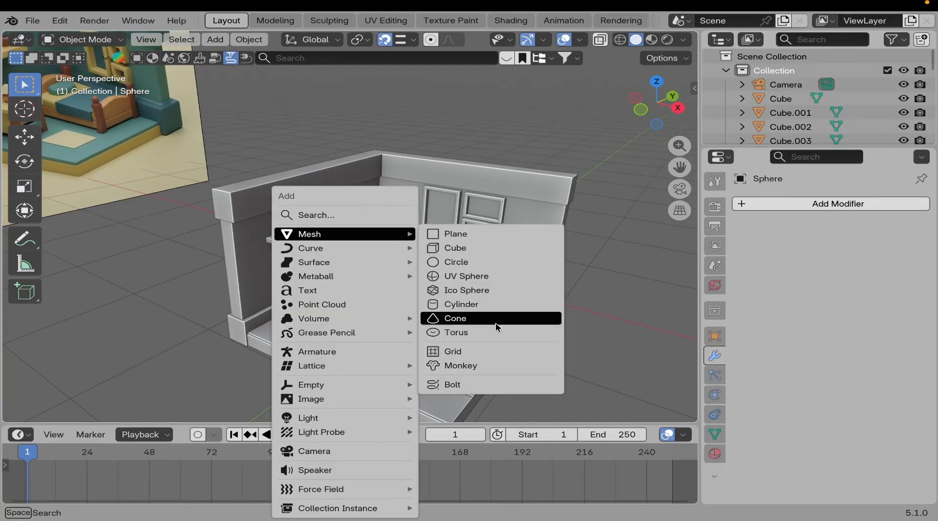
left_click(448, 310)
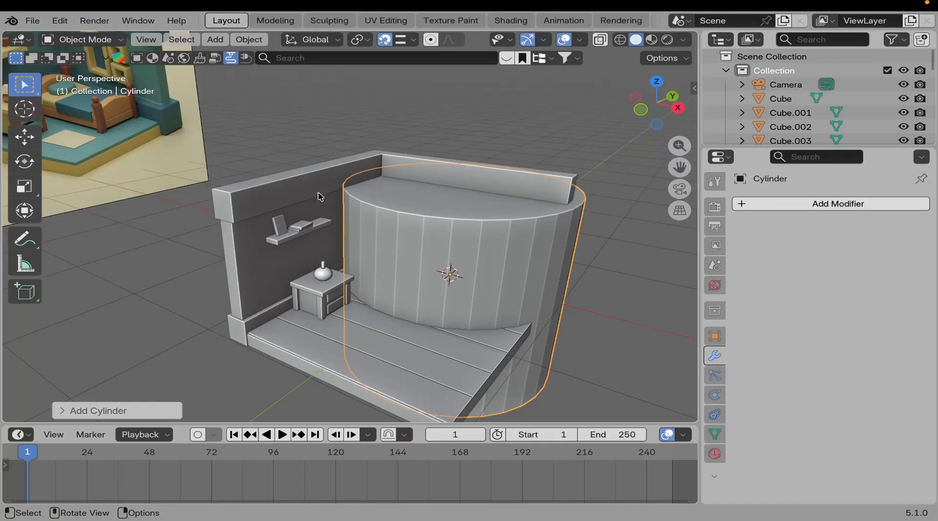
left_click(74, 411)
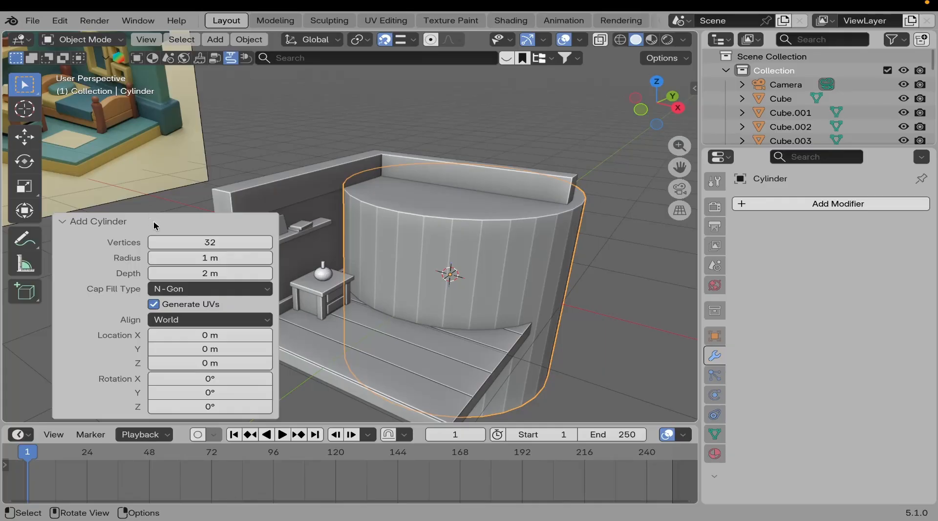
left_click(210, 243)
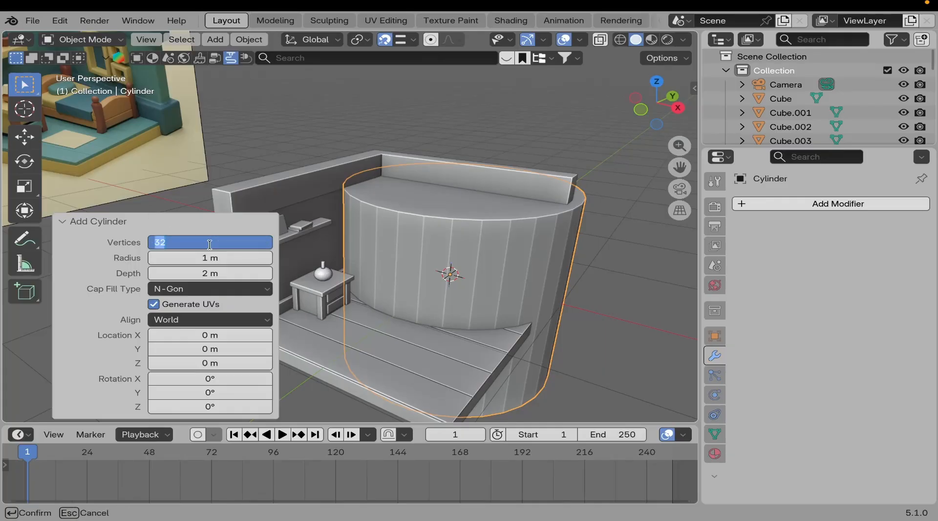
key("Return")
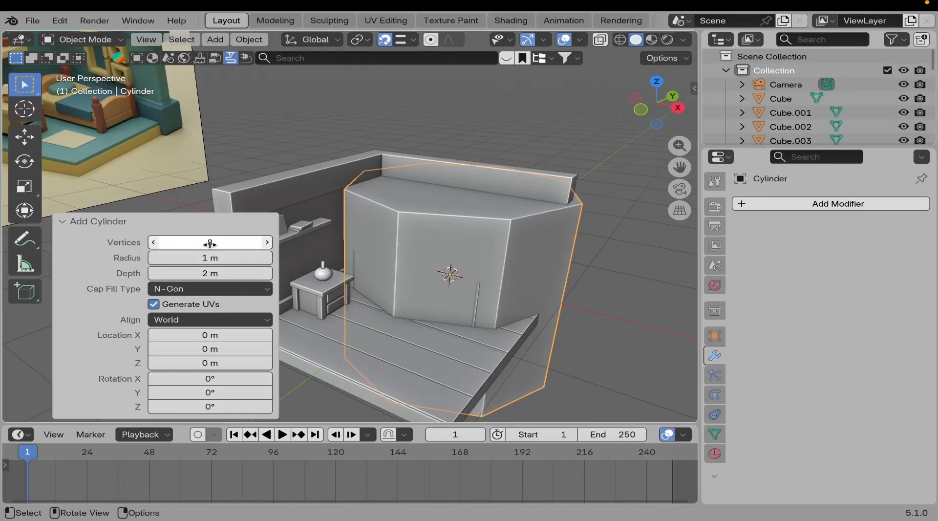
left_click(74, 222)
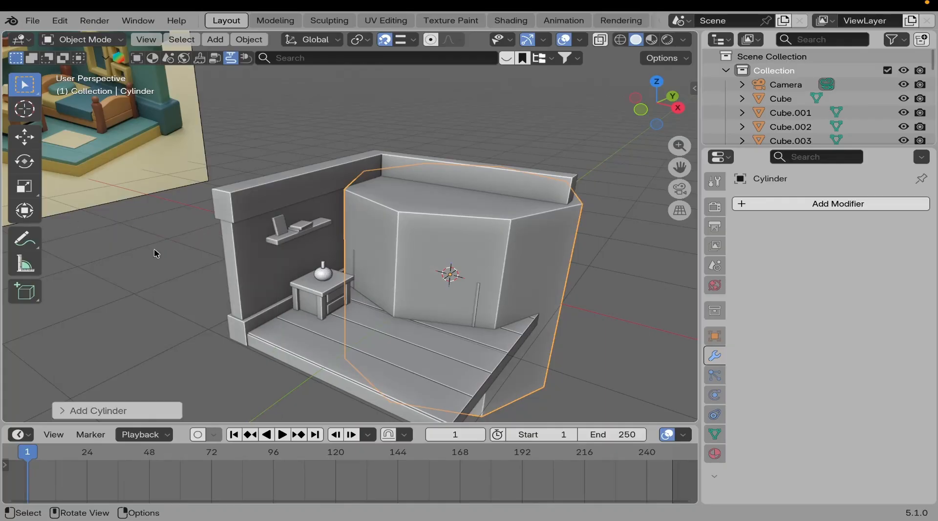
Delete the faceted cylinder from the scene.
scroll(376, 318, "down", 2)
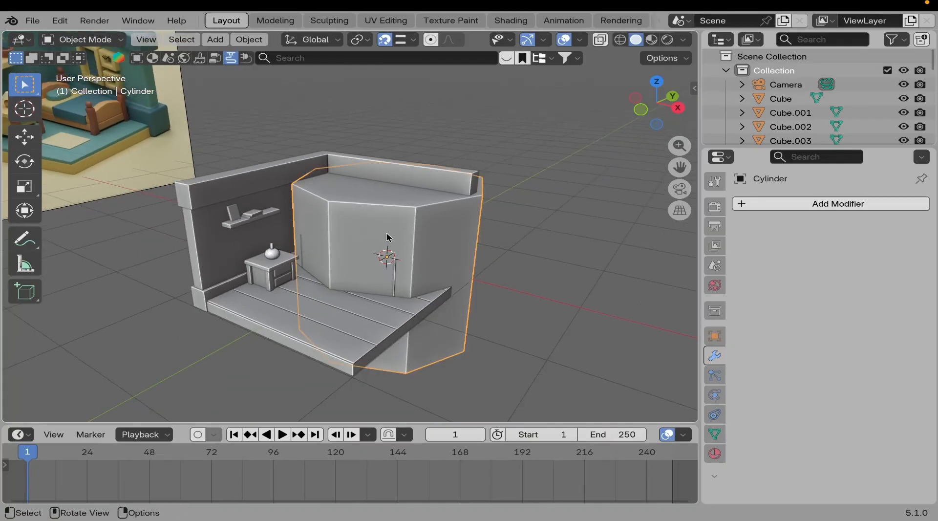
key("x")
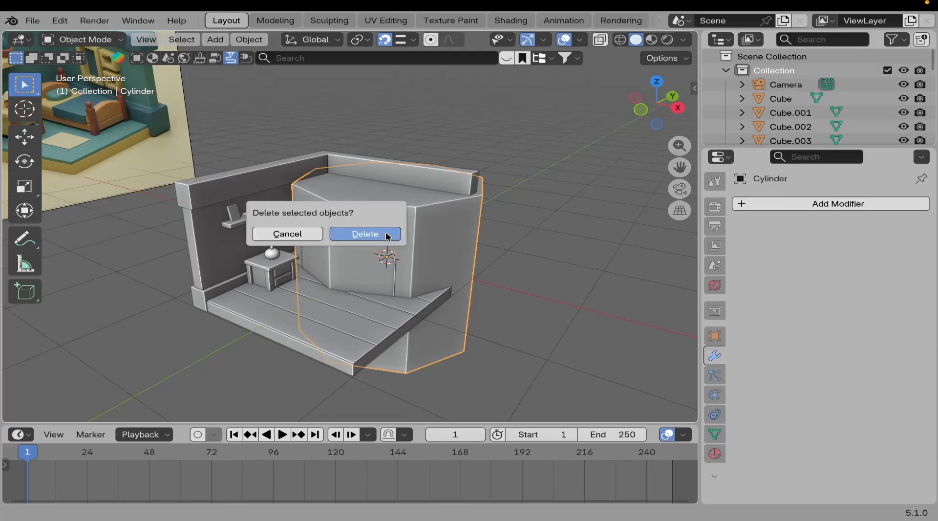
left_click(385, 235)
key("shift+a")
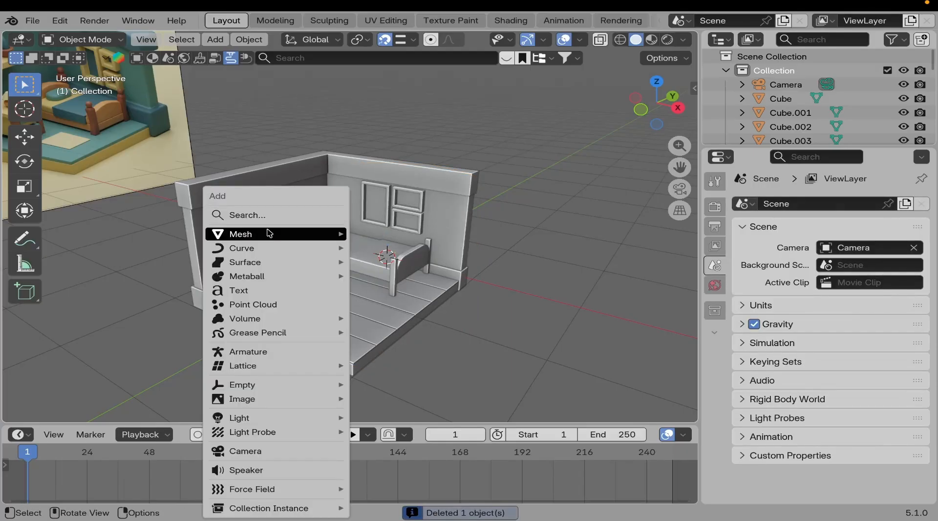
mouse_move(271, 233)
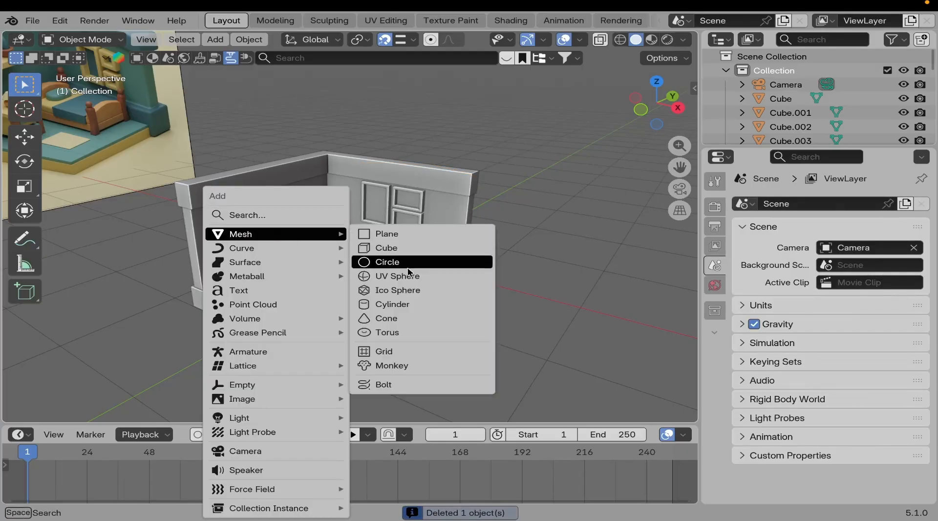
left_click(412, 304)
left_click(541, 208)
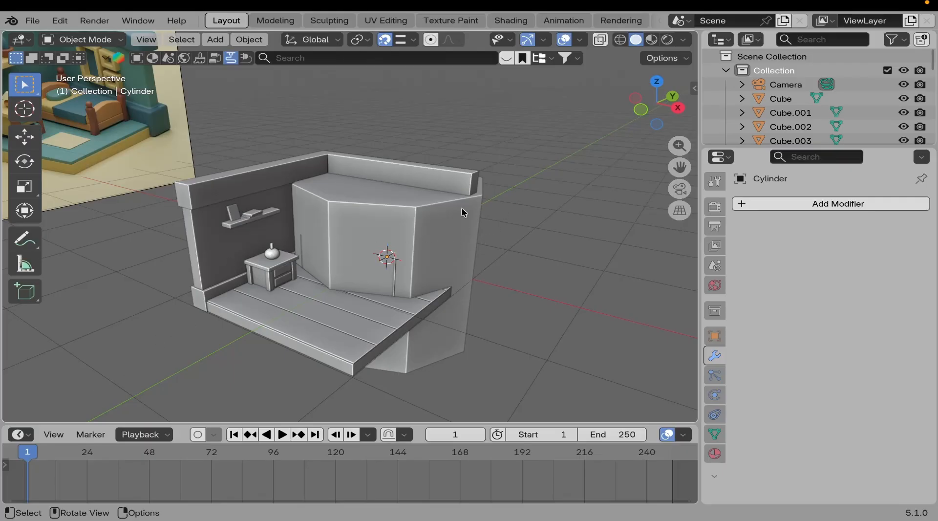
left_click(446, 229)
key("x")
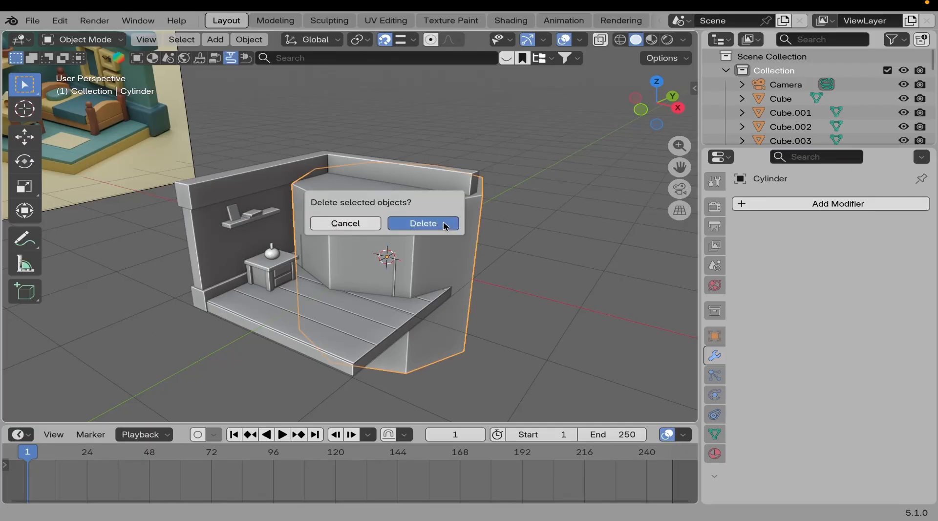
left_click(444, 223)
Add an 8-vertex cylinder mesh at the scene origin and scale it down uniformly to about 0.19.
key("shift+a")
mouse_move(337, 215)
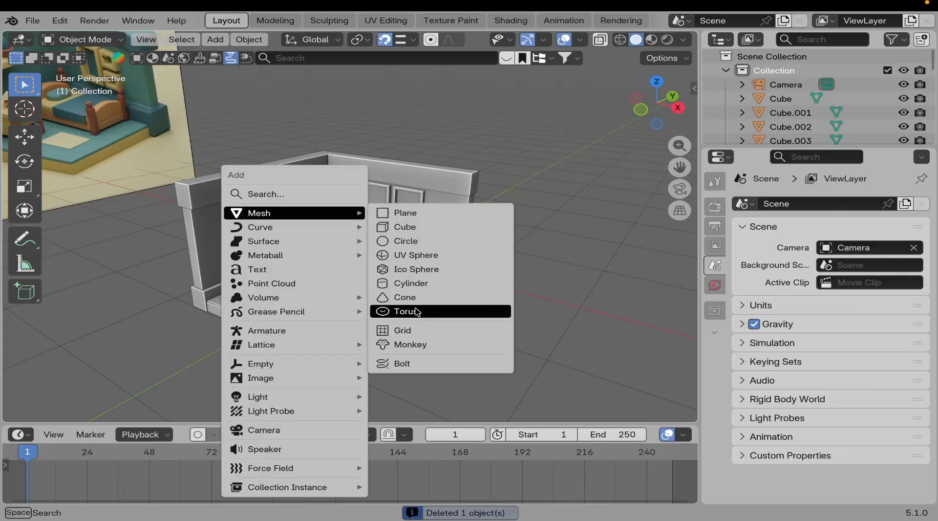
left_click(418, 284)
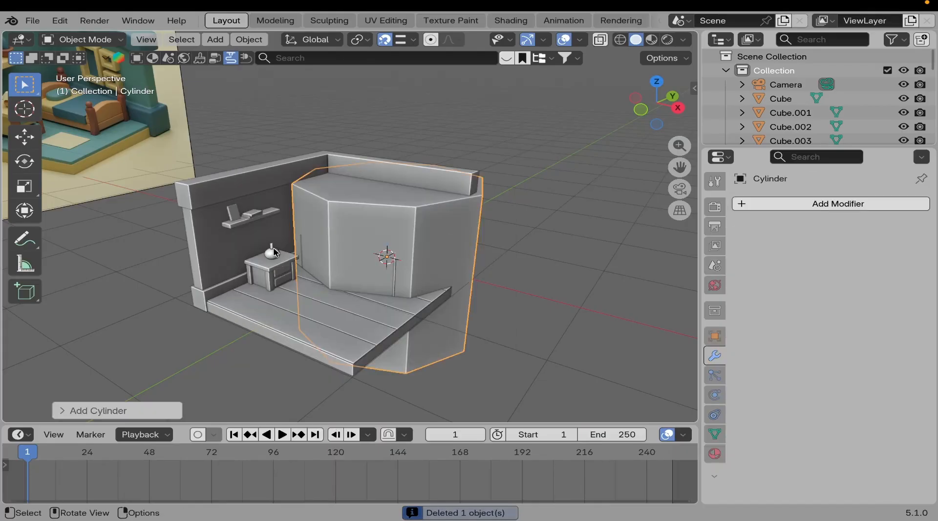
left_click(62, 410)
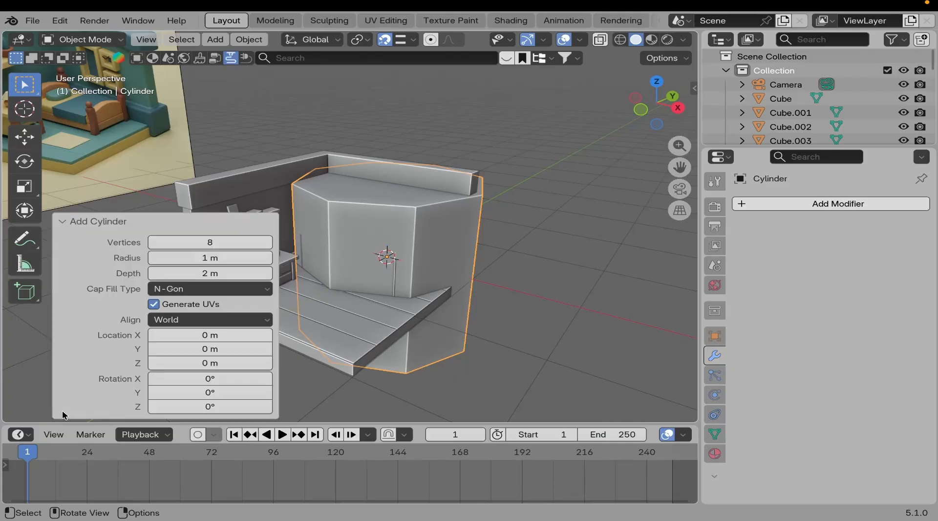
left_click(100, 222)
middle_click_drag(421, 250, 424, 266)
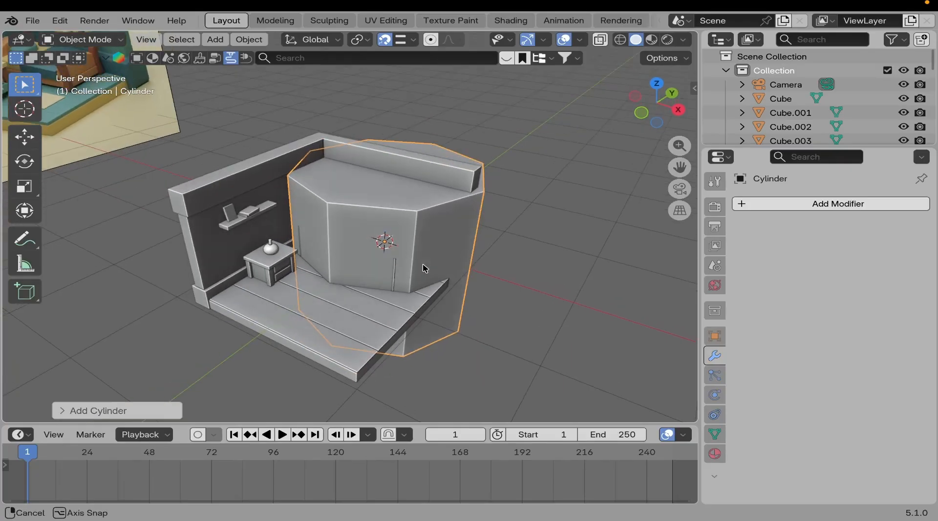
key("s")
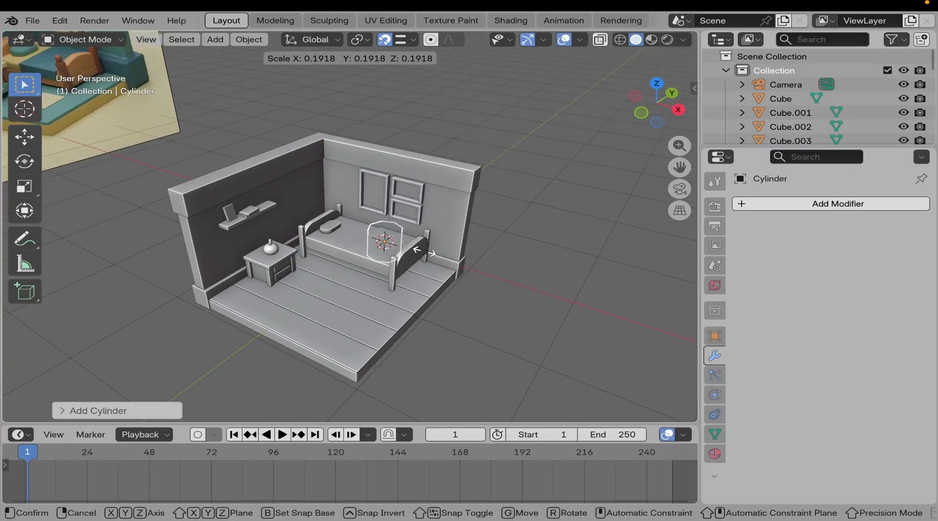
left_click(442, 250)
Move the cylinder along Y and then along X so it stands on the floor beside the nightstand.
scroll(534, 251, "up", 1)
key("g")
key("y")
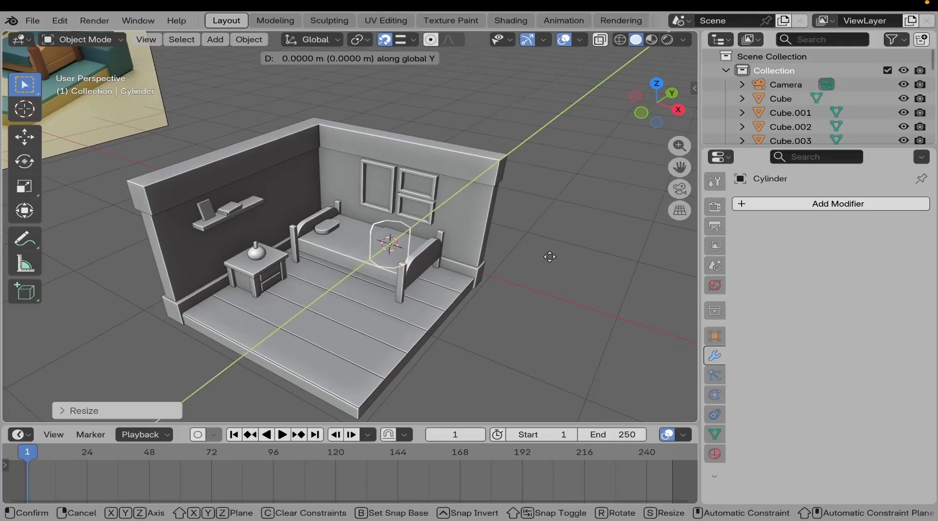
left_click(394, 329)
middle_click_drag(394, 328, 397, 292, "shift")
scroll(397, 293, "up", 2)
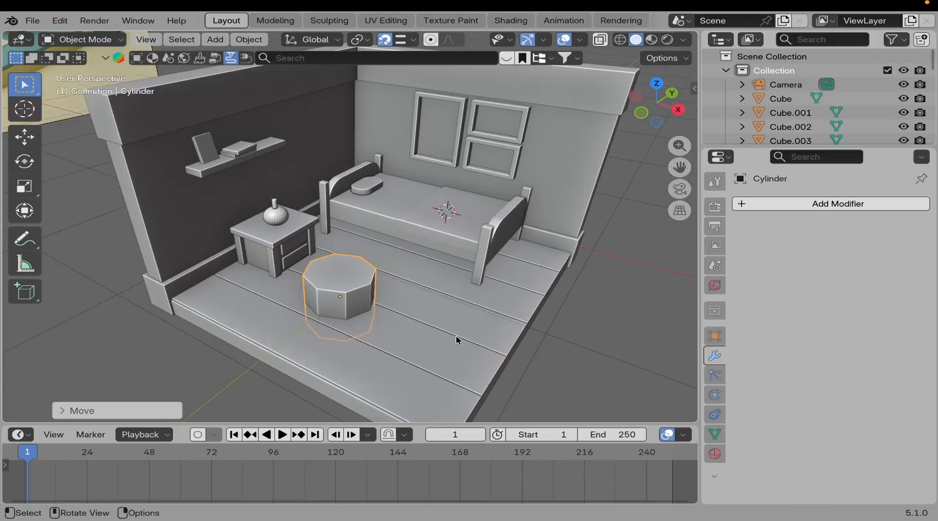
key("g")
key("x")
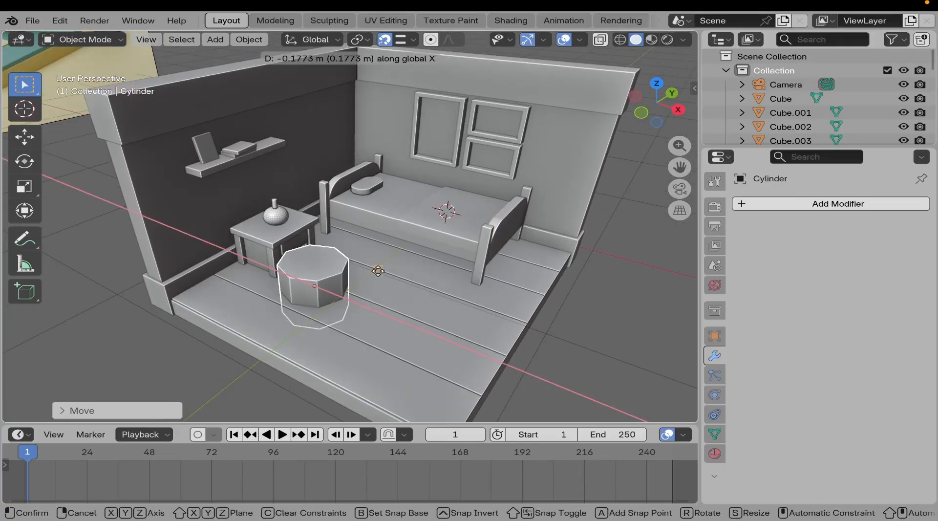
left_click(381, 242)
scroll(382, 242, "up", 2)
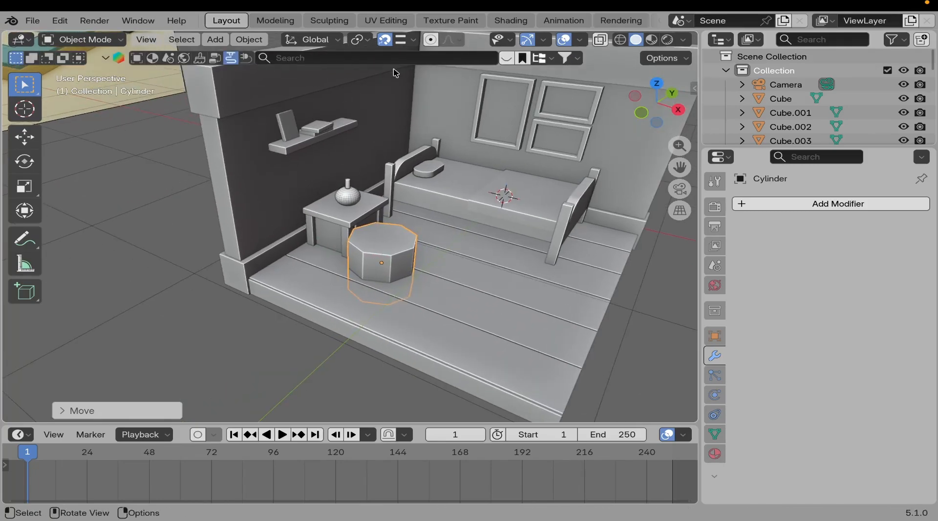
middle_click_drag(381, 242, 473, 288)
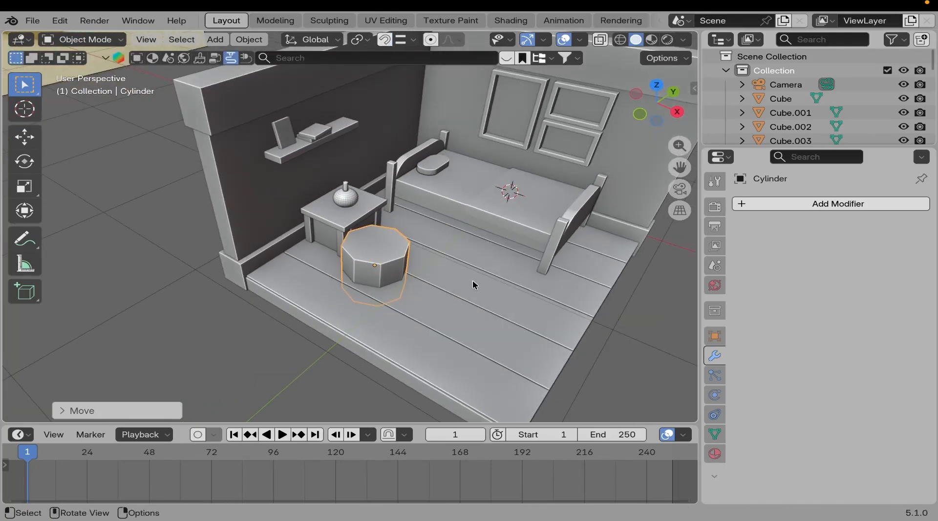
Move the cylinder along X in top view until it lines up with the lamp base.
key("KP_7")
scroll(538, 307, "up", 2)
scroll(494, 274, "up", 2)
key("g")
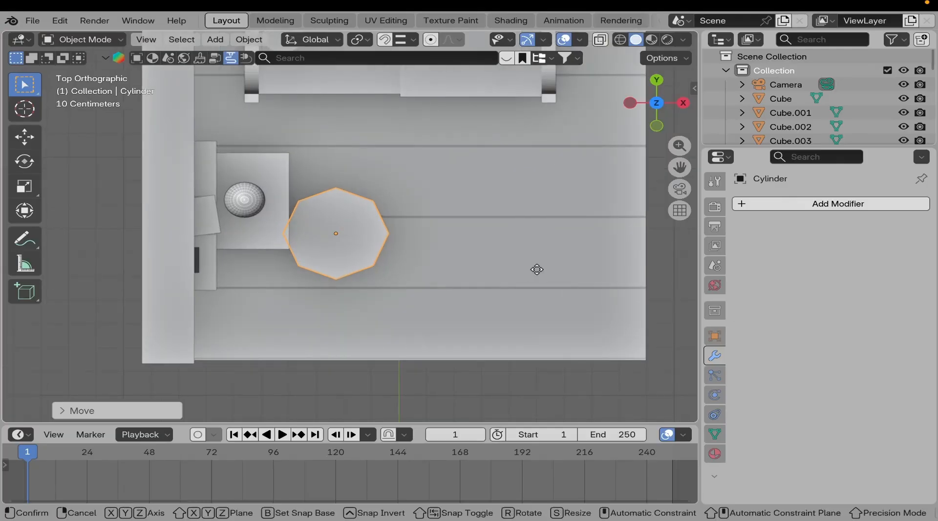
key("x")
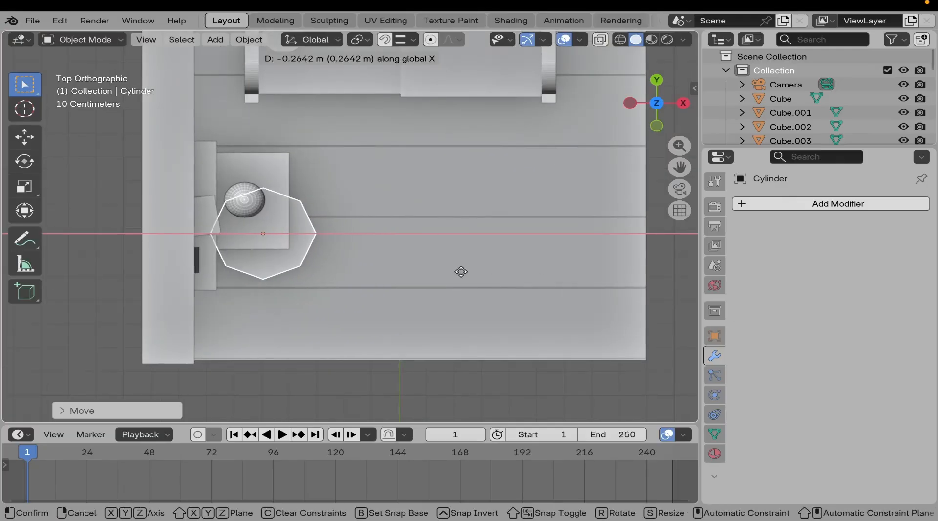
left_click(445, 272)
Shrink the cylinder until it is slightly narrower than the lamp base and centre it on the base along Y.
key("s")
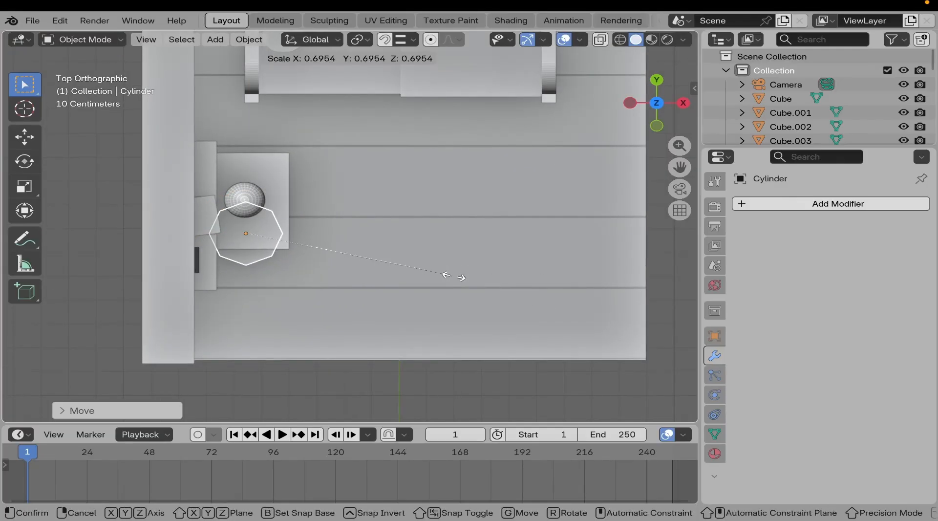
left_click(335, 268)
key("g")
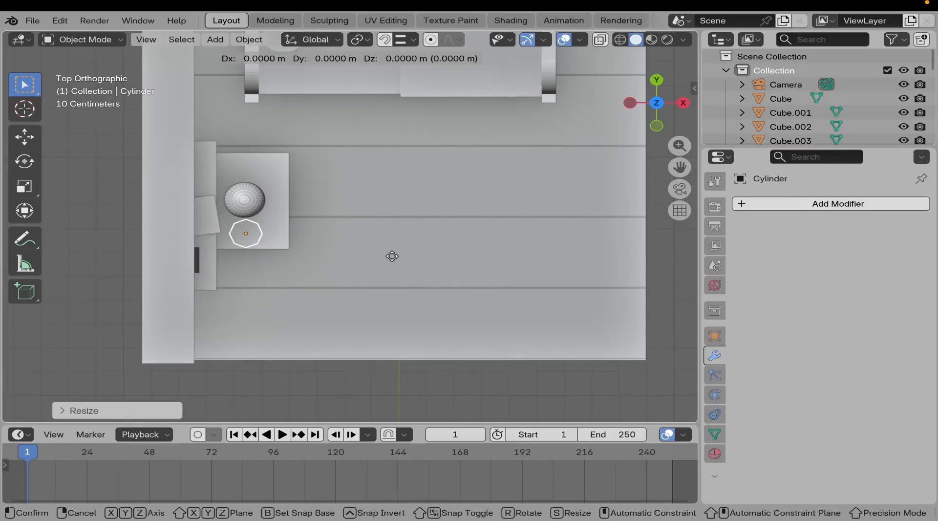
key("y")
left_click(394, 223)
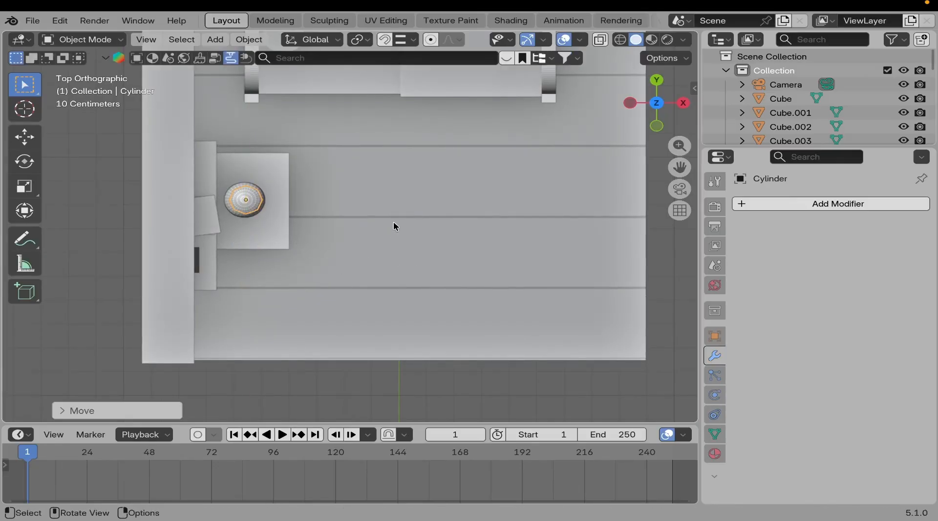
Raise the cylinder along Z in right view until it rests just on top of the rounded lamp base.
key("KP_3")
scroll(409, 208, "up", 5)
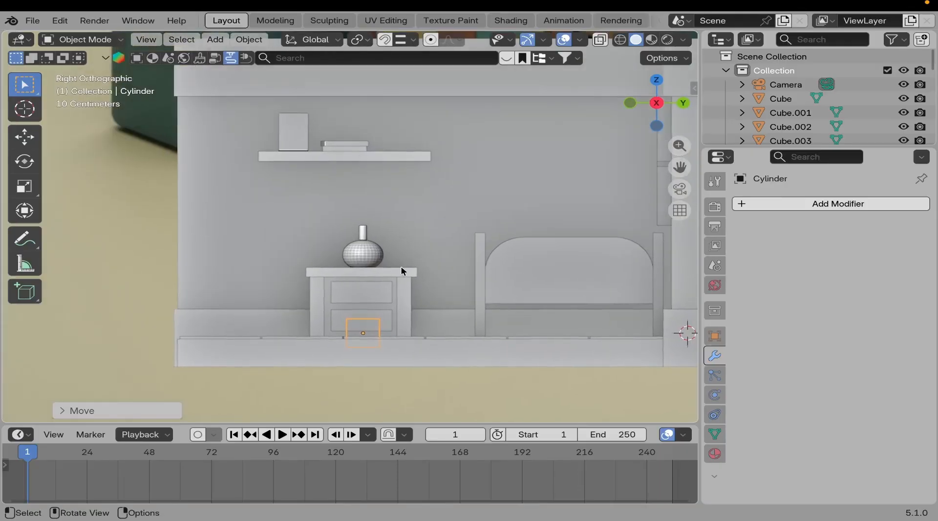
key("g")
key("z")
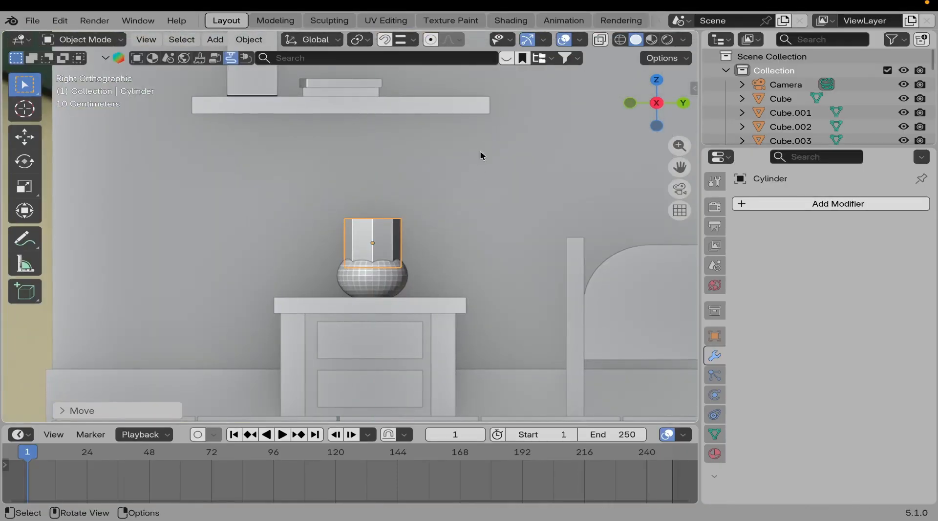
scroll(498, 244, "up", 4)
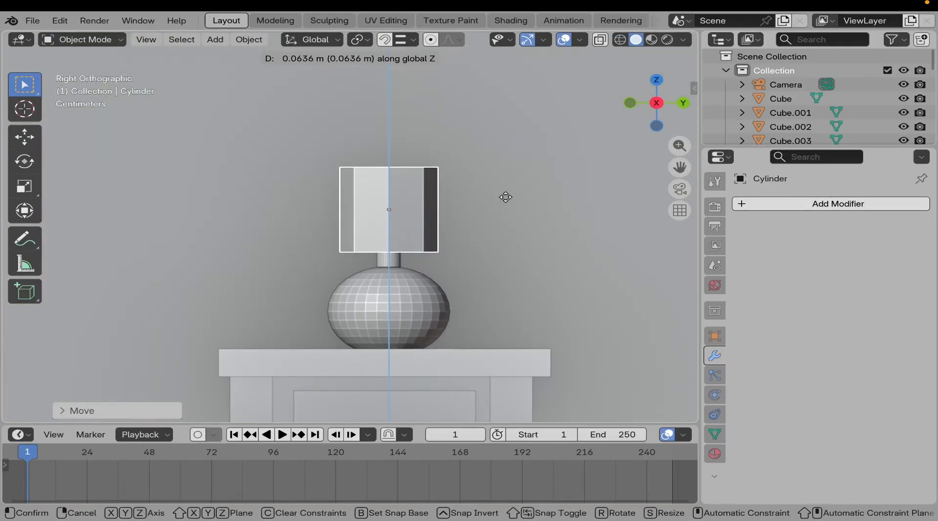
left_click(509, 213)
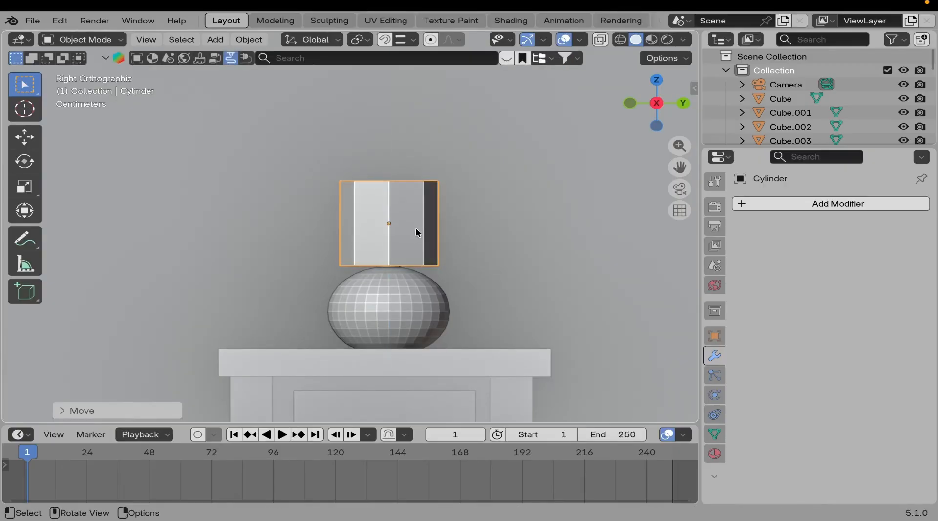
Nudge the cylinder by about -0.005 m along X to centre it over the lamp base and apply its scale.
middle_click_drag(417, 232, 441, 283)
key("KP_7")
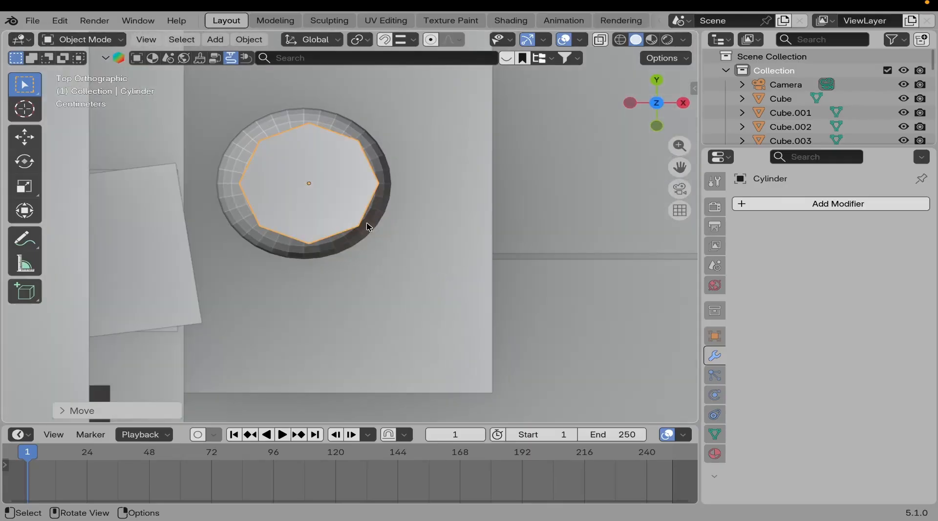
middle_click_drag(369, 225, 432, 318, "ctrl")
key("g")
key("x")
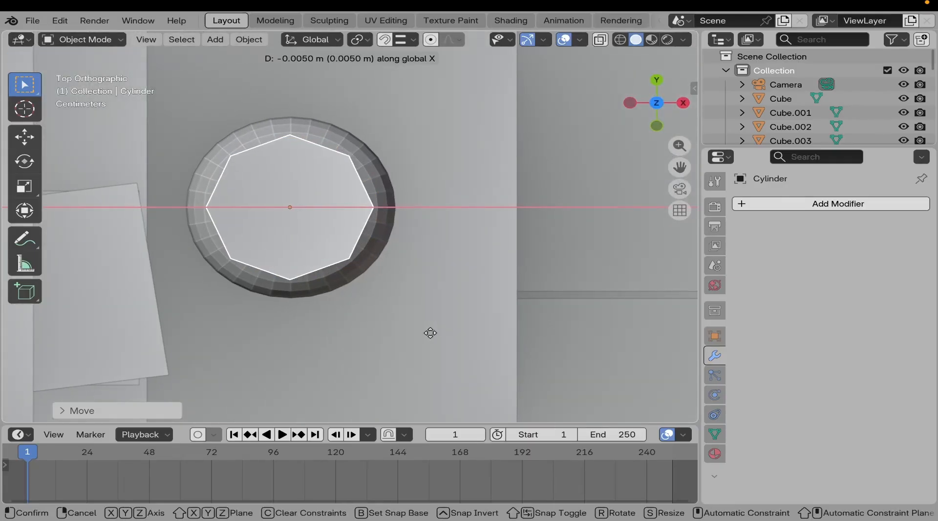
left_click(429, 333)
middle_click_drag(337, 250, 324, 274, "ctrl")
key("ctrl+a")
left_click(314, 218)
Scale the cylinder's top face down to about a fifth of its width to form a tapered lampshade.
key("Tab")
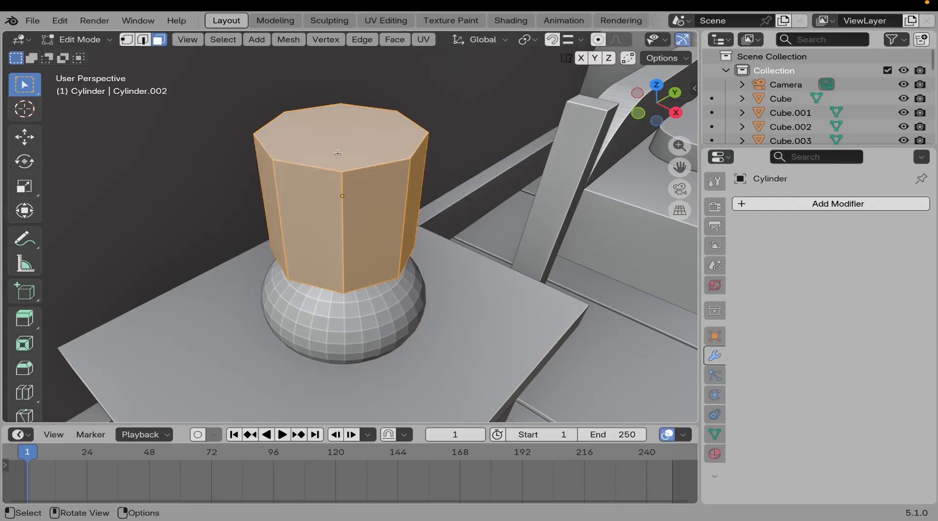
left_click(327, 157)
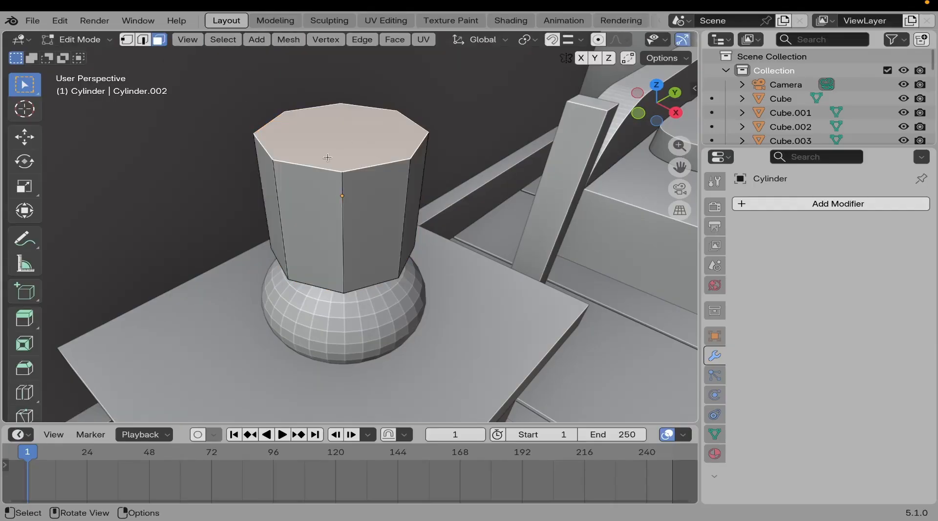
key("s")
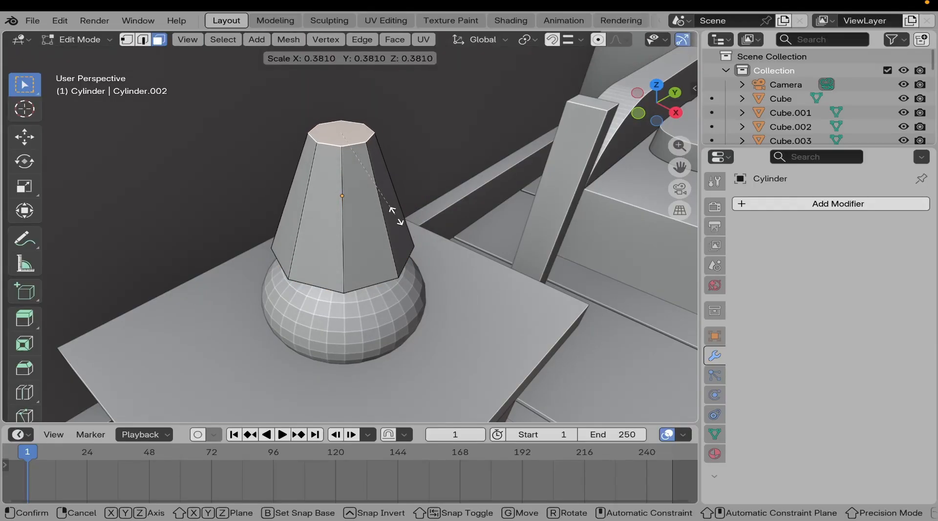
left_click(373, 199)
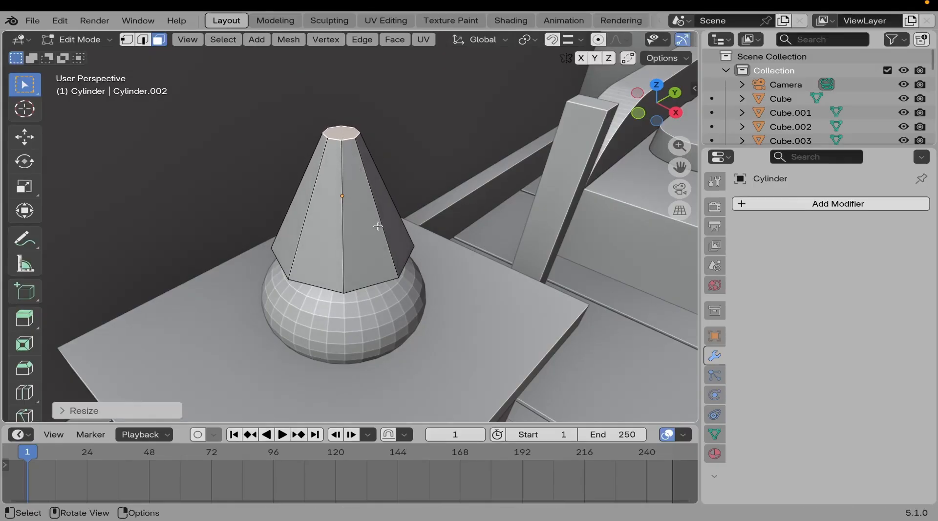
key("Tab")
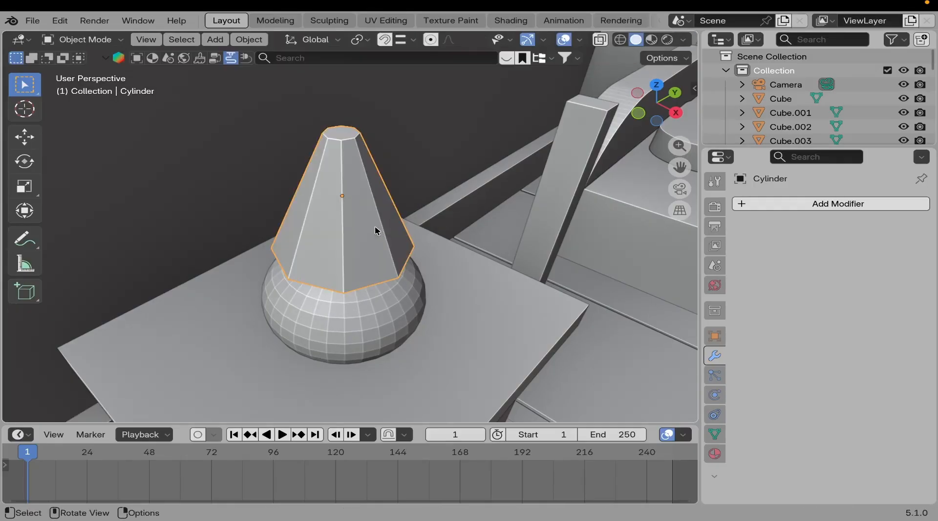
Flatten the lampshade along Z until it is clearly shorter and adjust its final height.
middle_click_drag(374, 225, 546, 336)
key("s")
key("z")
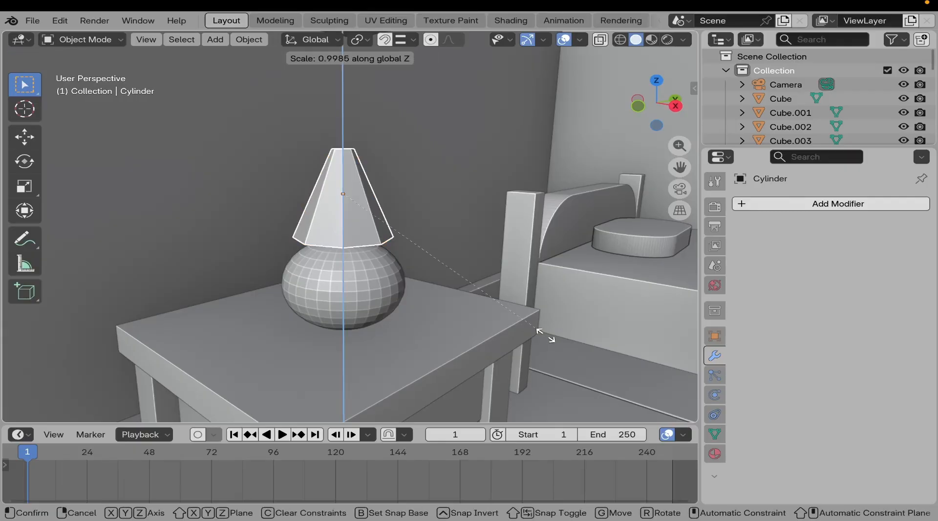
left_click(485, 271)
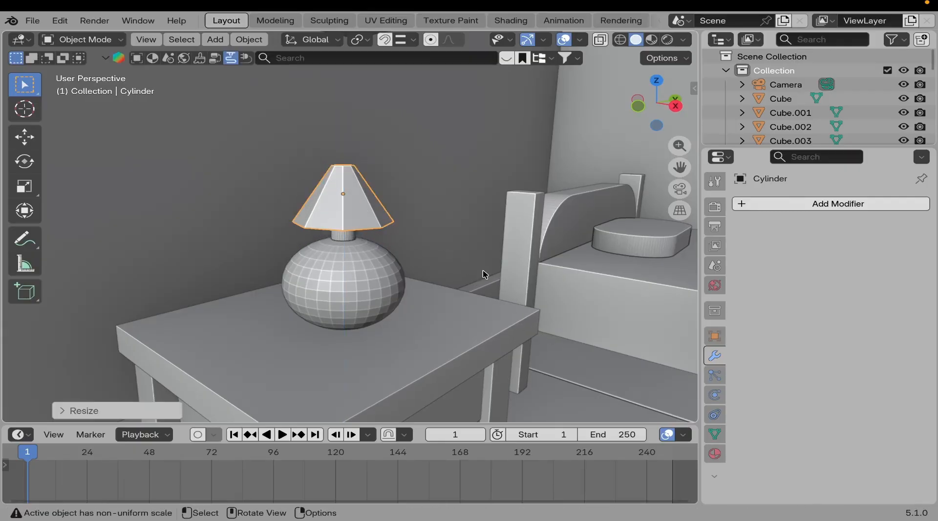
key("s")
key("z")
left_click(491, 289)
Enlarge the whole lampshade slightly and uniformly so its lower rim sits just above the rounded base.
key("s")
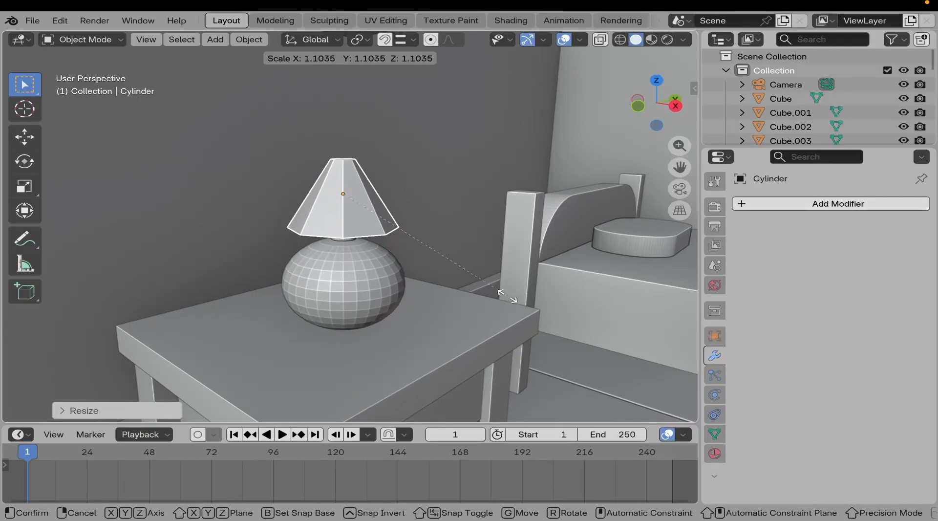
left_click(519, 304)
middle_click_drag(431, 291, 366, 261)
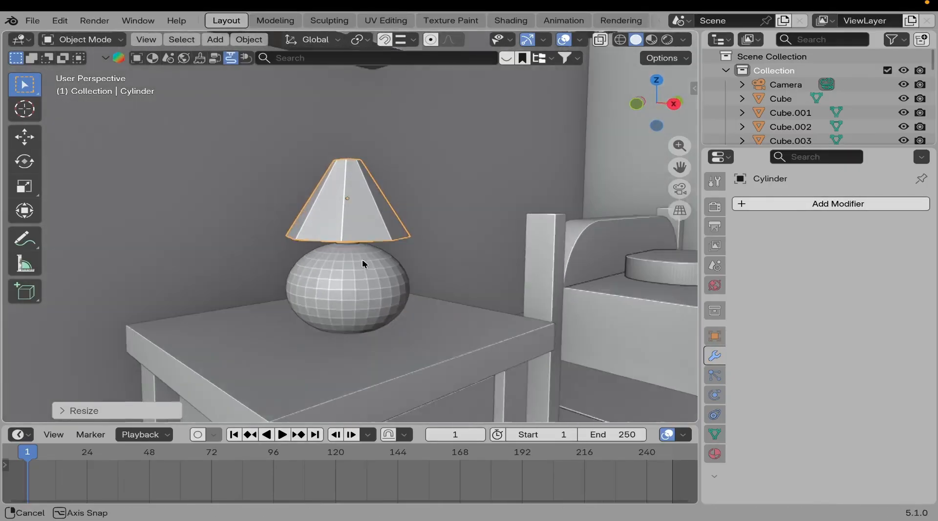
scroll(366, 262, "down", 10)
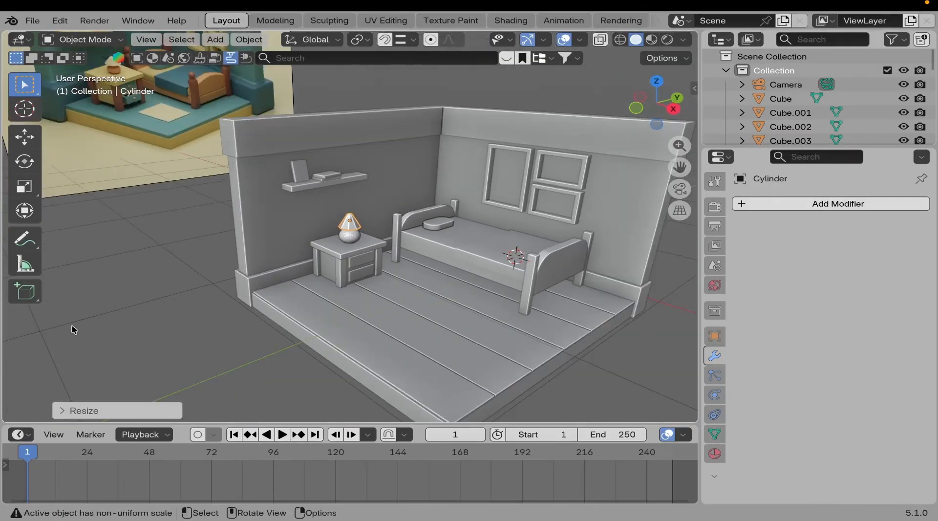
Examine the reference image's bedposts, shelf items and lamp, and compare them with the modelled room.
left_click(73, 330)
scroll(361, 236, "up", 5)
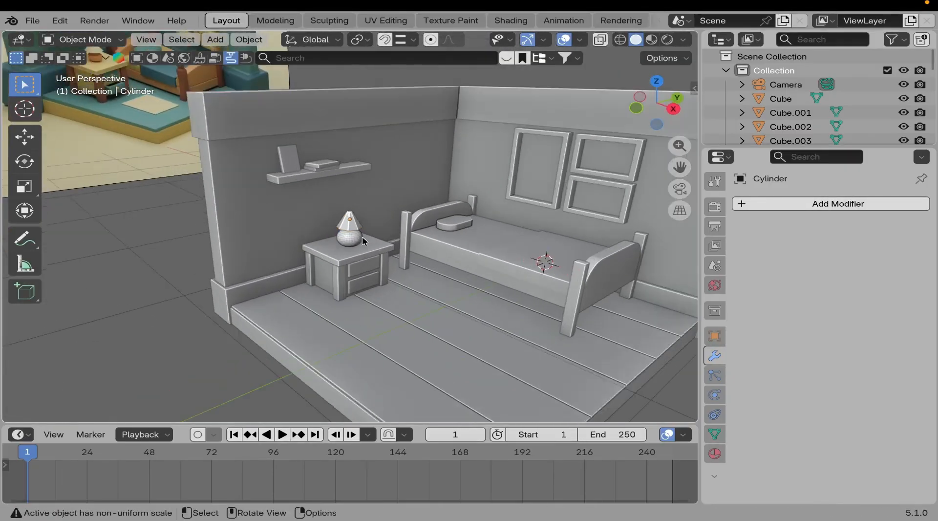
scroll(333, 295, "down", 5)
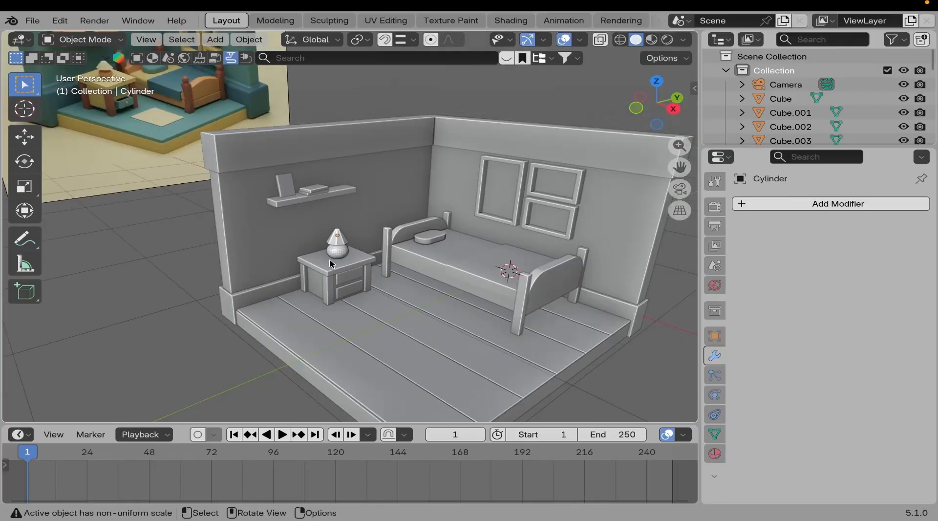
scroll(329, 259, "up", 5)
scroll(327, 282, "down", 8)
middle_click_drag(214, 220, 337, 336, "shift")
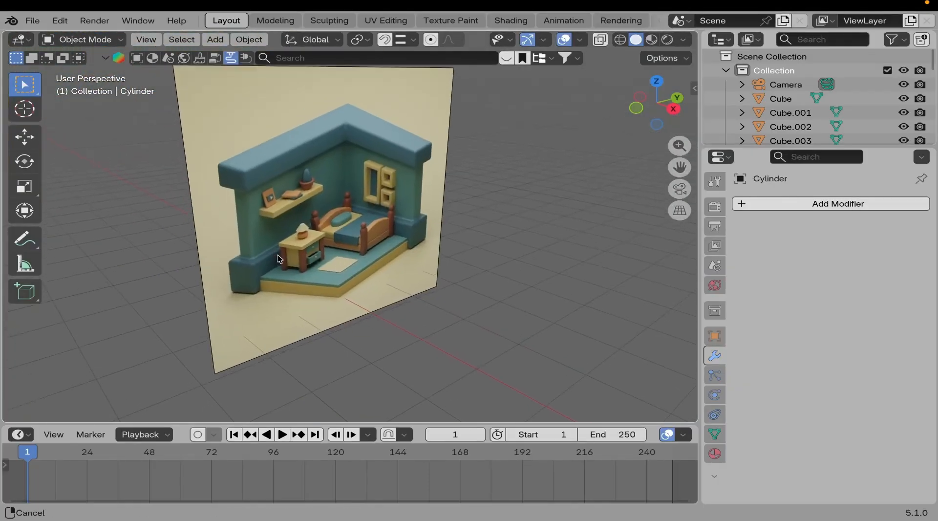
scroll(303, 204, "up", 6)
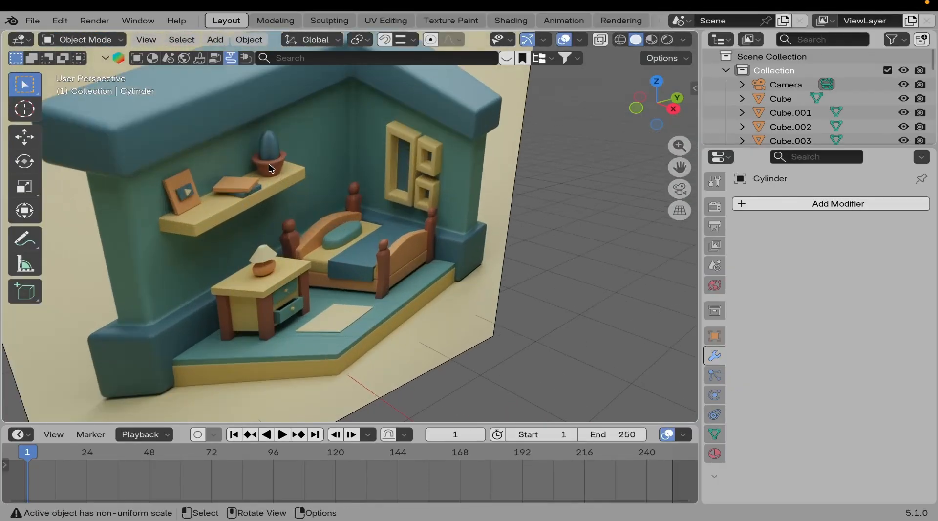
scroll(271, 169, "up", 2)
scroll(239, 141, "down", 6)
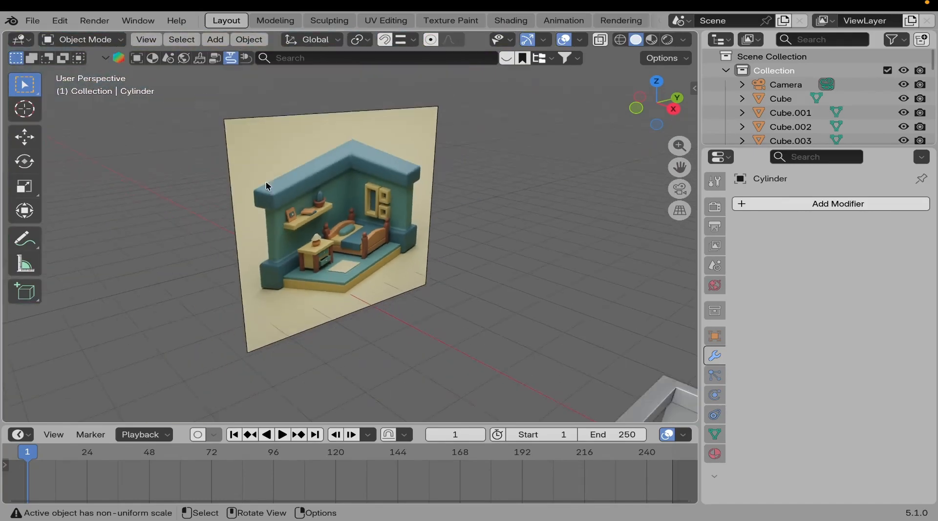
middle_click_drag(266, 181, 383, 255, "shift")
scroll(382, 255, "up", 2)
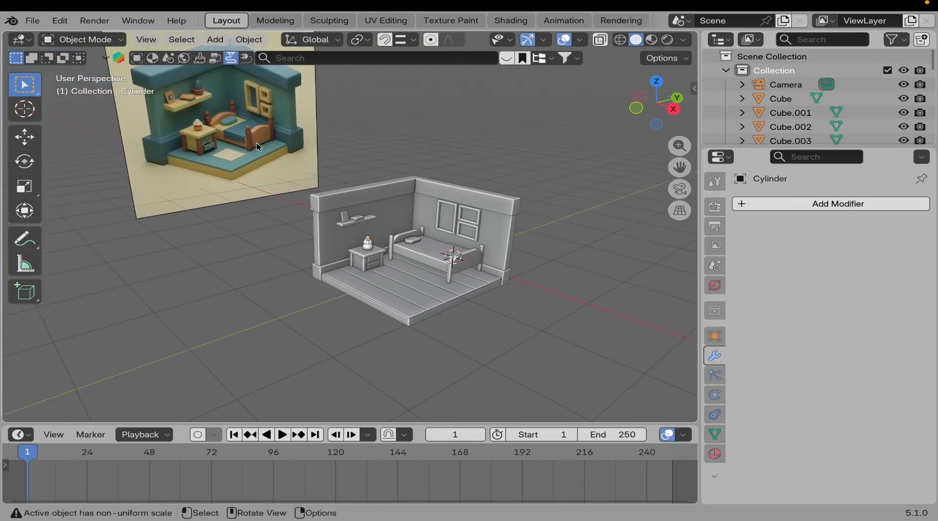
middle_click_drag(381, 220, 346, 223, "shift")
scroll(358, 254, "up", 2)
middle_click_drag(358, 254, 327, 236, "shift")
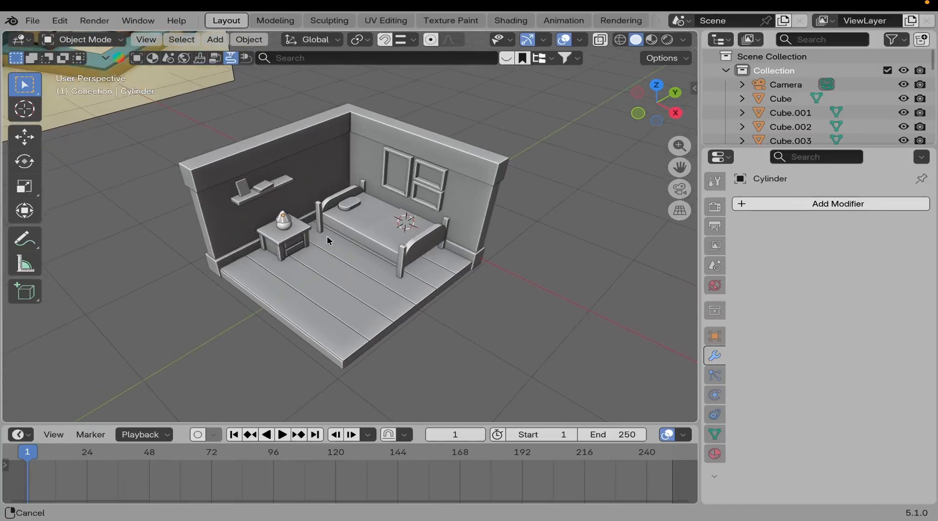
Add a UV sphere mesh for a bedpost finial and scale it uniformly to about 0.115.
scroll(327, 235, "up", 8)
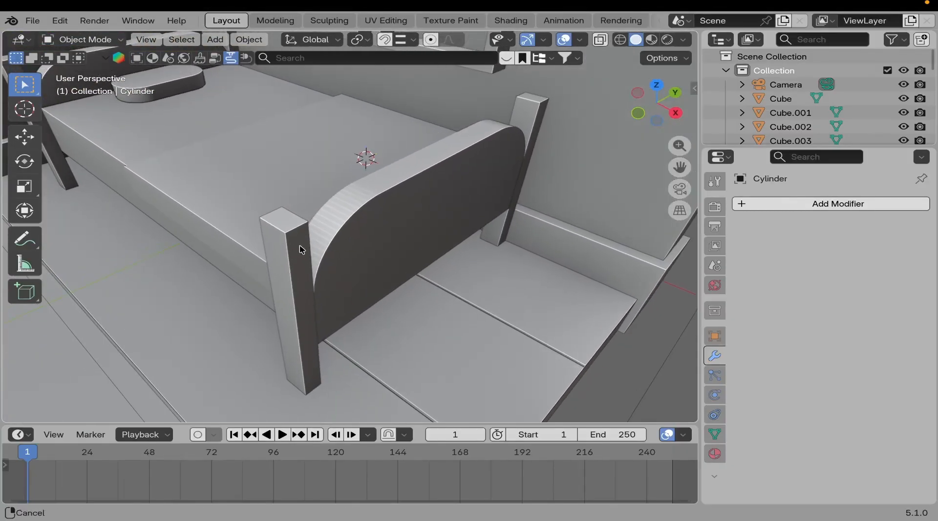
scroll(296, 221, "down", 6)
middle_click_drag(296, 221, 349, 222, "shift")
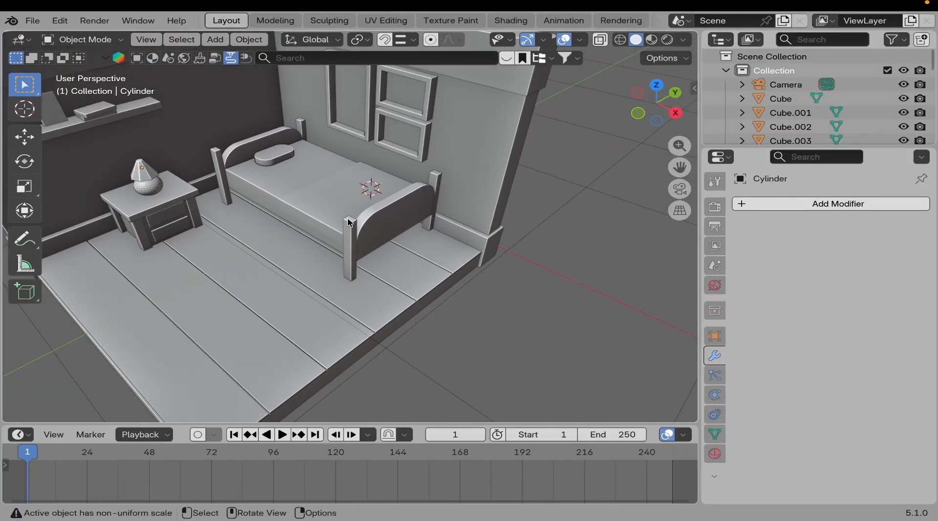
scroll(384, 211, "up", 4)
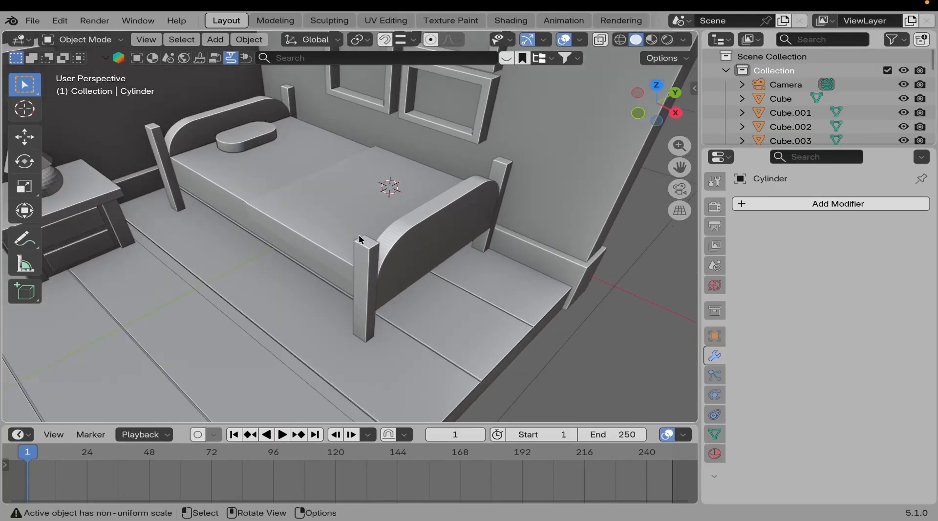
key("shift+a")
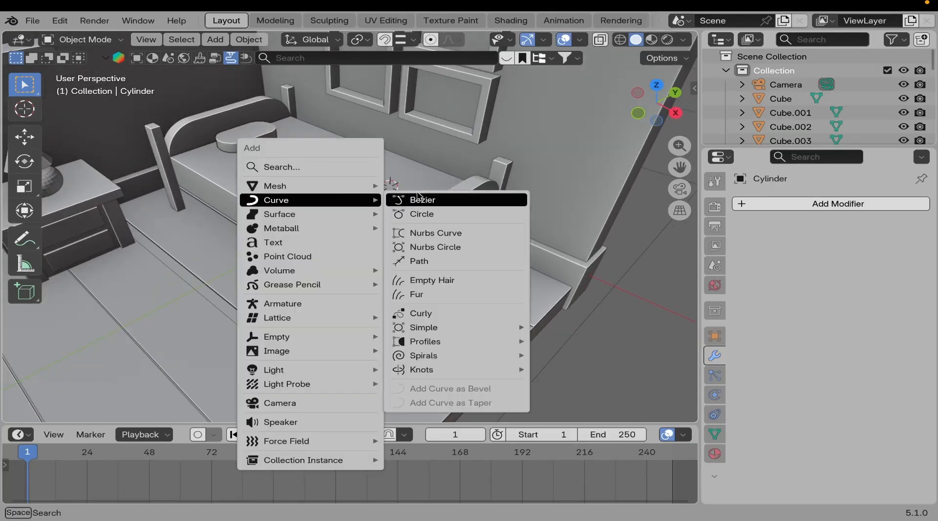
mouse_move(337, 192)
left_click(410, 226)
scroll(408, 220, "down", 6)
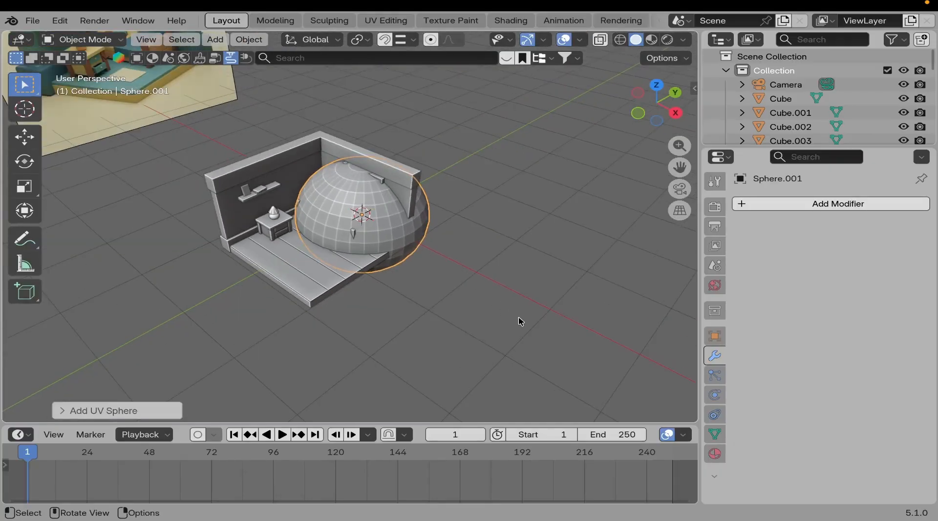
key("s")
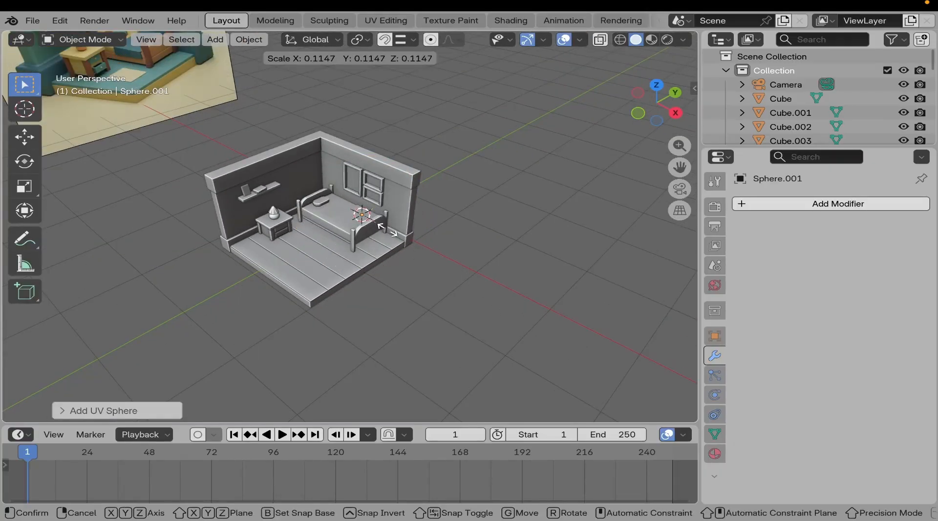
left_click(387, 229)
In top view, move the sphere about 0.54 m along X and -0.1 m along Y onto the footboard's wall-side post.
scroll(393, 234, "up", 5)
key("KP_7")
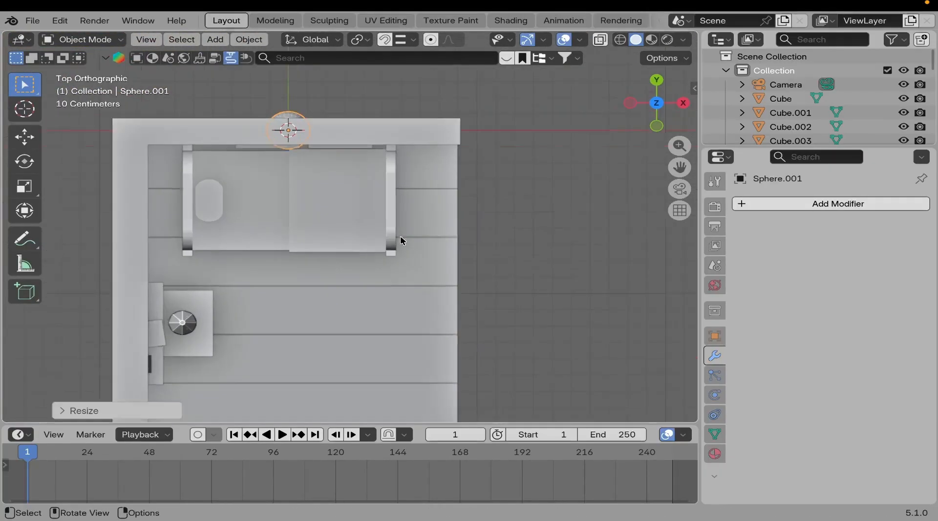
scroll(399, 235, "up", 4)
middle_click_drag(361, 210, 348, 259, "shift")
scroll(348, 258, "down", 2)
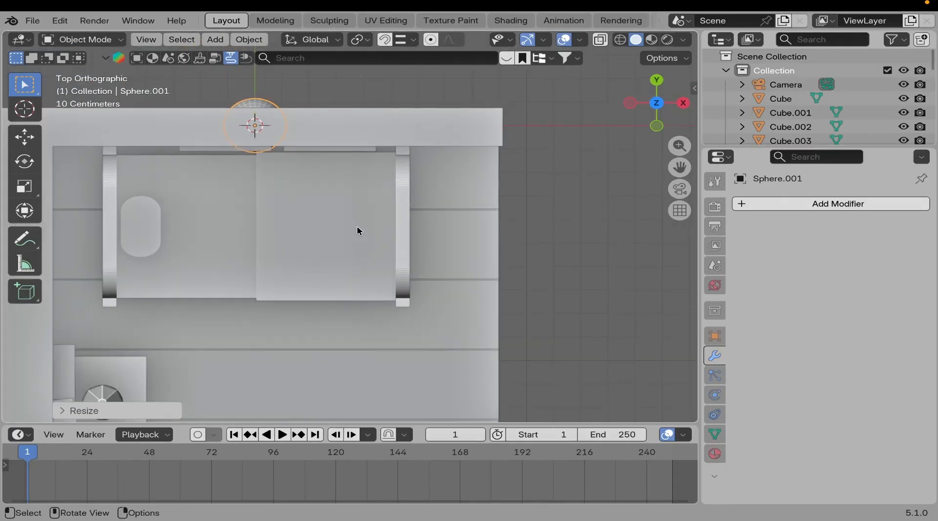
key("g")
key("x")
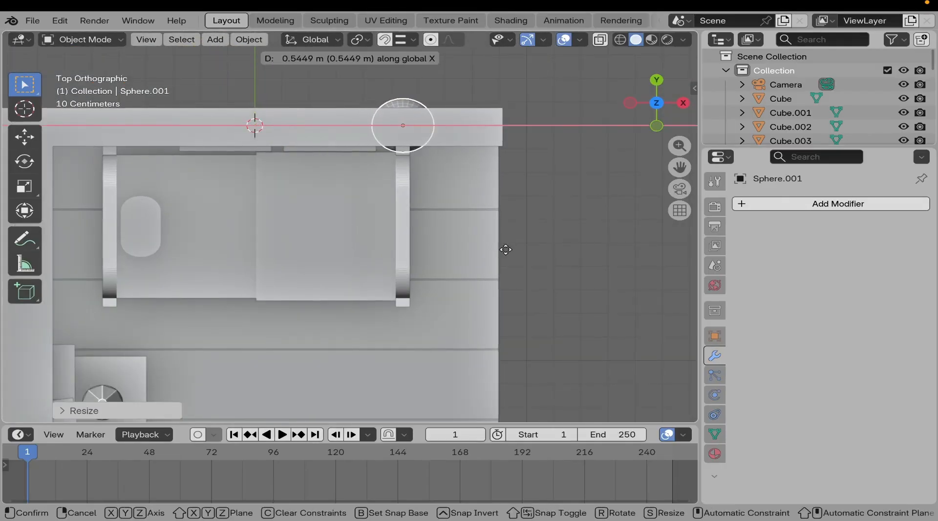
left_click(505, 249)
key("g")
key("y")
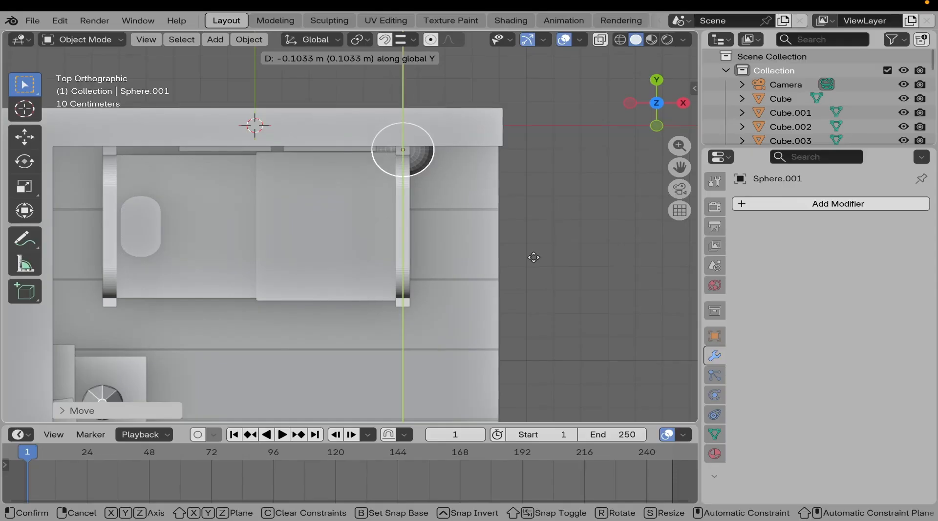
left_click(533, 253)
Scale the sphere uniformly by about 0.32 and raise it along Z to just above the wall-side footboard post.
key("s")
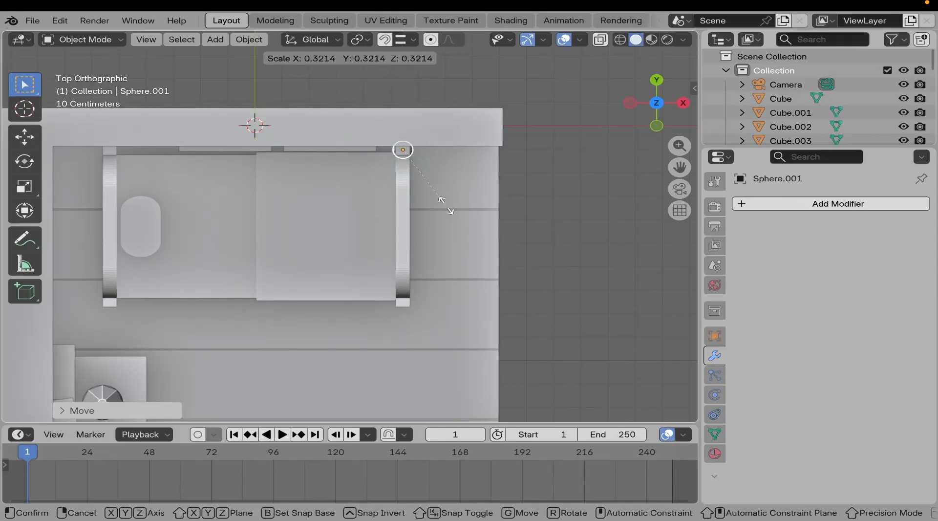
left_click(447, 207)
middle_click_drag(445, 203, 418, 214)
key("g")
key("z")
left_click(416, 96)
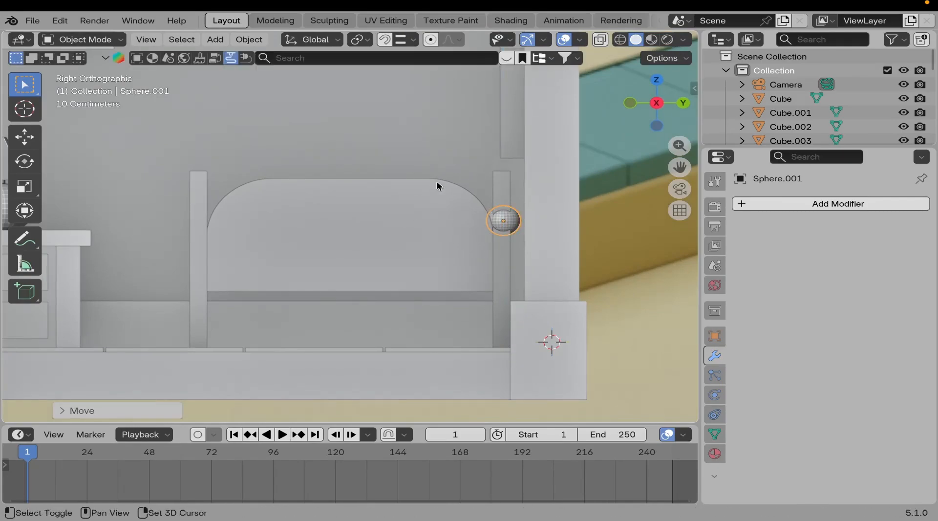
middle_click_drag(437, 180, 372, 260, "shift")
key("g")
key("z")
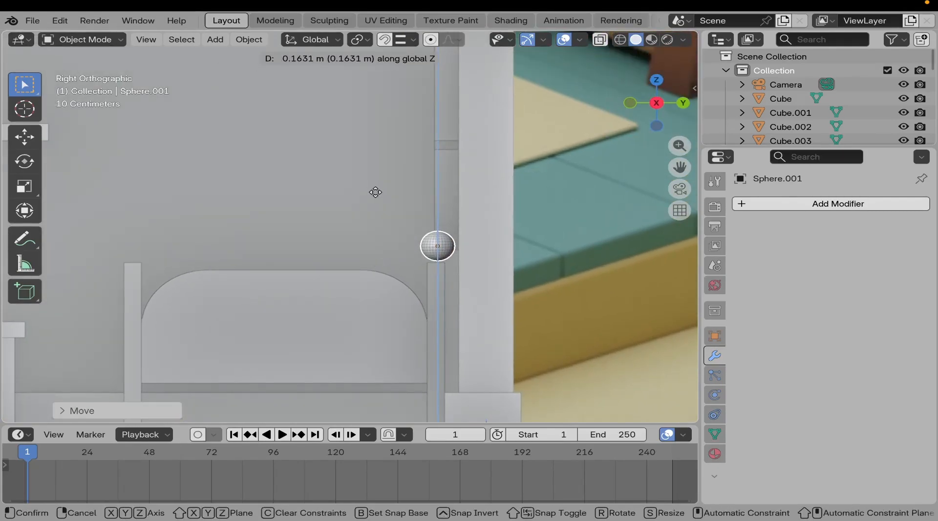
left_click(375, 193)
Lower the sphere about 0.0035 m along Z onto the post top and shift it slightly along negative Y to centre it.
scroll(442, 274, "up", 4)
middle_click_drag(442, 277, 383, 249, "shift")
scroll(414, 241, "up", 4)
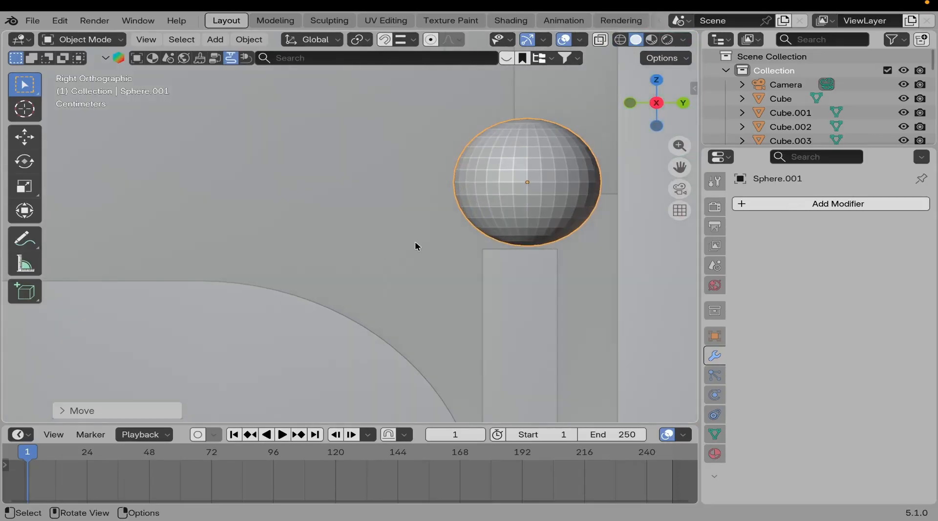
key("g")
key("z")
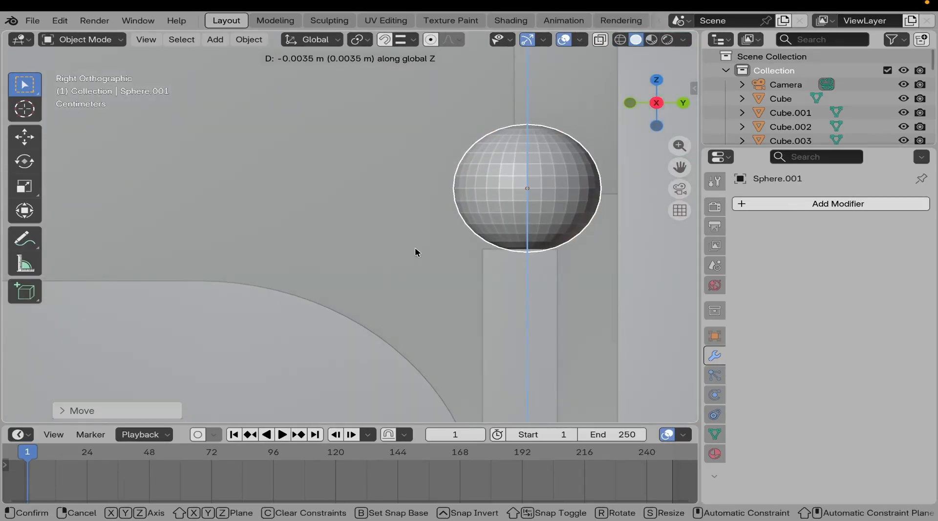
key("y")
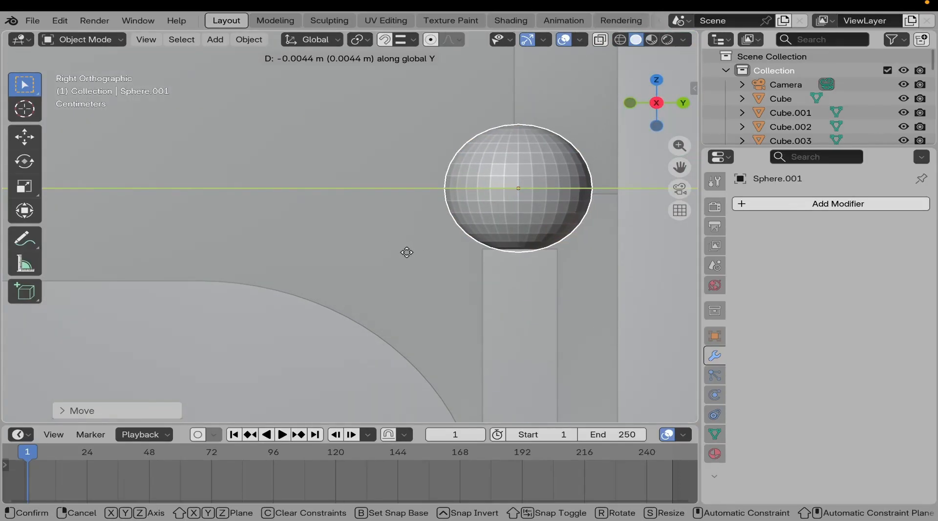
left_click(420, 226)
Inspect how the sphere sits on the wall-side footboard post from several angles.
middle_click_drag(420, 226, 306, 270)
scroll(426, 237, "up", 3)
scroll(312, 270, "up", 4)
middle_click_drag(386, 268, 422, 266)
scroll(549, 268, "down", 4)
left_click(617, 292)
scroll(538, 273, "down", 4)
scroll(381, 215, "up", 4)
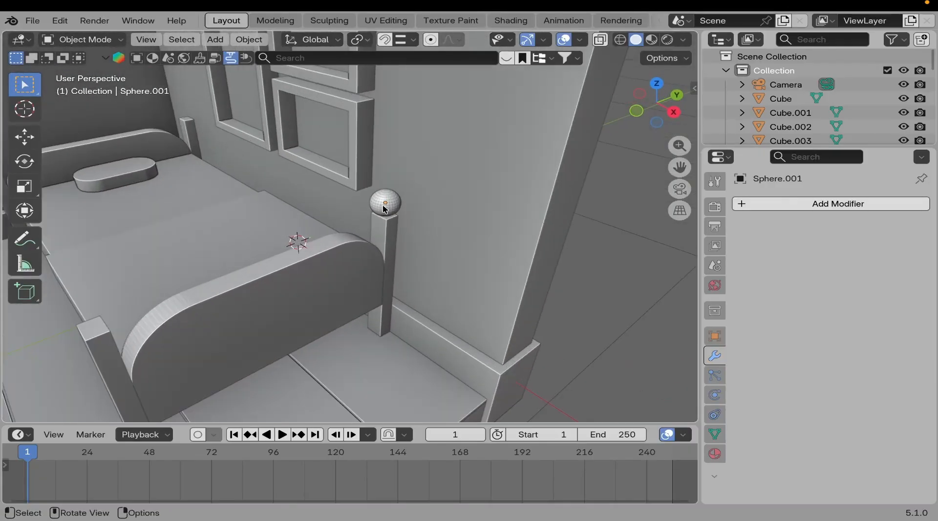
Duplicate the sphere about -0.65 m along Y onto the footboard's other post.
left_click(384, 208)
middle_click_drag(383, 209, 341, 199)
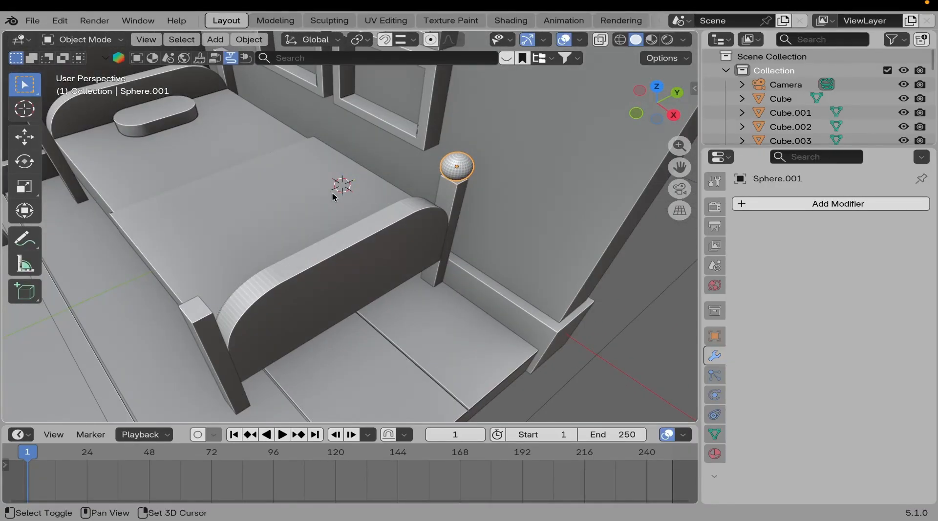
key("shift+d")
key("y")
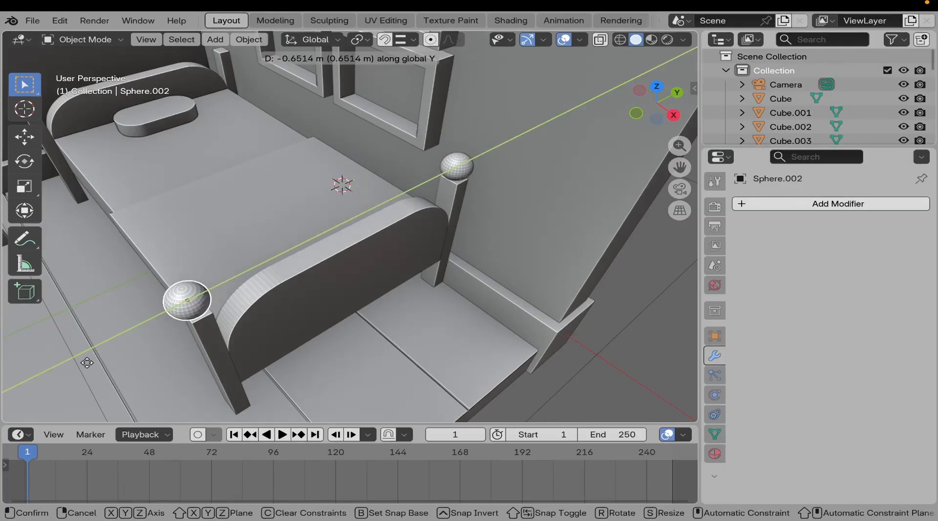
left_click(88, 362)
middle_click_drag(181, 284, 445, 265)
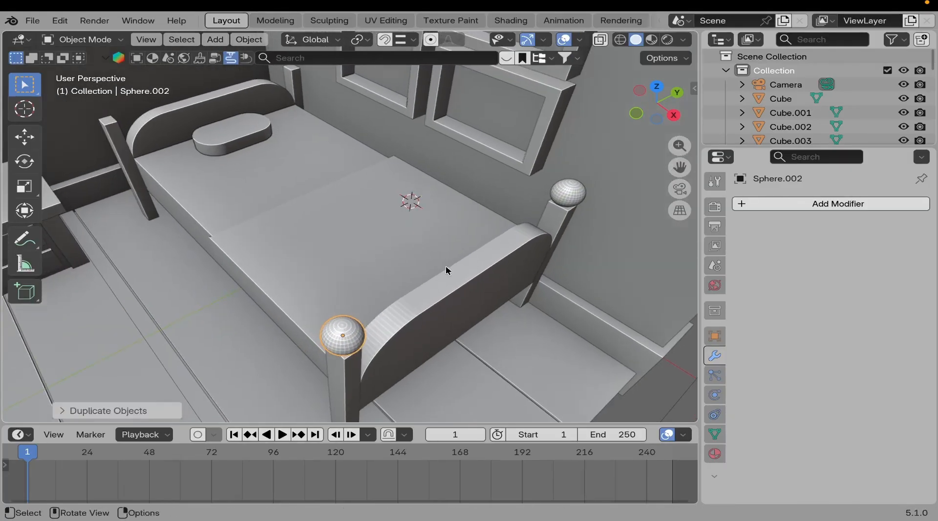
Duplicate both footboard spheres along negative X and place the copies on top of the two headboard posts.
left_click(566, 193, "shift")
middle_click_drag(274, 214, 489, 322)
key("shift+d")
key("x")
left_click(80, 144)
key("g")
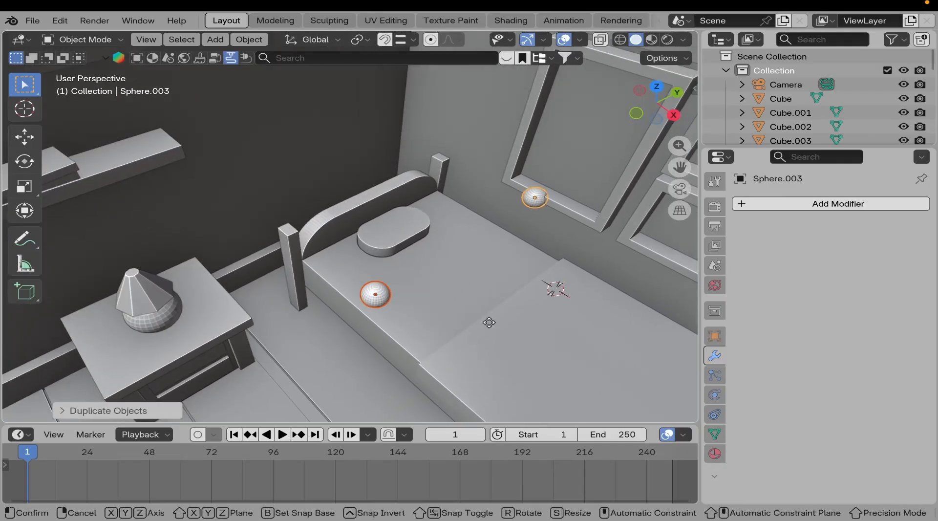
key("x")
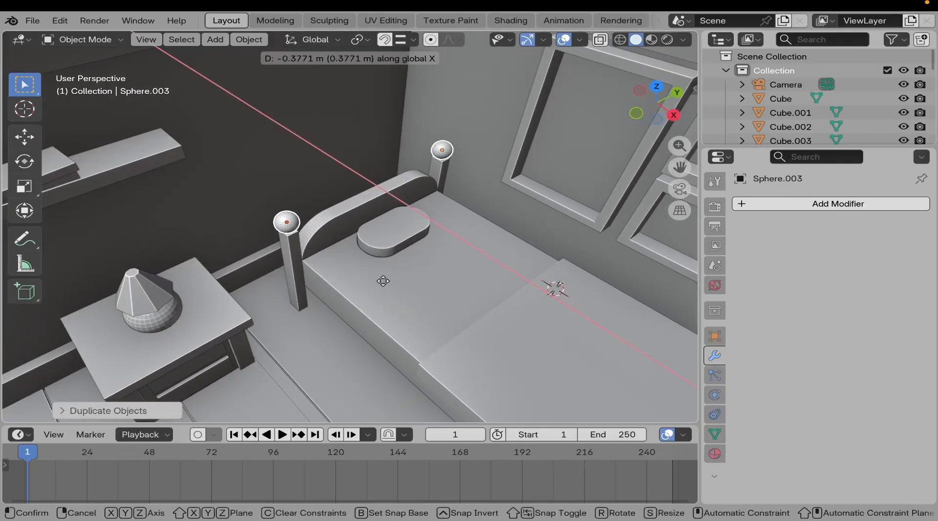
left_click(383, 281)
Deselect the spheres and compare the bed, nightstand and lamp with the reference image.
scroll(382, 280, "down", 5)
middle_click_drag(337, 250, 339, 224)
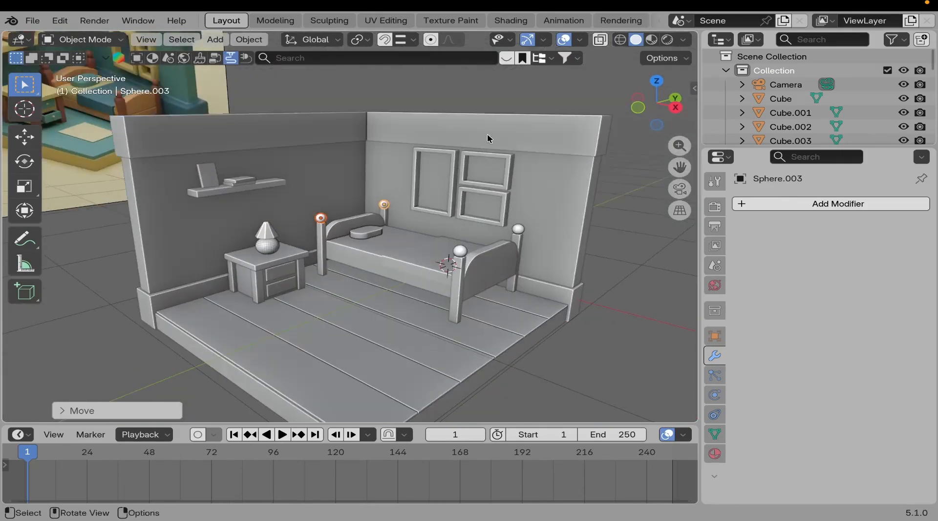
key("alt+a")
scroll(493, 122, "down", 3)
middle_click_drag(404, 276, 384, 277)
scroll(422, 278, "up", 3)
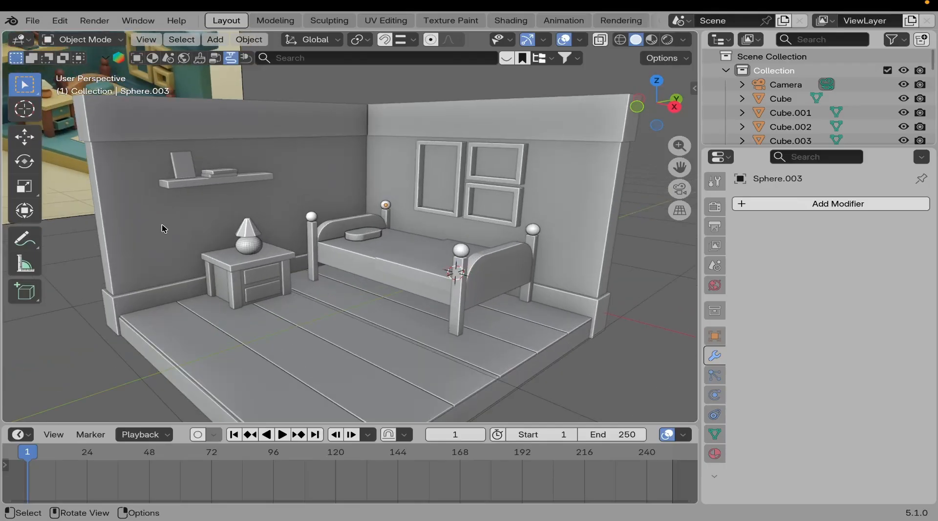
middle_click_drag(199, 258, 306, 325, "shift")
middle_click_drag(161, 190, 229, 246, "shift")
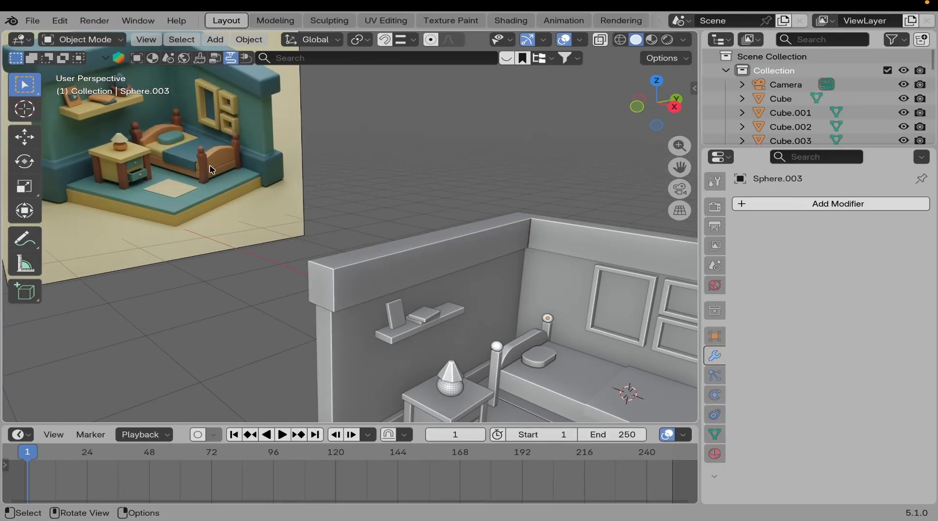
scroll(418, 322, "down", 4)
scroll(408, 247, "up", 2)
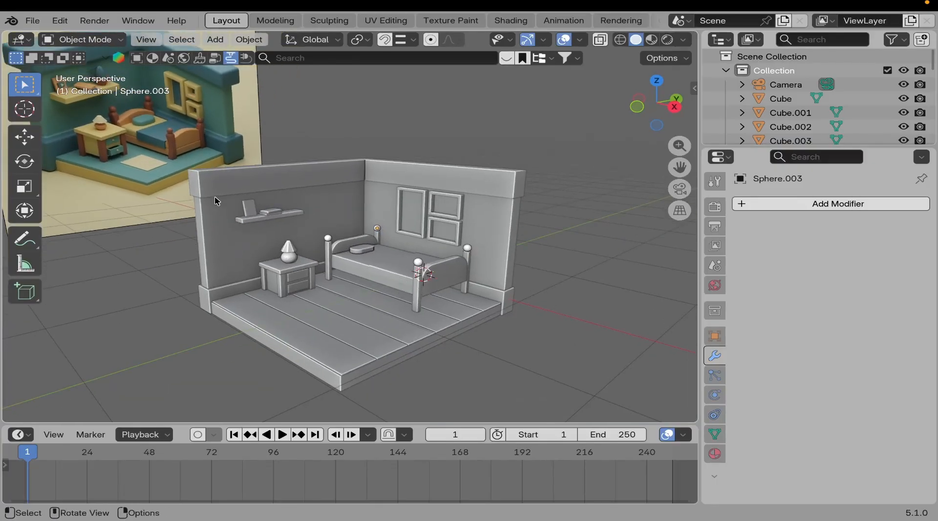
scroll(337, 294, "up", 6)
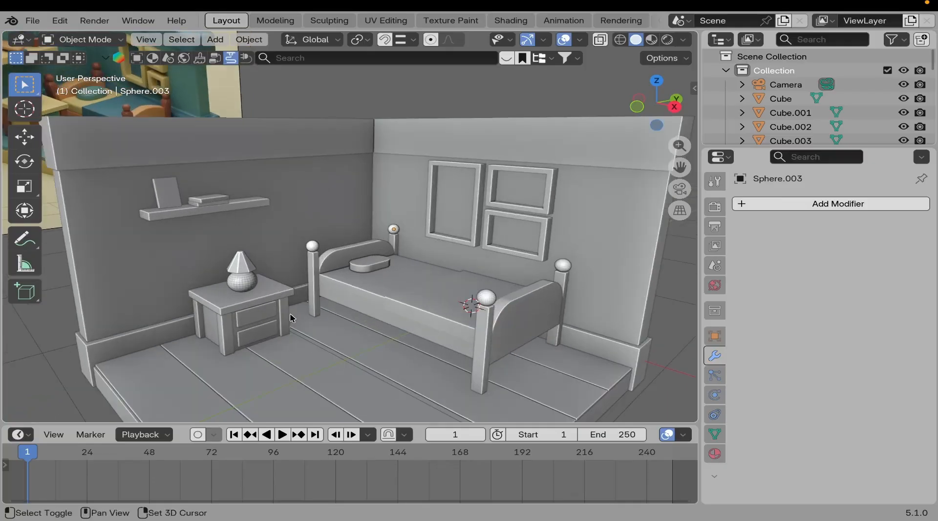
scroll(355, 267, "up", 3)
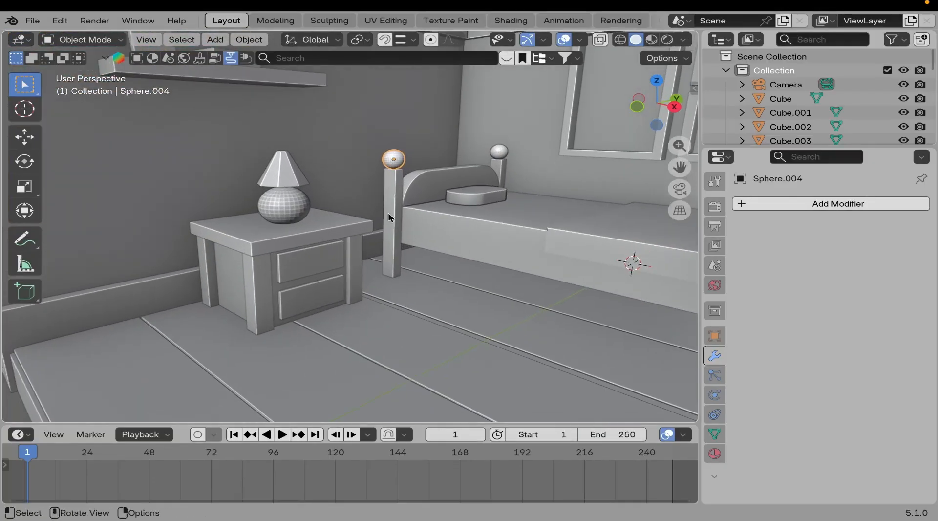
Duplicate the sphere on the headboard post beside the nightstand and move the copy along negative Y until it is over the nightstand.
scroll(292, 289, "up", 2)
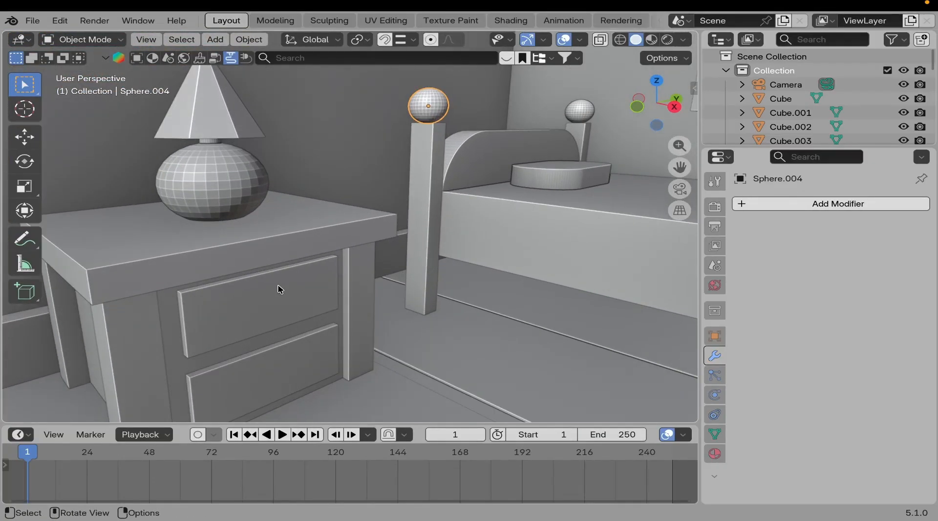
scroll(280, 297, "down", 4)
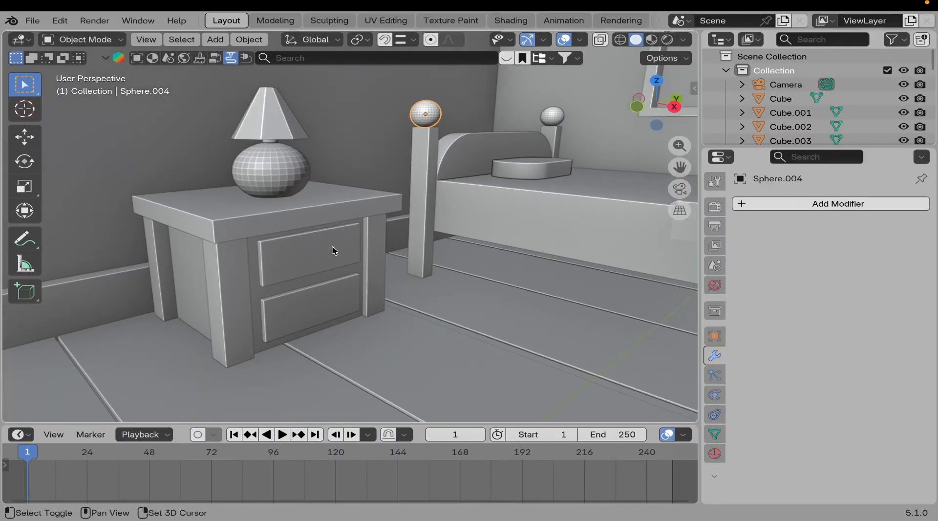
key("shift+d")
key("Escape")
key("g")
key("y")
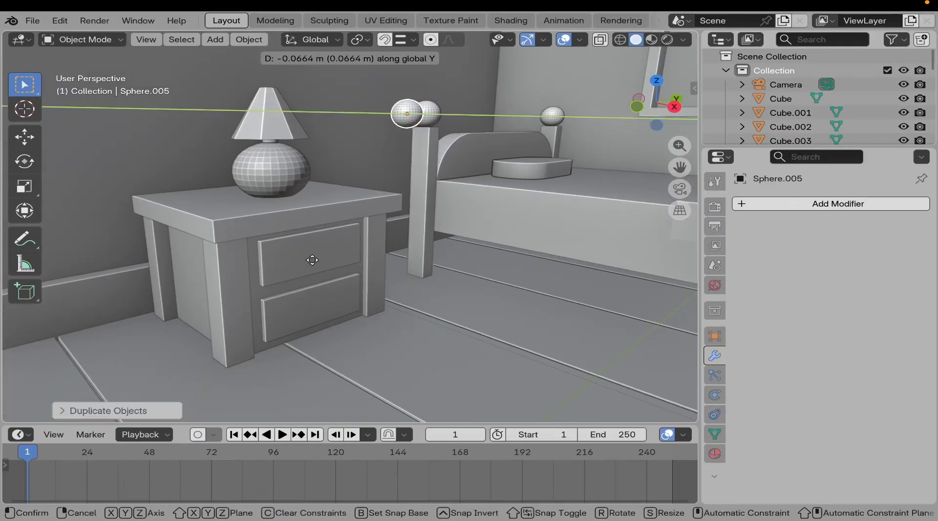
left_click(295, 212)
Lower the copied sphere along Z to drawer height and move it forward along X to the nightstand's drawer fronts.
key("g")
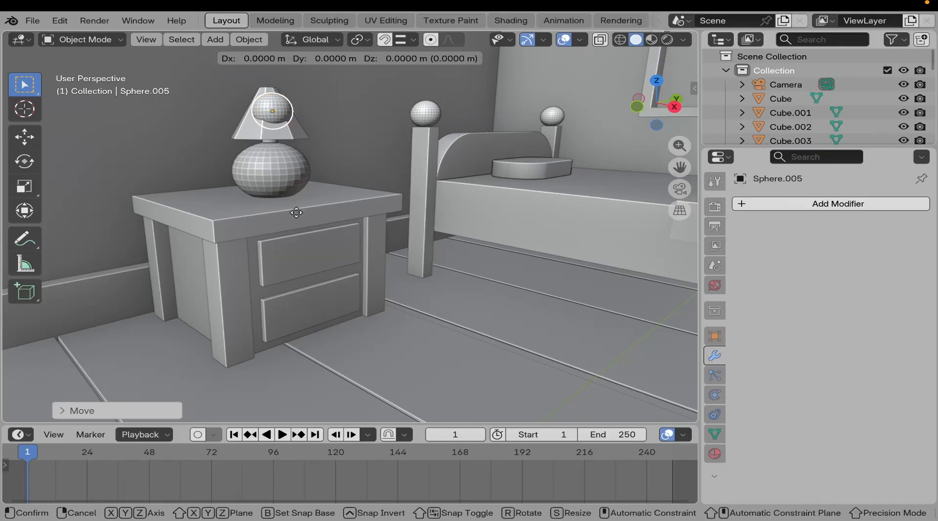
key("z")
left_click(324, 318)
key("g")
key("x")
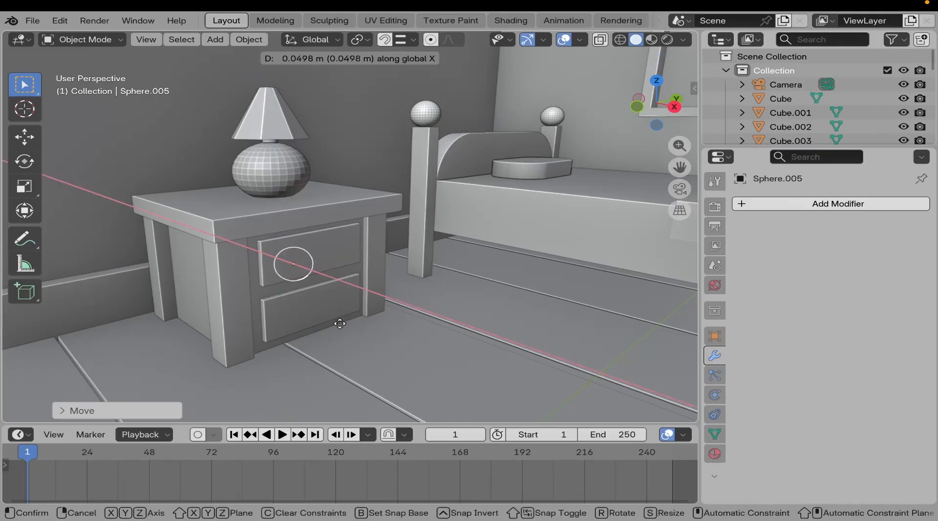
left_click(353, 329)
Scale the sphere down to knob size and raise it along Z to the middle of the upper drawer front.
key("s")
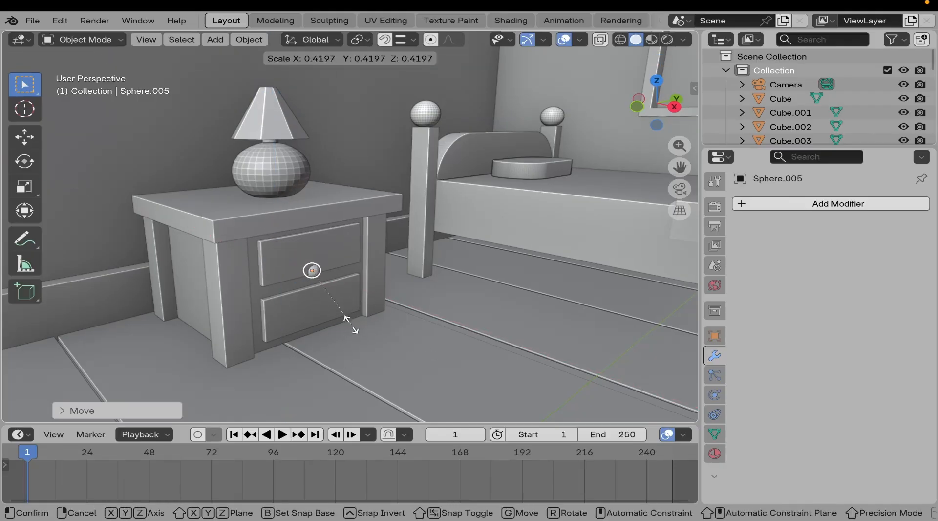
left_click(341, 315)
key("g")
key("z")
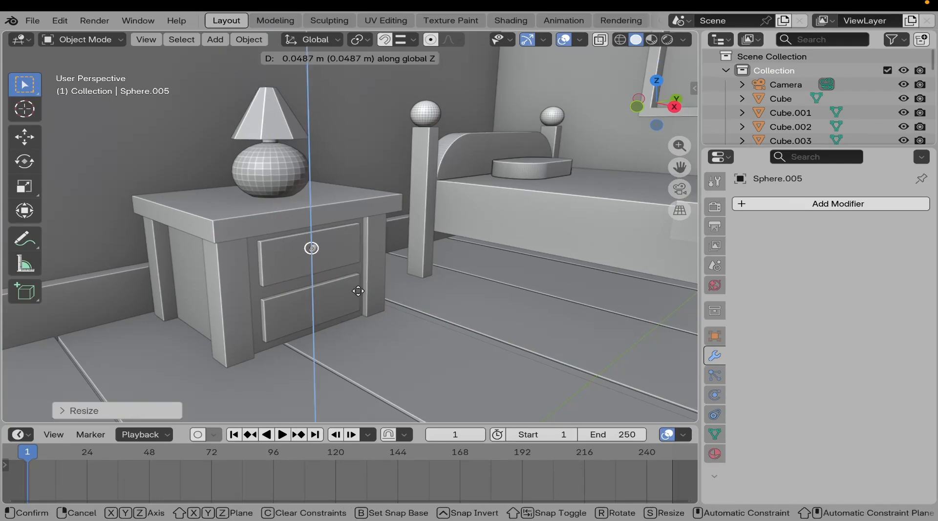
Raise the small knob sphere about 0.05 m along Z and shift it along X against the nightstand's upper drawer front.
left_click(358, 291)
middle_click_drag(356, 293, 314, 293)
scroll(312, 284, "up", 6)
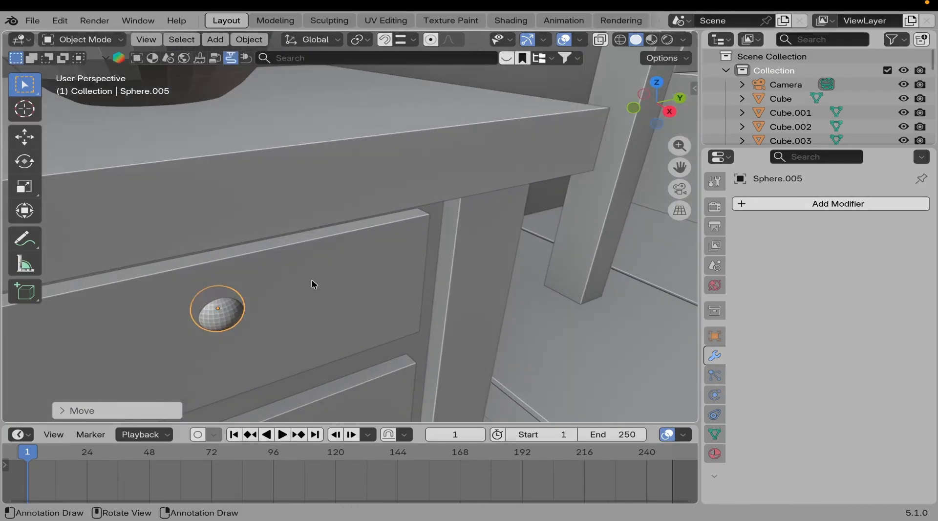
key("g")
key("x")
left_click(318, 289)
Center the knob on the upper drawer from the right view by moving it slightly along Y.
middle_click_drag(317, 289, 238, 248)
scroll(238, 251, "down", 5)
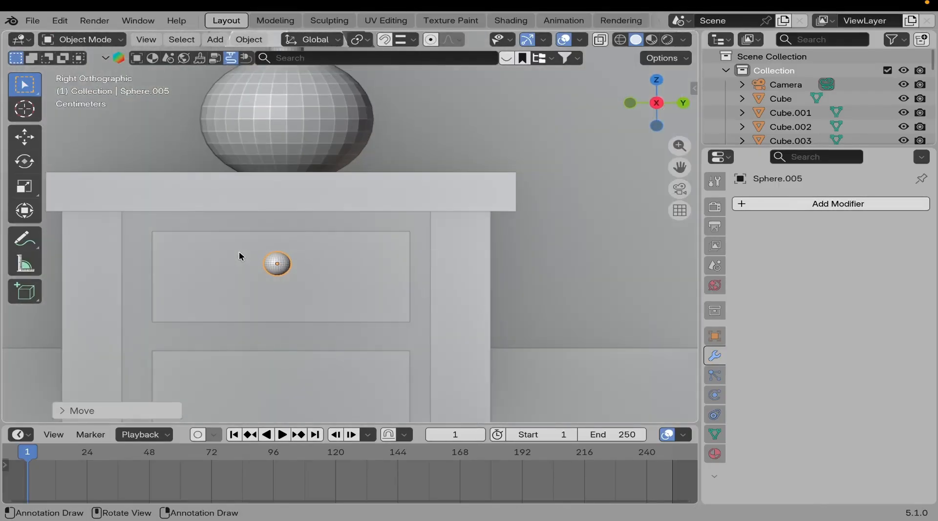
key("g")
key("y")
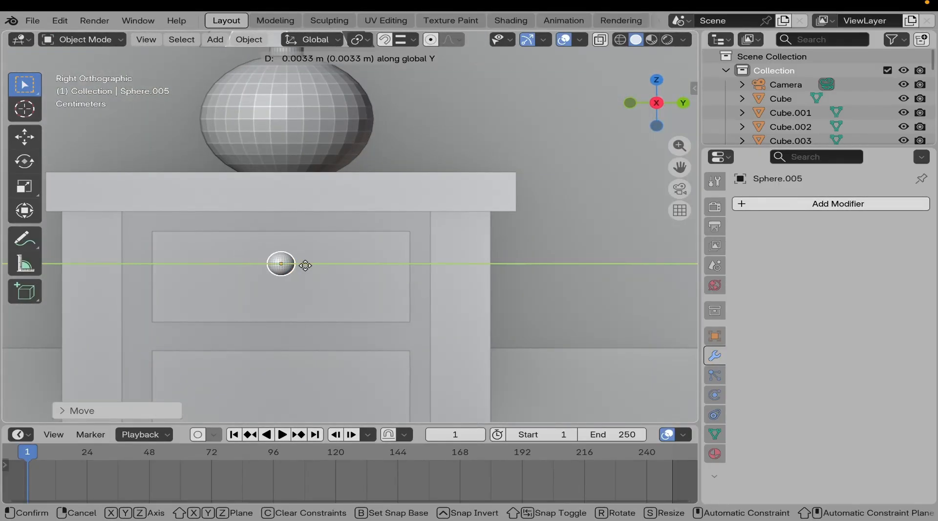
left_click(305, 265)
Duplicate the upper drawer's knob straight down along Z to the middle of the lower drawer.
scroll(304, 263, "down", 4)
scroll(318, 271, "up", 4)
key("shift+d")
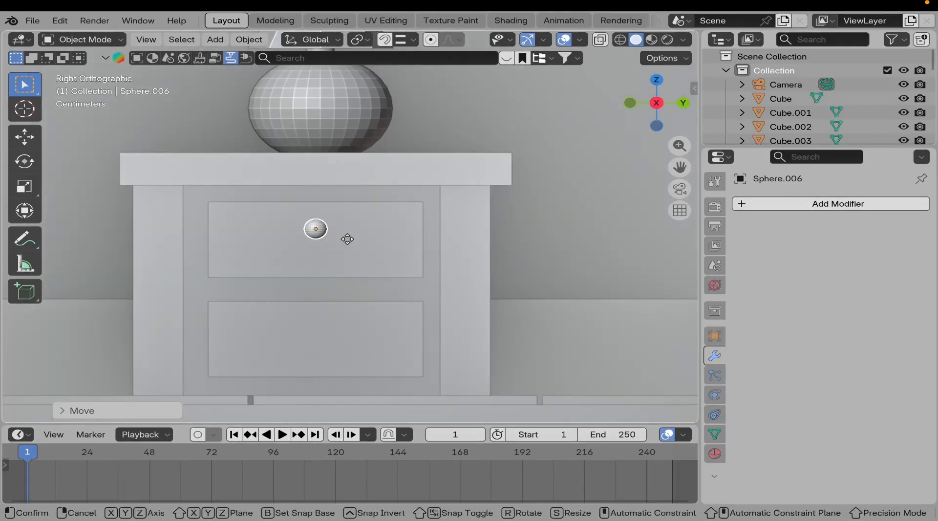
key("z")
left_click(348, 340)
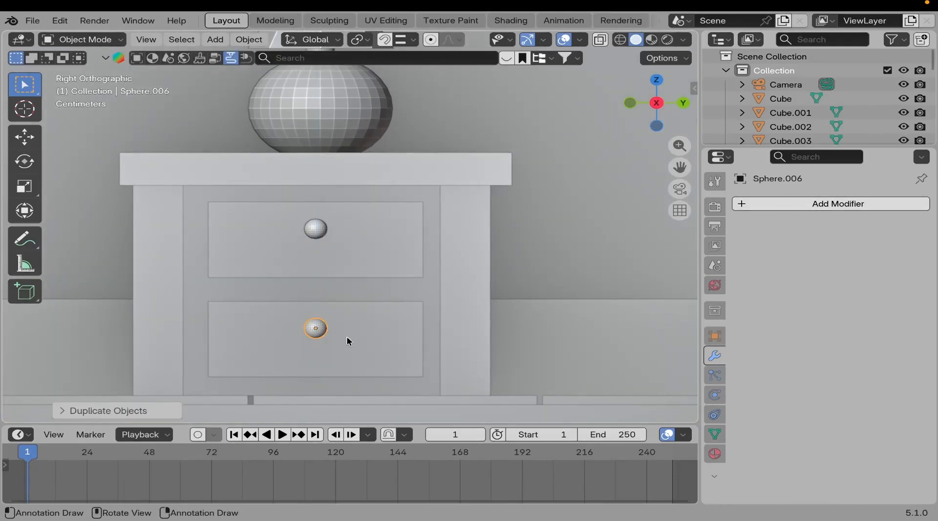
Duplicate the nightstand's top slab in place and move the copy down along Z to floor level.
scroll(347, 336, "down", 5)
middle_click_drag(342, 322, 163, 325)
scroll(268, 293, "down", 6)
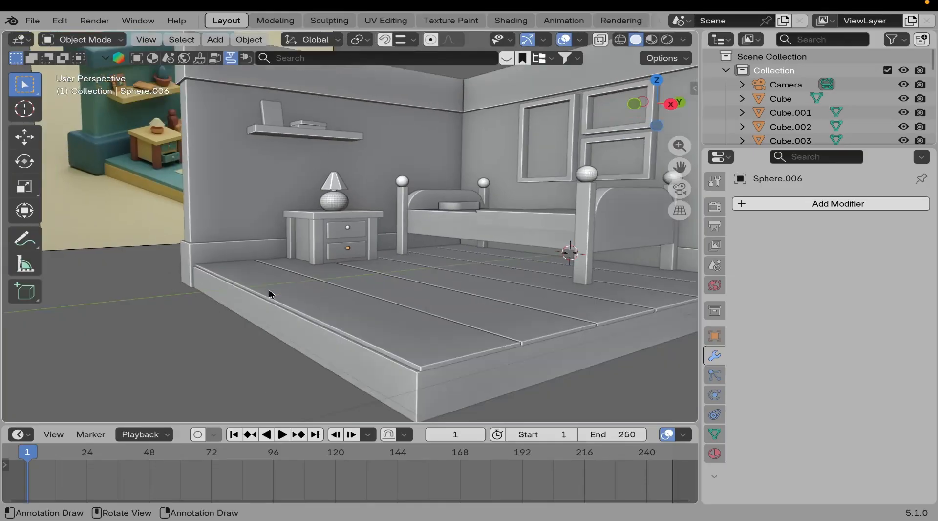
scroll(323, 289, "up", 5)
middle_click_drag(323, 289, 292, 228)
left_click(293, 220)
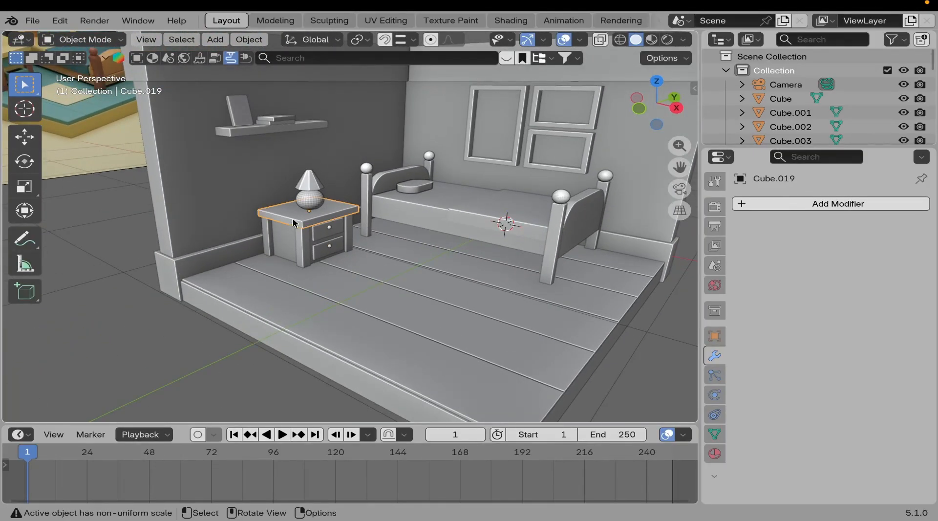
scroll(305, 224, "up", 1)
key("shift+d")
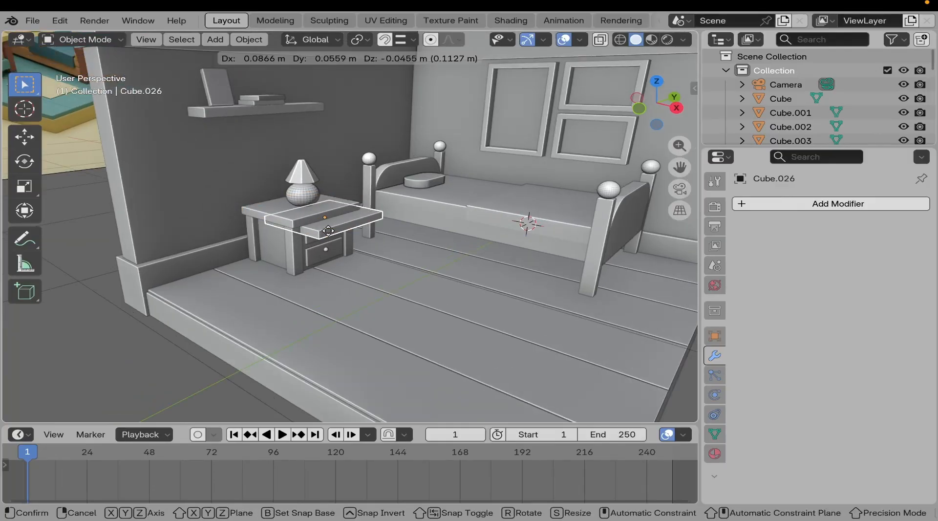
right_click(328, 230)
key("g")
key("z")
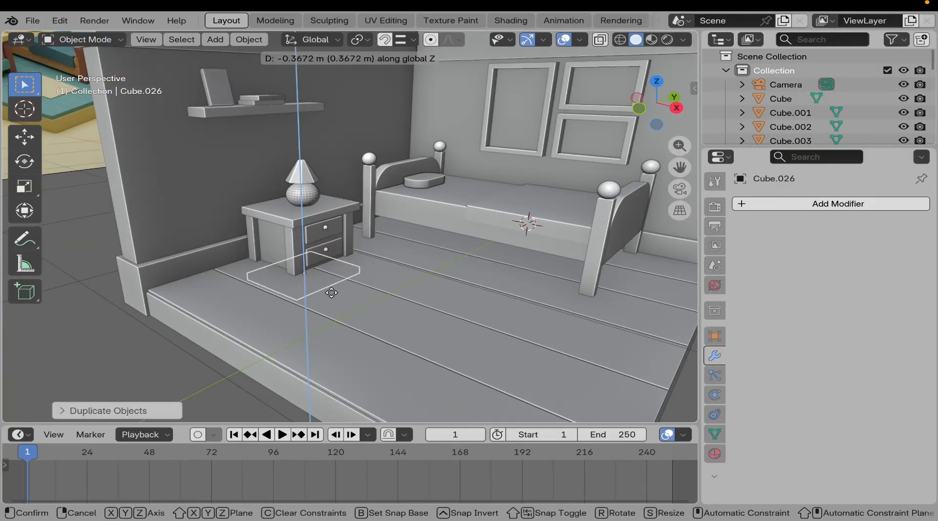
left_click(333, 289)
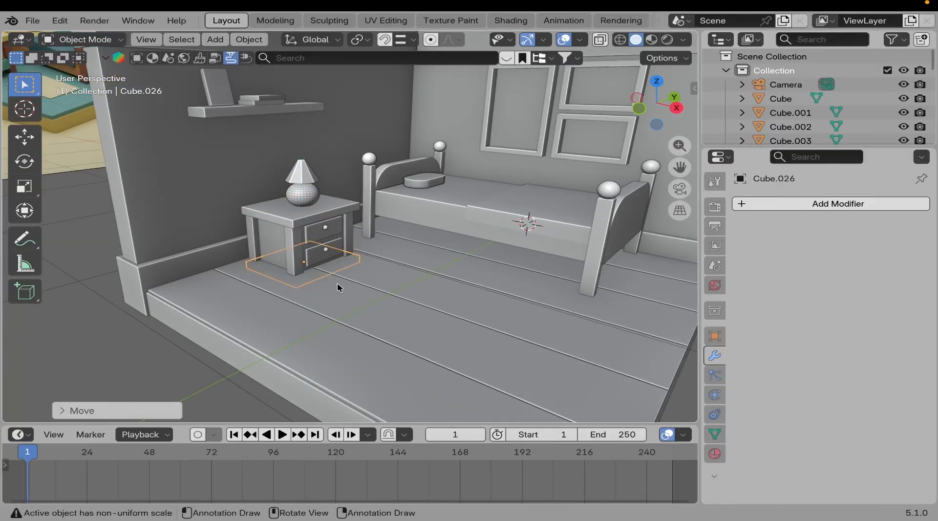
Turn on snapping and adjust the copied slab's height along Z at the nightstand's base.
left_click(384, 41)
key("g")
key("z")
left_click(328, 332)
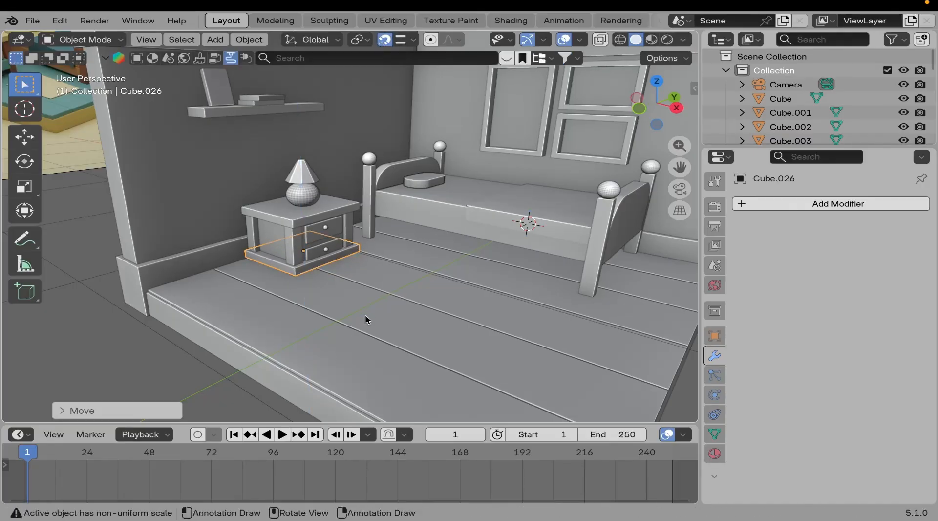
key("g")
key("z")
left_click(366, 336)
Flatten the copied slab along Z to about 0.36 of its thickness and reposition it vertically on the floor.
middle_click_drag(366, 336, 476, 347)
key("s")
key("z")
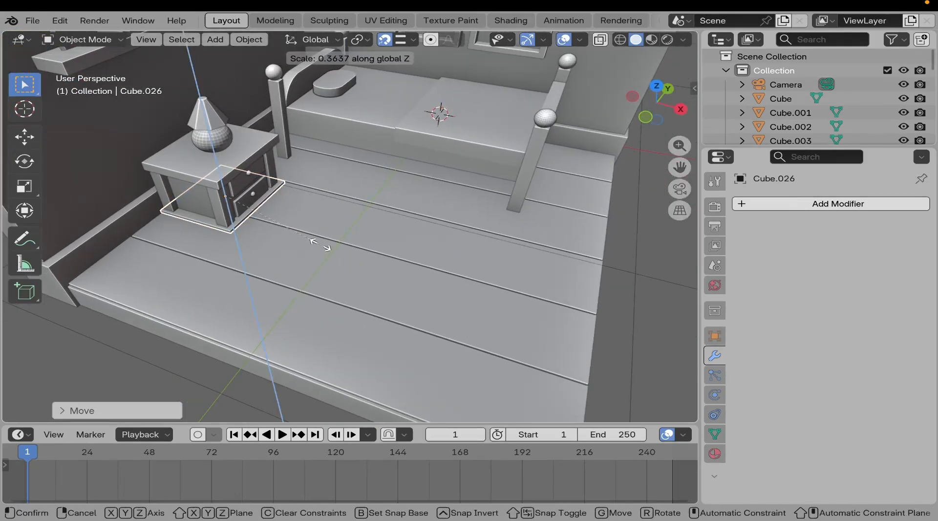
left_click(315, 242)
middle_click_drag(306, 286, 339, 291)
key("g")
key("z")
left_click(321, 303)
Move the flat slab along X and Y onto the open floor in front of the bed as a rug.
key("g")
key("x")
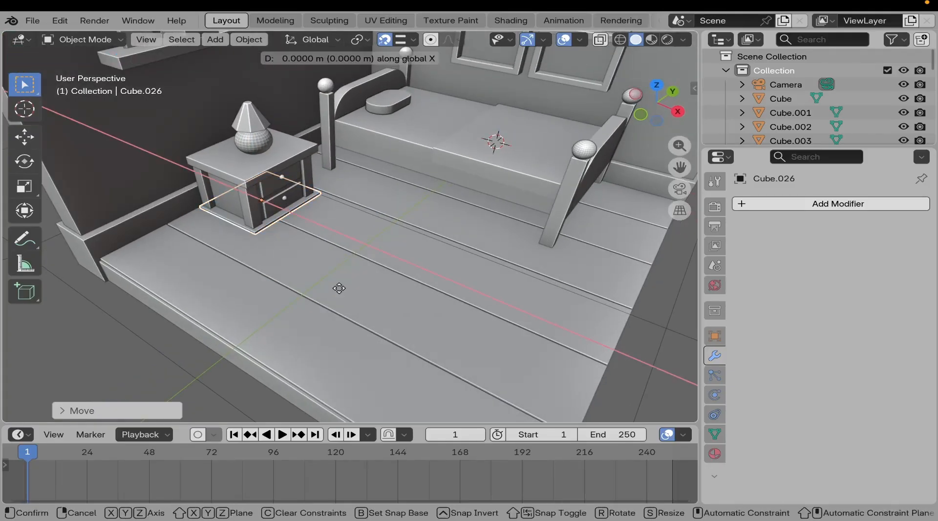
left_click(441, 332)
key("g")
key("y")
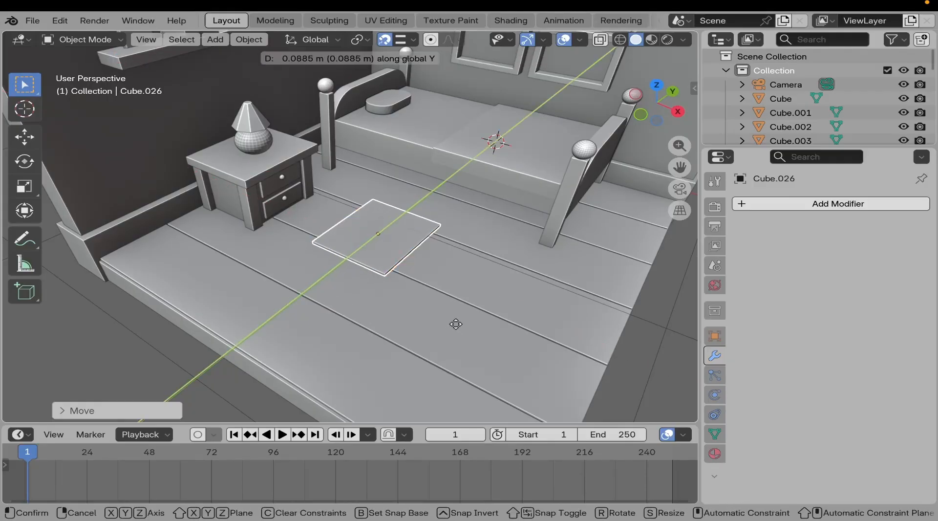
left_click(454, 331)
Scale the rug slab down further along Z to make it thinner.
middle_click_drag(454, 331, 360, 256)
left_click(600, 362)
scroll(420, 303, "down", 2)
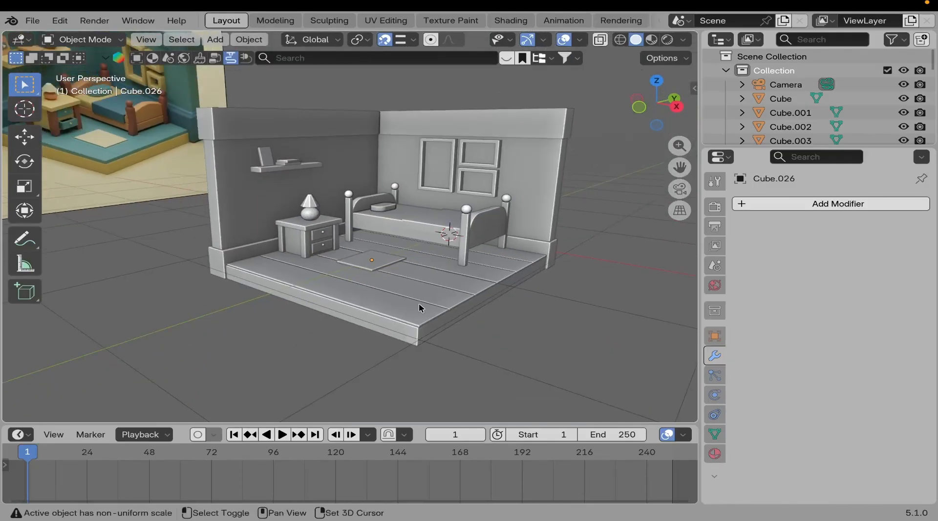
middle_click_drag(418, 304, 423, 337, "shift")
scroll(381, 299, "up", 4)
middle_click_drag(380, 298, 365, 242)
scroll(367, 244, "up", 3)
left_click(376, 248)
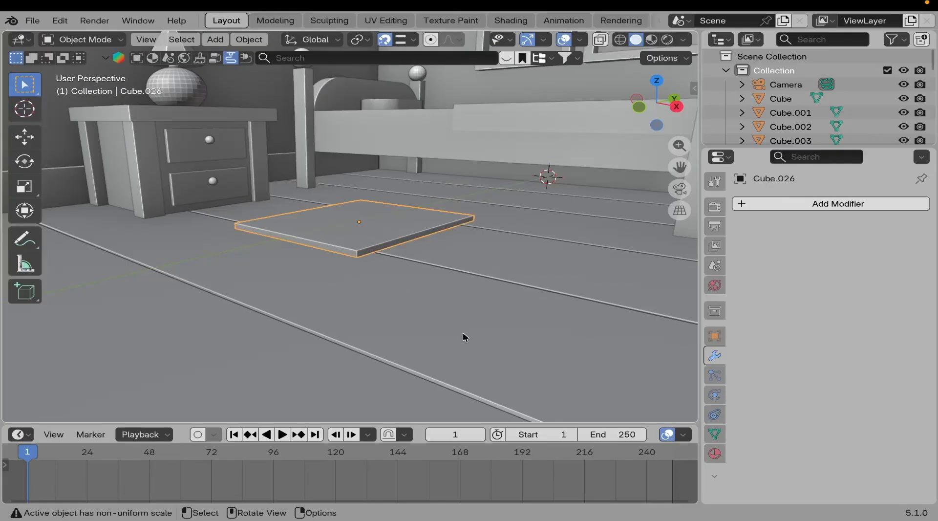
key("s")
key("z")
left_click(412, 276)
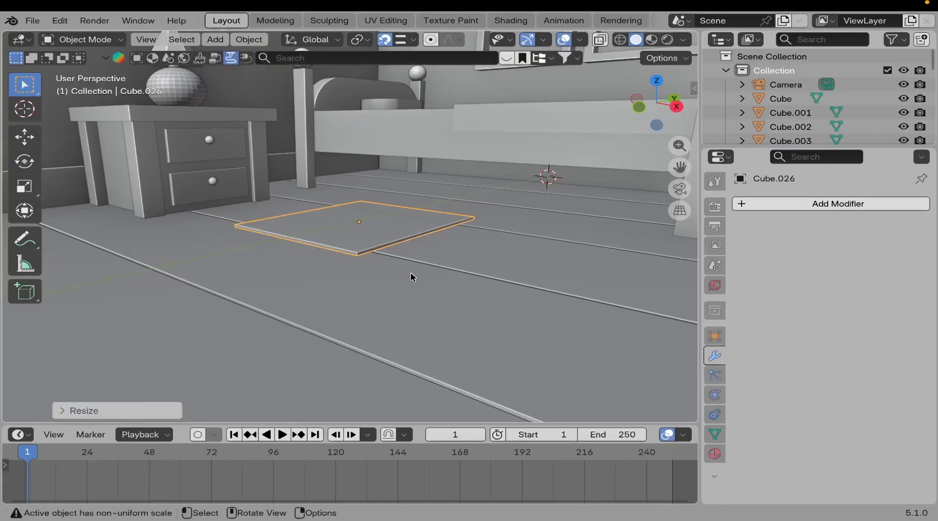
Adjust the rug's height along Z so it sits on the floorboards, and apply its scale.
key("g")
key("z")
left_click(473, 270)
middle_click_drag(473, 270, 391, 308)
scroll(390, 309, "up", 3)
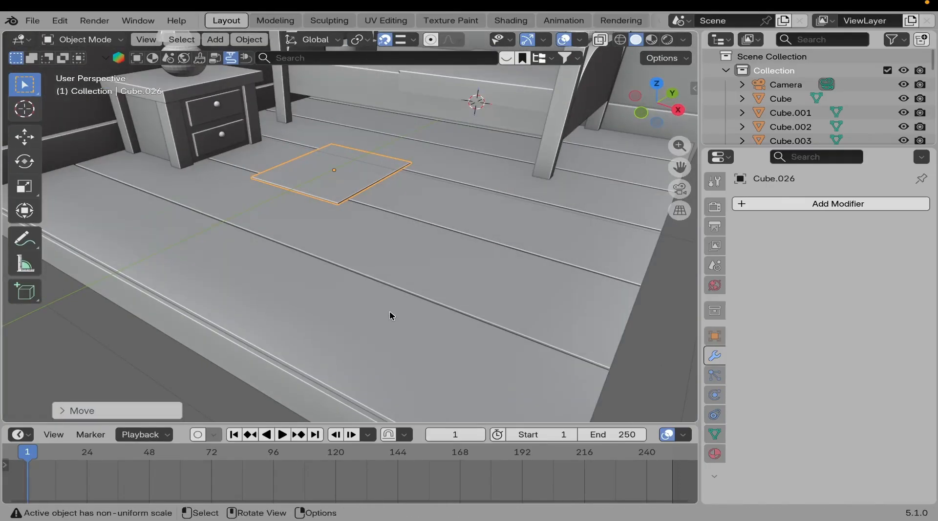
key("ctrl+a")
left_click(387, 311)
scroll(540, 336, "down", 5)
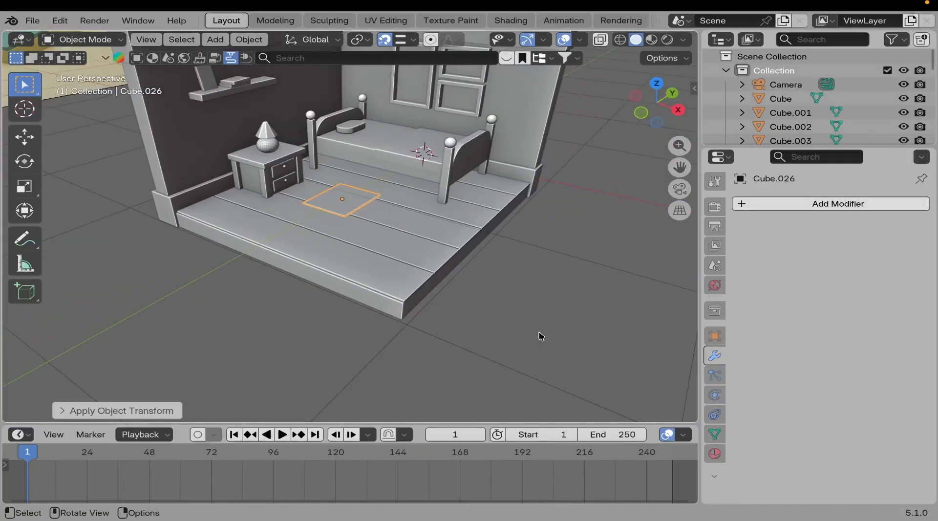
Deselect the rug and examine the whole room from several angles against the reference image.
left_click(540, 336)
scroll(339, 242, "down", 5)
middle_click_drag(161, 123, 280, 285, "shift")
scroll(221, 238, "up", 4)
middle_click_drag(218, 237, 146, 156)
scroll(199, 219, "down", 5)
scroll(382, 300, "up", 5)
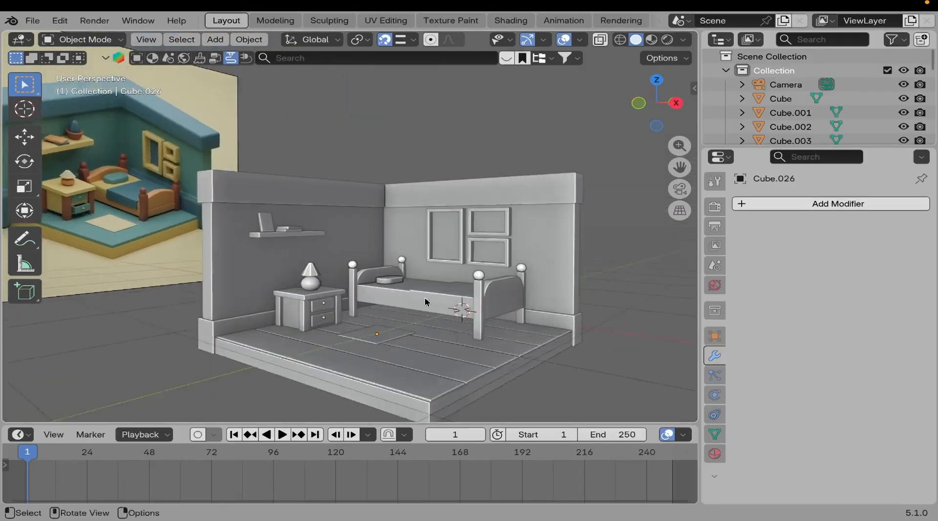
scroll(426, 302, "up", 3)
middle_click_drag(427, 301, 385, 296)
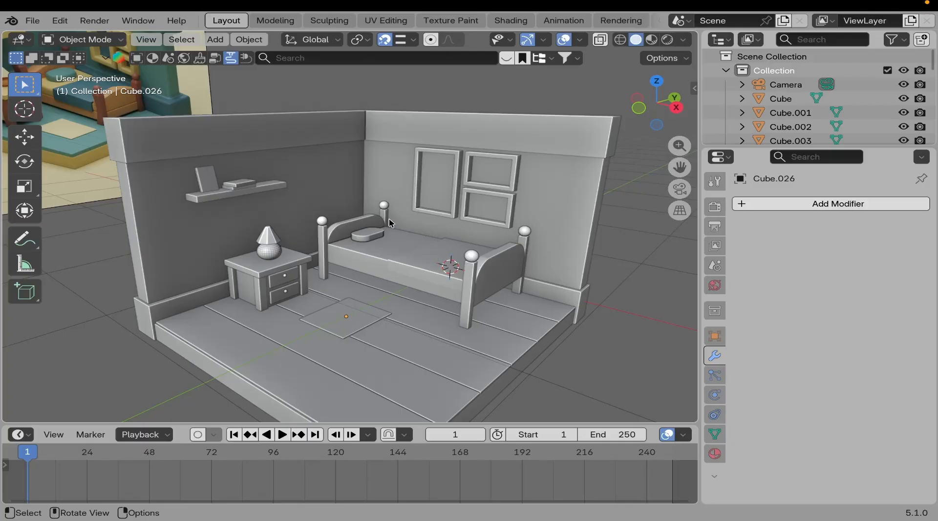
scroll(449, 267, "down", 2)
middle_click_drag(448, 267, 433, 275)
middle_click_drag(347, 254, 346, 266, "shift")
mouse_move(346, 266)
middle_mouse_down()
mouse_move(385, 258)
mouse_move(360, 262)
middle_mouse_up()
scroll(384, 258, "down", 2)
scroll(364, 262, "up", 1)
middle_click_drag(367, 262, 372, 278, "shift")
scroll(454, 254, "up", 1)
middle_click_drag(430, 249, 439, 245, "shift")
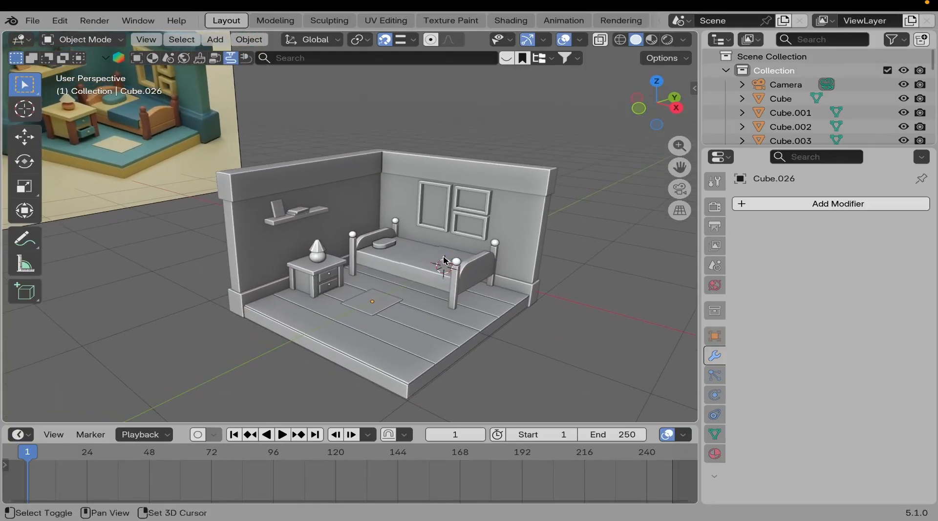
Unlink the shared material from the wall behind the bed and create a new material for it.
left_click(419, 200)
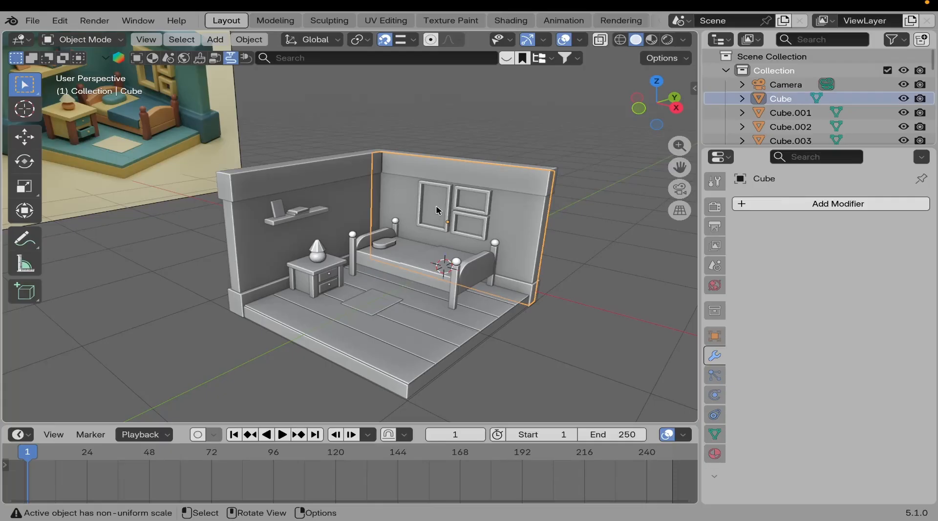
left_click(716, 454)
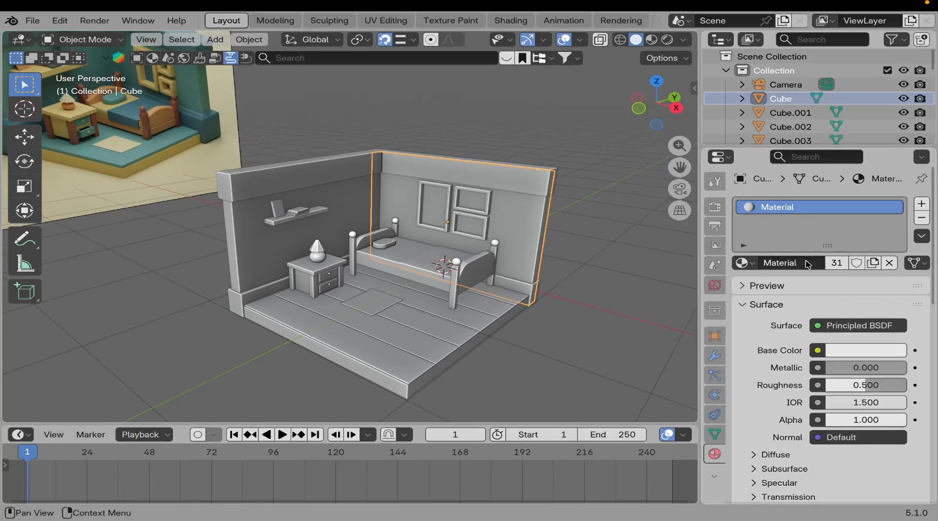
left_click(889, 263)
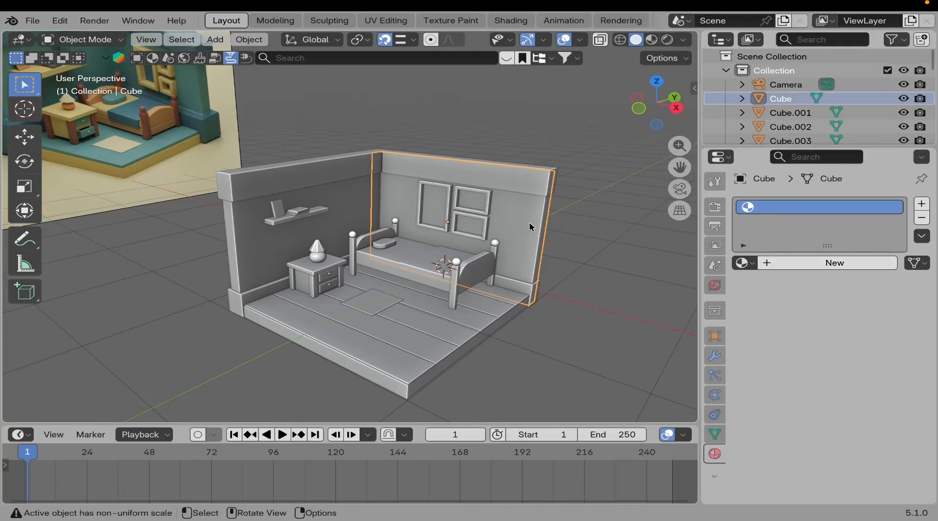
left_click(834, 263)
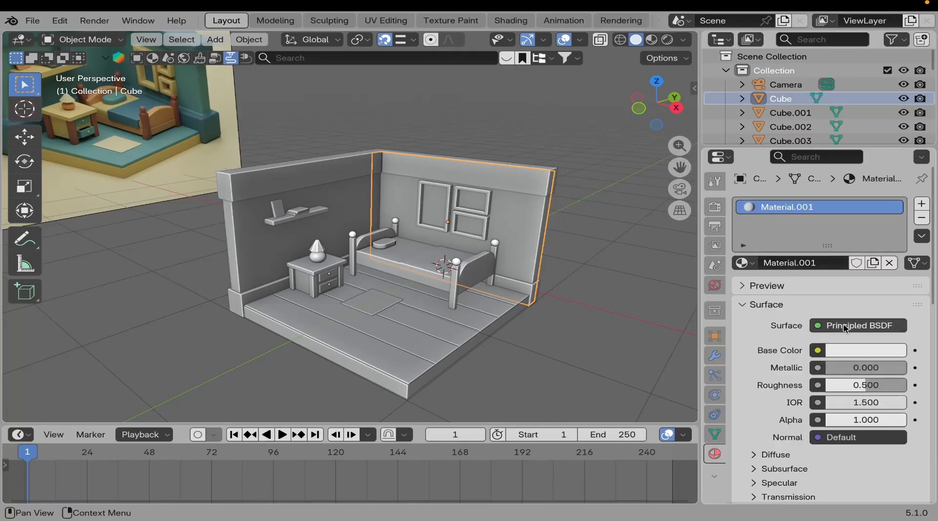
Set the new wall material's base color to a medium-dark green.
left_click(855, 349)
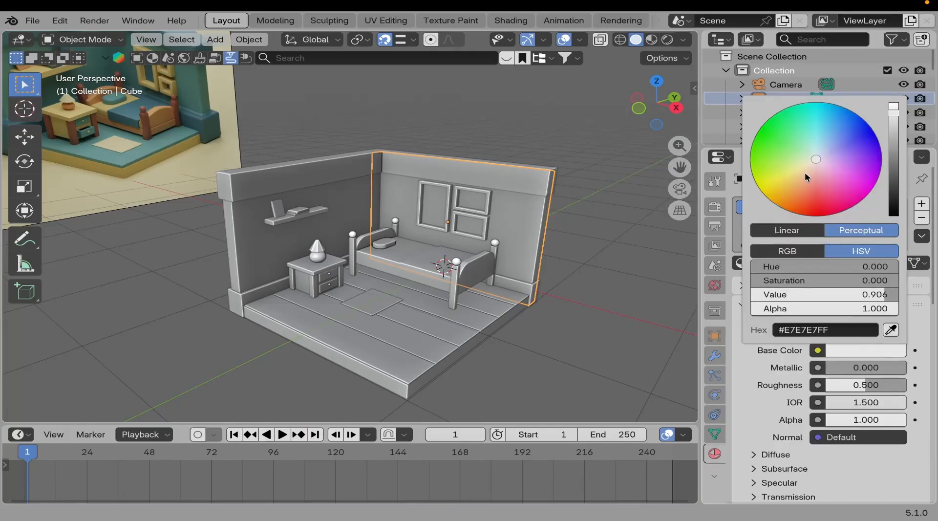
left_click_drag(791, 143, 794, 126)
left_click_drag(893, 110, 893, 149)
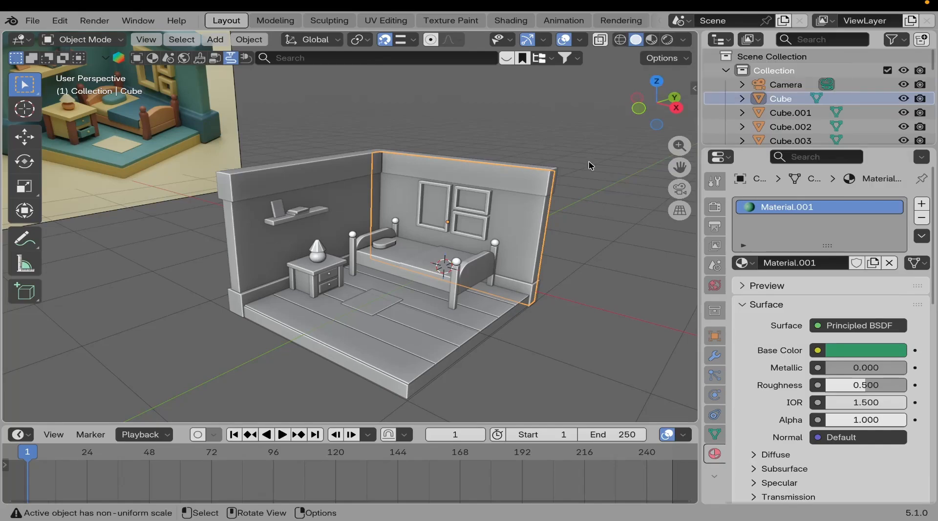
left_click(573, 130)
Compare the room in wireframe, solid, material preview and rendered shading, and leave the viewport in material preview.
left_click(620, 40)
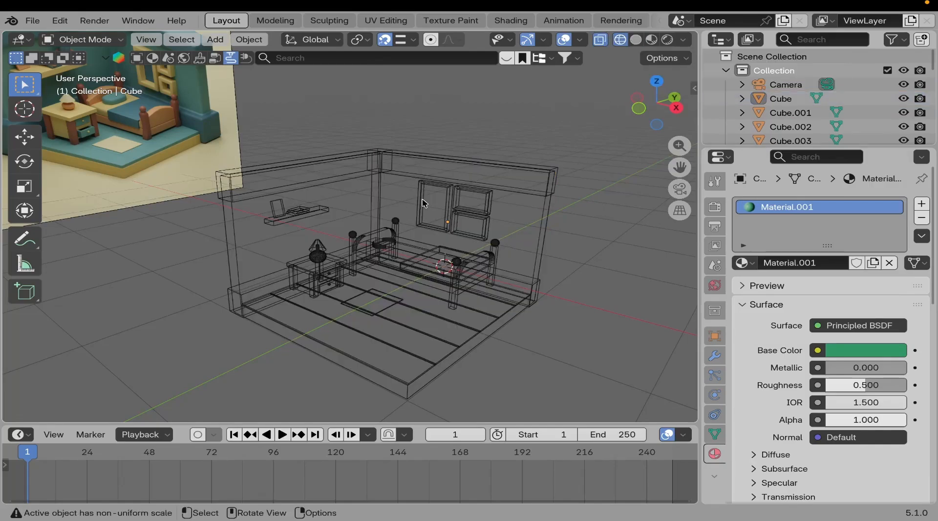
middle_click_drag(424, 202, 439, 259)
middle_click_drag(459, 203, 489, 254)
left_click(635, 39)
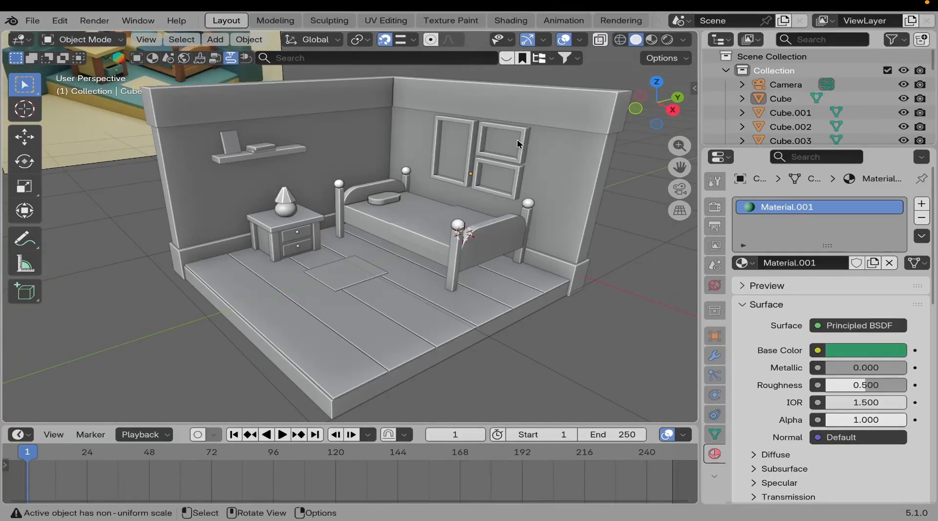
left_click(651, 39)
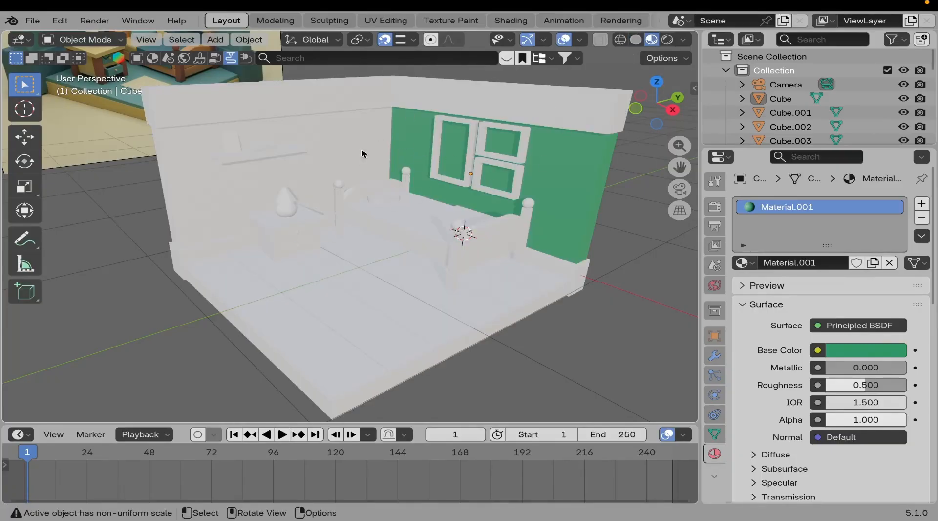
left_click(667, 41)
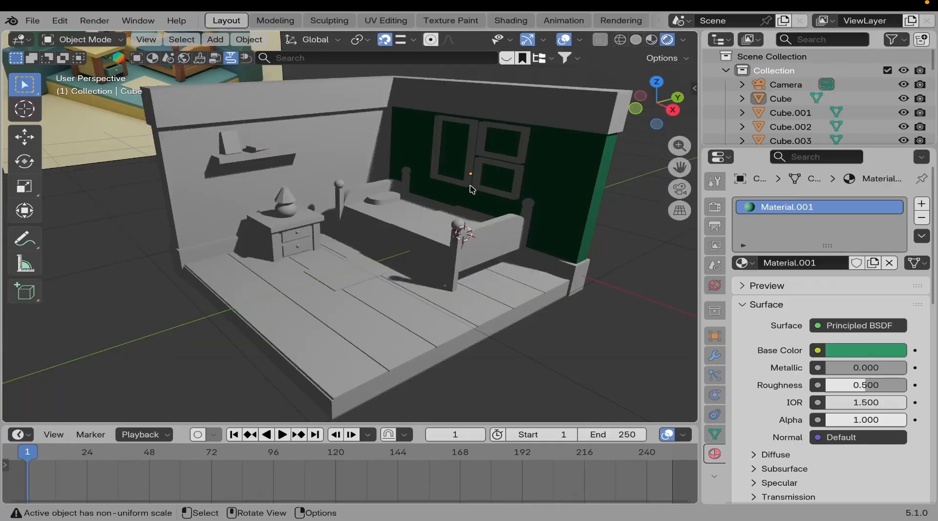
left_click(653, 41)
mouse_move(435, 234)
middle_mouse_down()
mouse_move(443, 243)
mouse_move(402, 227)
mouse_move(365, 233)
middle_mouse_up()
scroll(418, 209, "up", 3)
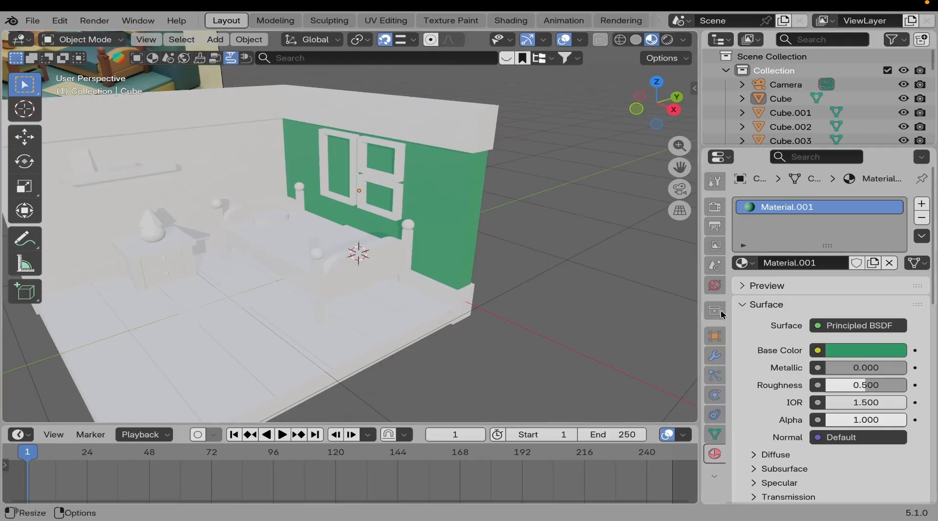
Darken the base color of the wall behind the bed to a less saturated green with a value of 0.421.
scroll(341, 234, "down", 5)
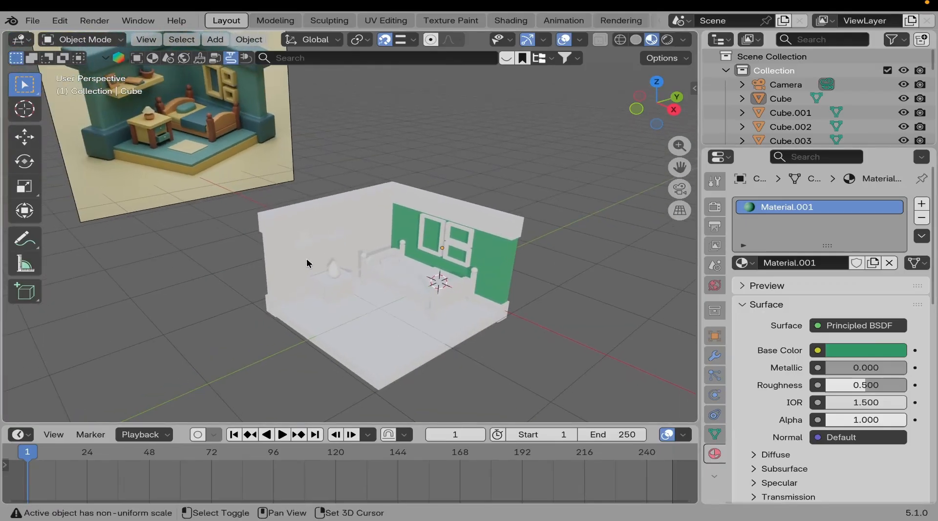
left_click(280, 256)
middle_click_drag(337, 271, 441, 265)
left_click(441, 265, "shift")
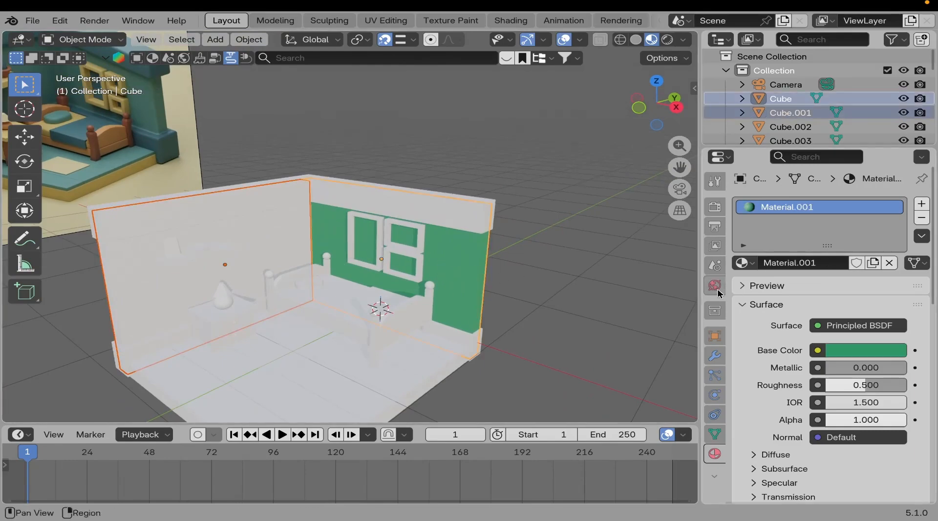
left_click(469, 273)
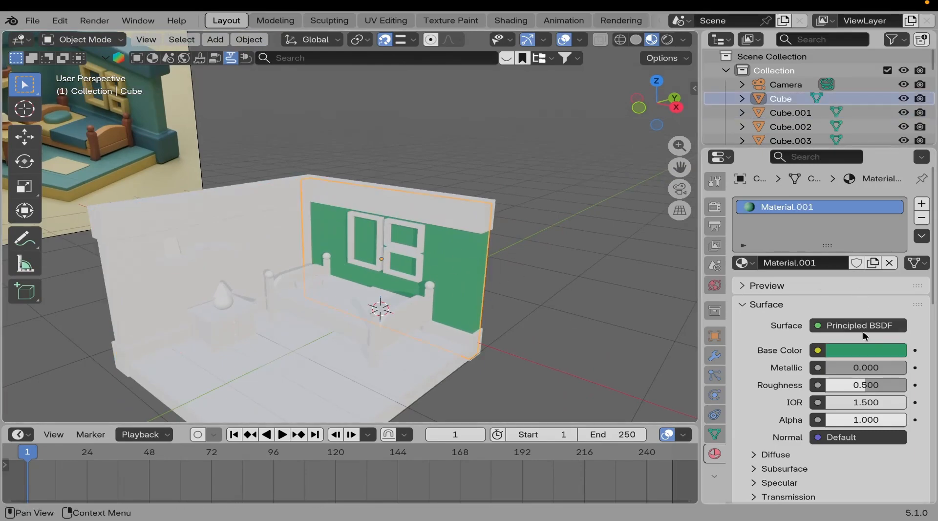
left_click(868, 352)
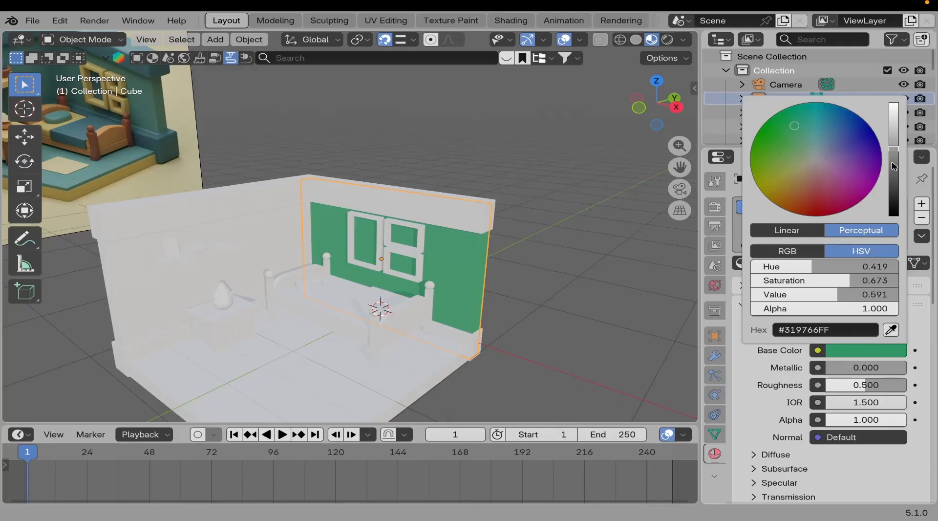
left_click_drag(894, 166, 896, 168)
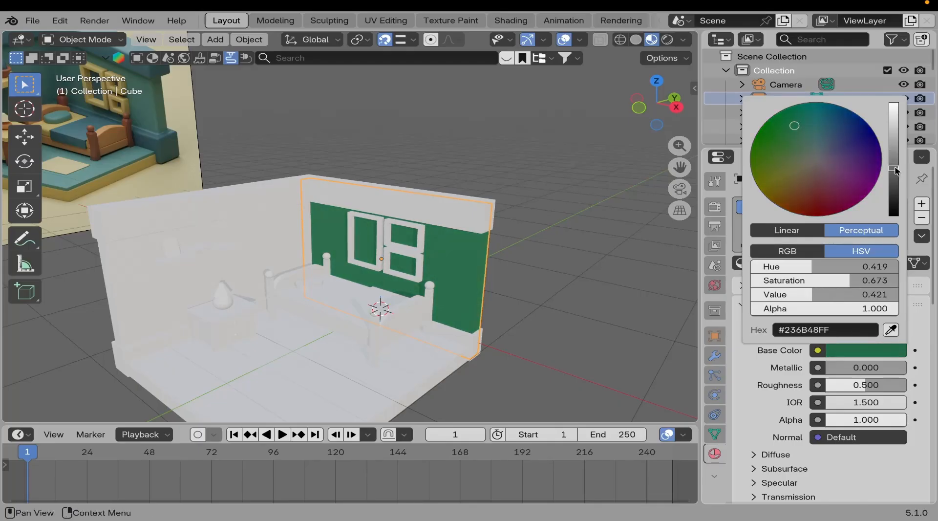
left_click(802, 142)
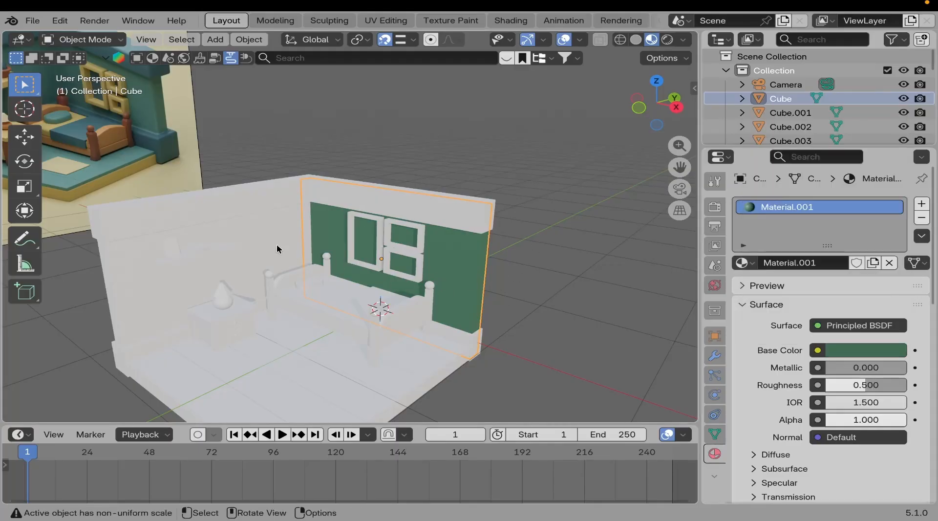
middle_click_drag(276, 249, 318, 225)
left_click(321, 221)
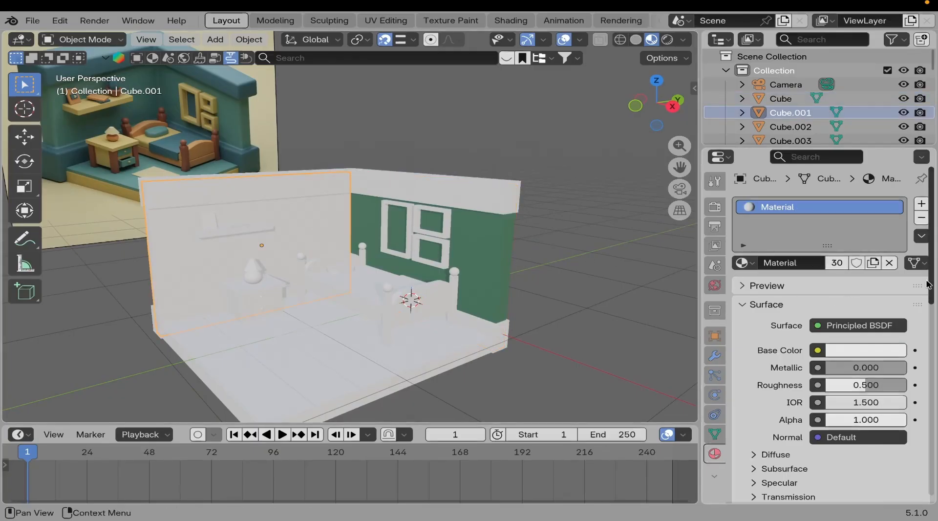
left_click(489, 254, "shift")
scroll(451, 251, "up", 5)
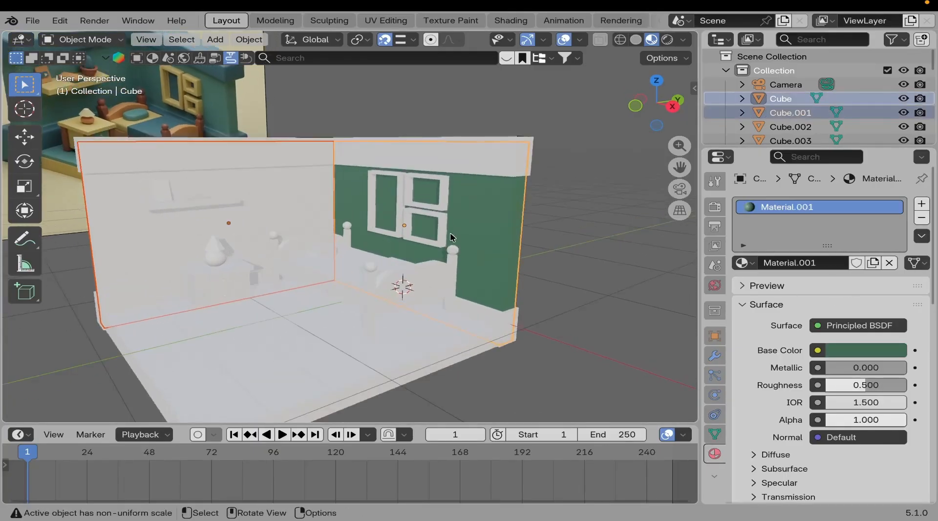
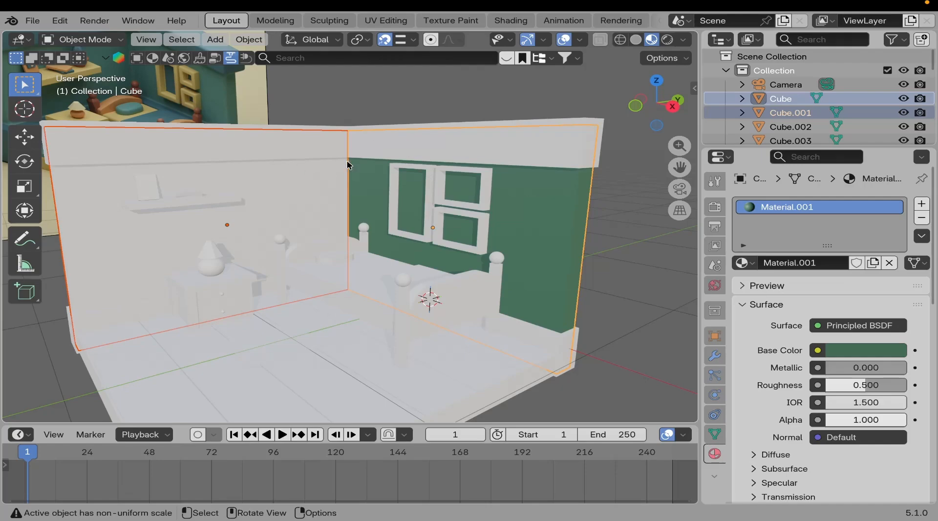
scroll(348, 164, "down", 3)
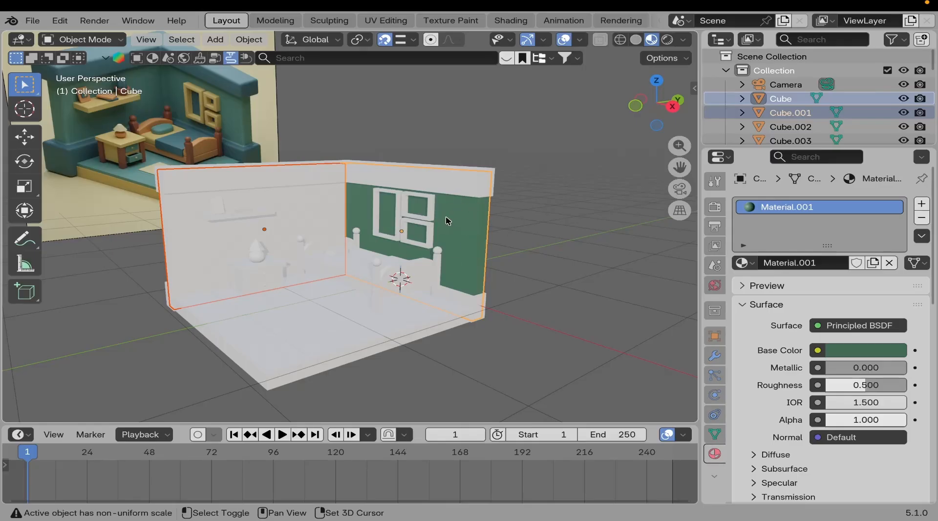
key("alt+a")
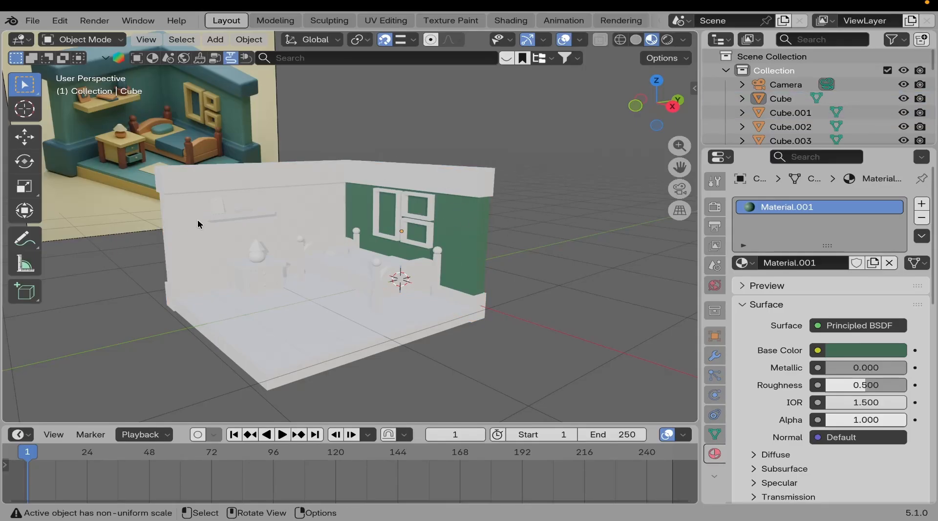
Copy the green material from the wall behind the bed to the adjoining shelf wall.
left_click(183, 227)
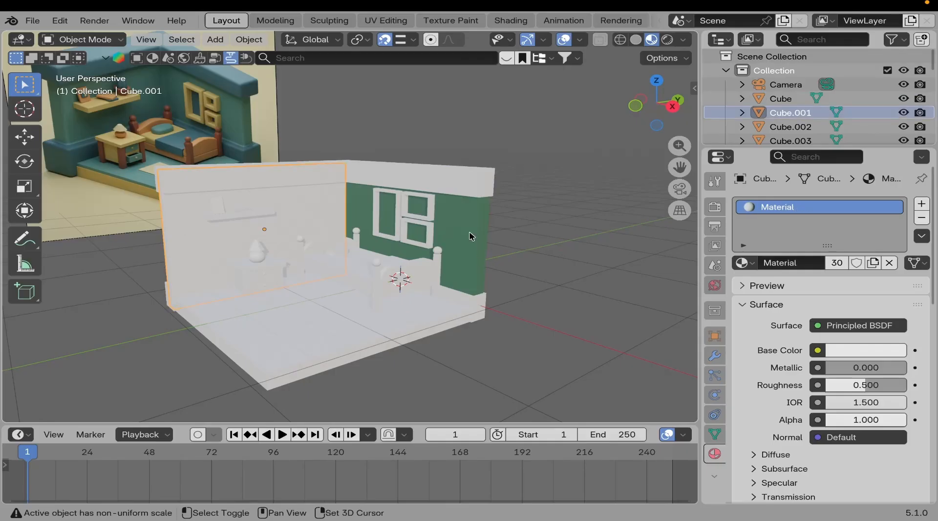
left_click(446, 226, "shift")
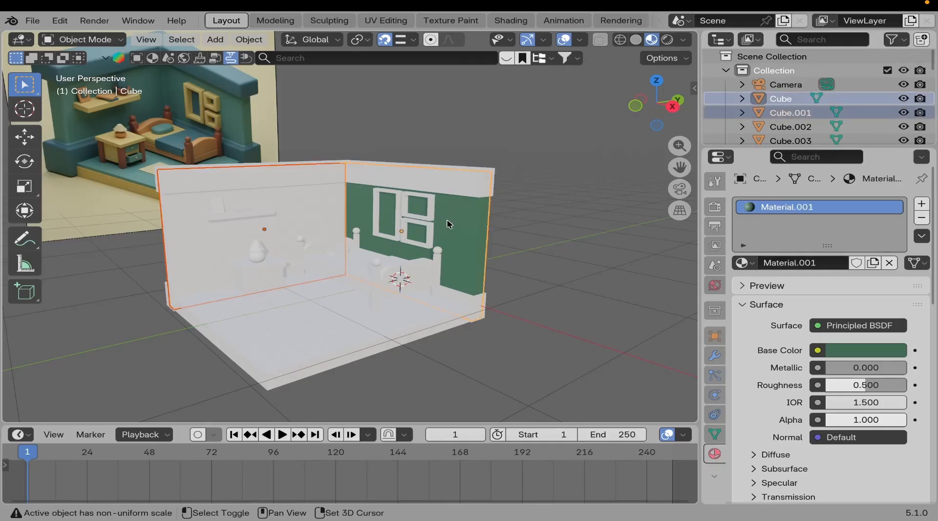
left_click(920, 238)
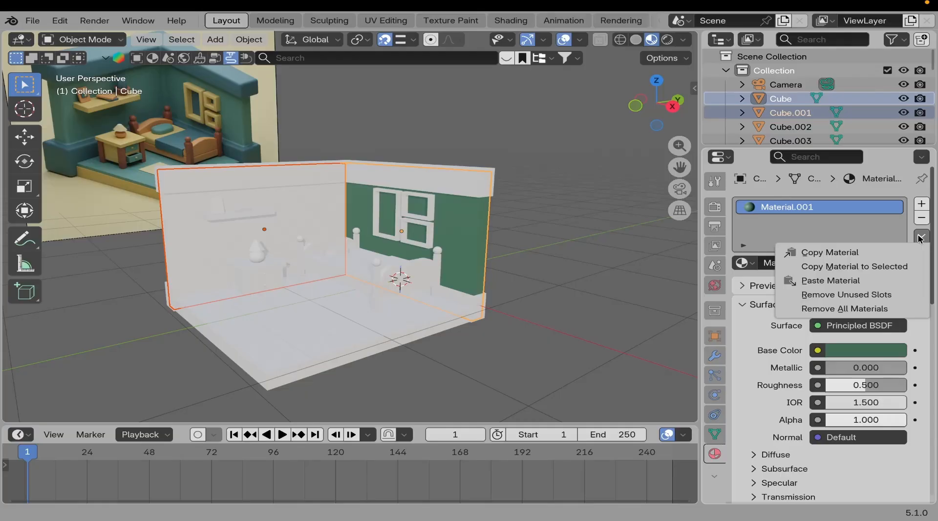
left_click(878, 268)
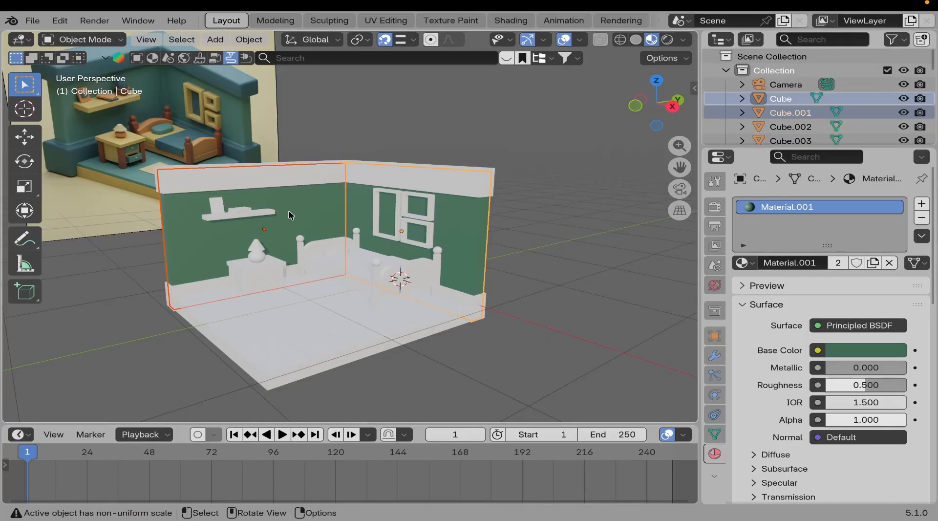
Unlink the shared material from the trim along the top of the walls and create a new material for it.
scroll(423, 239, "up", 3)
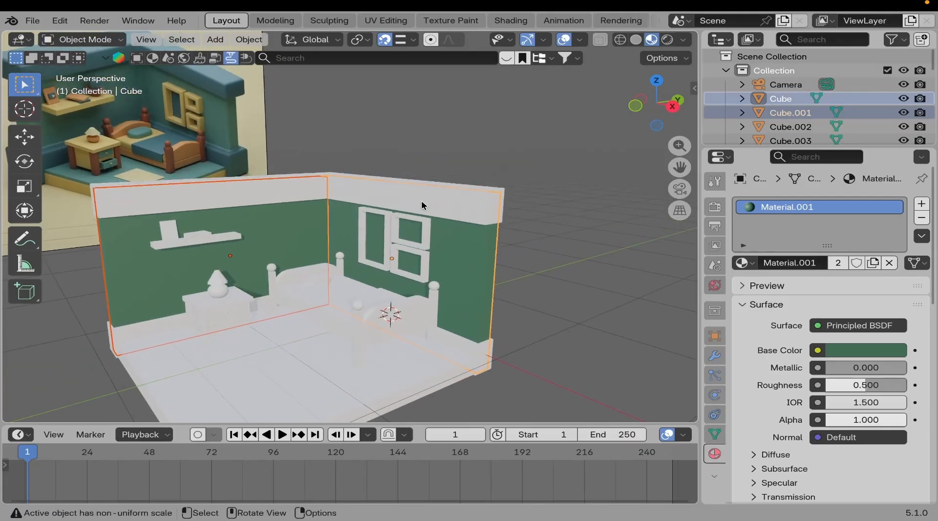
left_click(421, 201)
middle_click_drag(377, 188, 396, 175, "shift")
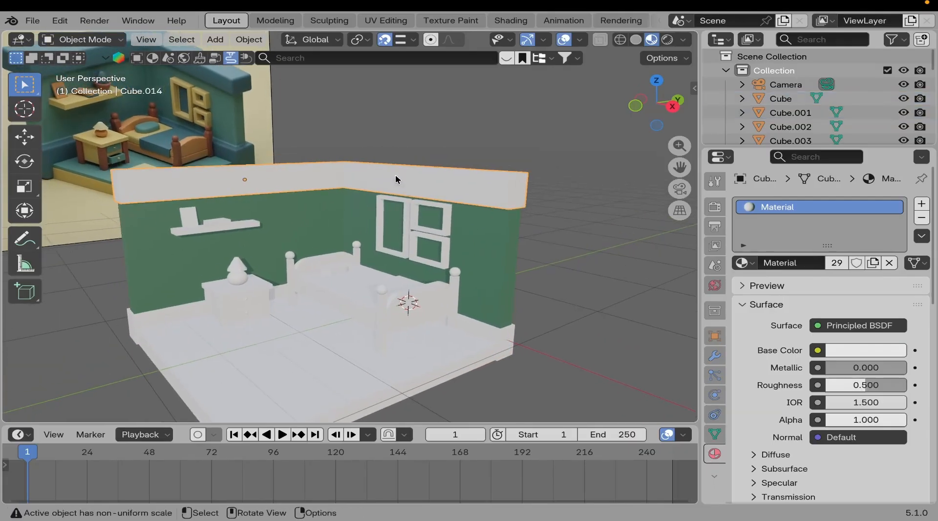
left_click(890, 262)
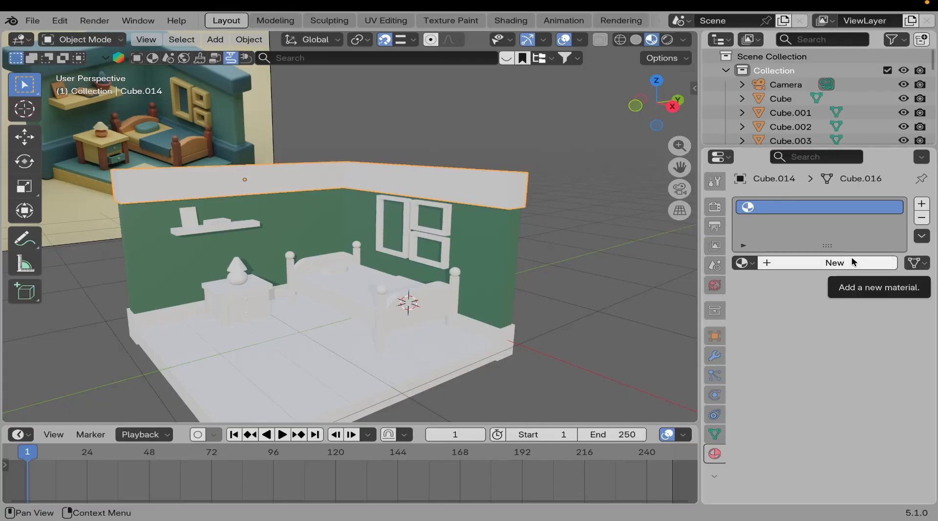
left_click(830, 262)
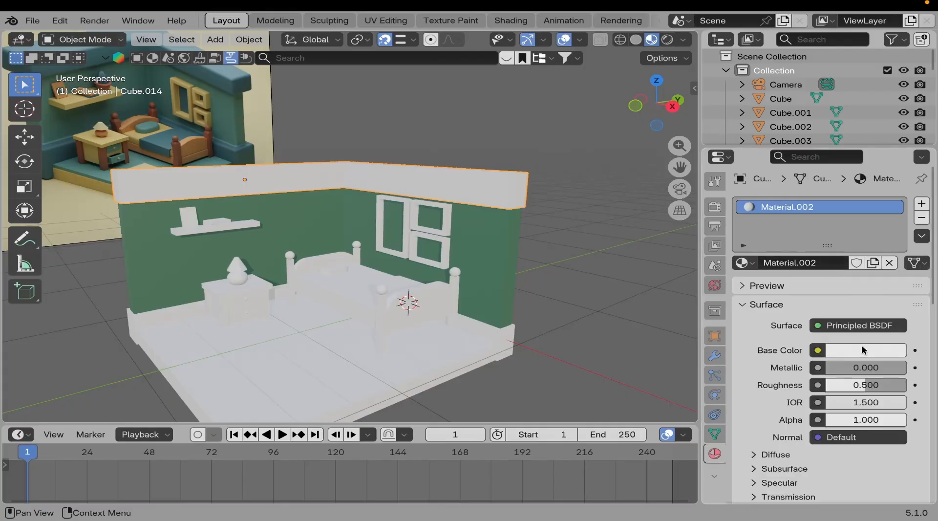
Set the upper trim's base color to a muted teal, hex #4A8384.
left_click(858, 350)
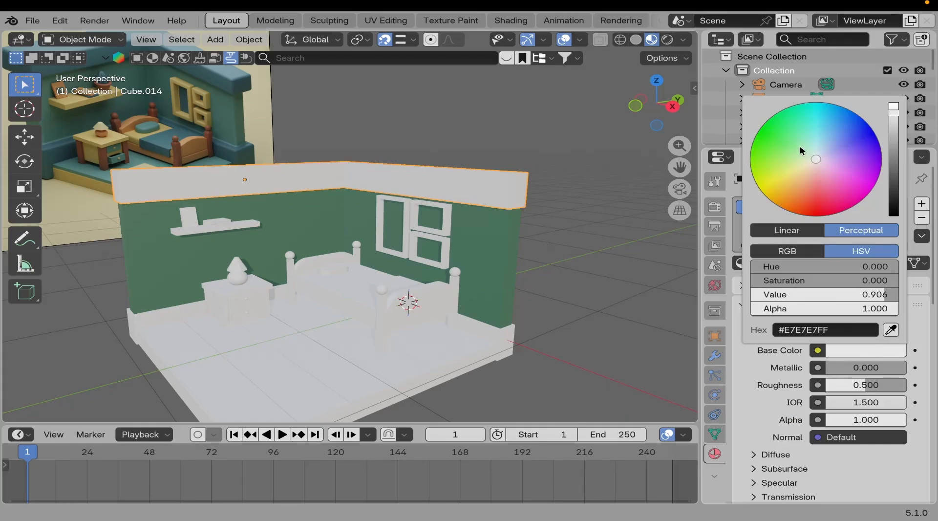
left_click_drag(799, 146, 812, 147)
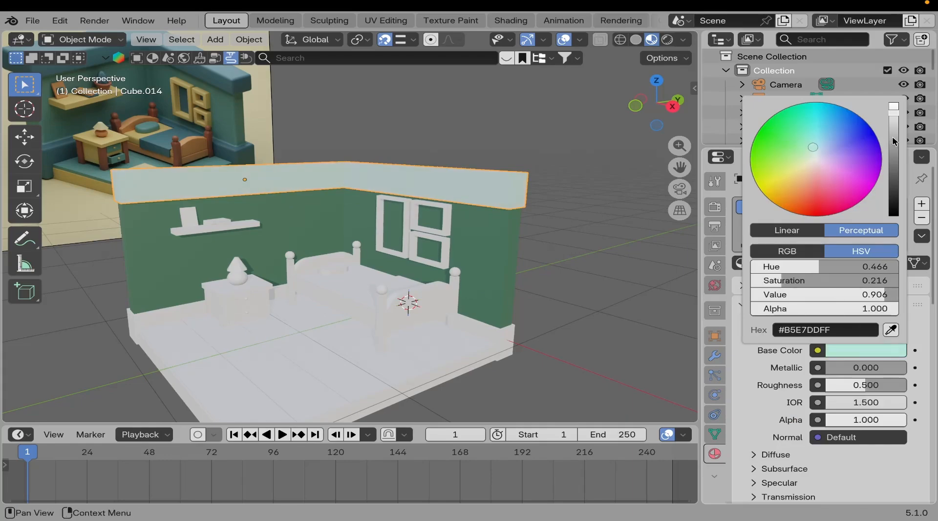
left_click_drag(893, 141, 813, 139)
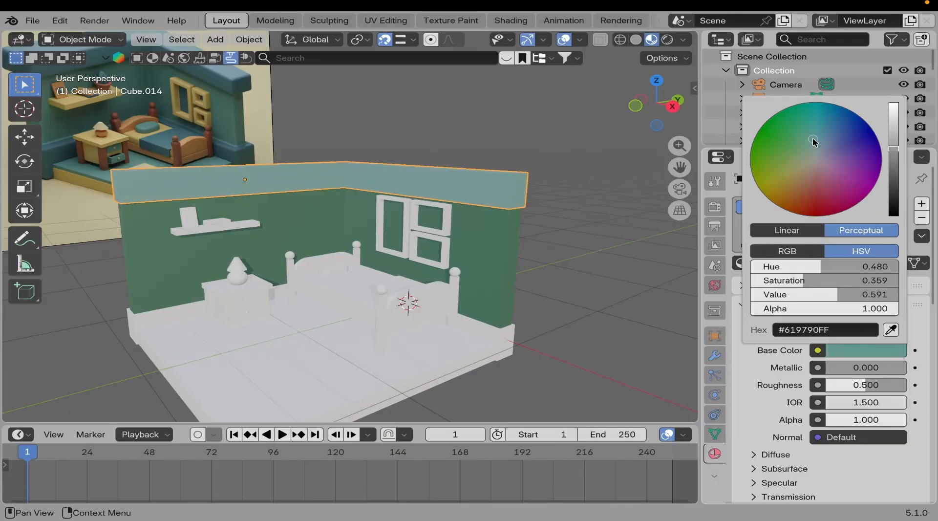
left_click(816, 133)
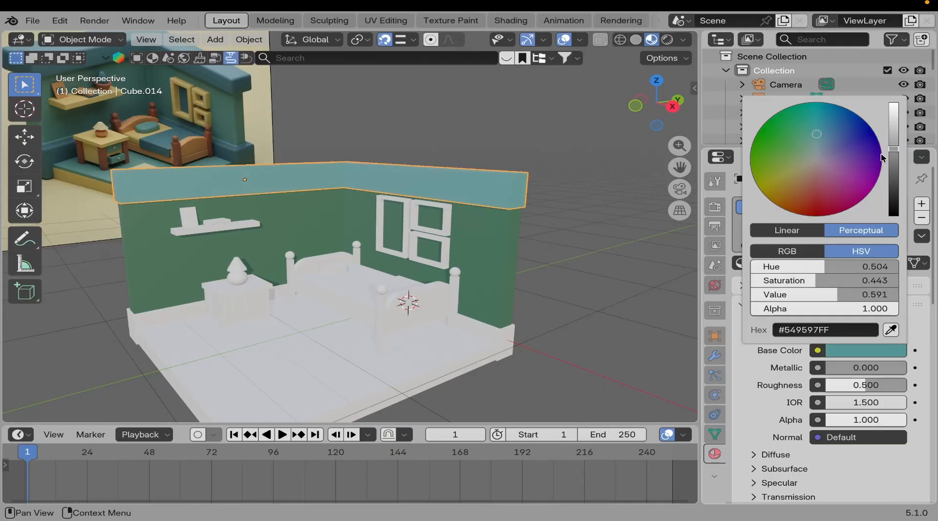
left_click(893, 157)
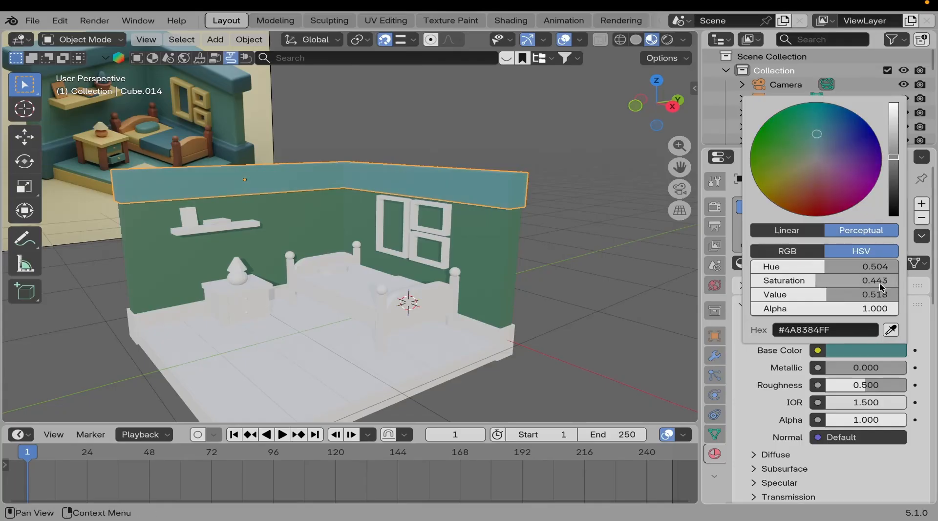
Copy the teal material from the upper trim to the baseboard along the bottom of the walls.
middle_click_drag(253, 301, 295, 295, "shift")
left_click(183, 308)
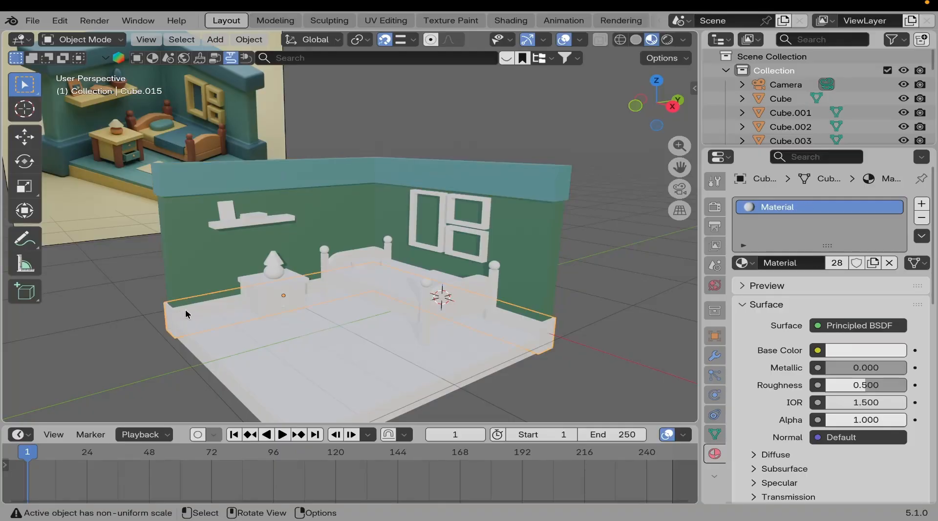
left_click(187, 189)
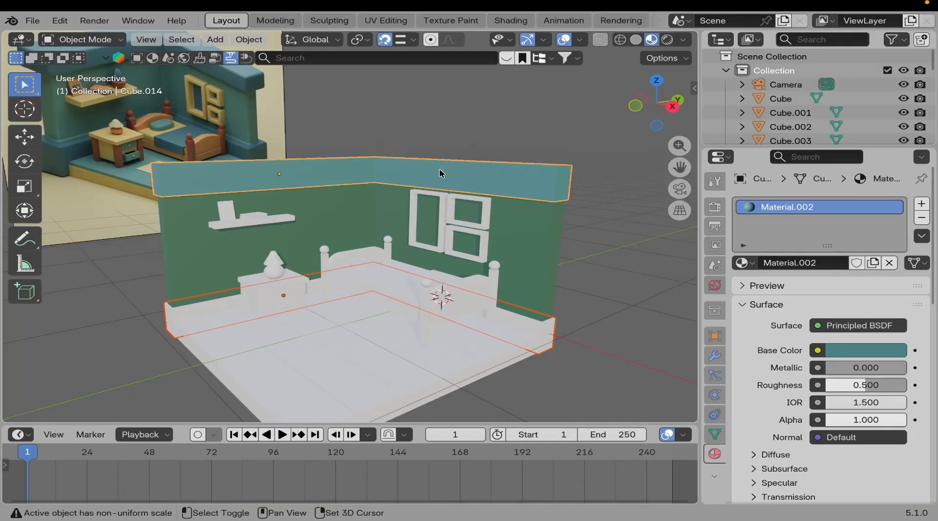
left_click(921, 236)
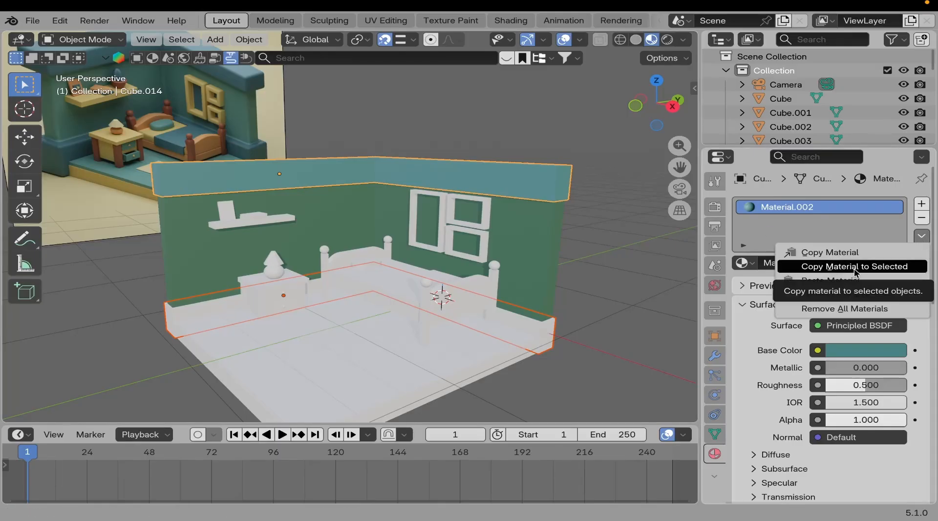
left_click(852, 266)
Examine the bed and the floor up close to pick the next part to color.
middle_click_drag(582, 273, 438, 292)
scroll(415, 291, "up", 2)
left_click(415, 298)
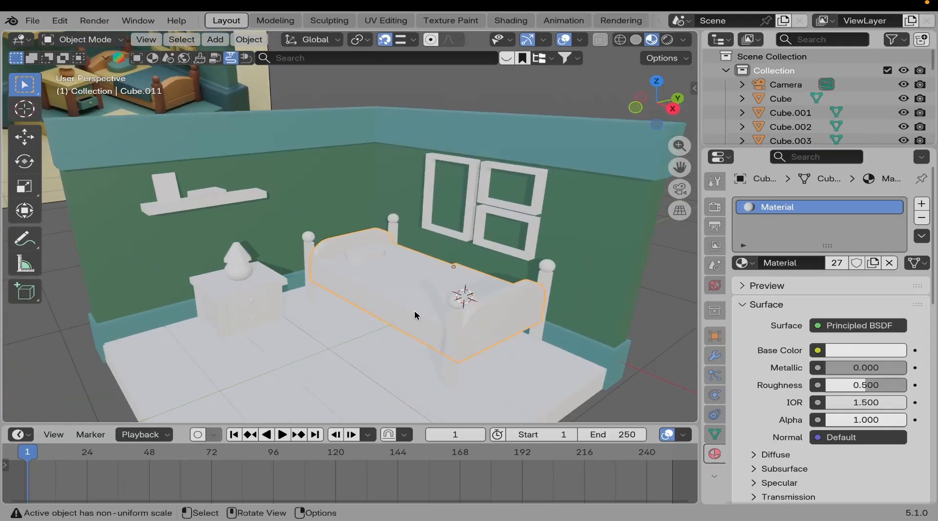
scroll(382, 251, "up", 5)
middle_click_drag(439, 257, 373, 277)
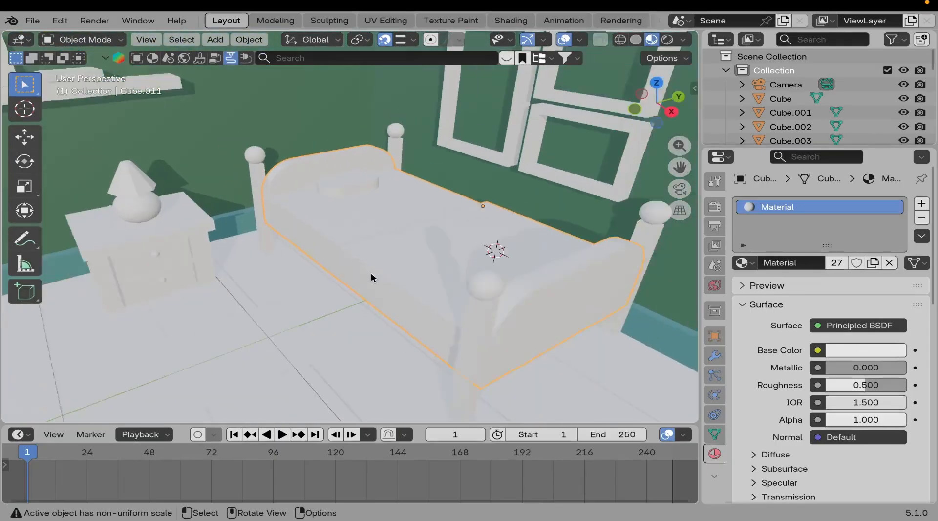
scroll(371, 274, "down", 4)
left_click(371, 314)
scroll(371, 314, "down", 5)
mouse_move(372, 314)
middle_mouse_down()
mouse_move(378, 295)
mouse_move(375, 306)
middle_mouse_up()
scroll(379, 311, "up", 3)
scroll(402, 348, "up", 3)
Replace the floor slab's shared material with a new one and set its base color to a dark mustard yellow.
left_click(408, 361)
middle_click_drag(408, 360, 412, 342)
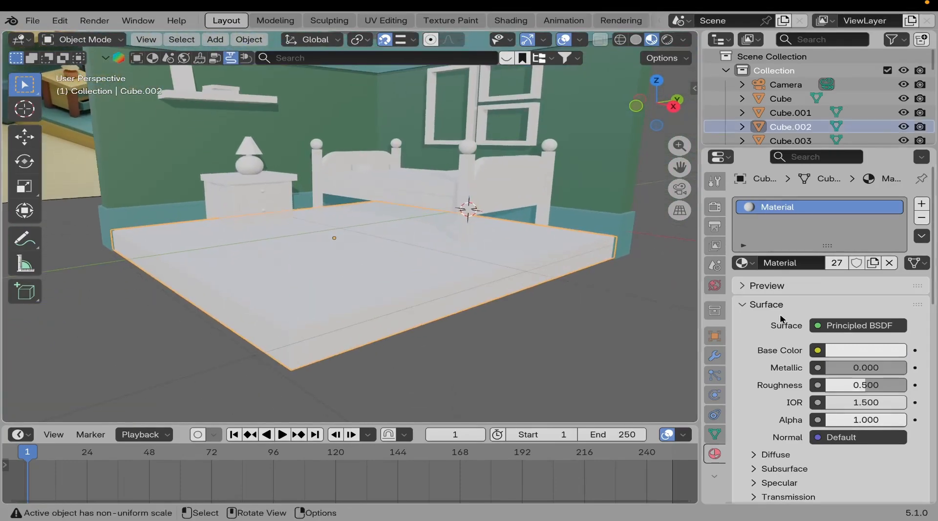
left_click(890, 264)
left_click(781, 263)
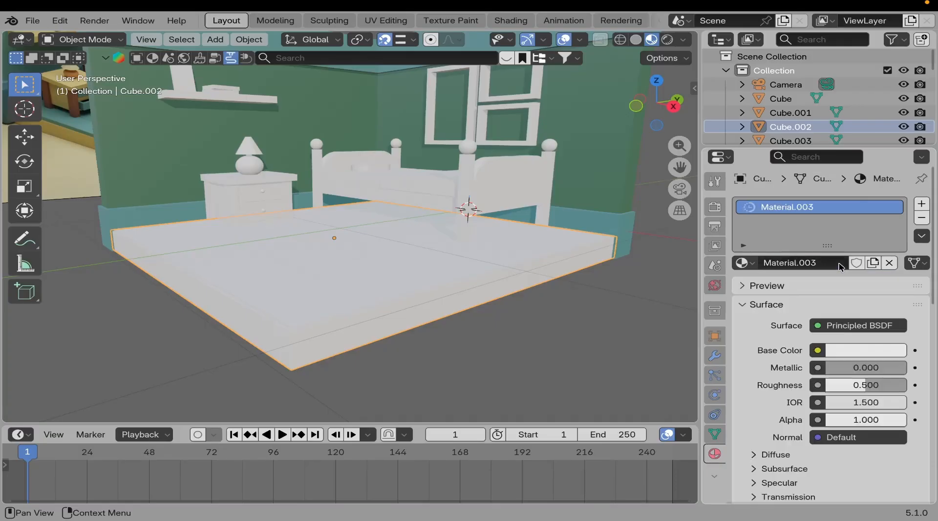
left_click(867, 350)
left_click_drag(816, 159, 782, 181)
left_click_drag(894, 147, 893, 151)
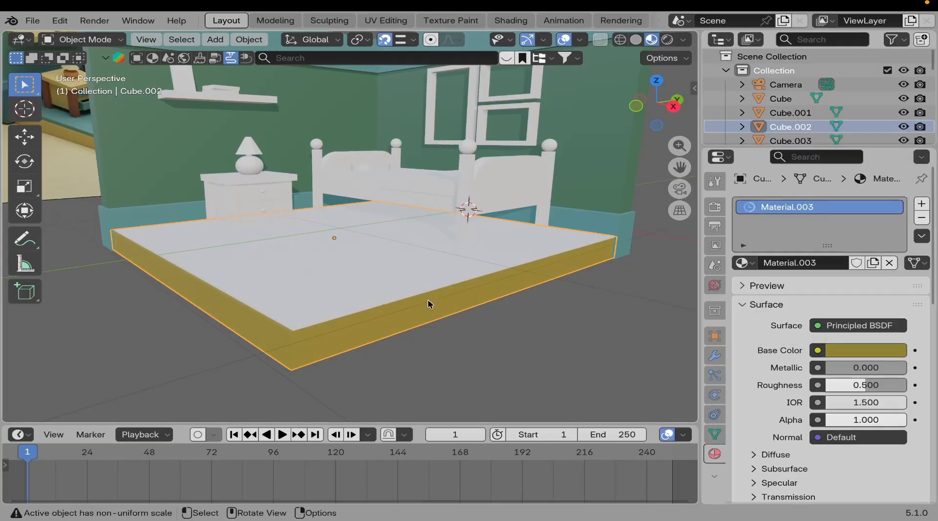
Replace the shared material on the floor's top surface with a new one and set its base color to muted blue, hex #5C6290.
middle_click_drag(428, 305, 339, 287)
left_click(339, 287)
middle_click_drag(400, 289, 470, 289)
left_click(888, 263)
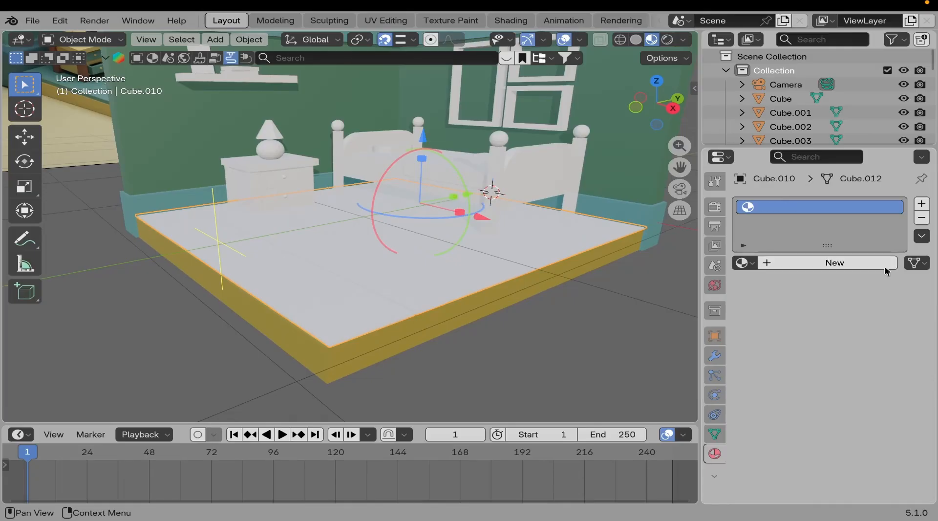
left_click(865, 260)
left_click(863, 350)
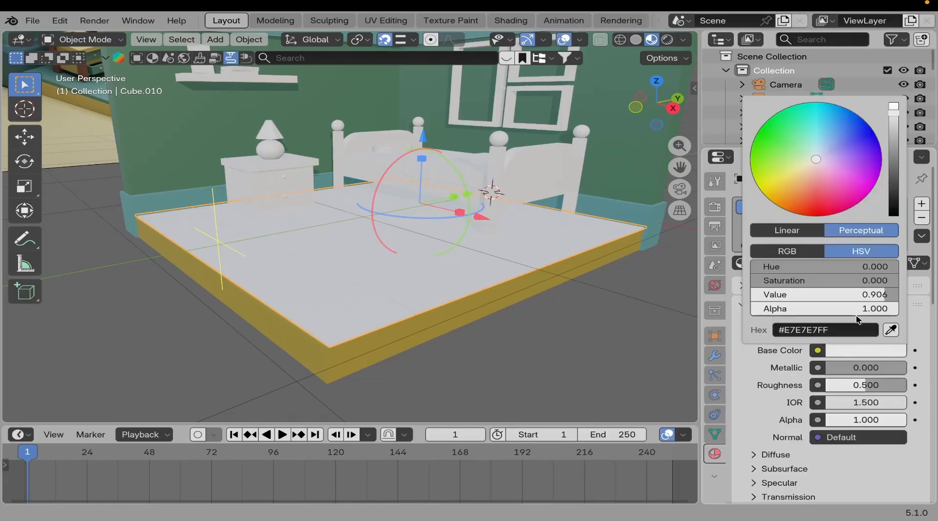
left_click_drag(841, 148, 835, 147)
left_click_drag(898, 154, 896, 153)
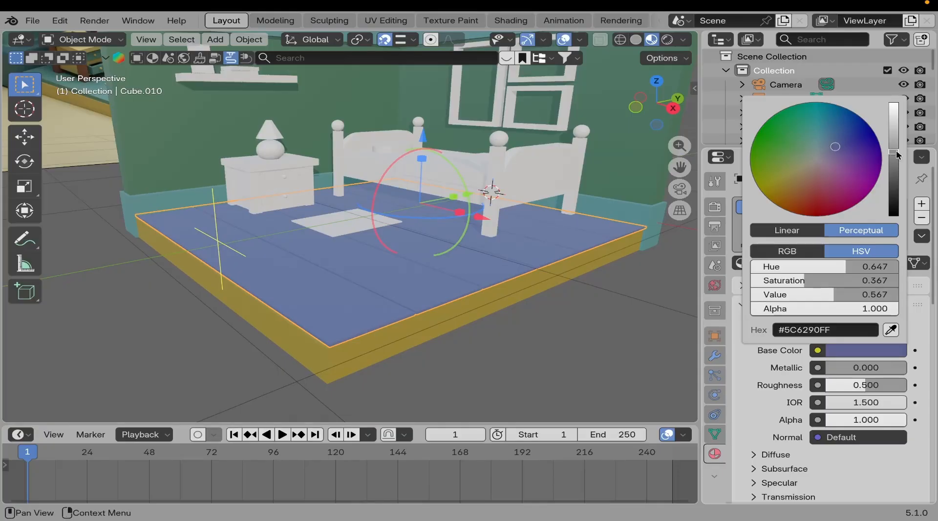
Replace the shared material on the floor rug with a new one and set its base color to a muted pale yellow.
middle_click_drag(459, 348, 399, 303)
scroll(399, 304, "up", 3)
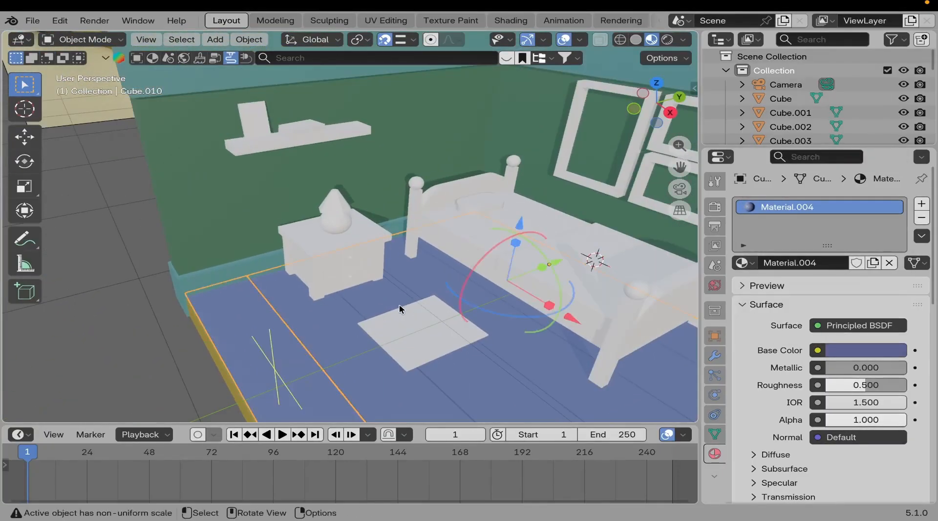
left_click(425, 334)
scroll(405, 237, "up", 2)
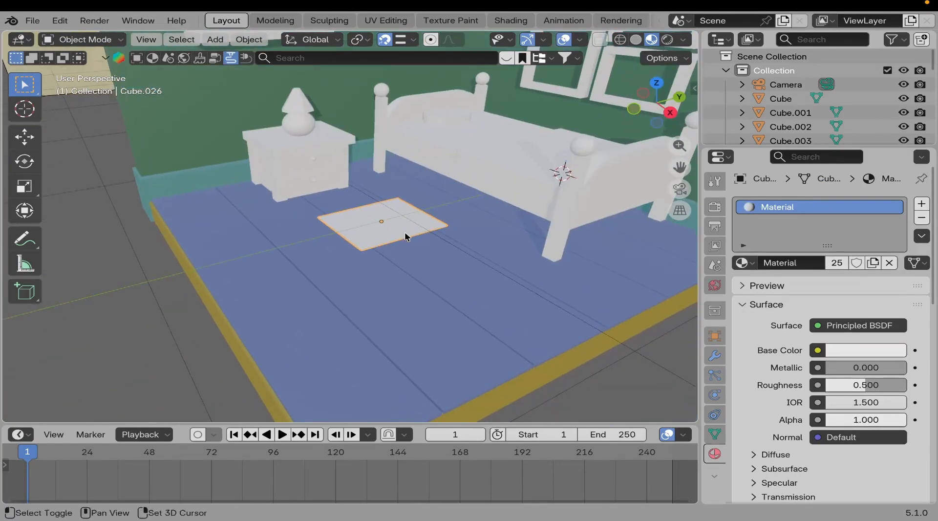
left_click(889, 262)
left_click(854, 263)
left_click(859, 350)
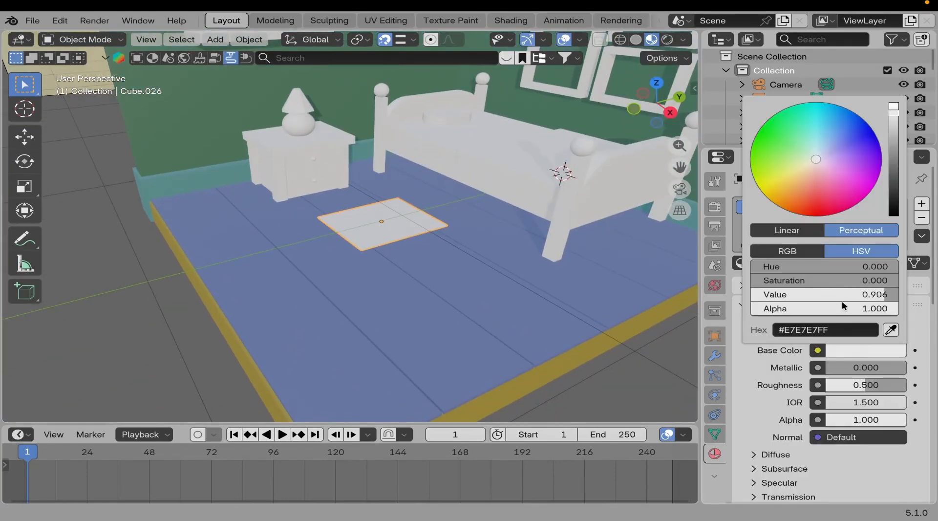
left_click(801, 163)
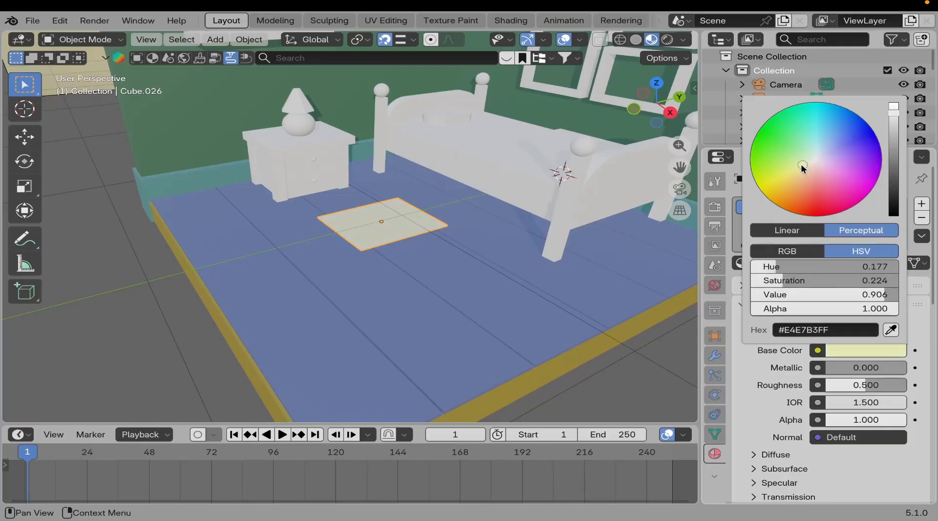
scroll(802, 163, "down", 3)
left_click_drag(892, 133, 893, 132)
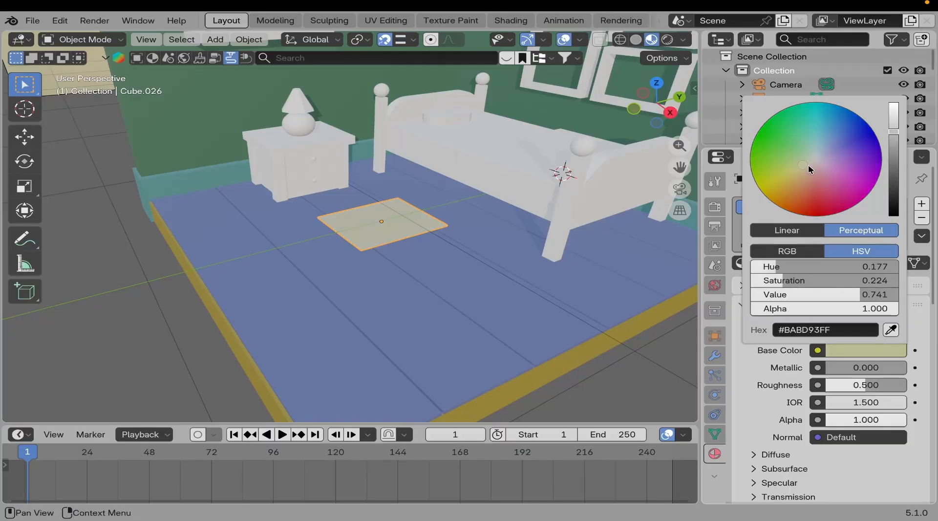
Select the nightstand's body and top, the wall shelf and the three window frames together.
scroll(352, 259, "up", 4)
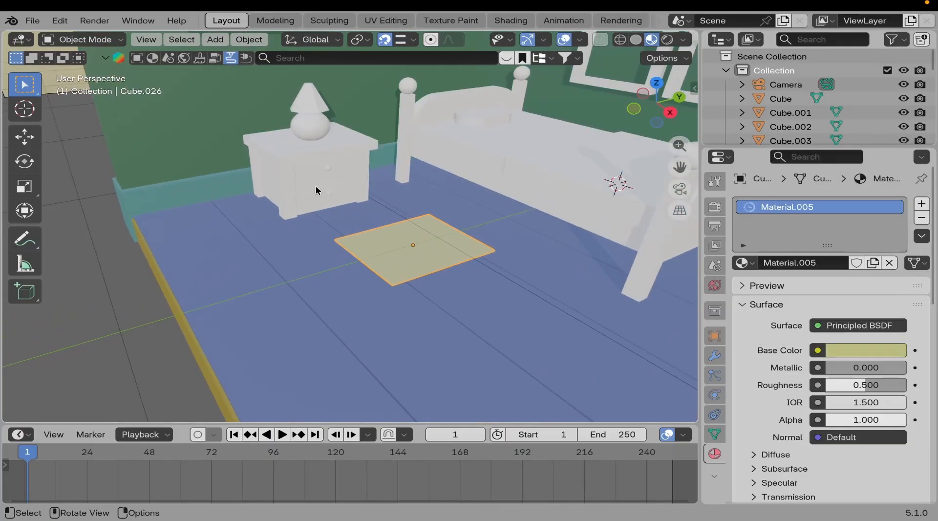
middle_click_drag(315, 185, 364, 265)
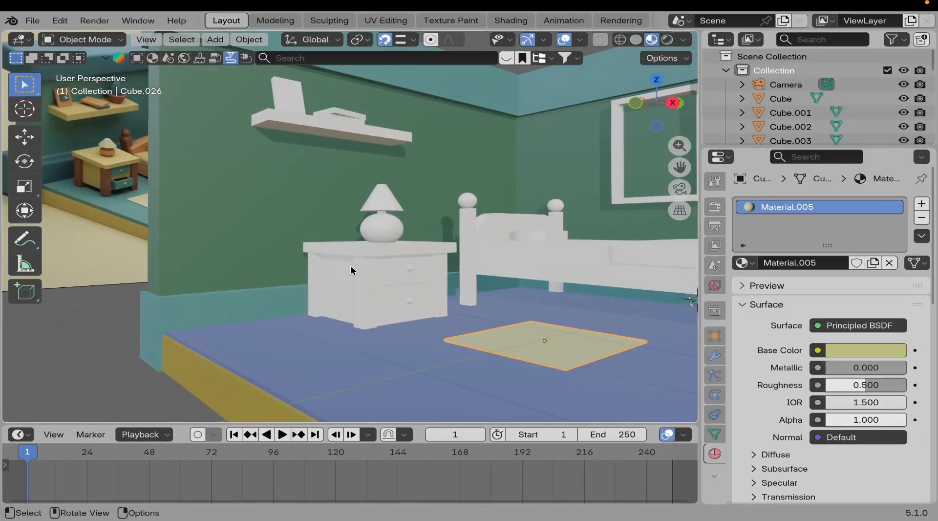
left_click(335, 270)
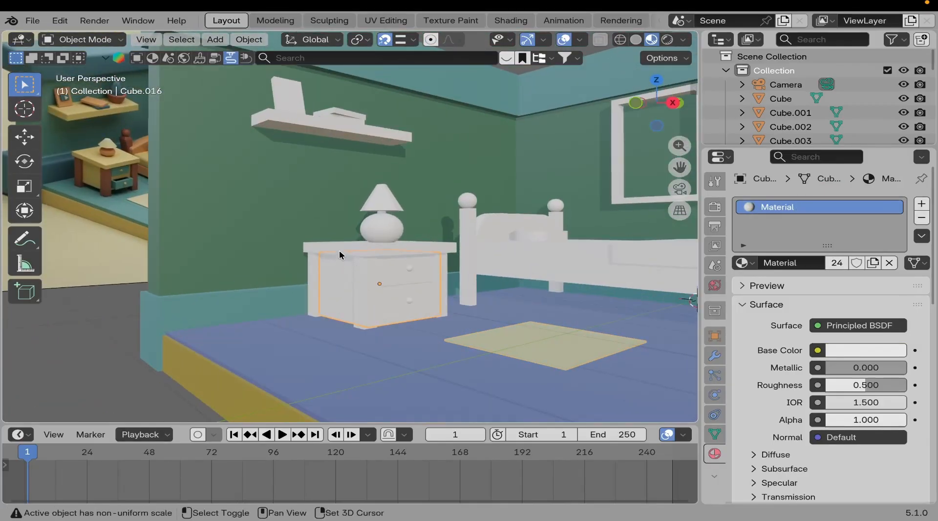
left_click(339, 247, "shift")
left_click(302, 130, "shift")
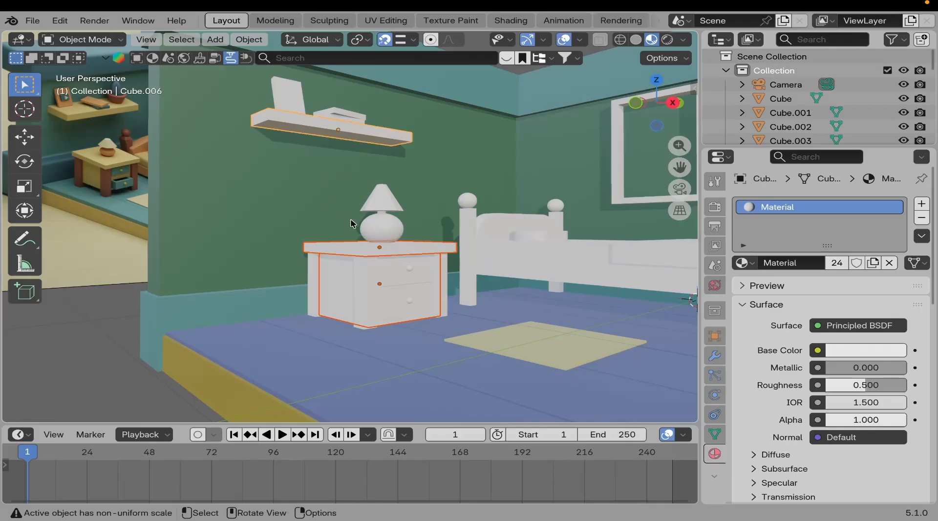
scroll(341, 196, "down", 5)
middle_click_drag(381, 254, 543, 200)
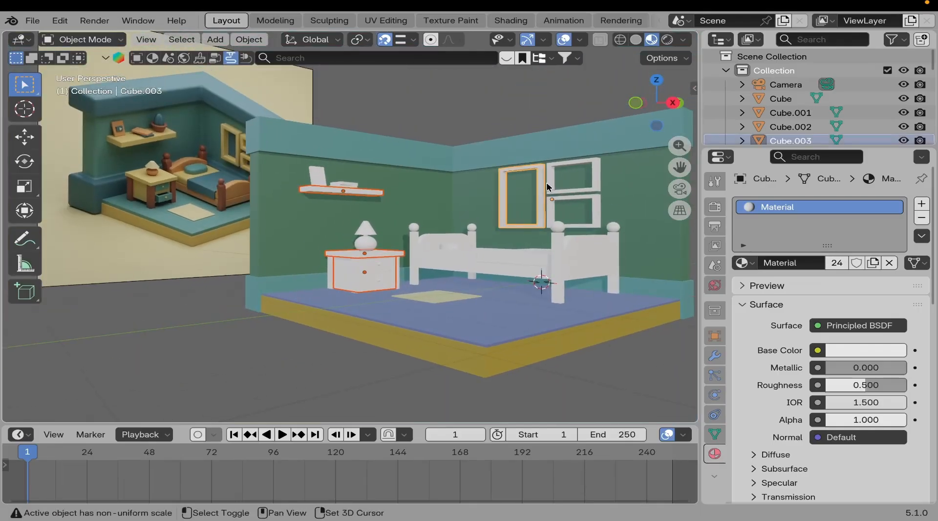
left_click(545, 182, "shift")
mouse_move(464, 282)
middle_mouse_down("shift")
mouse_move(420, 297)
mouse_move(450, 283)
middle_mouse_up("shift")
scroll(498, 273, "up", 6)
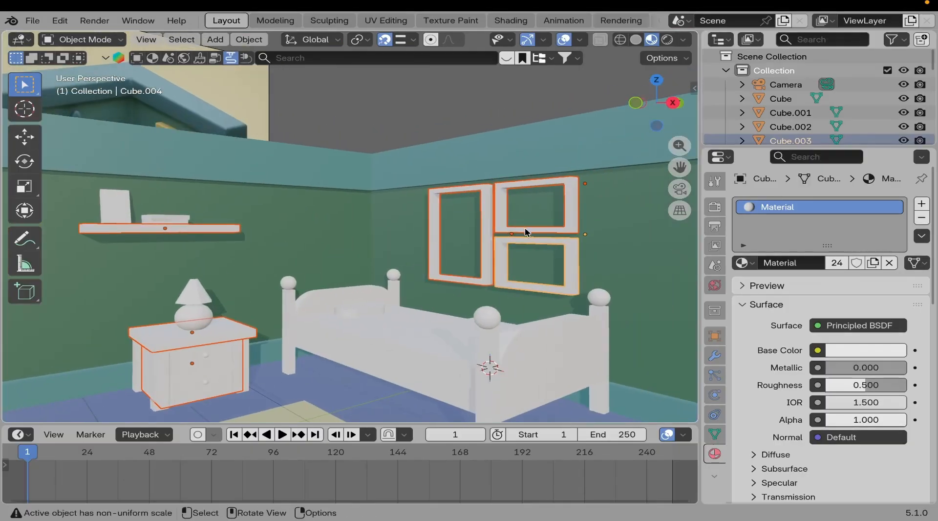
Replace the lower window frame's shared material with a new one and set its base color to mustard yellow.
left_click(887, 263)
left_click(850, 264)
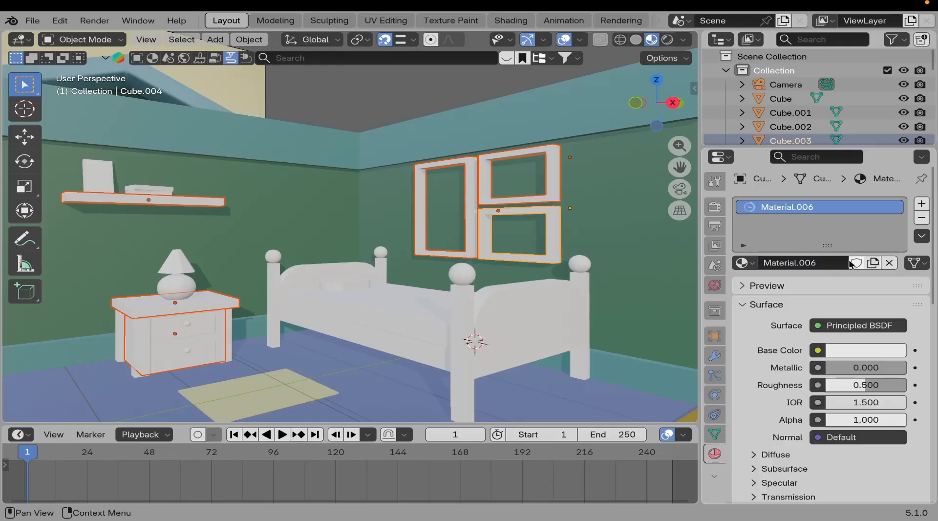
left_click(869, 351)
left_click_drag(775, 172, 772, 180)
left_click(894, 129)
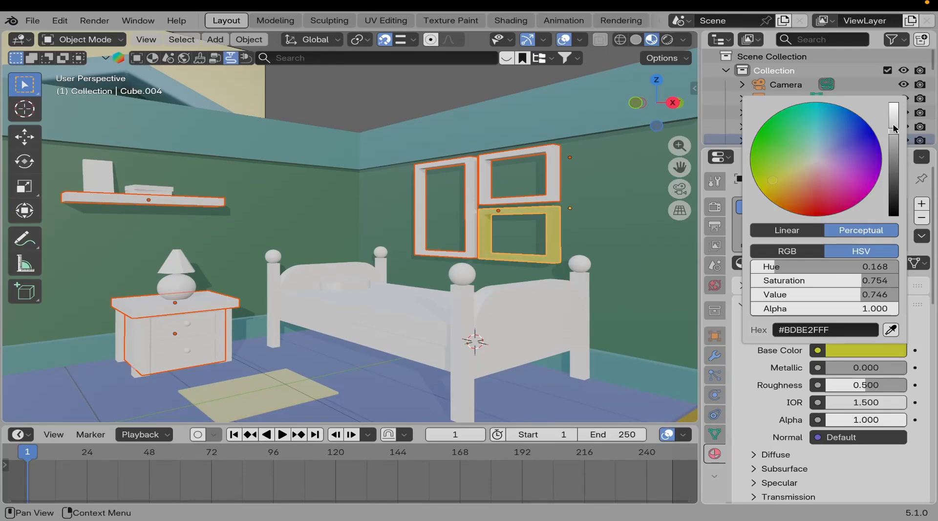
left_click_drag(894, 133, 895, 134)
left_click(777, 185)
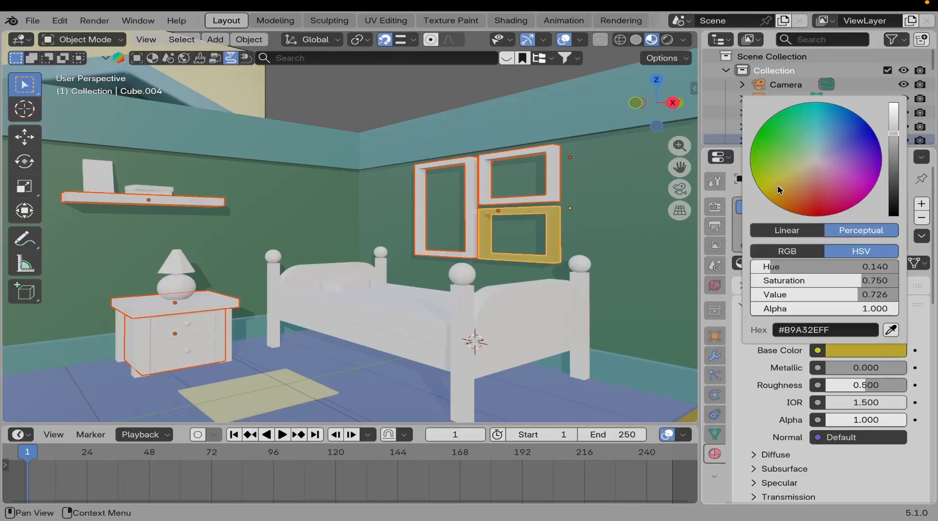
left_click_drag(777, 185, 776, 185)
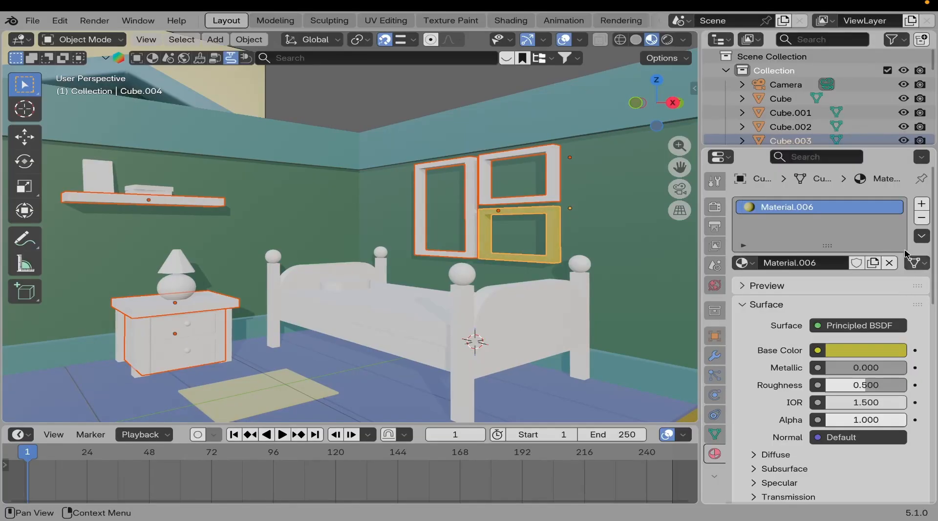
Copy the mustard yellow material to the selected nightstand body and top, wall shelf and other window frames.
left_click(922, 235)
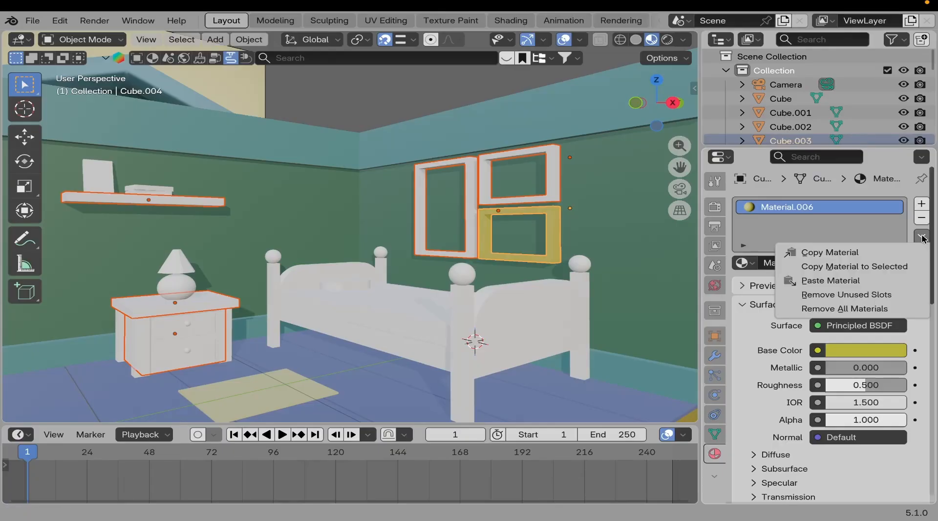
left_click(875, 272)
middle_click_drag(228, 254, 247, 293)
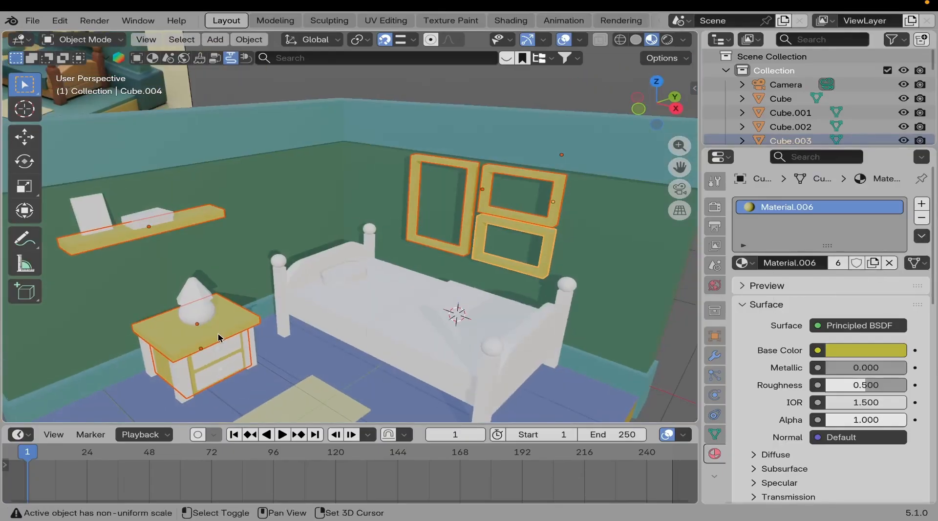
Examine the nightstand and bed from several angles to choose the next parts to color.
scroll(361, 294, "up", 3)
scroll(361, 294, "down", 5)
middle_click_drag(344, 288, 399, 309)
scroll(345, 328, "up", 3)
scroll(341, 322, "up", 2)
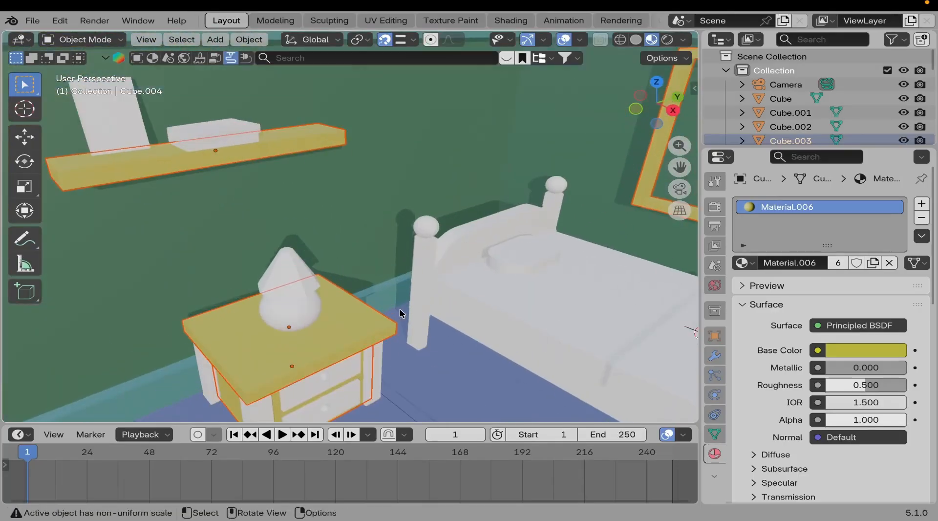
left_click(508, 264)
middle_click_drag(476, 286, 440, 297)
scroll(540, 240, "down", 3)
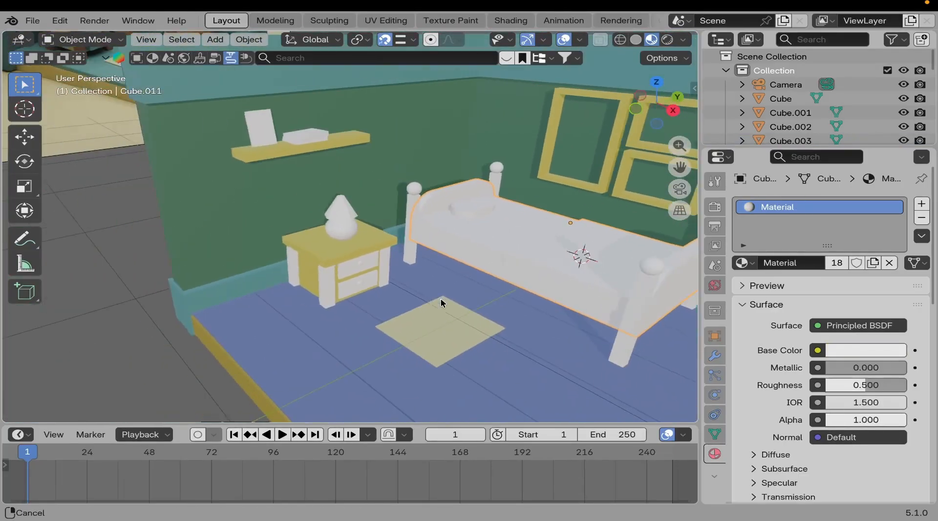
scroll(436, 283, "up", 2)
middle_click_drag(366, 308, 303, 244)
scroll(303, 244, "down", 2)
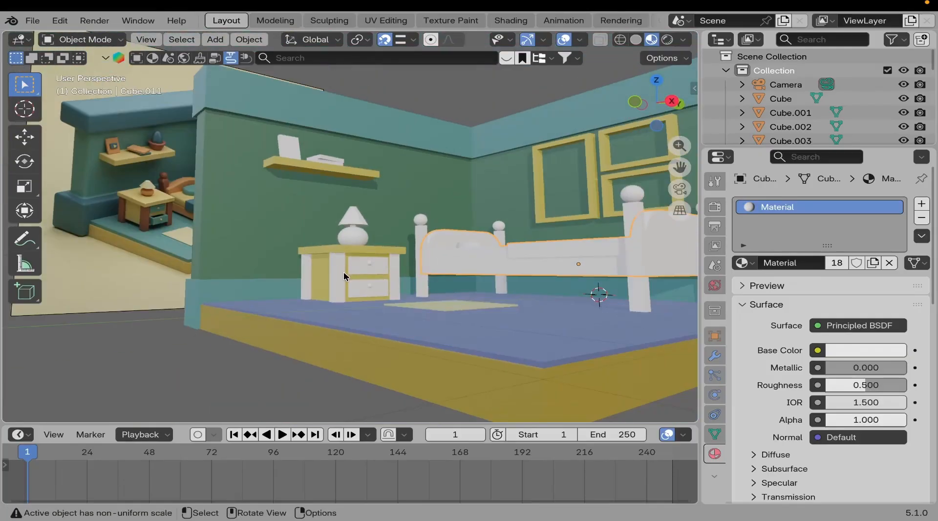
Select the four legs of the nightstand.
scroll(344, 271, "up", 4)
left_click(417, 293)
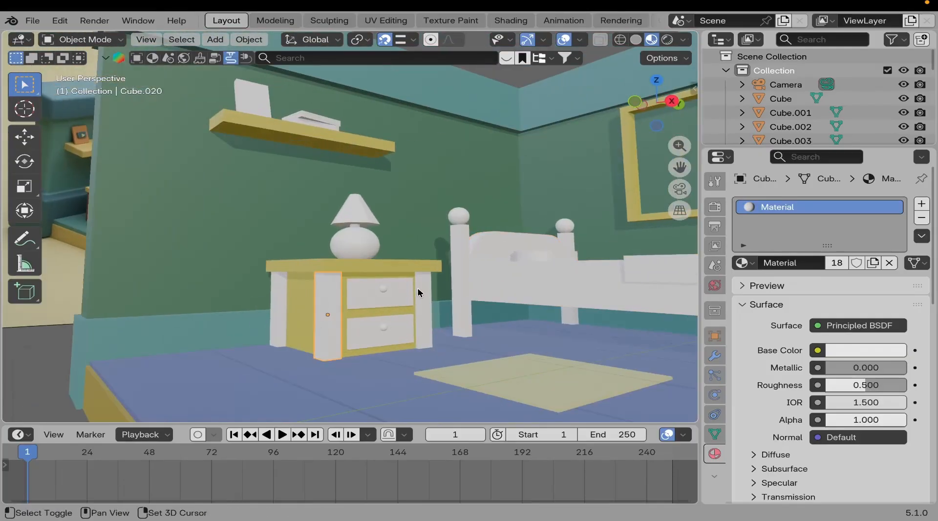
left_click(328, 300, "shift")
left_click(286, 307, "shift")
middle_click_drag(285, 307, 264, 340)
left_click(473, 283, "shift")
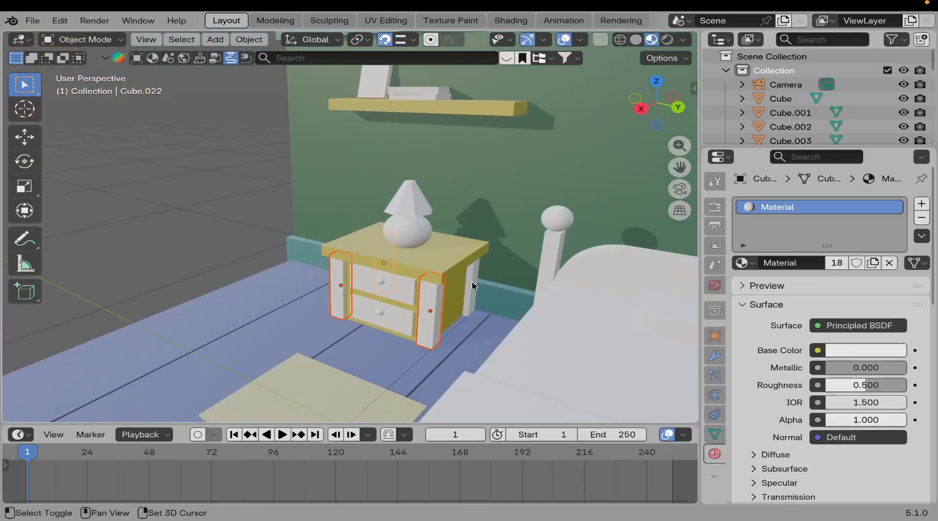
Add the four bedposts and the balls on top of them to the selection of nightstand legs.
middle_click_drag(472, 288, 502, 323)
left_click(478, 236, "shift")
left_click(461, 246, "shift")
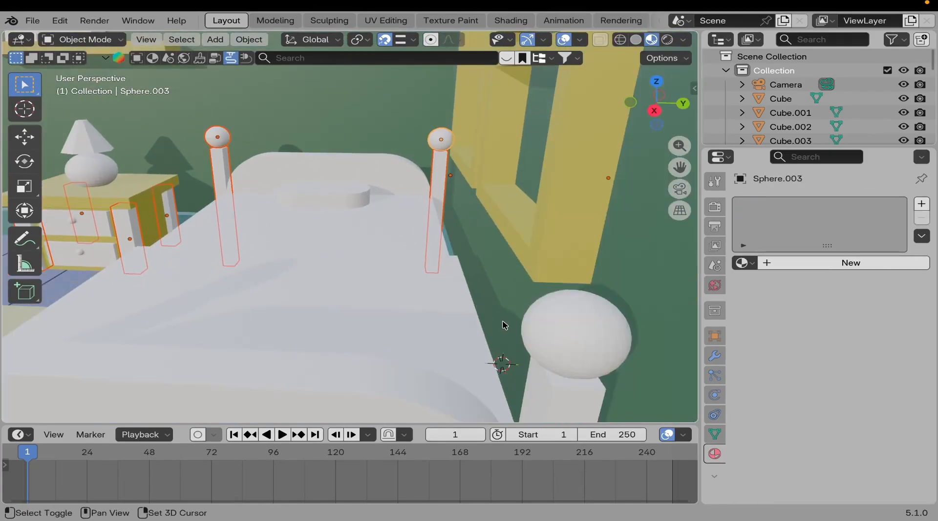
left_click(554, 370, "shift")
middle_click_drag(555, 370, 364, 264)
left_click(256, 195, "shift")
middle_click_drag(256, 194, 379, 289)
middle_click_drag(285, 291, 425, 278, "shift")
middle_click_drag(424, 278, 387, 272, "shift")
Create a new material on the front bedpost's ball and set its base color to muted red, hex #94433E.
left_click(839, 263)
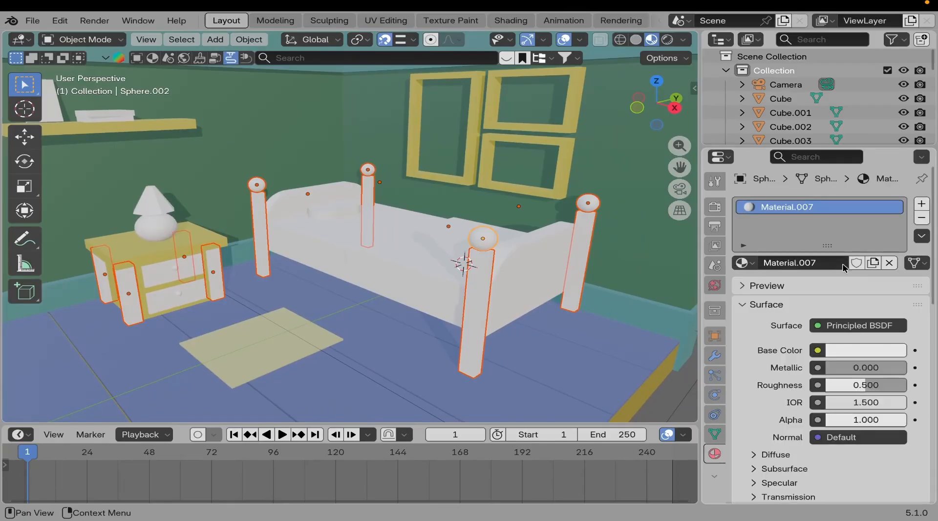
left_click(876, 347)
left_click_drag(811, 195, 813, 193)
left_click_drag(892, 150, 893, 150)
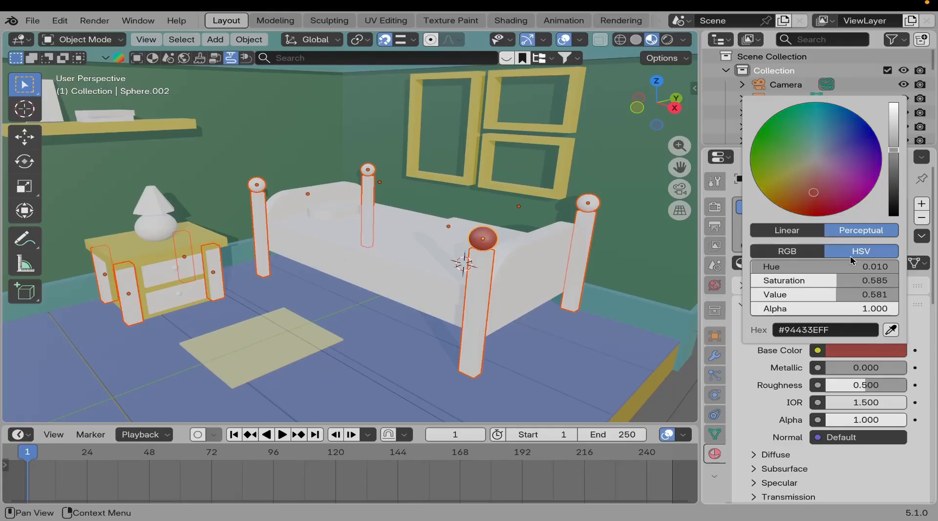
Copy the red material to all selected nightstand legs, bedposts and balls, and clear the selection.
left_click(921, 236)
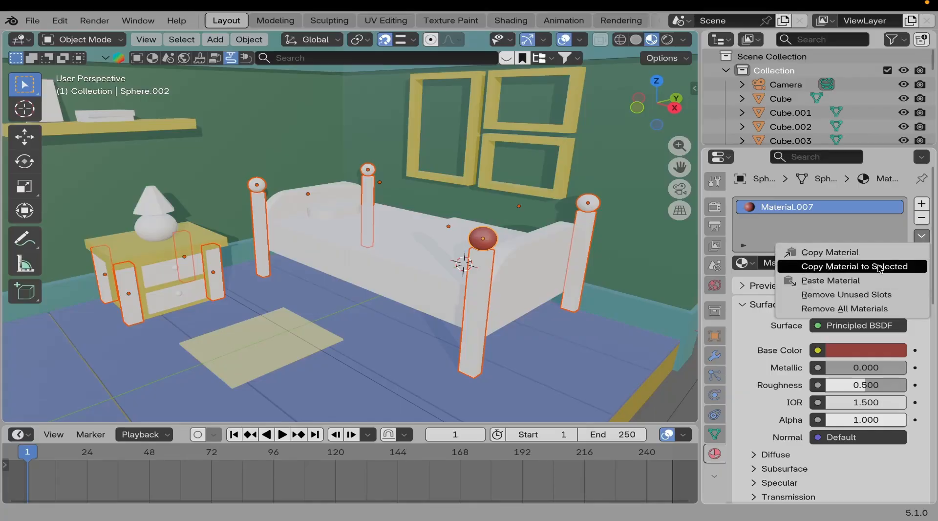
left_click(856, 266)
scroll(382, 270, "down", 6)
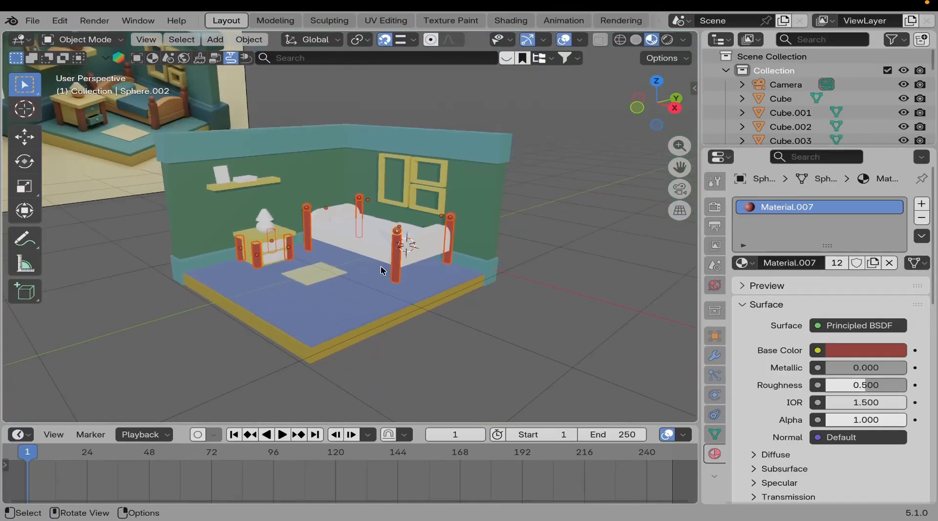
key("alt+a")
Copy the teal material from the upper wall trim to the nightstand's two drawer fronts.
scroll(315, 312, "up", 4)
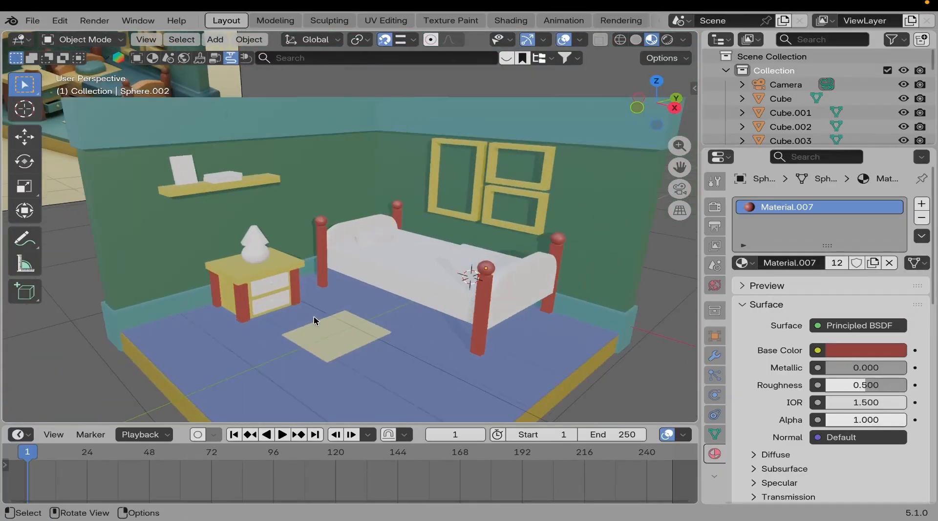
scroll(342, 280, "up", 2)
left_click(335, 265)
scroll(334, 293, "up", 3)
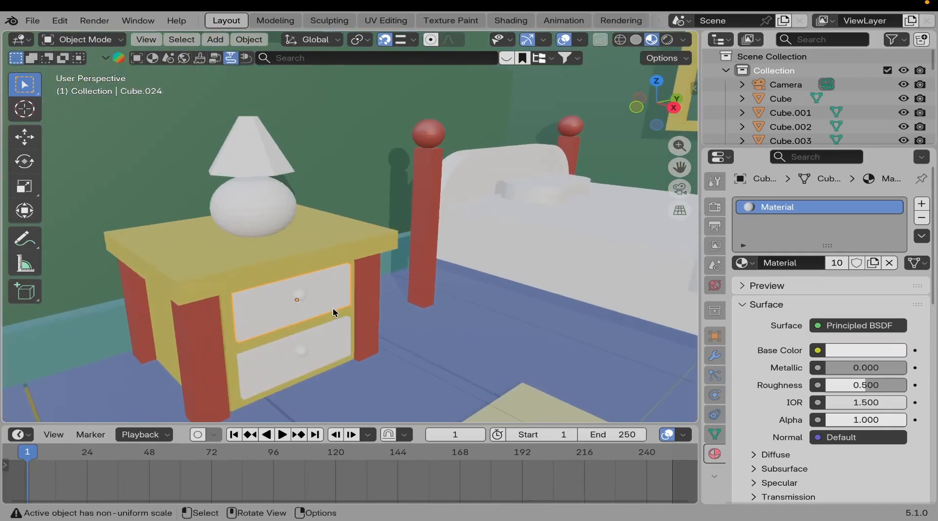
left_click(335, 336)
scroll(333, 331, "down", 7)
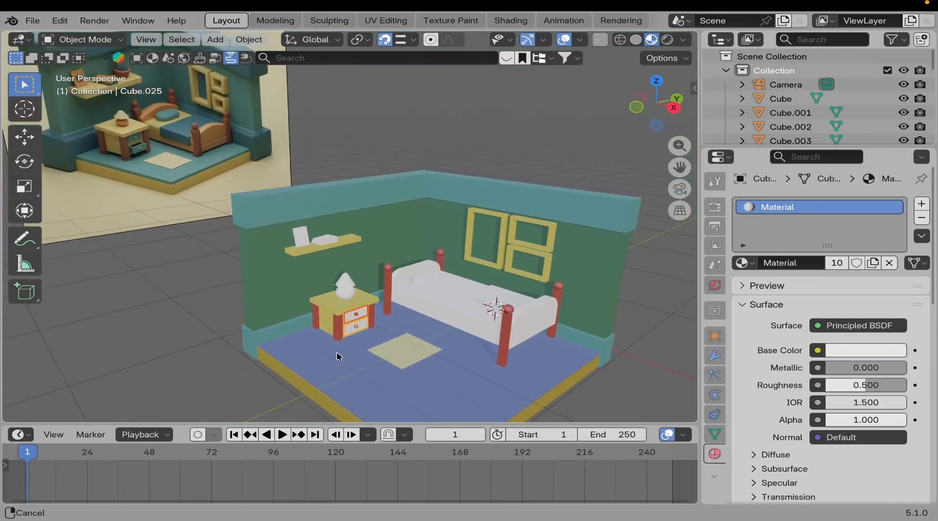
left_click(375, 201, "shift")
middle_click_drag(379, 224, 353, 179, "shift")
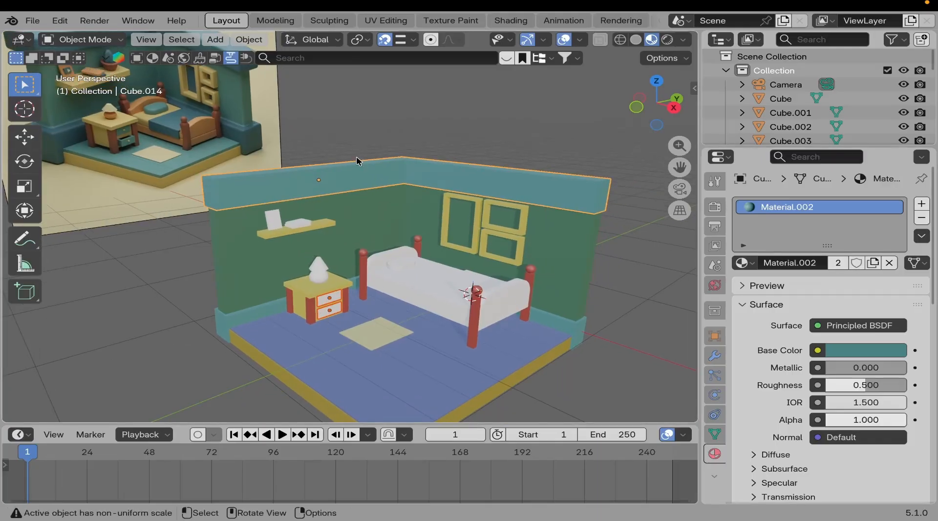
left_click(919, 236)
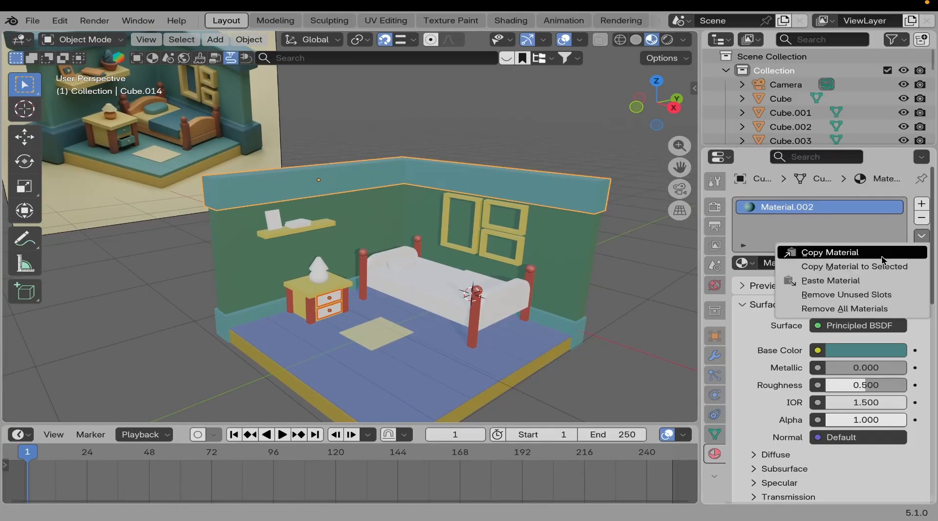
left_click(881, 267)
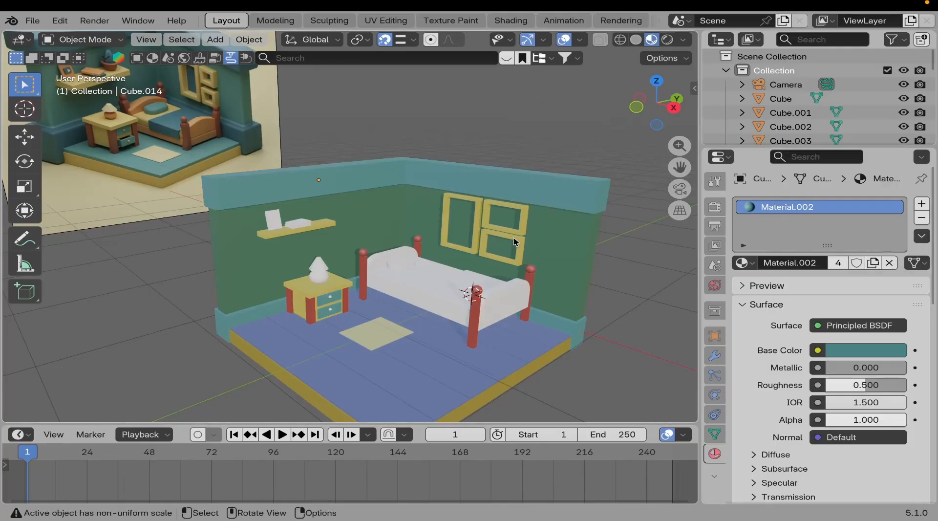
Create a new material on the lamp's round base and set its base color to orange, hex #E78435.
scroll(514, 241, "down", 2)
scroll(369, 299, "up", 5)
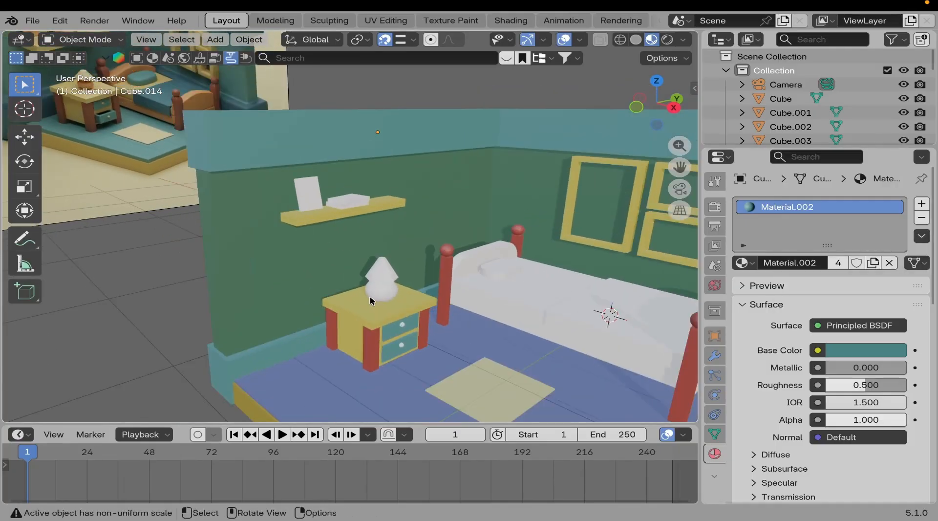
scroll(371, 301, "up", 4)
left_click(423, 323)
scroll(423, 323, "up", 2)
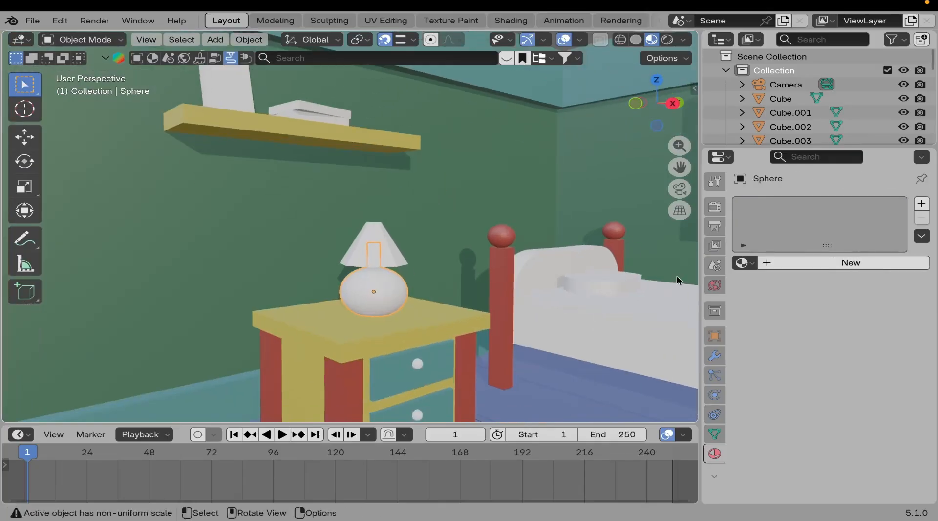
left_click(883, 265)
left_click(884, 351)
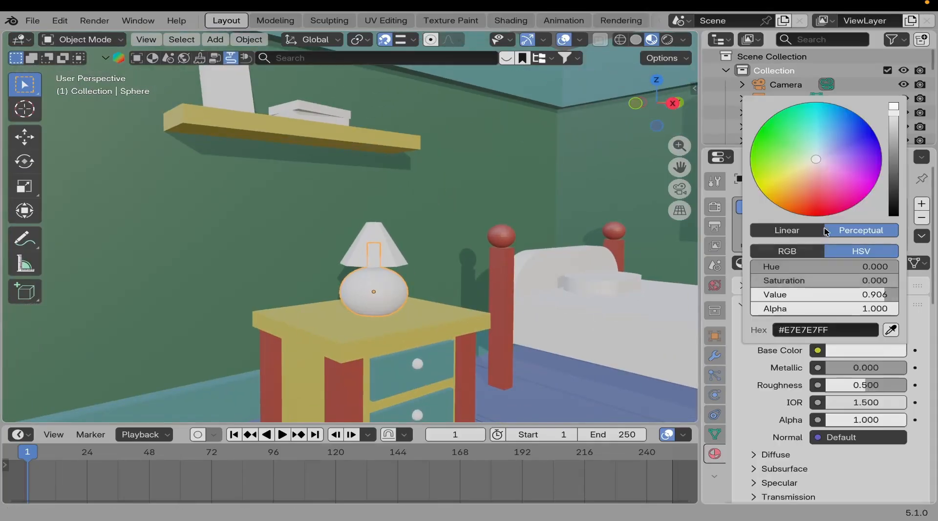
left_click_drag(798, 188, 801, 201)
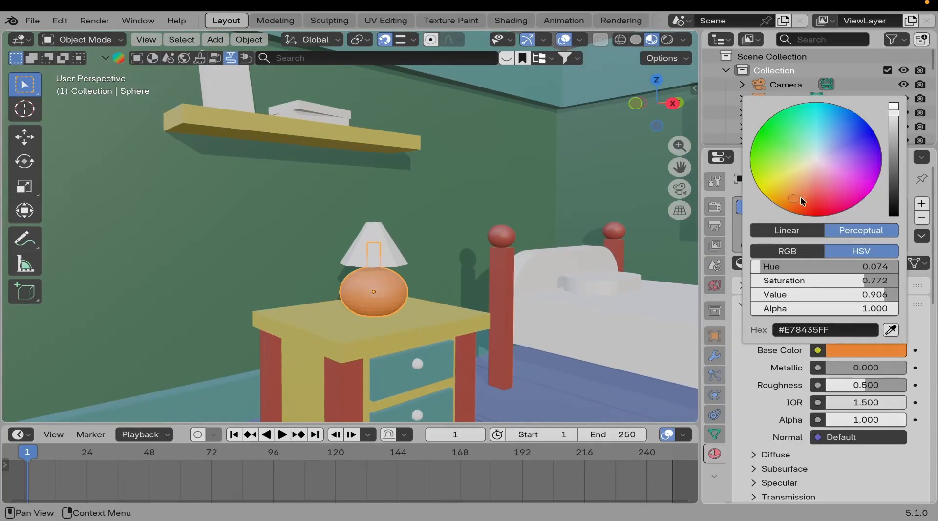
Copy the rug's cream material to the lampshade.
scroll(375, 245, "down", 5)
scroll(370, 241, "up", 2)
left_click(371, 241)
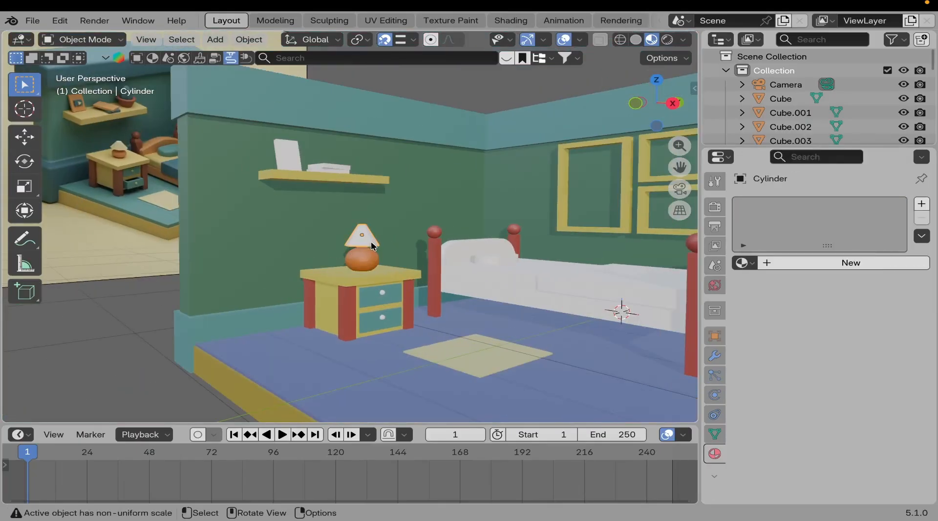
left_click(490, 363)
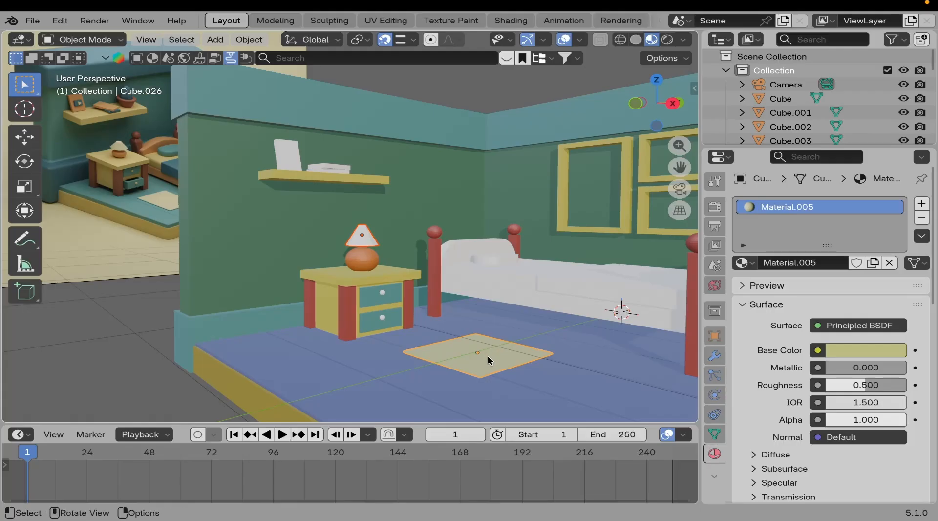
left_click(922, 237)
left_click(909, 266)
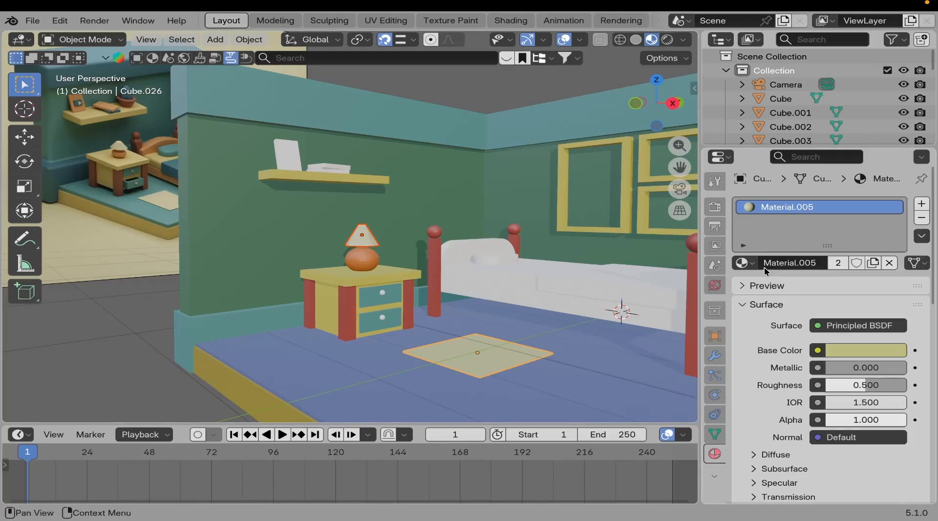
Replace the material of the upright panel on the wall shelf with a new one in brownish orange, hex #B18640.
middle_click_drag(480, 277, 477, 283)
middle_click_drag(407, 288, 420, 348, "shift")
scroll(303, 226, "up", 3)
middle_click_drag(303, 226, 318, 221)
left_click(318, 221)
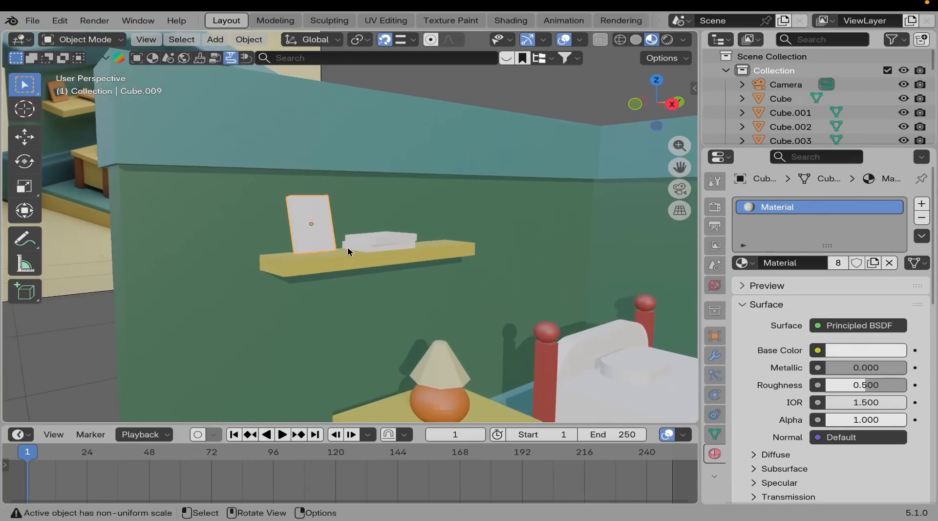
scroll(347, 246, "up", 2)
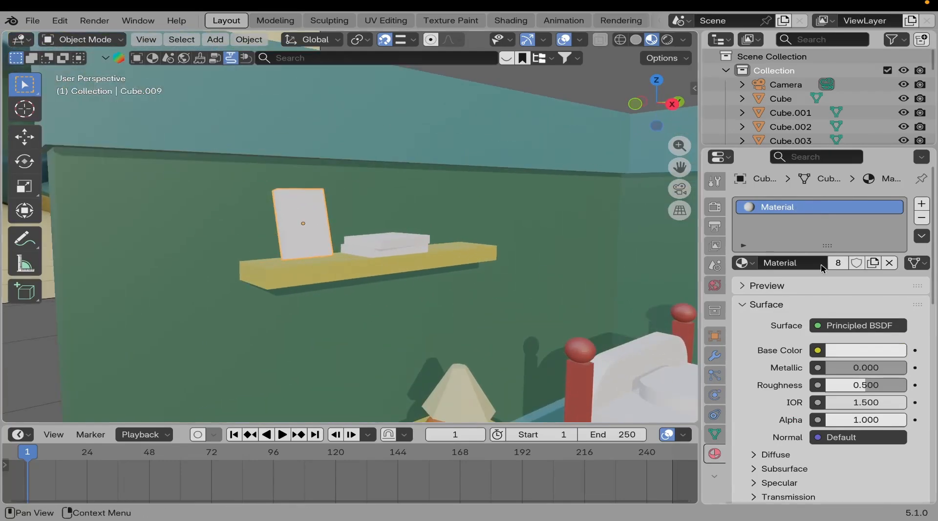
left_click(894, 263)
left_click(881, 264)
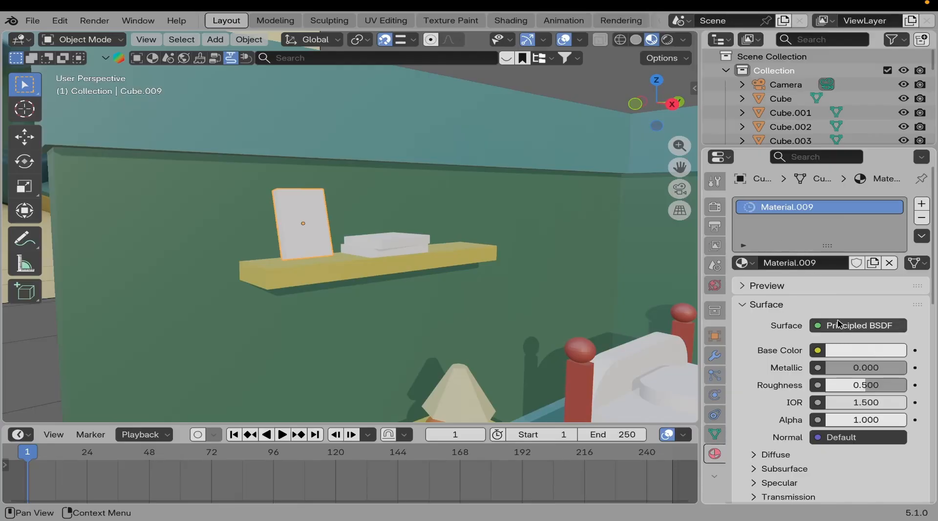
left_click(857, 350)
left_click(790, 188)
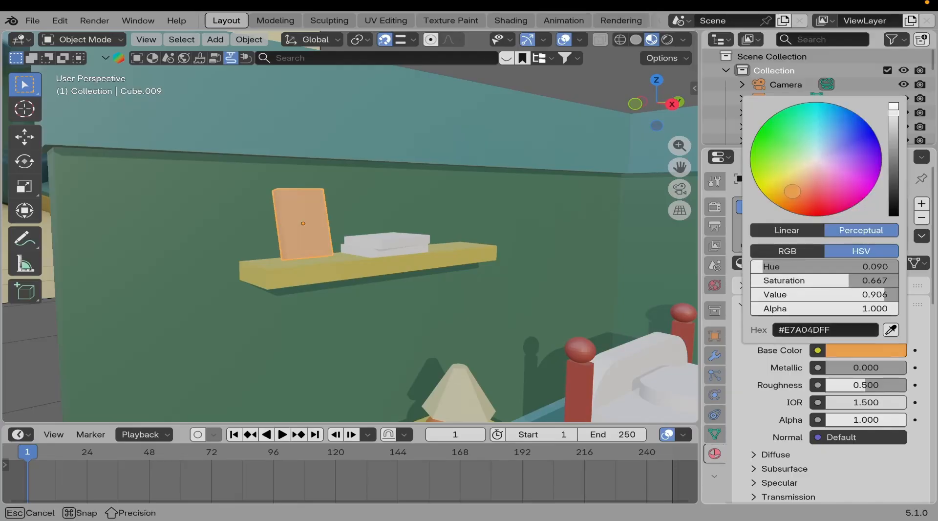
left_click(892, 142)
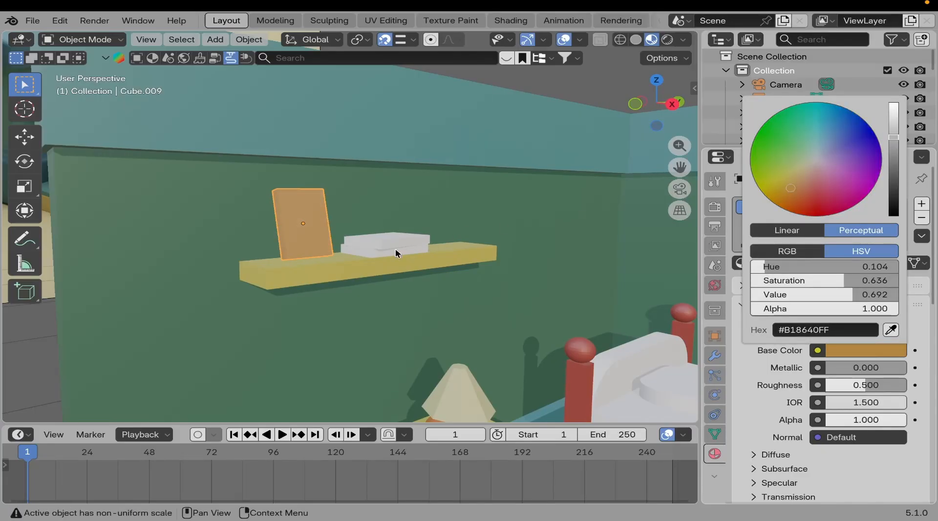
Copy the upright panel's brownish-orange material to the lower book of the stack on the shelf.
left_click(383, 254)
scroll(382, 253, "up", 2)
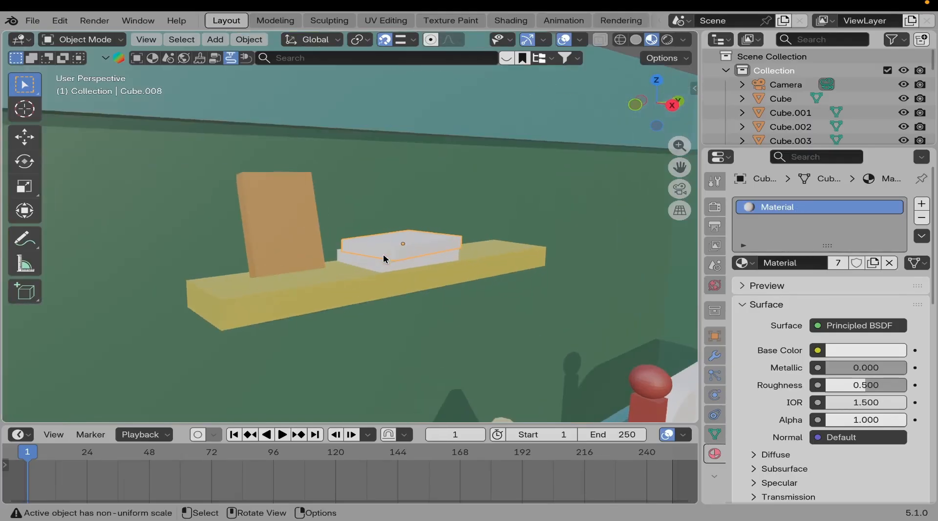
left_click(277, 232, "shift")
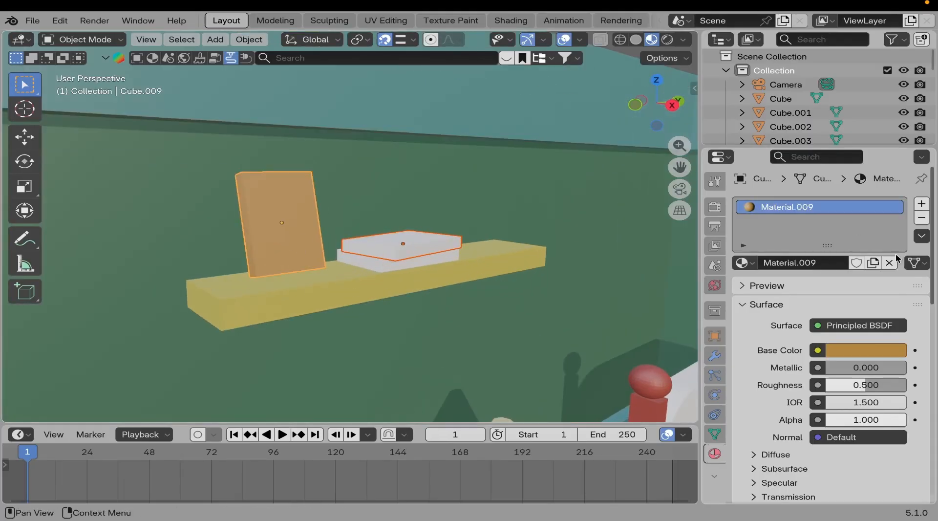
left_click(373, 259)
left_click(318, 251, "shift")
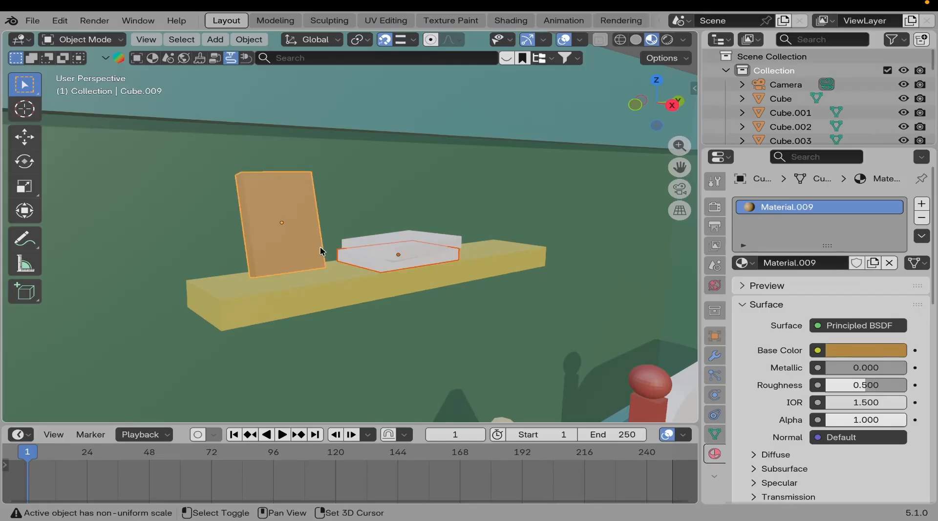
left_click(921, 236)
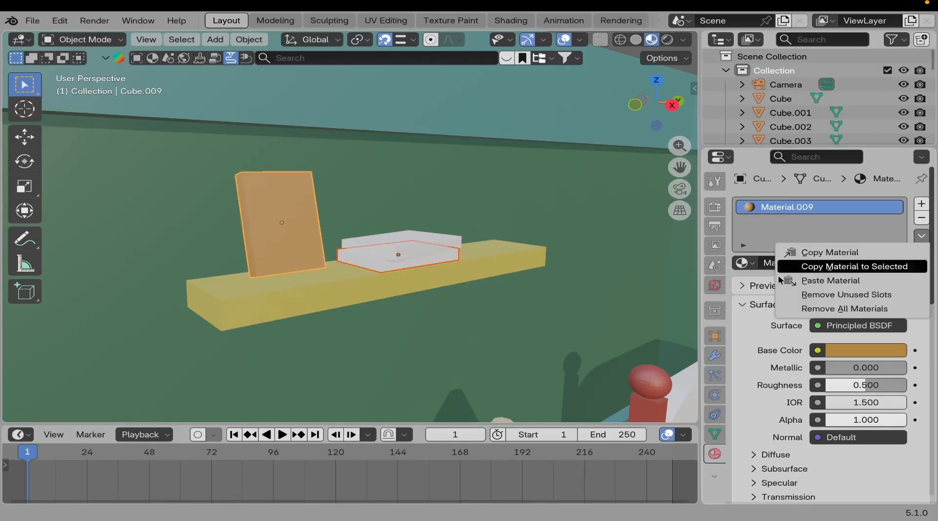
left_click(825, 264)
Replace the upper book's material with a new one and set its base color to a dark muted pink.
left_click(394, 252)
middle_click_drag(394, 251, 395, 257)
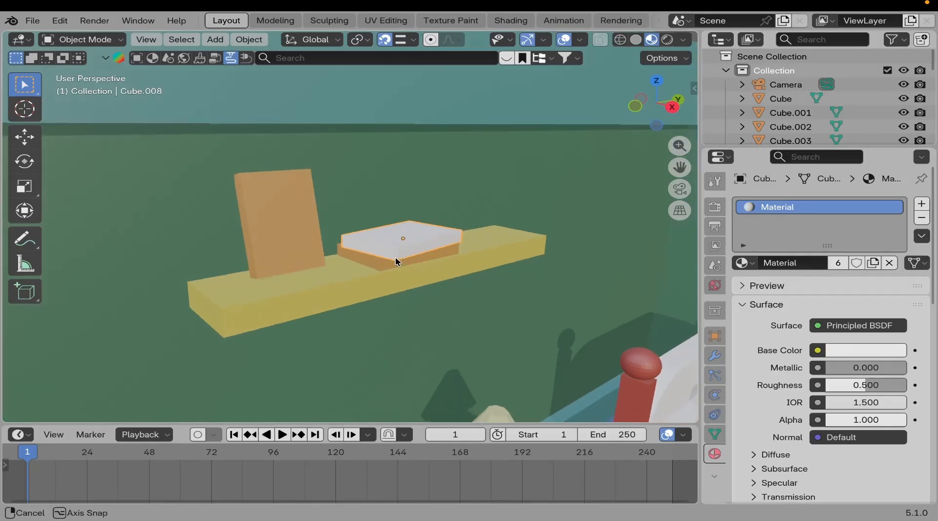
left_click(889, 262)
left_click(844, 266)
left_click(866, 350)
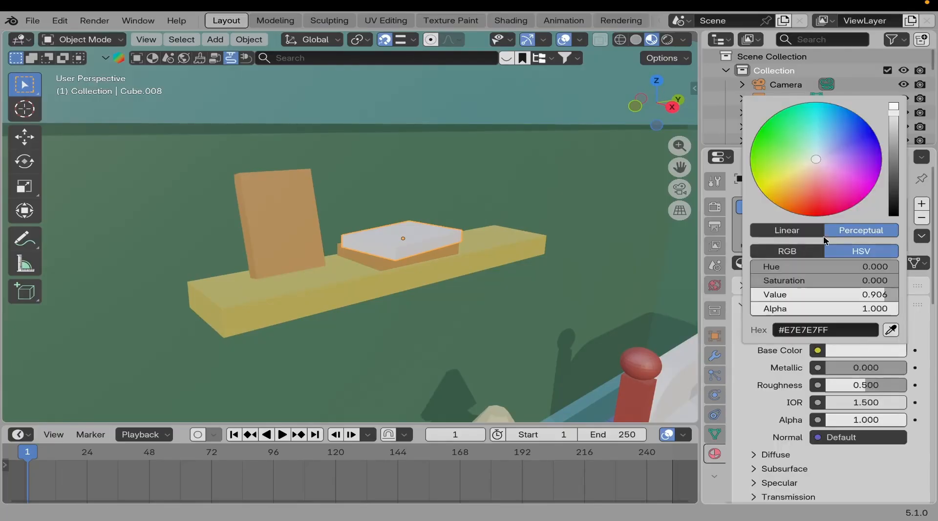
left_click_drag(804, 190, 827, 184)
left_click(896, 153)
Change the base color of the material shared by the upright shelf panel and the lower book to muted blue.
scroll(474, 243, "down", 6)
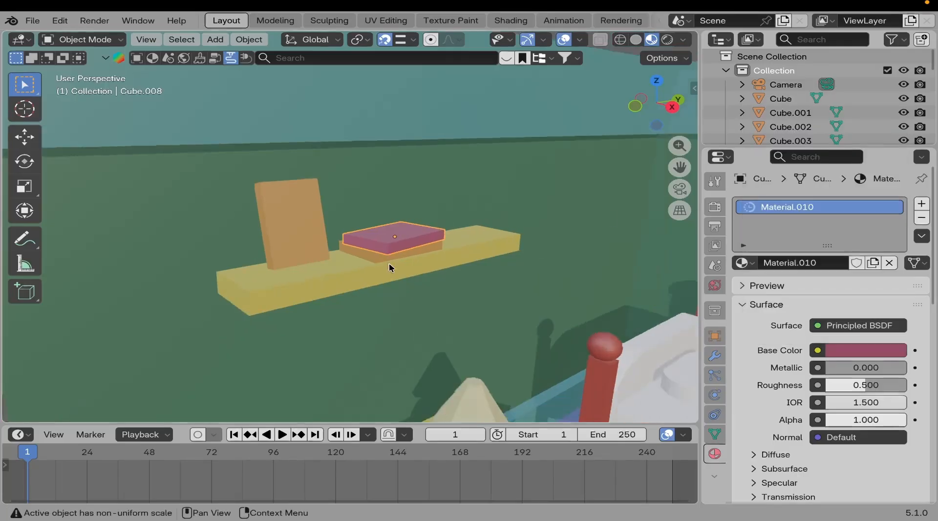
scroll(424, 183, "down", 3)
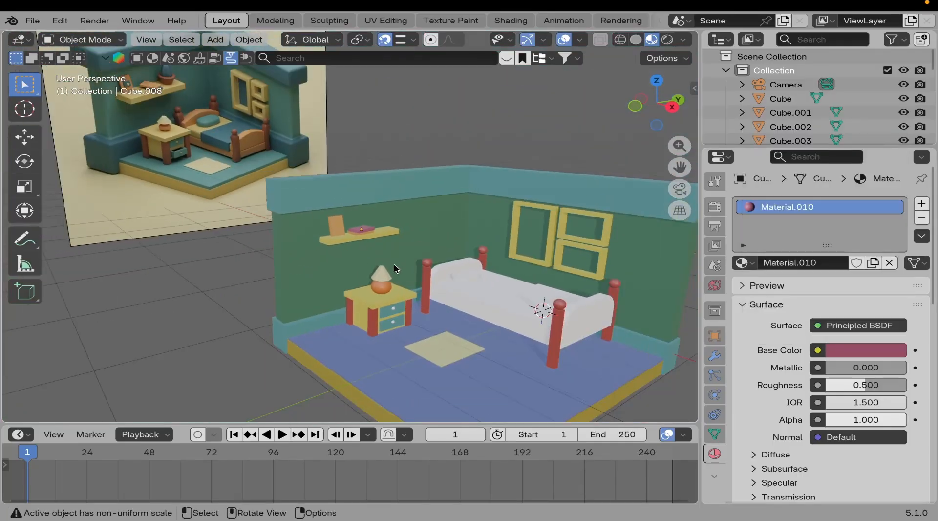
scroll(335, 263, "up", 5)
middle_click_drag(335, 272, 377, 279)
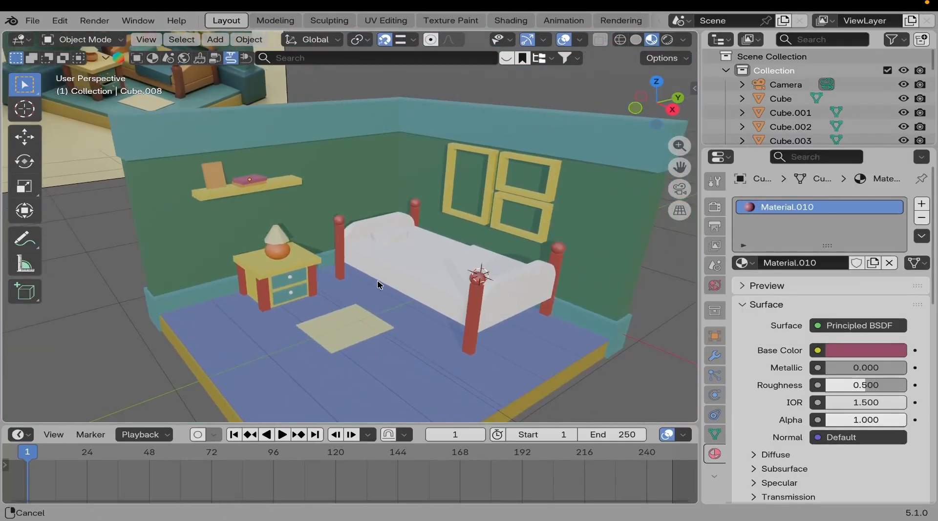
scroll(329, 247, "up", 4)
left_click(272, 218)
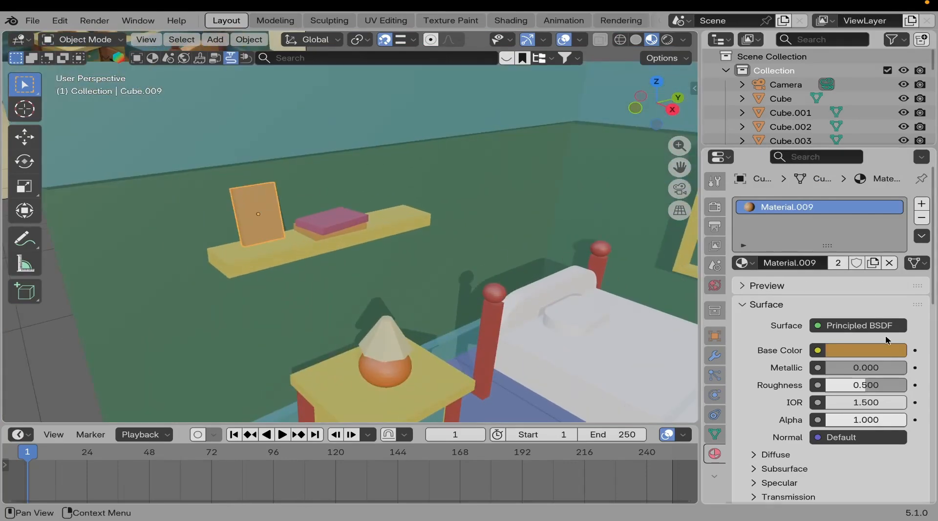
left_click(885, 351)
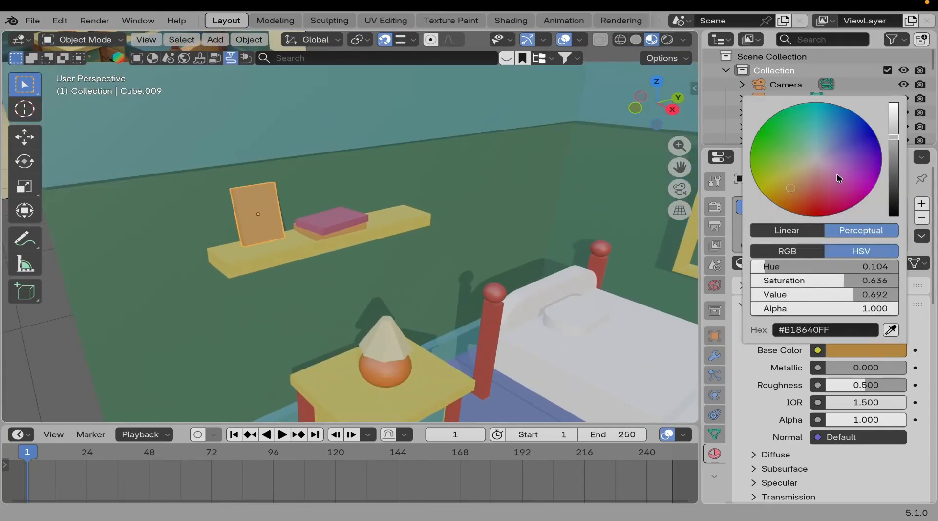
left_click_drag(837, 150, 836, 142)
Separate the pillow's linked geometry from the bed mesh into its own object and return to Object Mode.
scroll(508, 270, "down", 6)
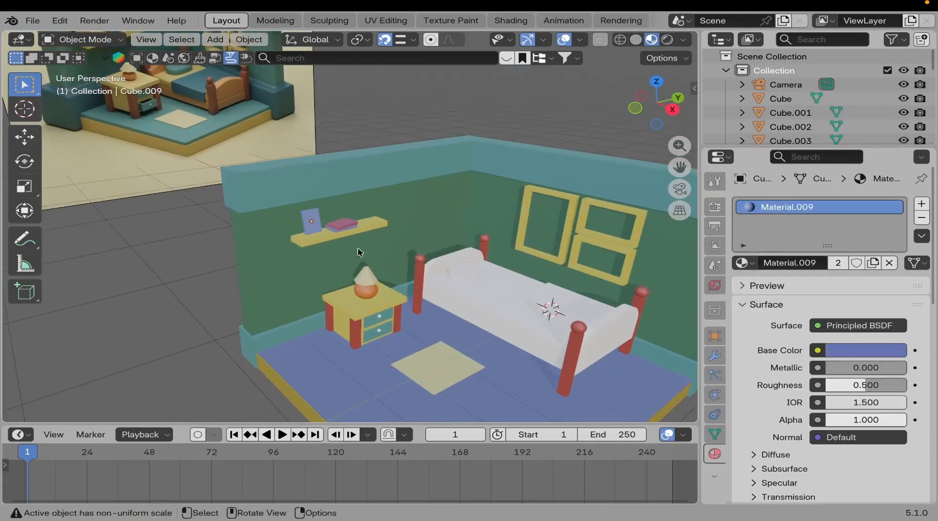
middle_click_drag(359, 251, 424, 291)
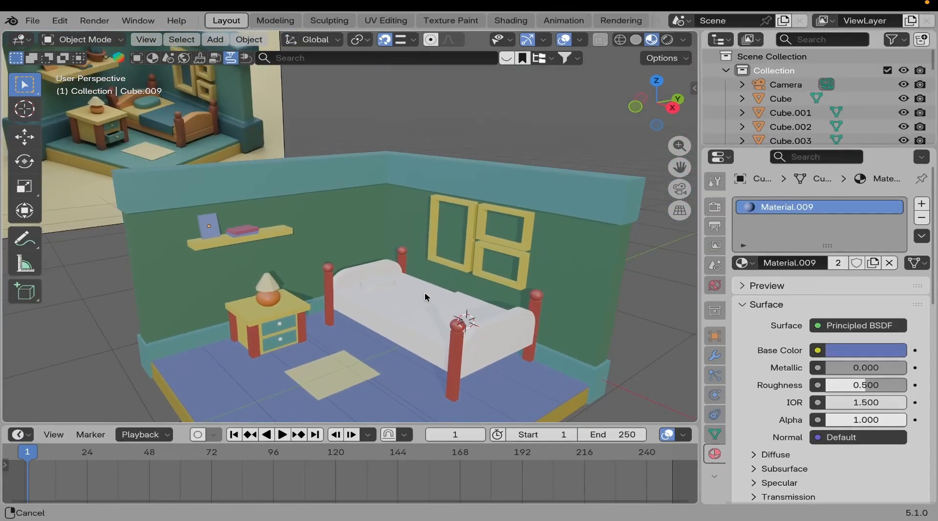
scroll(441, 292, "up", 3)
left_click(481, 332)
middle_click_drag(482, 332, 419, 236)
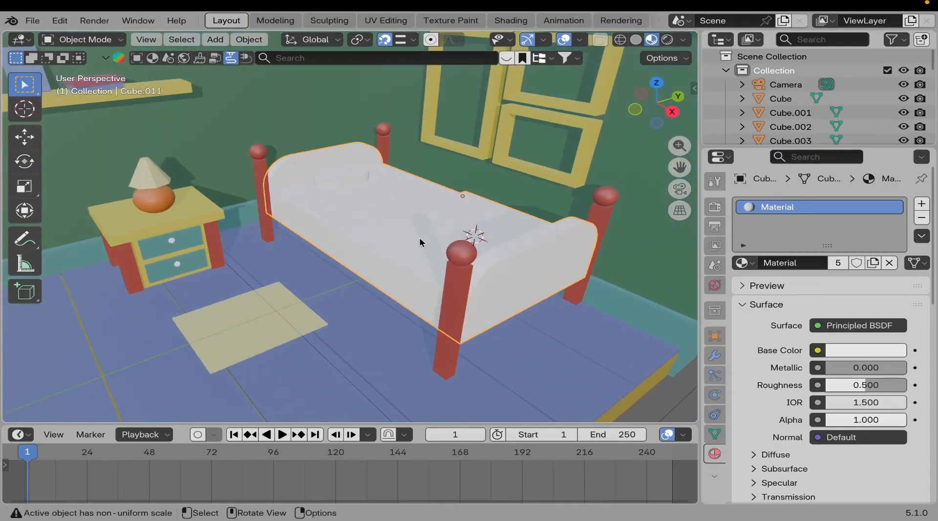
middle_click_drag(360, 212, 308, 157, "ctrl")
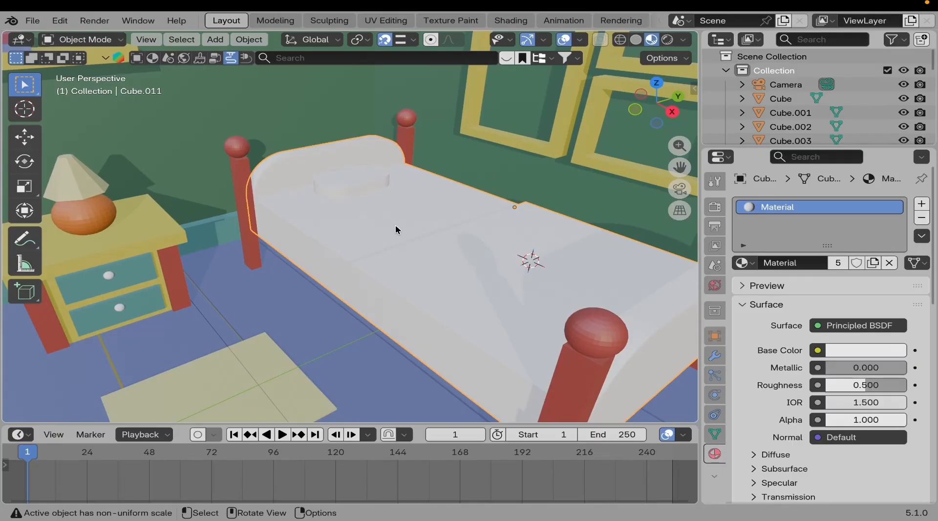
middle_click_drag(402, 243, 427, 234)
key("Tab")
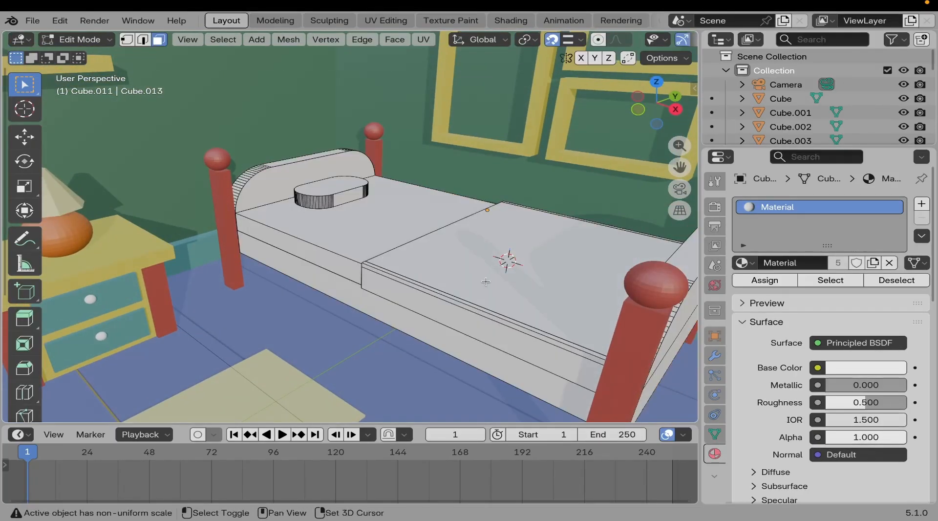
scroll(338, 216, "up", 5)
scroll(338, 215, "up", 4)
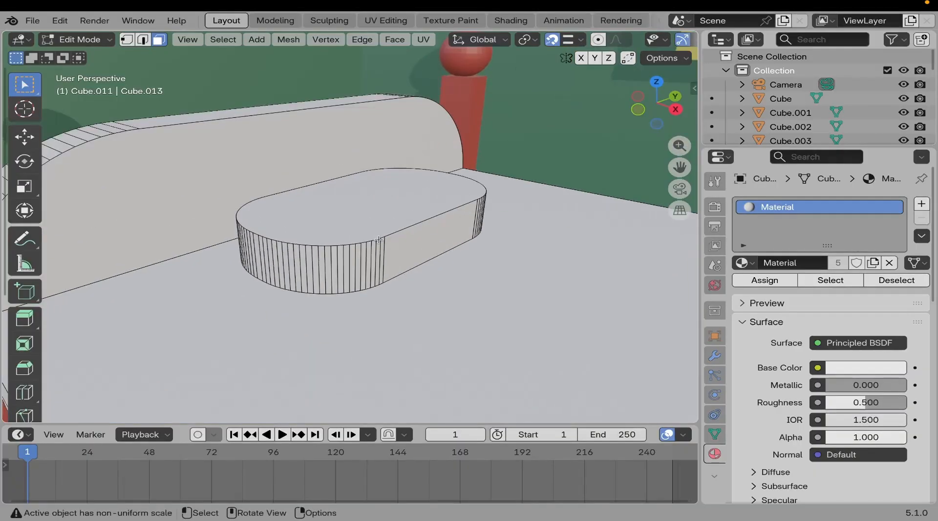
key("l")
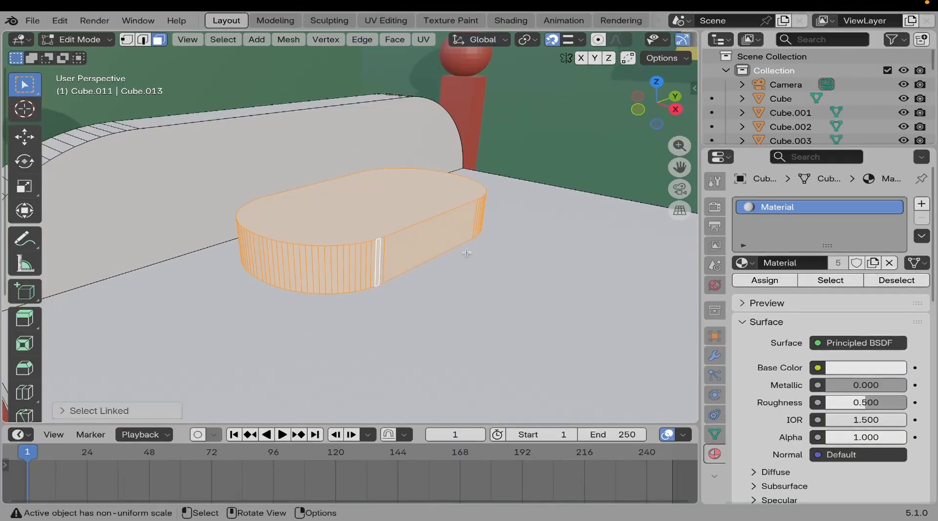
key("p")
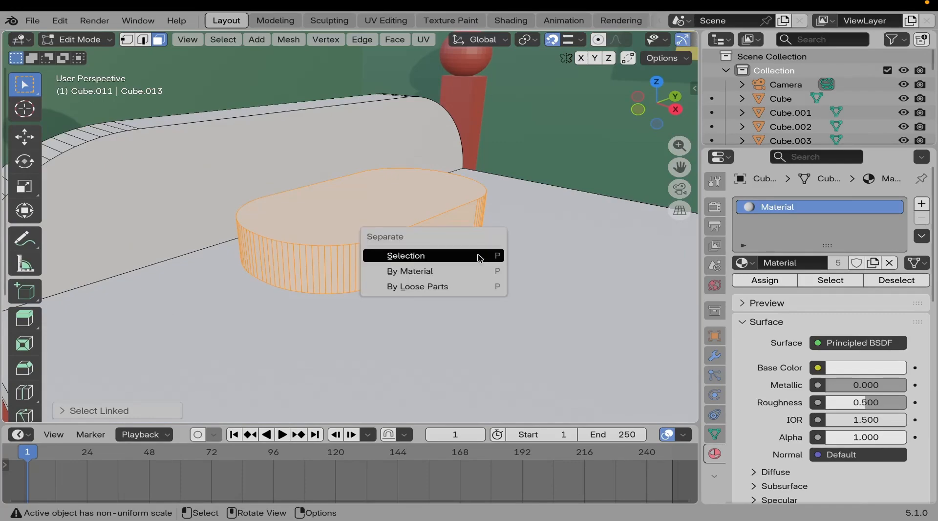
left_click(415, 257)
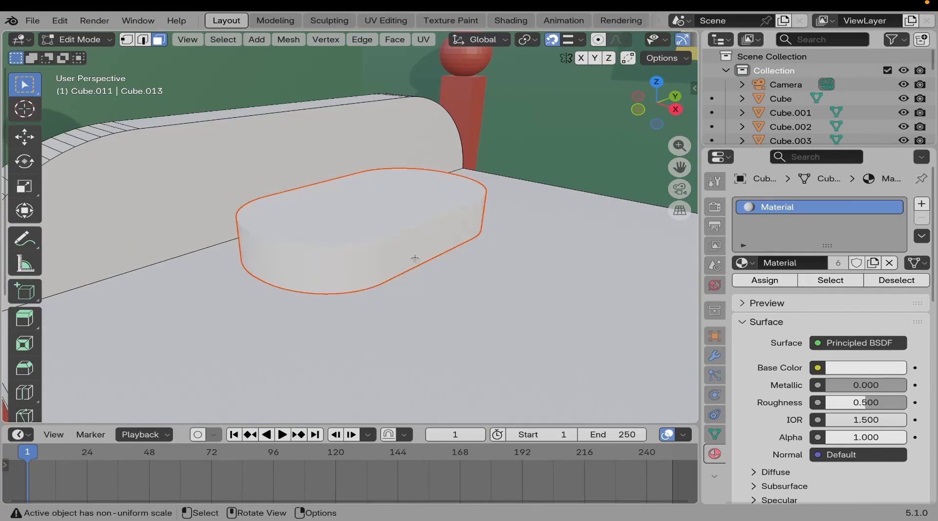
key("Tab")
Select only the pillow and test that it moves independently of the bed, leaving it in its original place.
scroll(309, 226, "down", 4)
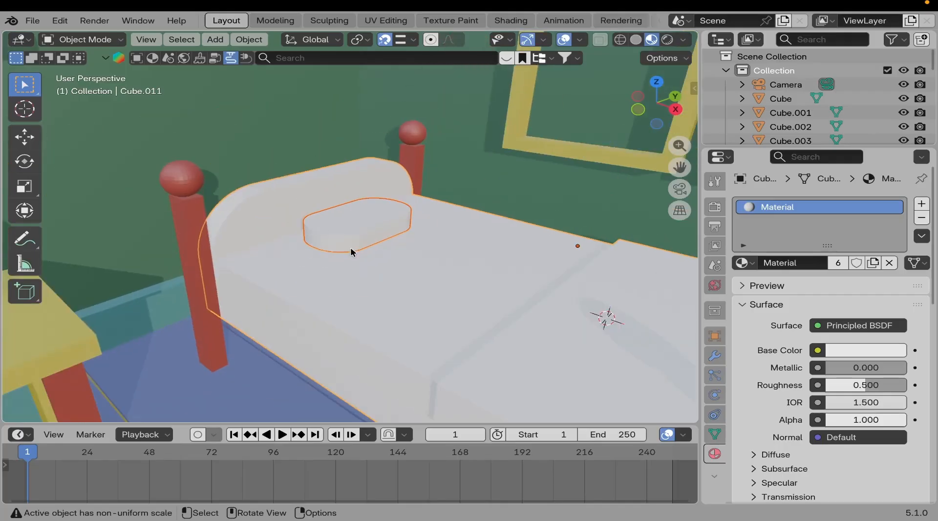
left_click(349, 236)
key("g")
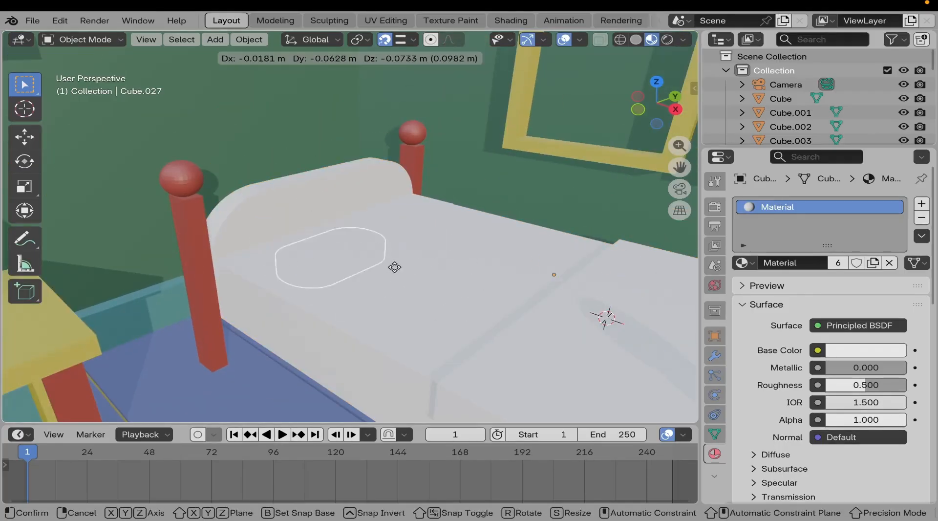
key("Escape")
scroll(389, 257, "down", 1)
scroll(390, 258, "down", 2)
middle_click_drag(408, 271, 370, 238, "shift")
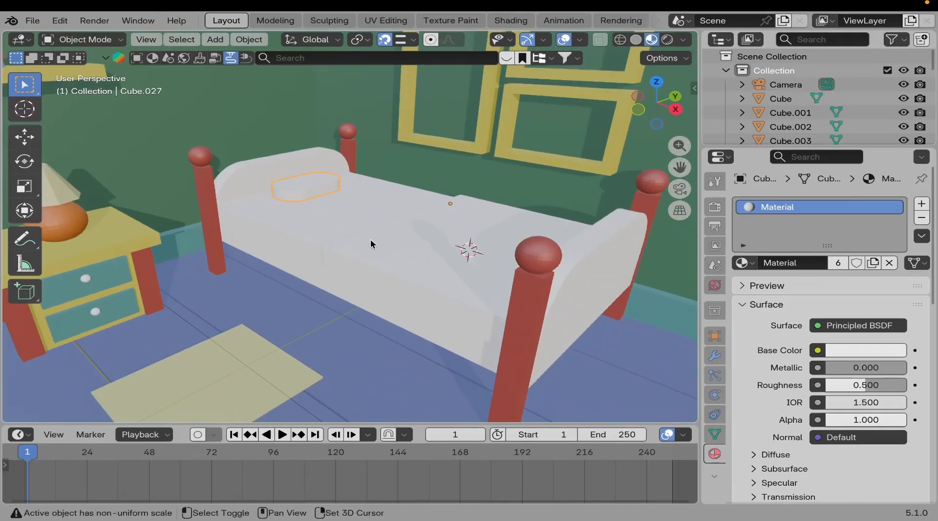
Separate the blanket's linked geometry from the bed mesh into its own object and return to Object Mode.
left_click(368, 272)
middle_click_drag(368, 273, 379, 277)
scroll(379, 277, "up", 3)
key("Tab")
middle_click_drag(445, 296, 413, 276, "shift")
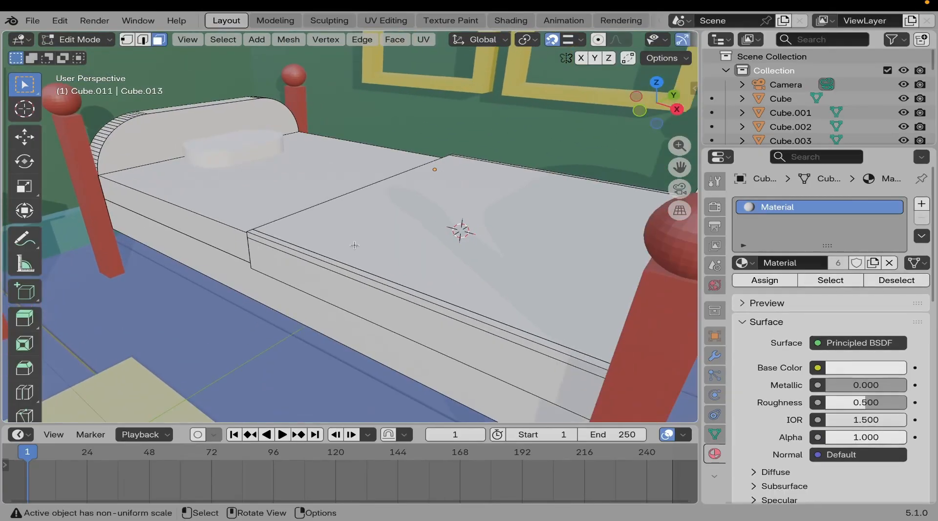
left_click(397, 225)
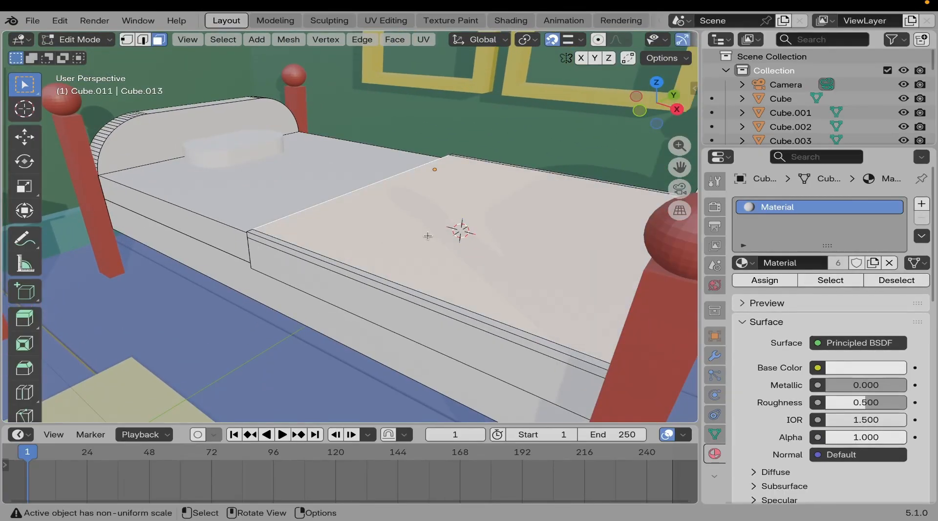
key("l")
key("p")
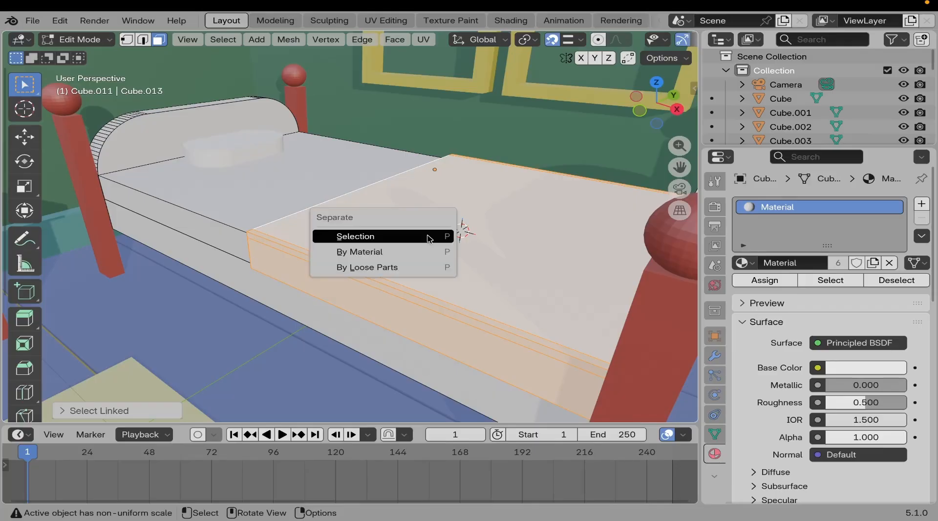
left_click(427, 236)
key("Tab")
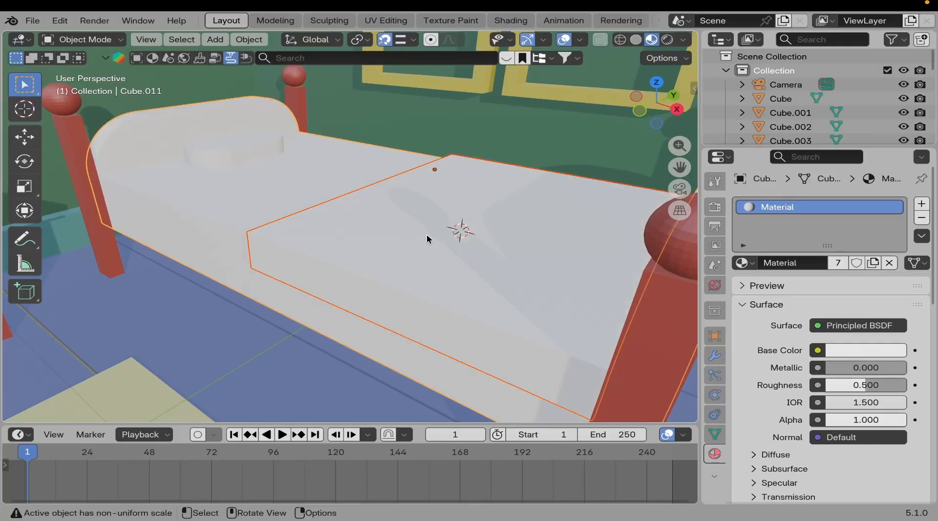
Separate the mattress's linked geometry from the bed frame mesh into its own object and return to Object Mode.
middle_click_drag(426, 233, 273, 253, "ctrl")
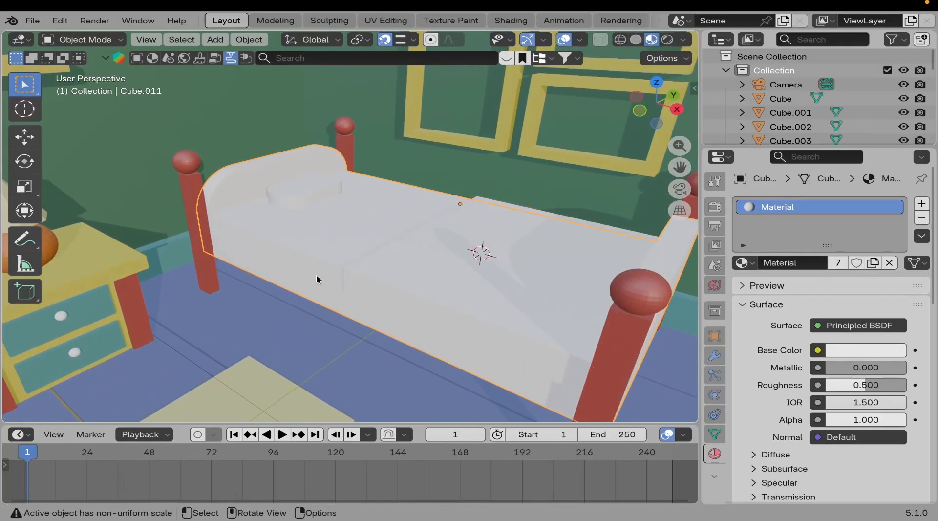
scroll(316, 274, "up", 2)
key("Tab")
left_click(301, 260)
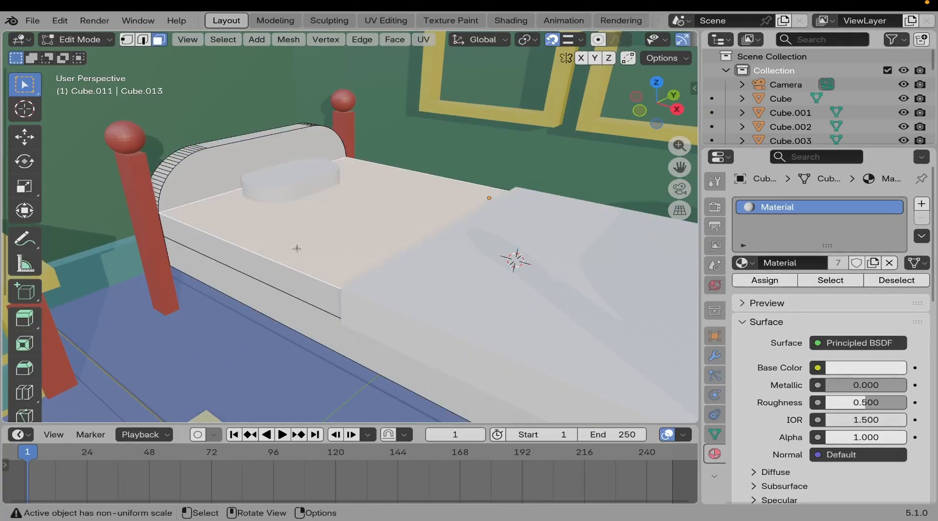
key("ctrl+l")
key("p")
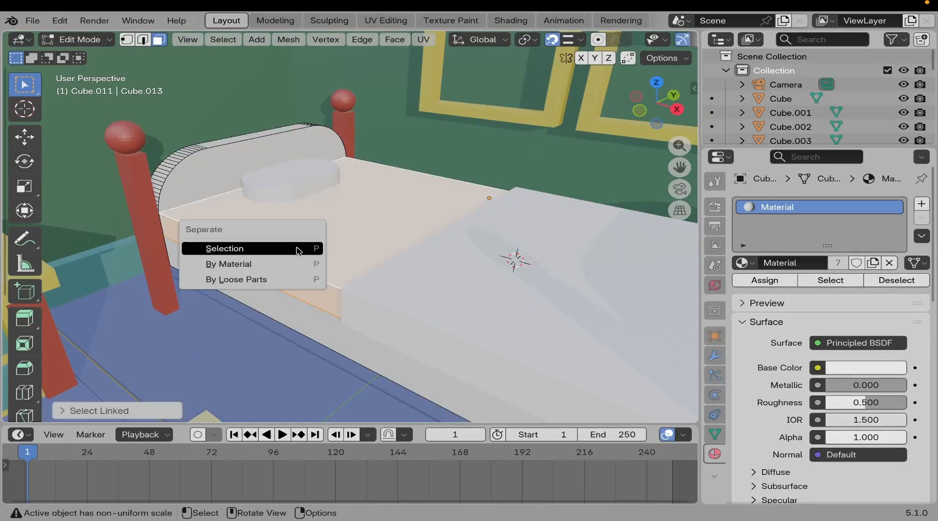
left_click(298, 249)
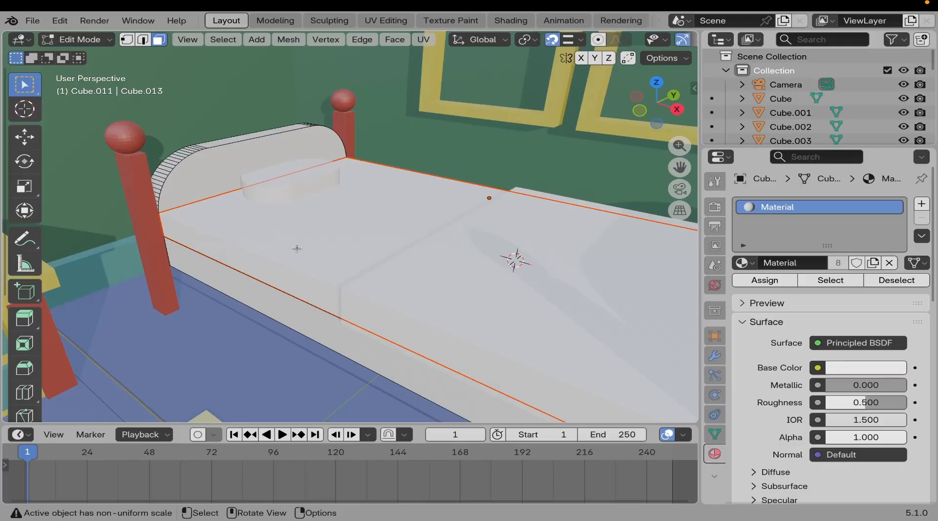
key("Tab")
Select the blanket, mattress and pillow to check that the bed's parts are now individual objects.
scroll(372, 288, "down", 3)
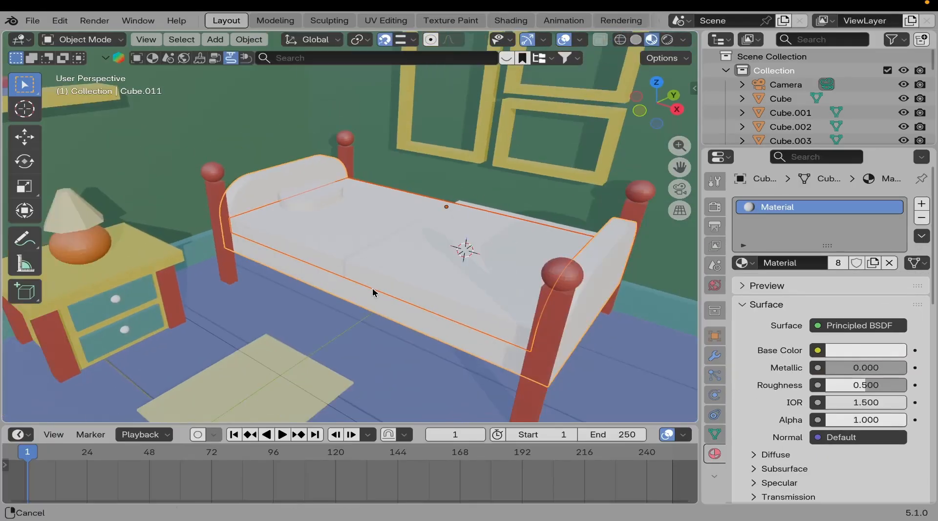
left_click(398, 253)
scroll(294, 228, "up", 2)
left_click(293, 215, "shift")
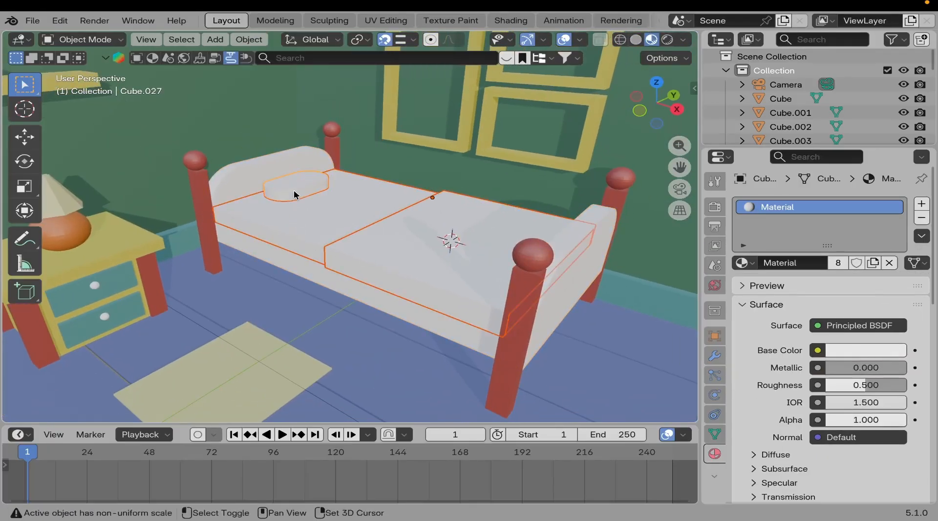
scroll(273, 182, "down", 6)
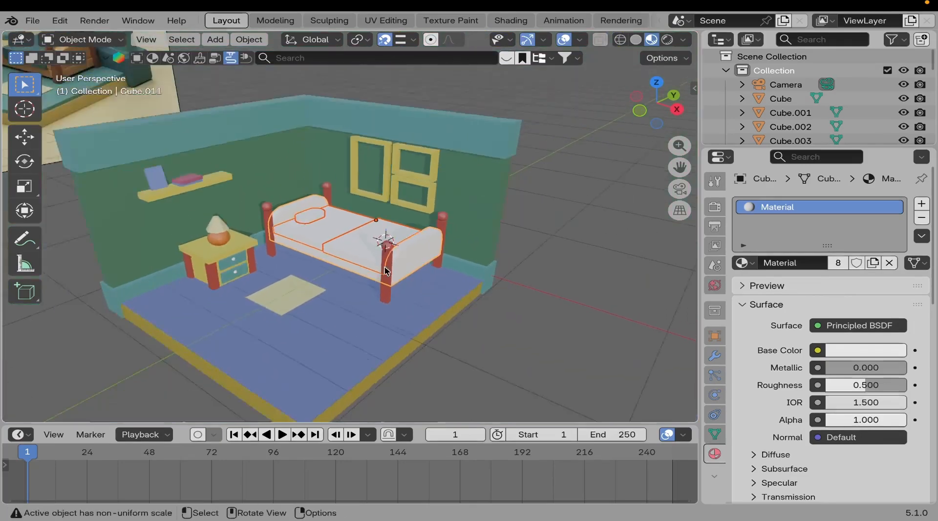
scroll(367, 239, "up", 3)
scroll(416, 261, "up", 3)
Replace the bed frame's material with a new one and set its base color to a dark orange, #A85A31.
left_click(467, 277)
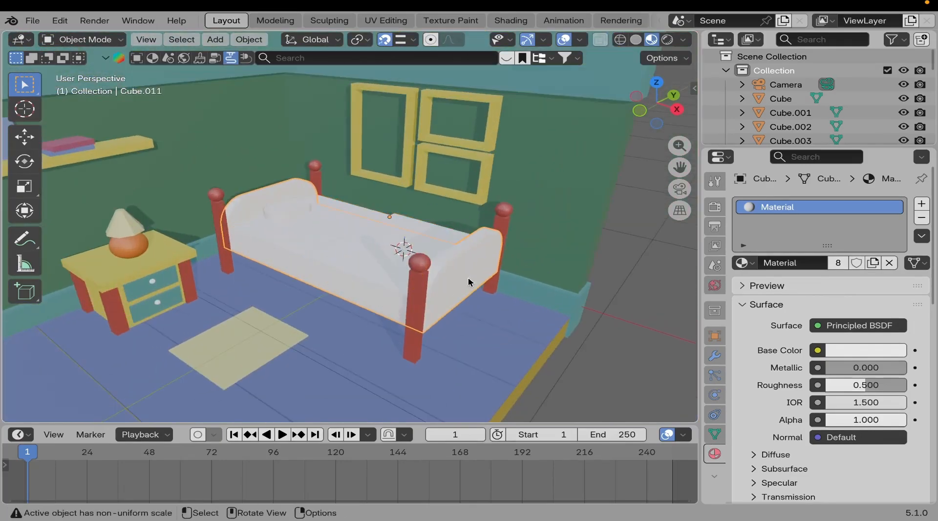
middle_click_drag(467, 278, 450, 256)
scroll(485, 291, "up", 2)
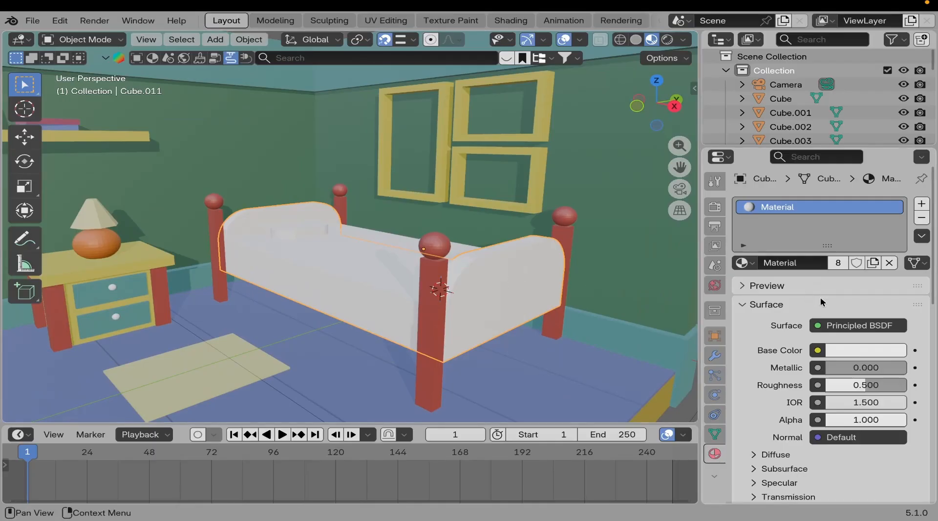
left_click(888, 263)
left_click(843, 263)
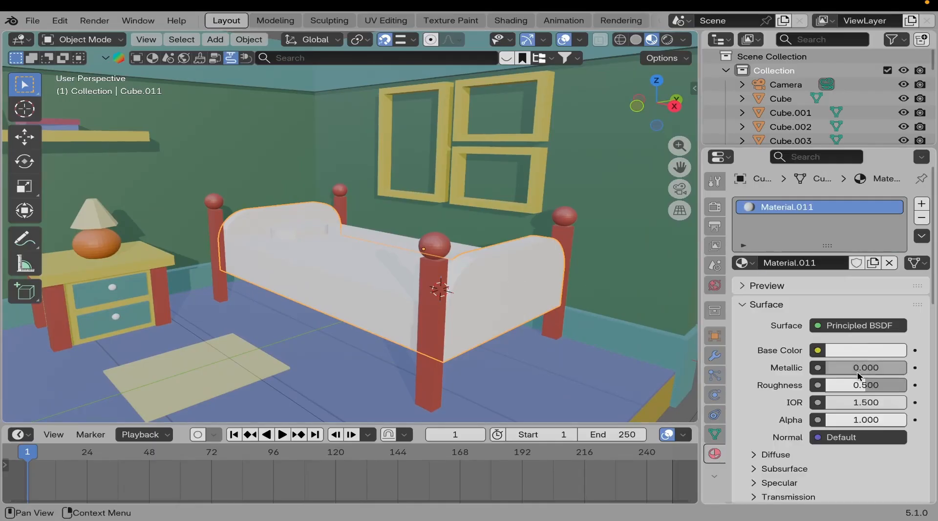
left_click(865, 349)
left_click(801, 199)
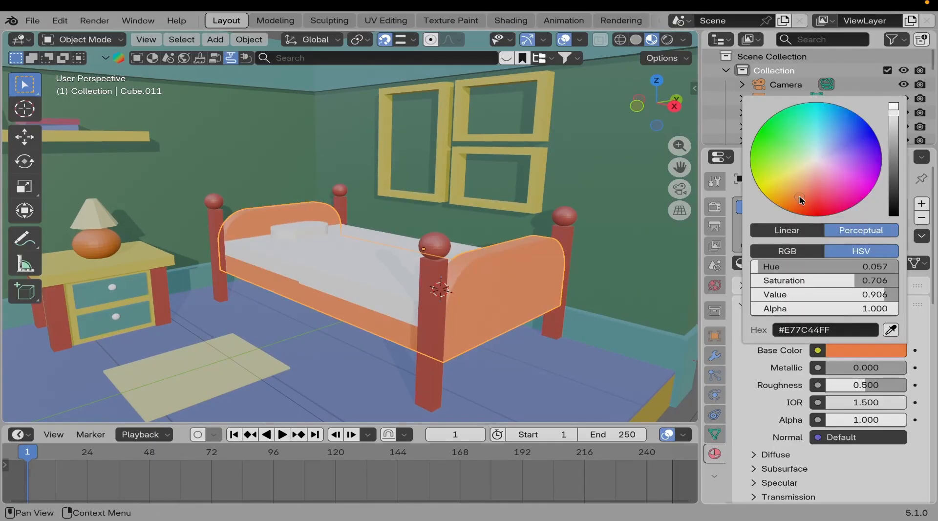
left_click(894, 142)
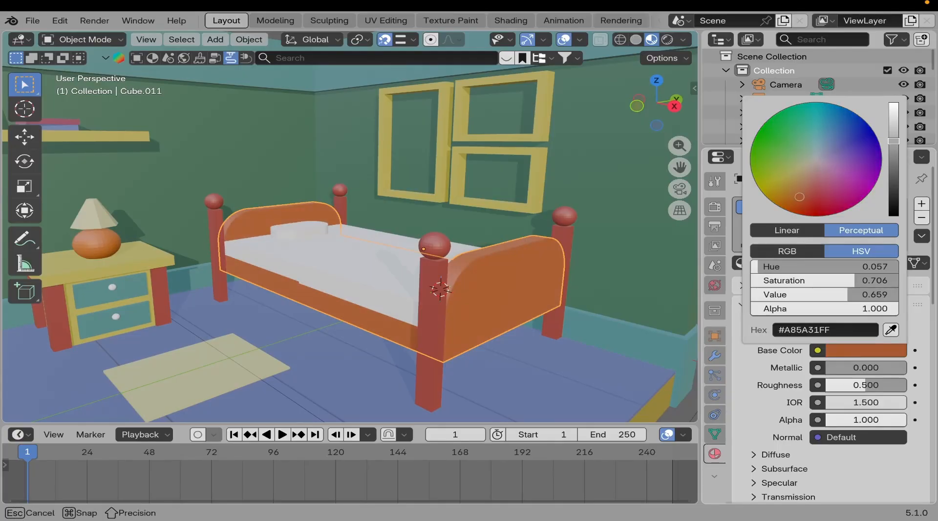
Copy the teal material of the upper wall trim to the pillow, then clear the selection.
scroll(281, 233, "down", 5)
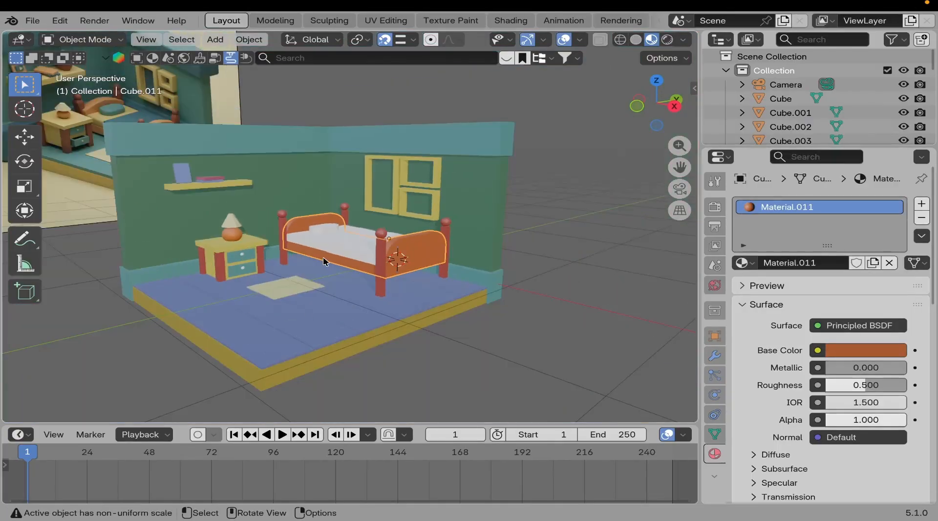
left_click(320, 228)
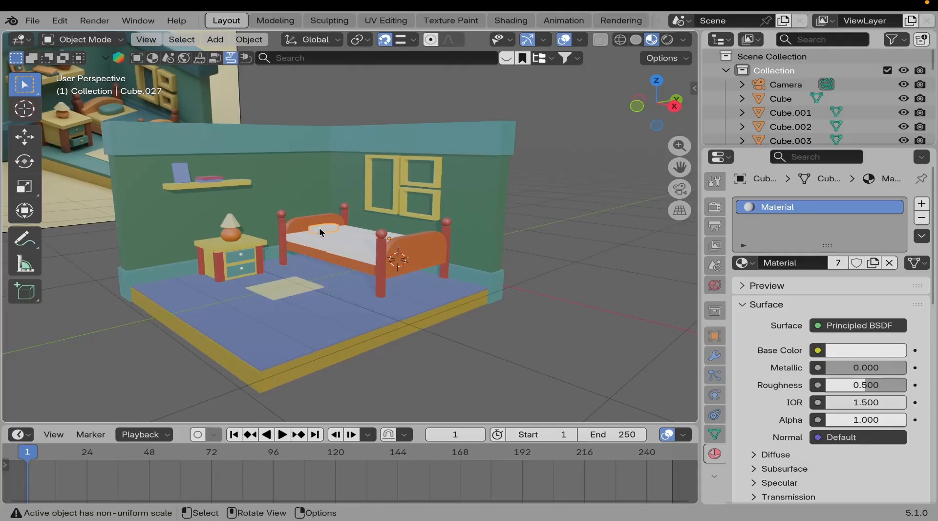
left_click(392, 142, "shift")
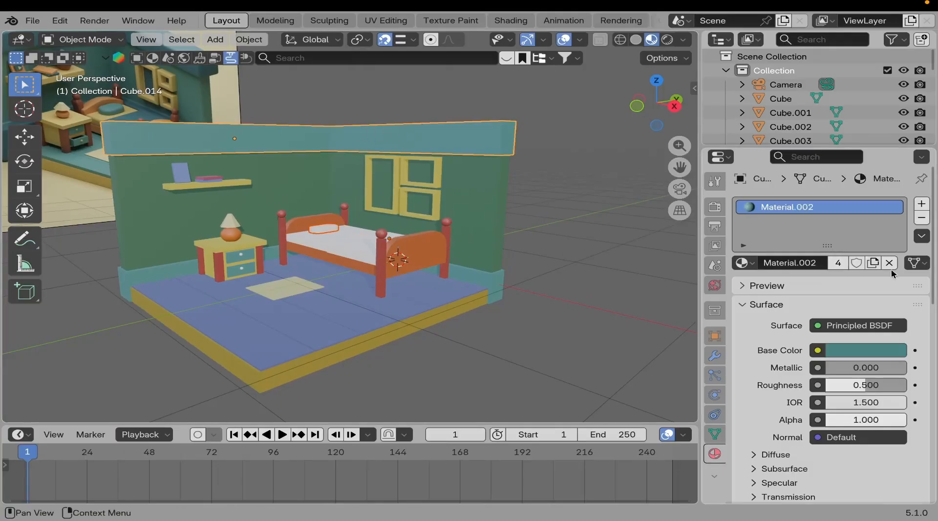
left_click(921, 236)
left_click(876, 269)
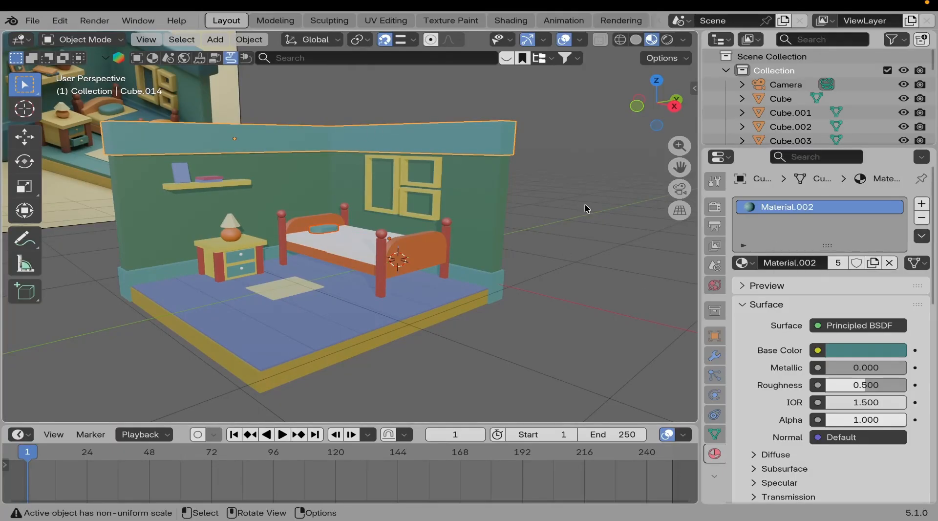
left_click(586, 207)
Copy the upper wall trim's teal material to the blanket on the bed.
scroll(418, 236, "down", 1)
middle_click_drag(418, 237, 415, 288, "shift")
scroll(423, 278, "up", 2)
left_click(397, 278)
scroll(393, 303, "up", 5)
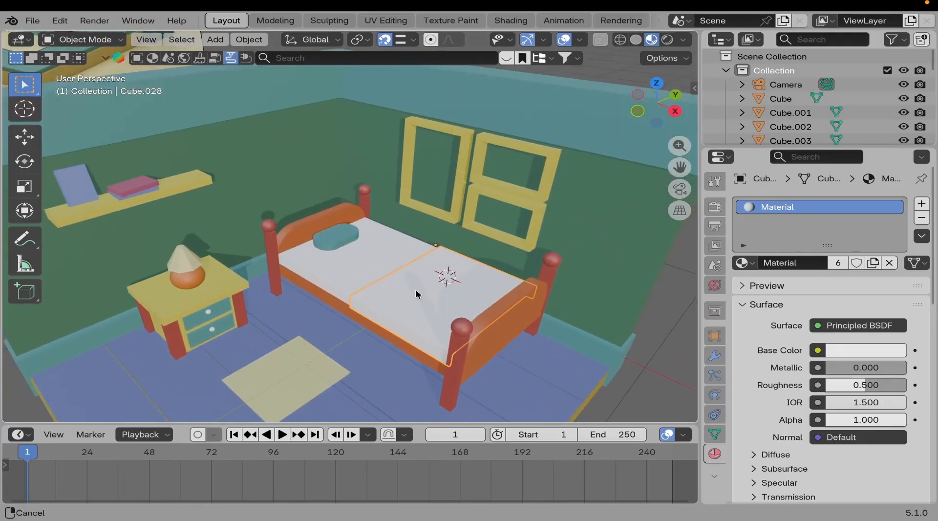
left_click(561, 95, "shift")
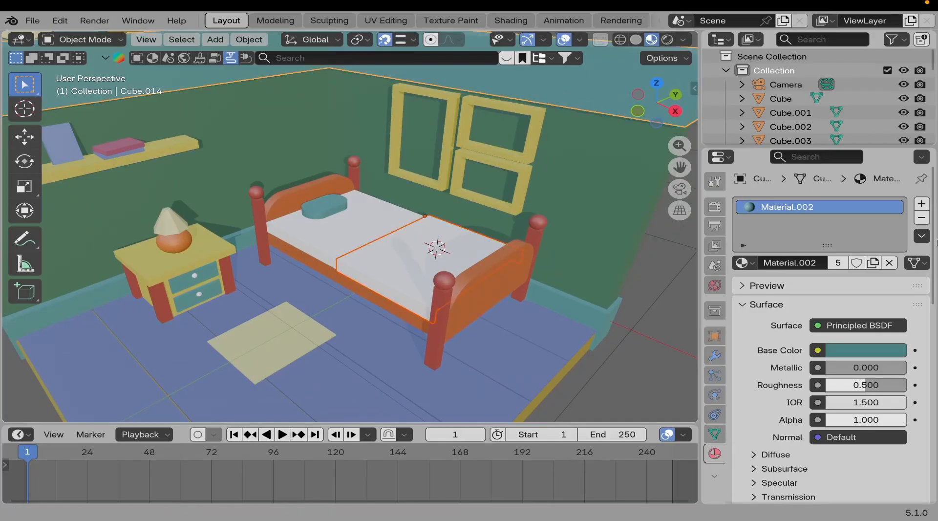
left_click(921, 236)
left_click(854, 266)
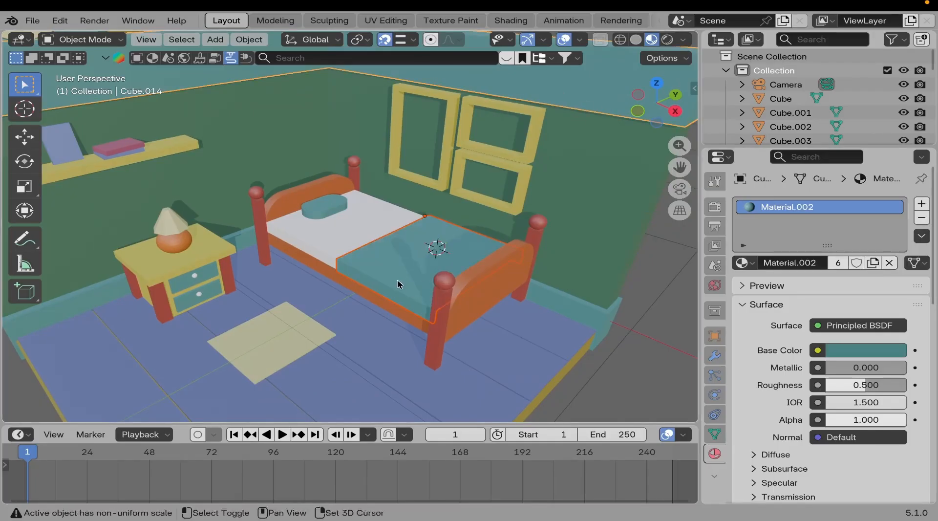
Replace the mattress's material with a new one and set its base color to a pale yellow.
middle_click_drag(398, 283, 350, 223)
left_click(351, 261)
scroll(361, 263, "down", 6)
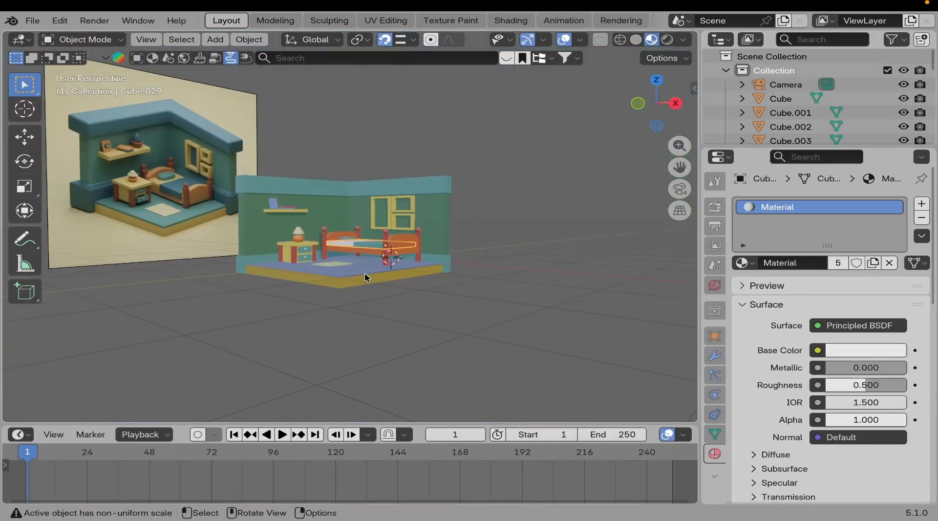
scroll(385, 278, "up", 5)
middle_click_drag(383, 274, 388, 297)
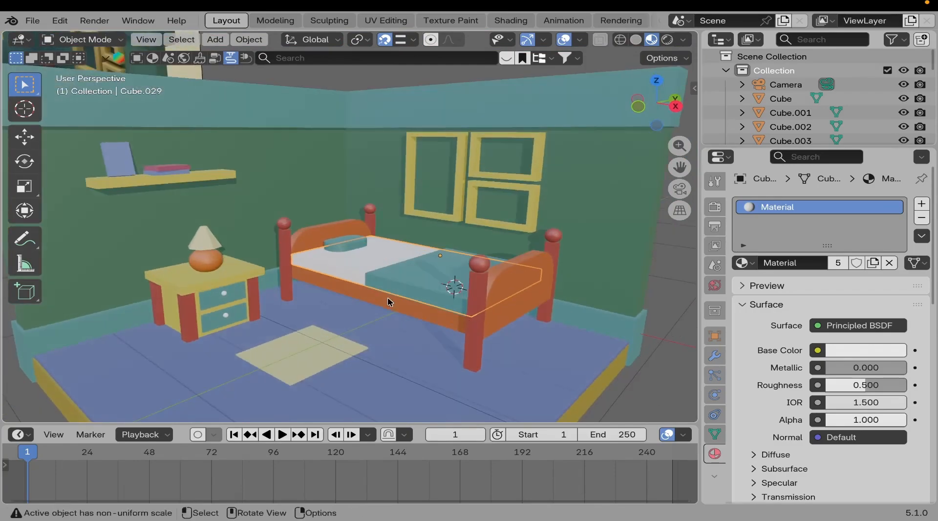
scroll(403, 322, "up", 2)
left_click(888, 262)
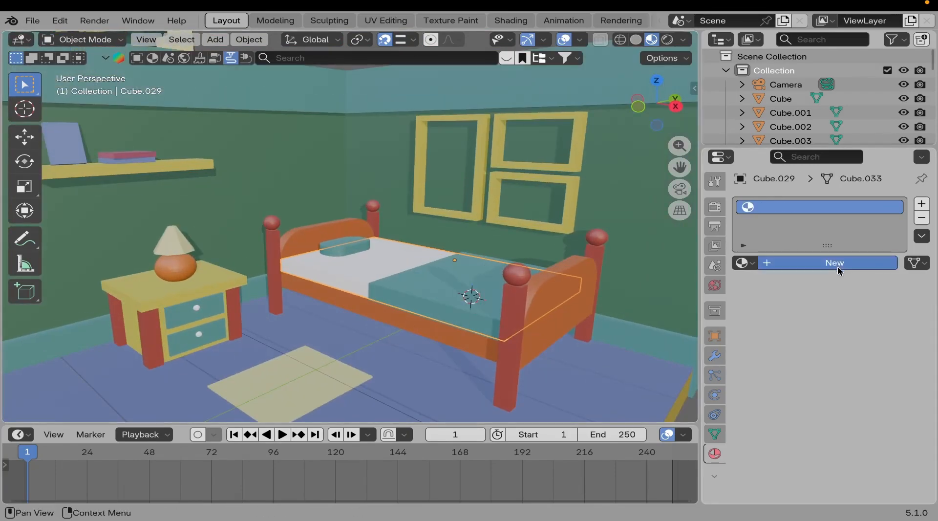
left_click(837, 266)
left_click(862, 344)
left_click_drag(779, 177, 790, 176)
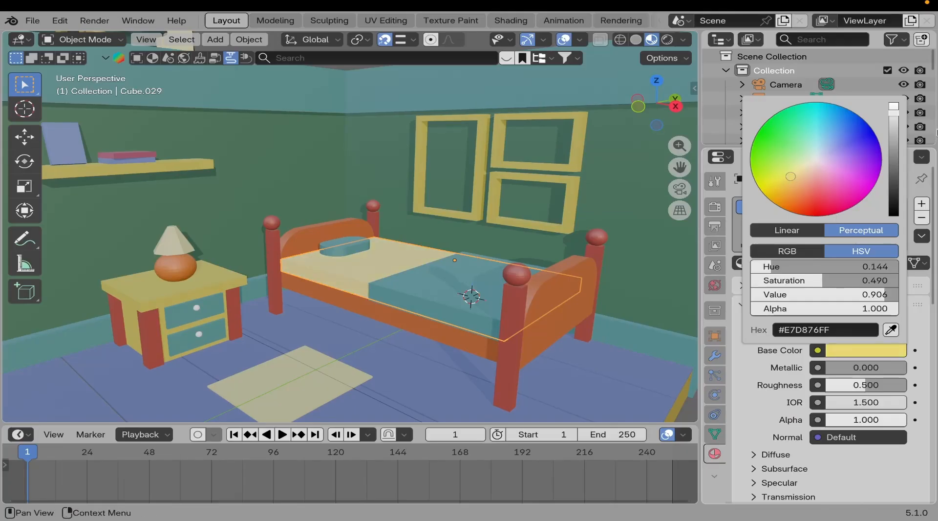
Examine the colored room from several angles and compare it with the reference image.
scroll(561, 285, "down", 5)
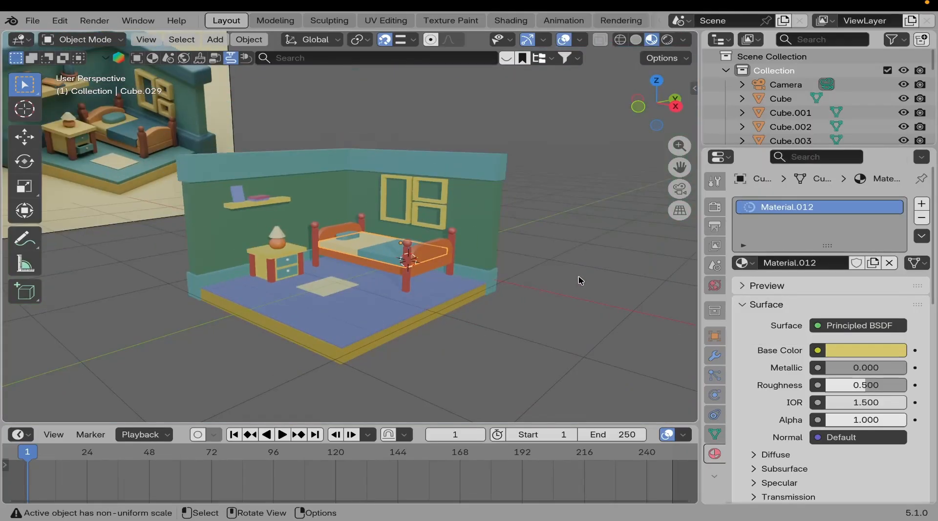
middle_click_drag(580, 278, 399, 299)
scroll(399, 299, "up", 4)
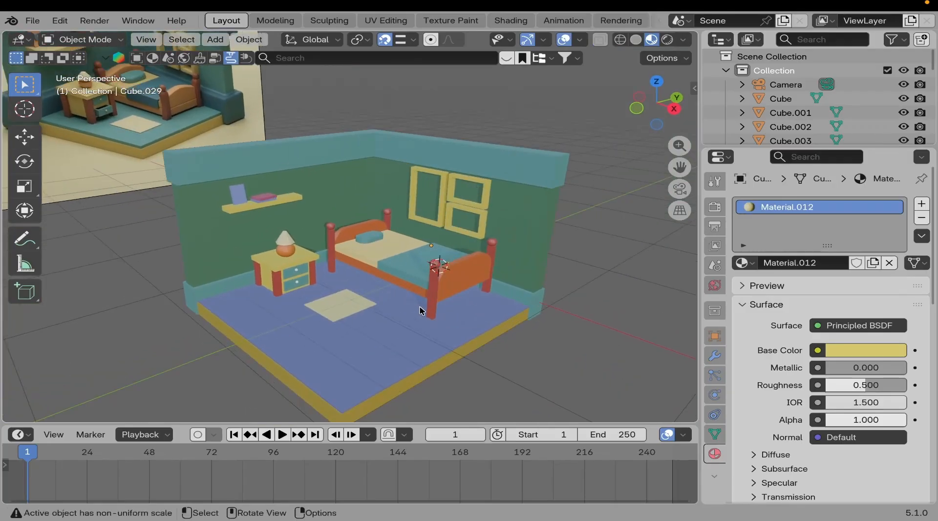
mouse_move(469, 327)
middle_mouse_down()
mouse_move(468, 305)
mouse_move(427, 288)
mouse_move(439, 308)
mouse_move(476, 313)
middle_mouse_up()
scroll(467, 307, "down", 2)
scroll(423, 302, "up", 2)
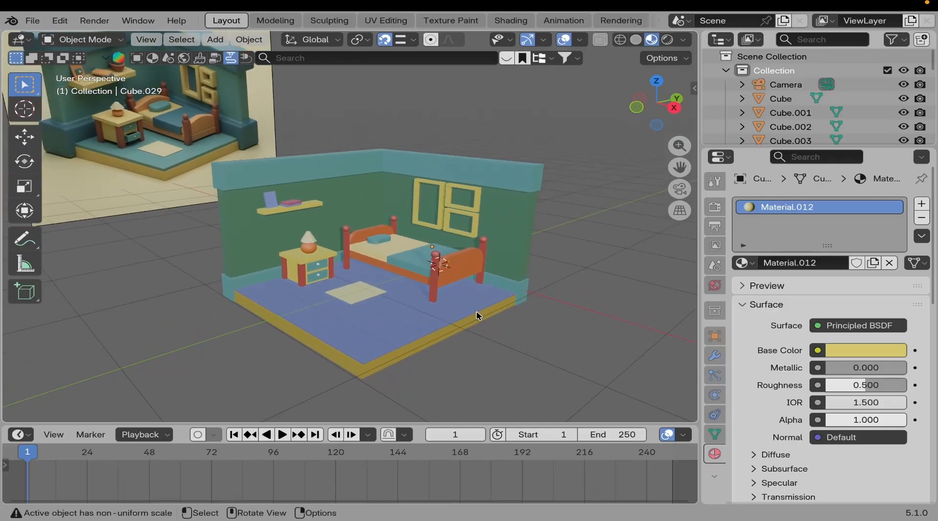
middle_click_drag(477, 325, 405, 274, "shift")
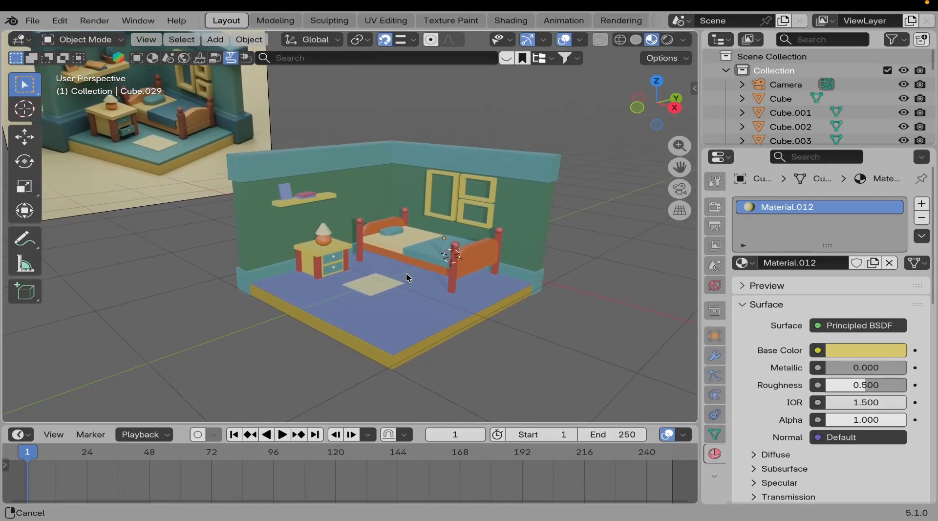
Assign a Sky Texture to the World background color and bring its sky settings into view.
left_click(714, 287)
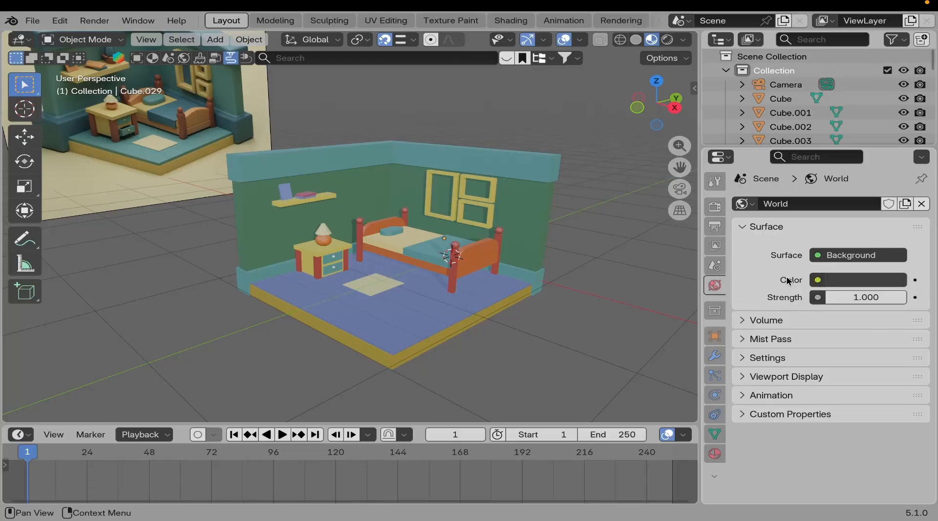
left_click(819, 281)
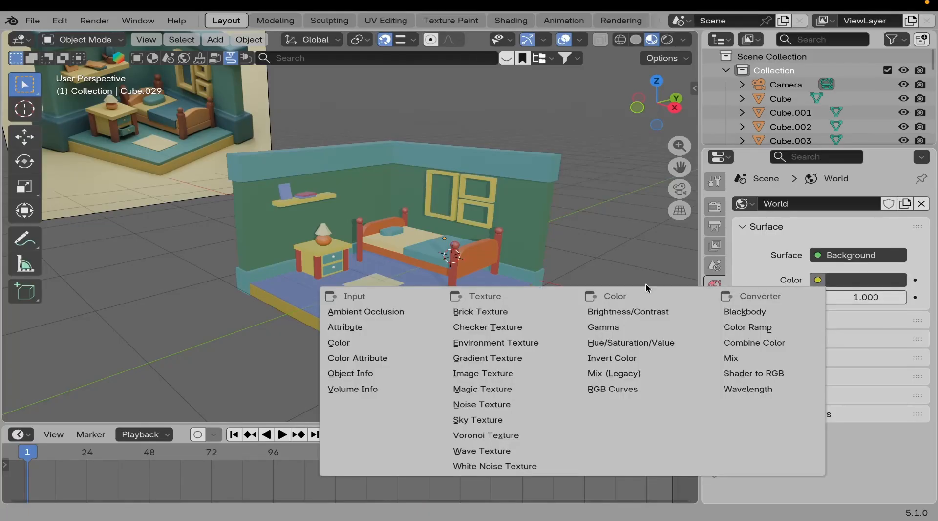
left_click(493, 423)
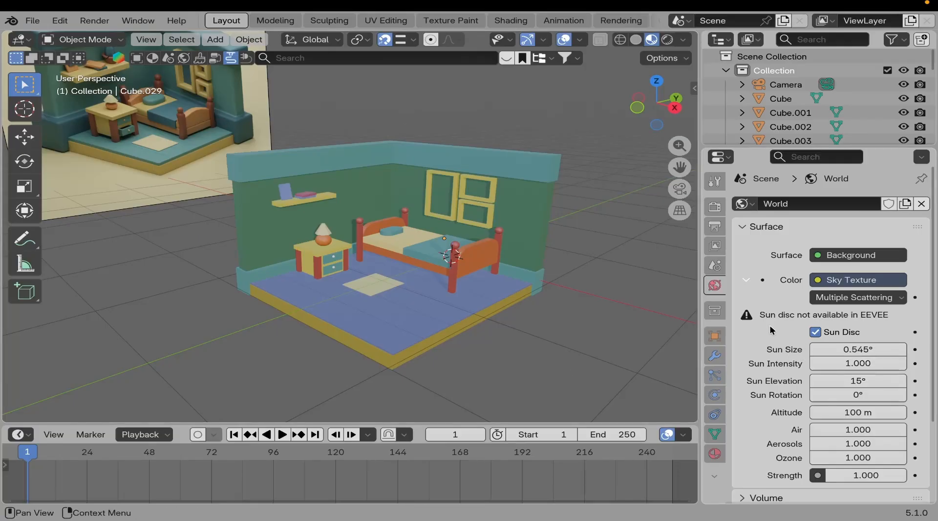
scroll(802, 389, "down", 3)
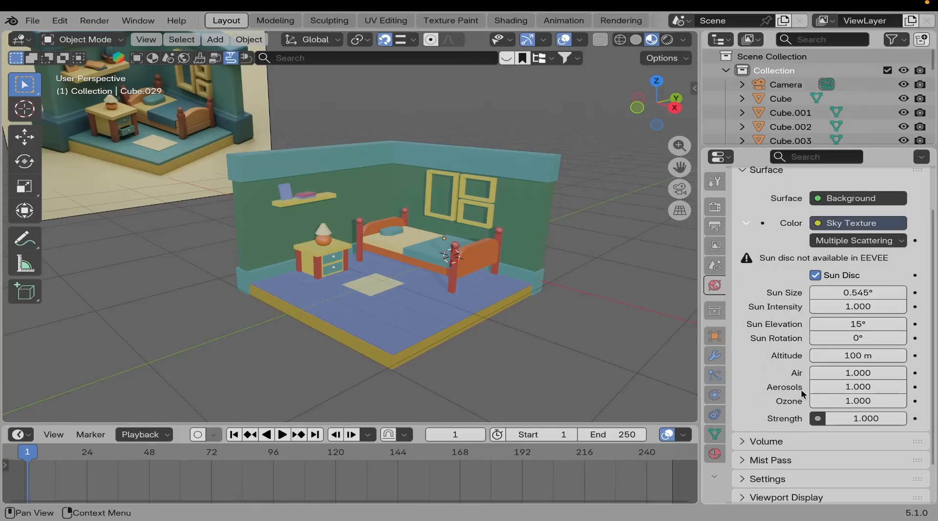
Set the sky background's strength to 0.5.
left_click(866, 416)
type("0")
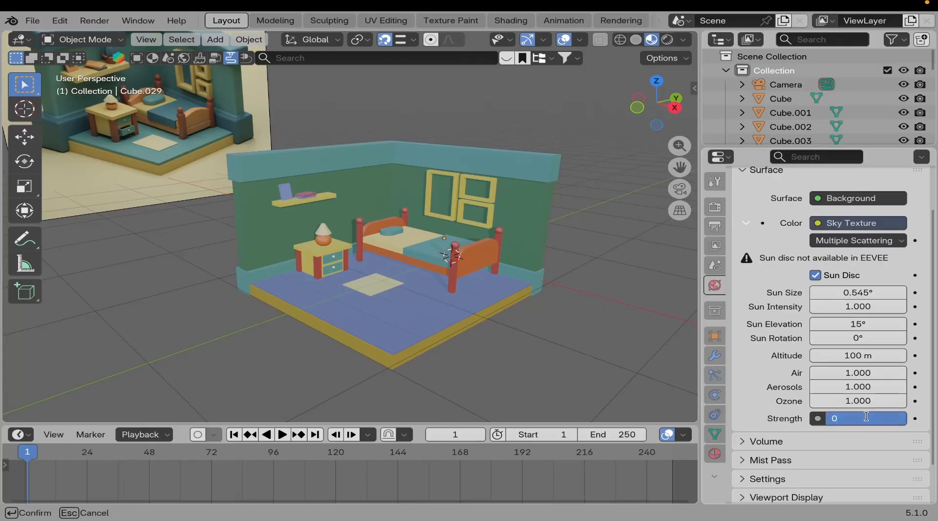
type(".5")
key("Return")
Switch the viewport to rendered shading and inspect the sky lighting on the bedroom.
scroll(391, 256, "down", 4)
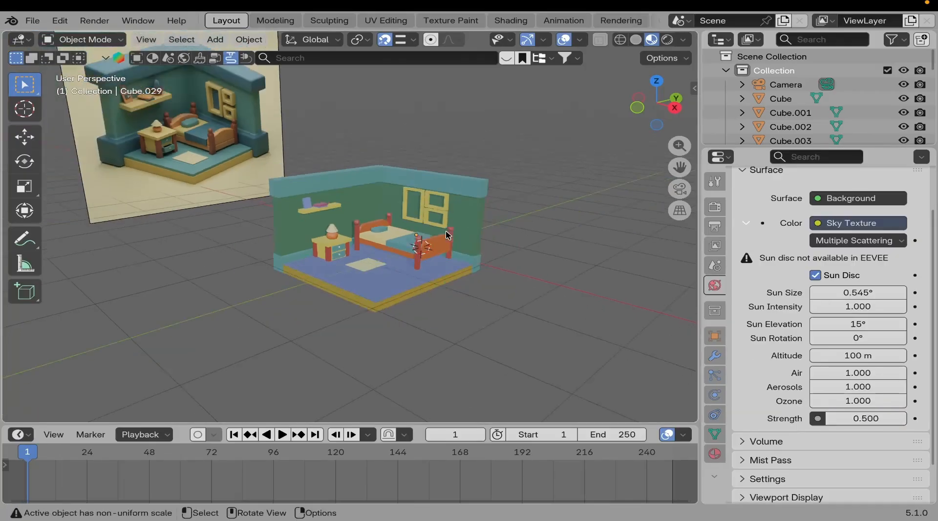
middle_click_drag(389, 254, 395, 274, "shift")
scroll(477, 224, "up", 1)
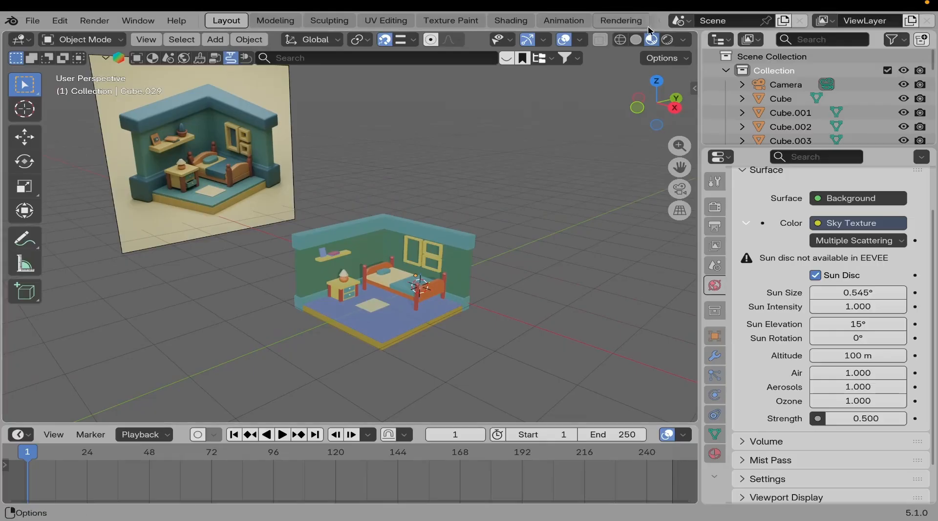
left_click(669, 39)
scroll(421, 259, "up", 6)
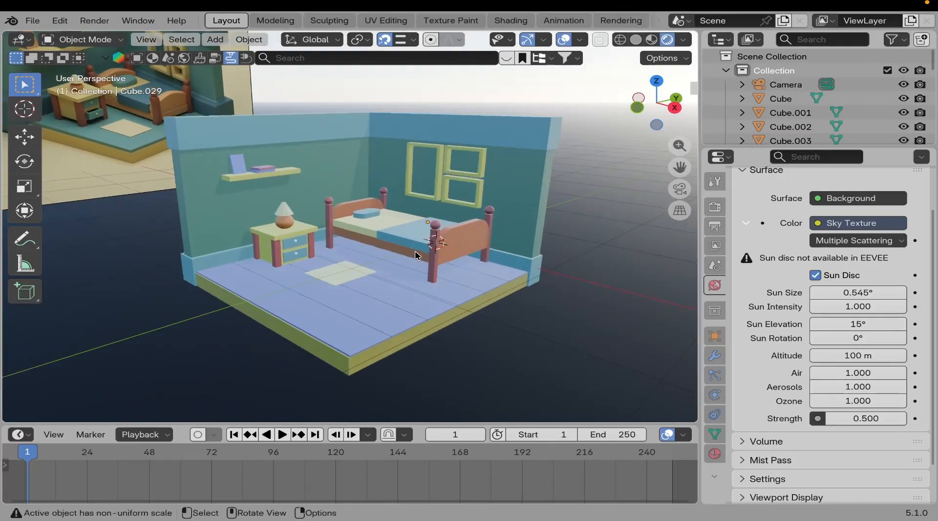
scroll(458, 262, "up", 2)
middle_click_drag(458, 262, 450, 271, "shift")
scroll(445, 270, "down", 2)
middle_click_drag(414, 227, 416, 229, "shift")
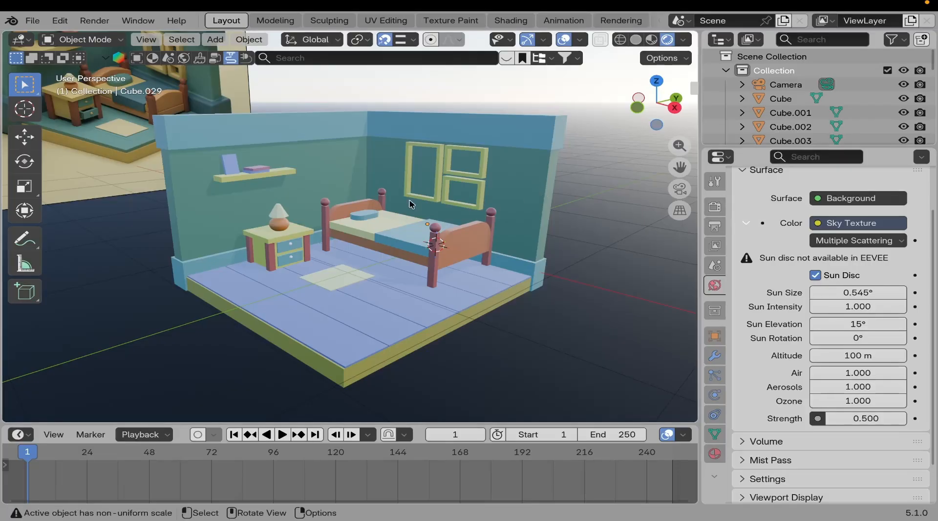
Delete the reference image behind the bedroom model.
scroll(412, 236, "down", 5)
left_click(222, 193)
scroll(224, 203, "up", 2)
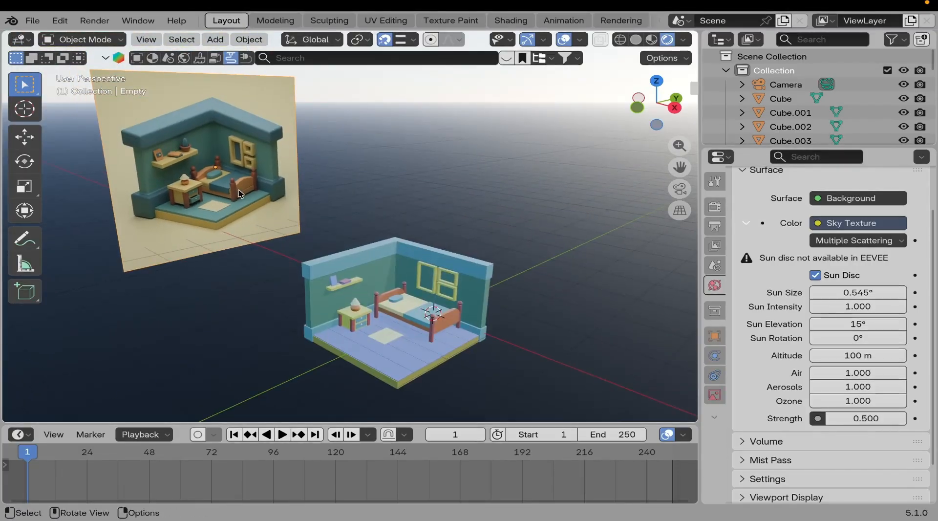
key("x")
left_click(239, 190)
scroll(427, 318, "up", 6)
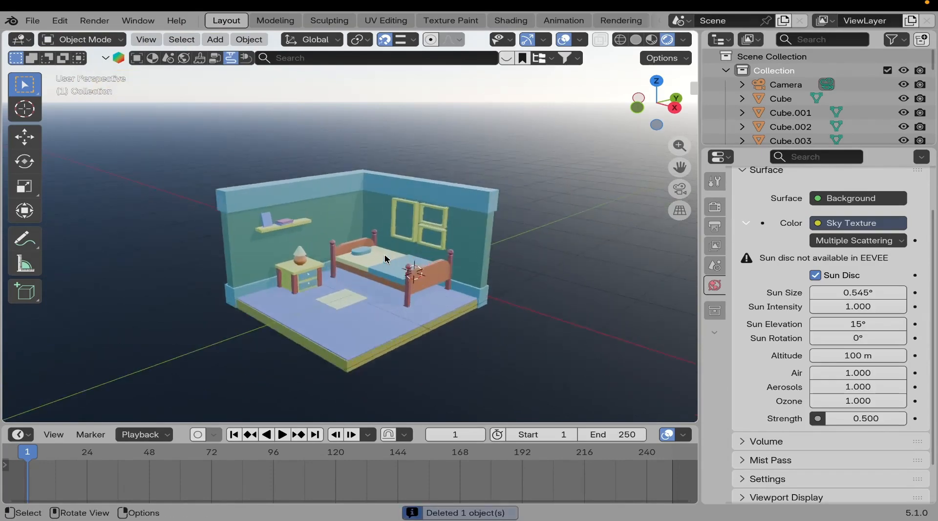
scroll(439, 247, "up", 3)
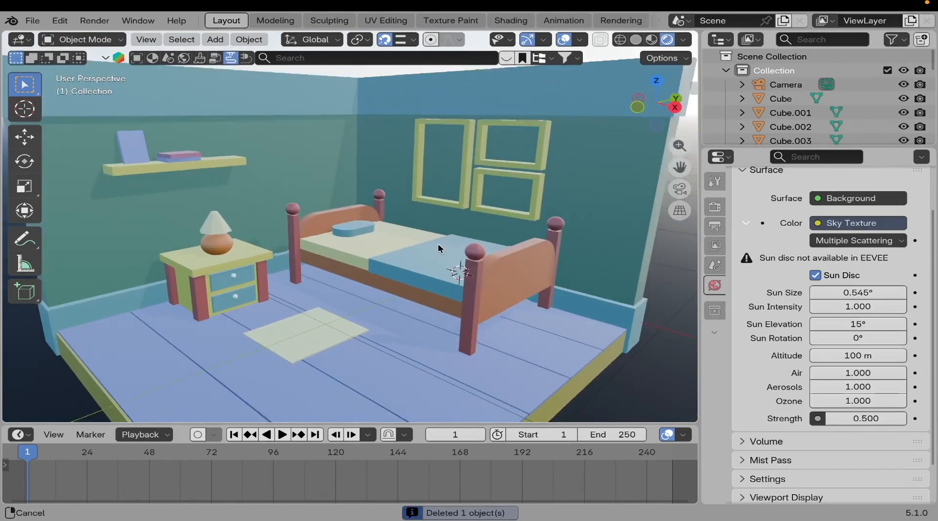
middle_click_drag(475, 160, 470, 176, "shift")
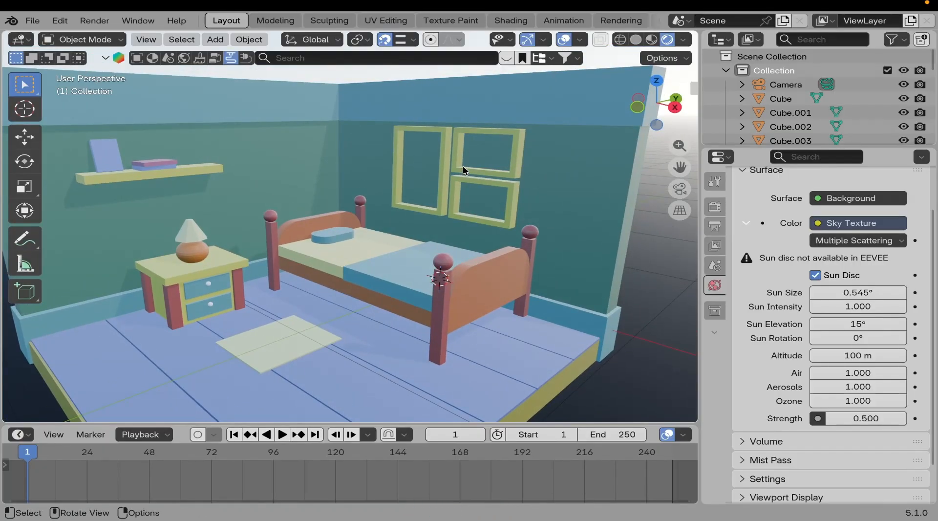
Select all objects in the scene with the upper wall trim as the active object.
scroll(463, 167, "down", 4)
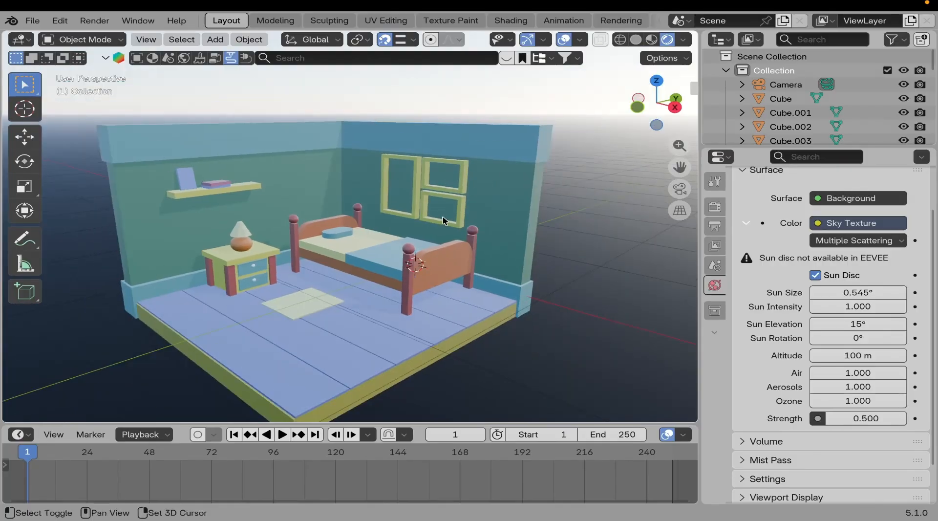
key("a")
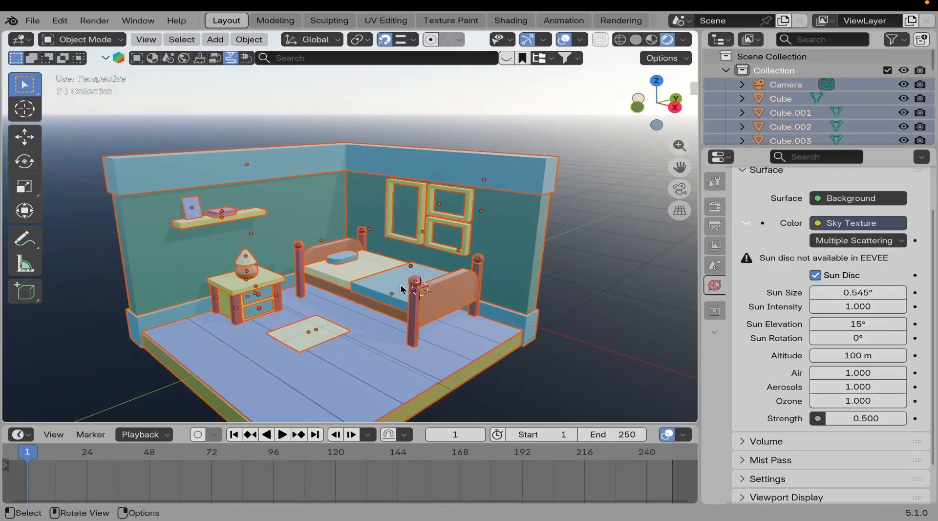
scroll(405, 184, "up", 5)
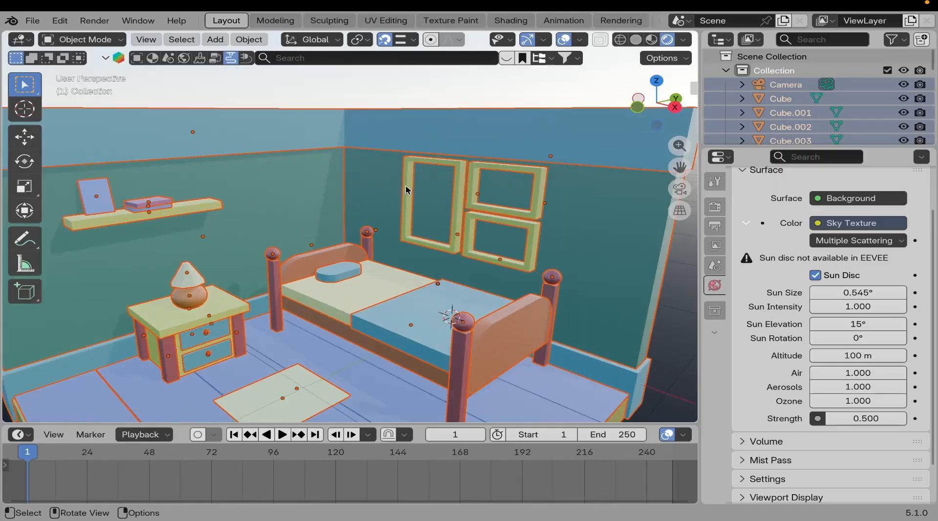
left_click(400, 162, "shift")
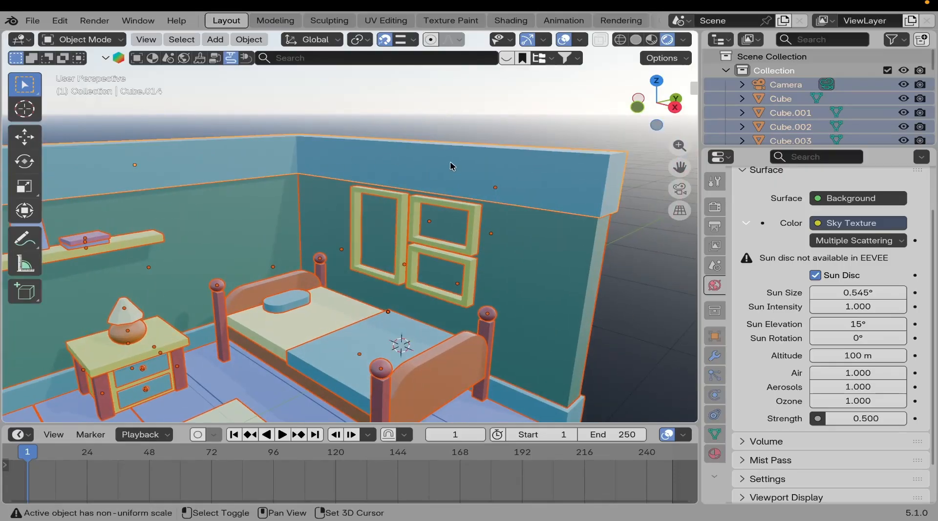
scroll(450, 165, "down", 8)
scroll(383, 239, "up", 2)
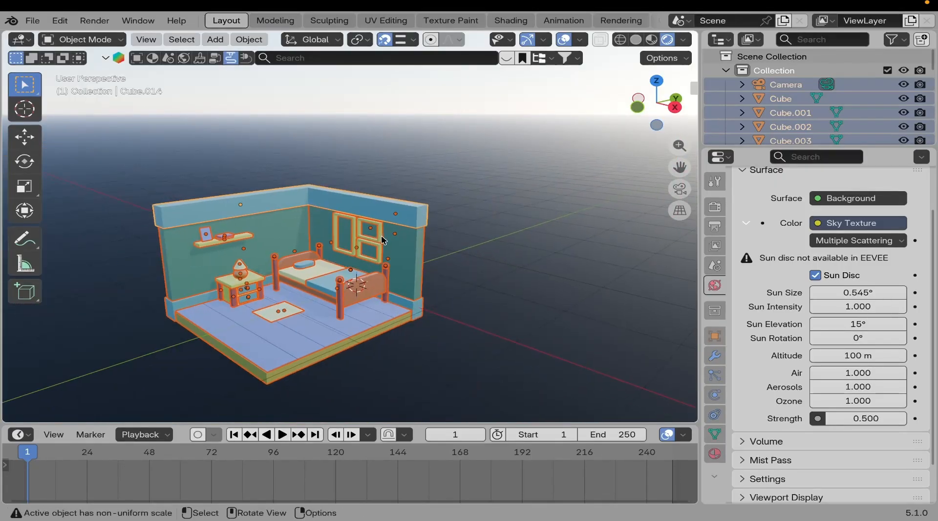
left_click(468, 235)
key("a")
scroll(395, 193, "up", 3)
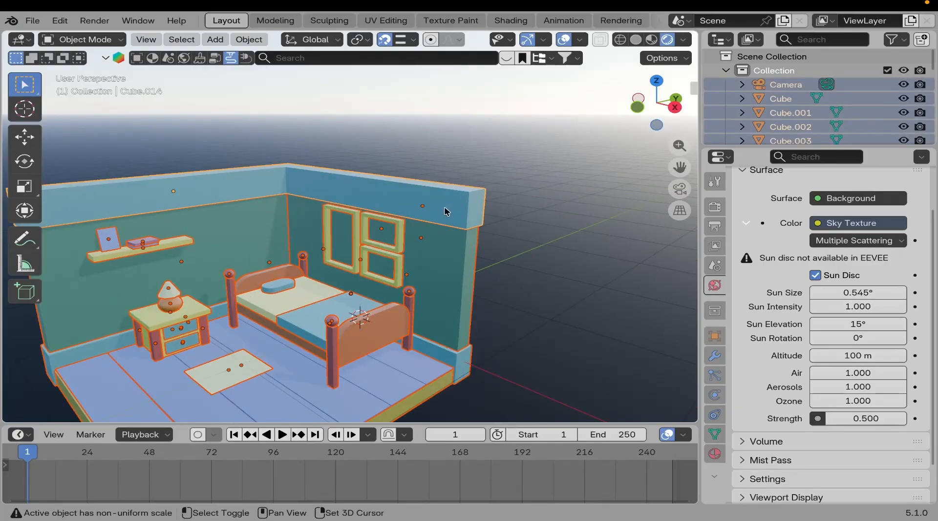
scroll(445, 211, "up", 1)
Add a Bevel modifier to the active upper wall trim.
left_click(715, 359)
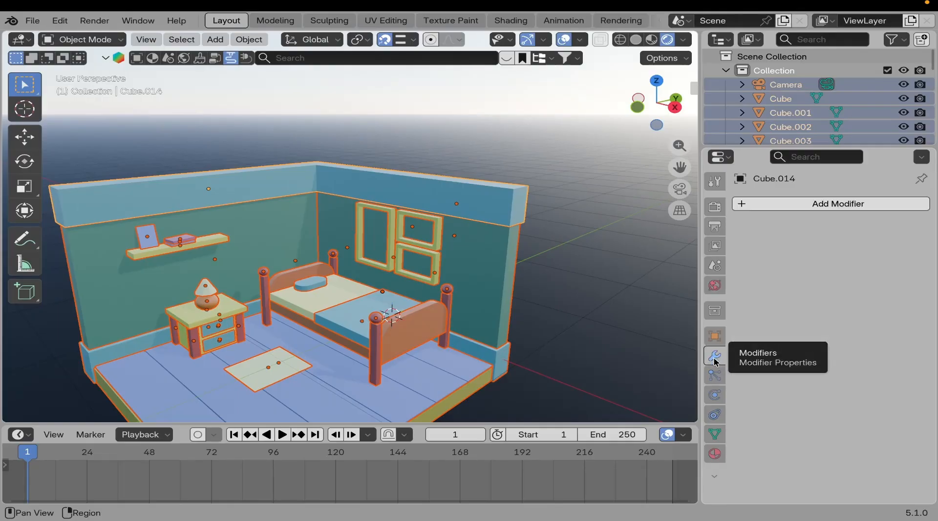
left_click(827, 204)
mouse_move(827, 209)
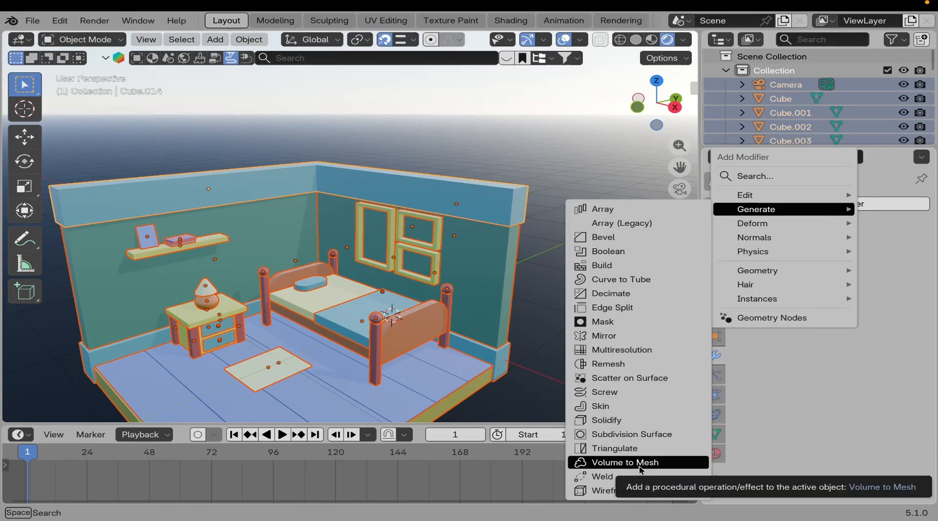
left_click(608, 240)
scroll(516, 281, "up", 3)
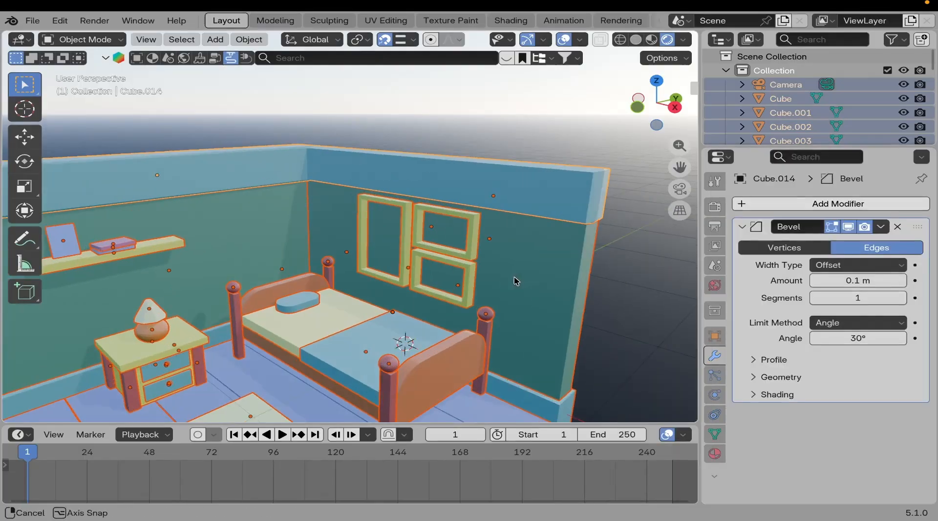
middle_click_drag(516, 281, 476, 248)
Set the trim's bevel amount to 0.01 m with 10 segments.
left_click(859, 279)
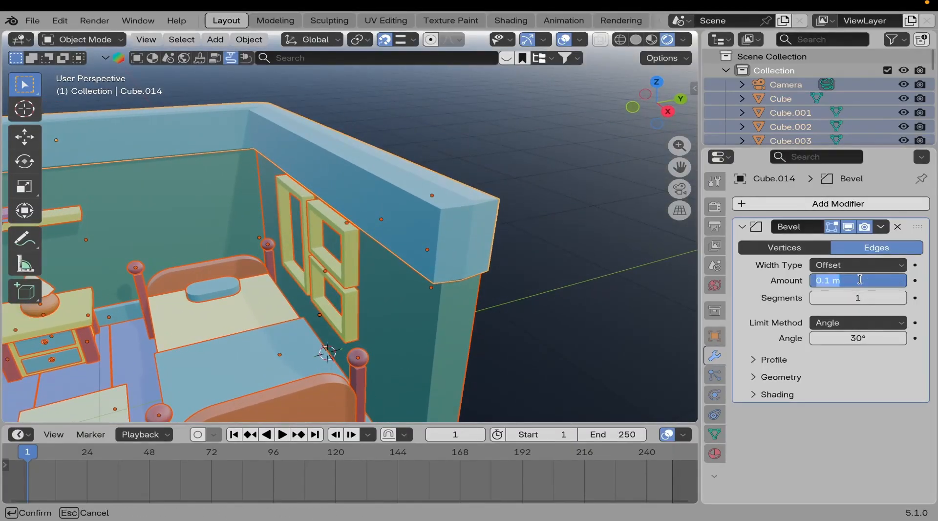
type("0.")
key("Return")
left_click(864, 298)
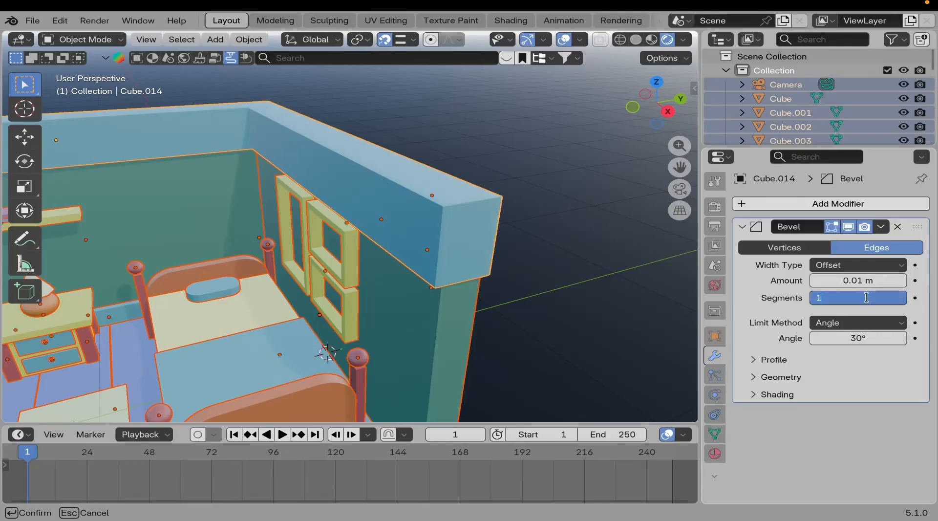
type("10")
key("Return")
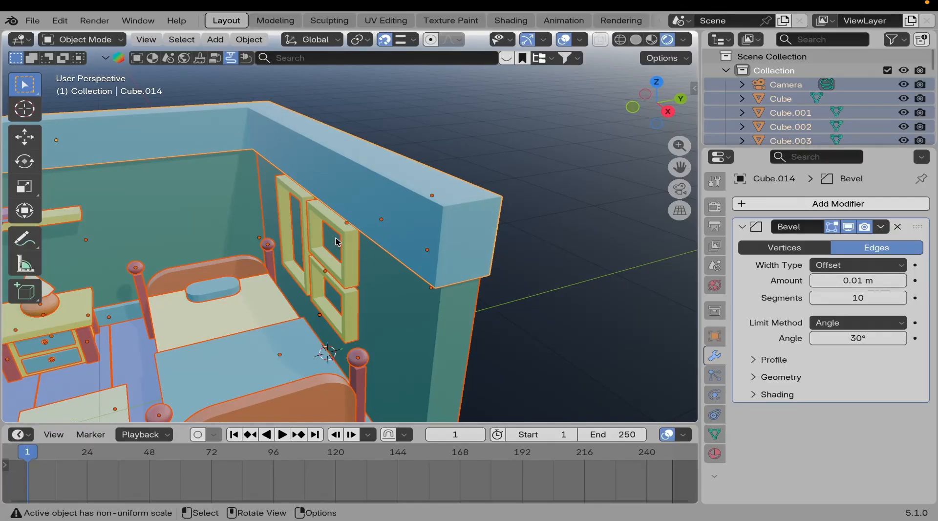
Set the upper wall trim's bevel amount to 0.05 m.
middle_click_drag(336, 243, 342, 239)
left_click(856, 283)
type("0.")
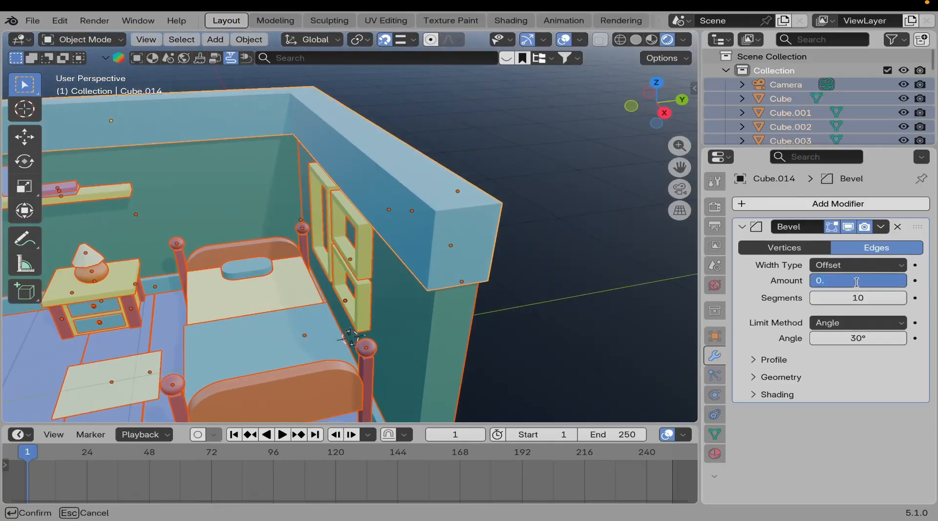
key("Return")
Apply the scale transform so the upper wall trim bevels evenly.
middle_click_drag(386, 236, 426, 295)
key("ctrl+a")
left_click(446, 214)
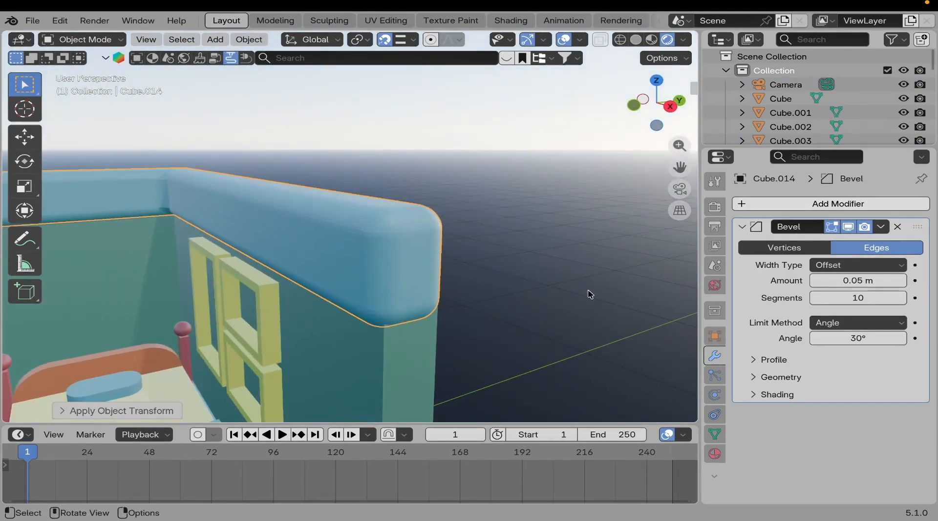
Try a bevel amount of 0.001 m on the upper wall trim.
left_click(849, 280)
type("0")
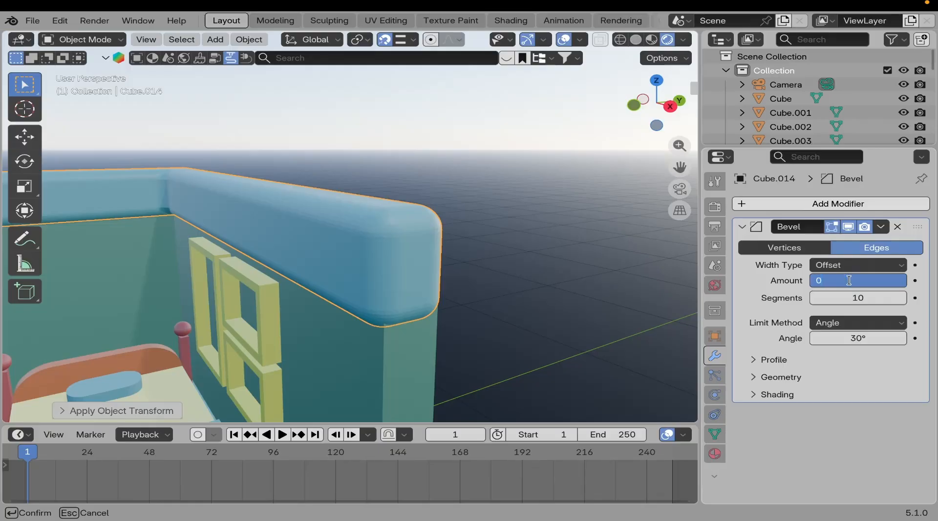
type(".001")
key("Return")
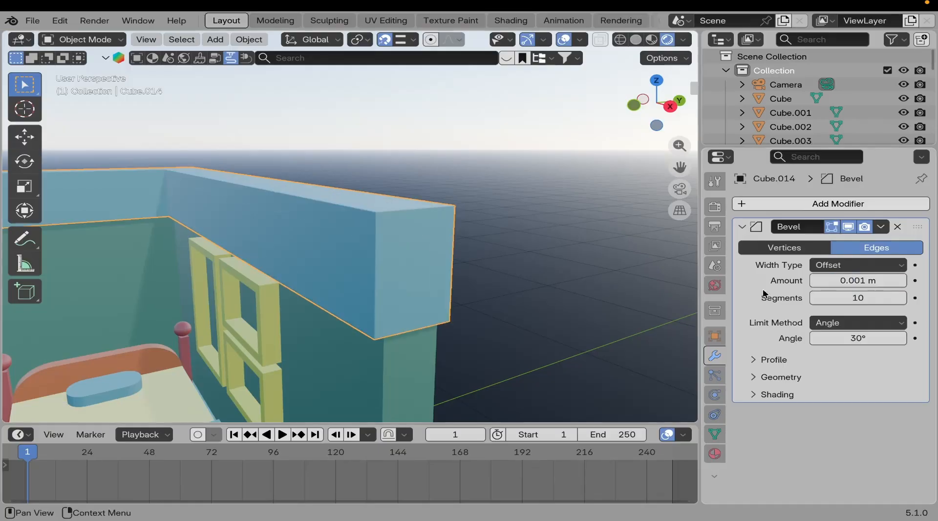
Set the bevel amount to 0.01 m on the upper wall trim and check its corner.
middle_click_drag(382, 259, 318, 258)
left_click(852, 280)
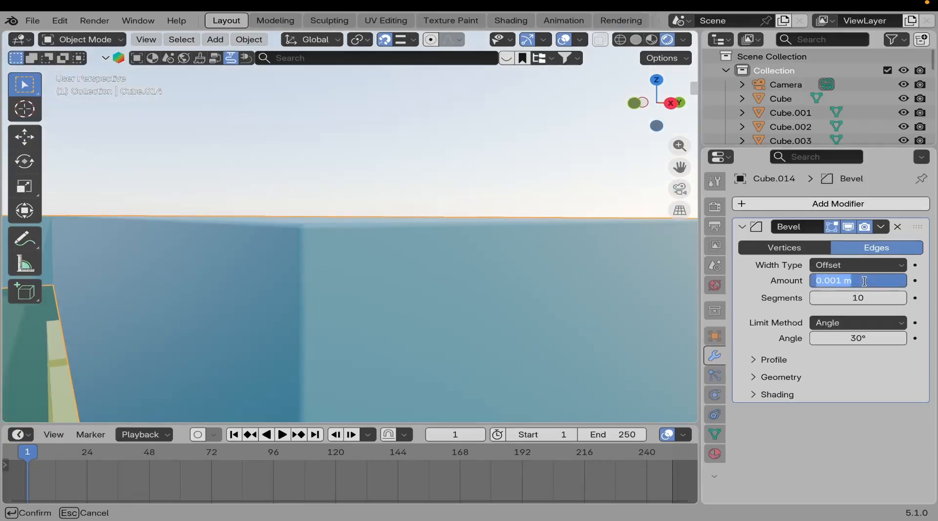
type("0")
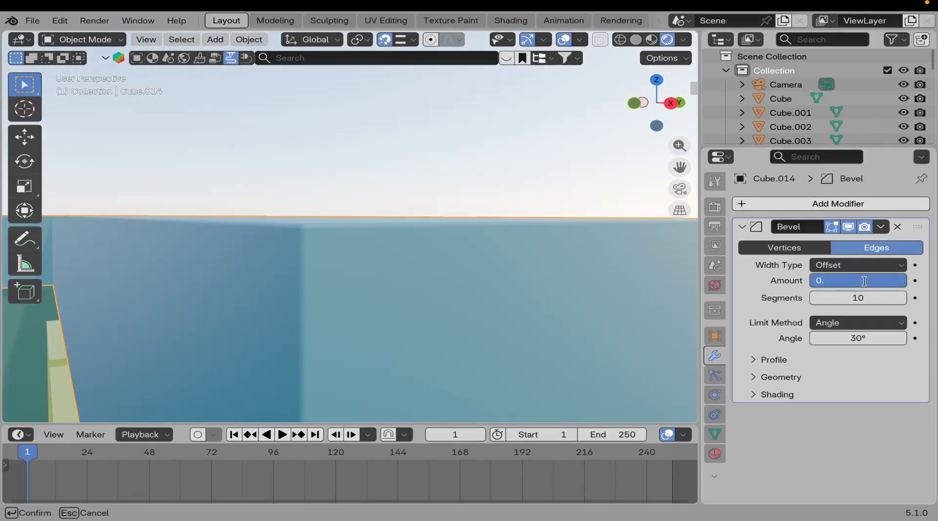
type(".01")
key("Return")
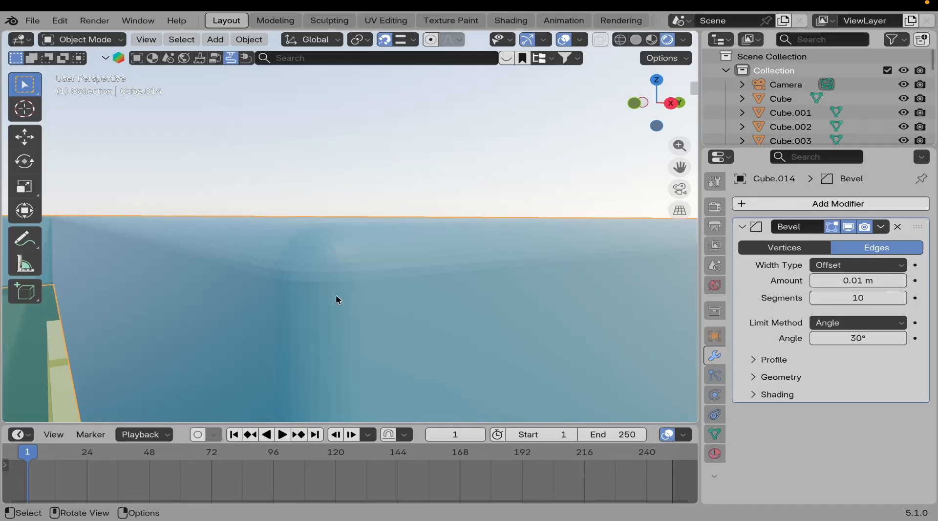
middle_click_drag(337, 297, 496, 280)
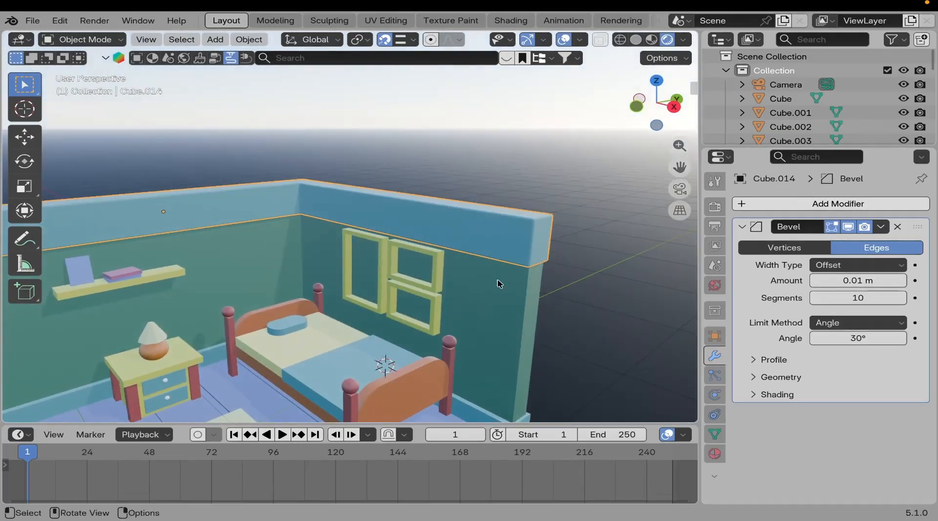
Set the upper wall trim's bevel segments to 20.
left_click(854, 298)
type("2")
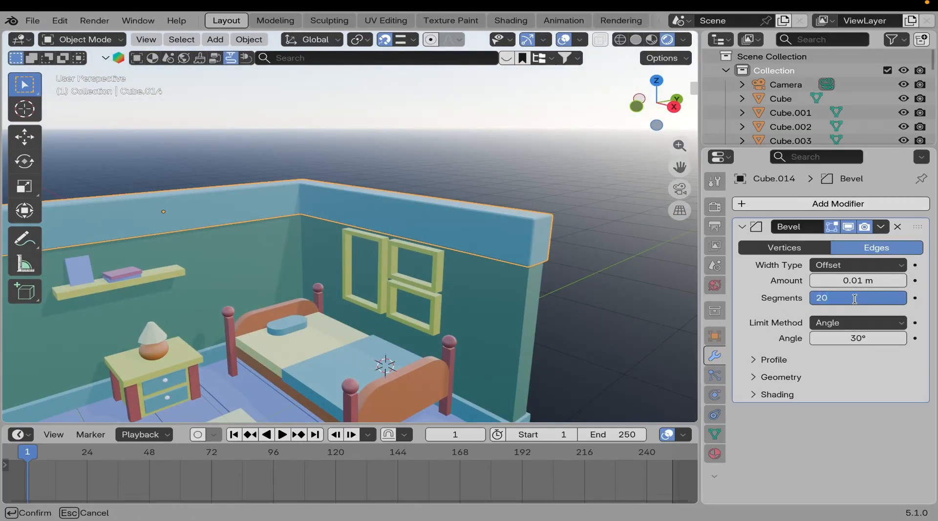
type("0")
key("Return")
Select the green wall that carries the window frames and apply its scale.
left_click(547, 188)
middle_click_drag(547, 187, 525, 262)
middle_click_drag(448, 243, 358, 148, "shift")
scroll(381, 166, "up", 3)
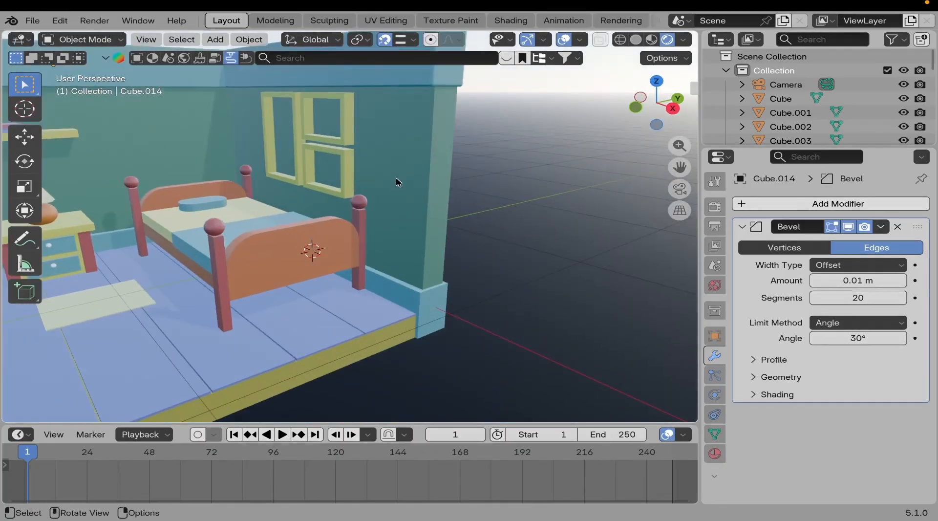
left_click(396, 178)
middle_click_drag(415, 192, 445, 225, "shift")
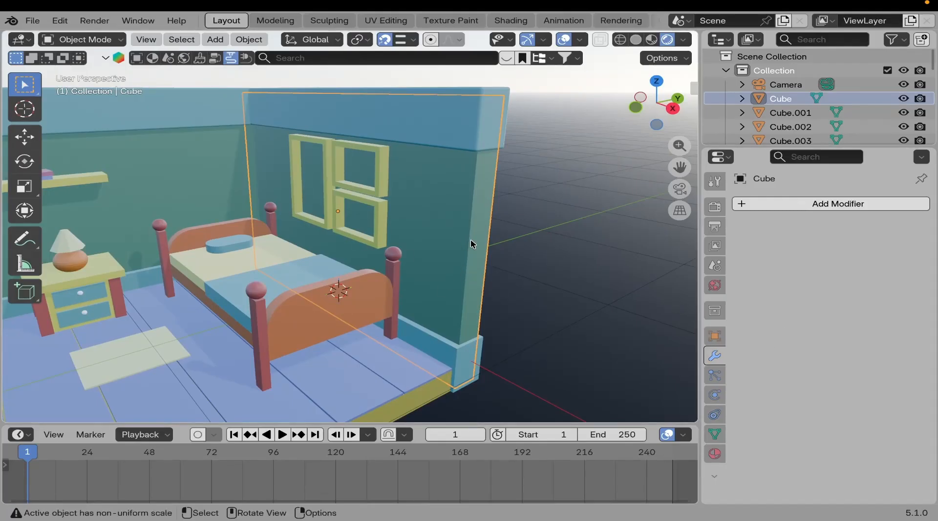
key("ctrl+a")
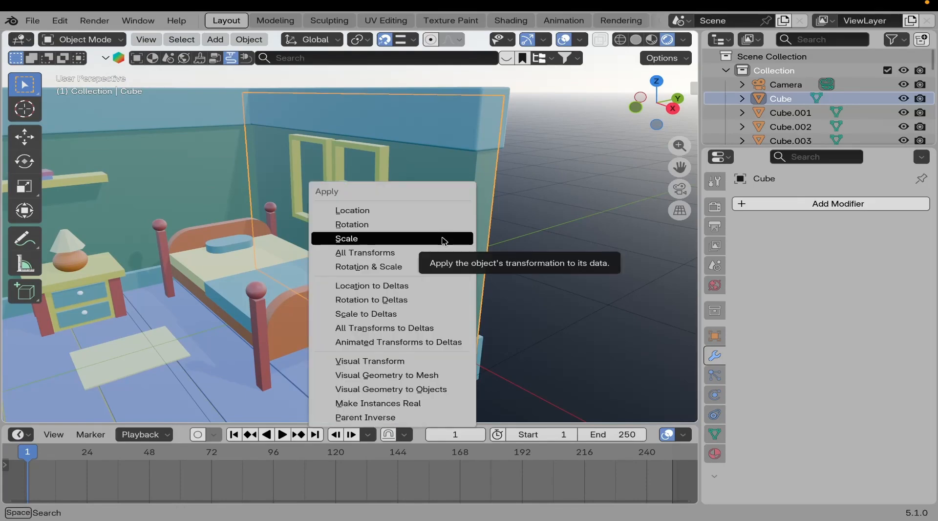
left_click(441, 239)
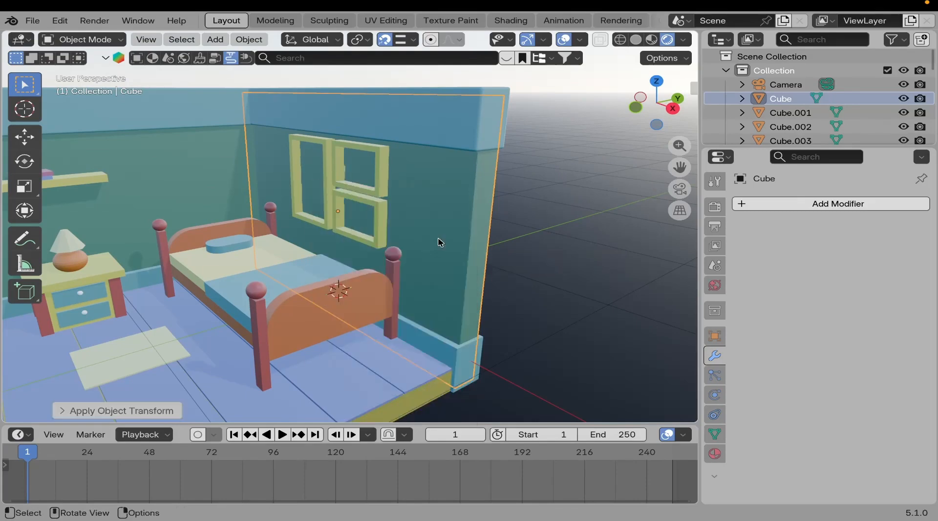
Apply the scale of the tall window frame and the two small window frames beside it.
middle_click_drag(440, 241, 383, 236)
left_click(410, 176)
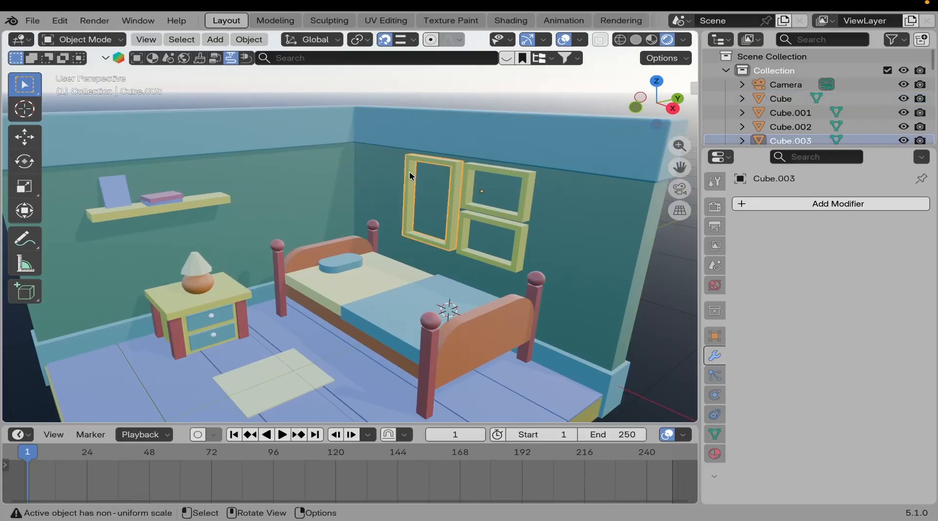
key("ctrl+a")
left_click(411, 174)
left_click(480, 171)
key("ctrl+a")
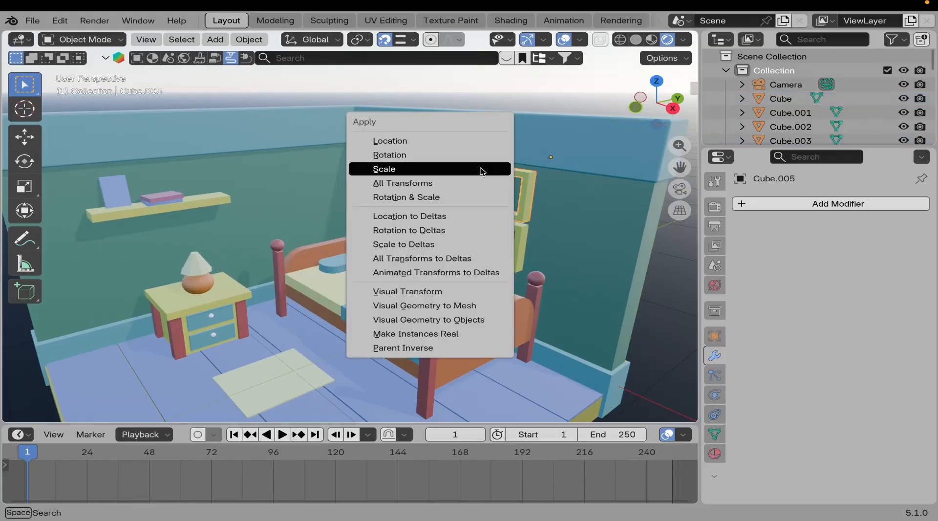
left_click(480, 170)
key("ctrl+a")
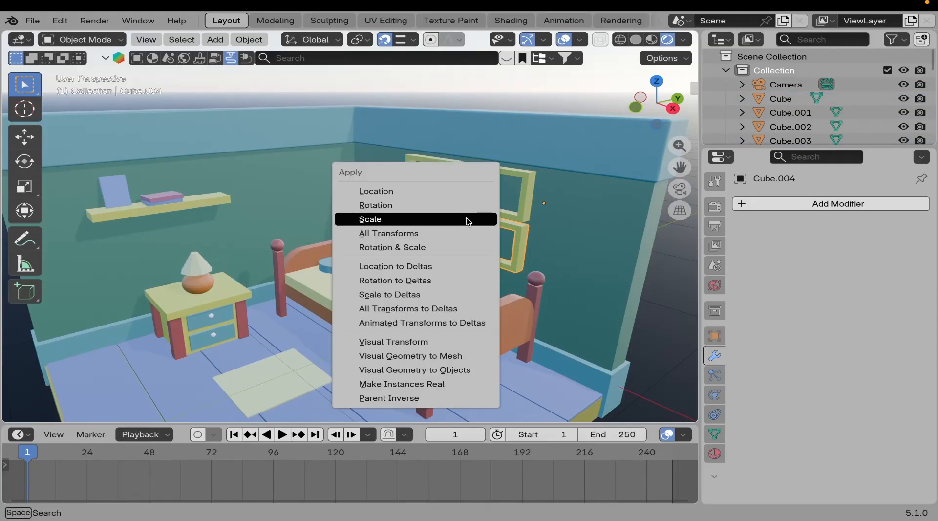
left_click(465, 217)
Apply the scale of the green wall behind the nightstand and of the wall shelf.
left_click(281, 210)
key("ctrl+a")
left_click(280, 210)
left_click(185, 210)
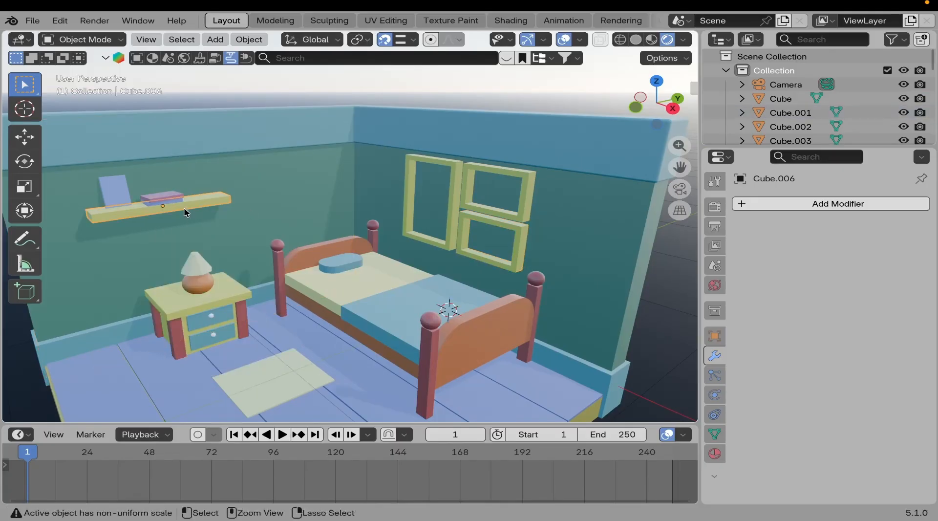
key("ctrl+a")
left_click(185, 210)
Apply the scale of the pink book, the blue book beneath it and the upright blue book on the shelf.
middle_click_drag(195, 217, 291, 265)
scroll(292, 257, "up", 4)
left_click(289, 254)
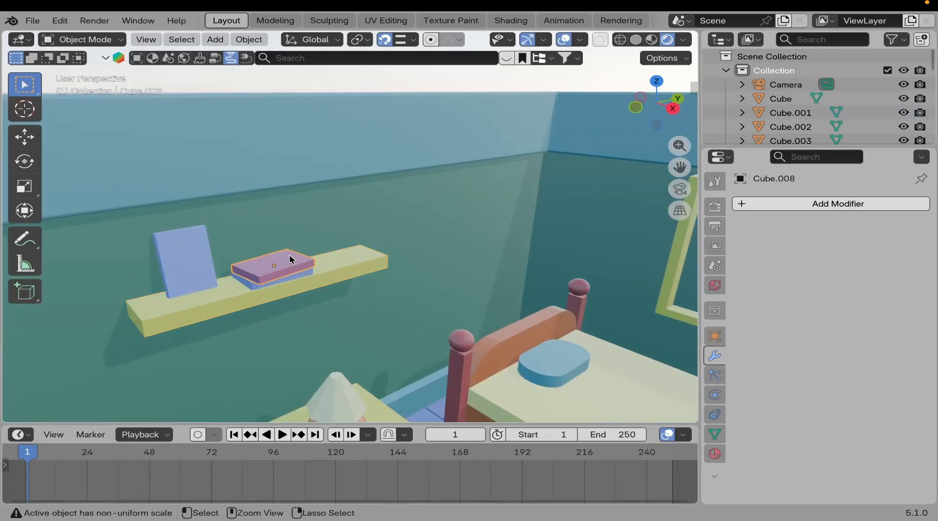
key("ctrl+a")
left_click(288, 257)
left_click(291, 275)
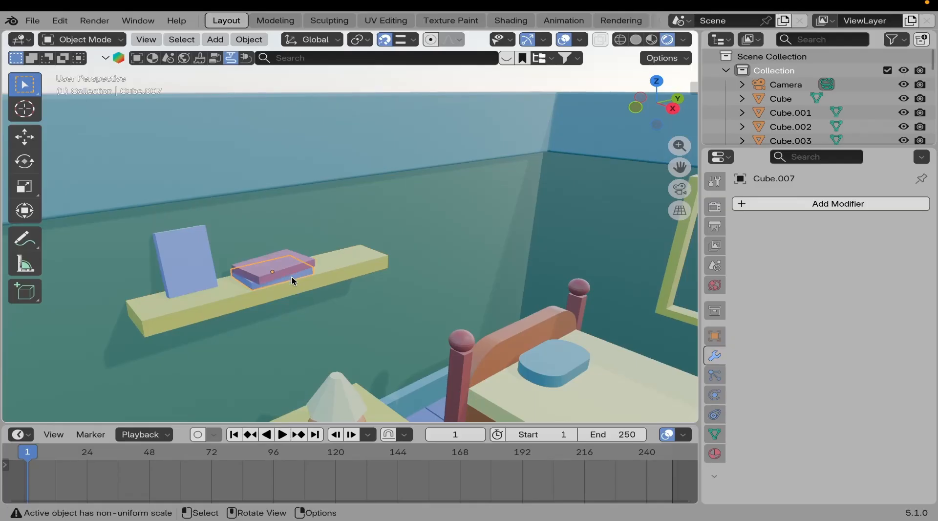
key("ctrl+a")
left_click(292, 278)
left_click(210, 259)
key("ctrl+a")
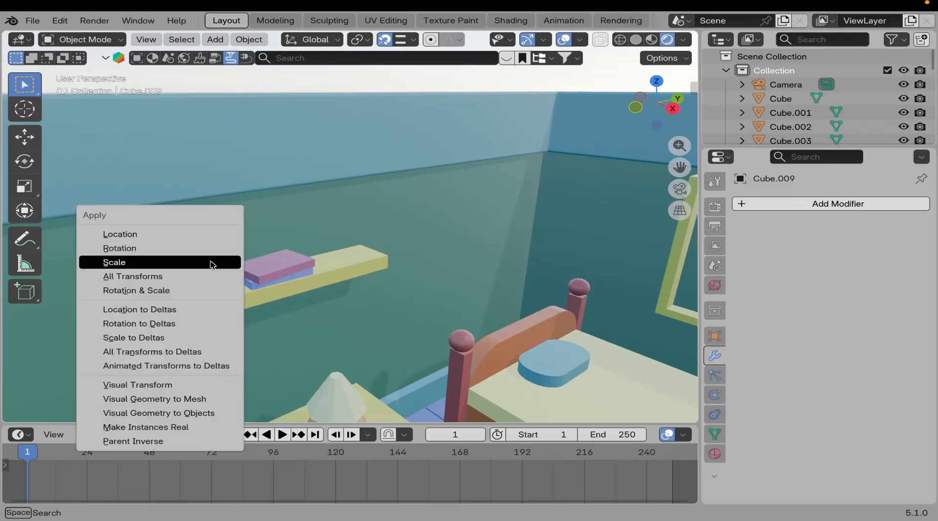
left_click(210, 261)
Apply the scale of the orange bed frame and of the blue pillow.
middle_click_drag(352, 250, 391, 218)
left_click(391, 219)
key("ctrl+a")
left_click(390, 220)
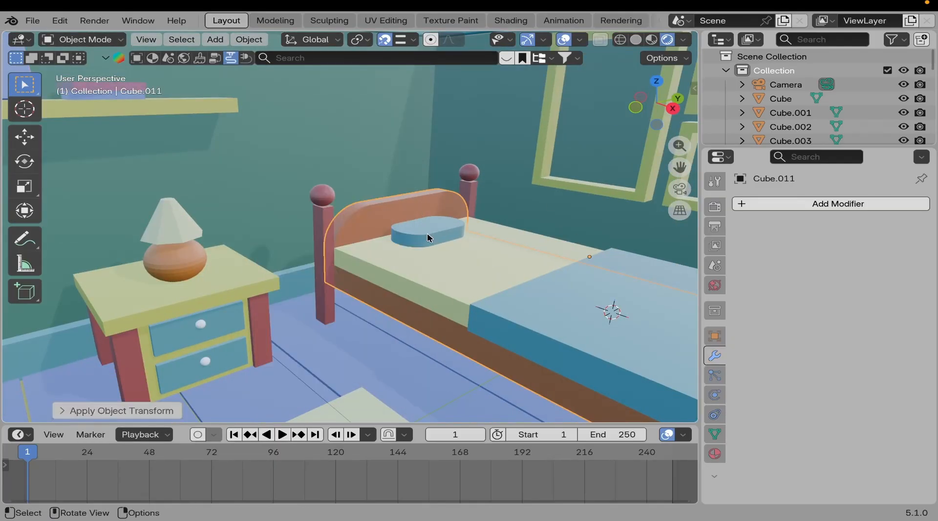
left_click(427, 233)
key("ctrl+a")
left_click(429, 238)
Apply the scale of the cream mattress and of the blue blanket on the bed.
left_click(475, 268)
key("ctrl+a")
left_click(476, 268)
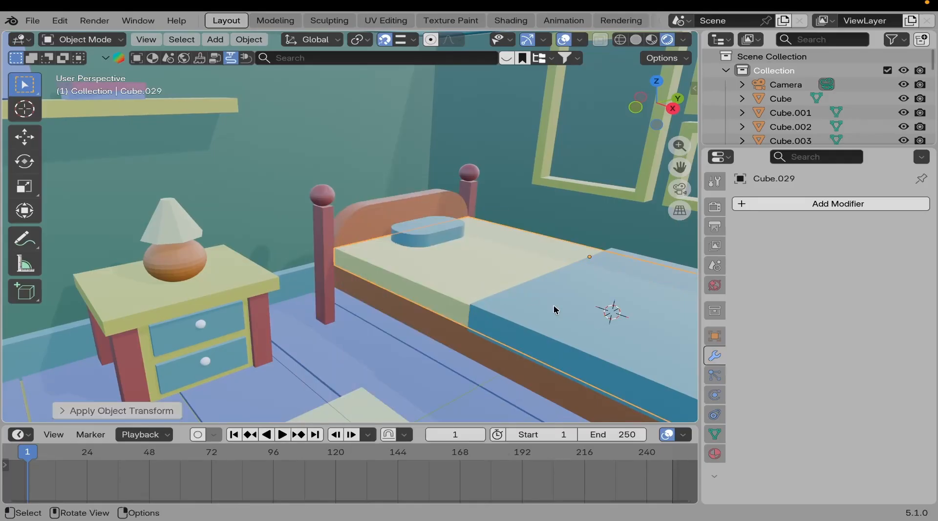
left_click(555, 310)
key("ctrl+a")
left_click(557, 308)
left_click(573, 312)
key("ctrl+a")
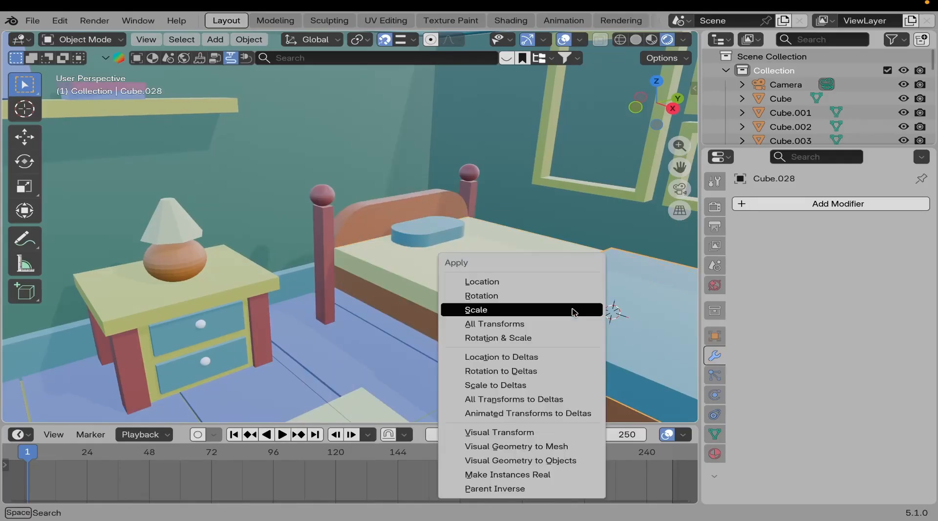
left_click(574, 311)
Apply the scale of the two bed posts at the headboard end.
left_click(322, 218)
key("ctrl+a")
left_click(318, 214)
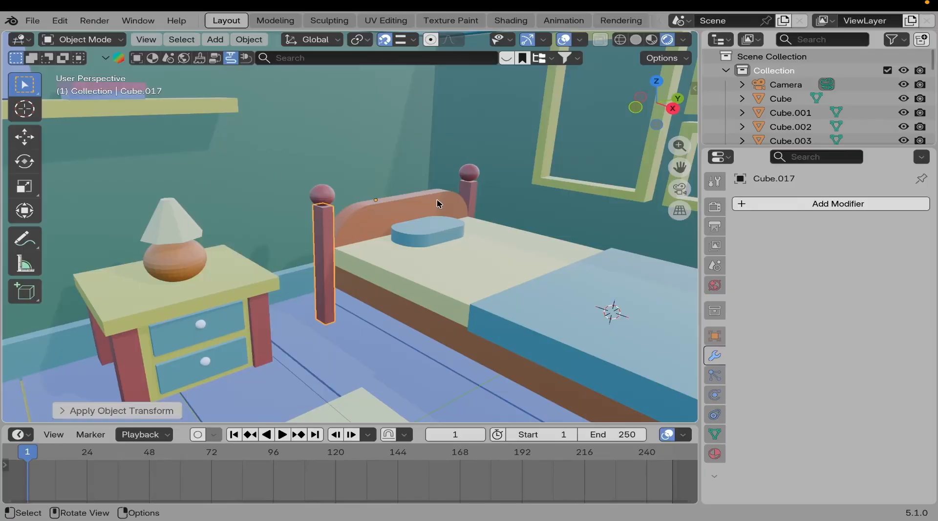
left_click(464, 191)
key("ctrl+a")
left_click(464, 192)
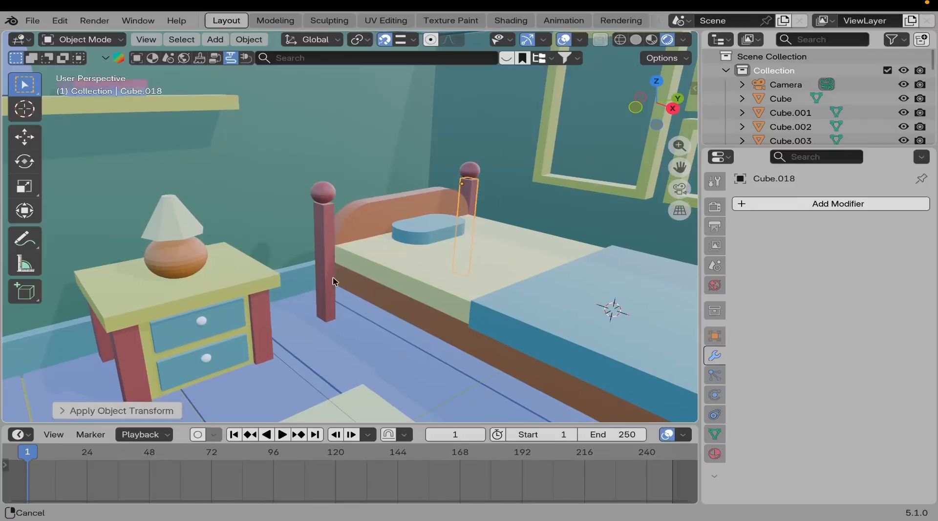
Apply the scale of the nightstand's body and of its front leg nearest the bed.
middle_click_drag(330, 276, 341, 194)
left_click(341, 189)
left_click(341, 189)
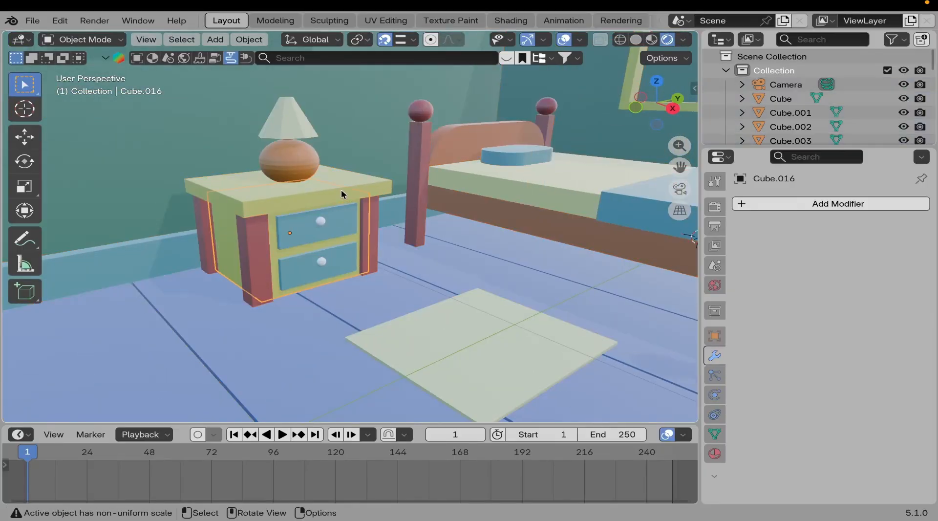
key("ctrl+a")
left_click(359, 187)
left_click(358, 185)
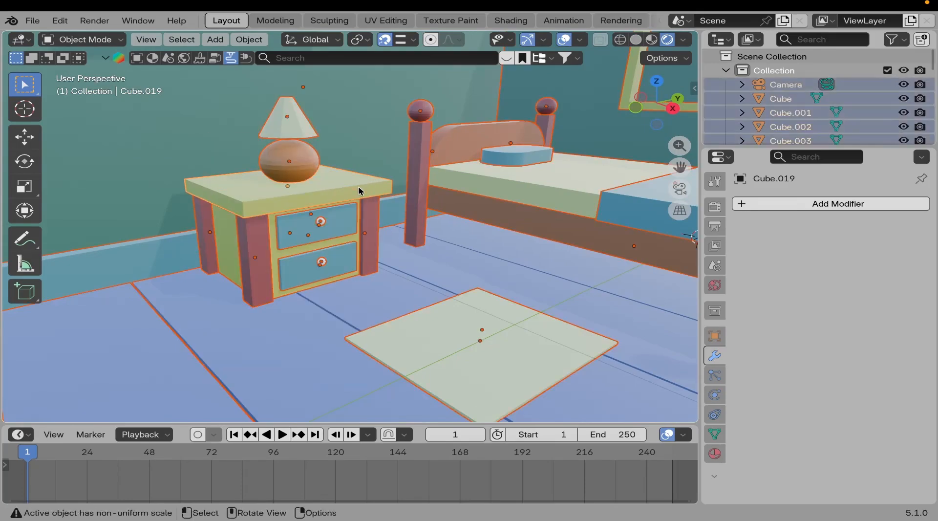
left_click(359, 186)
key("ctrl+a")
left_click(358, 187)
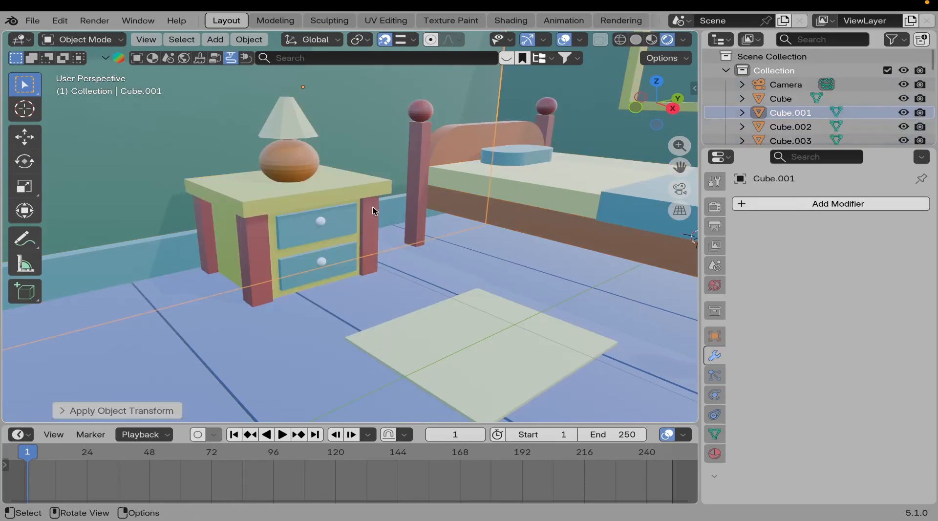
left_click(374, 211)
key("ctrl+a")
left_click(374, 210)
Apply the scale of the nightstand's tabletop, the orange lamp base and the lampshade.
left_click(308, 184)
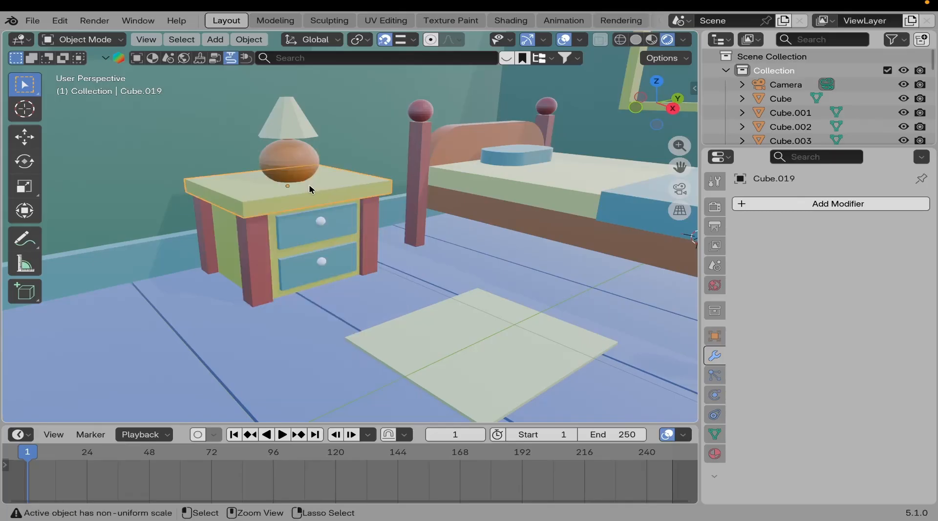
key("ctrl+a")
left_click(308, 184)
left_click(300, 174)
key("ctrl+a")
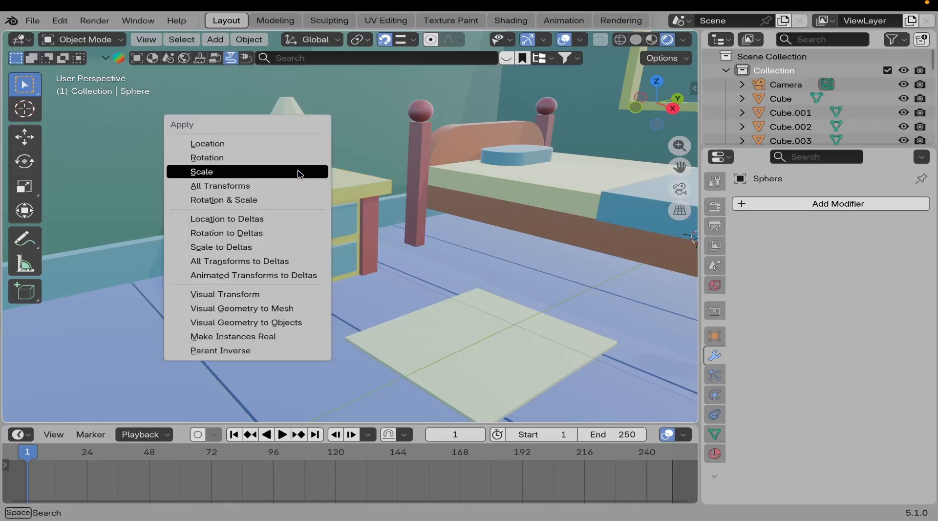
left_click(299, 173)
left_click(288, 130)
key("ctrl+a")
left_click(285, 126)
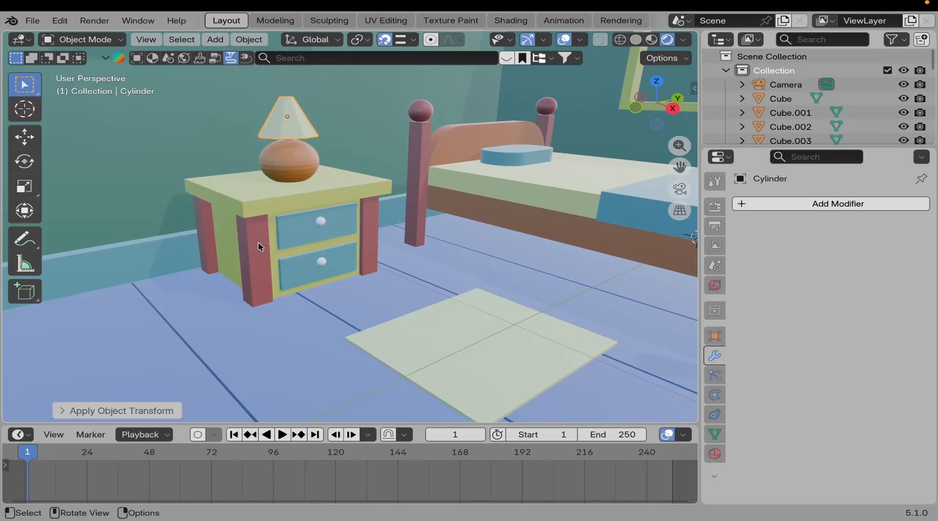
Apply the scale of the nightstand's front and rear legs on the side away from the bed.
left_click(257, 241)
key("ctrl+a")
left_click(257, 243)
left_click(200, 222)
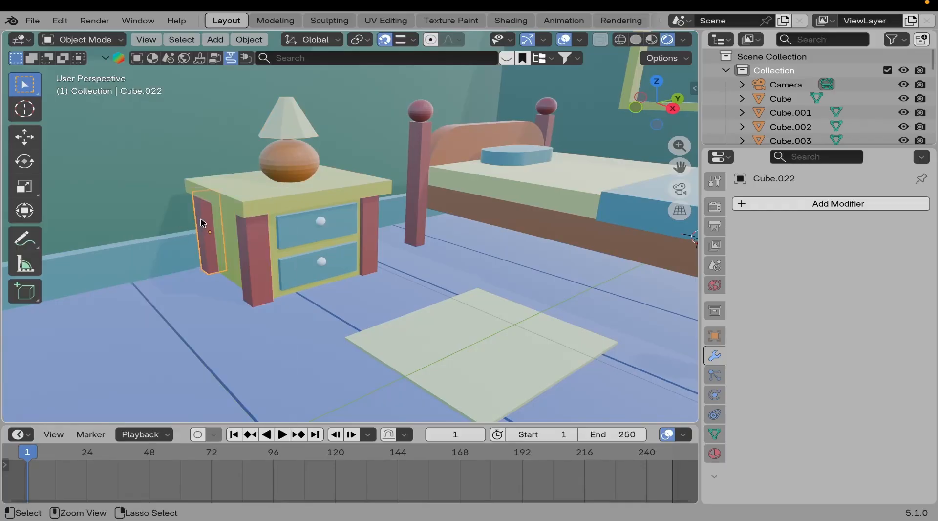
key("ctrl+a")
left_click(199, 218)
Apply the scale of the floor parts, including the yellow floor base.
middle_click_drag(285, 255, 455, 301)
left_click(349, 340)
key("ctrl+a")
left_click(322, 331)
left_click(437, 348)
key("ctrl+a")
left_click(435, 329)
left_click(454, 301)
key("ctrl+a")
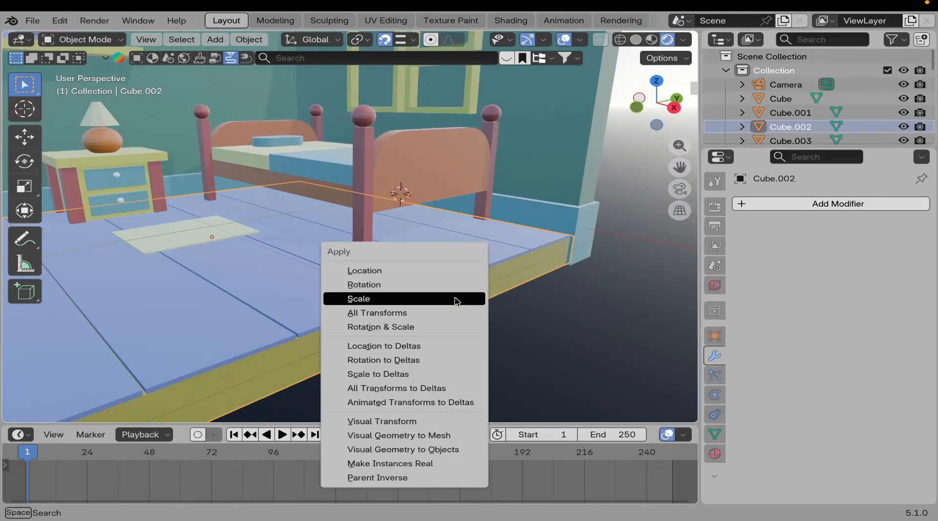
left_click(454, 299)
Apply the scale of the two bed posts at the footboard end.
middle_click_drag(405, 273, 429, 220)
left_click(370, 188)
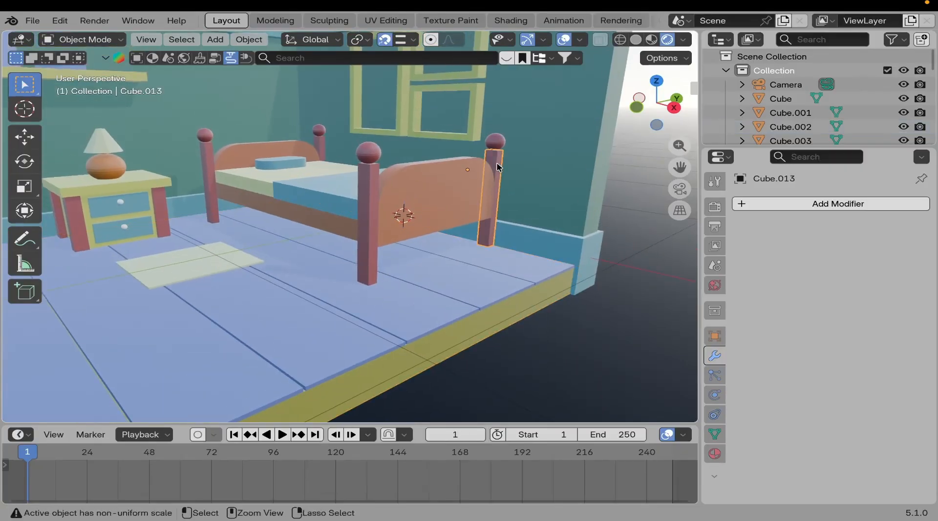
key("ctrl+a")
left_click(481, 166)
key("ctrl+z")
key("ctrl+a")
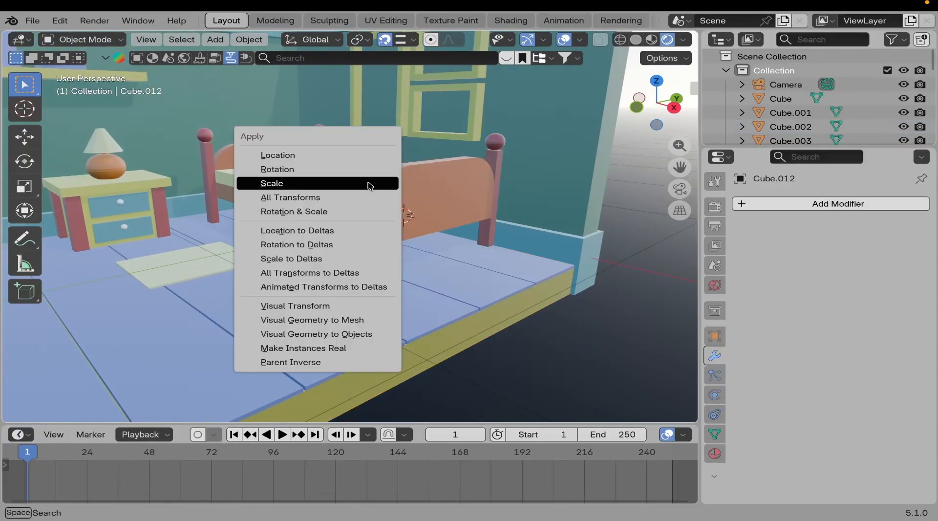
left_click(367, 184)
Apply the scale of the spherical knobs on the footboard-end posts and of the footboard.
middle_click_drag(368, 184, 335, 222)
left_click(333, 220)
key("ctrl+a")
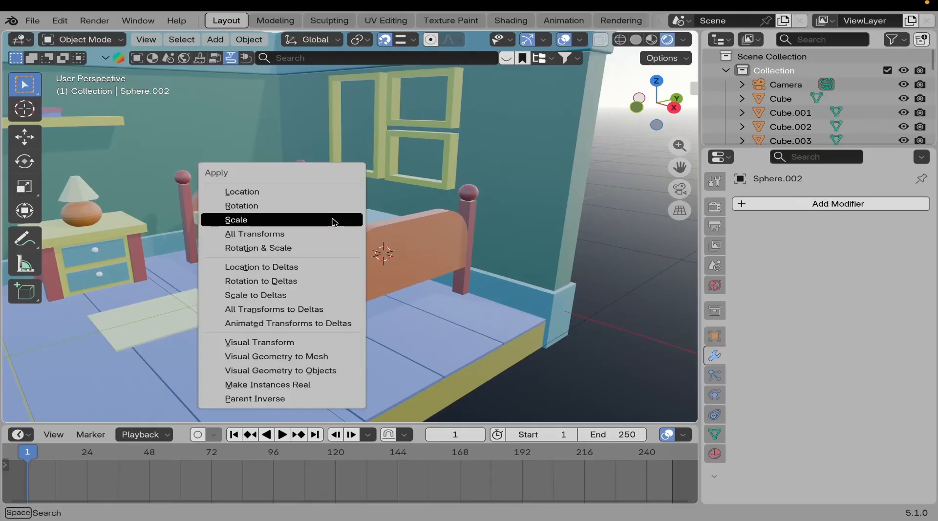
left_click(334, 219)
left_click(472, 194)
key("ctrl+a")
left_click(473, 194)
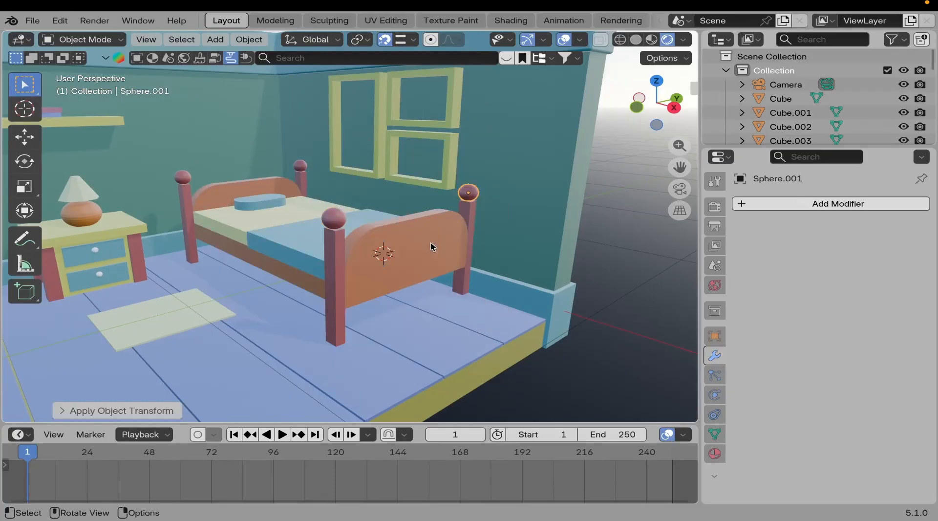
left_click(431, 245)
key("ctrl+a")
left_click(432, 245)
Select every object with the upper wall trim active and copy its Bevel modifier to the selection.
scroll(552, 293, "down", 3)
left_click(551, 294)
middle_click_drag(239, 222, 270, 246)
middle_click_drag(283, 217, 338, 240, "shift")
left_click(436, 155)
middle_click_drag(409, 237, 400, 225, "shift")
key("a")
middle_click_drag(487, 158, 446, 156, "shift")
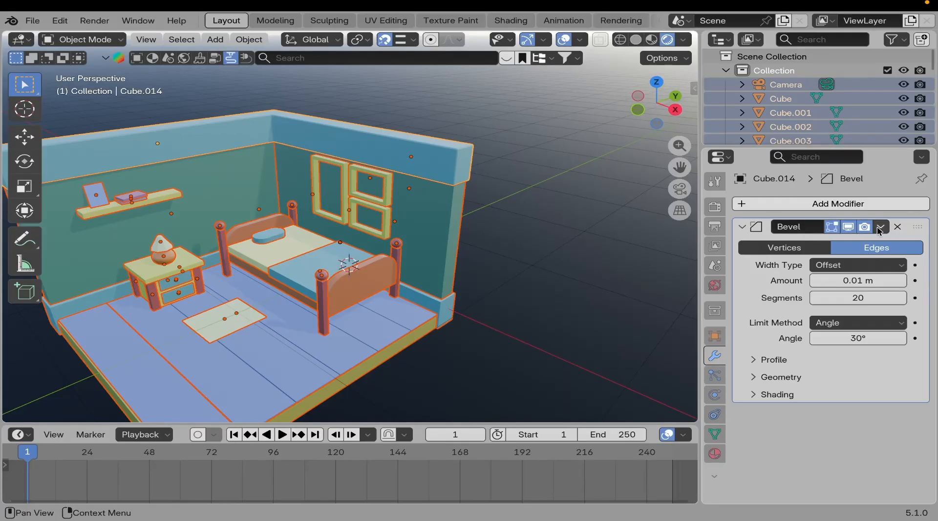
left_click(881, 228)
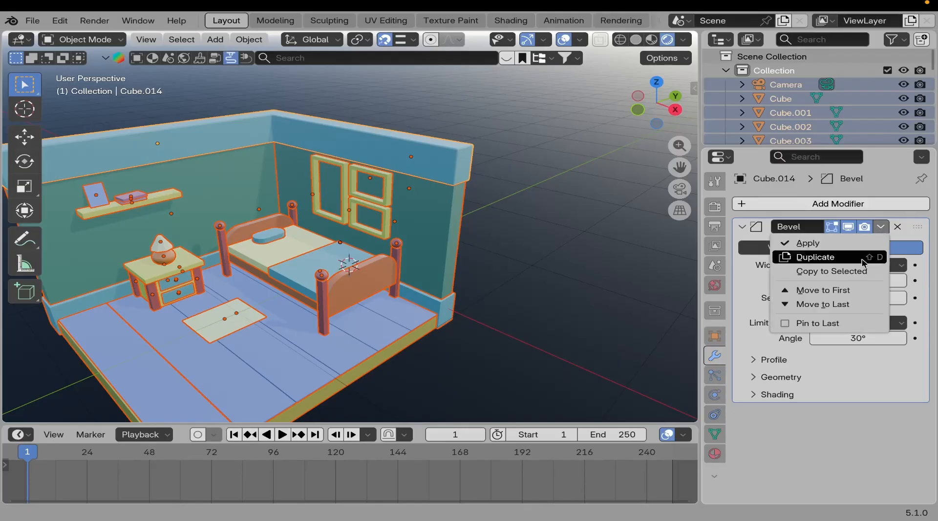
left_click(861, 272)
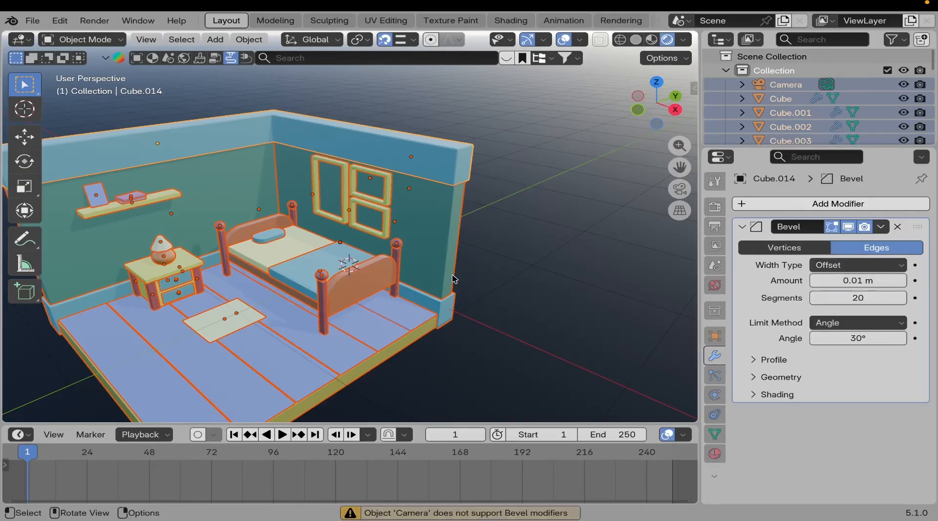
Clear the selection and inspect the rounded edges on the shelf, its books and the whole room.
key("alt+a")
scroll(374, 244, "up", 4)
middle_click_drag(309, 255, 498, 344, "shift")
scroll(383, 263, "up", 3)
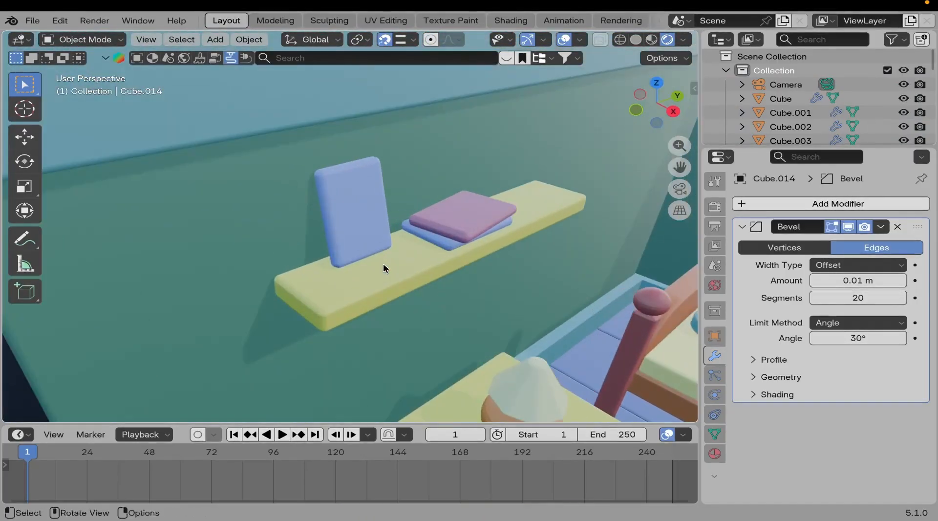
middle_click_drag(383, 263, 381, 192)
scroll(374, 212, "down", 12)
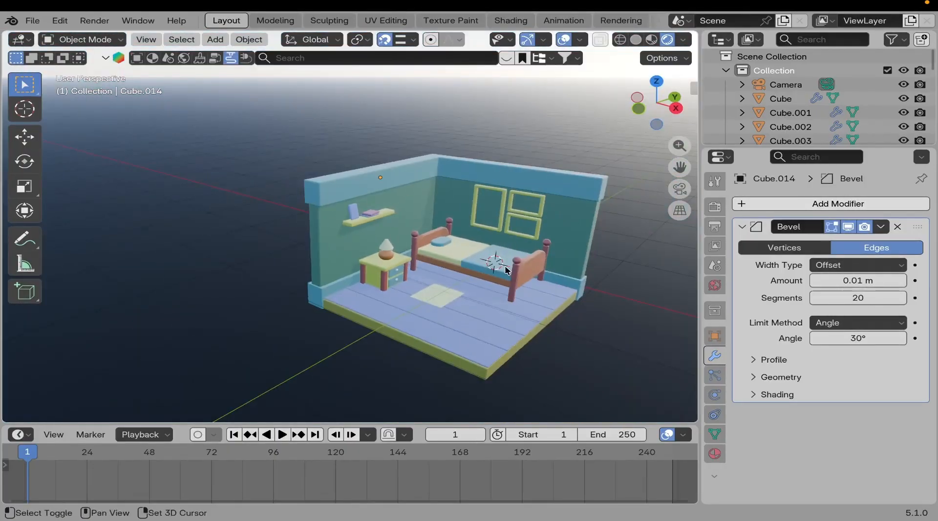
middle_click_drag(513, 269, 410, 250, "shift")
scroll(411, 244, "up", 2)
scroll(419, 240, "down", 2)
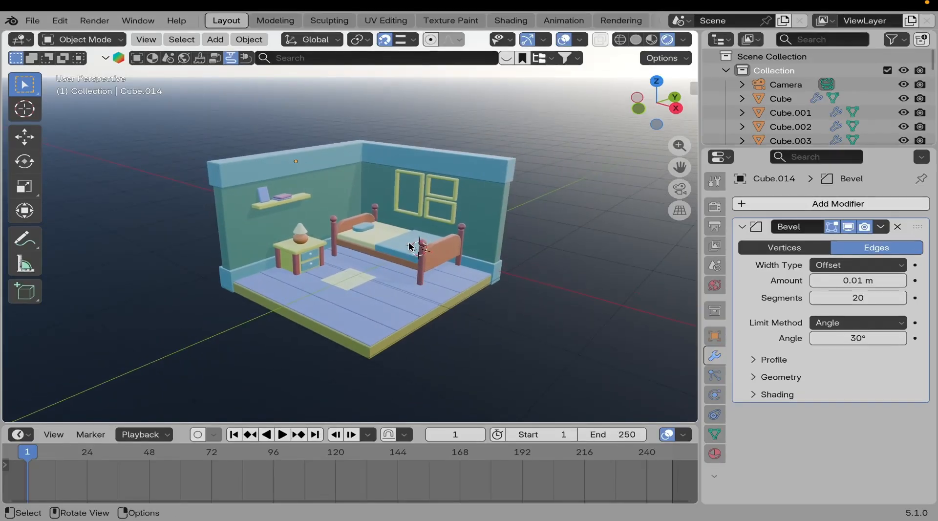
Switch to the camera view, select the camera and turn off snapping.
key("KP_0")
middle_click_drag(377, 251, 436, 252, "shift")
left_click(442, 130)
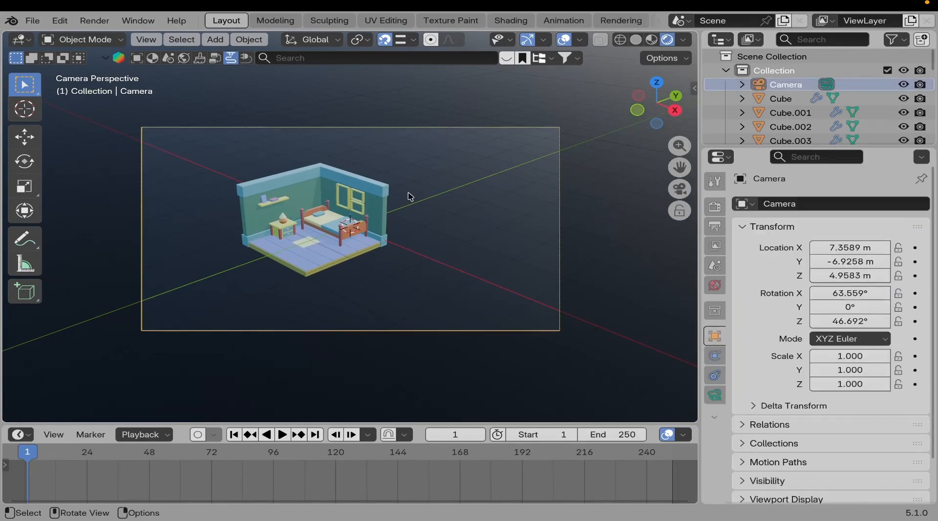
left_click(385, 41)
Move the camera along Y to about -7.58 m and along X to about 5.46 m.
key("g")
key("y")
left_click(496, 251)
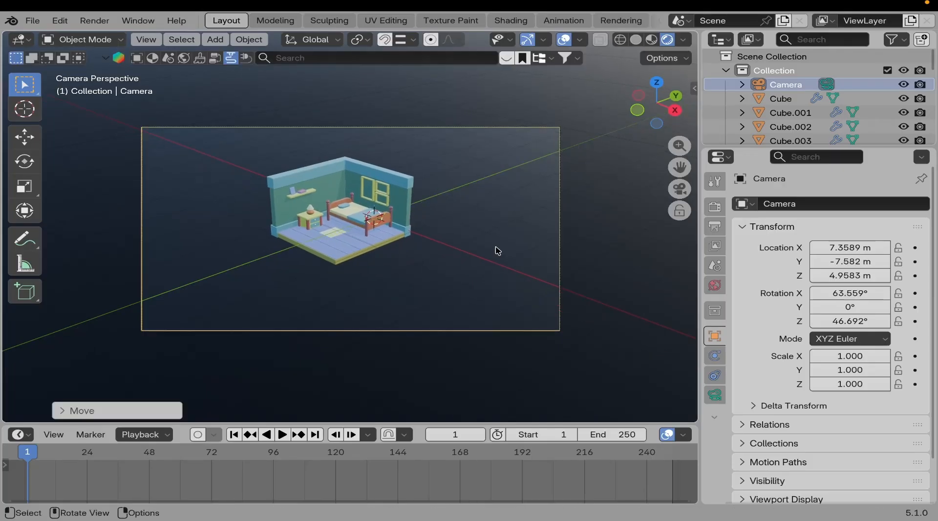
key("g")
key("x")
left_click(397, 186)
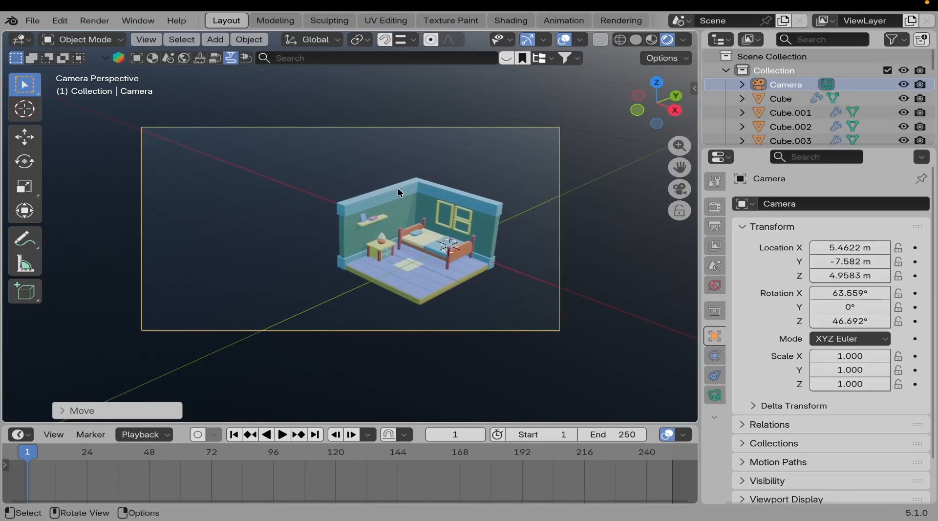
Center the room in the frame by moving the camera to about -5.92 m in Y and 4.13 m in Z.
key("g")
key("y")
left_click(520, 197)
key("g")
key("z")
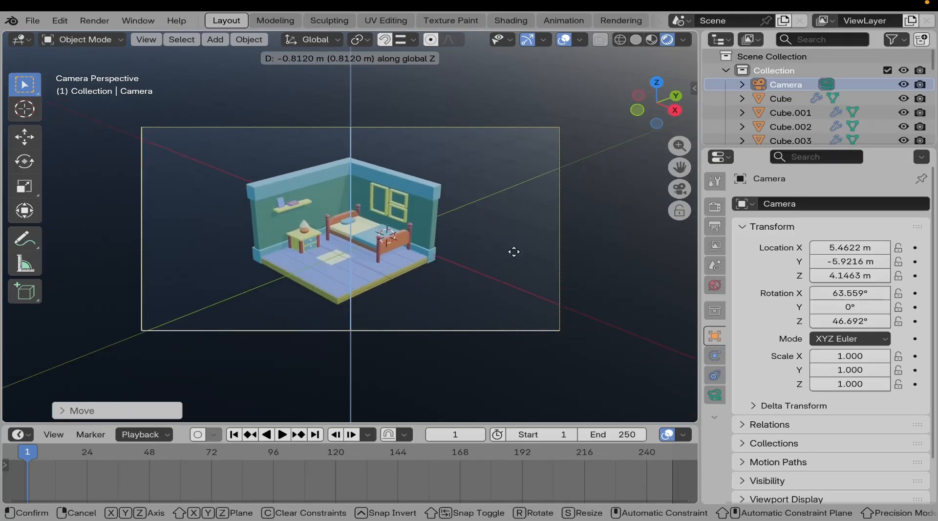
left_click(511, 251)
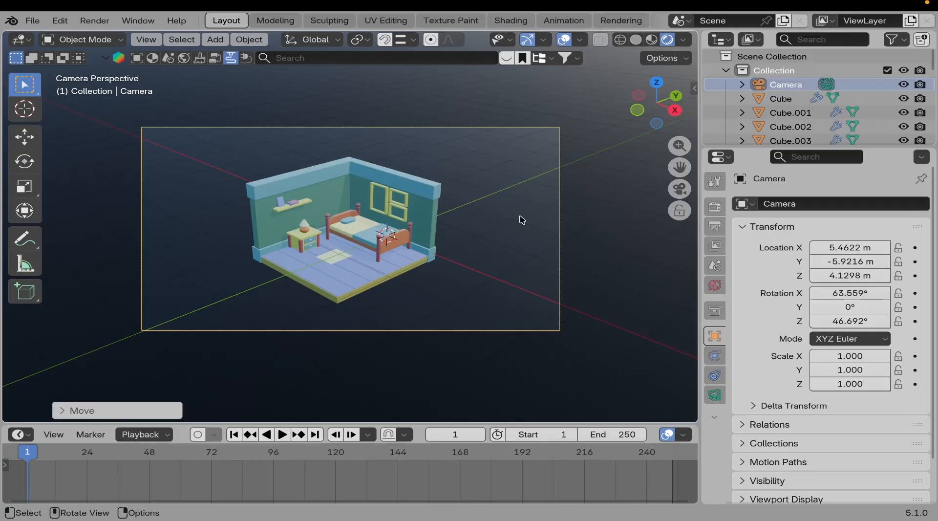
Lock the camera to the view and reframe the room closer, at about X 4.74 m, Y -5.00 m, Z 3.87 m.
key("n")
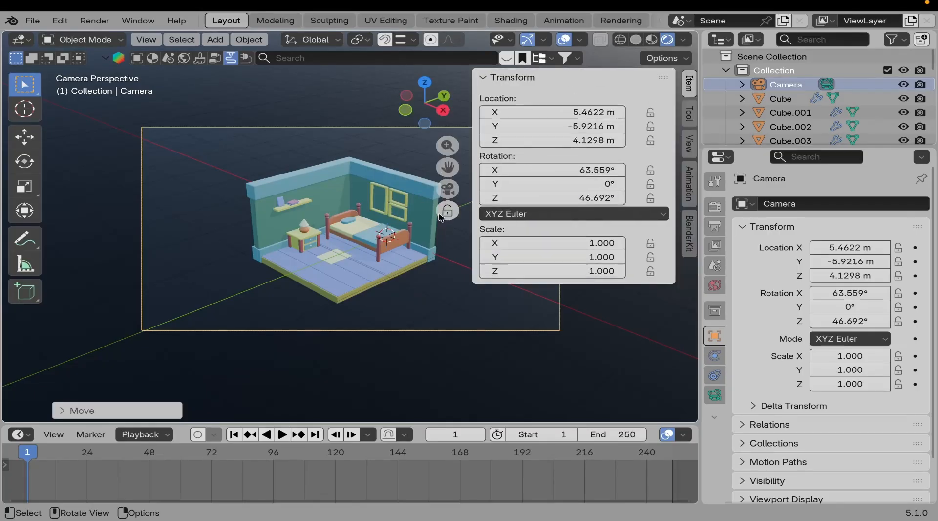
left_click(690, 142)
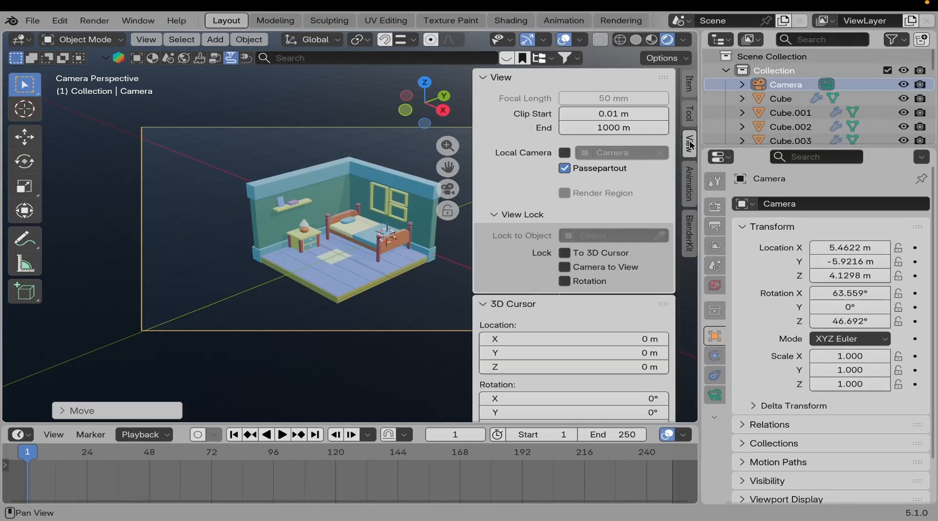
left_click(564, 267)
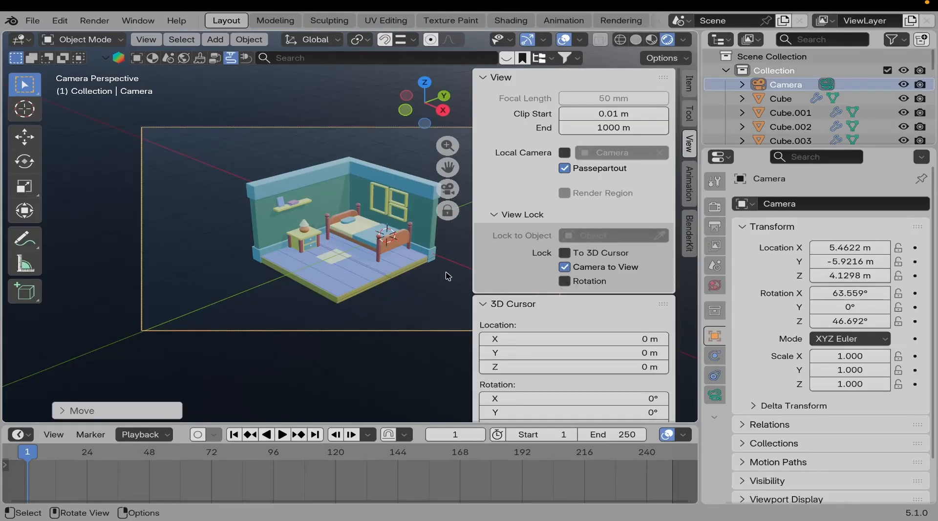
key("n")
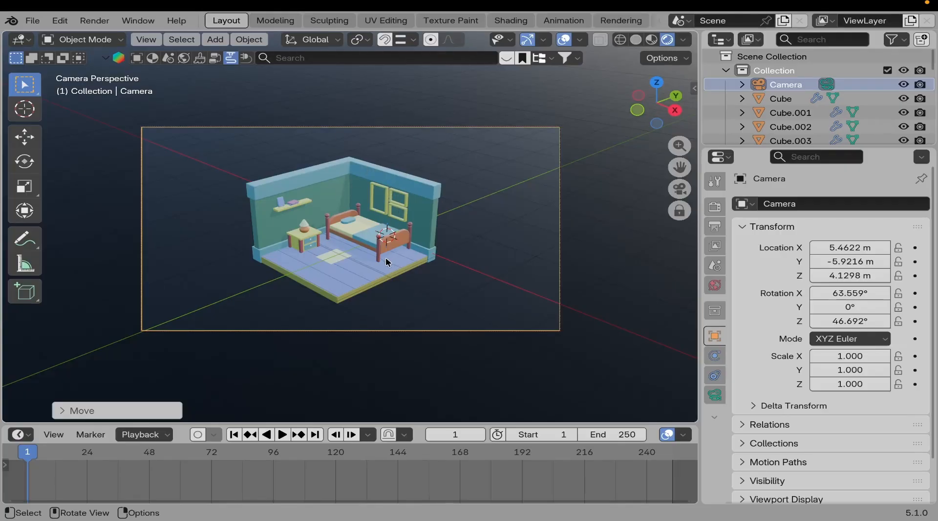
mouse_move(385, 257)
middle_mouse_down()
mouse_move(416, 173)
mouse_move(442, 165)
mouse_move(405, 228)
mouse_move(396, 284)
mouse_move(302, 283)
mouse_move(371, 244)
mouse_move(361, 246)
mouse_move(381, 245)
mouse_move(370, 251)
middle_mouse_up()
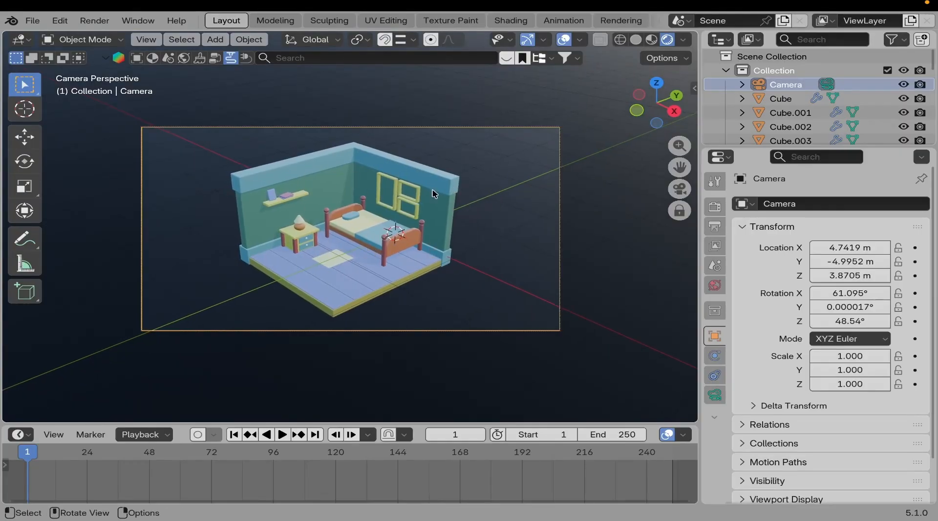
Turn off the Camera to View lock and return to the camera view.
key("n")
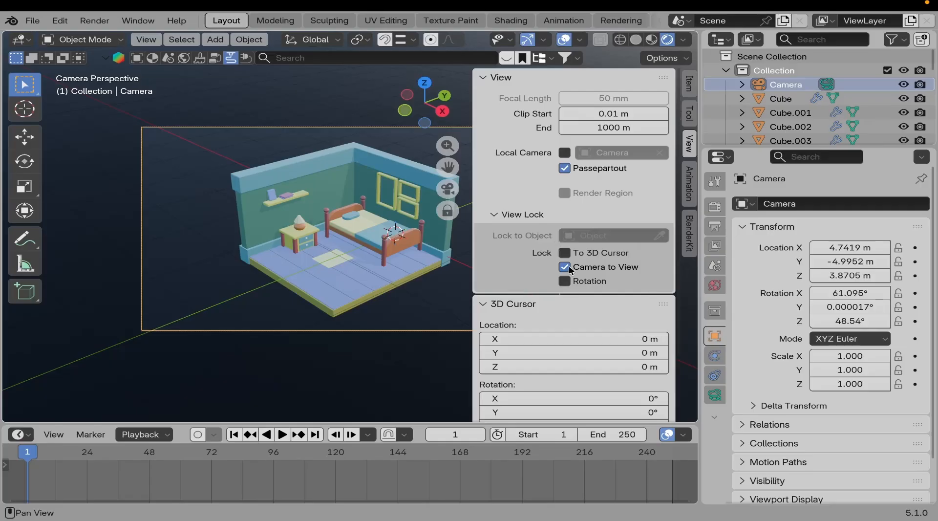
key("n")
middle_click_drag(395, 266, 271, 190)
key("KP_0")
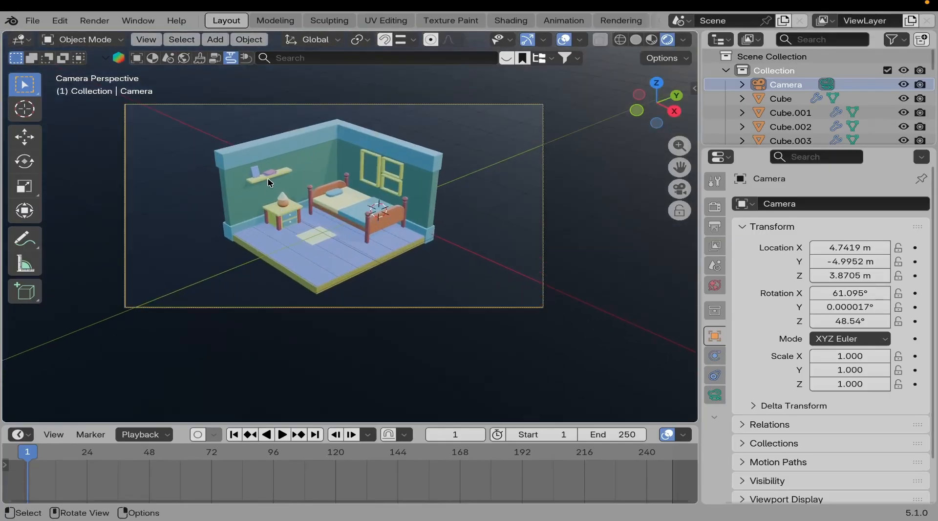
Add a plane mesh and scale it up until it fills the whole camera frame as a ground surface.
key("shift+a")
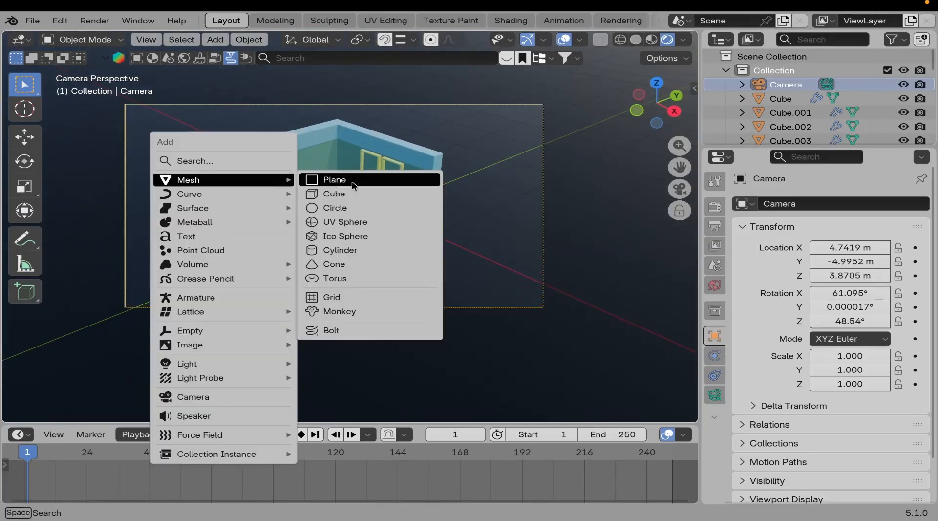
left_click(352, 181)
middle_click_drag(352, 180, 367, 227, "ctrl")
key("s")
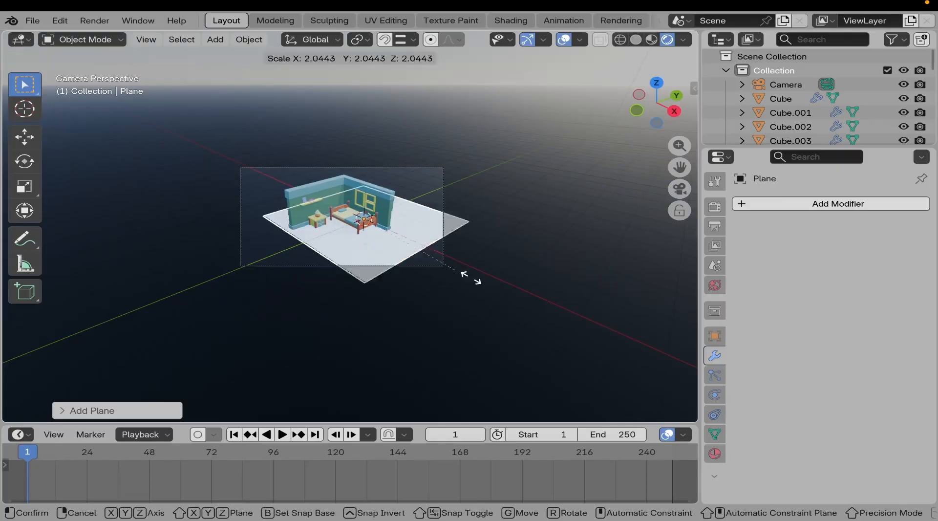
left_click(511, 312)
key("s")
left_click(596, 348)
middle_click_drag(386, 293, 390, 229, "ctrl")
Lower the ground plane along Z by about 0.29 m so it sits beneath the room's floor.
key("g")
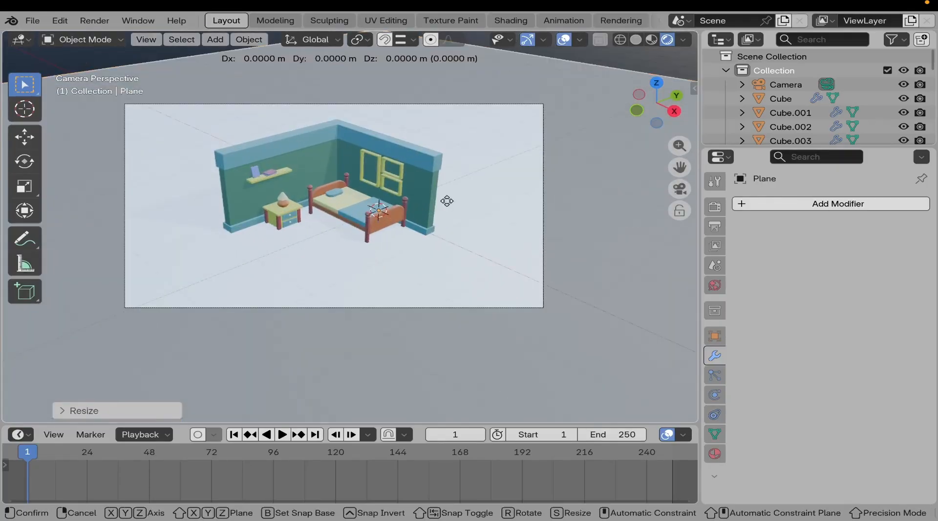
key("z")
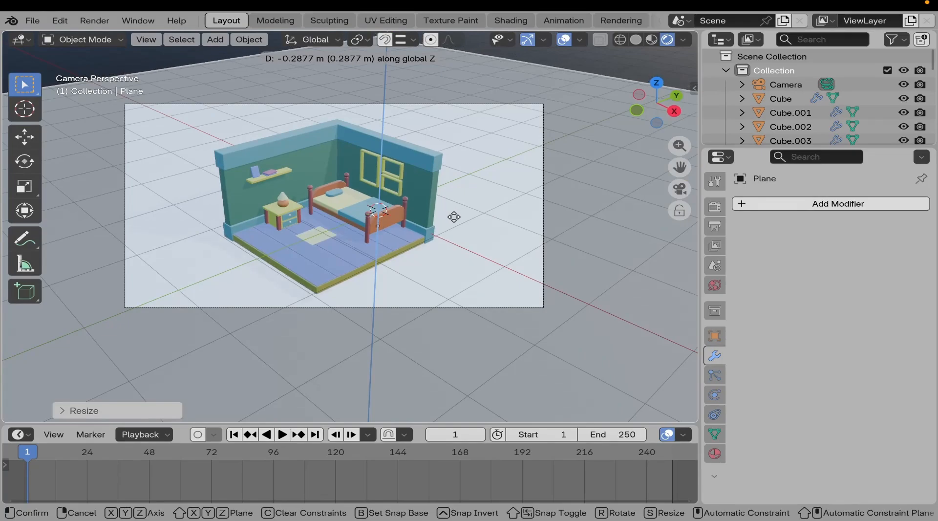
left_click(452, 215)
Give the ground plane a new material with dark grey base color #333333 and return to the camera view.
middle_click_drag(453, 215, 386, 259)
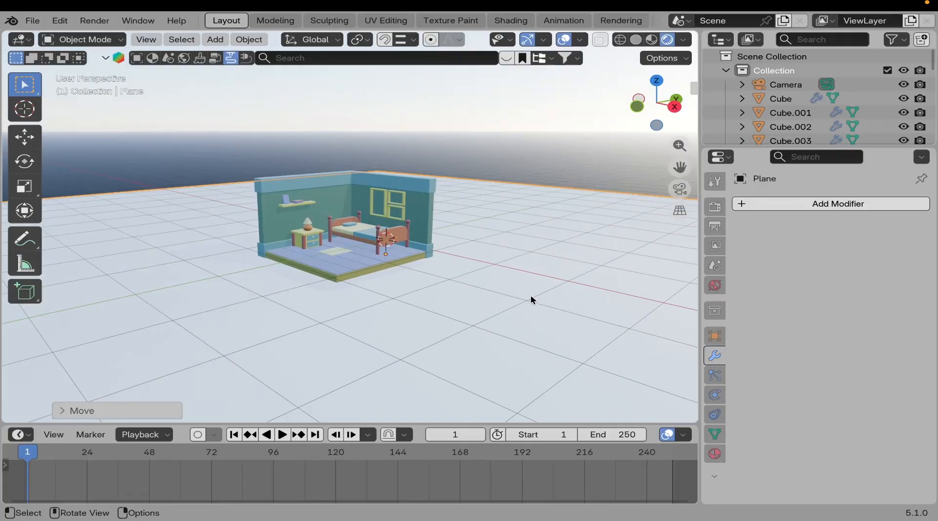
left_click(714, 453)
left_click(836, 262)
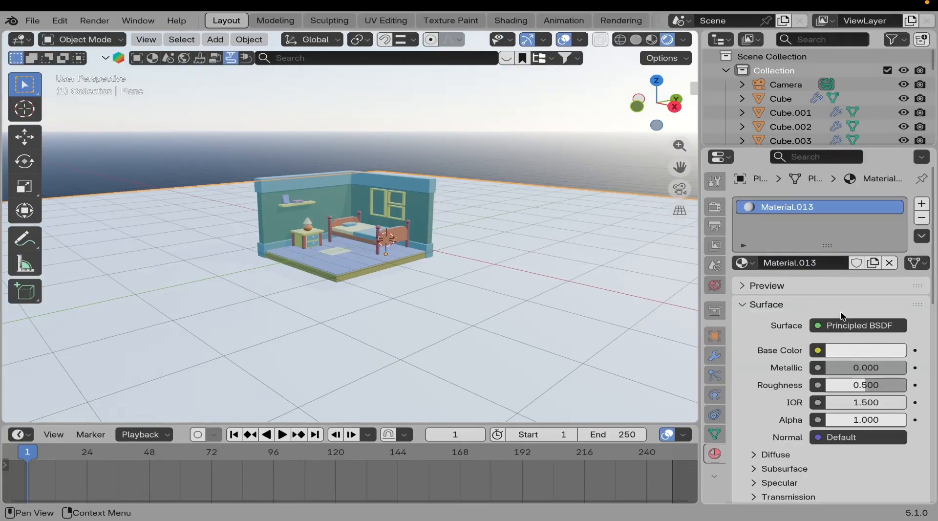
left_click(879, 356)
left_click(894, 197)
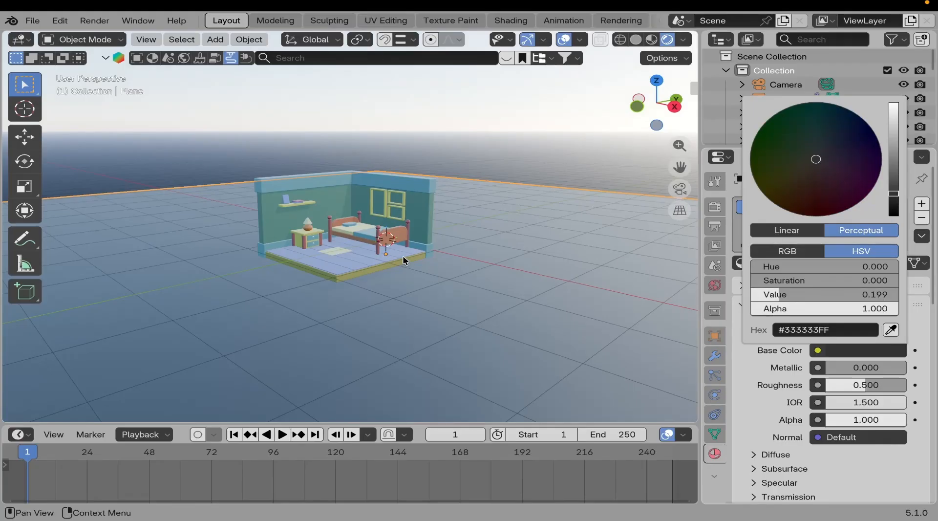
key("KP_0")
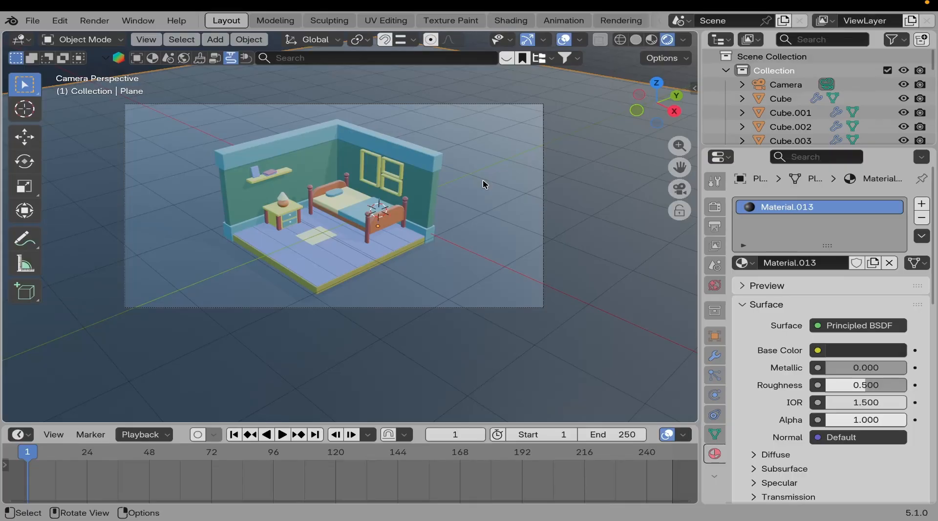
Try the Cycles render engine on the scene and switch back to EEVEE.
left_click(716, 205)
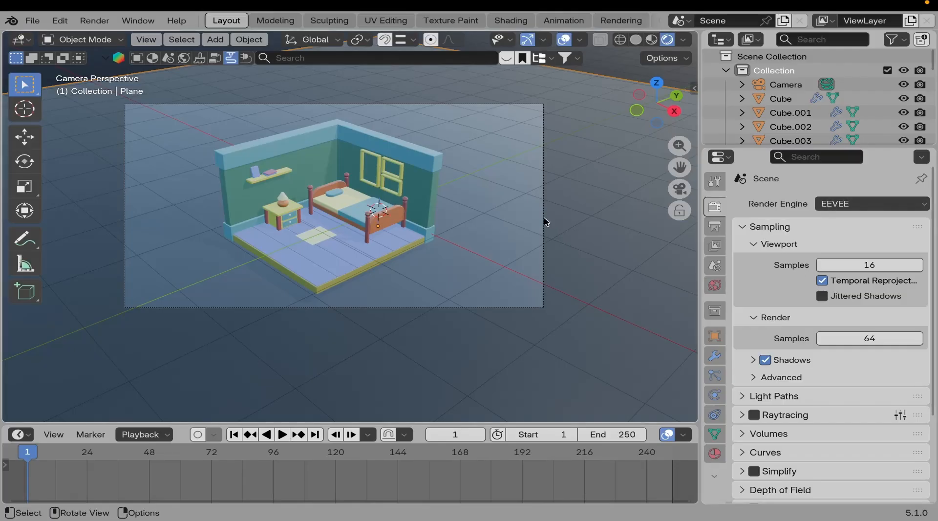
left_click(865, 205)
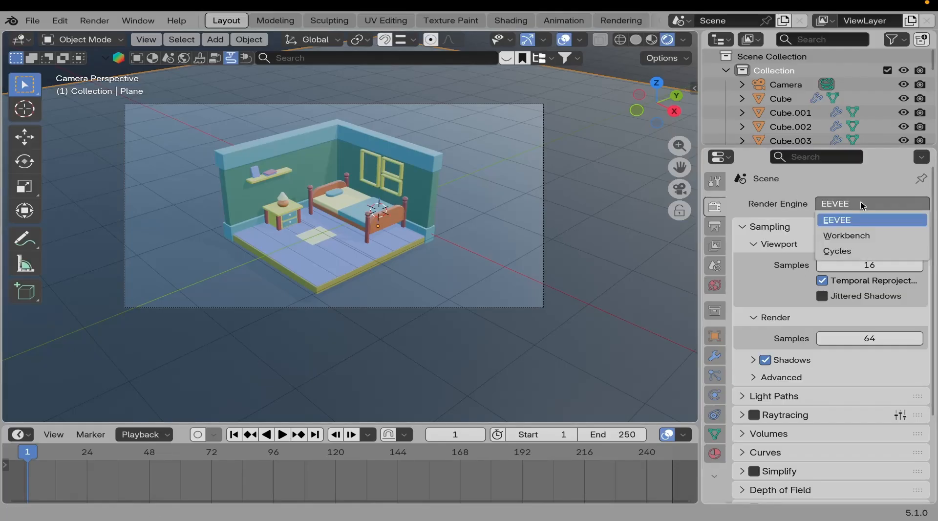
left_click(852, 249)
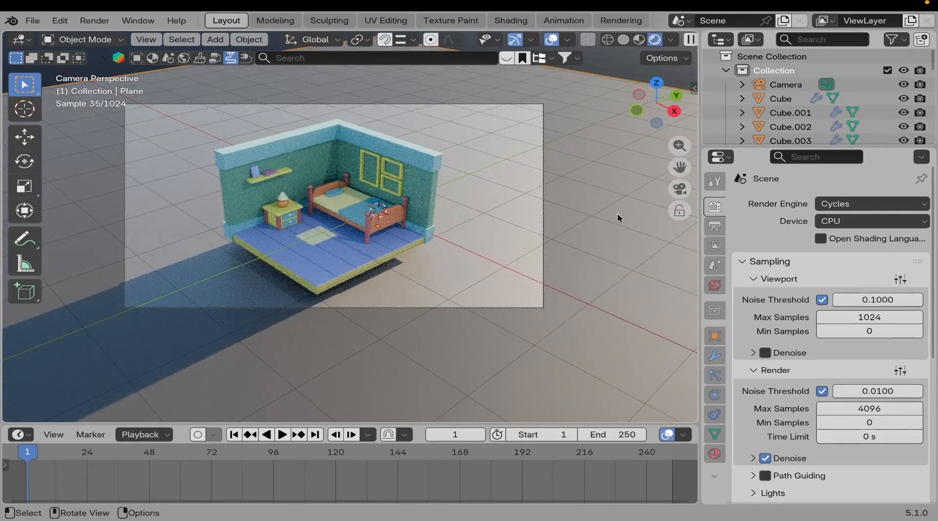
left_click(850, 207)
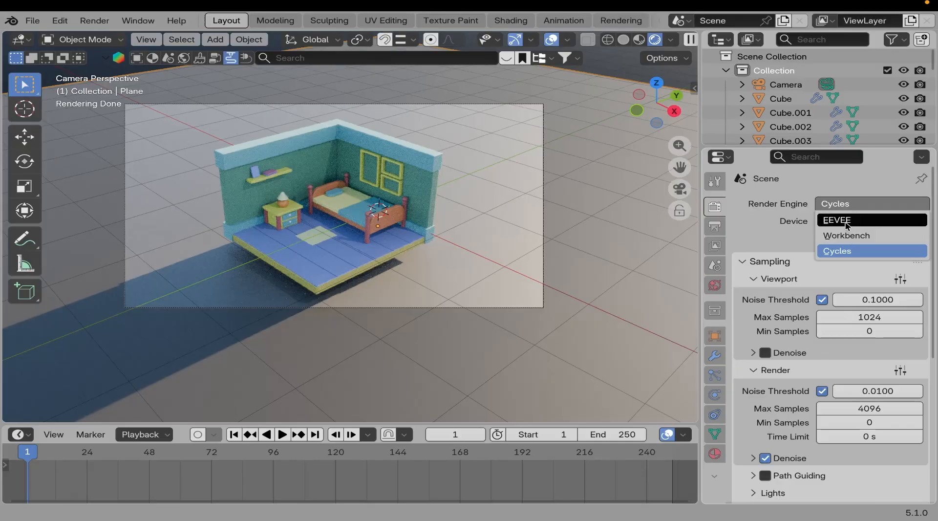
left_click(847, 221)
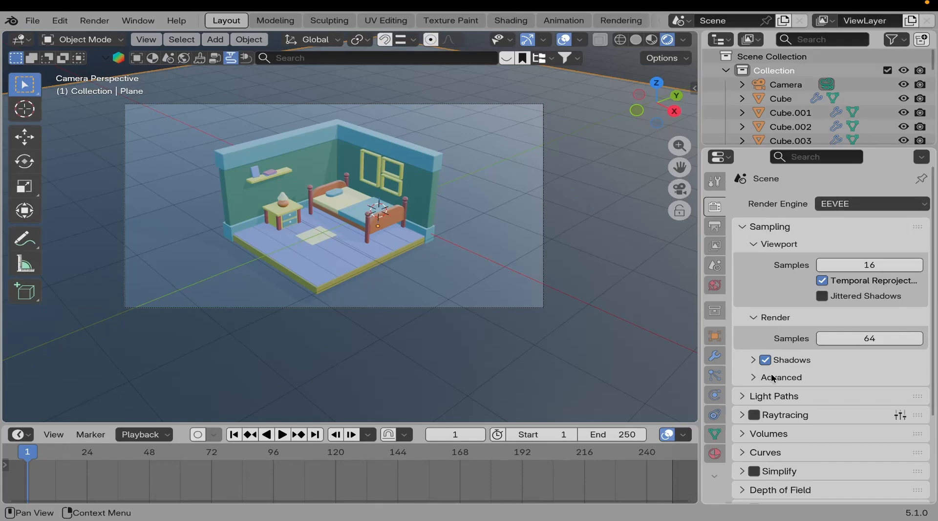
Enable Raytracing for the EEVEE render, toggling it off and on to compare the effect.
scroll(774, 376, "down", 5)
left_click(754, 307)
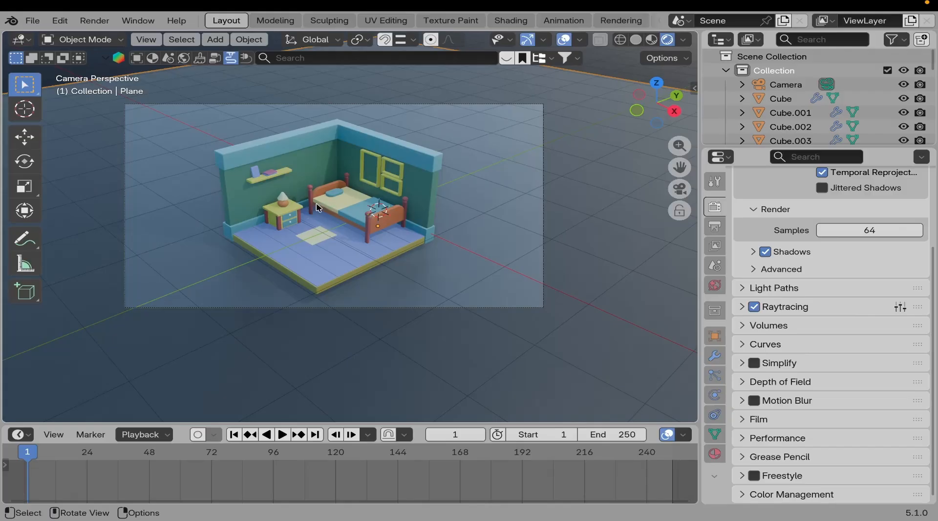
left_click(759, 308)
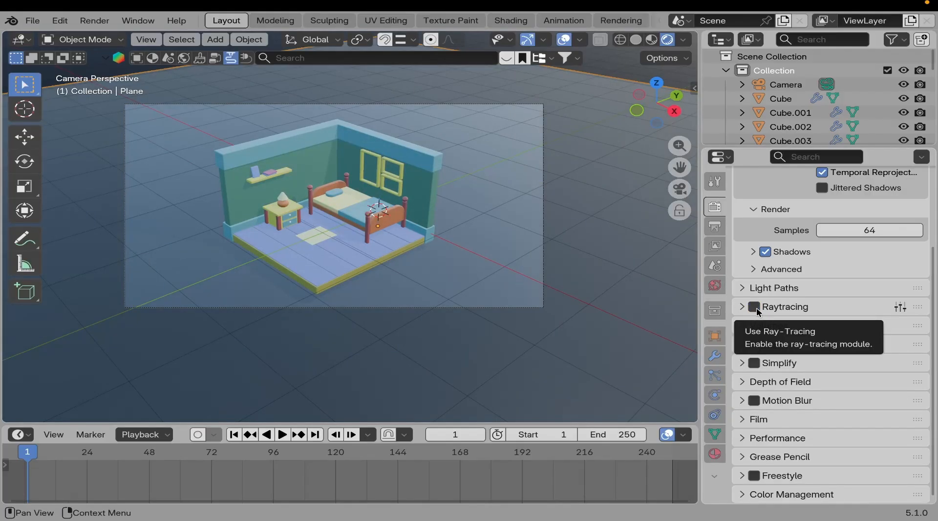
left_click(756, 307)
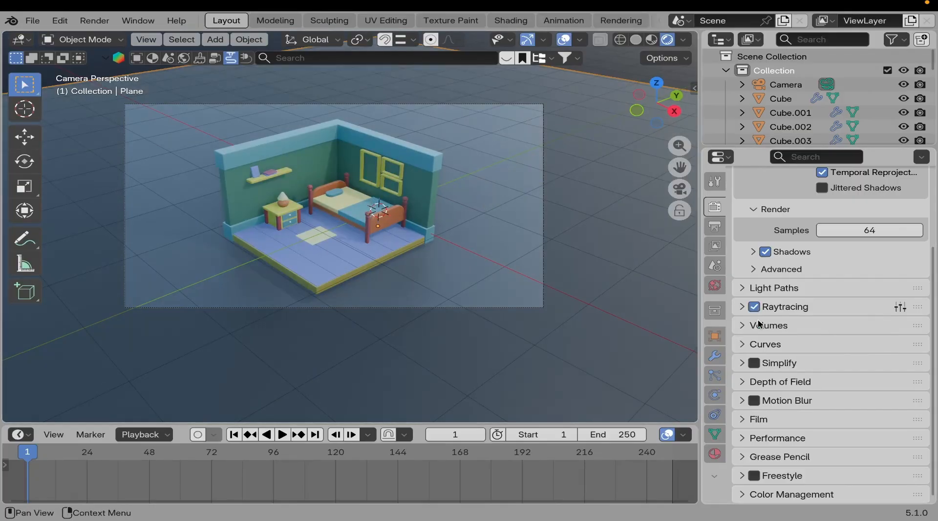
Set the surface clamping's indirect light to 4 in the light paths settings and enable Simplify.
left_click(768, 291)
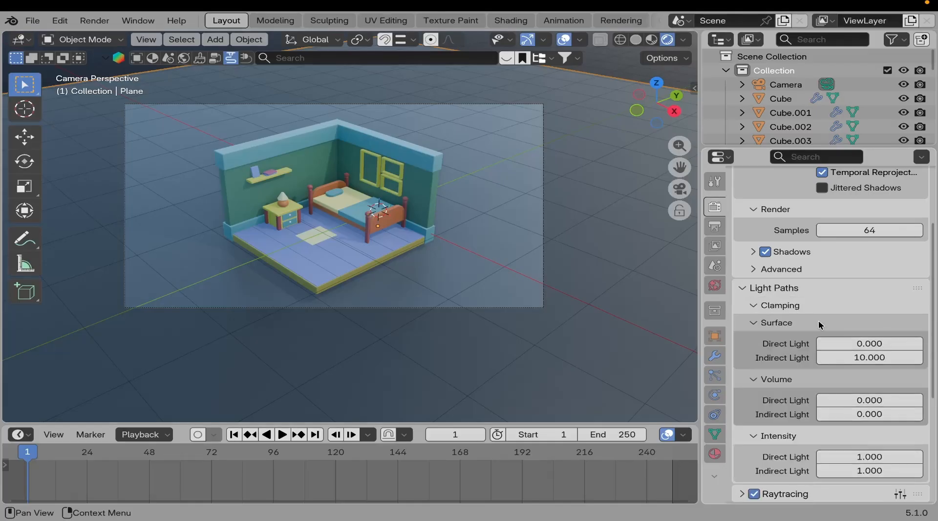
left_click_drag(871, 362, 871, 360)
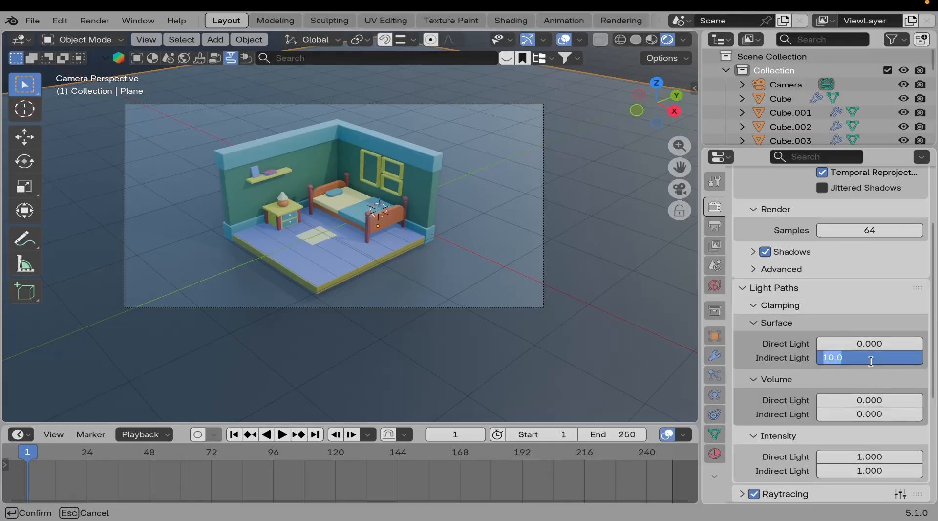
type("4")
key("Return")
scroll(786, 376, "down", 5)
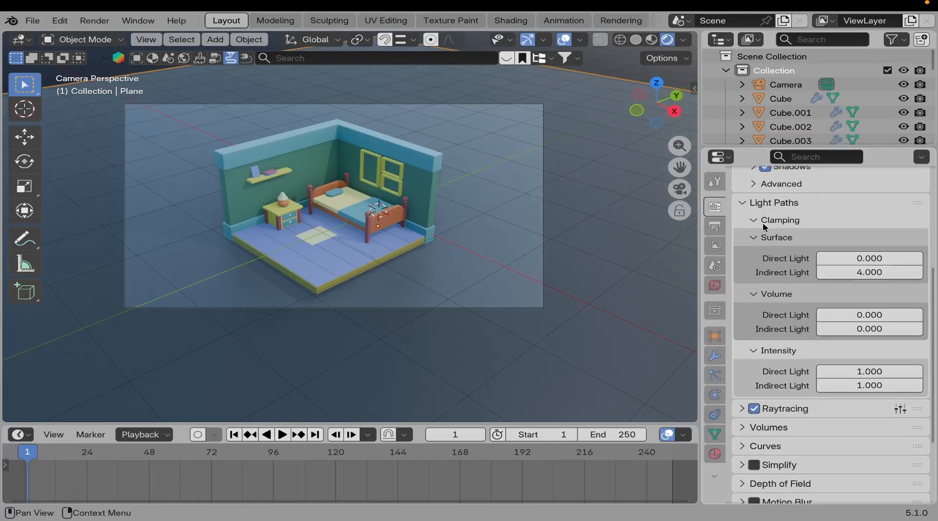
left_click(766, 209)
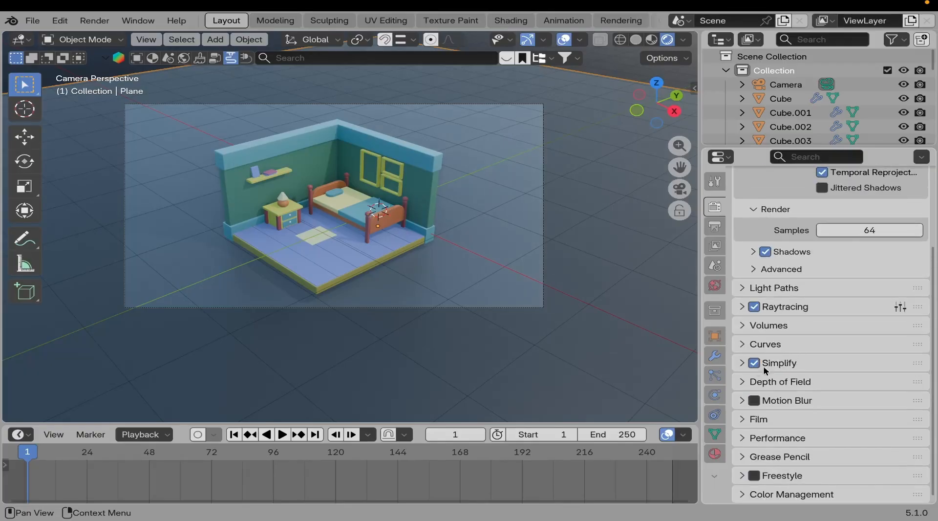
Set the color management look to High Contrast.
left_click(812, 495)
scroll(819, 444, "down", 4)
left_click(840, 390)
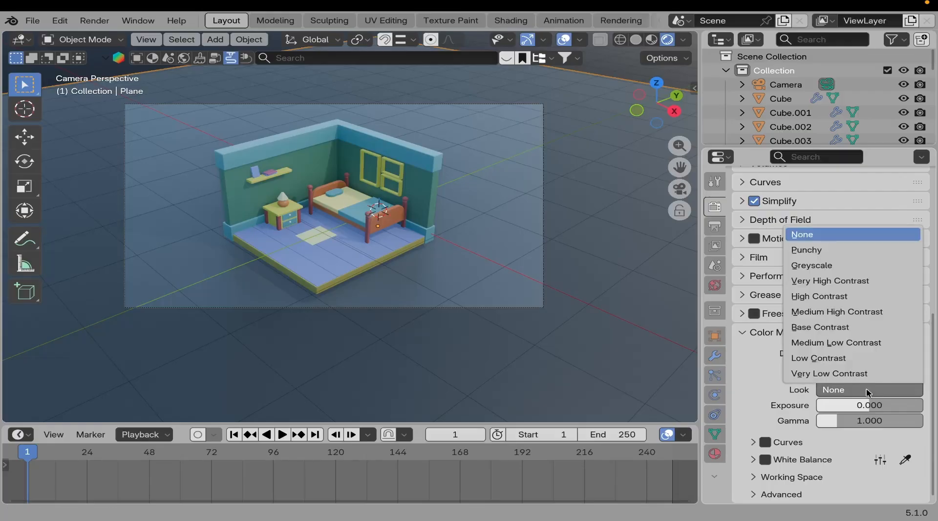
left_click(839, 296)
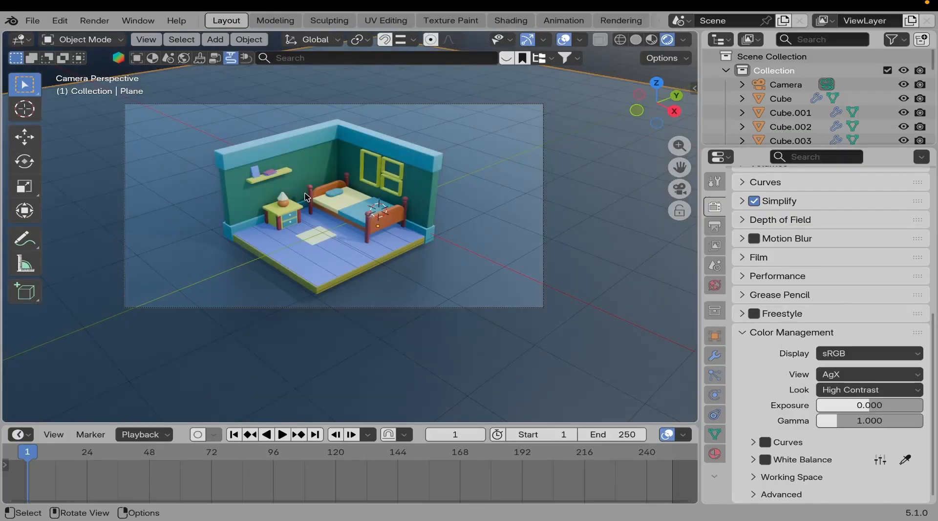
Set the output resolution scale to 200% and go to the file output settings.
left_click(715, 227)
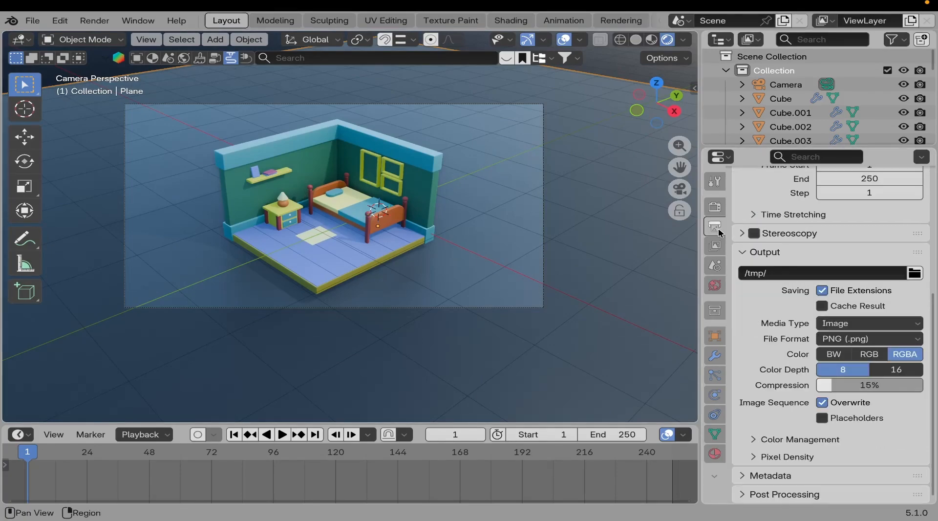
scroll(813, 283, "up", 10)
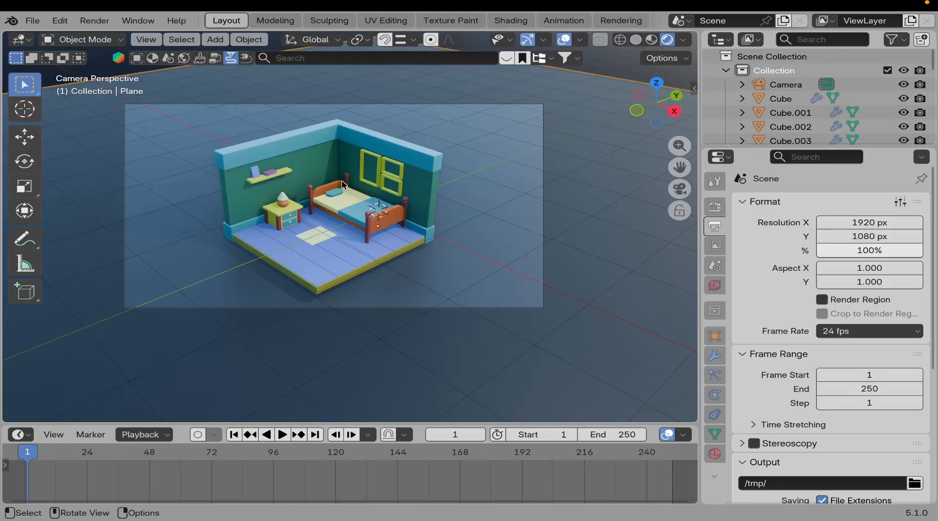
left_click(866, 250)
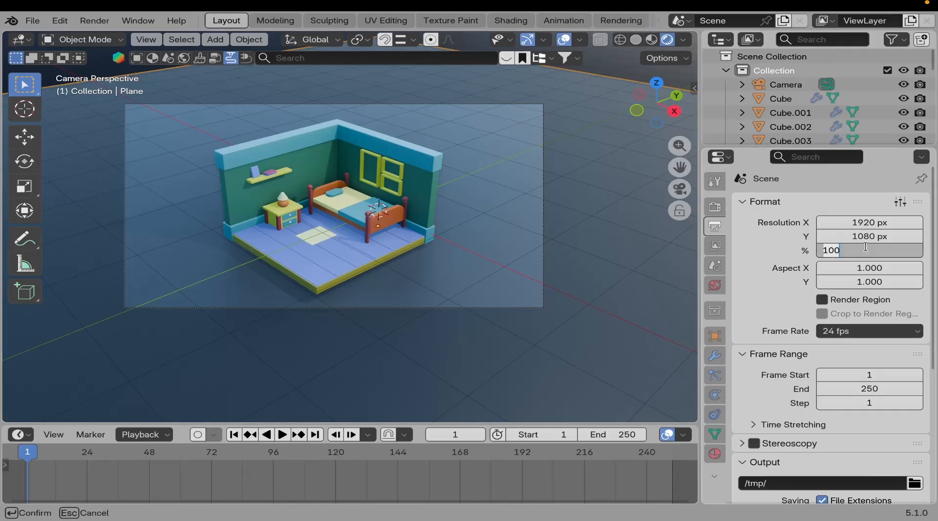
type("3")
key("Return")
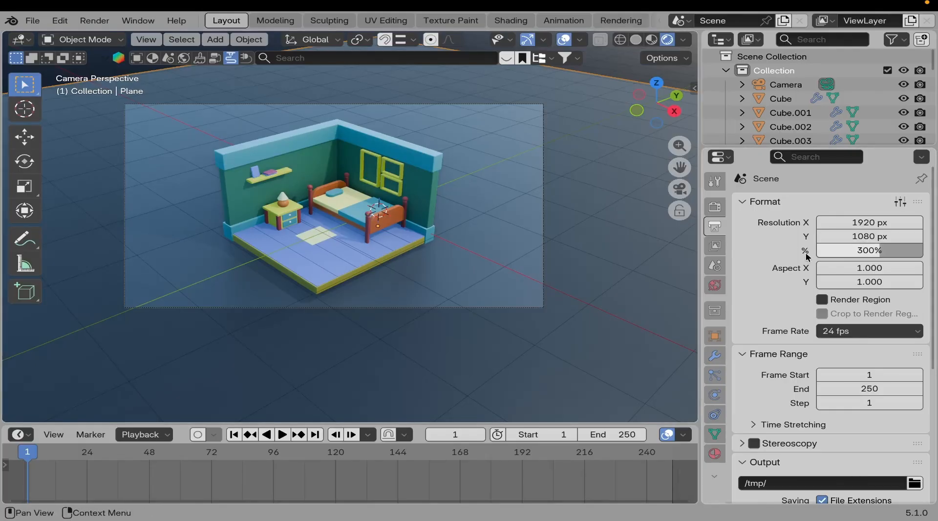
left_click(863, 250)
type("200")
key("Return")
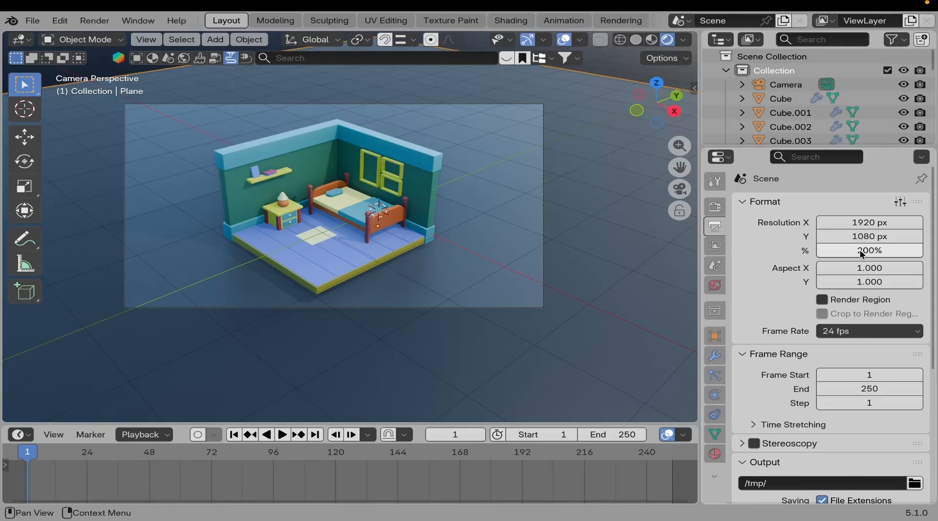
scroll(812, 355, "down", 10)
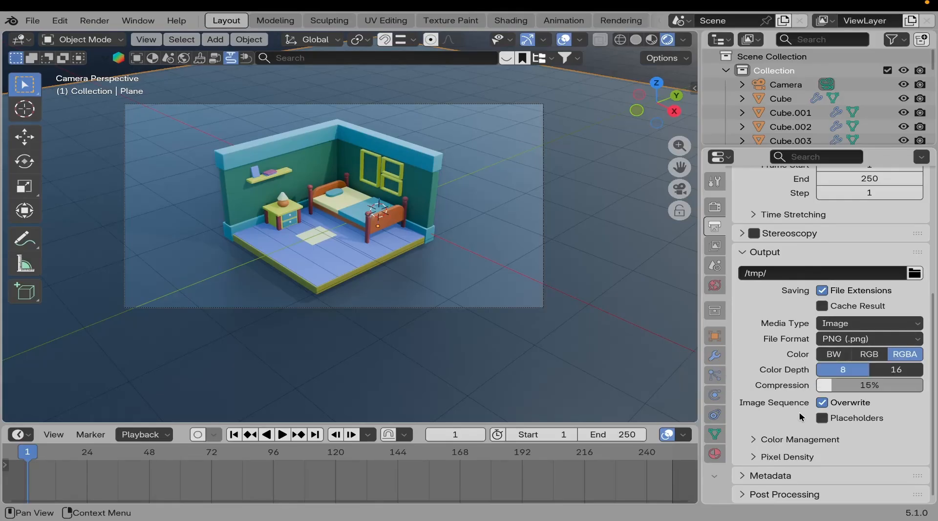
Set the output pixel density to 100 pixels per inch.
left_click(786, 455)
scroll(789, 455, "down", 2)
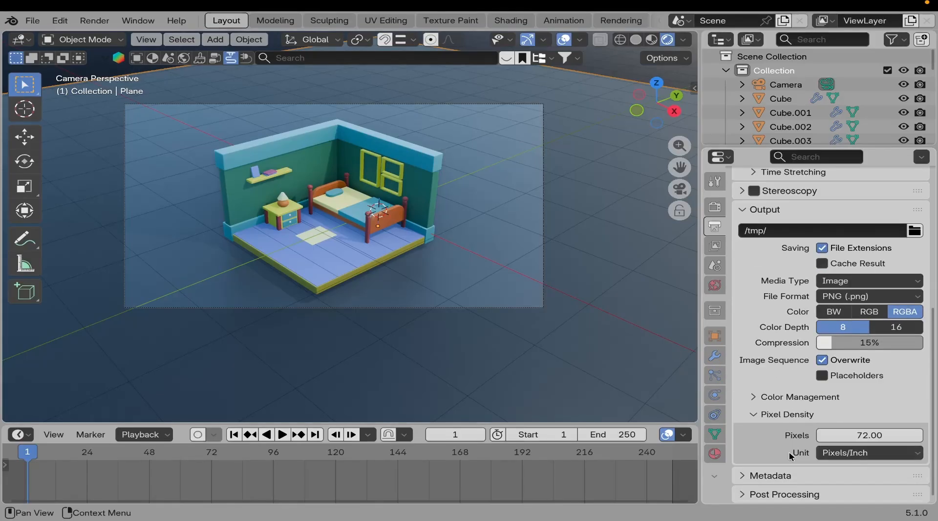
left_click(871, 433)
type("1")
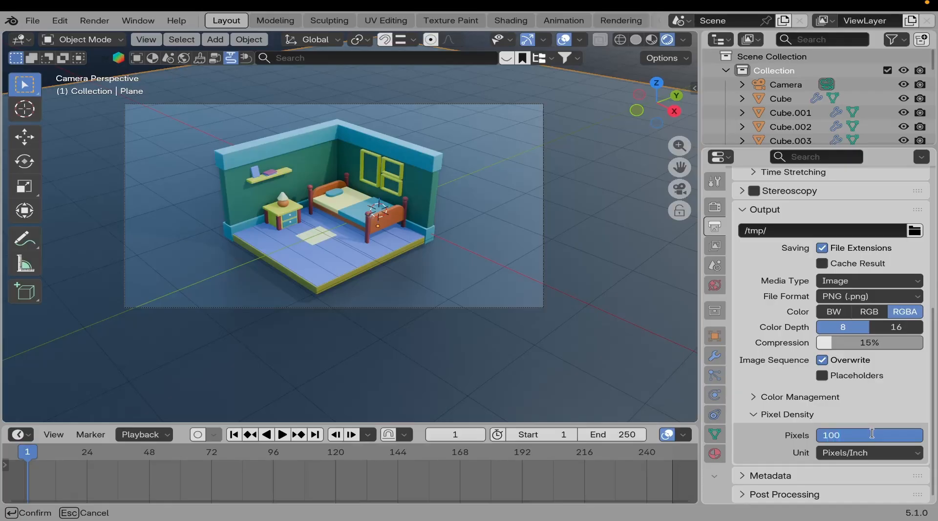
key("Return")
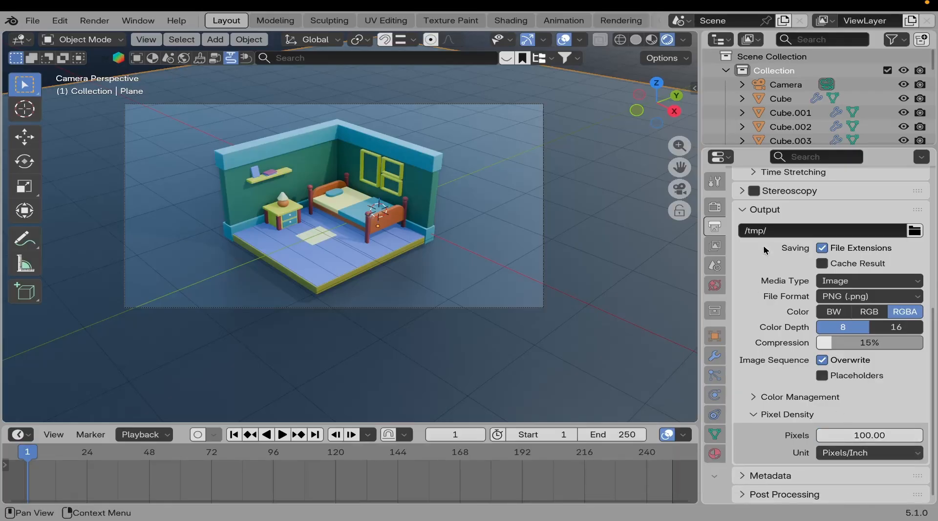
Set the Air value of the world's sky texture to 3 after trying 4 and 1.
scroll(809, 338, "up", 3)
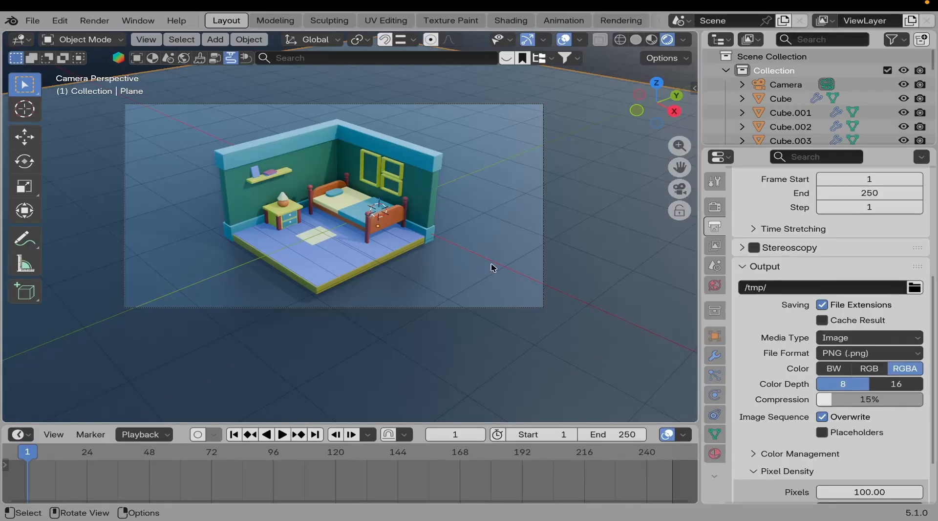
middle_click_drag(464, 266, 503, 278, "shift")
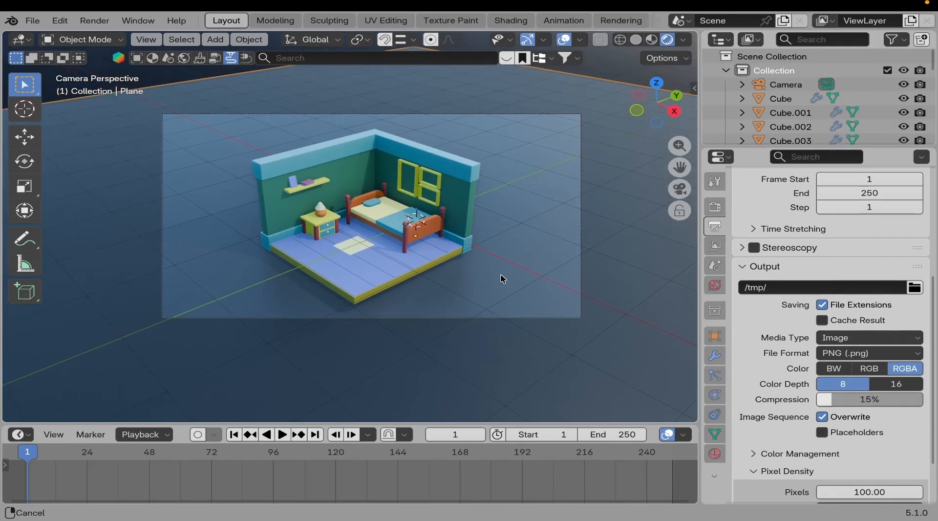
left_click(714, 285)
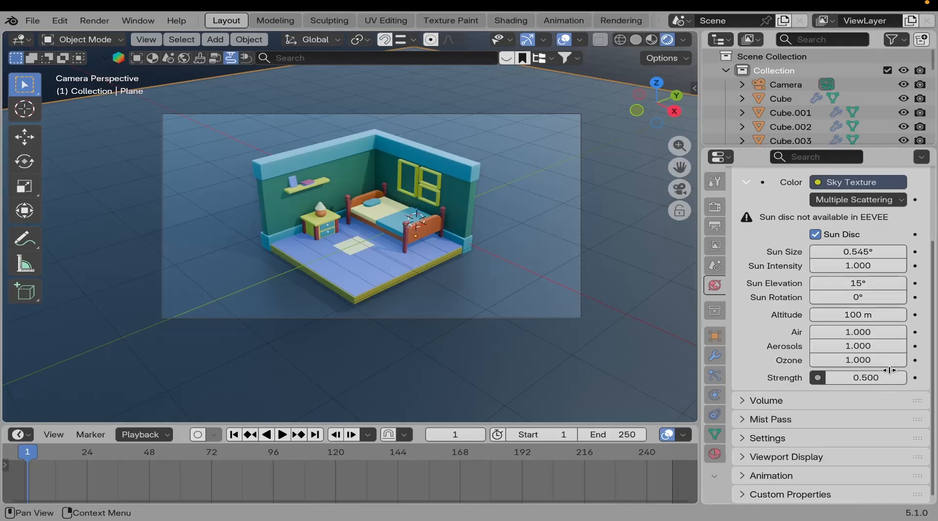
left_click(860, 332)
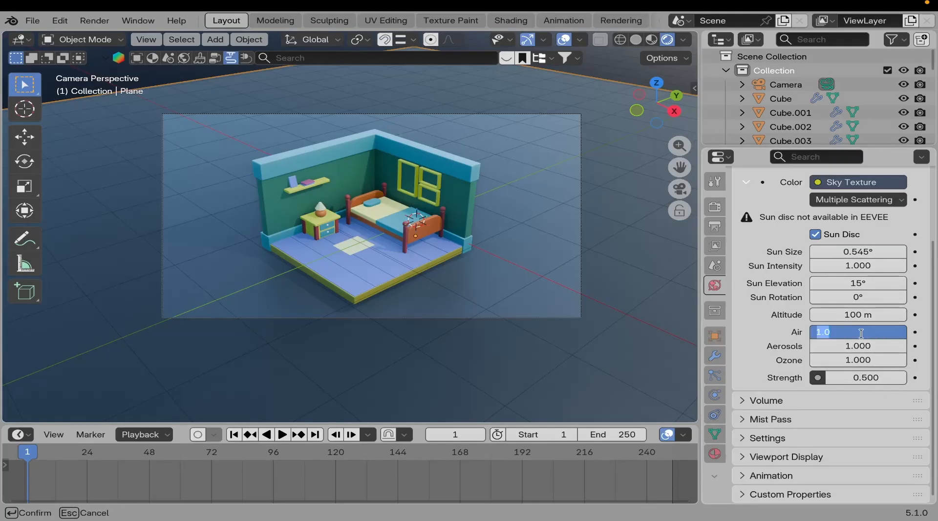
type("4")
key("Return")
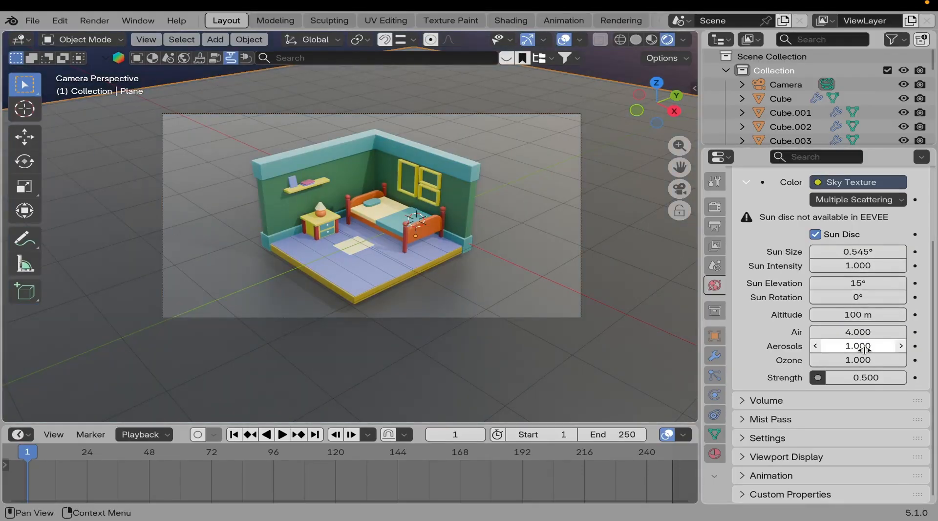
left_click(859, 336)
type("1")
key("Return")
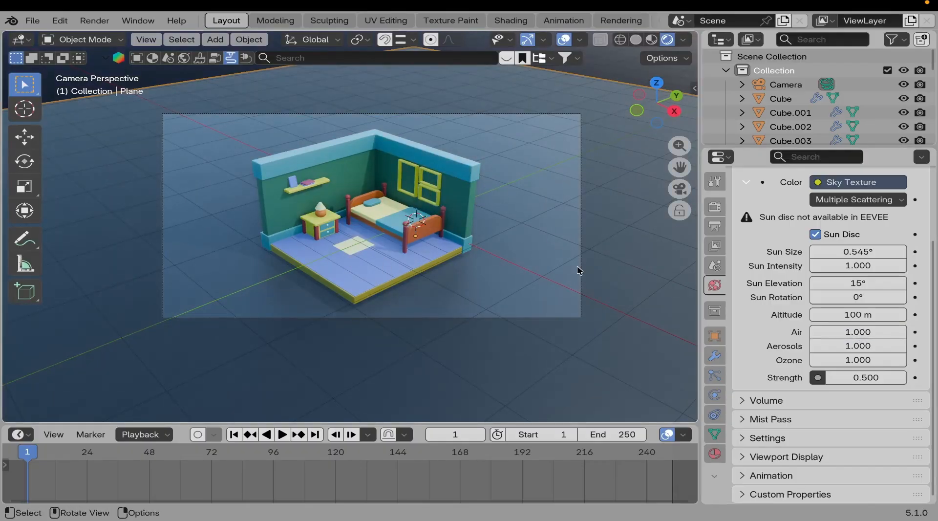
left_click(858, 330)
type("3")
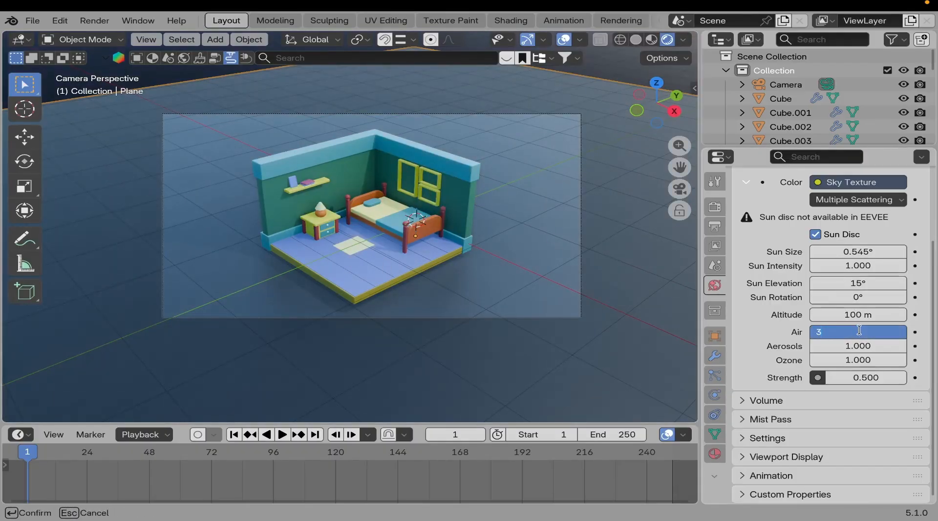
key("Return")
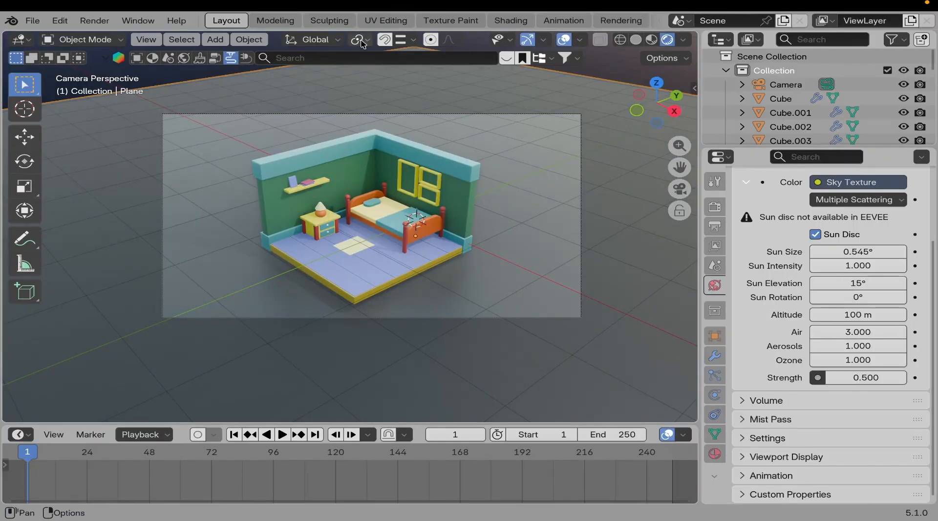
Enable snapping and move the ground plane along the global Z axis, snapping it to the room's base.
left_click(386, 39)
key("g")
key("z")
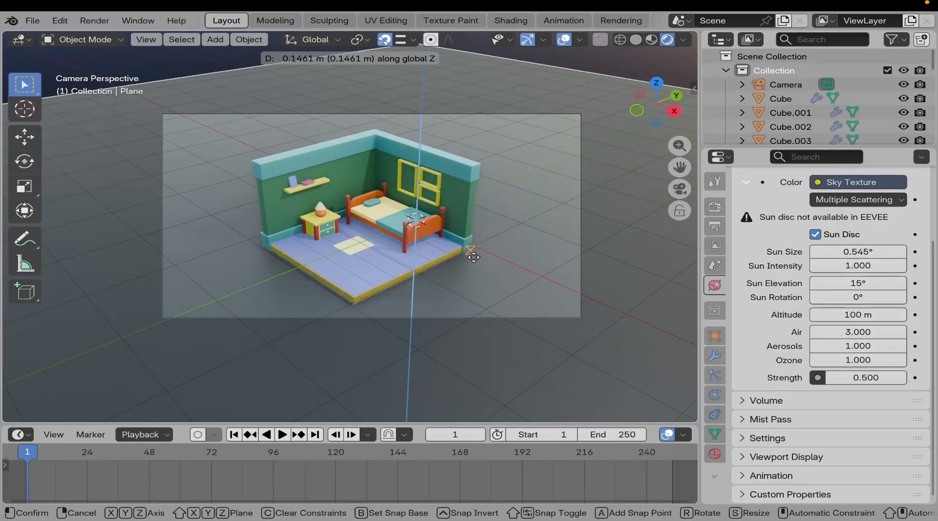
left_click(448, 267)
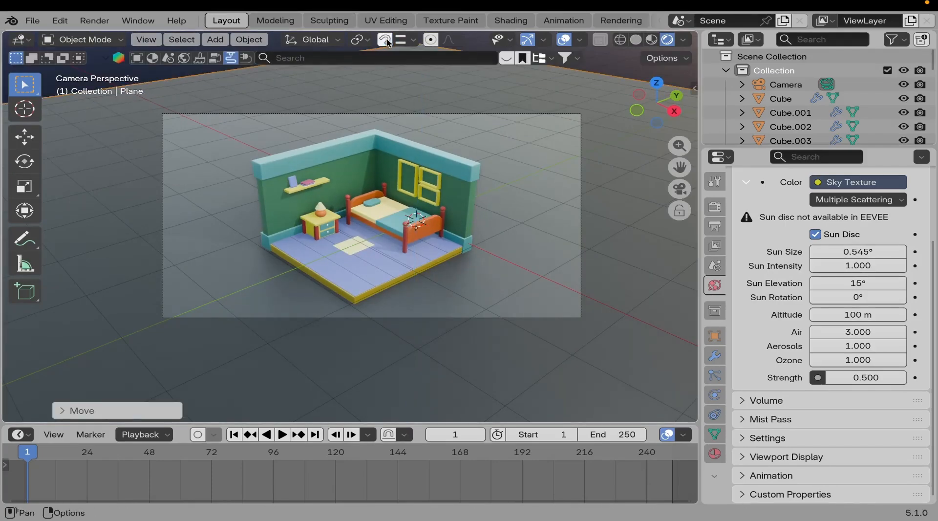
Set the sky texture's Aerosols to 4.
left_click(855, 346)
type("4")
key("Return")
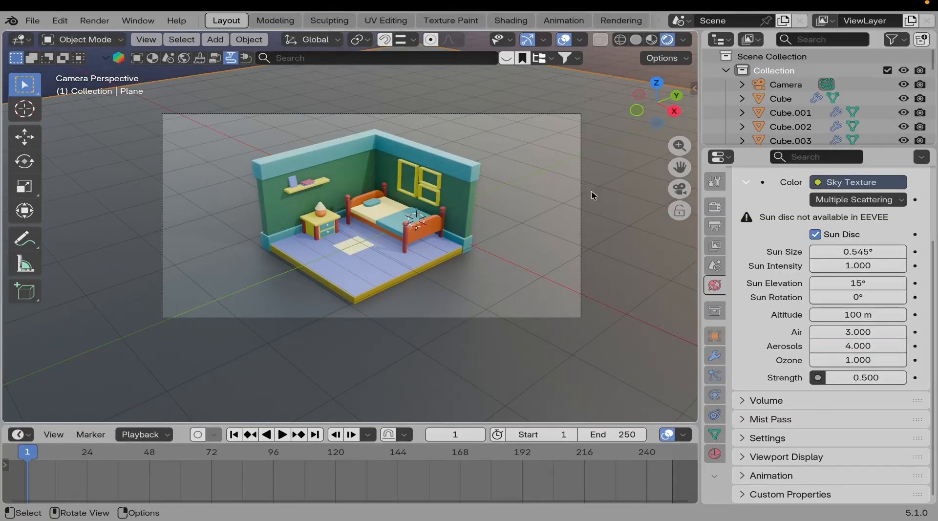
Try an Ozone value of 5 for the sky texture and set it back to 1.
left_click(843, 360)
type("5")
key("Return")
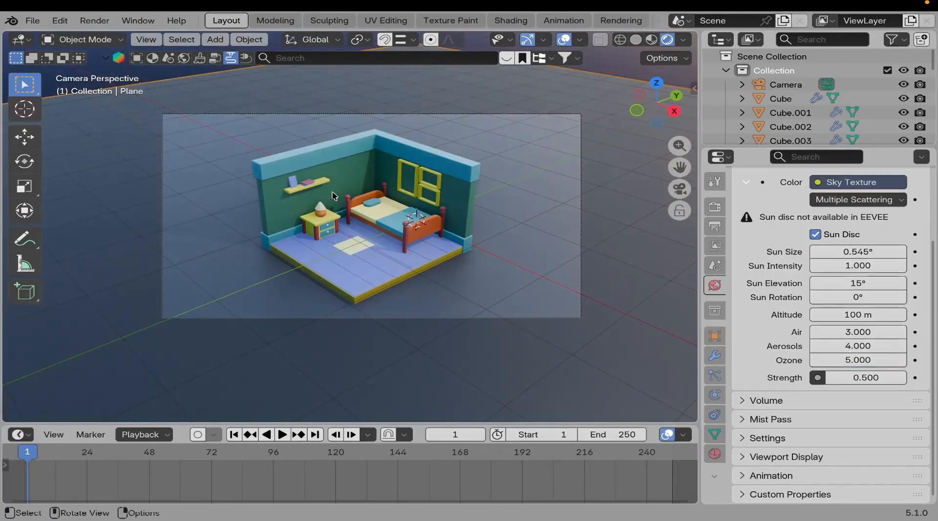
double_click(855, 359)
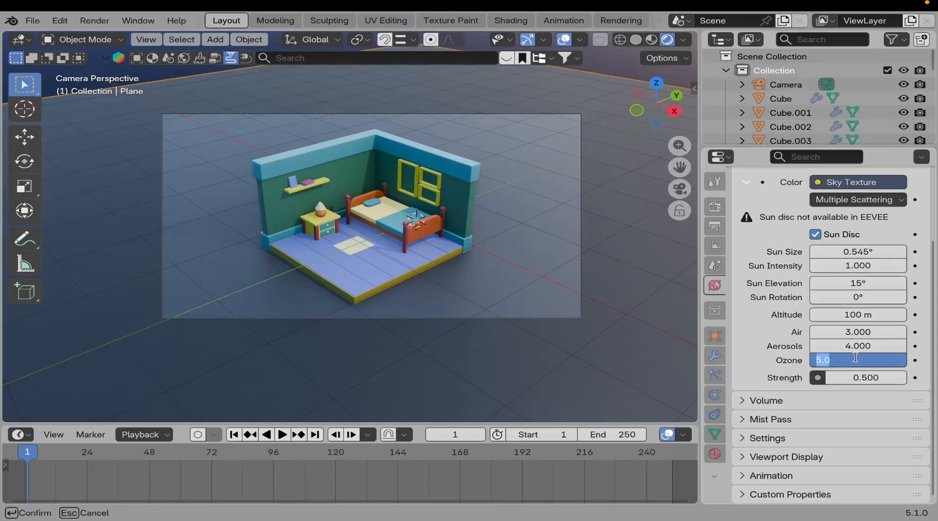
type("1")
key("Return")
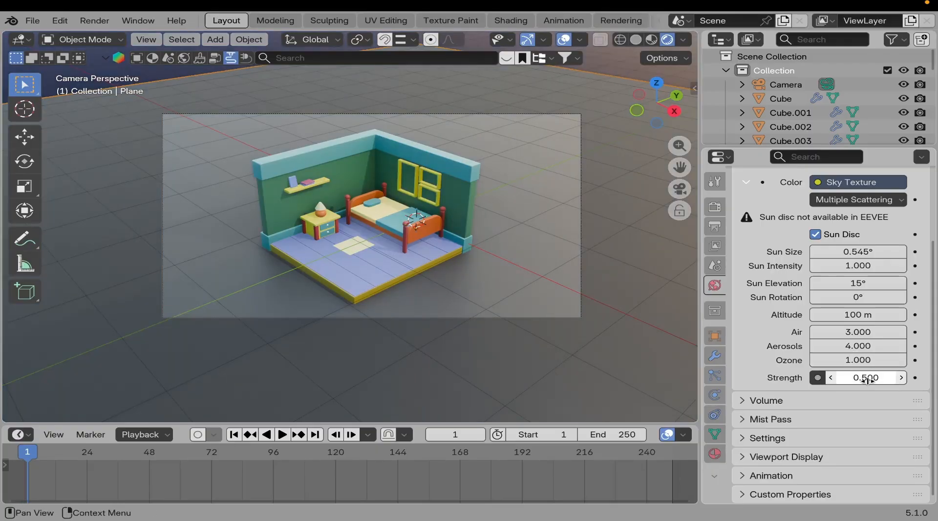
Set the world background's Strength to 0.3 after trying a value of 1.
double_click(867, 376)
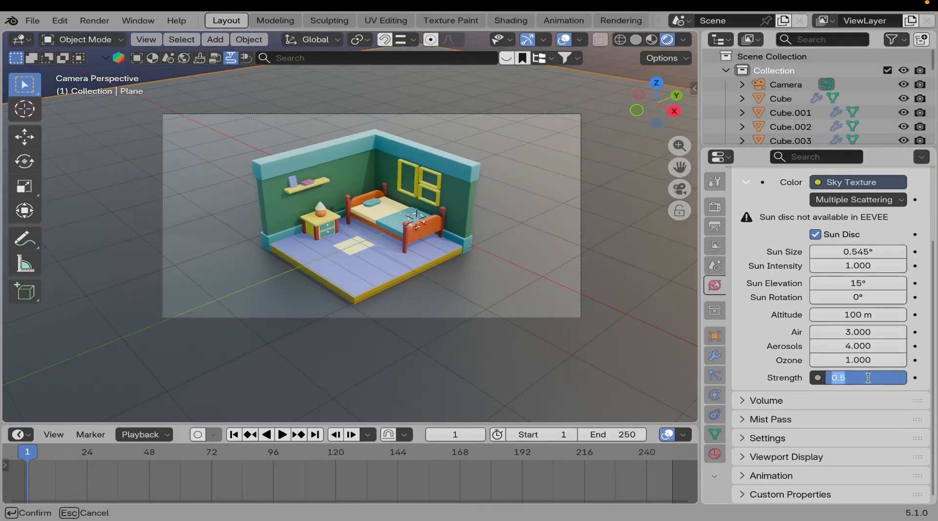
type("1")
key("Return")
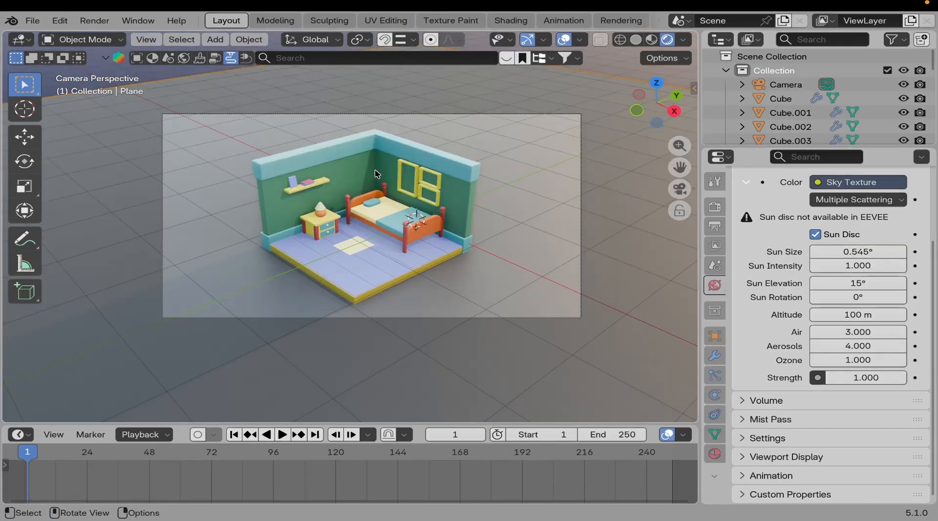
double_click(867, 377)
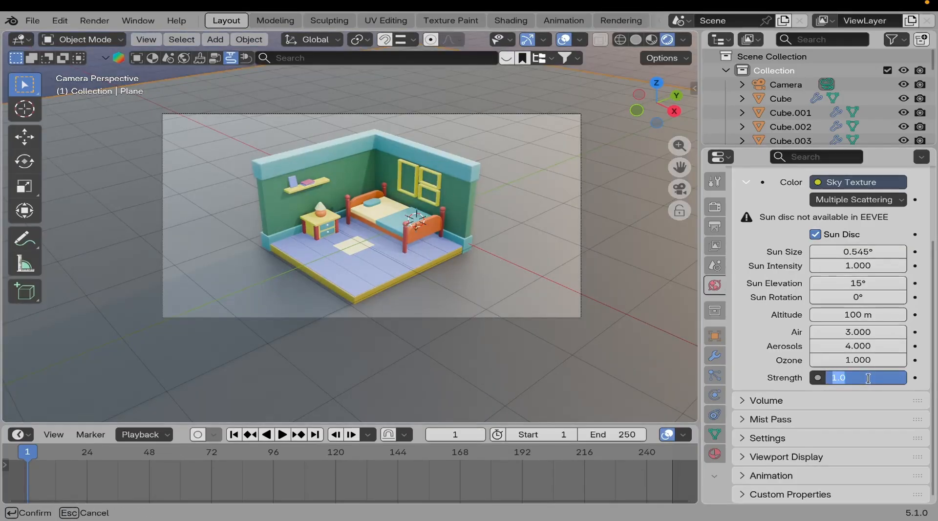
type("0.3")
key("Return")
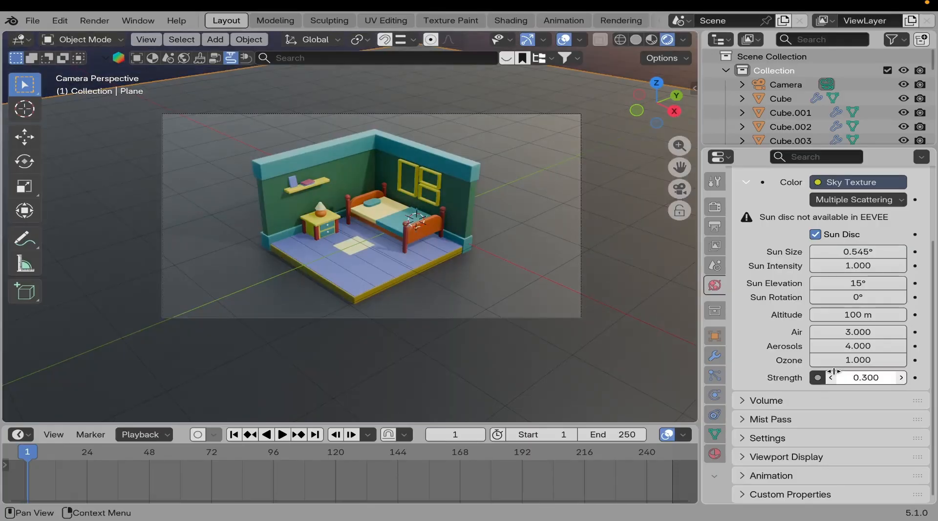
Switch the viewport to solid shading and render the camera view as a still image.
scroll(395, 197, "up", 4)
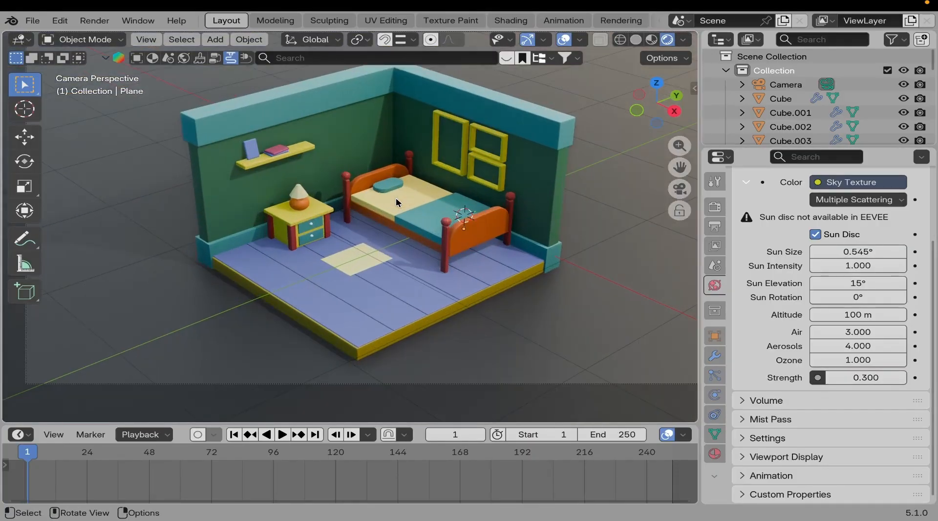
scroll(401, 236, "down", 3)
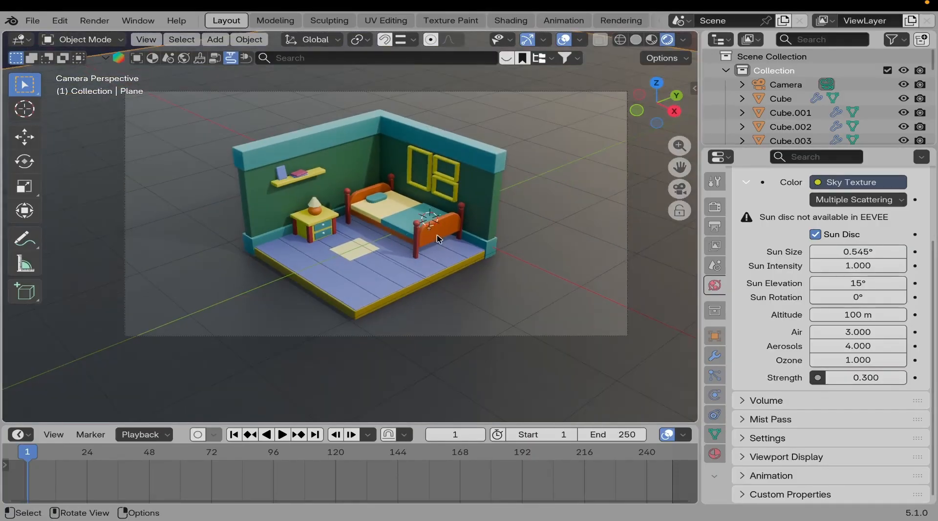
middle_click_drag(481, 220, 476, 240, "shift")
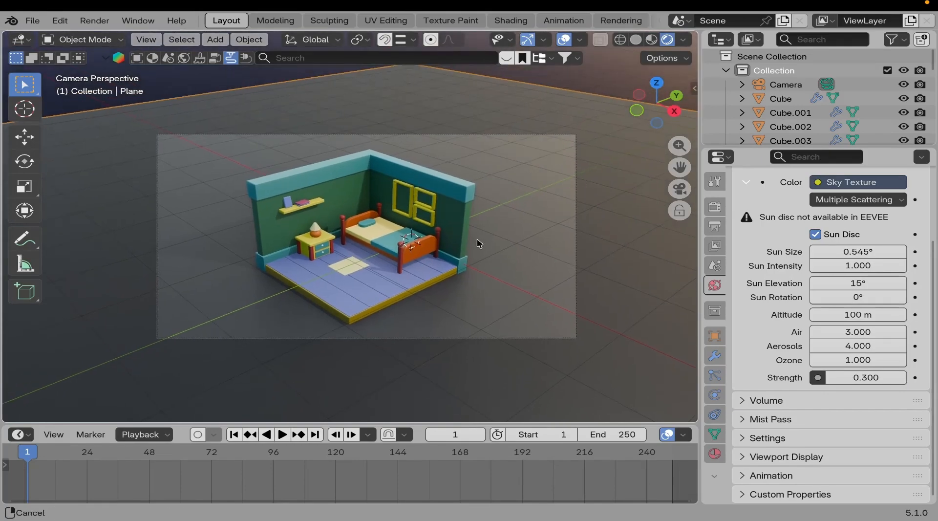
left_click(635, 40)
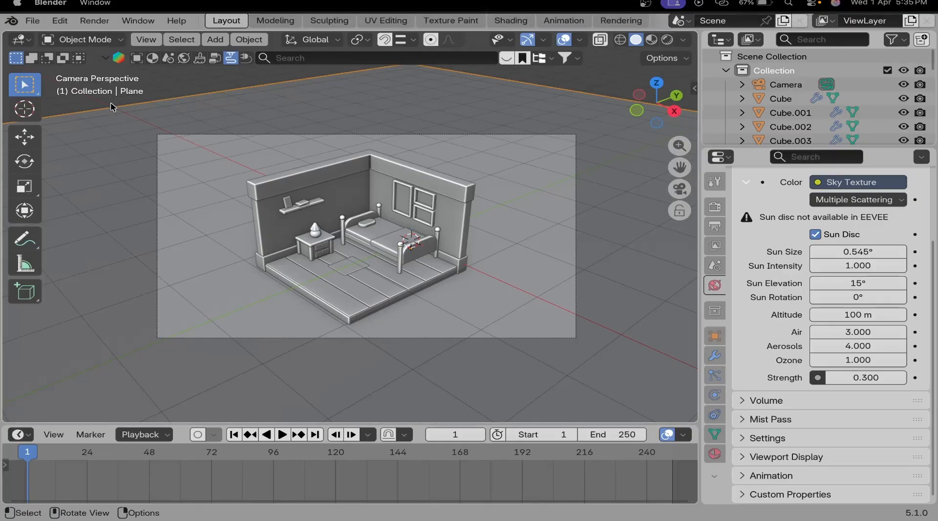
left_click(95, 21)
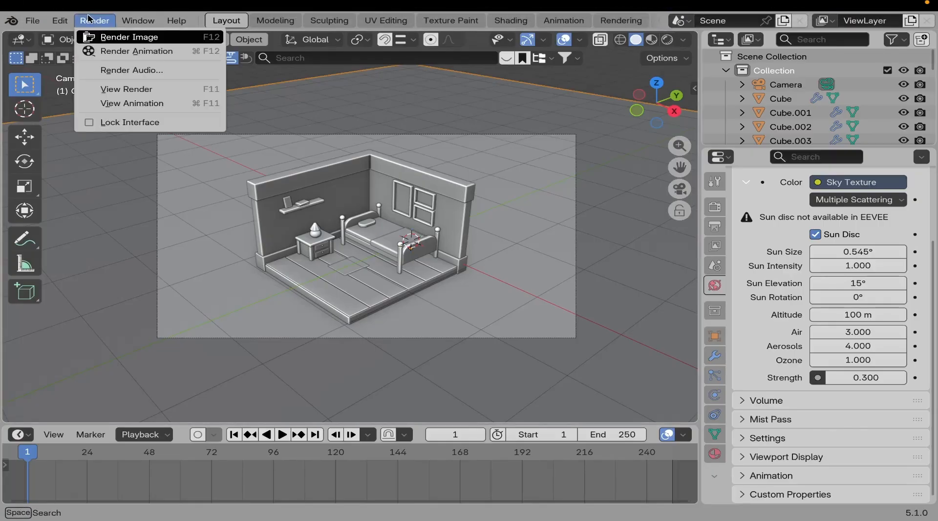
left_click(119, 37)
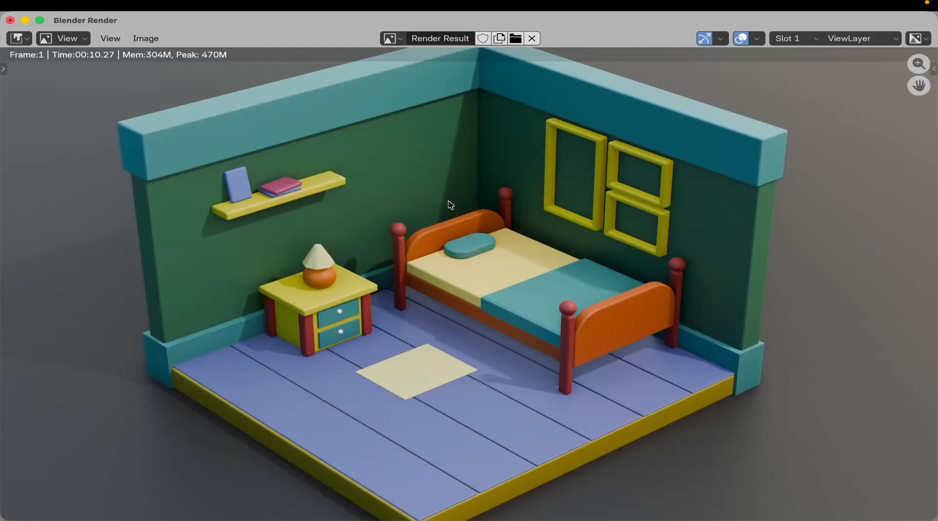
Examine the rendered bedroom closely, checking the bed, nightstand, shelf, picture frames and shadows.
scroll(429, 197, "down", 1)
scroll(552, 248, "up", 6)
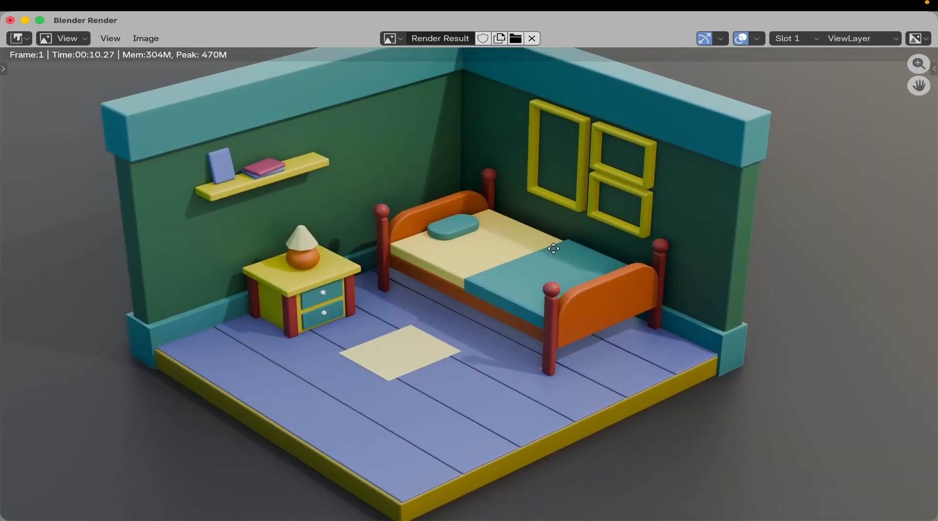
scroll(552, 247, "down", 5)
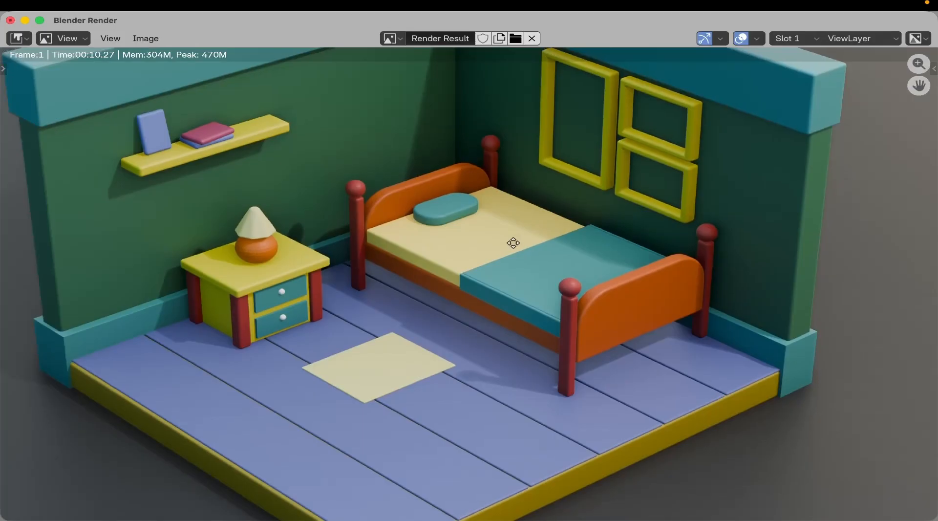
middle_click_drag(510, 243, 523, 288)
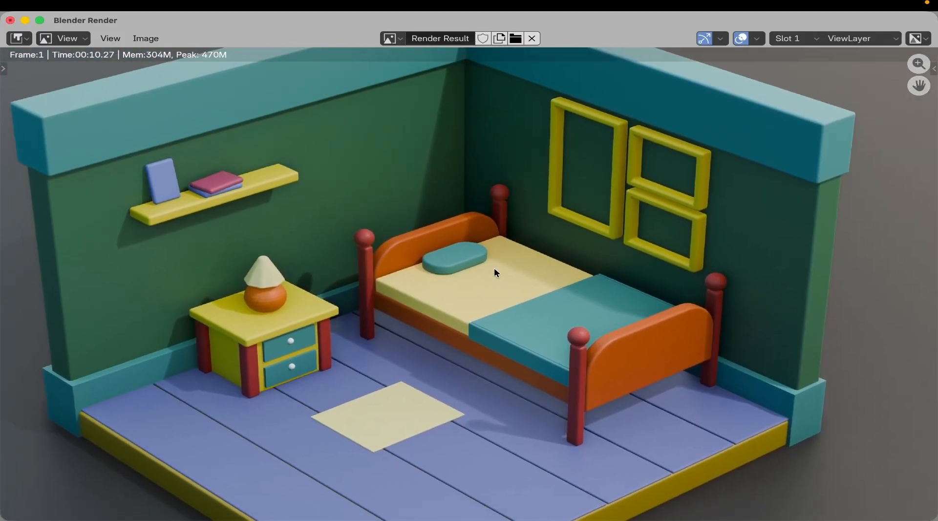
scroll(494, 267, "down", 1)
middle_click_drag(577, 312, 537, 291)
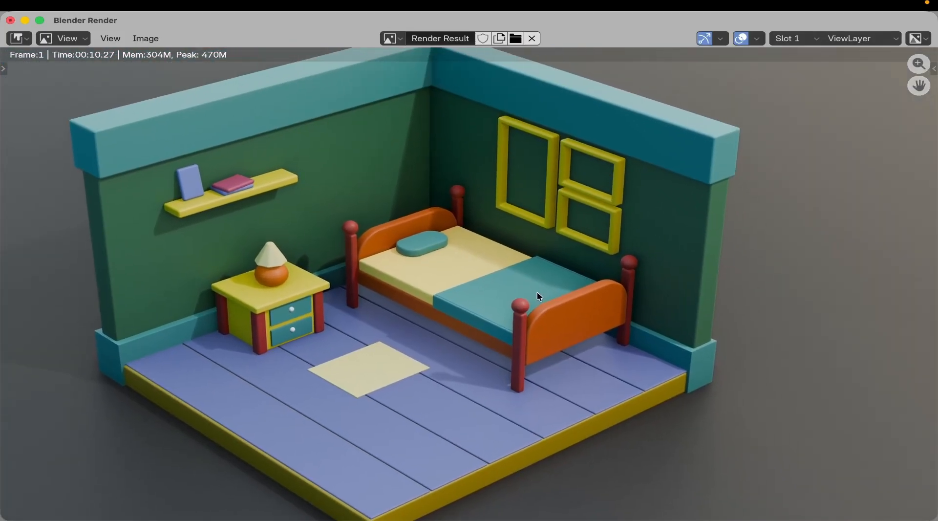